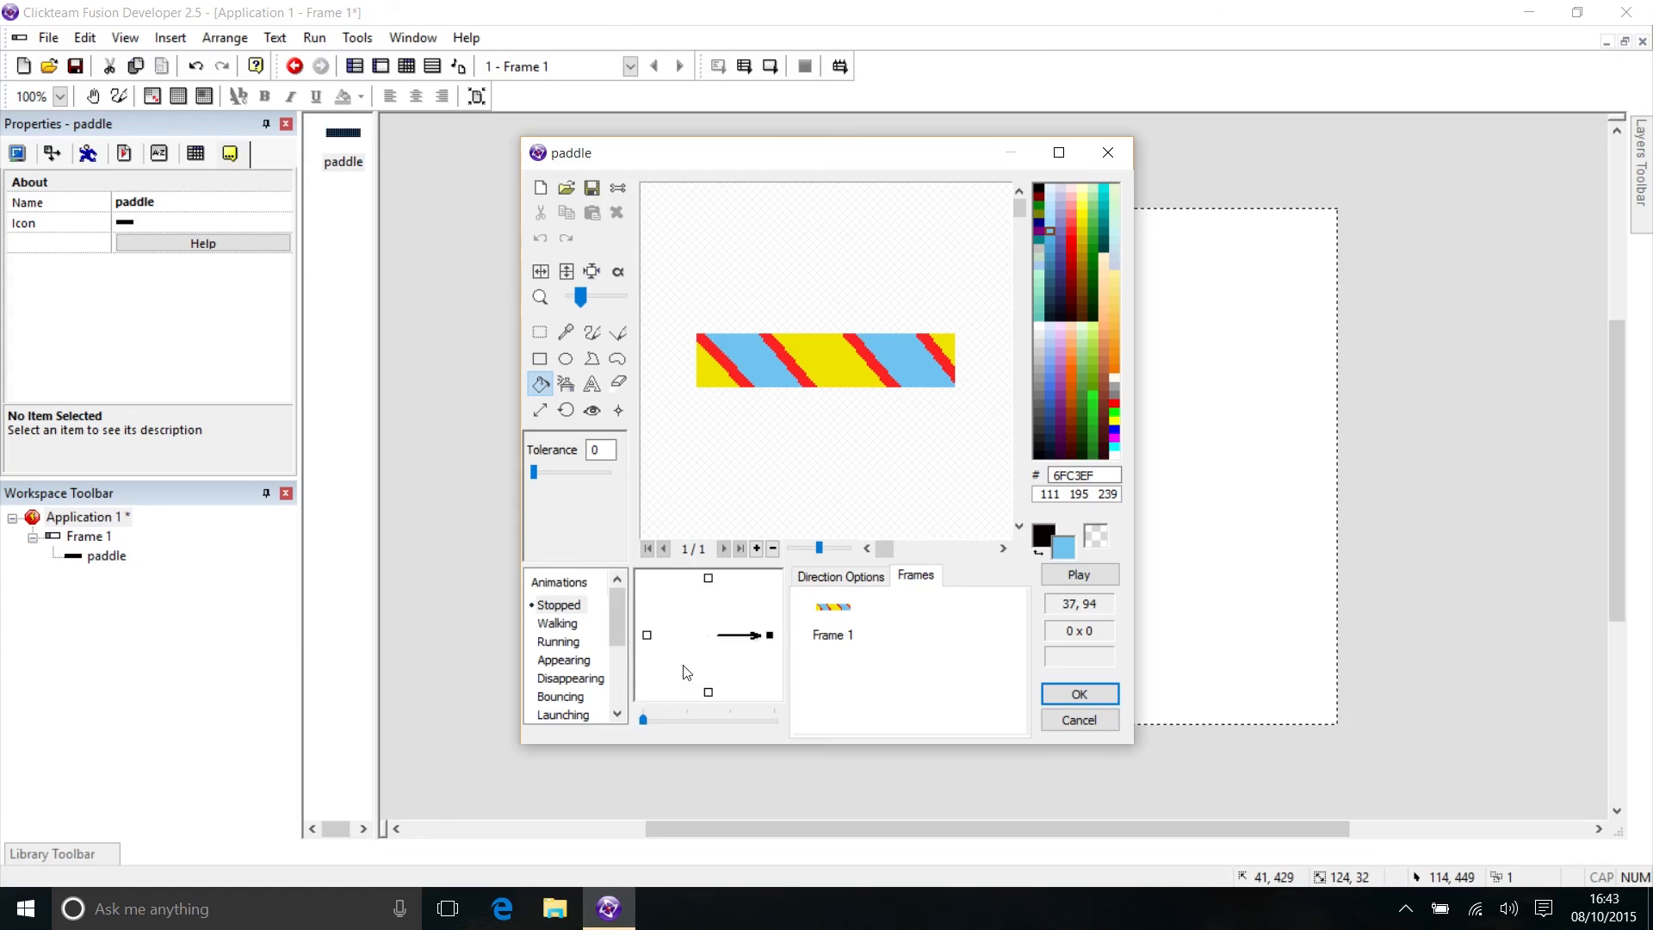
# Accept the paddle's striped artwork and insert a new Active object in the upper part of the frame
pyautogui.click(1060, 694)
pyautogui.click(869, 601)
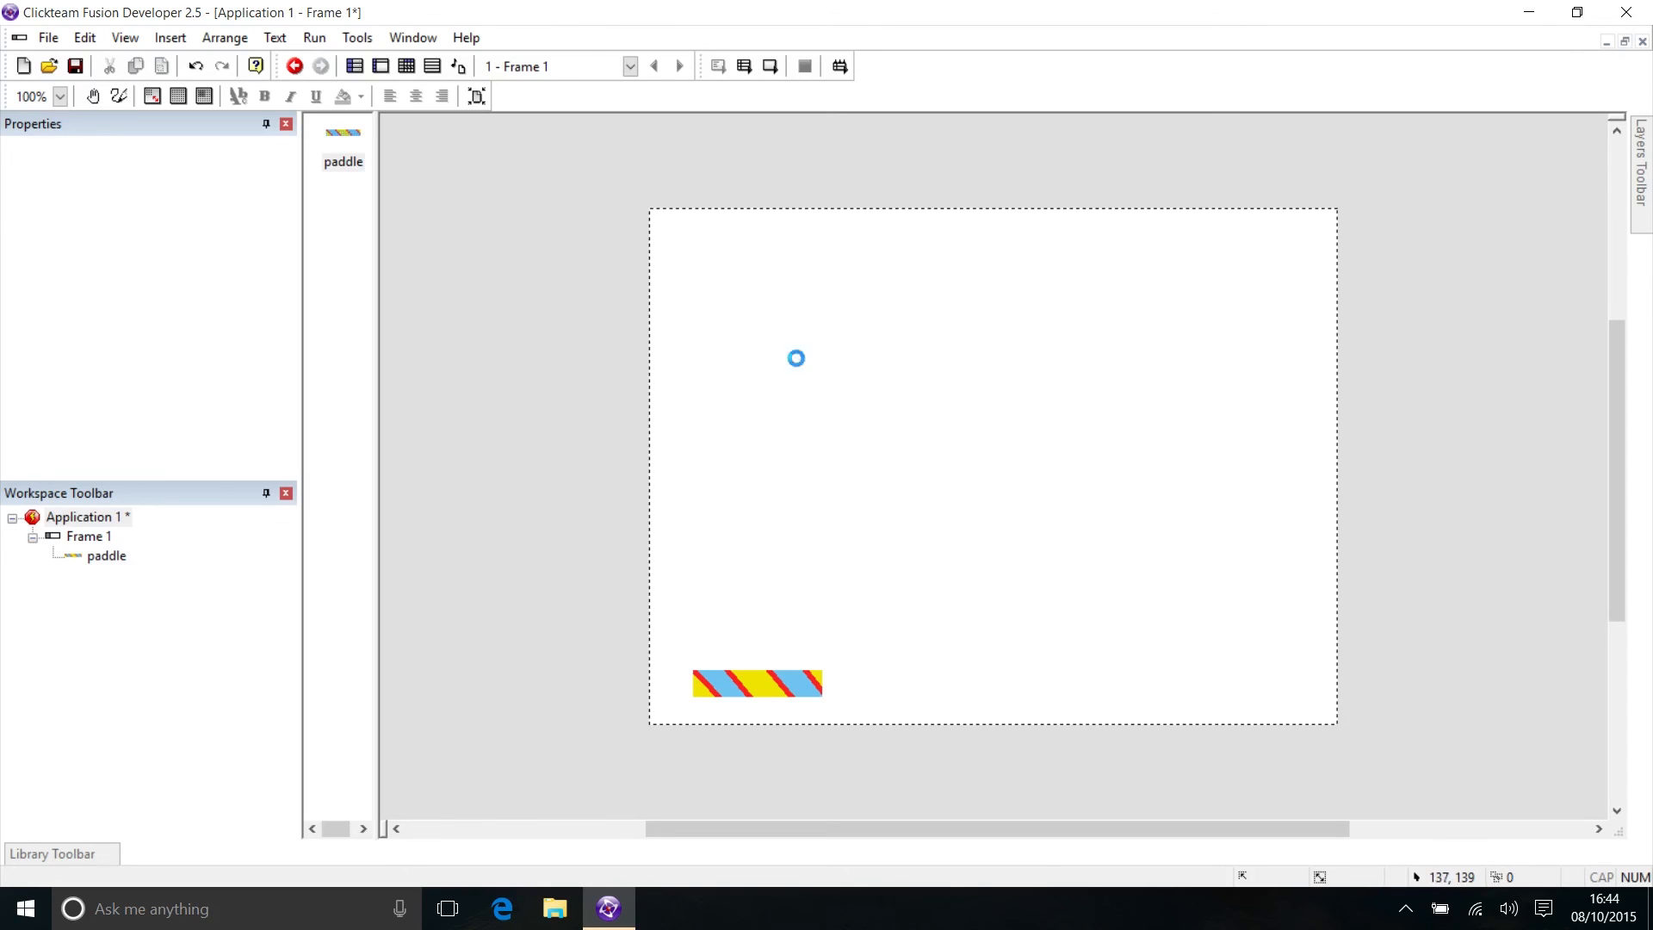
pyautogui.doubleClick(858, 320)
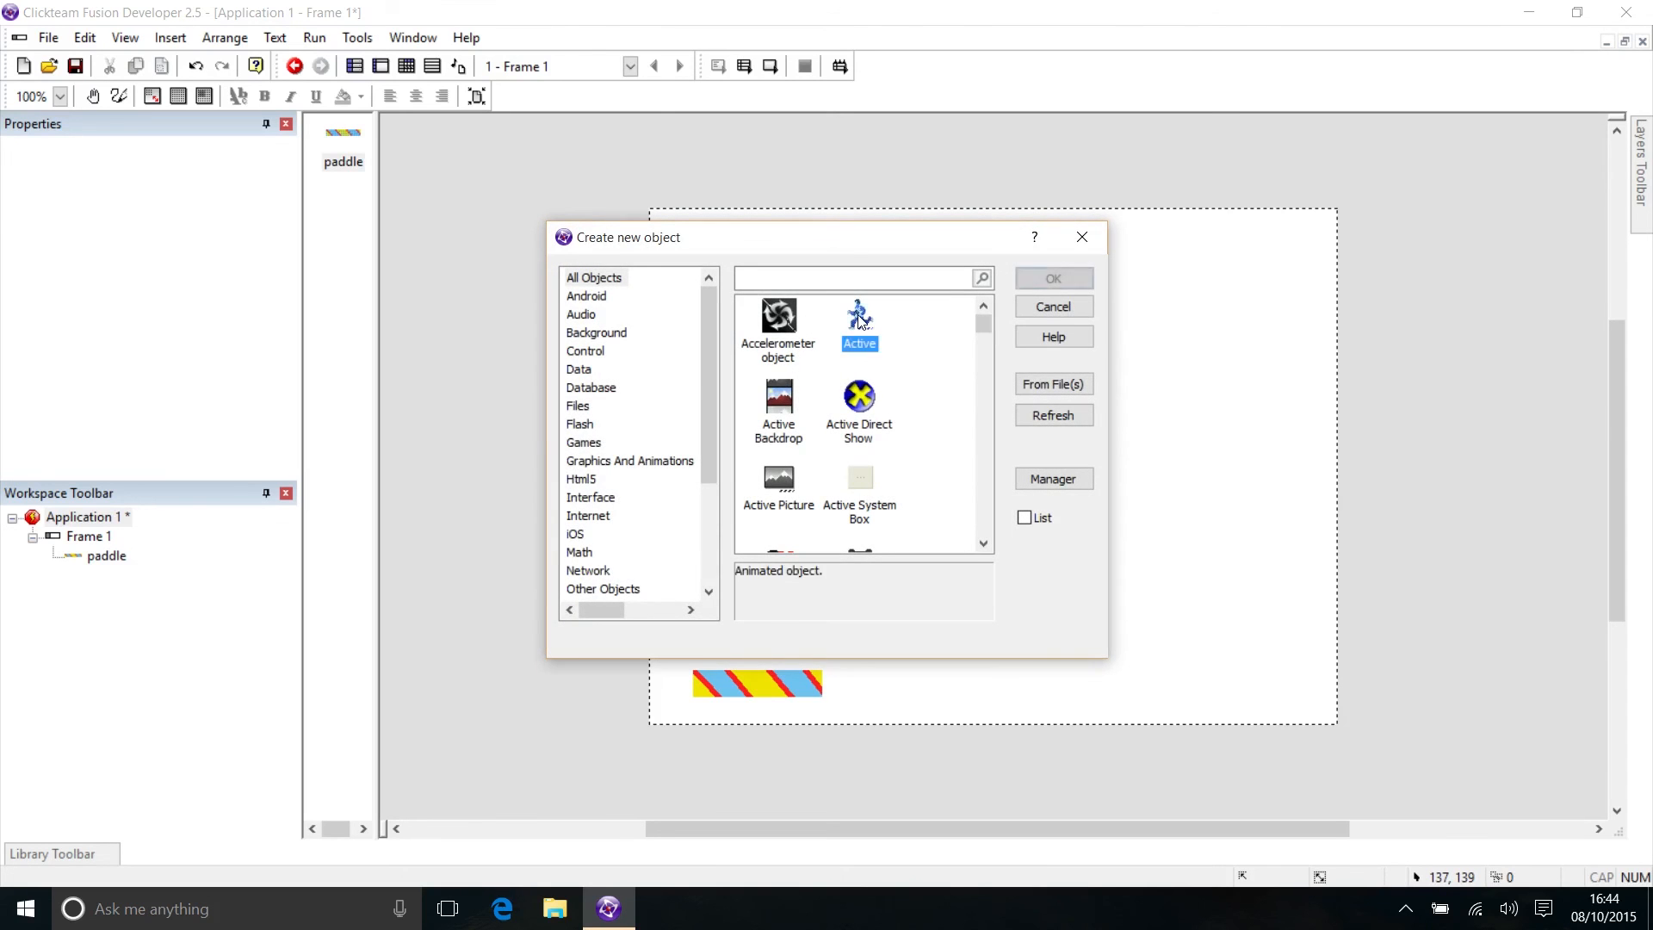
pyautogui.click(809, 297)
# Clear the new Active object's default diamond image and fill its canvas with near-black 080000
pyautogui.doubleClick(813, 308)
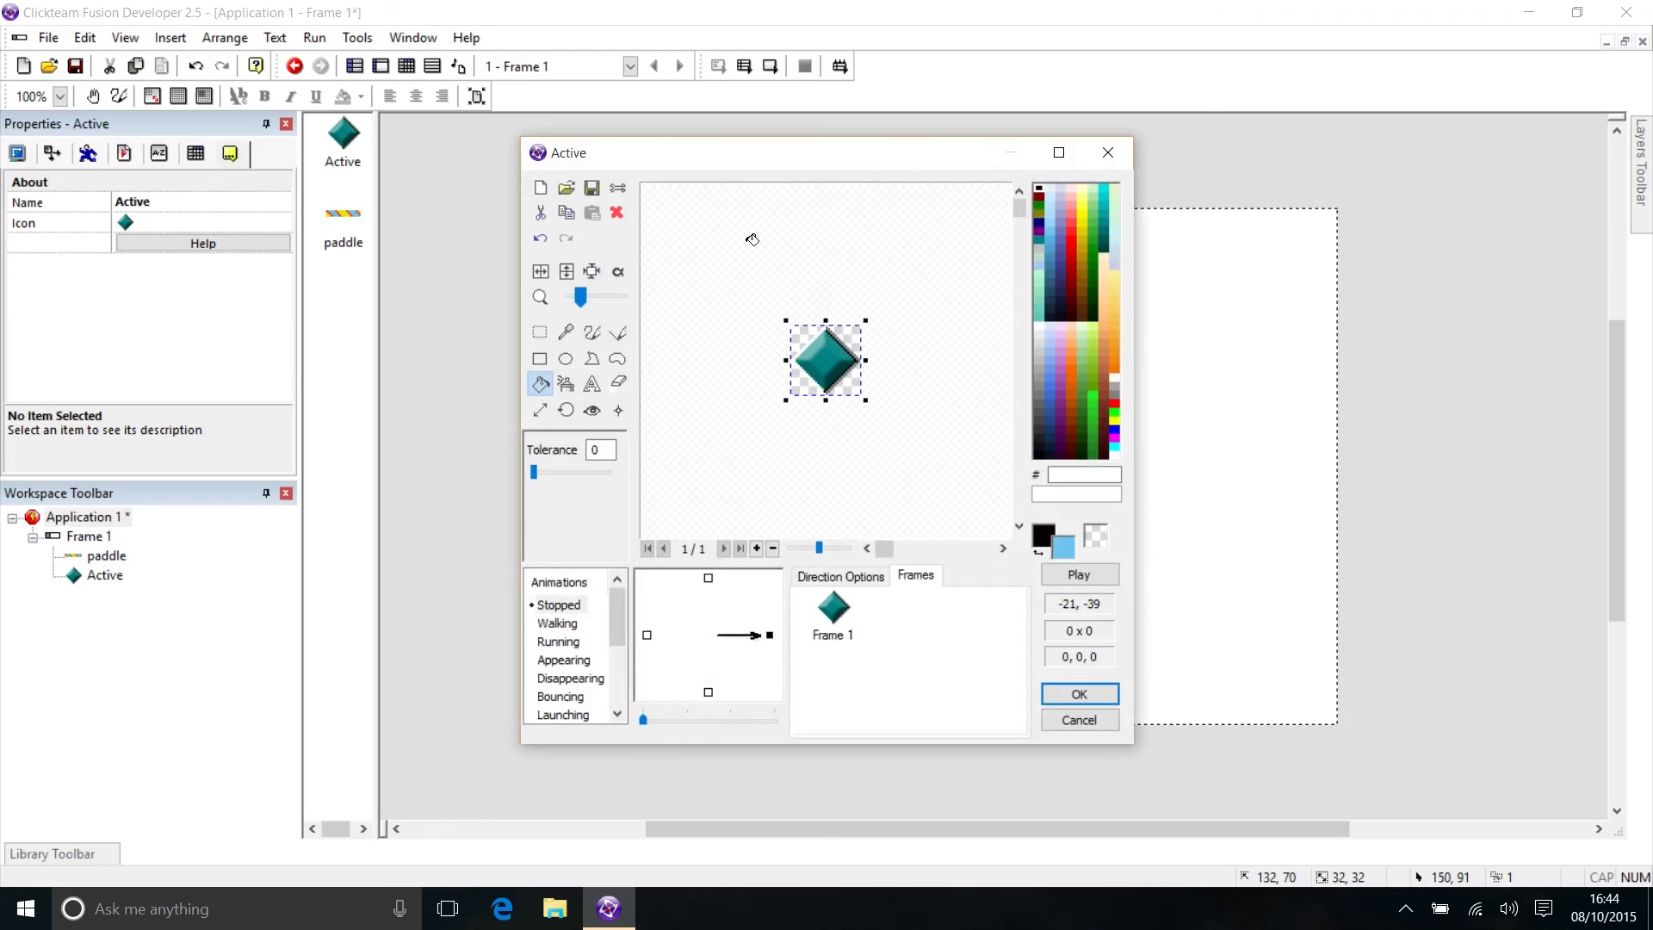
pyautogui.press('Delete')
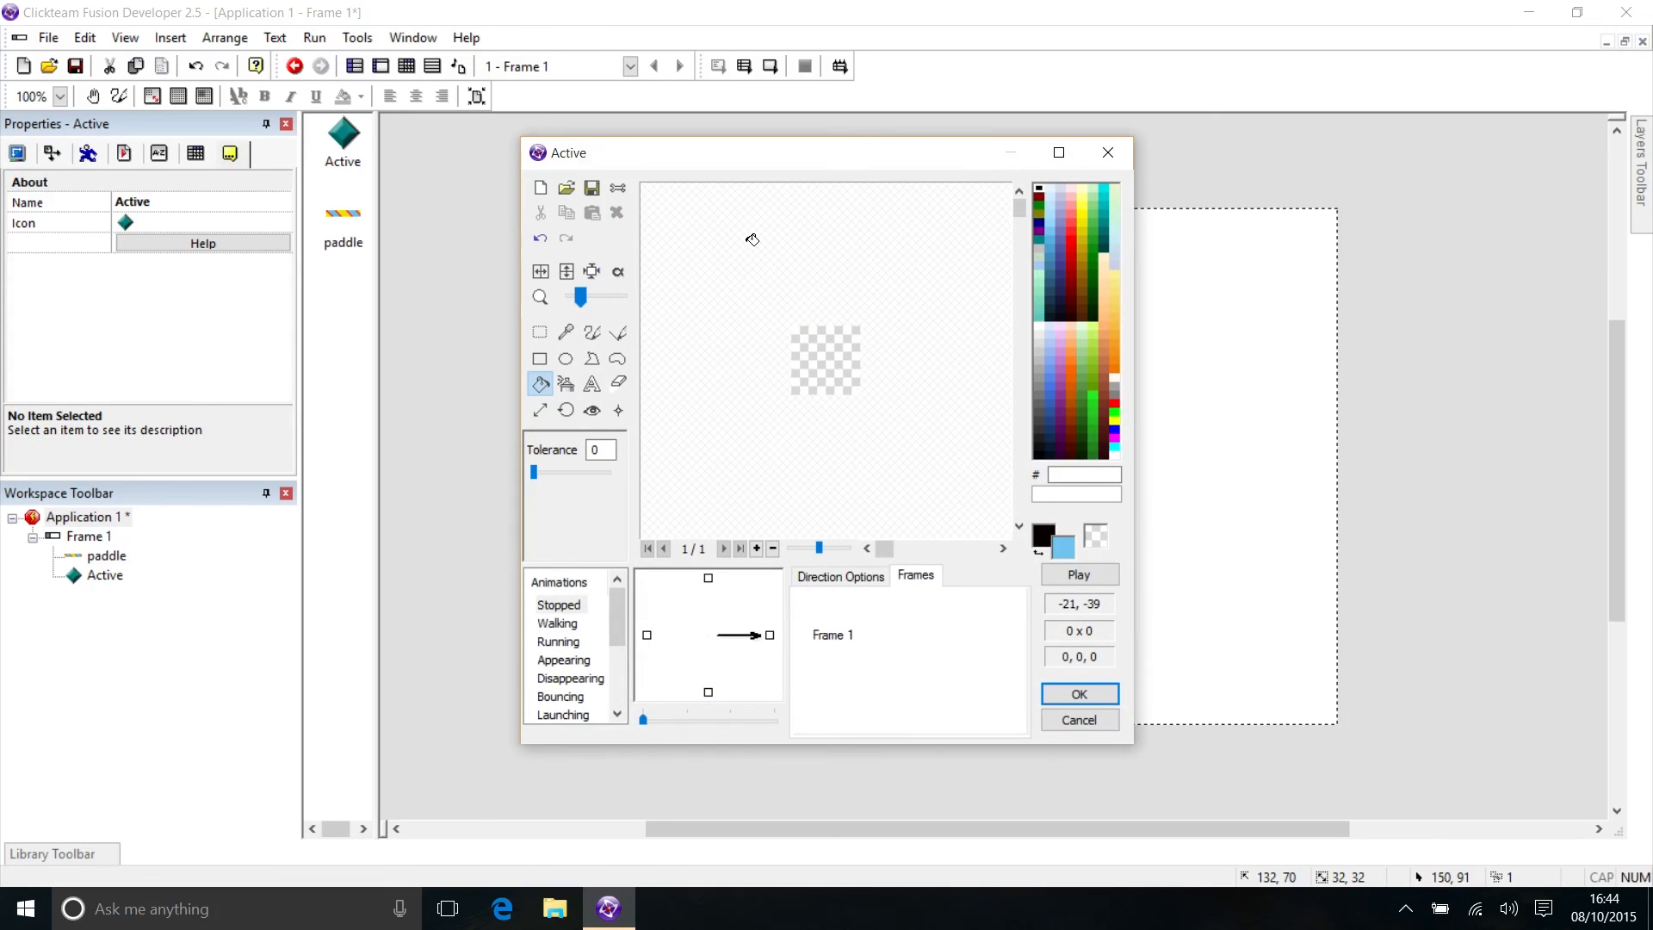
pyautogui.click(1074, 230)
pyautogui.click(1041, 196)
pyautogui.click(803, 364)
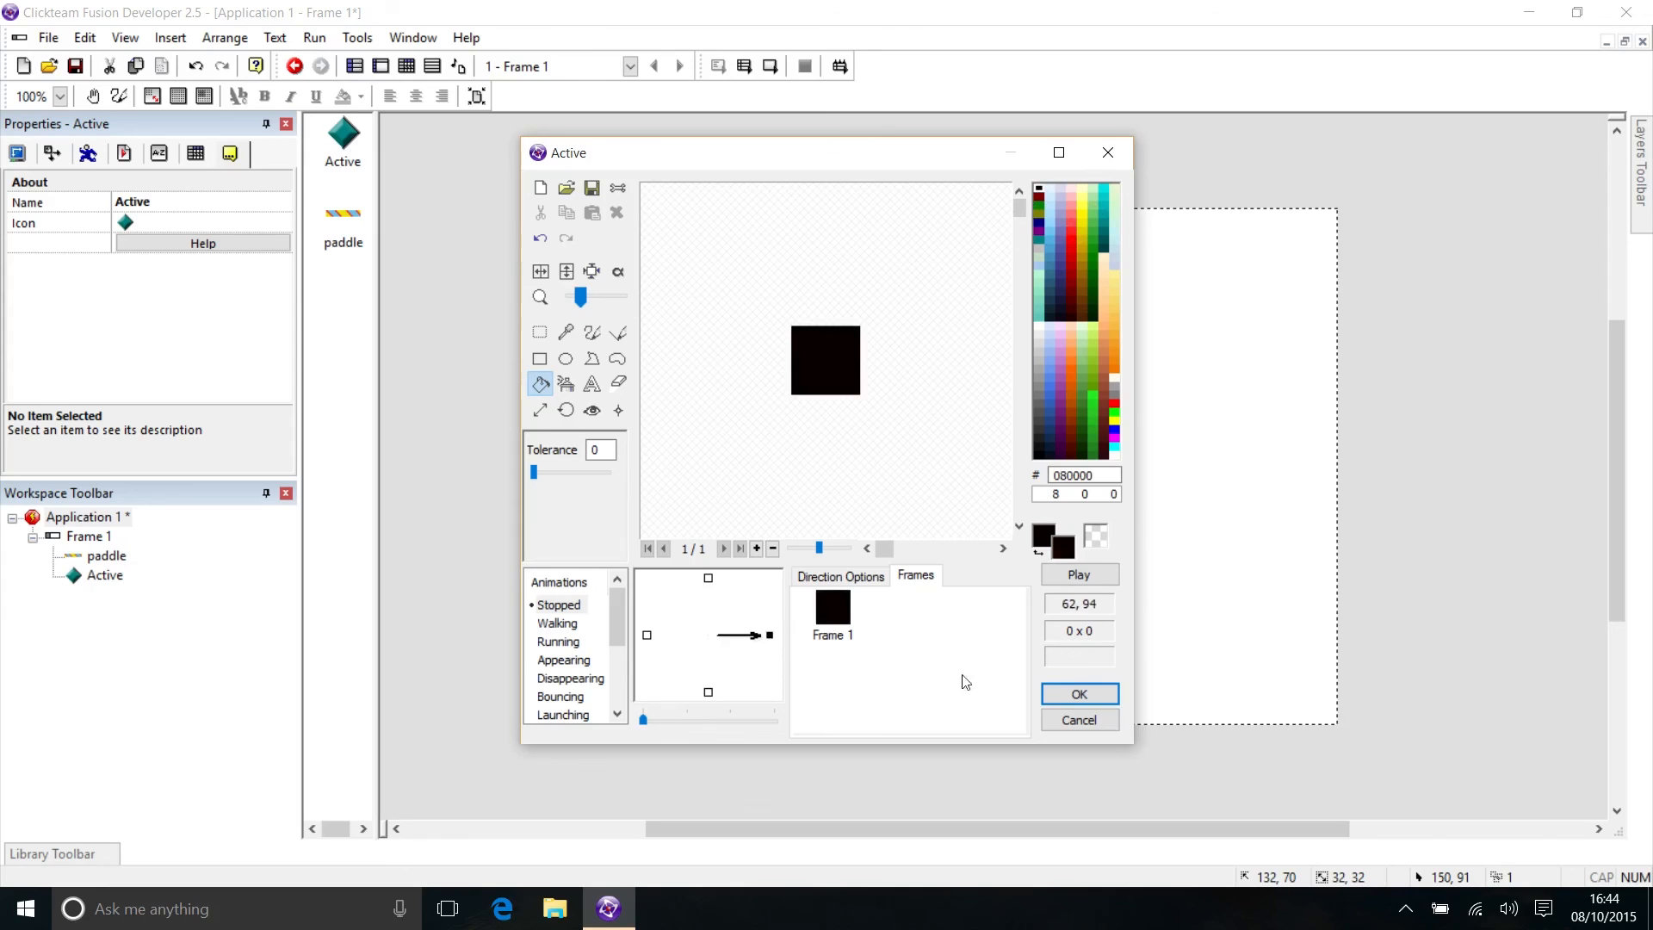
pyautogui.click(1077, 691)
# Widen the black Active object to 126 x 32 and place it at 10, 10 near the frame's upper-left corner
pyautogui.moveTo(809, 303); pyautogui.dragTo(799, 238)
pyautogui.click(790, 300)
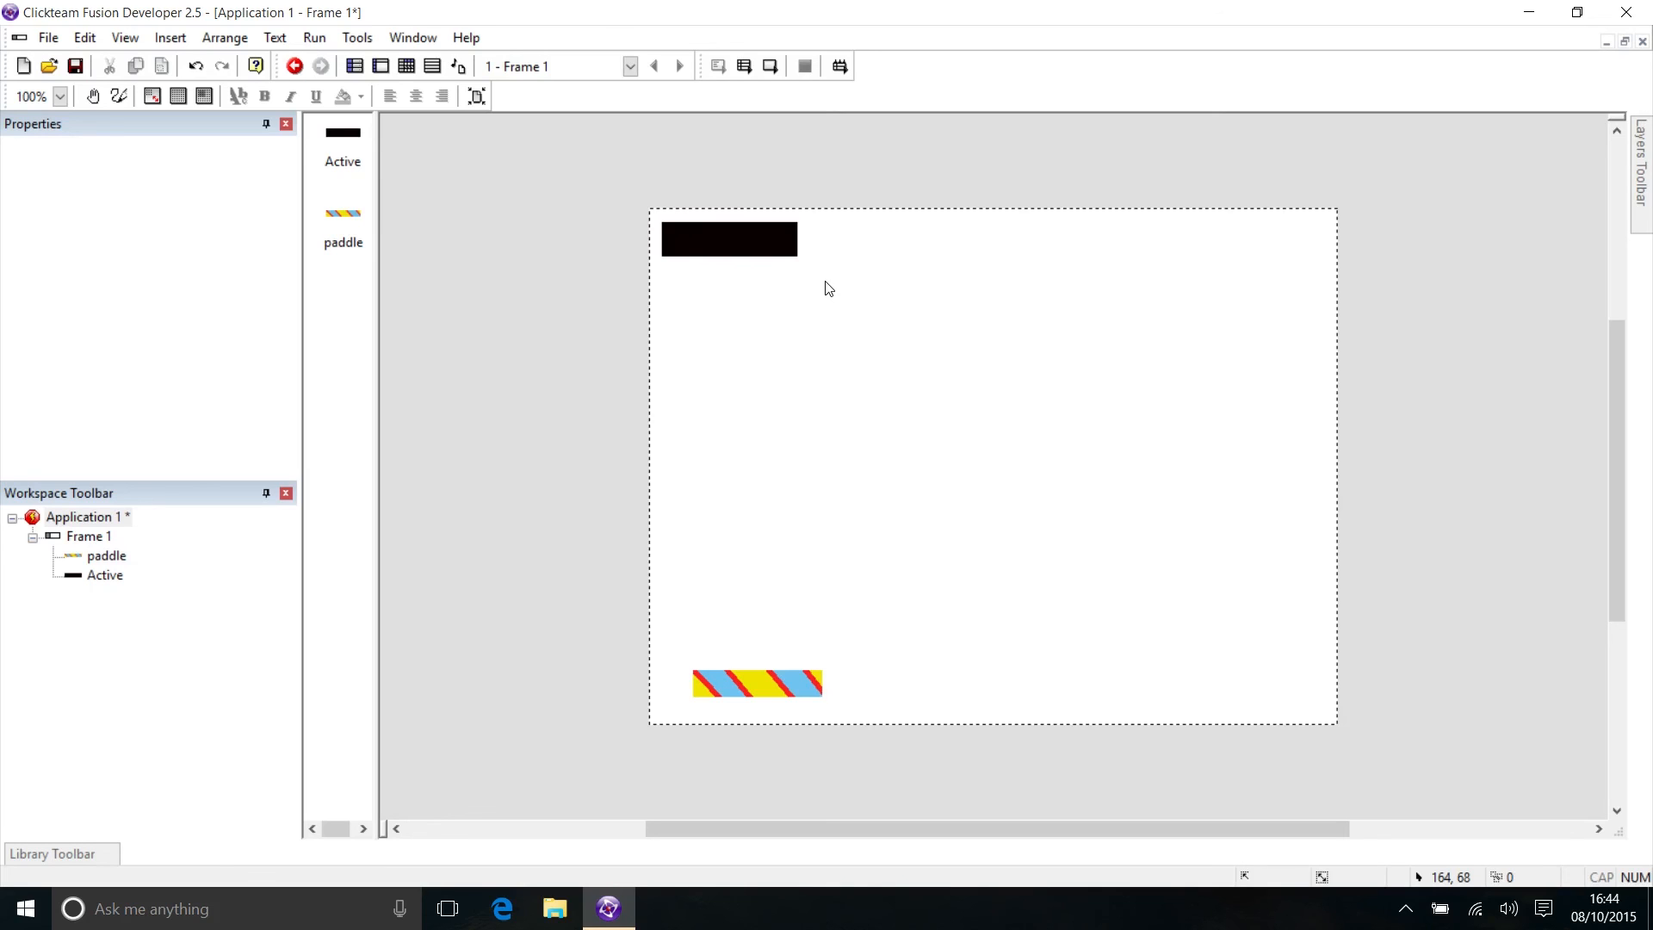
pyautogui.click(719, 238)
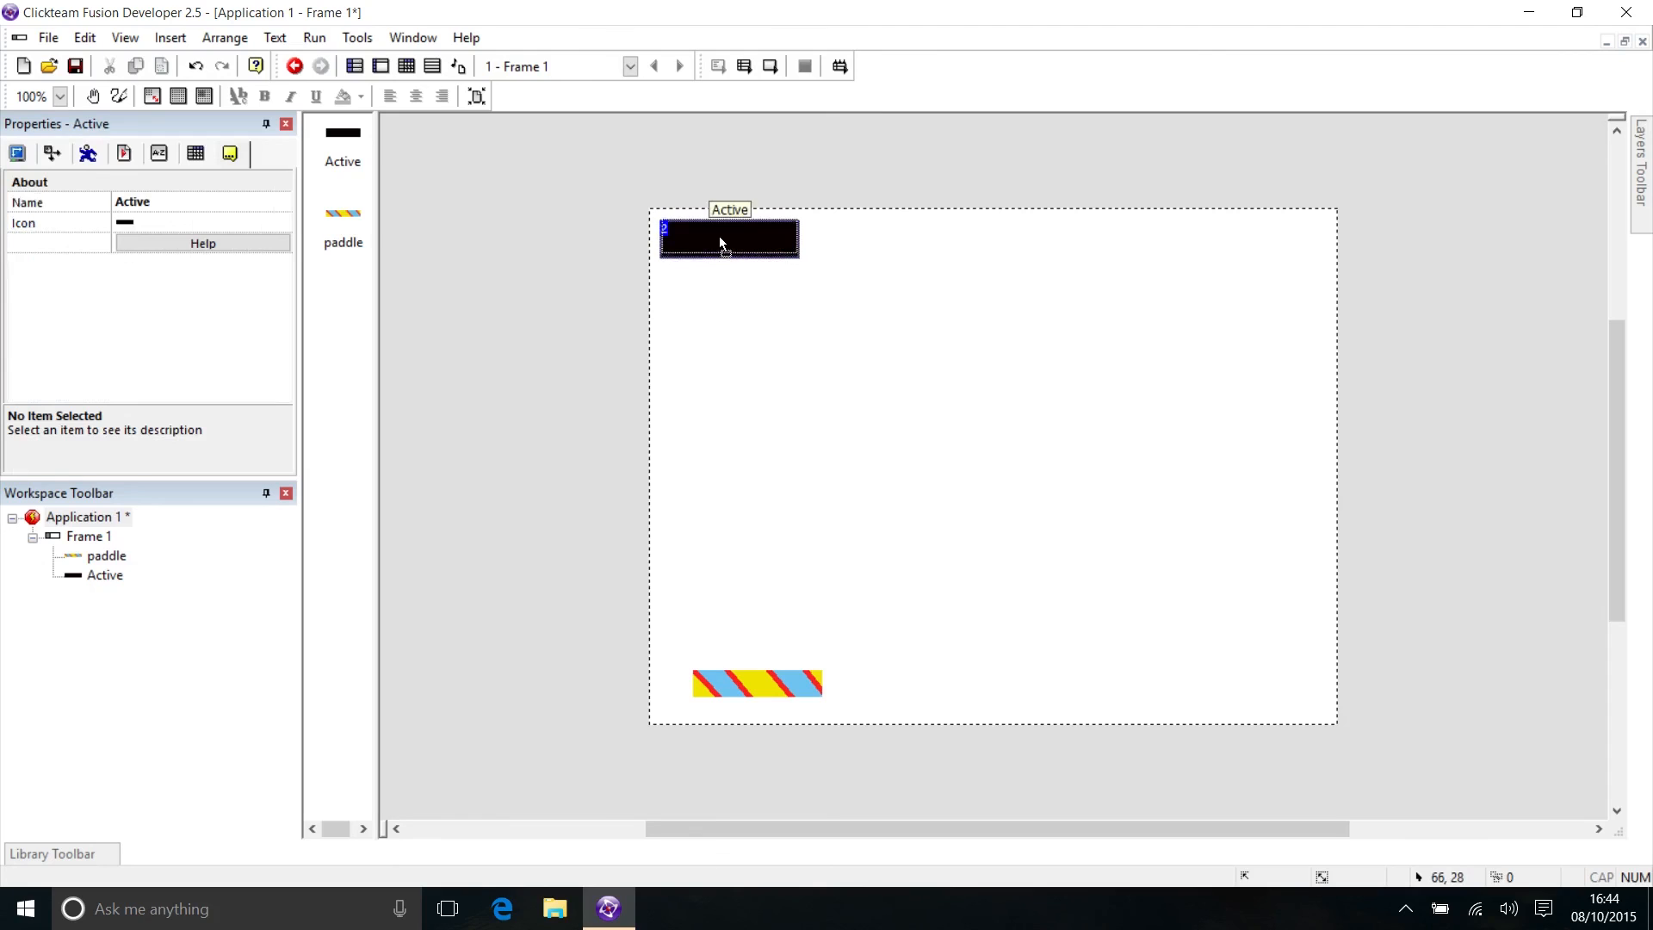
pyautogui.click(793, 314)
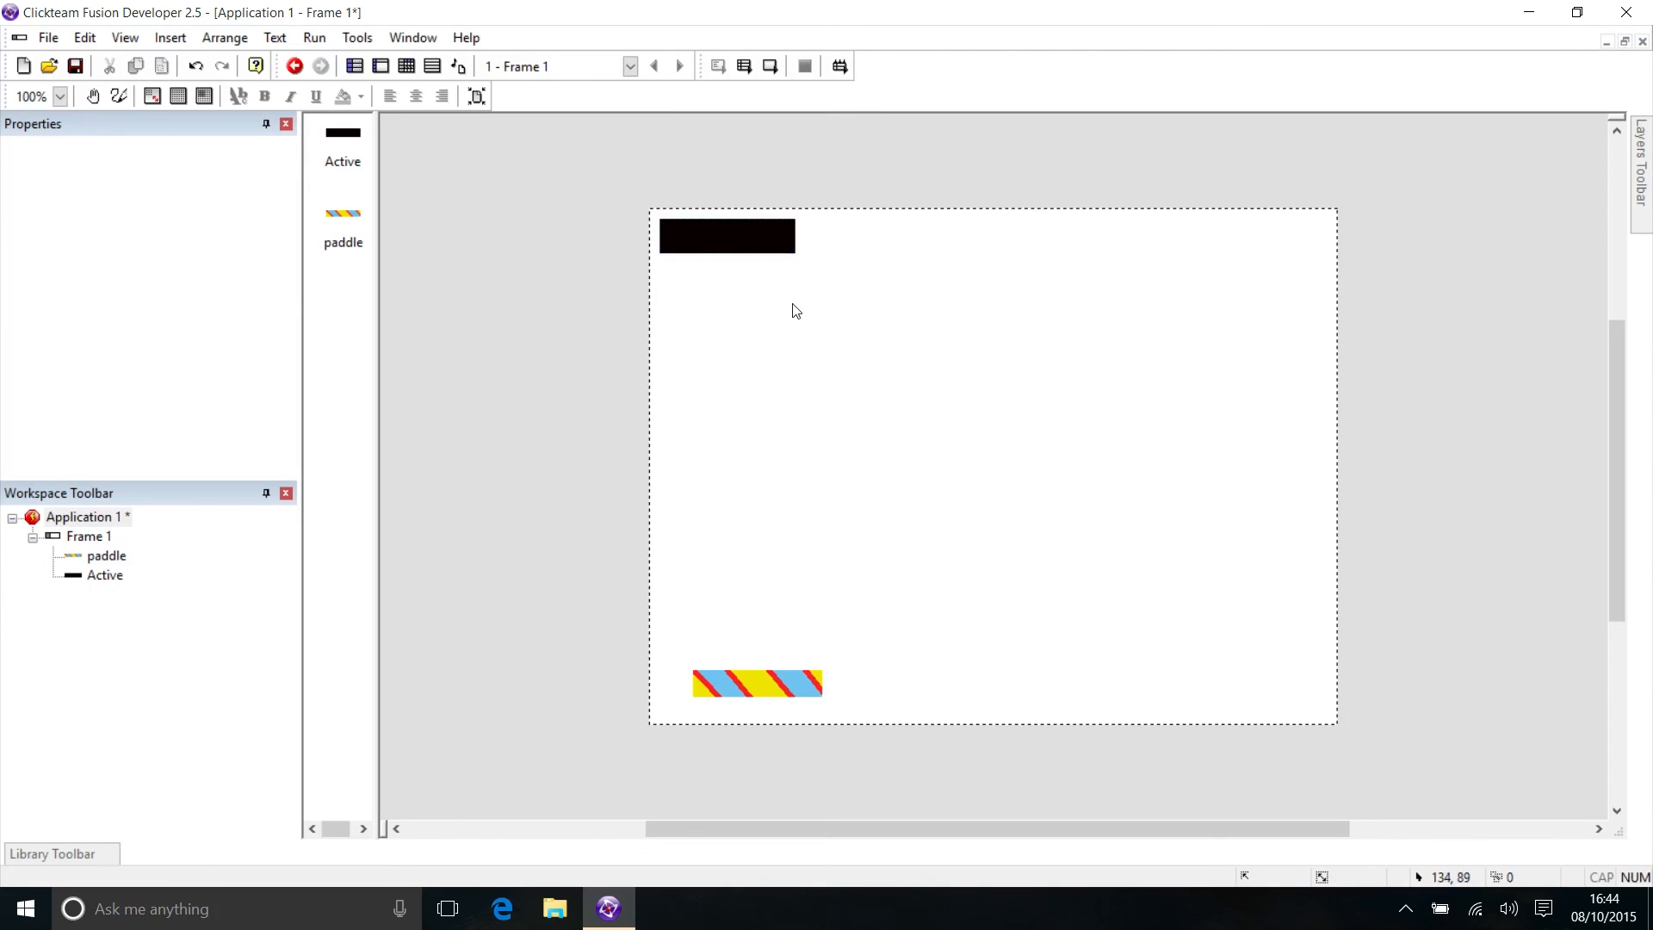
# Clone the black block and place the clone just below the original
pyautogui.click(766, 242)
pyautogui.rightClick(765, 242)
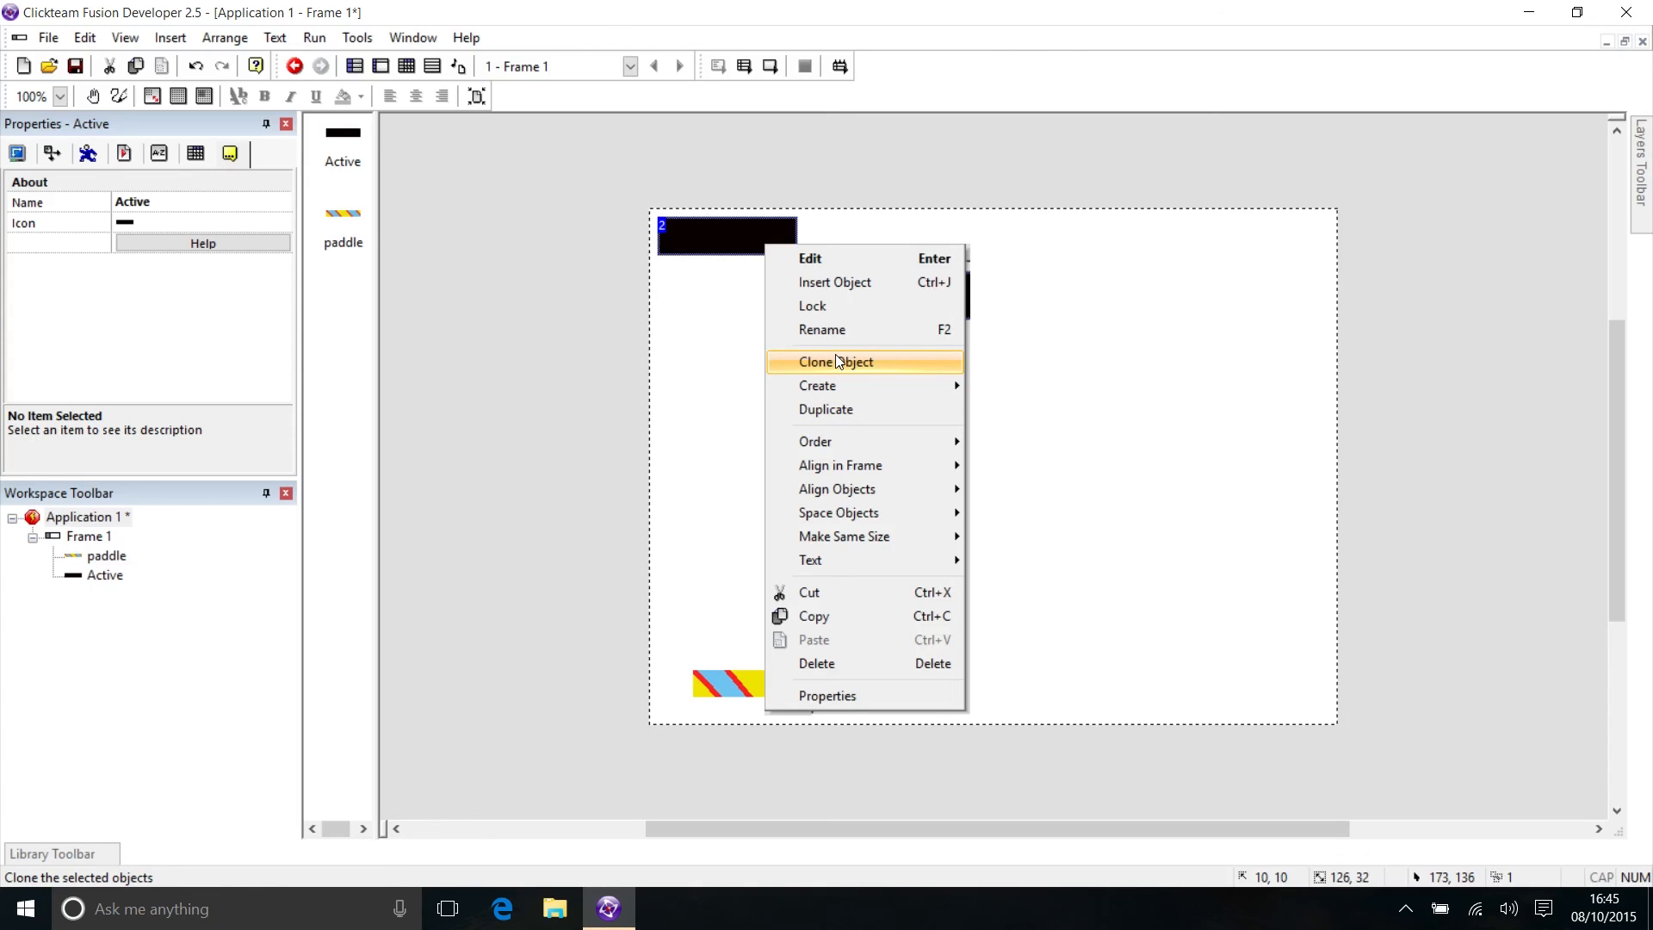
pyautogui.click(809, 362)
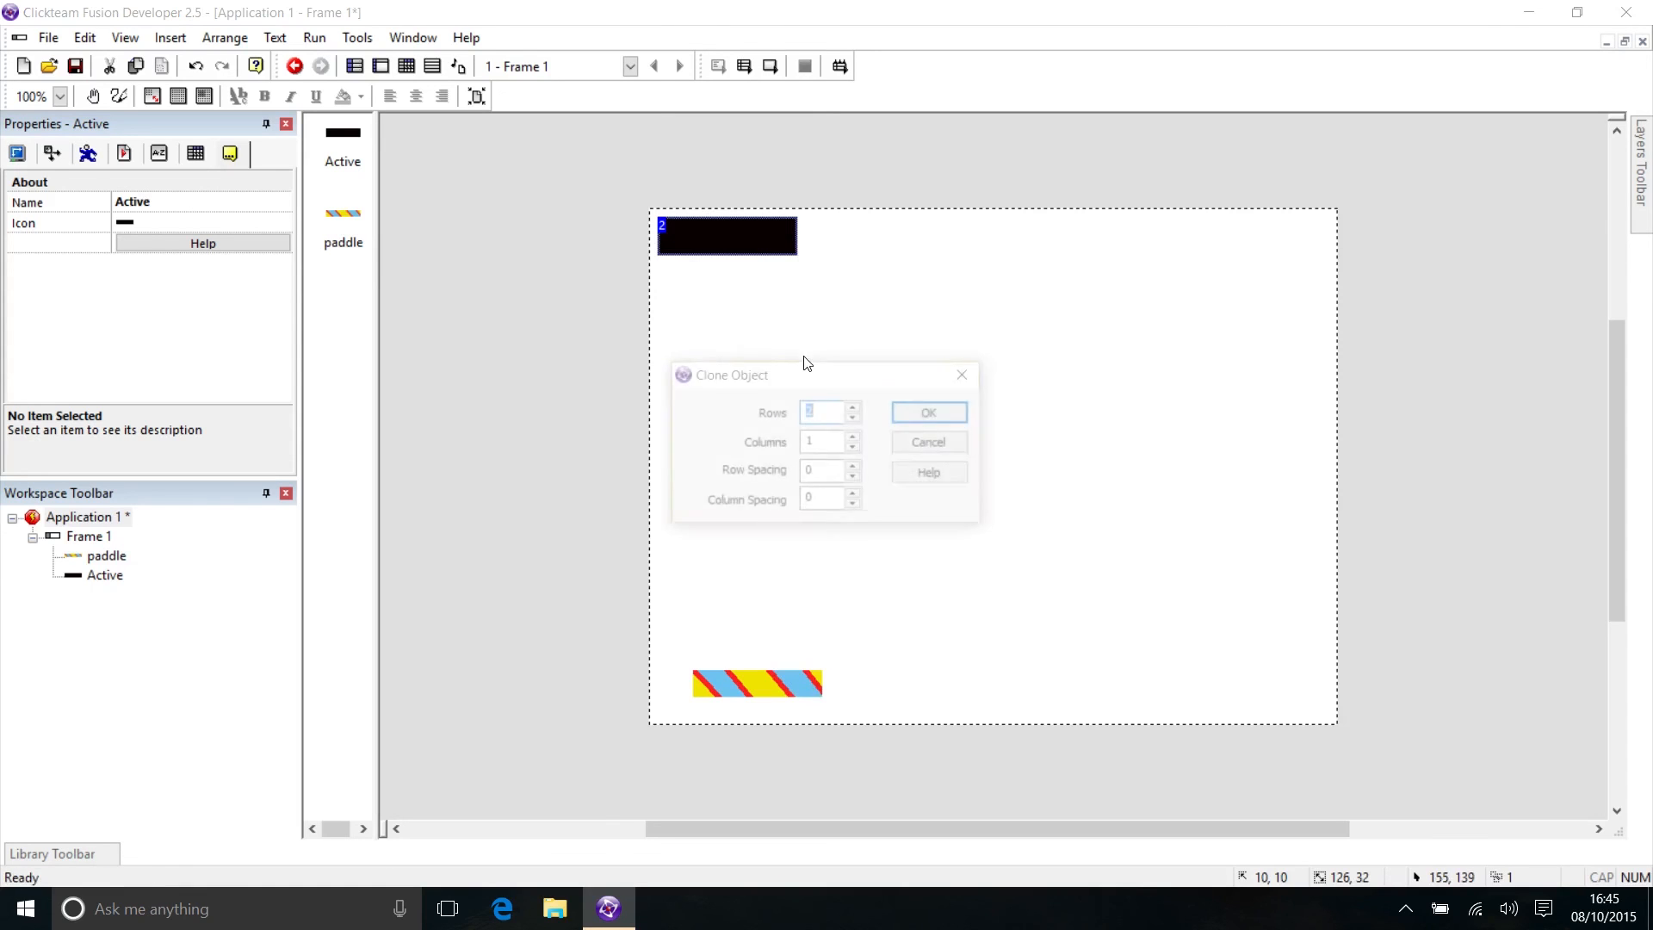
pyautogui.click(919, 415)
pyautogui.moveTo(763, 277); pyautogui.dragTo(768, 324)
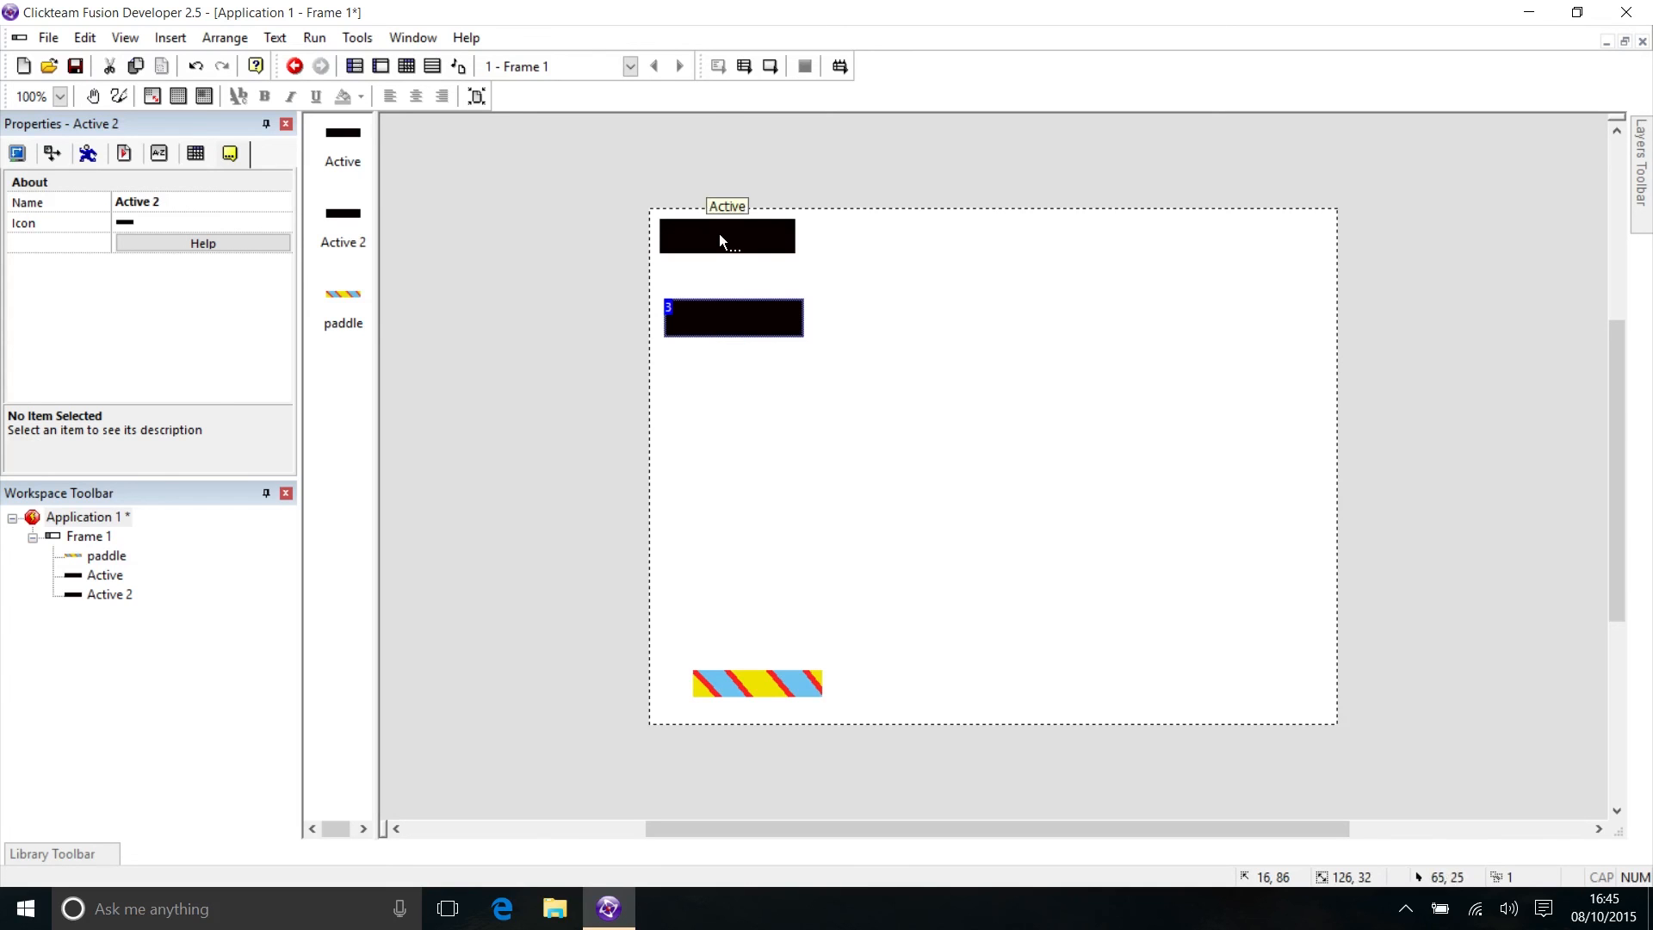
# Fill the cloned block's image with blue 6B97EB and keep the change
pyautogui.doubleClick(724, 302)
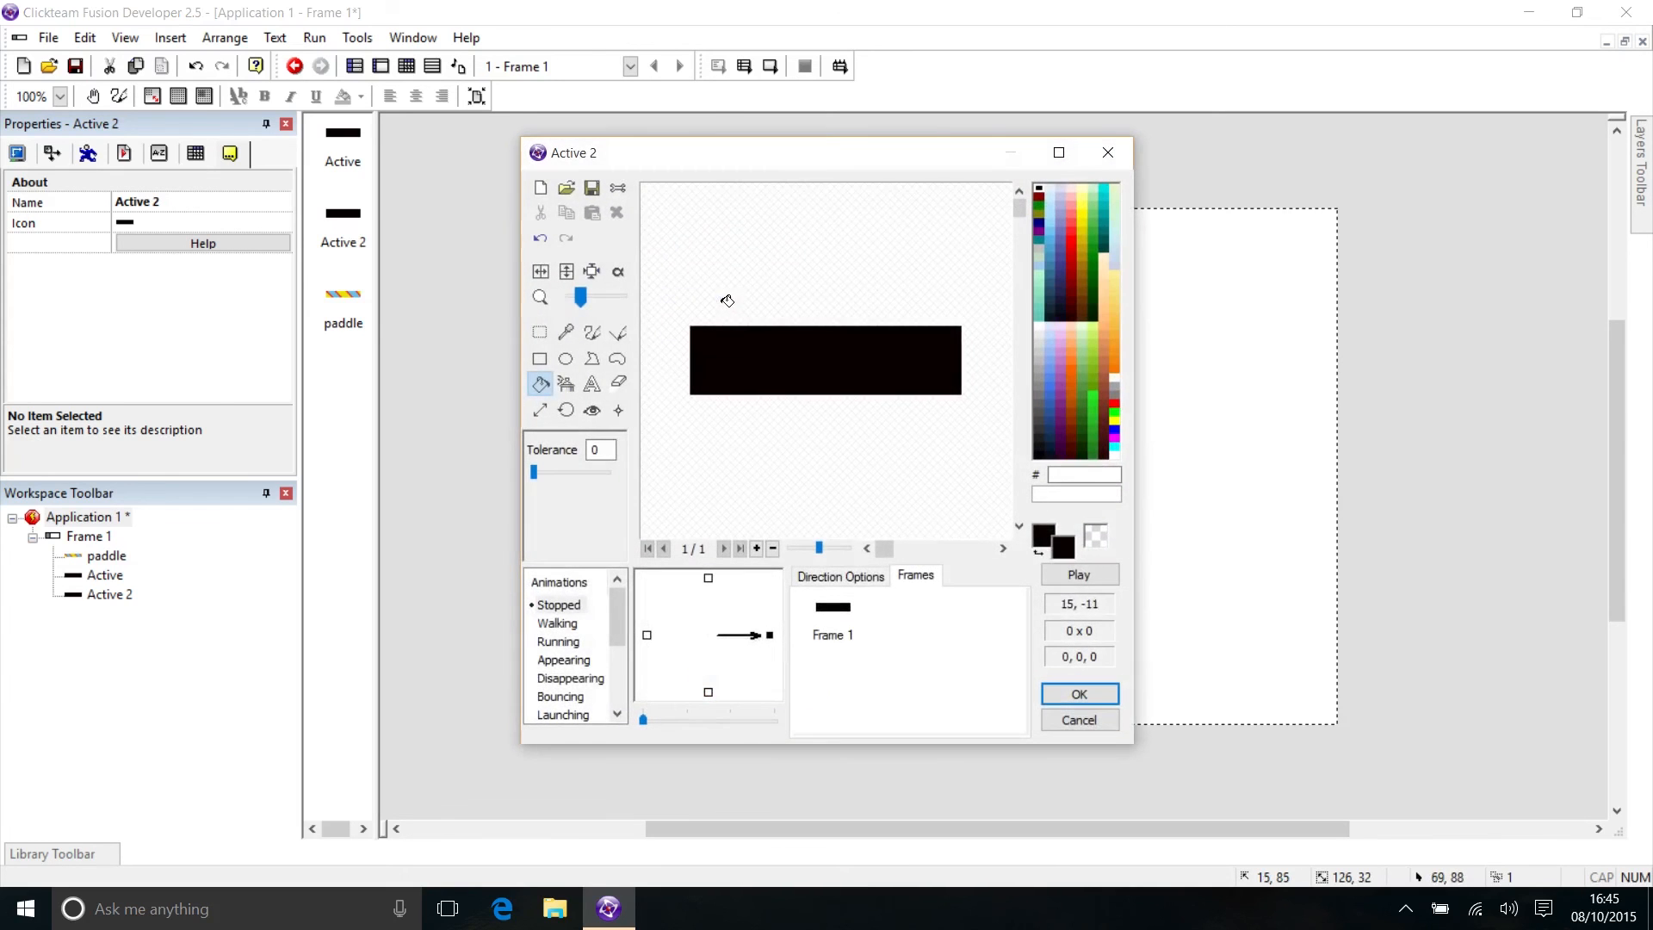
pyautogui.click(1049, 369)
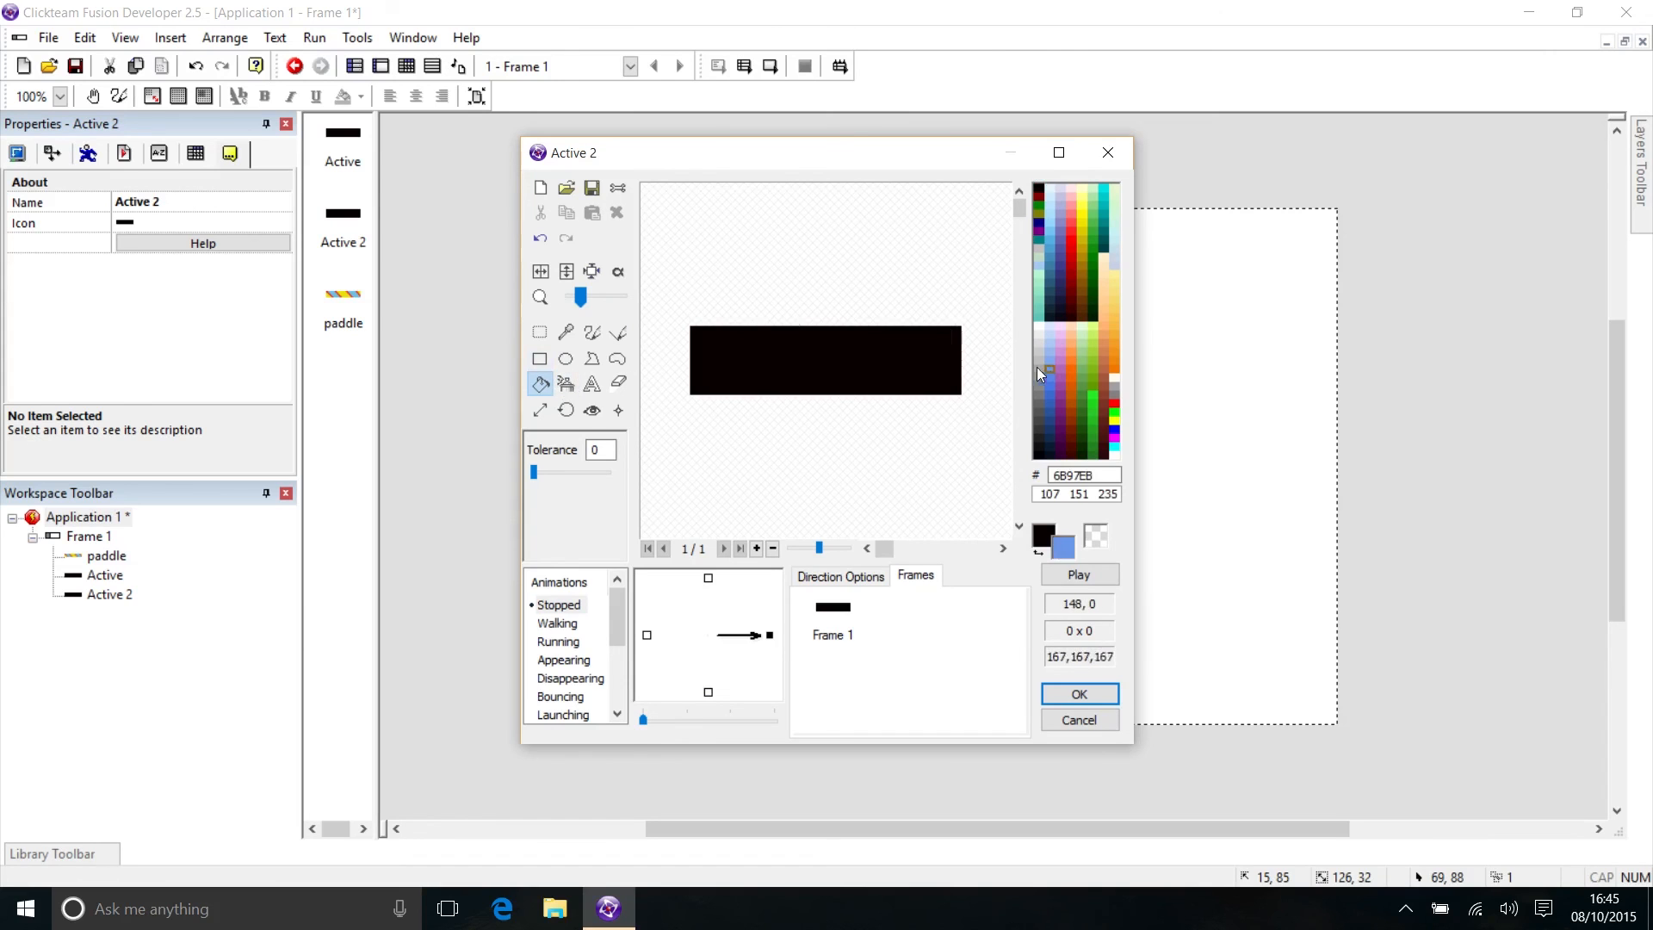
pyautogui.click(951, 387)
pyautogui.click(1078, 720)
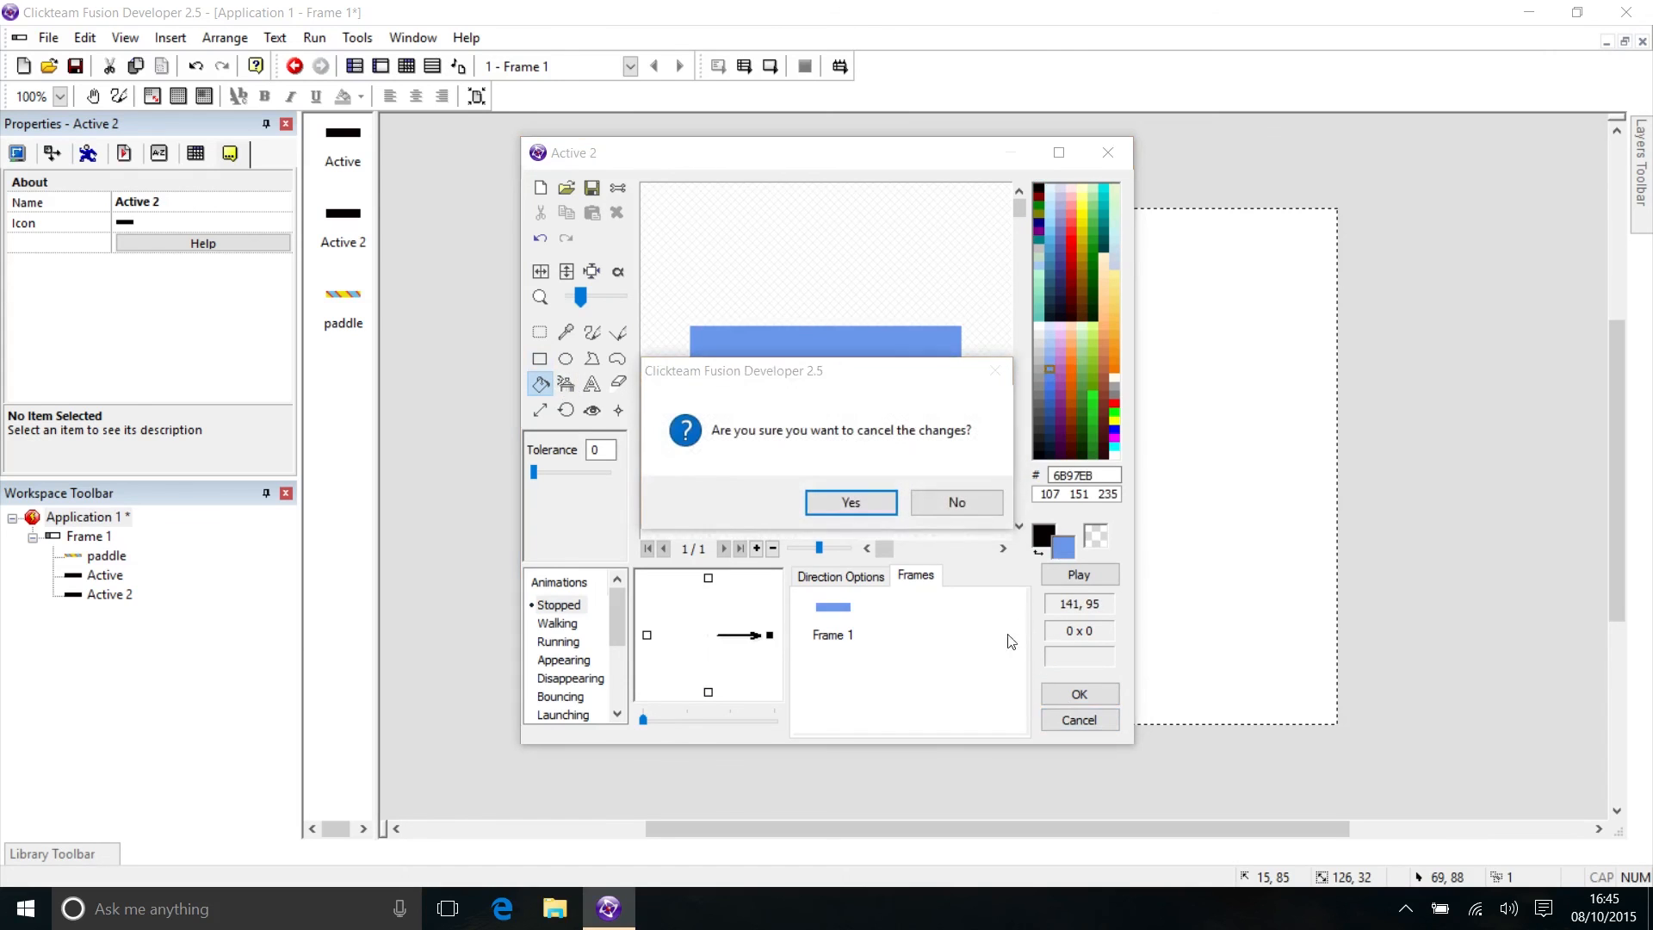
pyautogui.click(962, 504)
pyautogui.click(1064, 699)
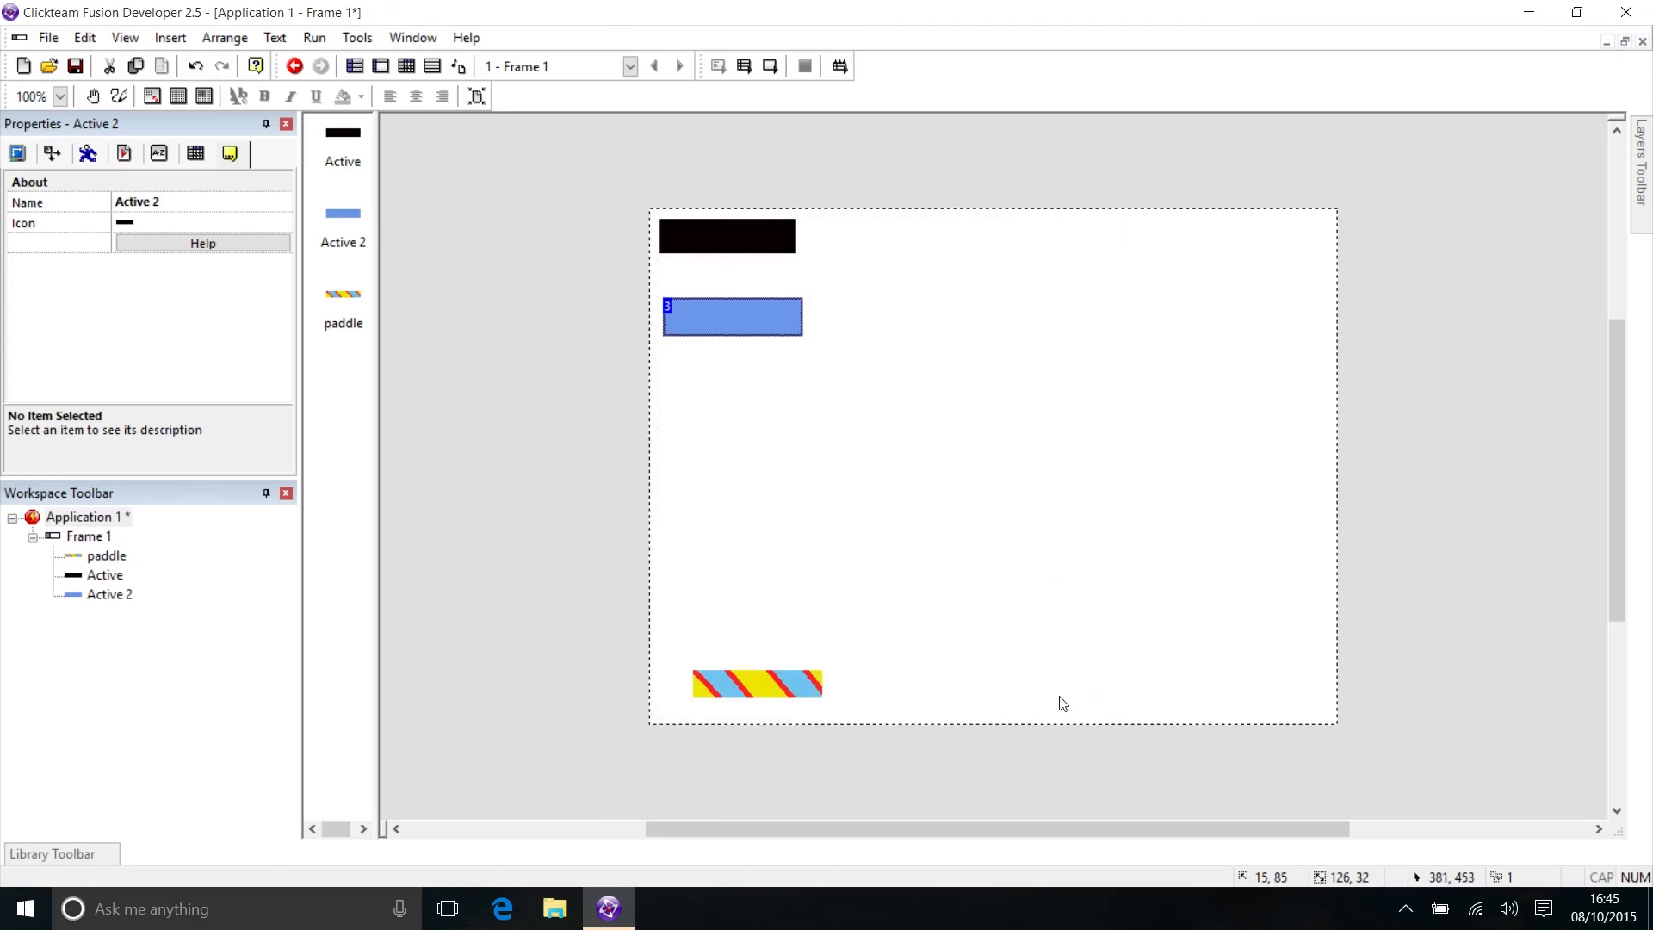
# Delete the blue cloned block from the frame
pyautogui.click(925, 404)
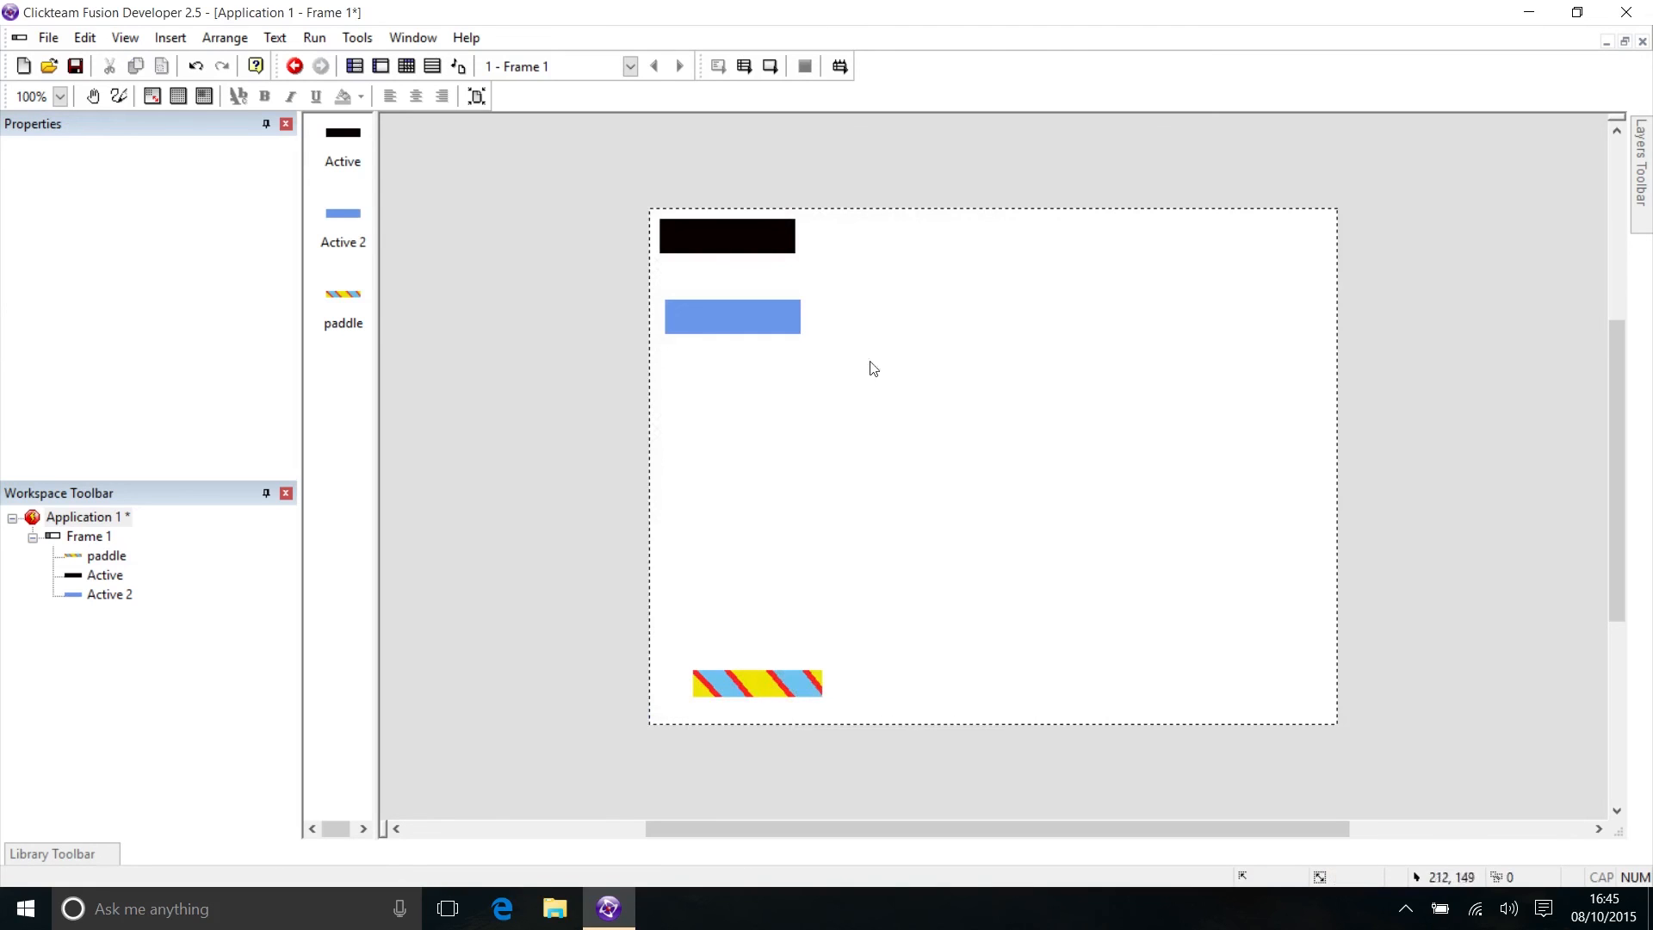
pyautogui.click(766, 312)
pyautogui.press('Delete')
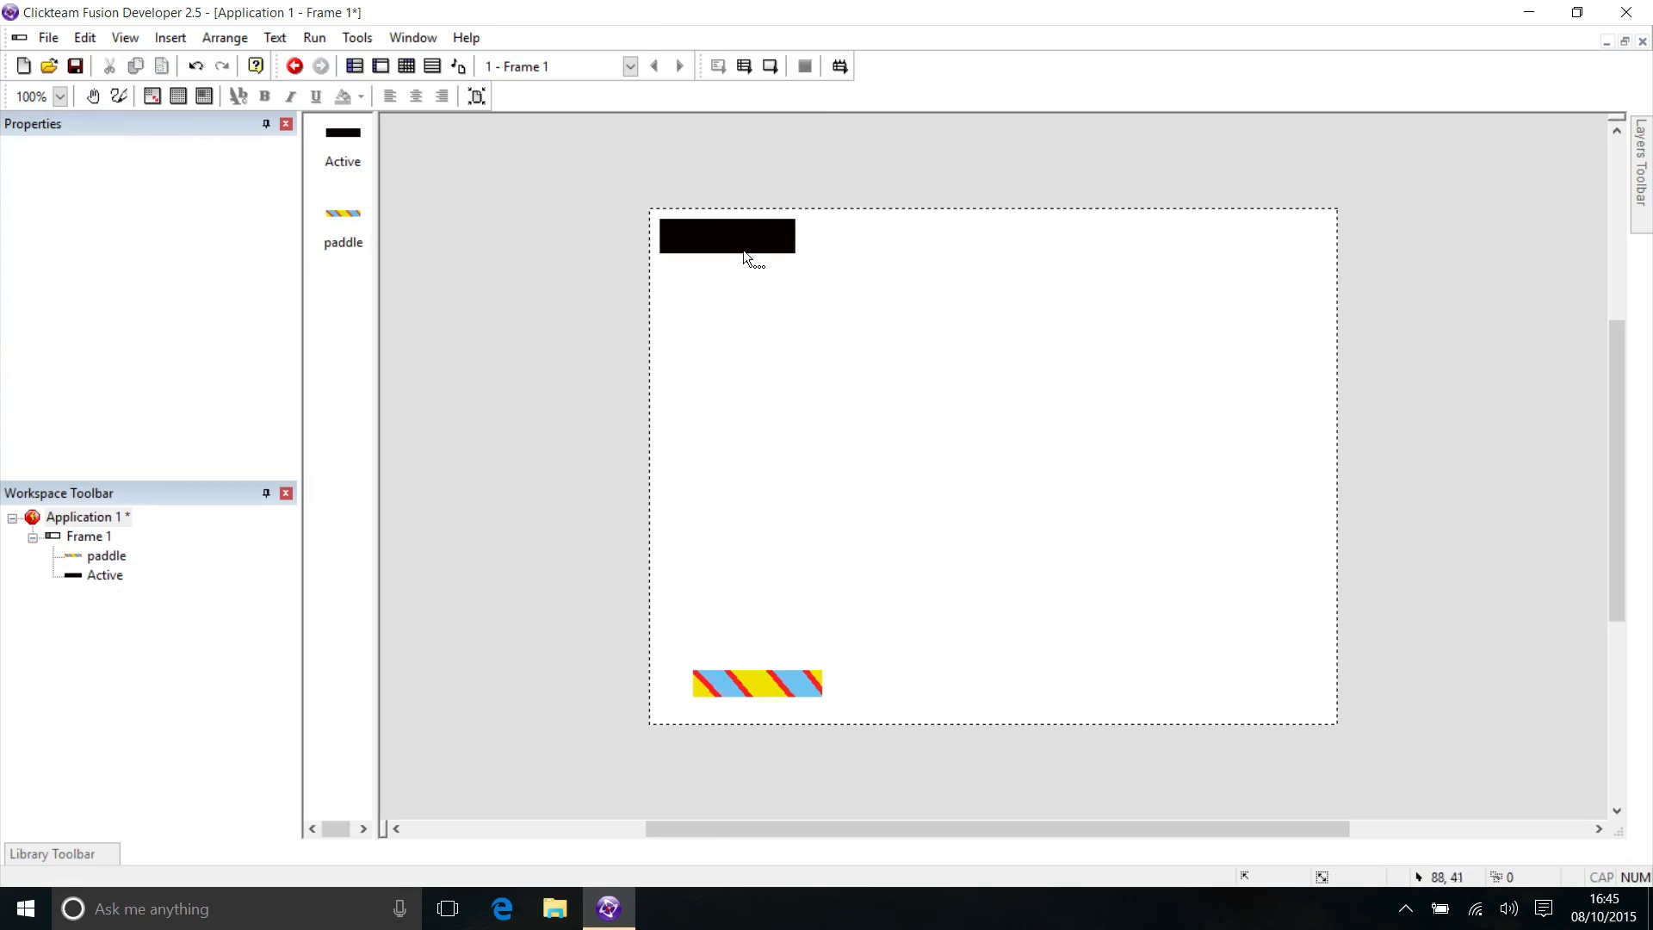
# Duplicate the black block and place the duplicate just below the original
pyautogui.rightClick(742, 241)
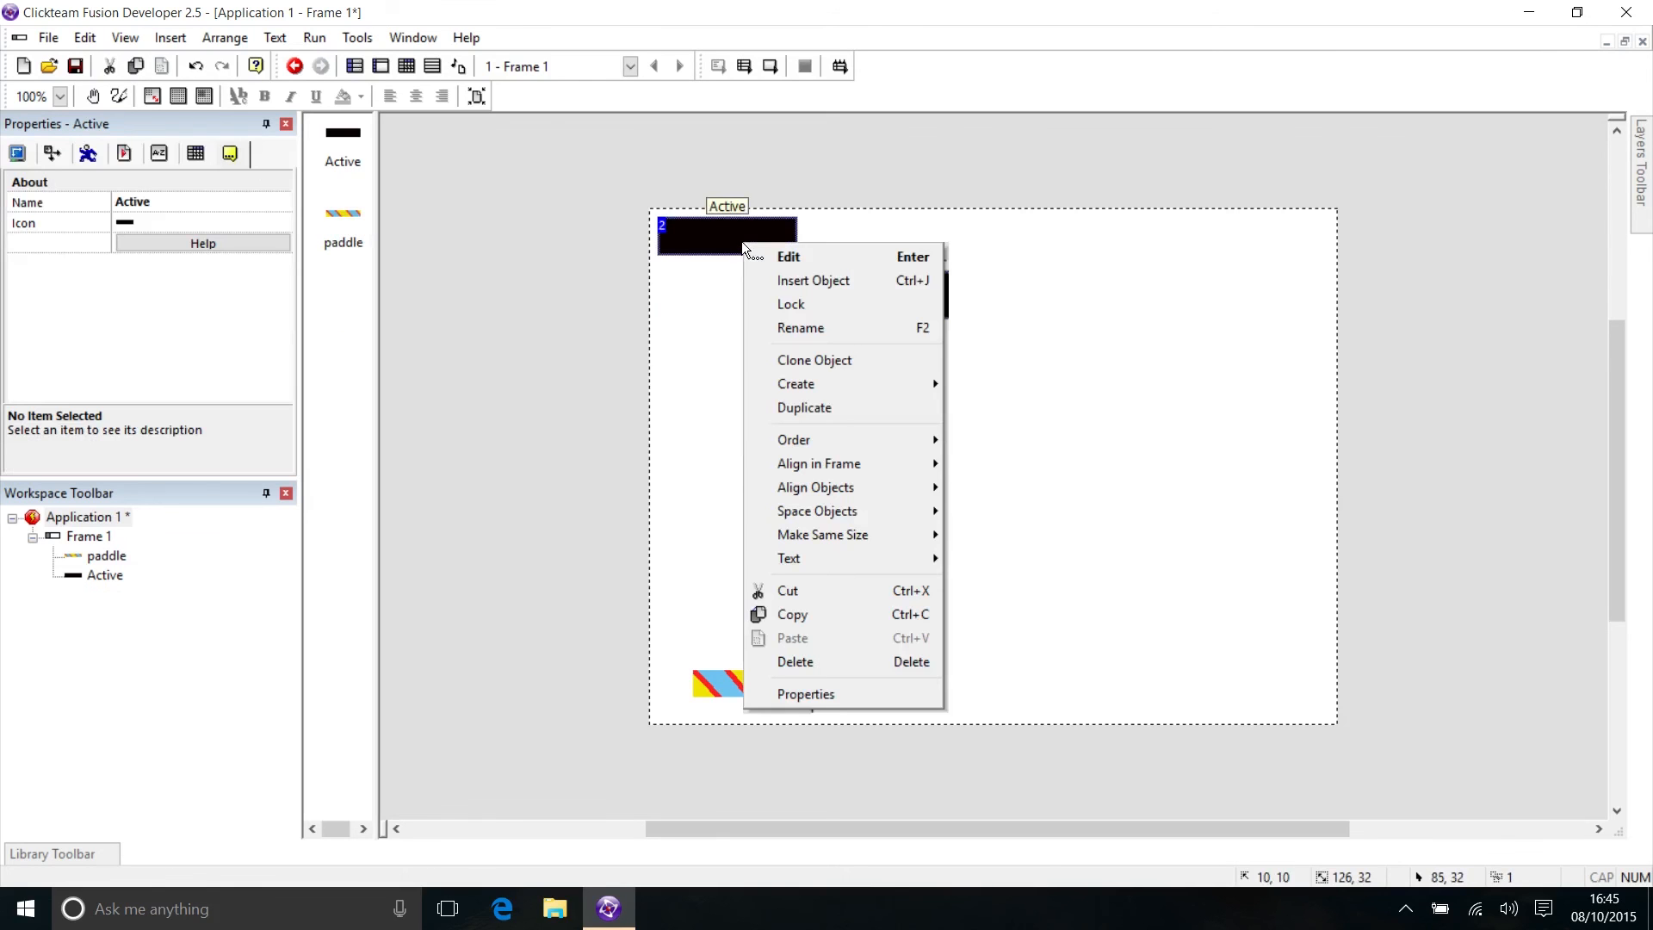
pyautogui.click(794, 406)
pyautogui.press('Return')
pyautogui.moveTo(757, 284); pyautogui.dragTo(765, 313)
# Fill the Active object's shared image with blue 6B97EB and apply it
pyautogui.doubleClick(765, 313)
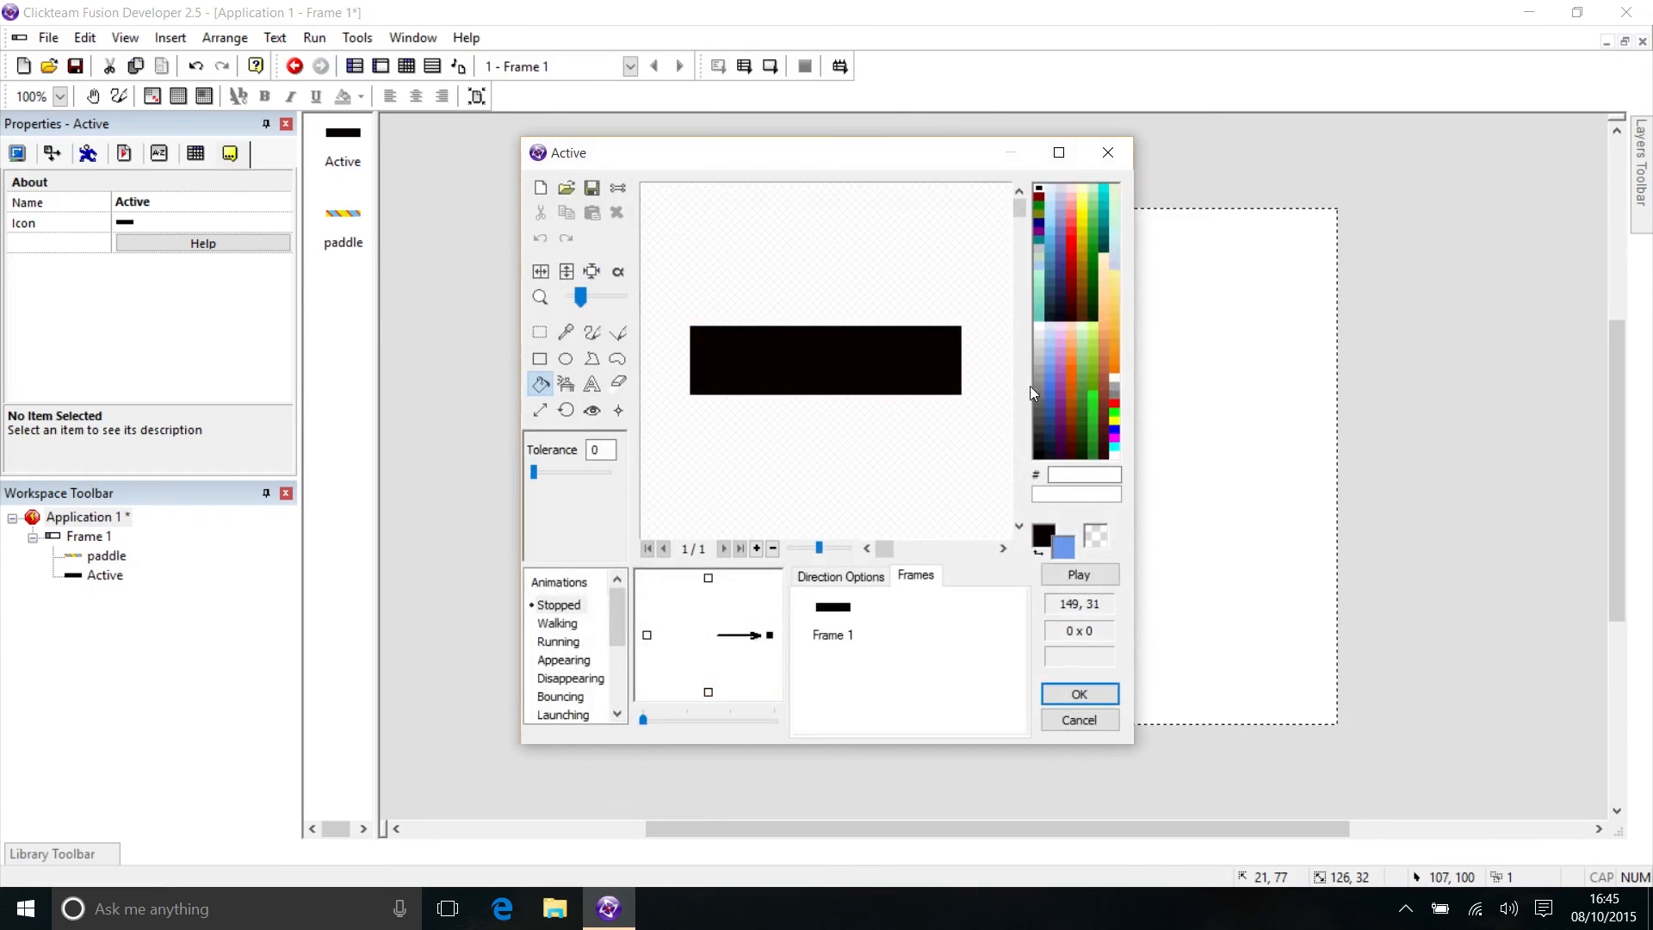
pyautogui.click(879, 372)
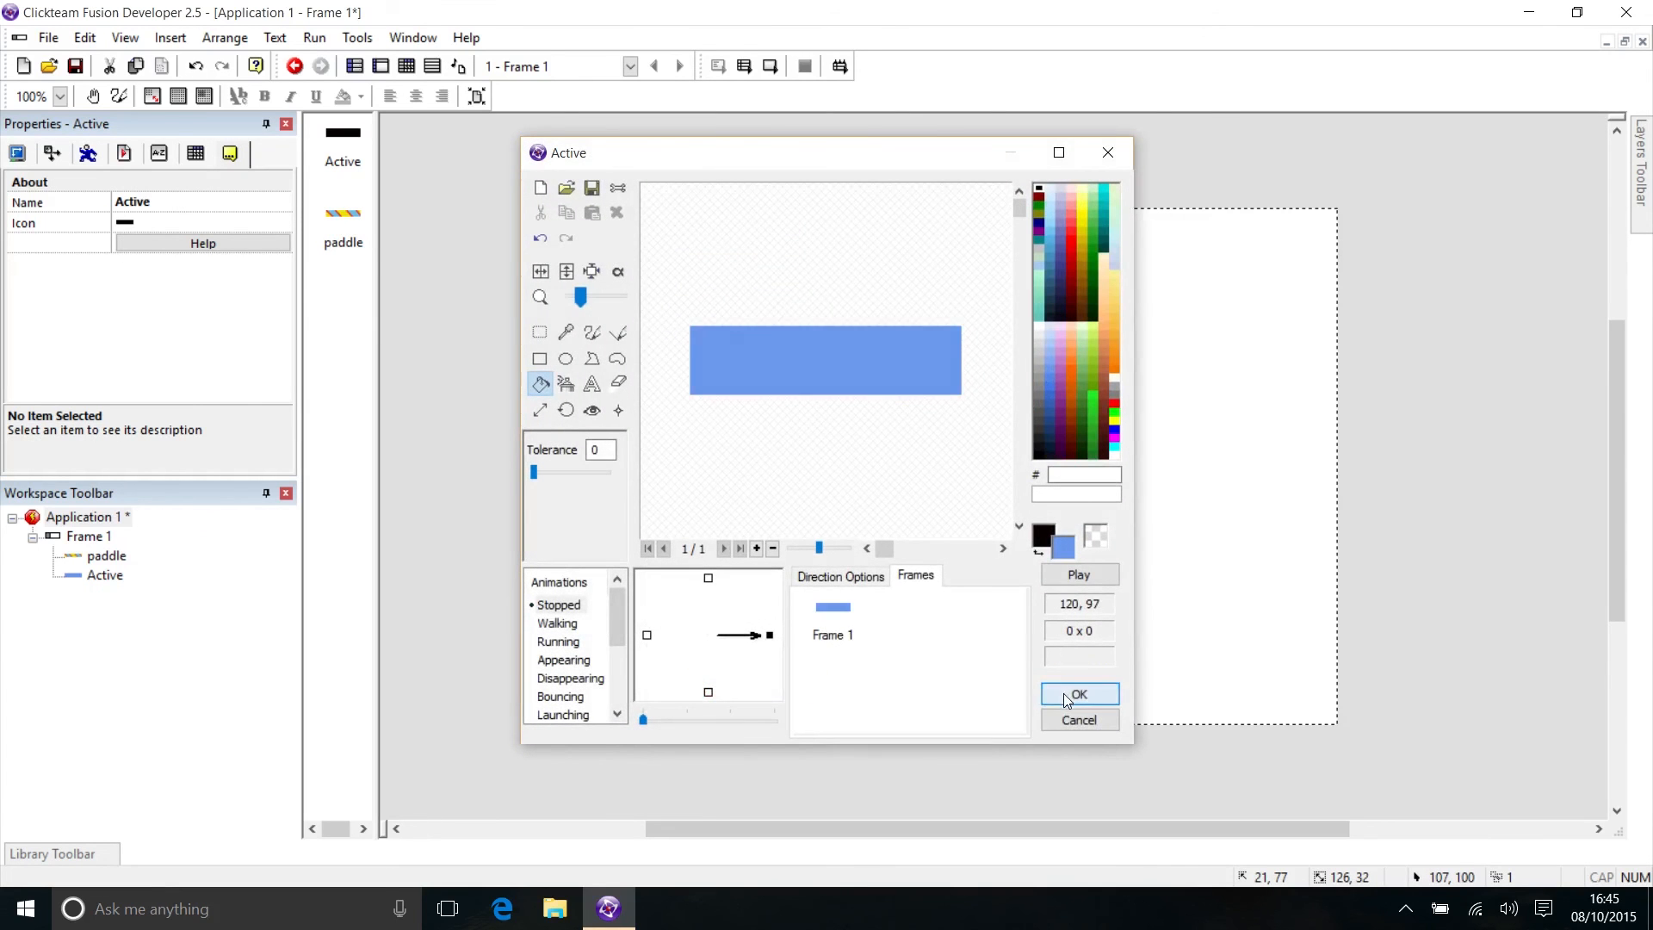
pyautogui.click(1078, 694)
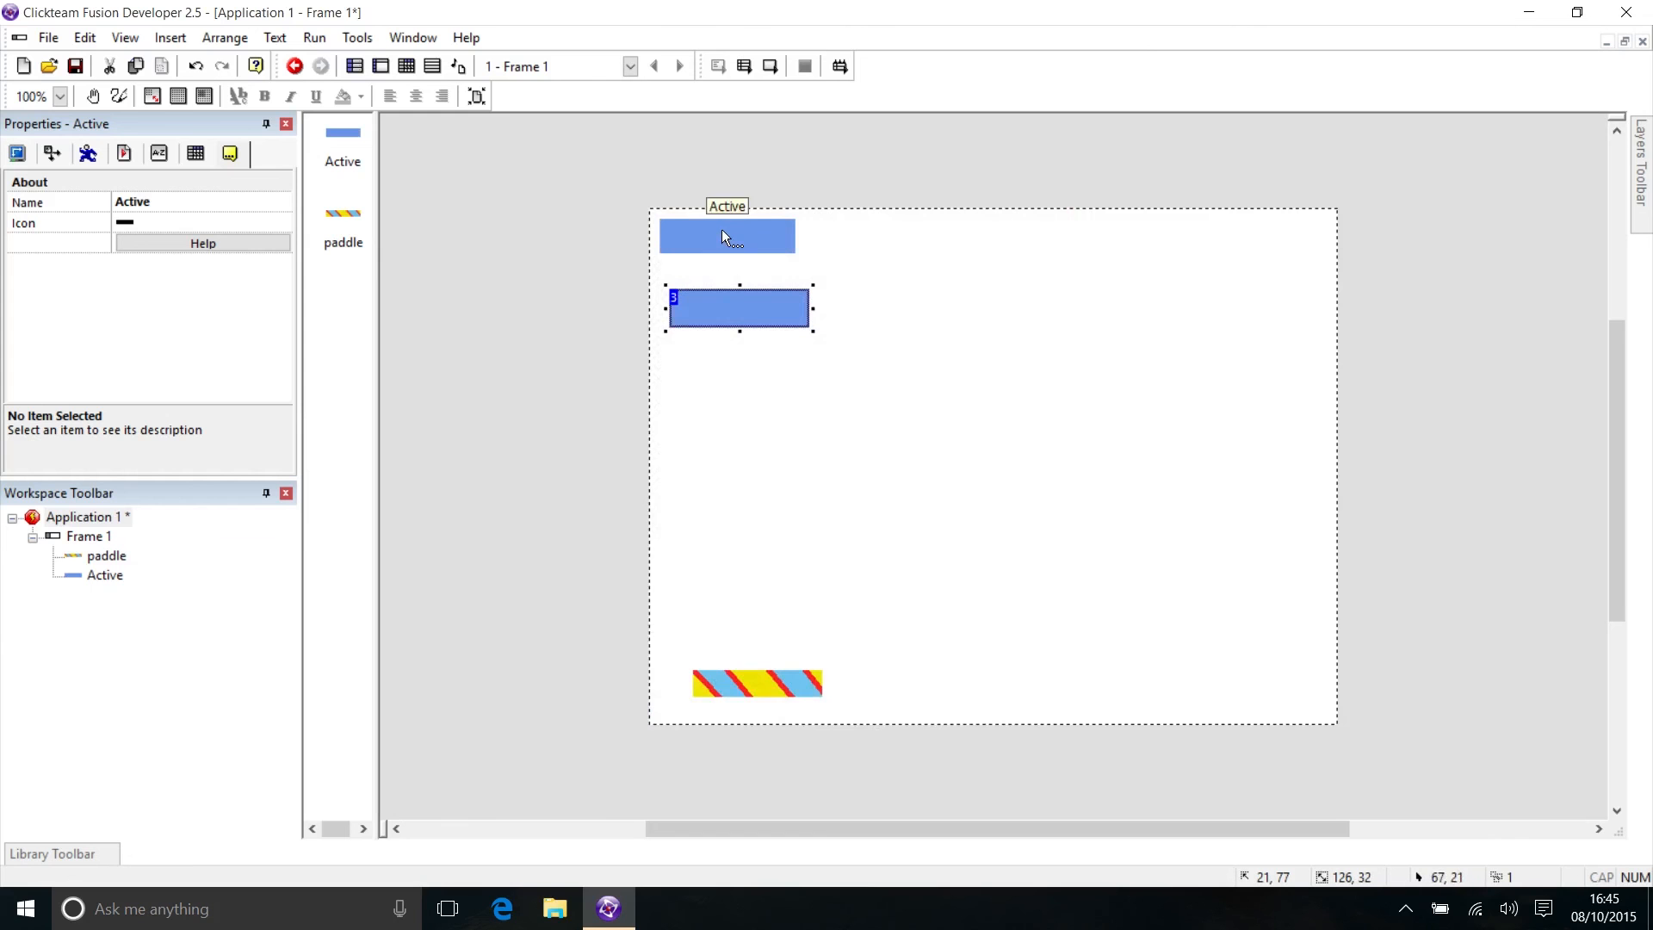
# Delete the lower duplicate block, leaving only the original
pyautogui.click(847, 348)
pyautogui.click(773, 316)
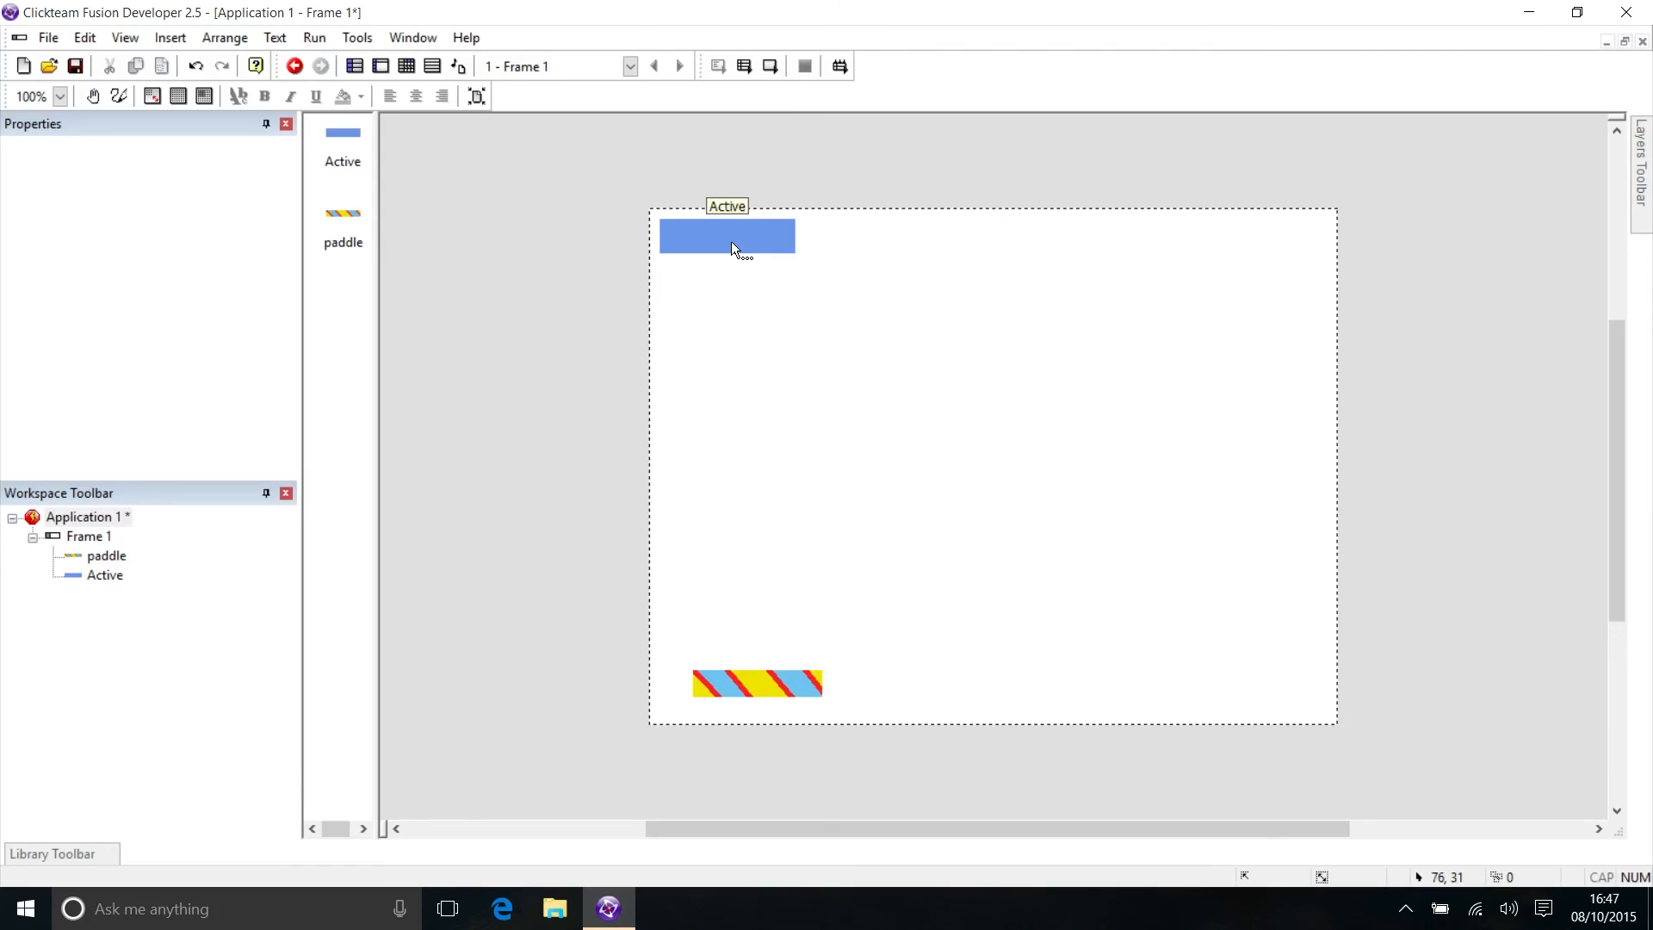
# Rename the blue Active object as block
pyautogui.click(732, 244)
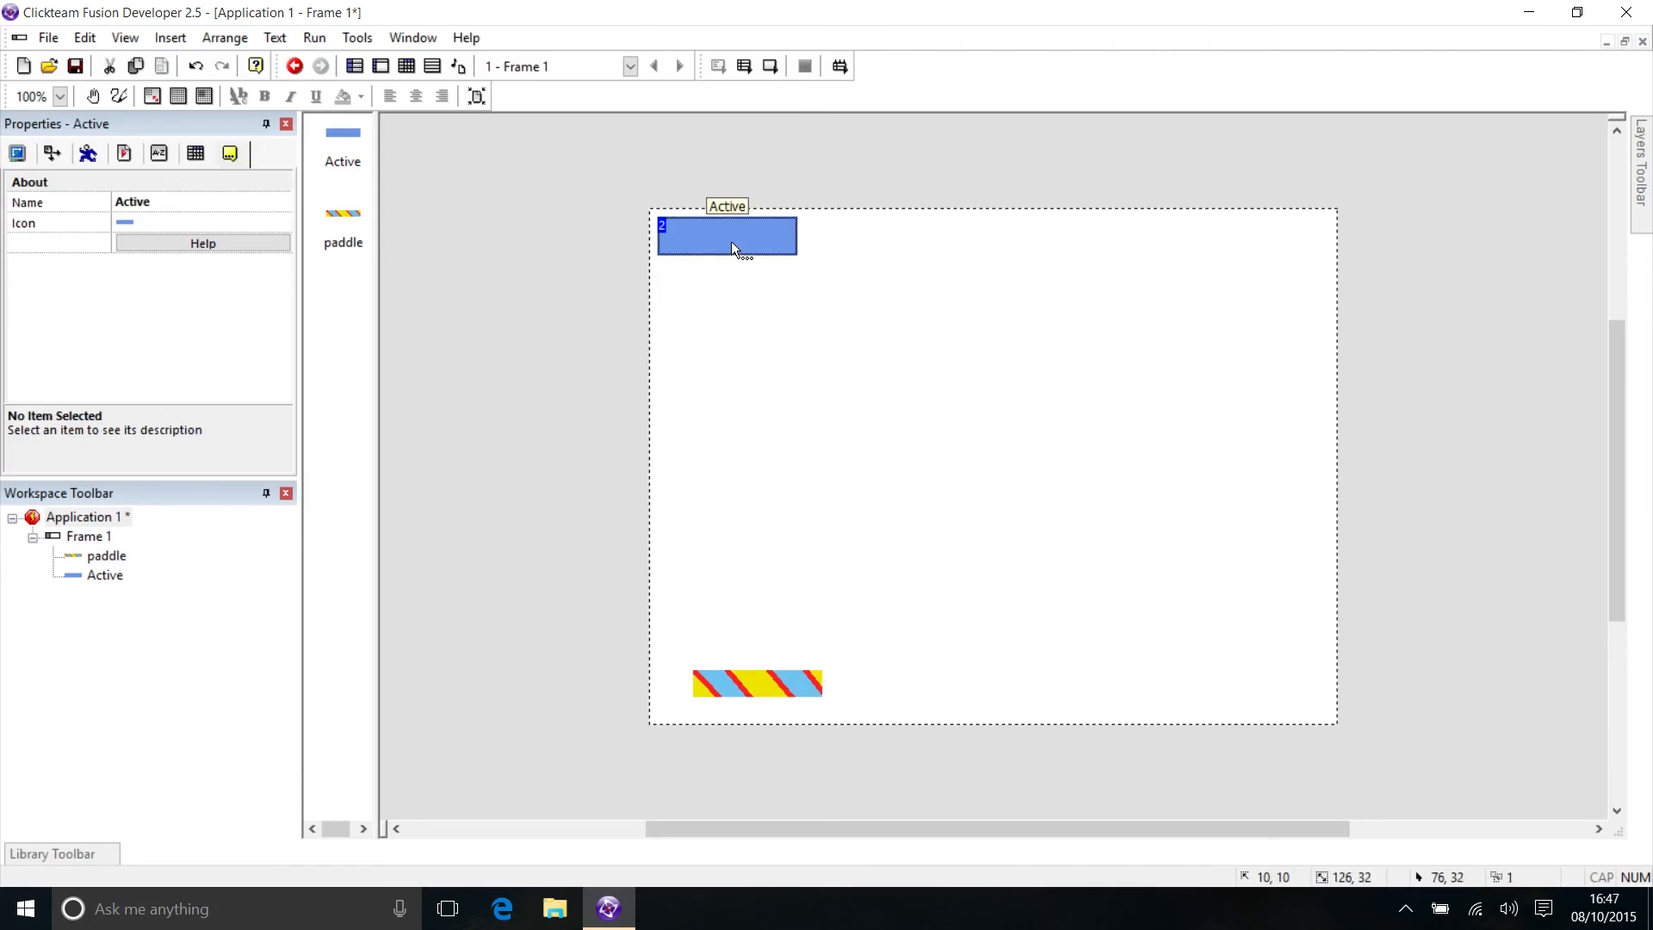
pyautogui.click(225, 199)
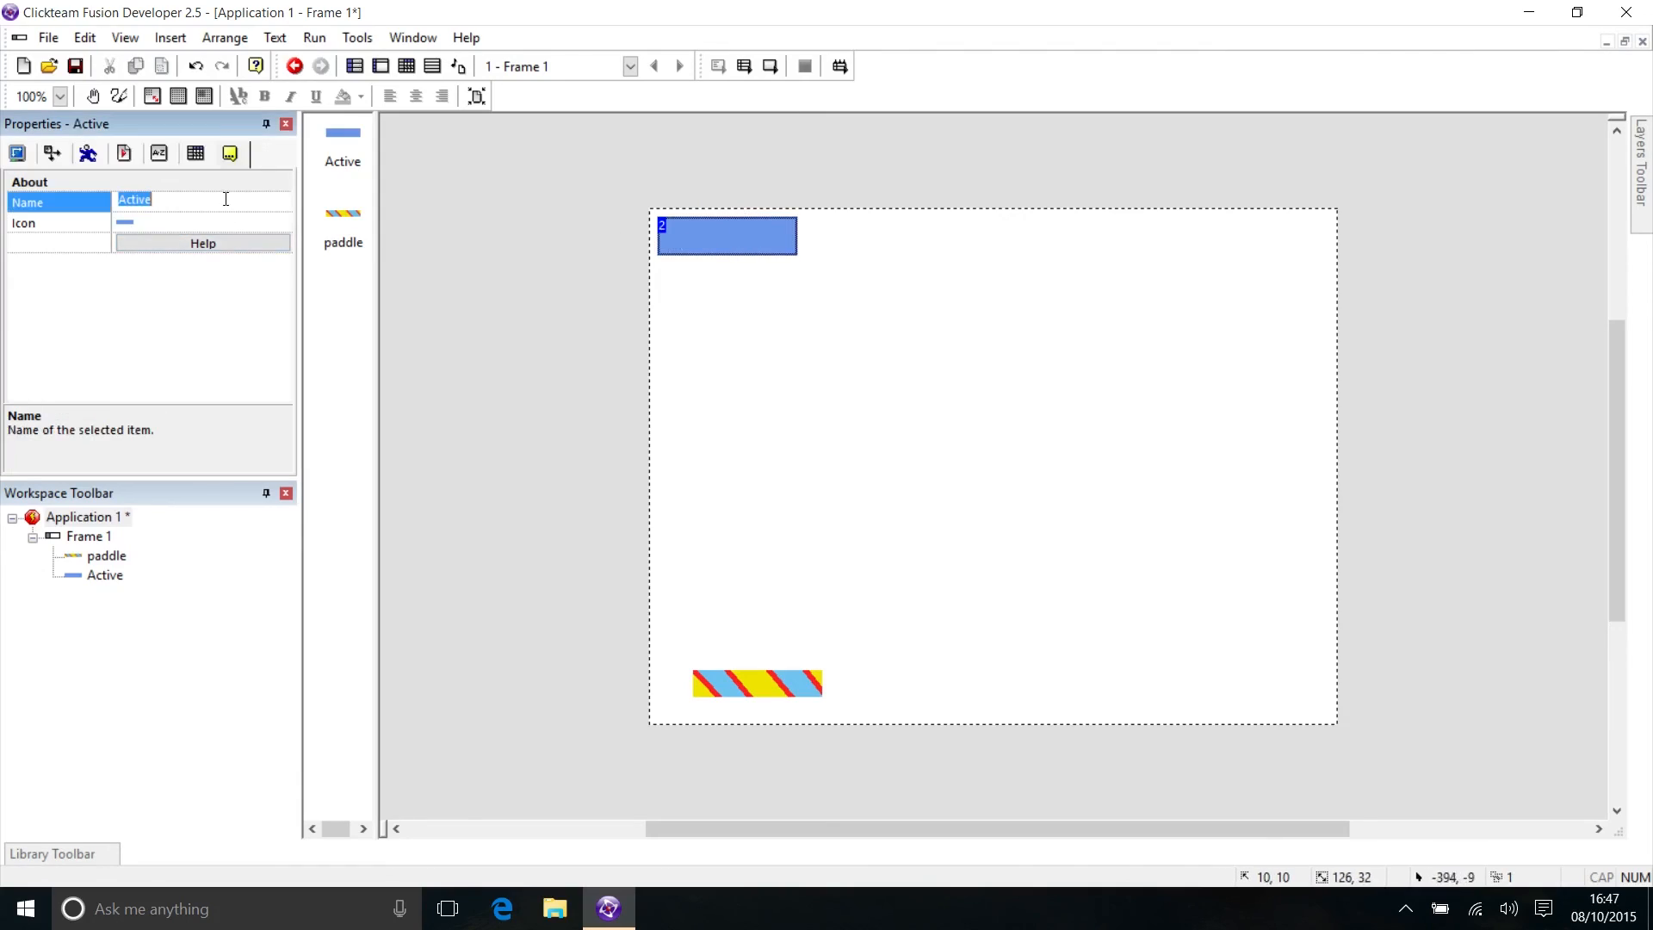
pyautogui.write('Block')
pyautogui.moveTo(127, 207); pyautogui.dragTo(83, 204)
pyautogui.write('b')
pyautogui.click(726, 343)
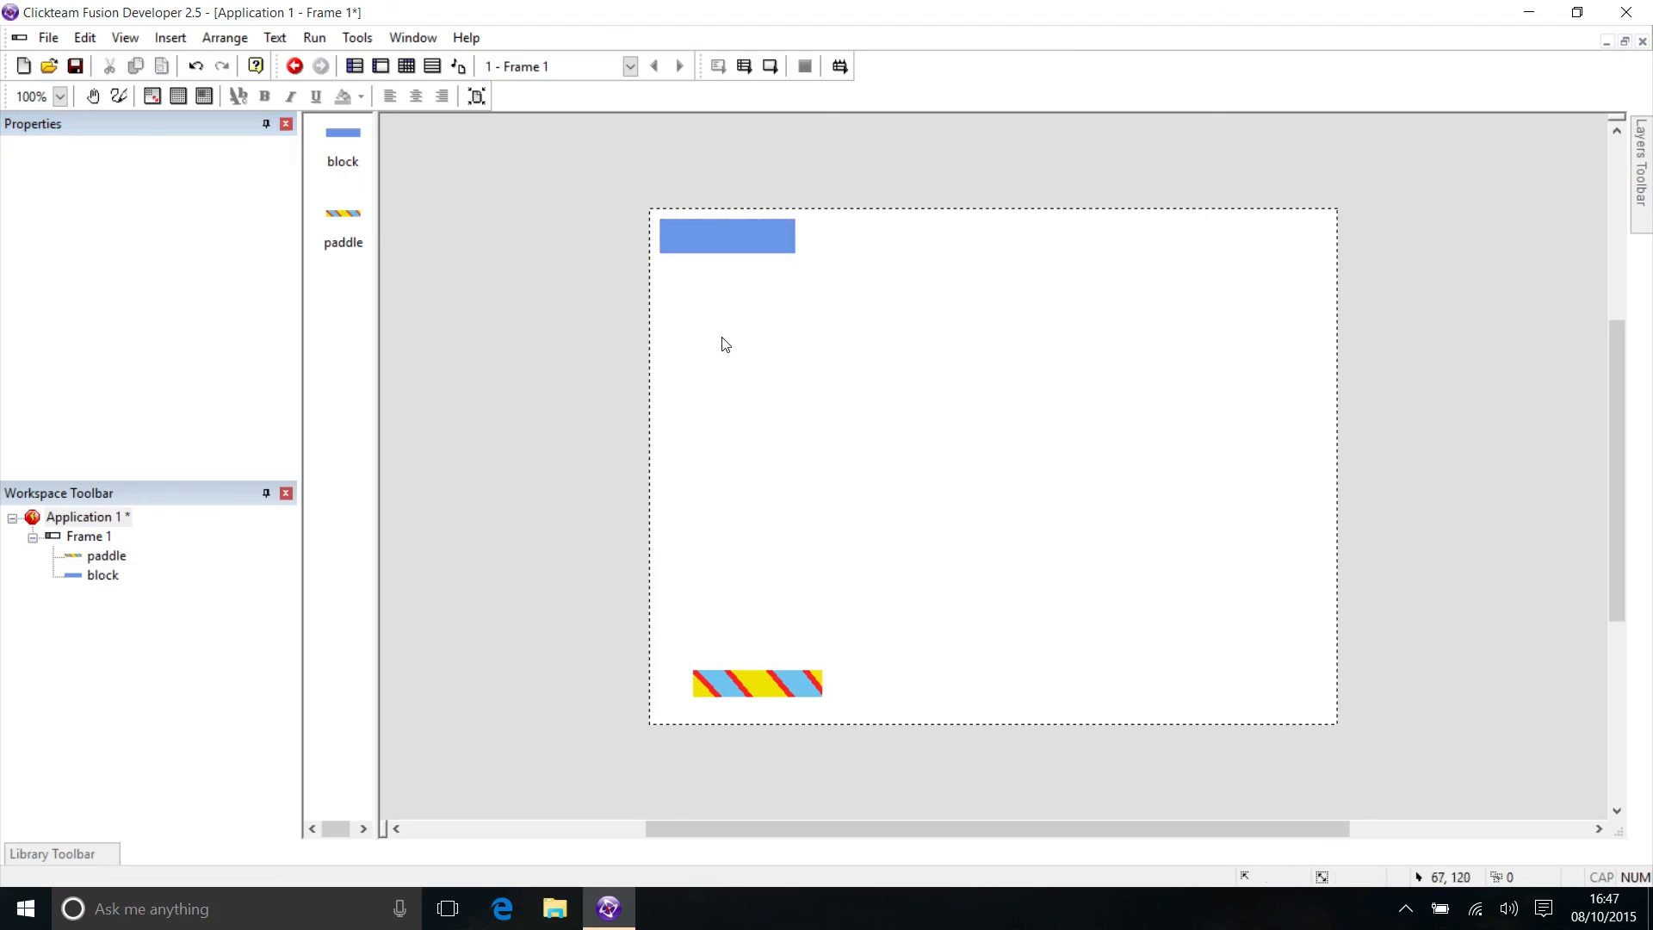
# Start duplicating the block object with 4 rows and 4 columns
pyautogui.rightClick(739, 244)
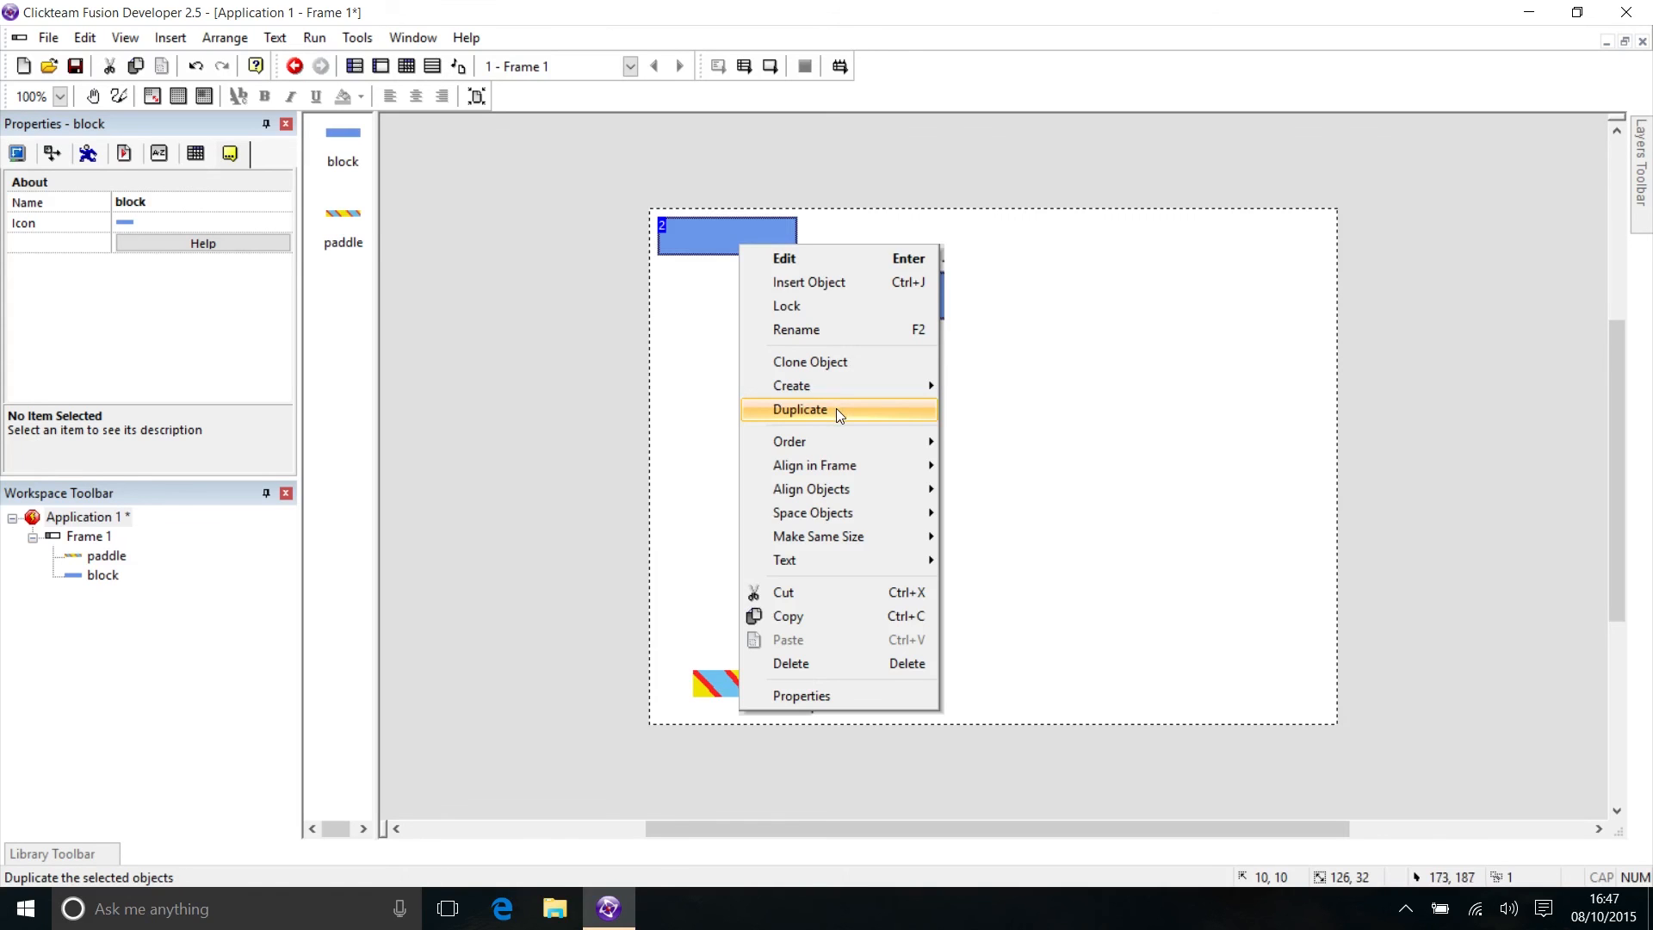
pyautogui.click(835, 408)
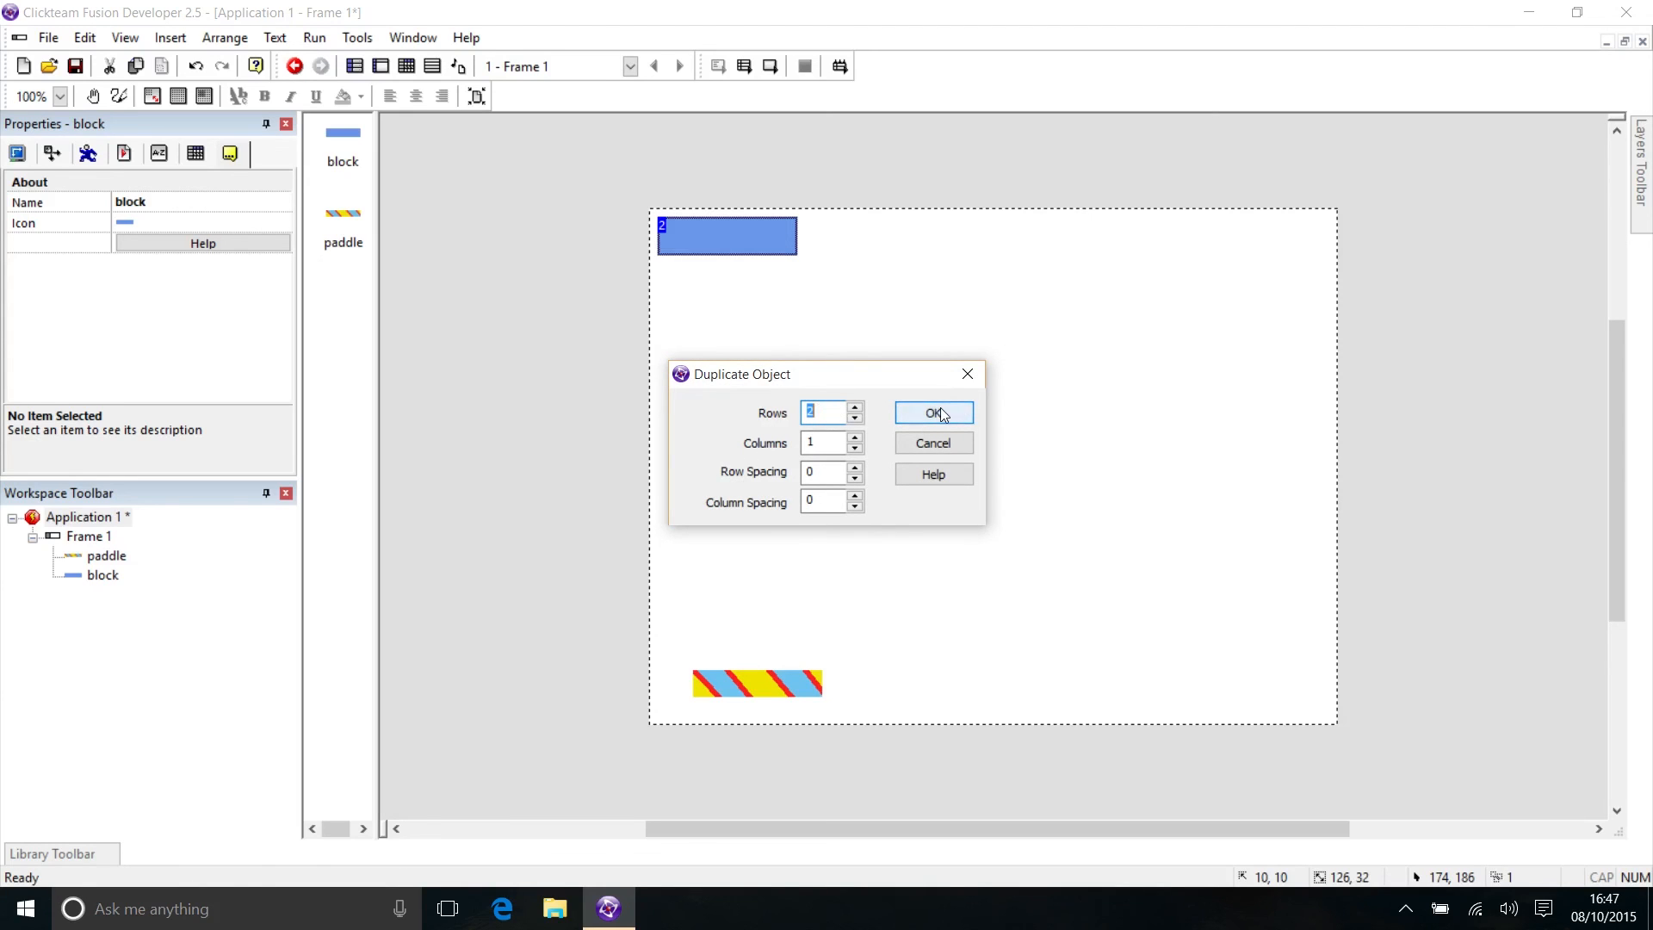
pyautogui.click(808, 411)
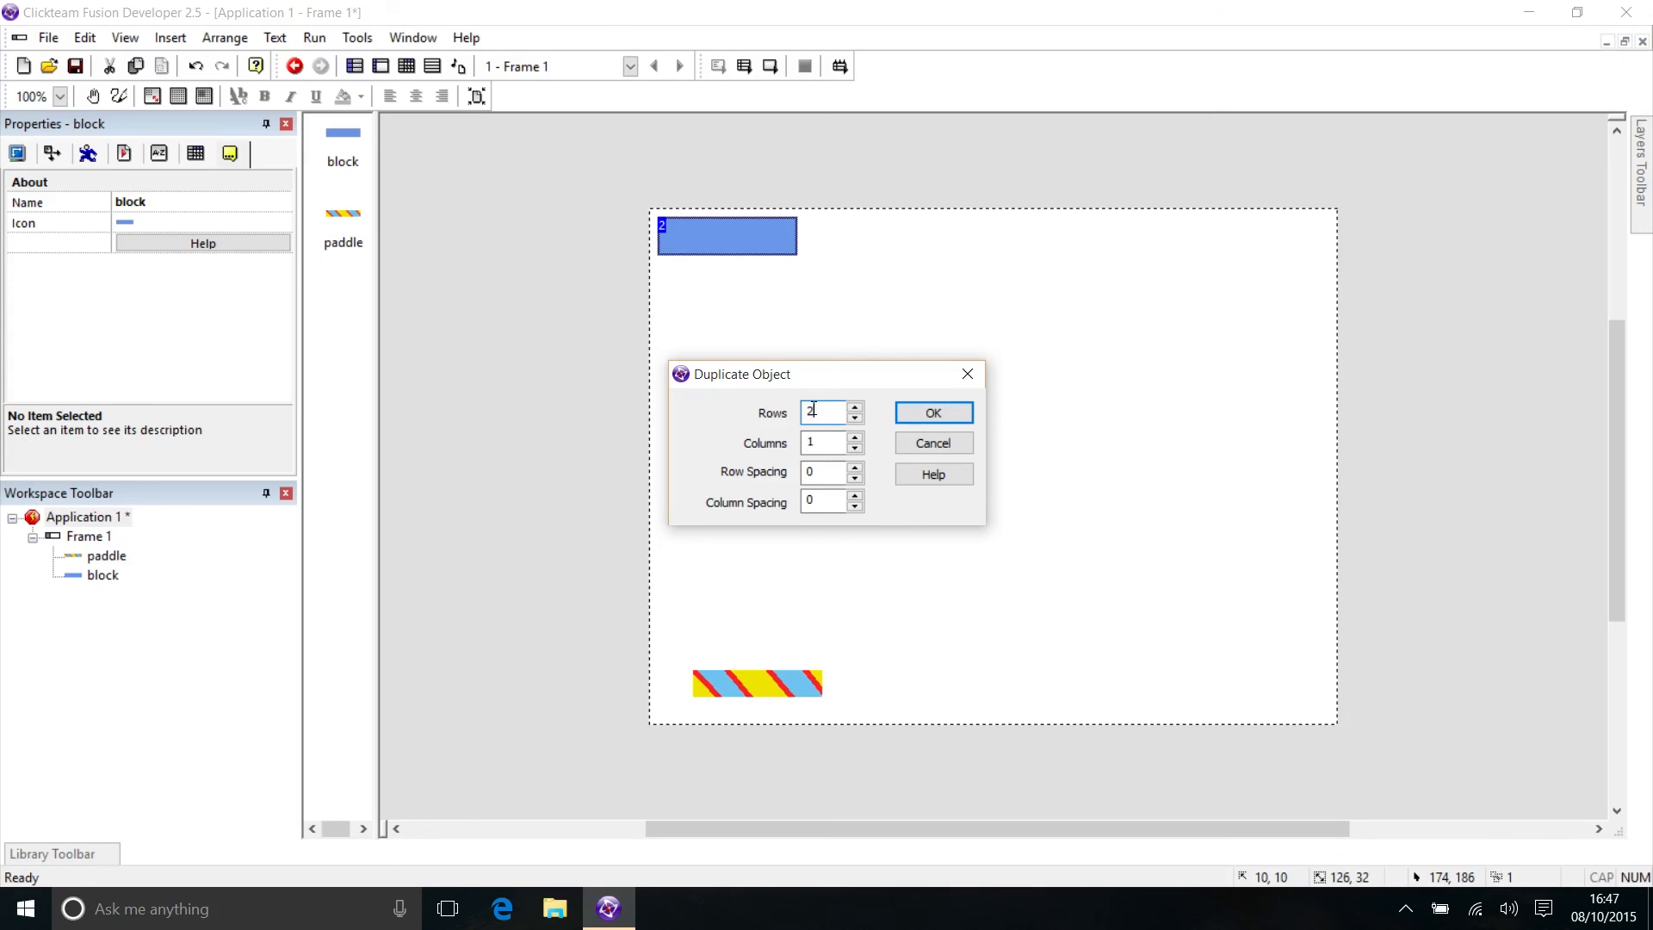
pyautogui.doubleClick(811, 406)
pyautogui.press('BackSpace')
pyautogui.hotkey('ctrl', 'z')
pyautogui.click(820, 443)
pyautogui.moveTo(820, 443); pyautogui.dragTo(762, 415)
pyautogui.write('4')
pyautogui.doubleClick(821, 444)
pyautogui.write('4')
# Set both the row and column spacing to 20 and create the grid of duplicates
pyautogui.press('Tab')
pyautogui.write('20')
pyautogui.doubleClick(822, 502)
pyautogui.write('20')
pyautogui.click(916, 415)
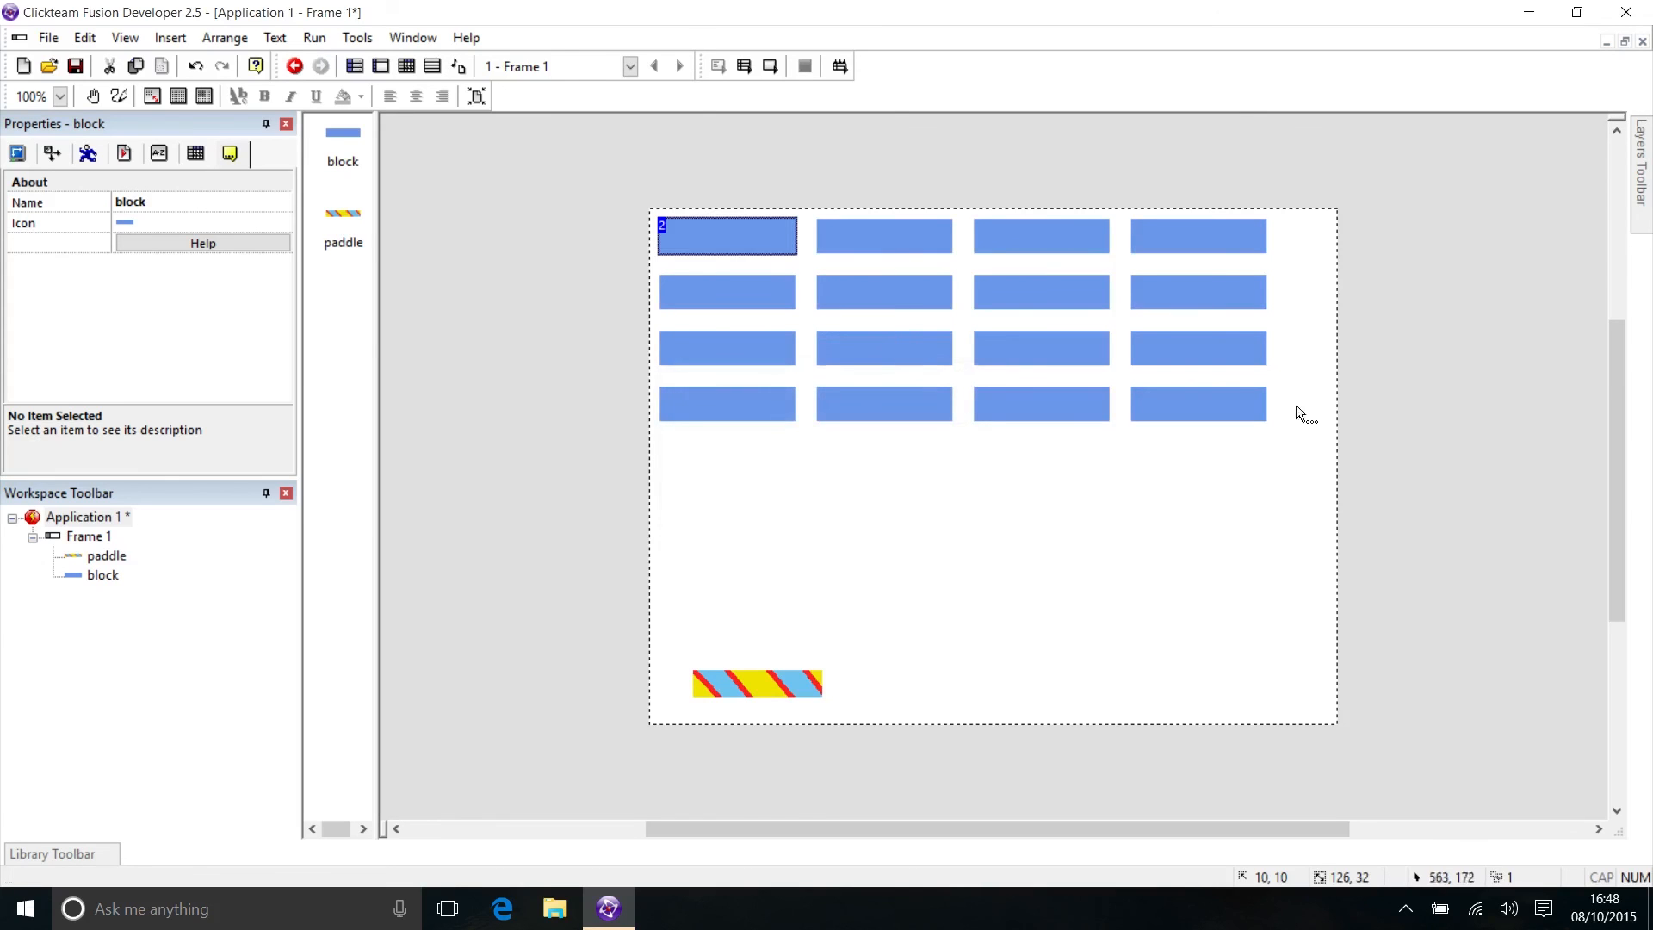
pyautogui.click(1320, 460)
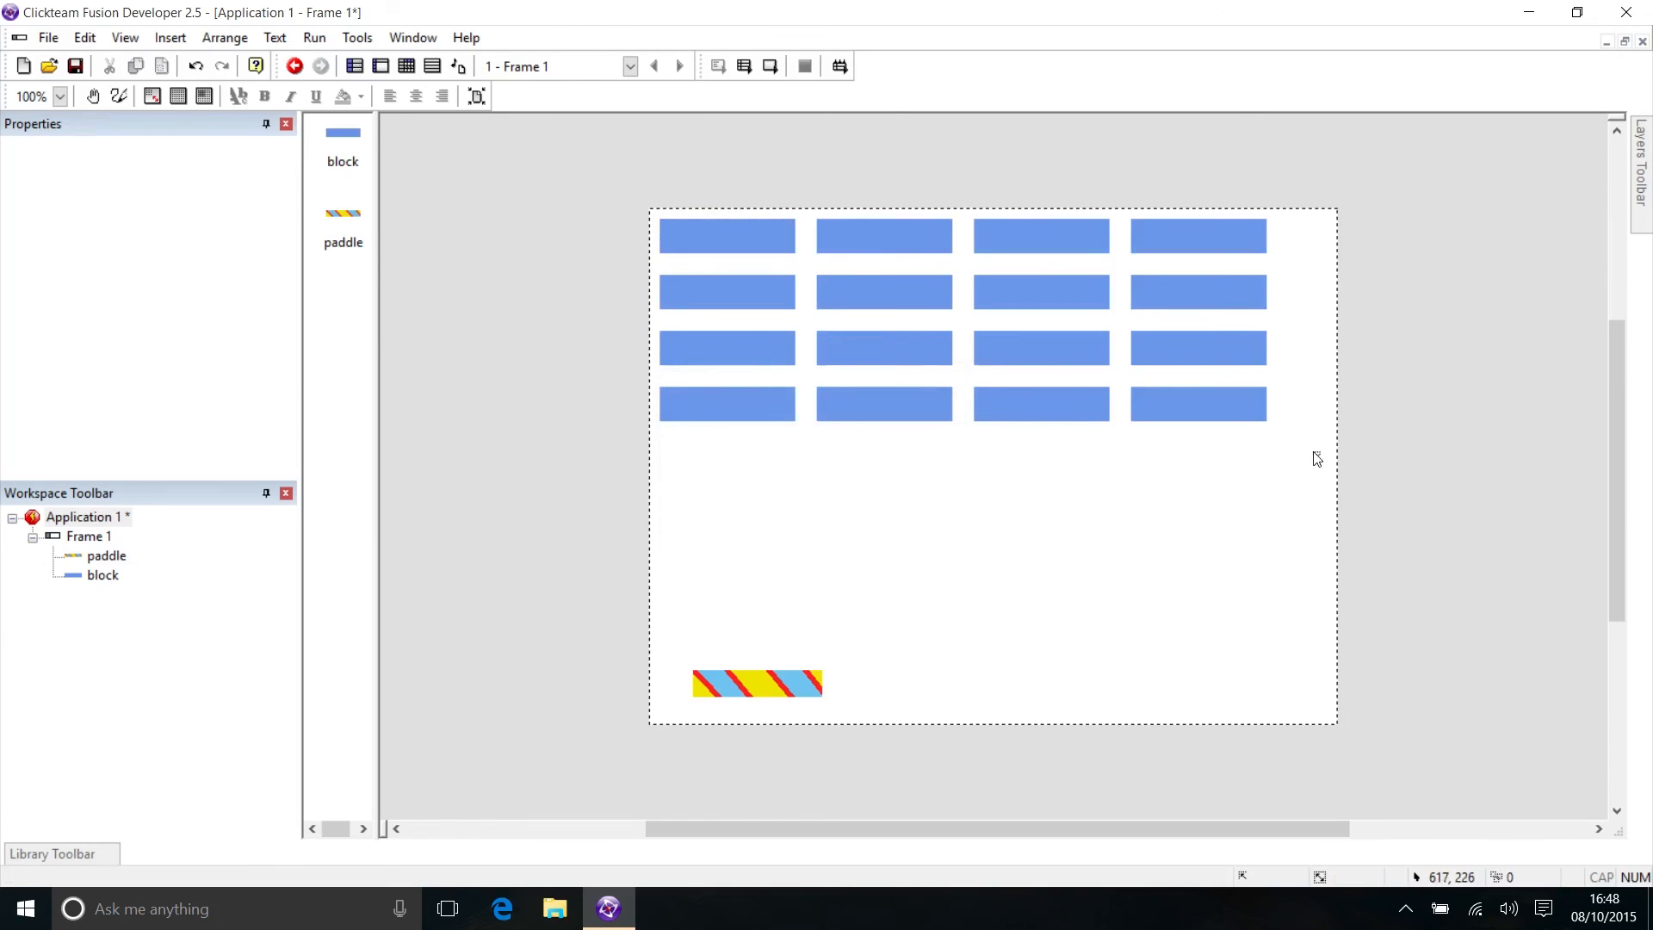
# Select the entire grid of blocks and nudge it right until its side margins in the frame are roughly even
pyautogui.moveTo(1304, 447)
pyautogui.mouseDown()
pyautogui.moveTo(1139, 334)
pyautogui.moveTo(613, 188)
pyautogui.mouseUp()
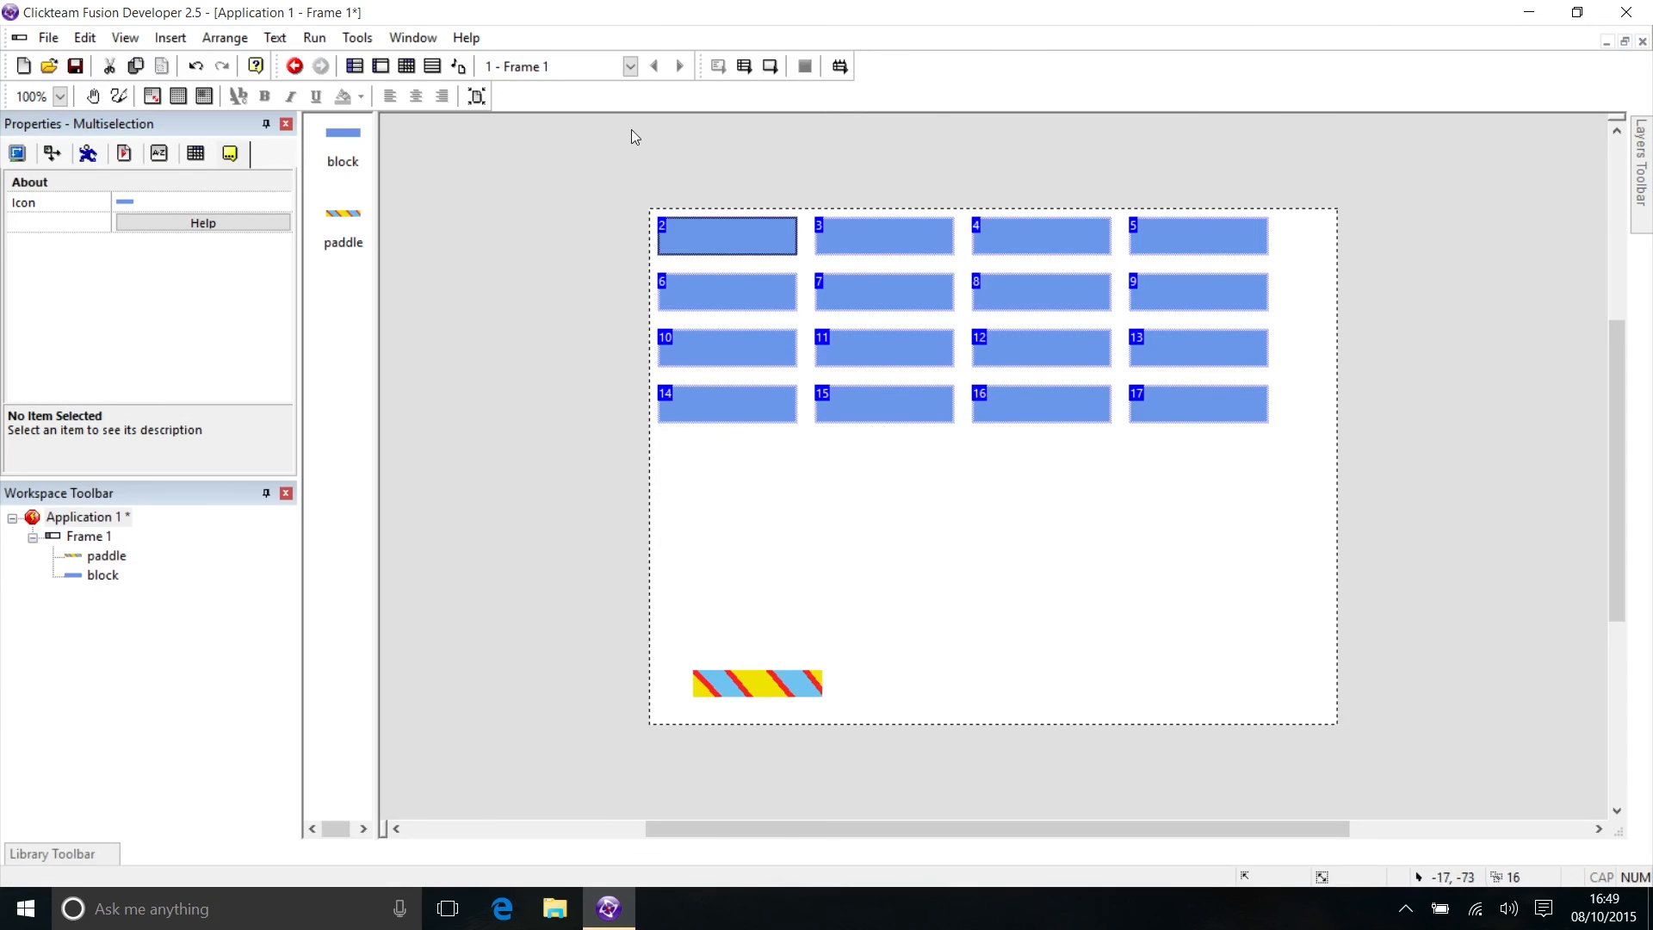
pyautogui.press('Right')
pyautogui.press('Right')
pyautogui.press('Right')
pyautogui.press('Right')
pyautogui.press('Right')
pyautogui.press('Right')
pyautogui.press('Right')
pyautogui.press('Right')
pyautogui.press('Right')
pyautogui.press('Right')
pyautogui.press('Right')
pyautogui.press('Right')
pyautogui.press('Right')
pyautogui.press('Right')
pyautogui.press('Right')
pyautogui.press('Right')
pyautogui.press('Right')
pyautogui.press('Right')
pyautogui.press('Right')
pyautogui.press('Right')
pyautogui.press('Right')
pyautogui.press('Right')
pyautogui.press('Right')
pyautogui.press('Right')
pyautogui.press('Right')
pyautogui.press('Right')
pyautogui.press('Right')
pyautogui.press('Right')
pyautogui.press('Right')
pyautogui.press('Right')
pyautogui.press('Right')
pyautogui.press('Right')
pyautogui.press('Right')
pyautogui.press('Right')
pyautogui.press('Right')
pyautogui.press('Right')
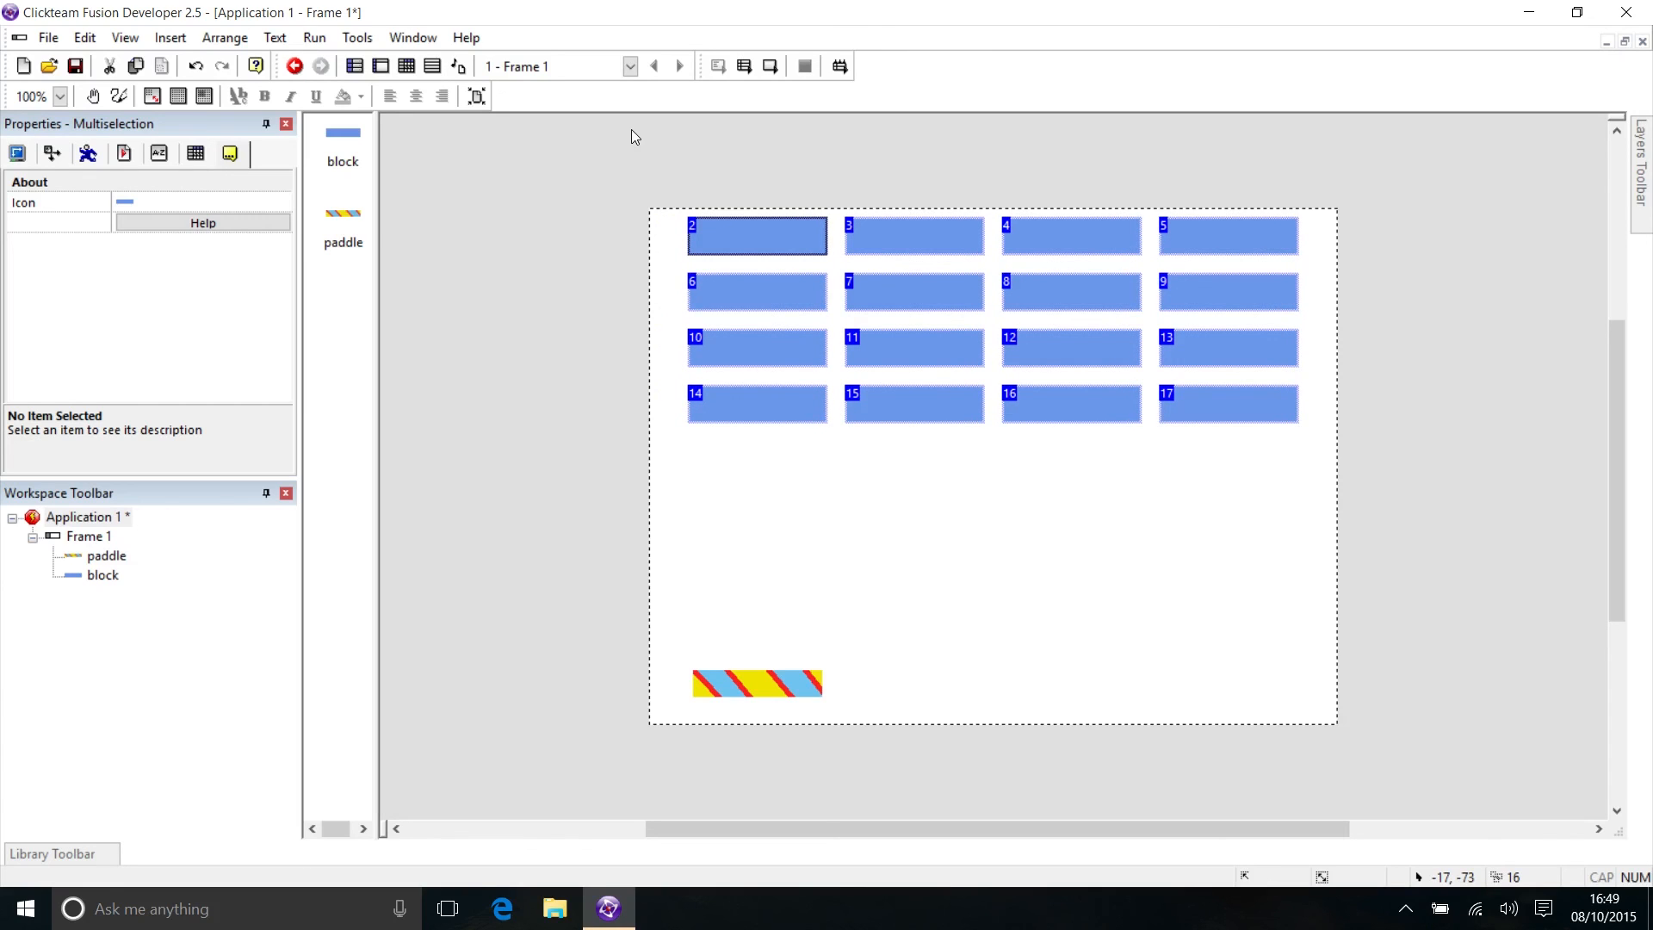
# Nudge the selected block grid slightly down, away from the frame's upper edge
pyautogui.press('Down')
pyautogui.press('Down')
pyautogui.press('Down')
pyautogui.press('Down')
pyautogui.press('Down')
pyautogui.press('Down')
pyautogui.press('Down')
pyautogui.press('Down')
pyautogui.press('Down')
pyautogui.press('Down')
pyautogui.press('Down')
pyautogui.press('Down')
pyautogui.press('Down')
pyautogui.press('Down')
pyautogui.press('Down')
pyautogui.press('Down')
pyautogui.press('Down')
pyautogui.press('Down')
pyautogui.press('Down')
pyautogui.press('Down')
pyautogui.press('Down')
pyautogui.press('Down')
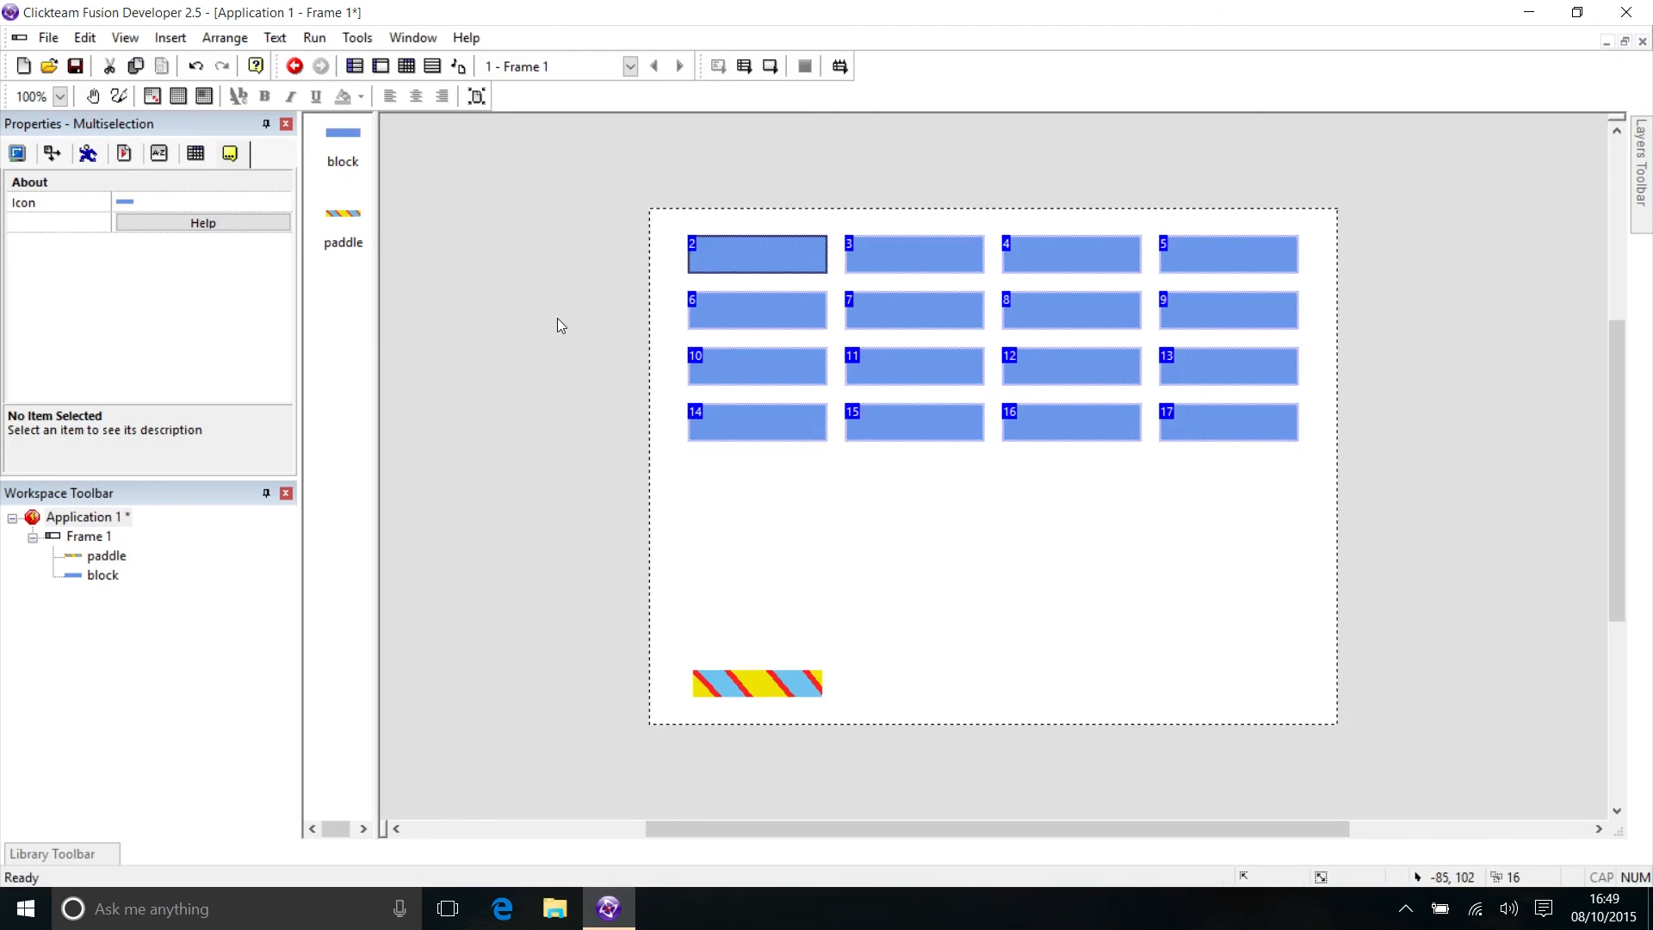
# Centre the selected block grid horizontally in the frame
pyautogui.rightClick(785, 252)
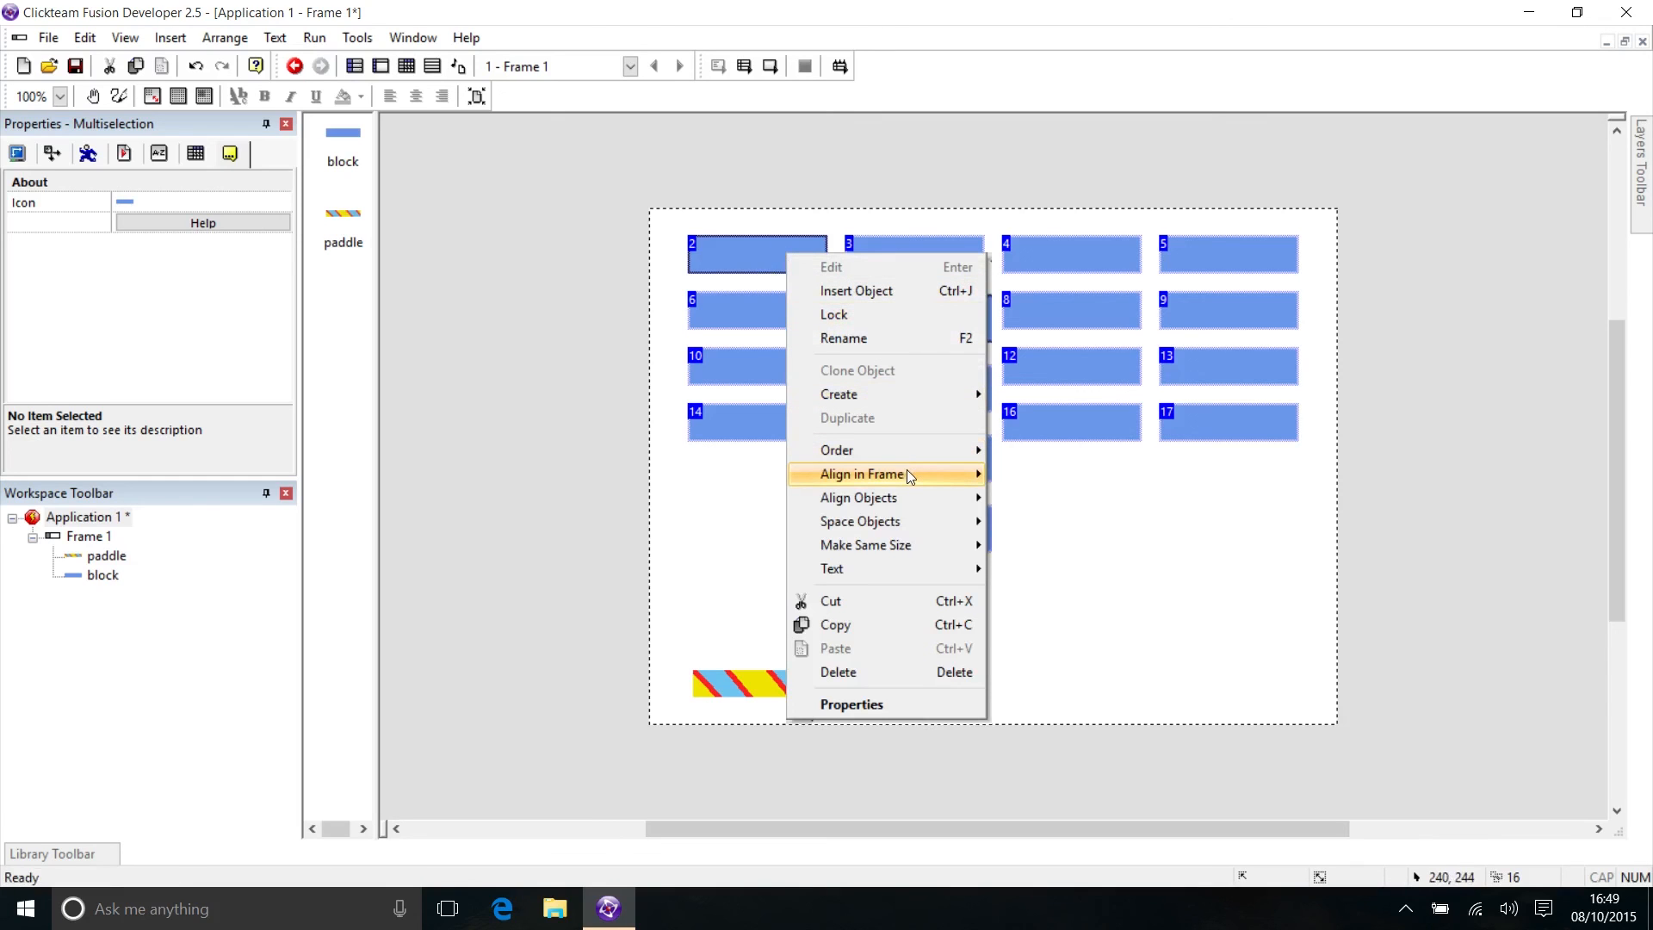
pyautogui.moveTo(906, 470)
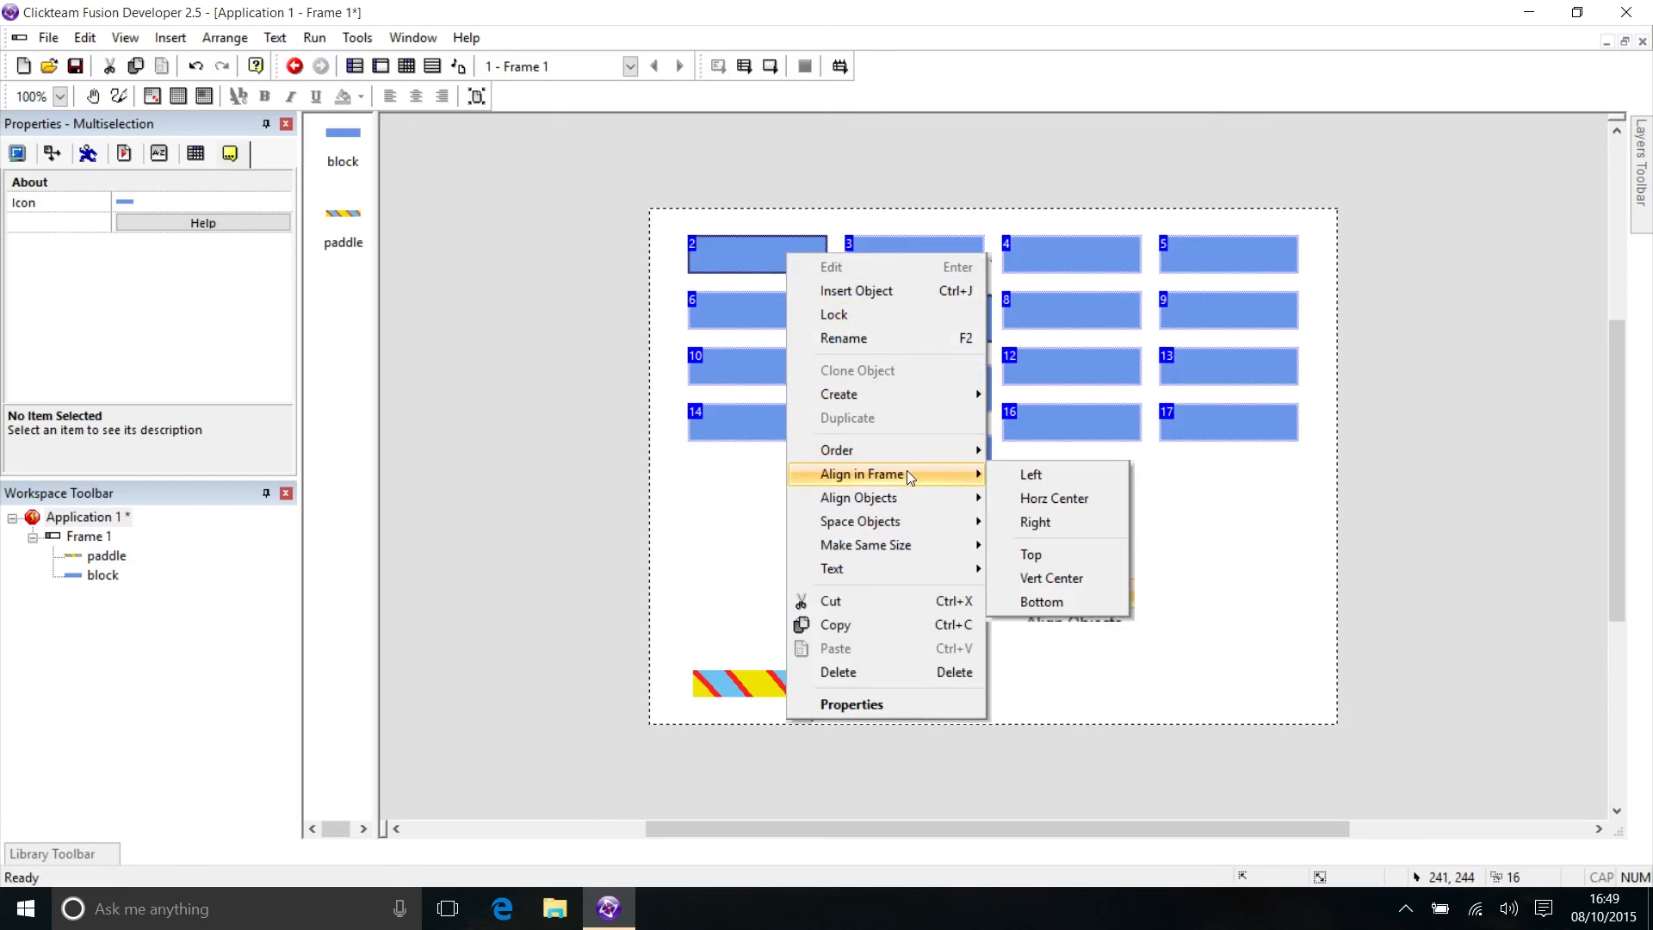
pyautogui.click(1042, 500)
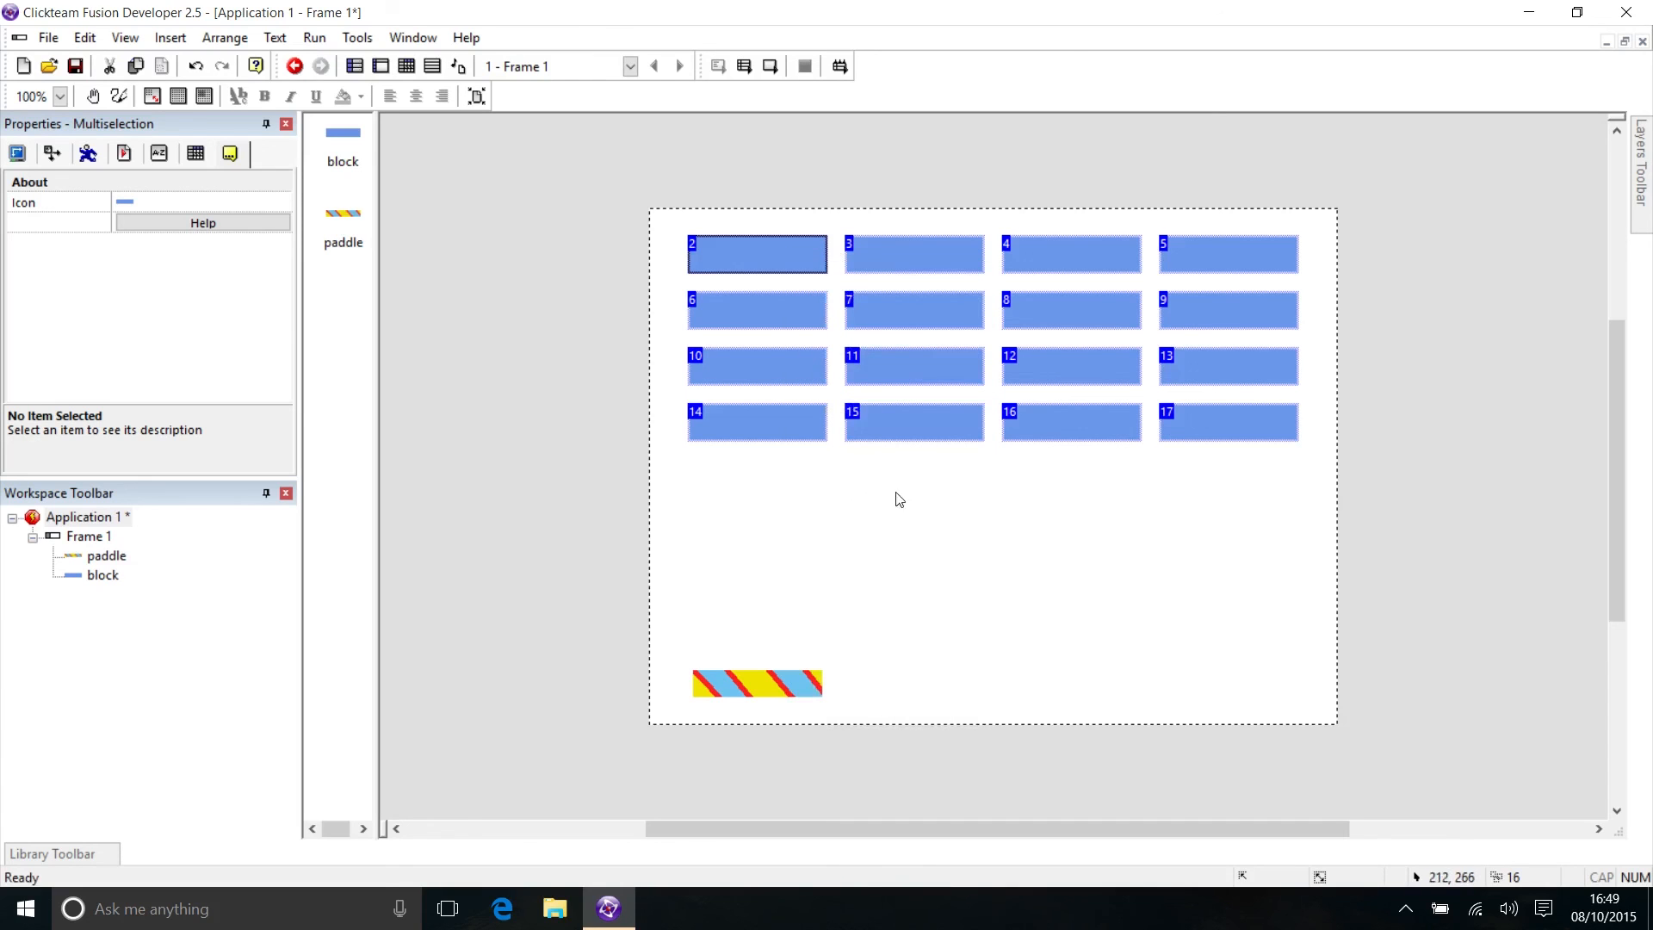
# Shift the block grid left past the frame's edge, centre it horizontally in the frame again, and deselect it
pyautogui.moveTo(773, 251); pyautogui.dragTo(719, 268)
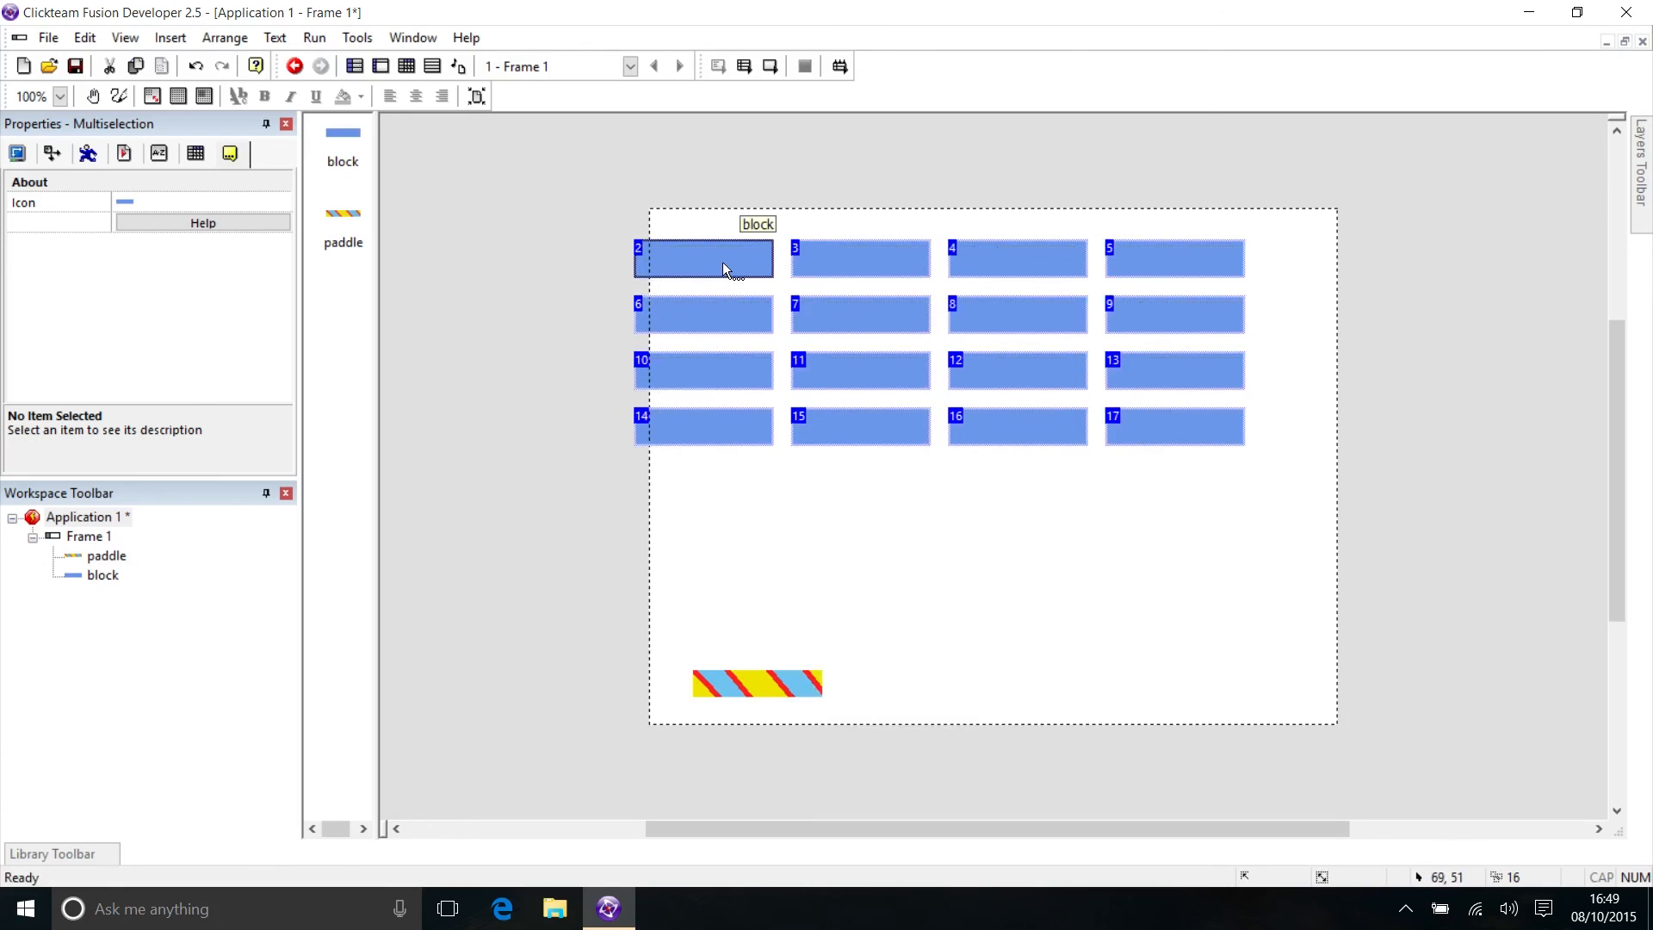
pyautogui.moveTo(714, 236); pyautogui.dragTo(718, 262, button='right')
pyautogui.rightClick(709, 252)
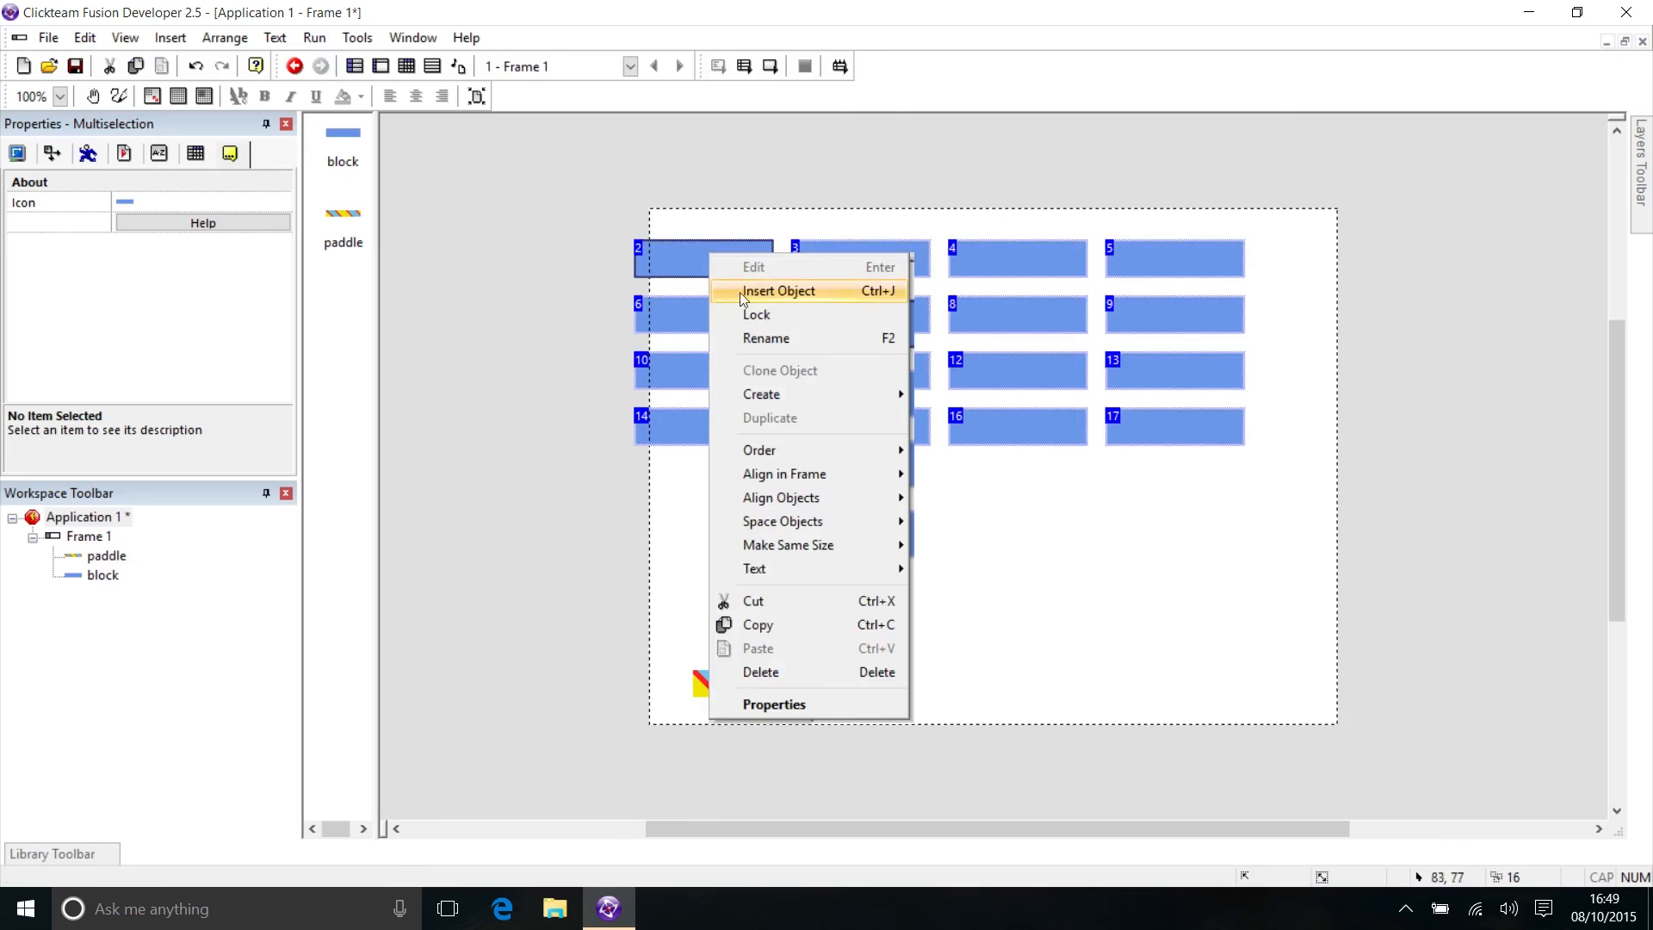
pyautogui.moveTo(826, 480)
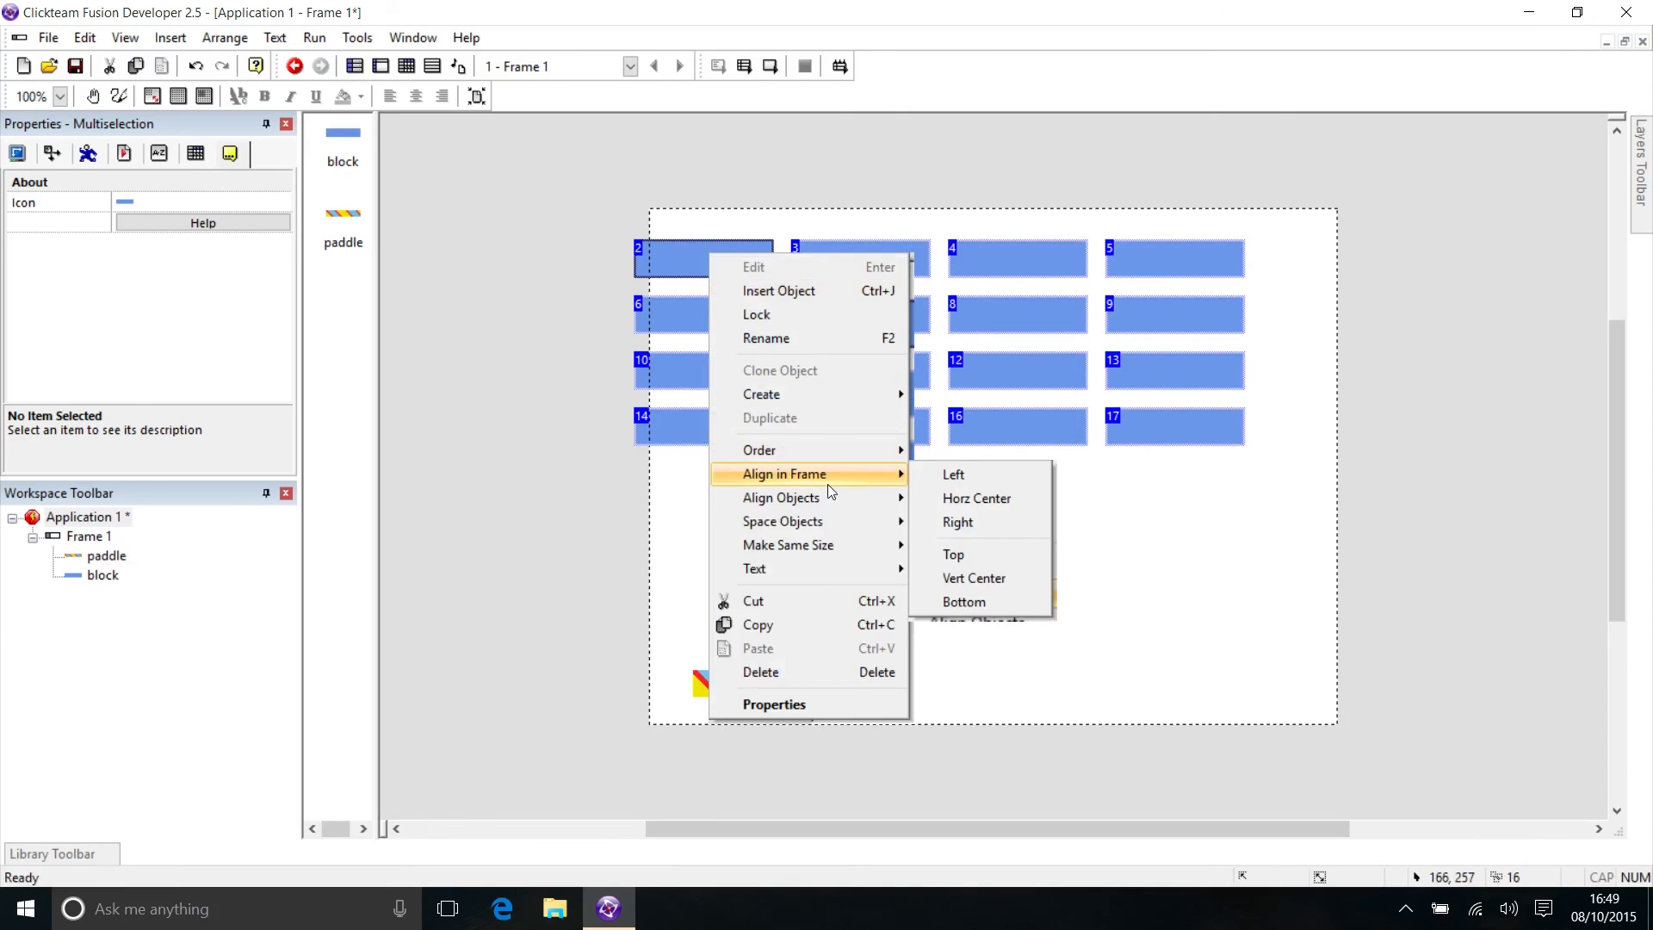
pyautogui.click(965, 505)
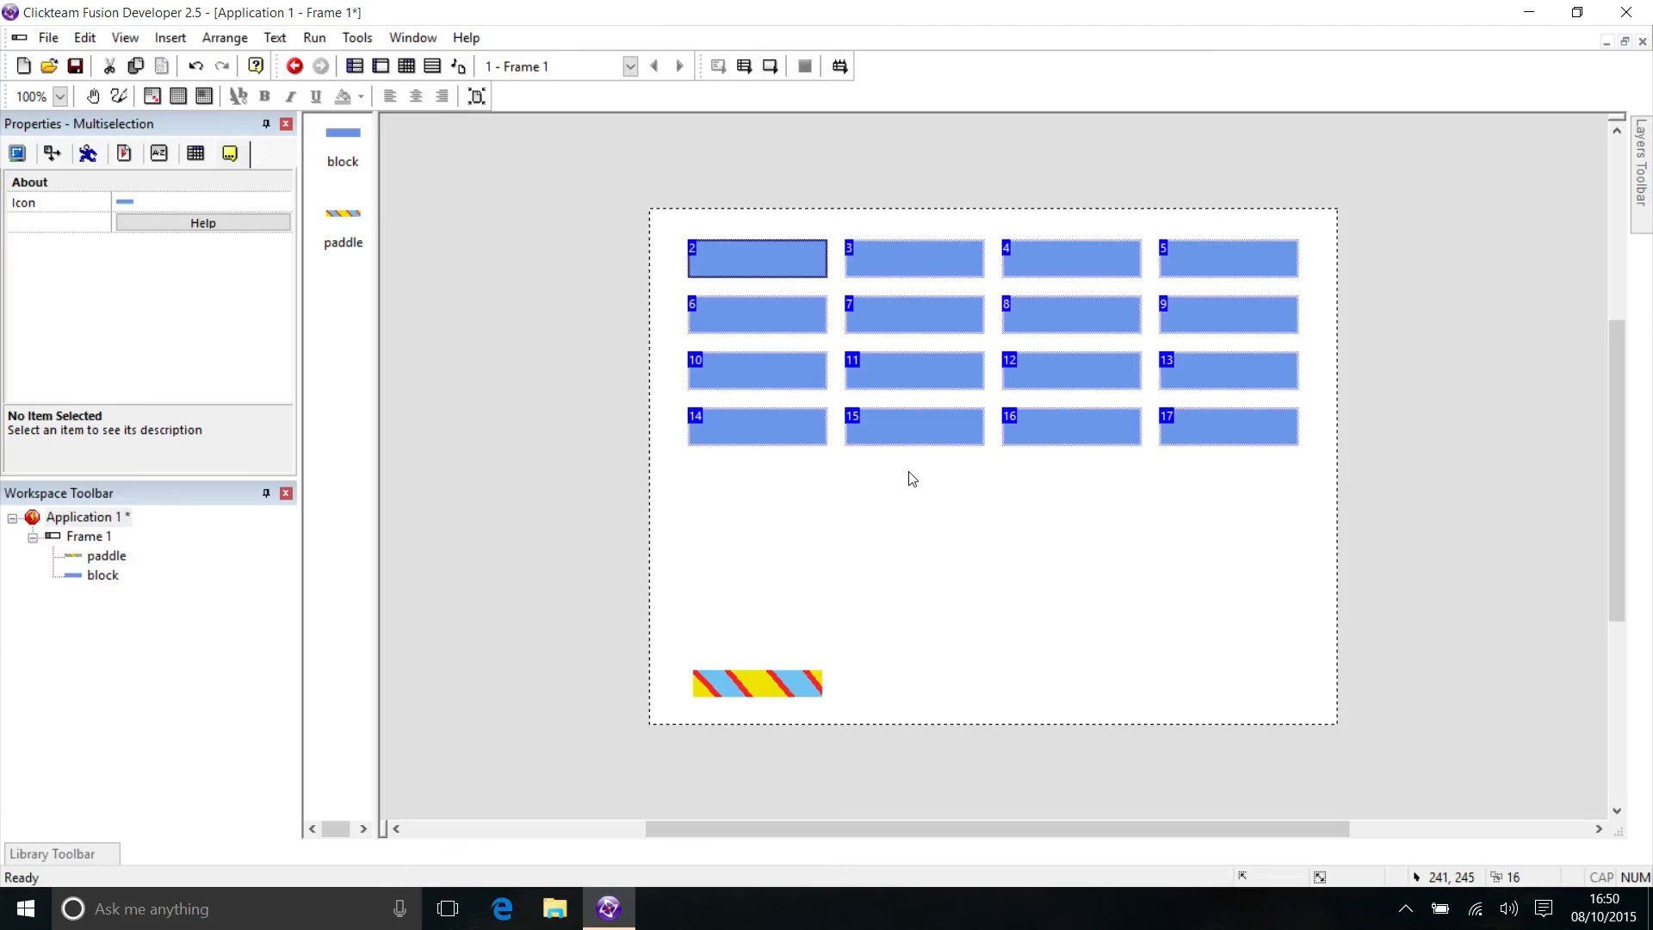
pyautogui.click(912, 479)
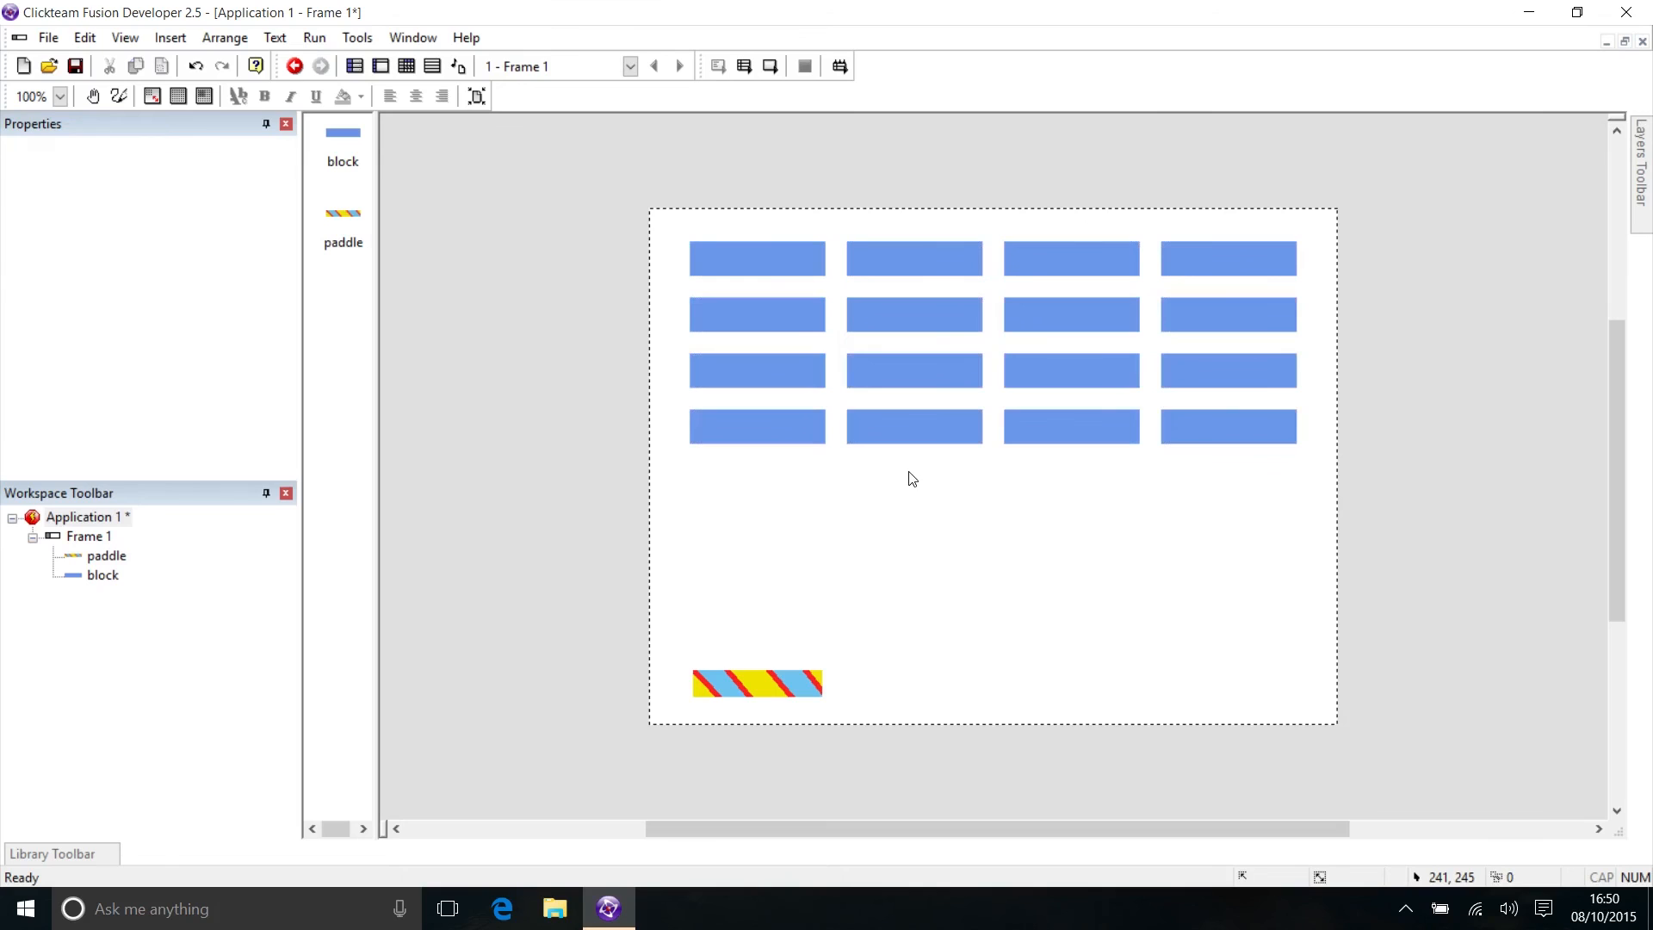
# Paint three near-black (080000) diagonal stripes across the block image with the size 5 brush and apply the edit
pyautogui.doubleClick(787, 426)
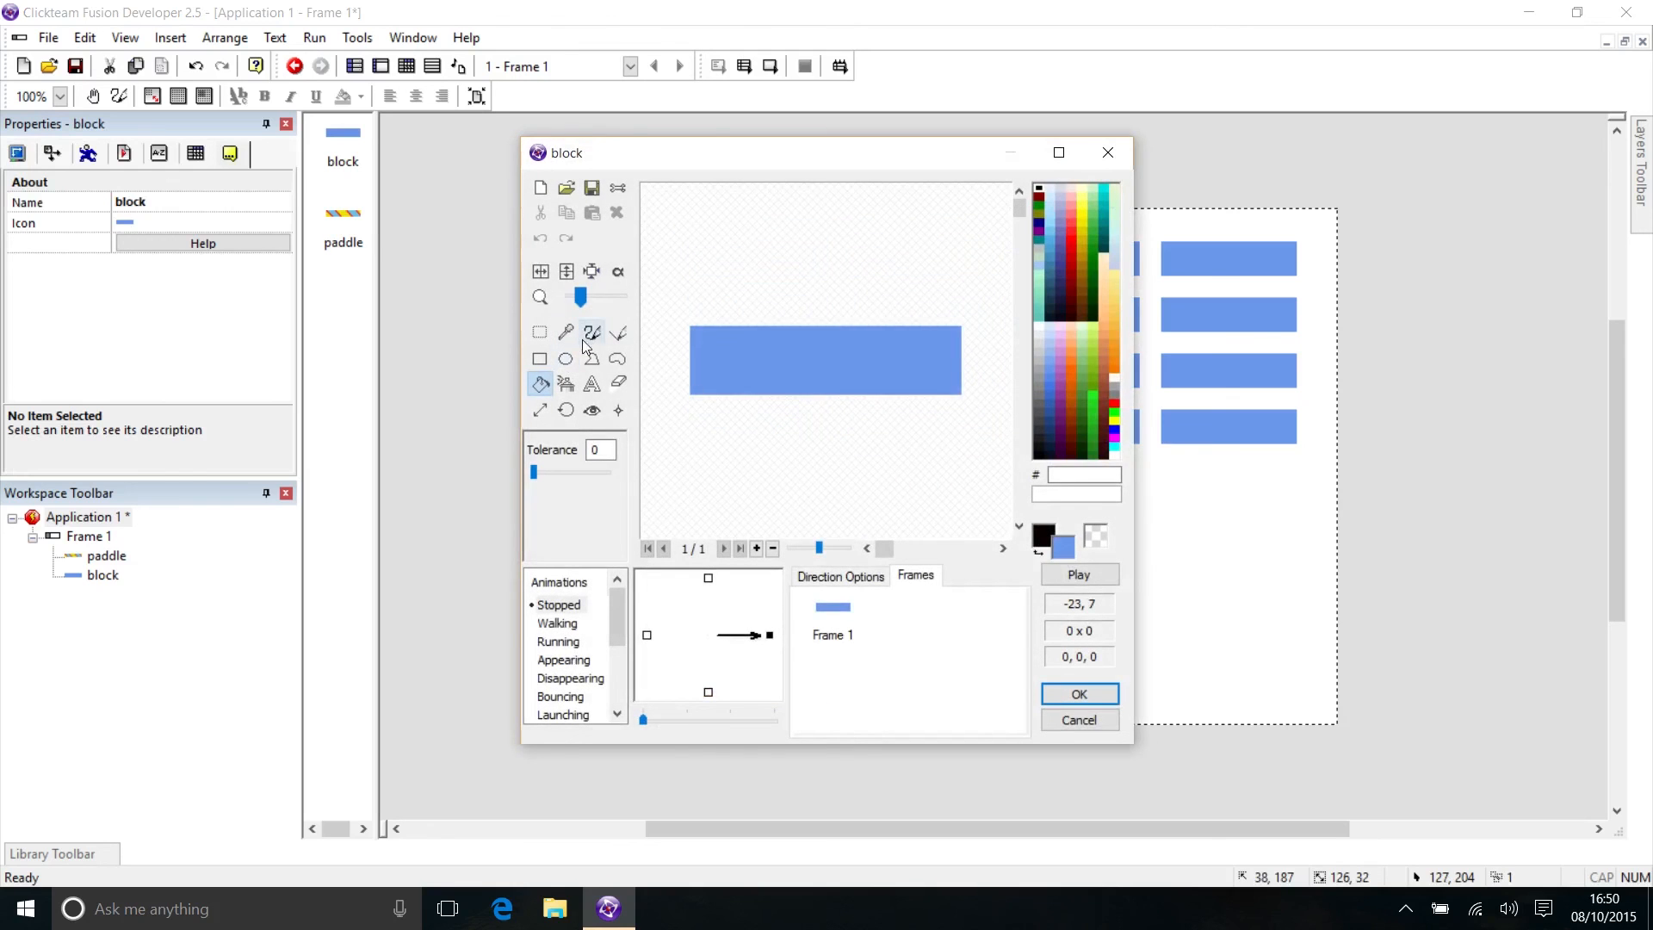
pyautogui.click(619, 333)
pyautogui.click(1037, 192)
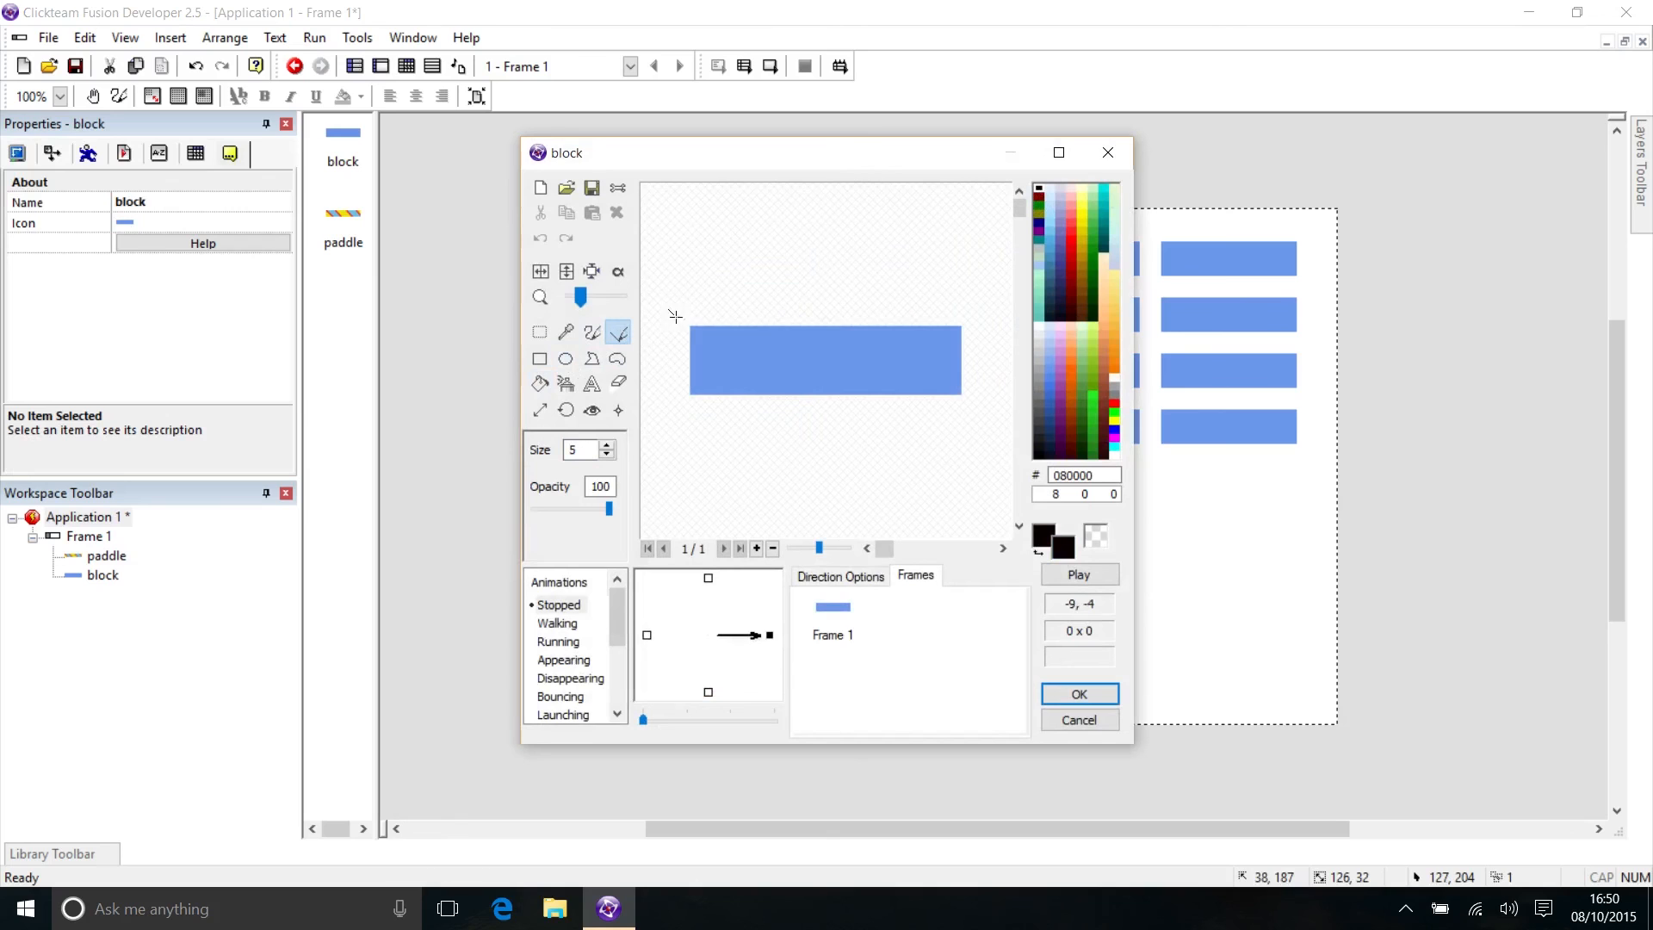
pyautogui.moveTo(668, 312)
pyautogui.mouseDown()
pyautogui.moveTo(719, 392)
pyautogui.moveTo(759, 413)
pyautogui.mouseUp()
pyautogui.moveTo(723, 284)
pyautogui.mouseDown()
pyautogui.moveTo(804, 398)
pyautogui.moveTo(855, 406)
pyautogui.mouseUp()
pyautogui.moveTo(861, 307)
pyautogui.mouseDown()
pyautogui.moveTo(923, 404)
pyautogui.moveTo(973, 425)
pyautogui.mouseUp()
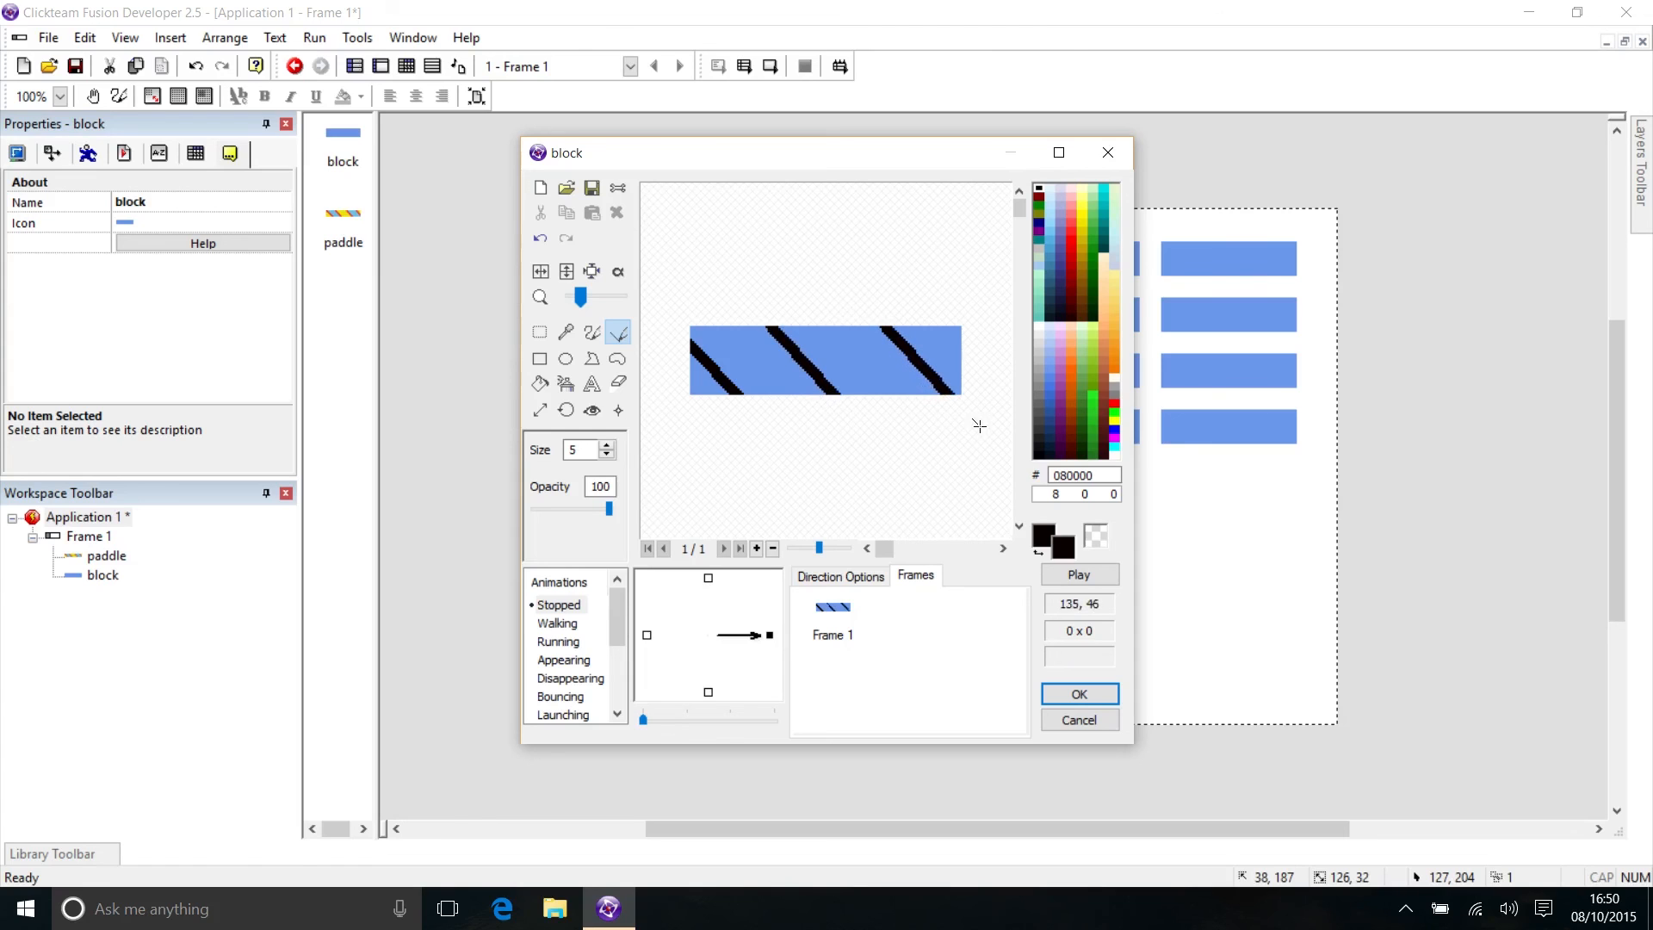
pyautogui.click(1088, 695)
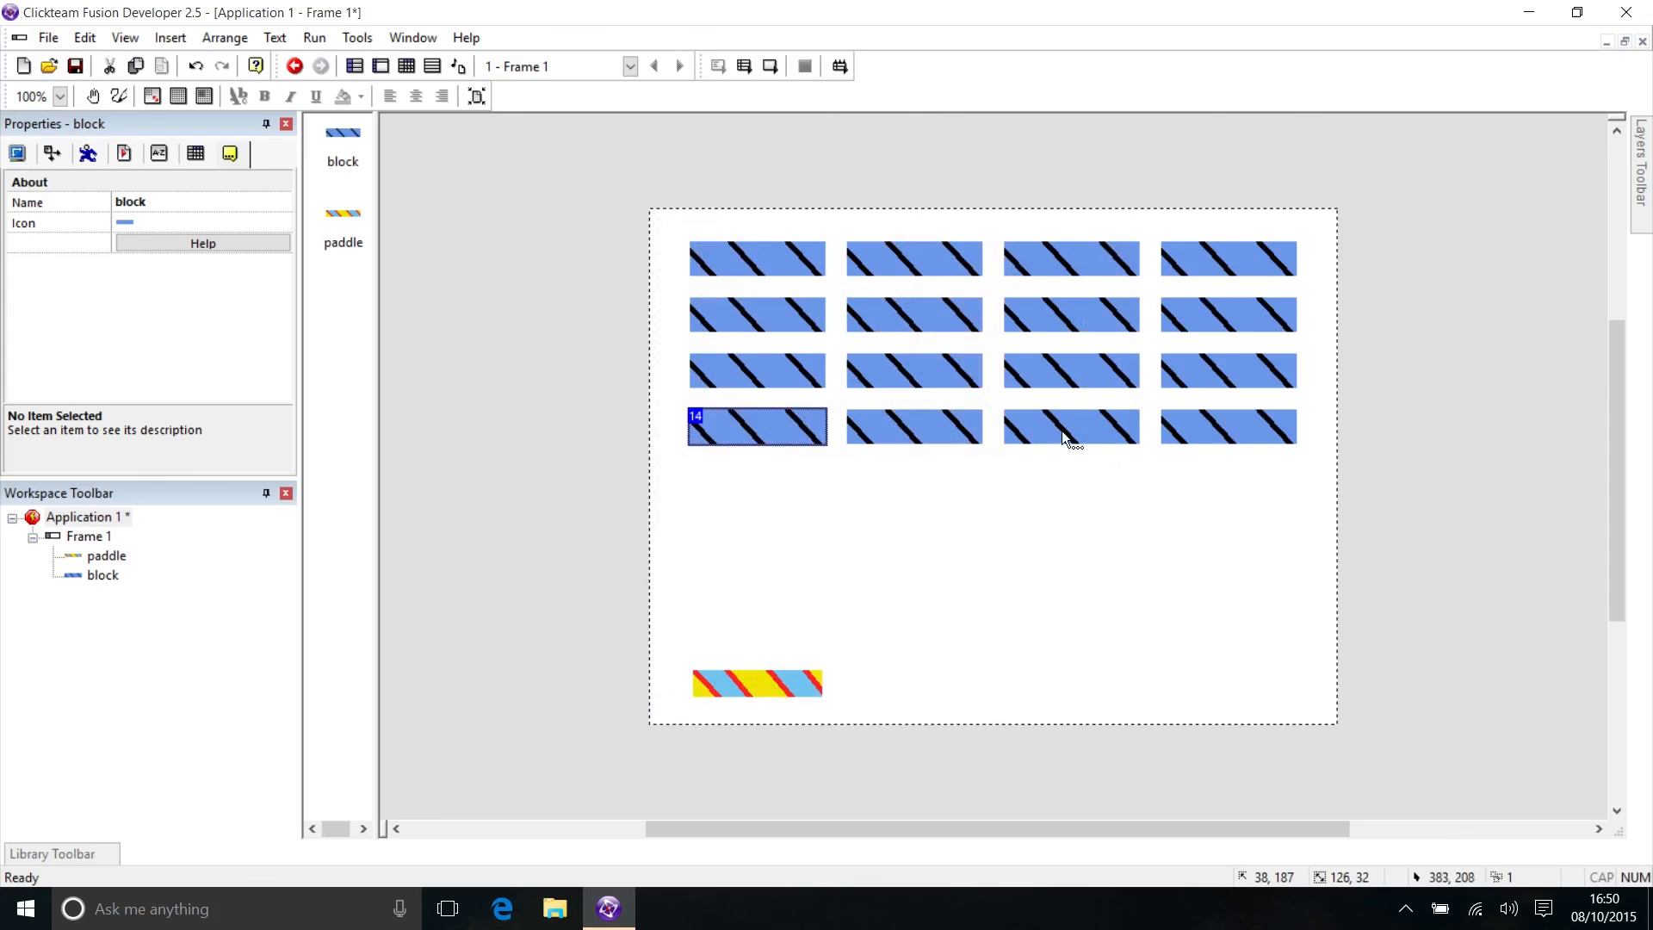
pyautogui.click(809, 546)
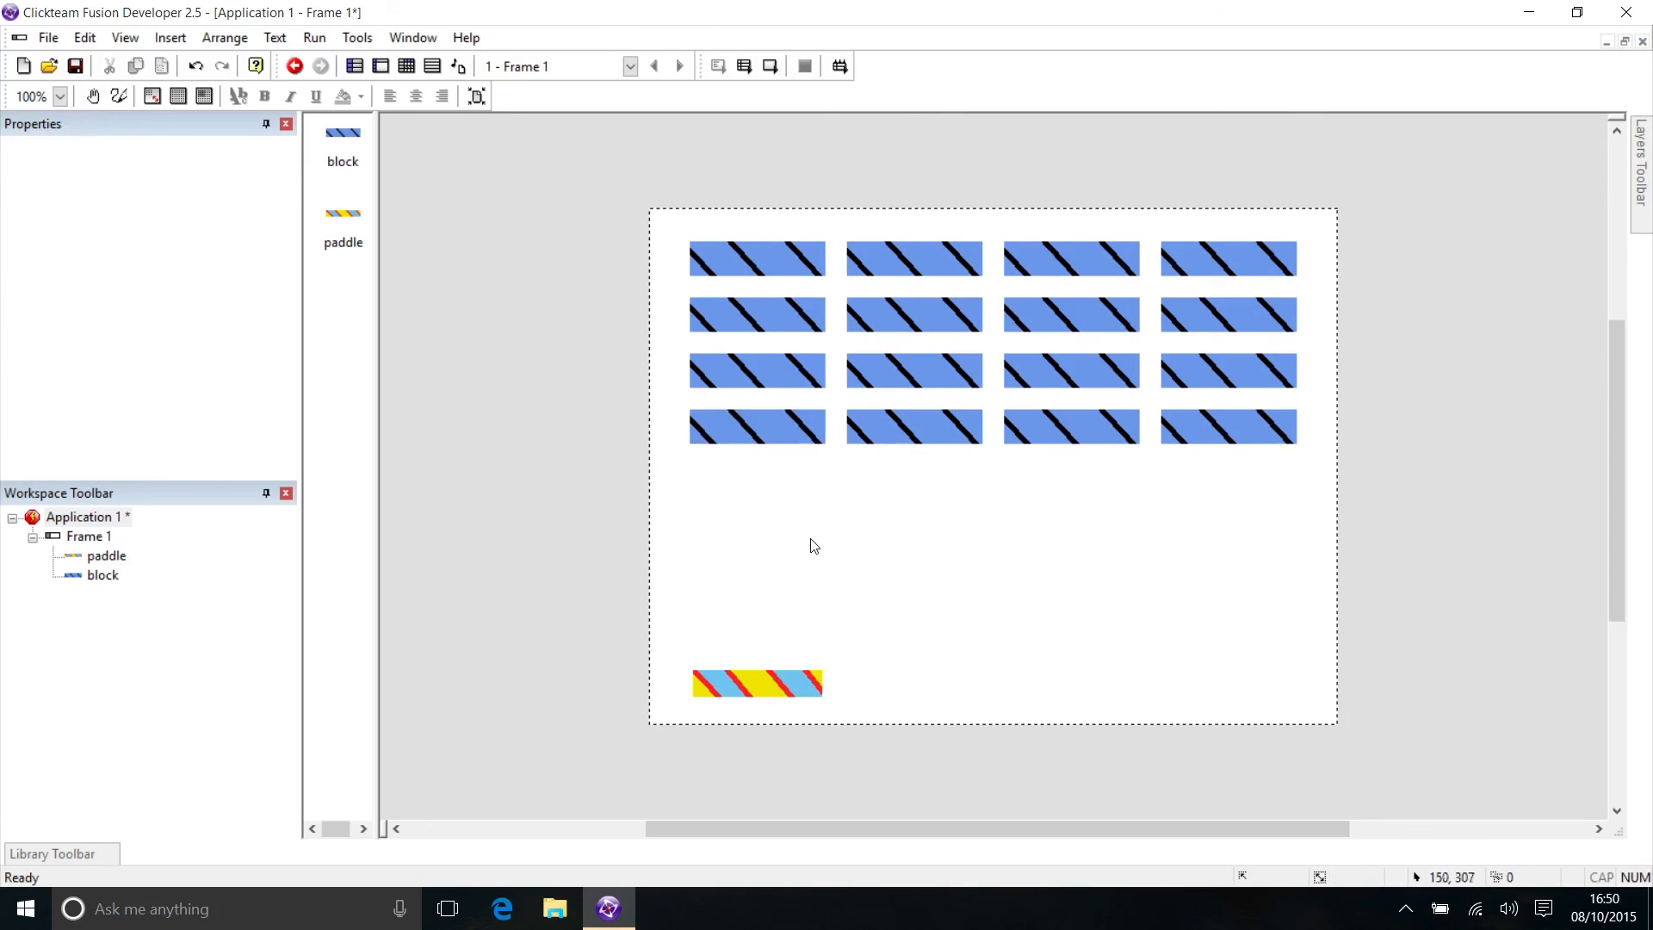
# Insert a new Active object into the empty area below the second column of blocks
pyautogui.doubleClick(851, 508)
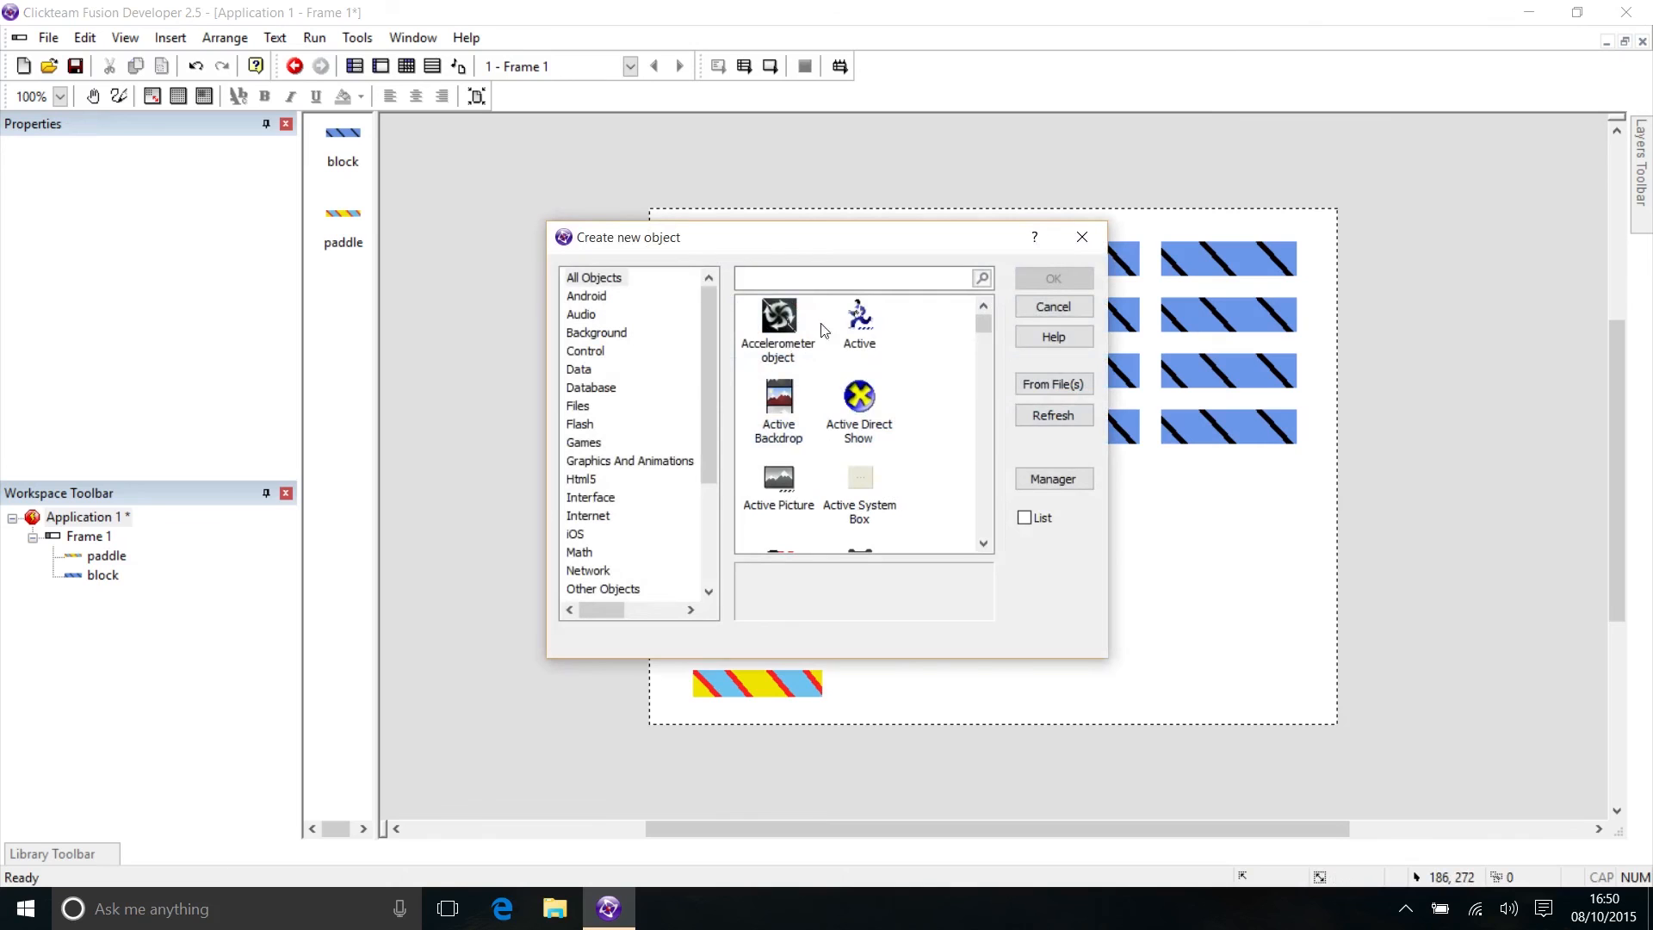
pyautogui.doubleClick(866, 323)
pyautogui.click(861, 514)
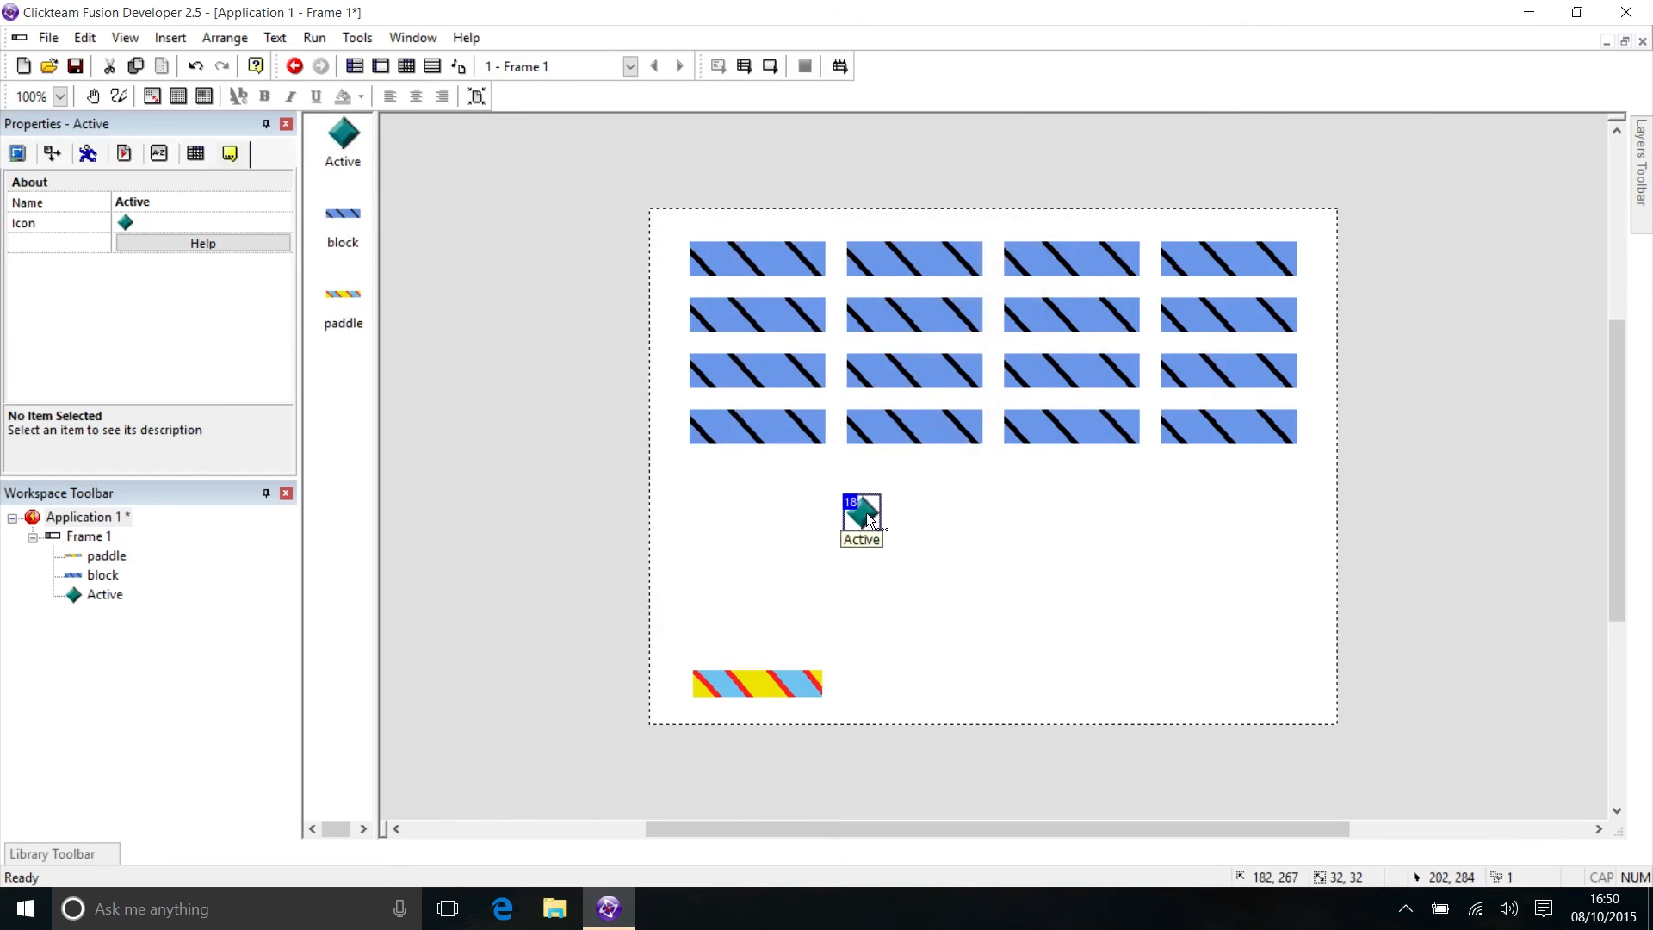
# Open the new Active object's image for editing and erase the default green diamond
pyautogui.doubleClick(862, 513)
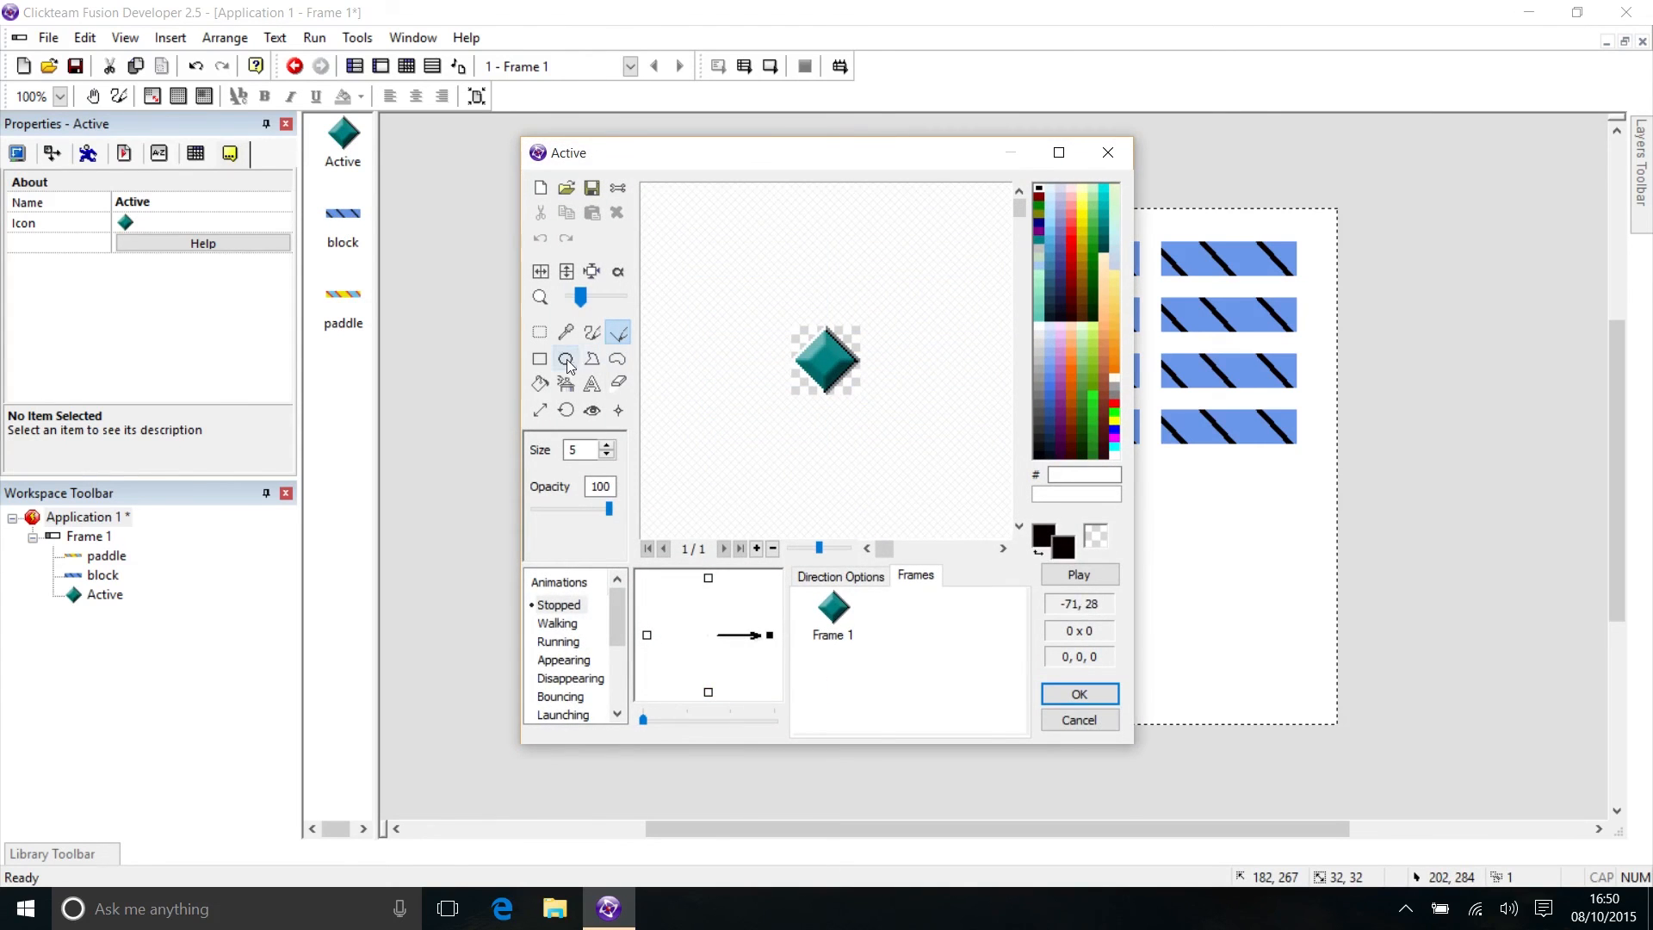
pyautogui.hotkey('ctrl', 'a')
pyautogui.press('Delete')
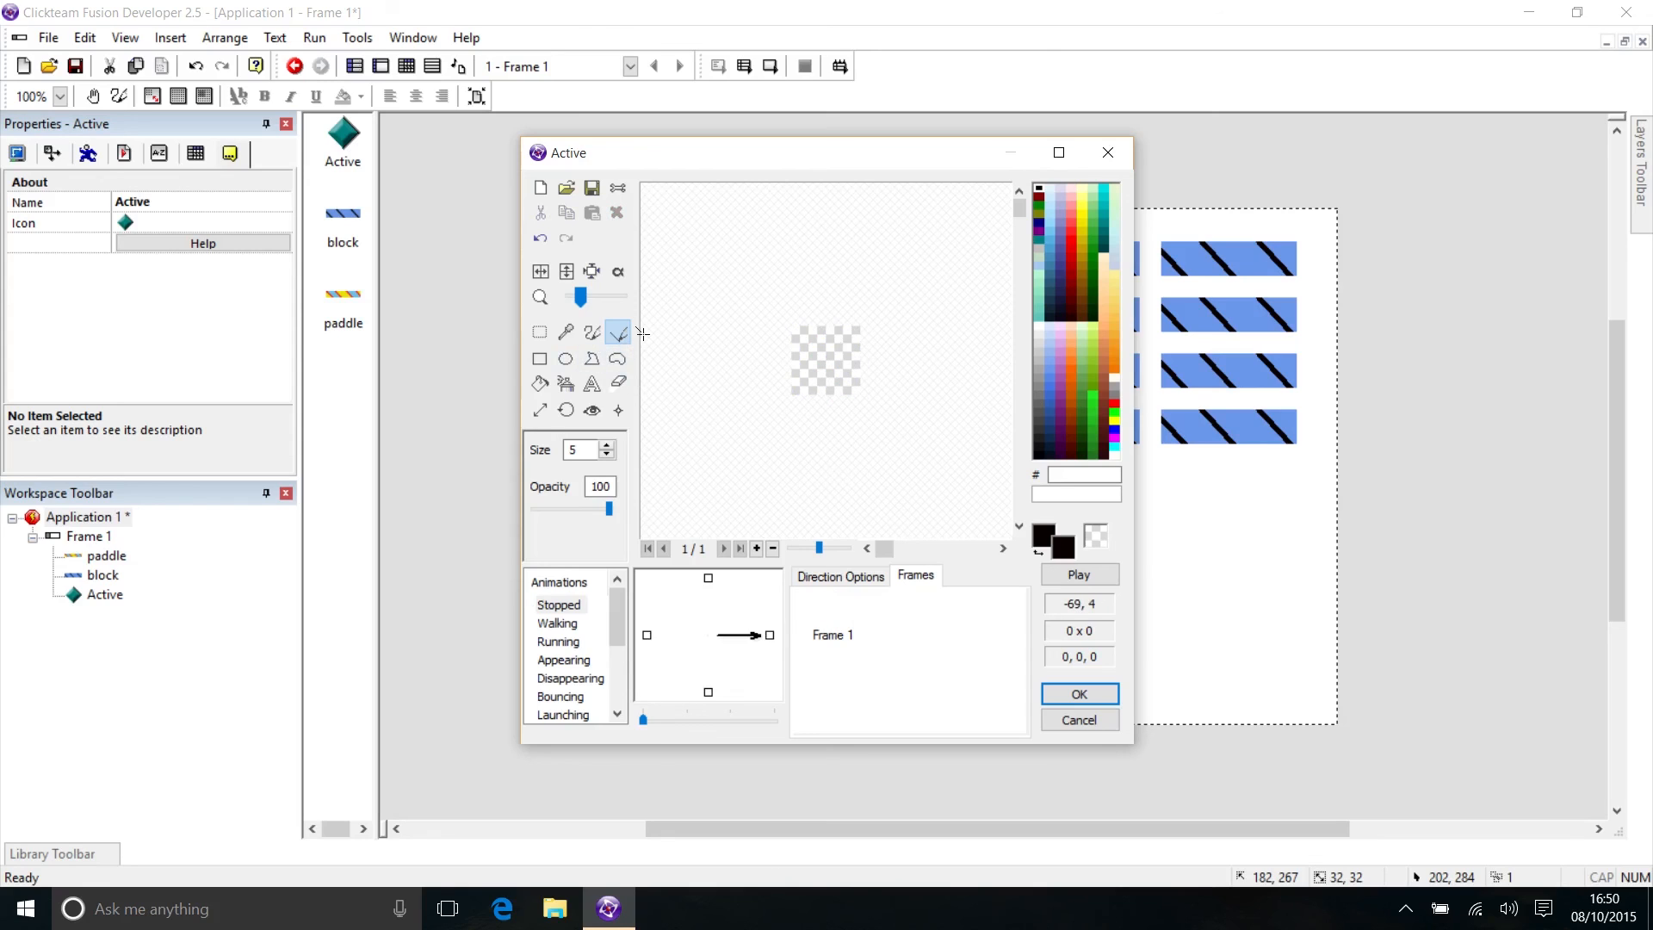
pyautogui.click(586, 298)
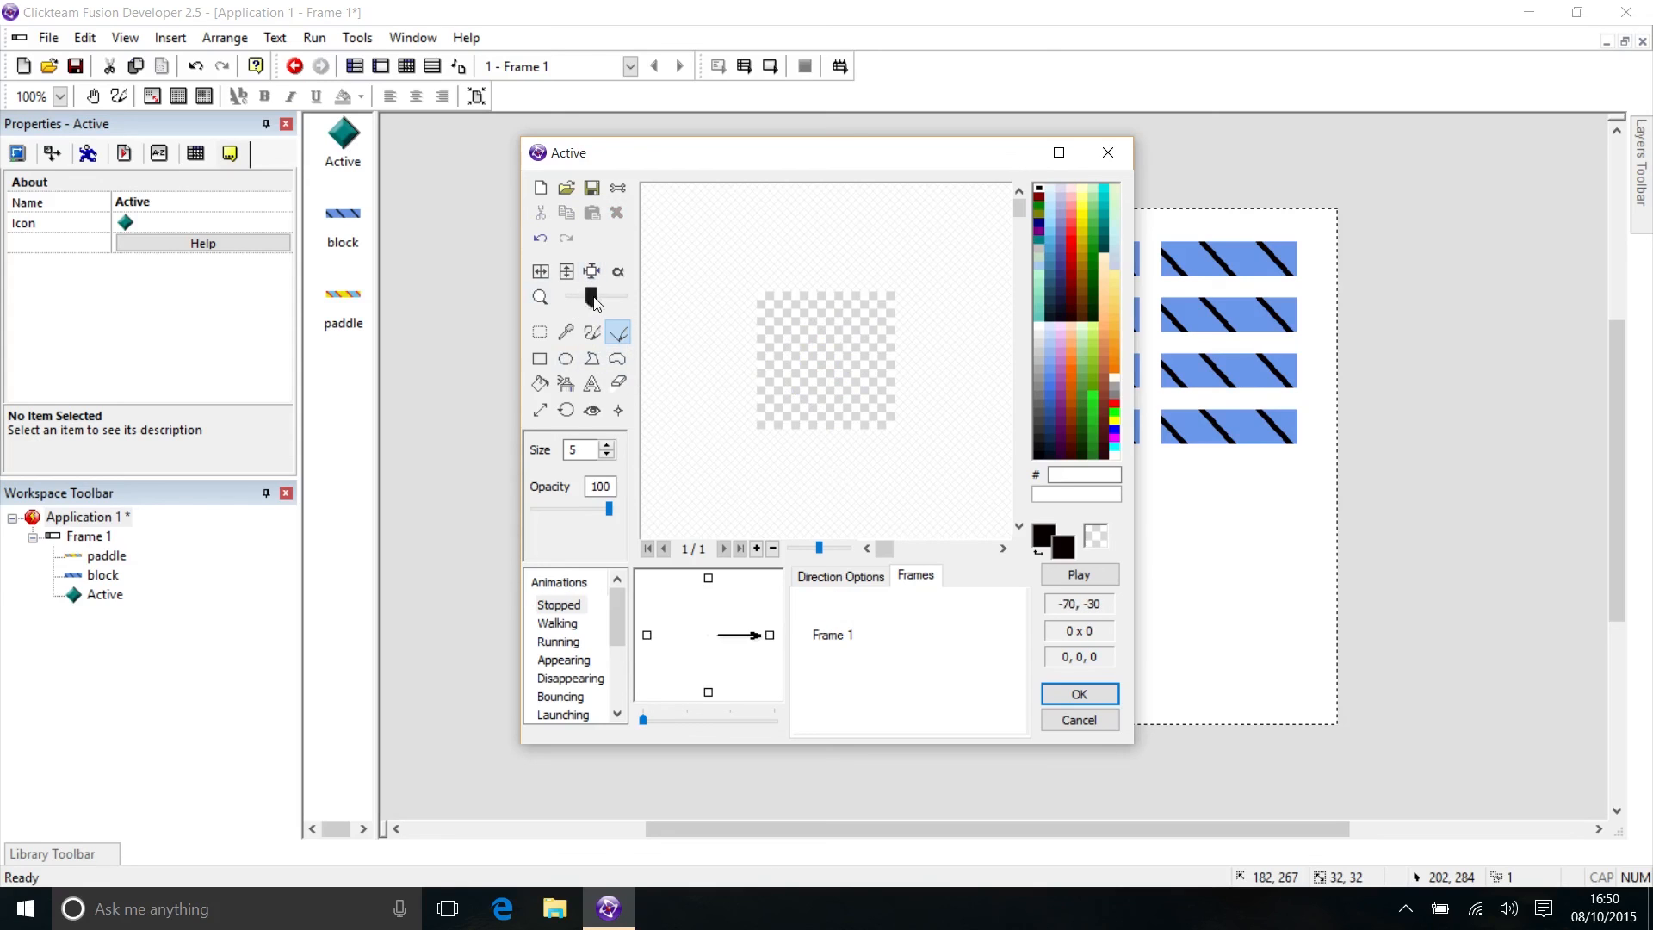
# Try an unfilled black ellipse of size 1 on the empty canvas, then undo it
pyautogui.click(566, 358)
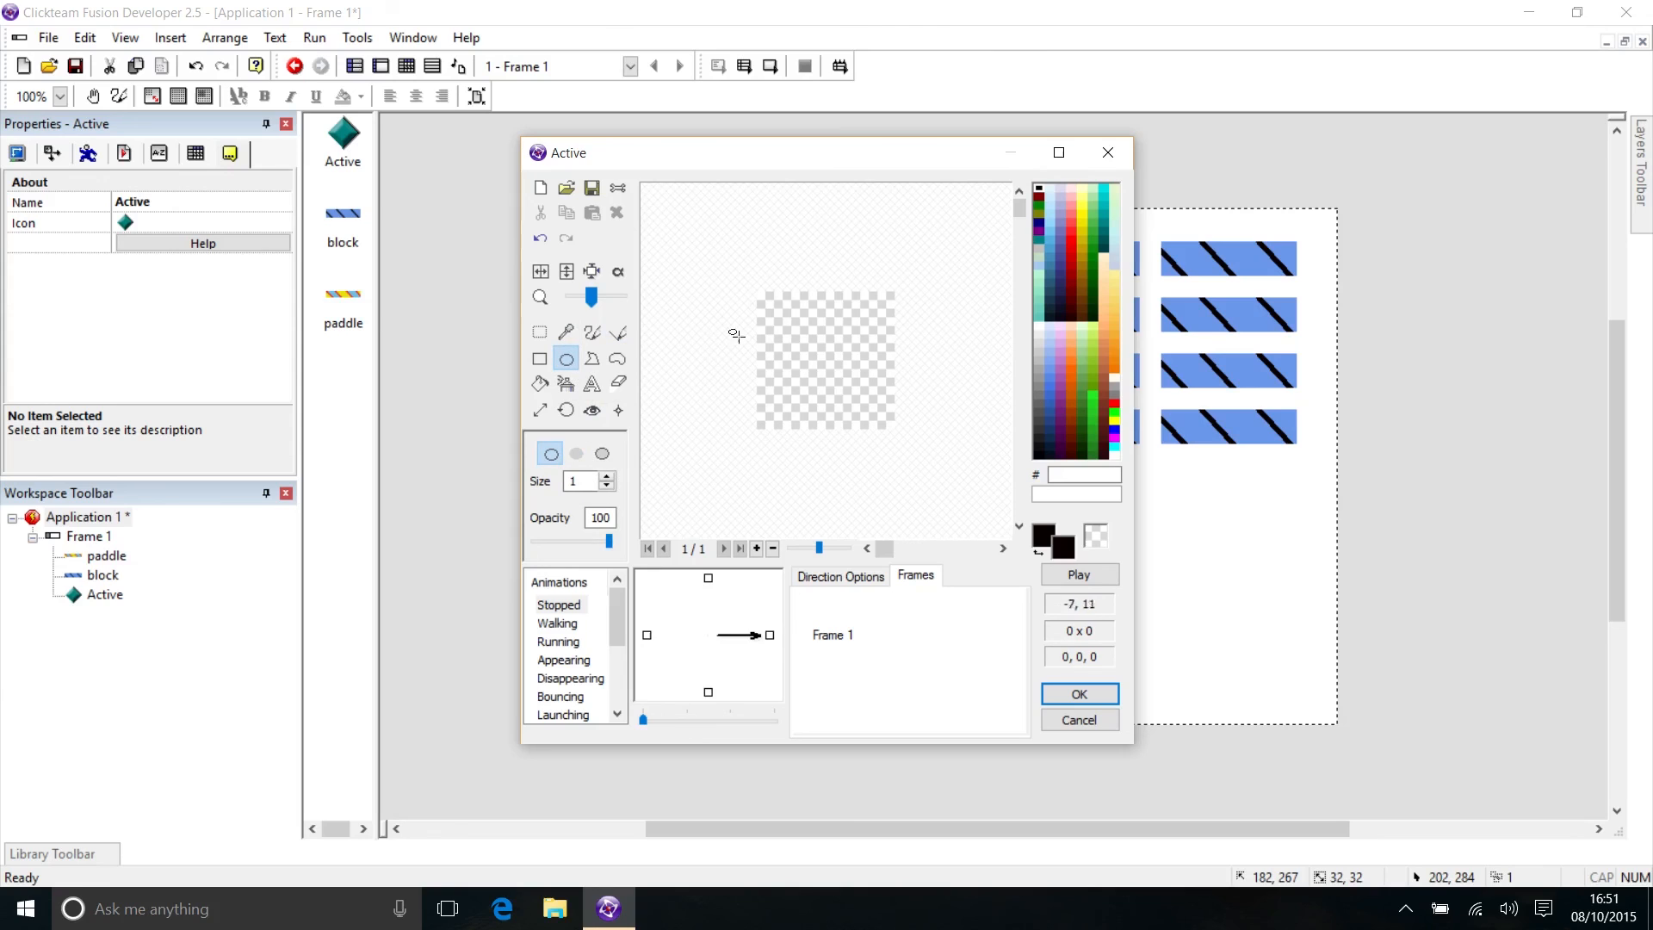
pyautogui.moveTo(777, 301); pyautogui.dragTo(861, 396)
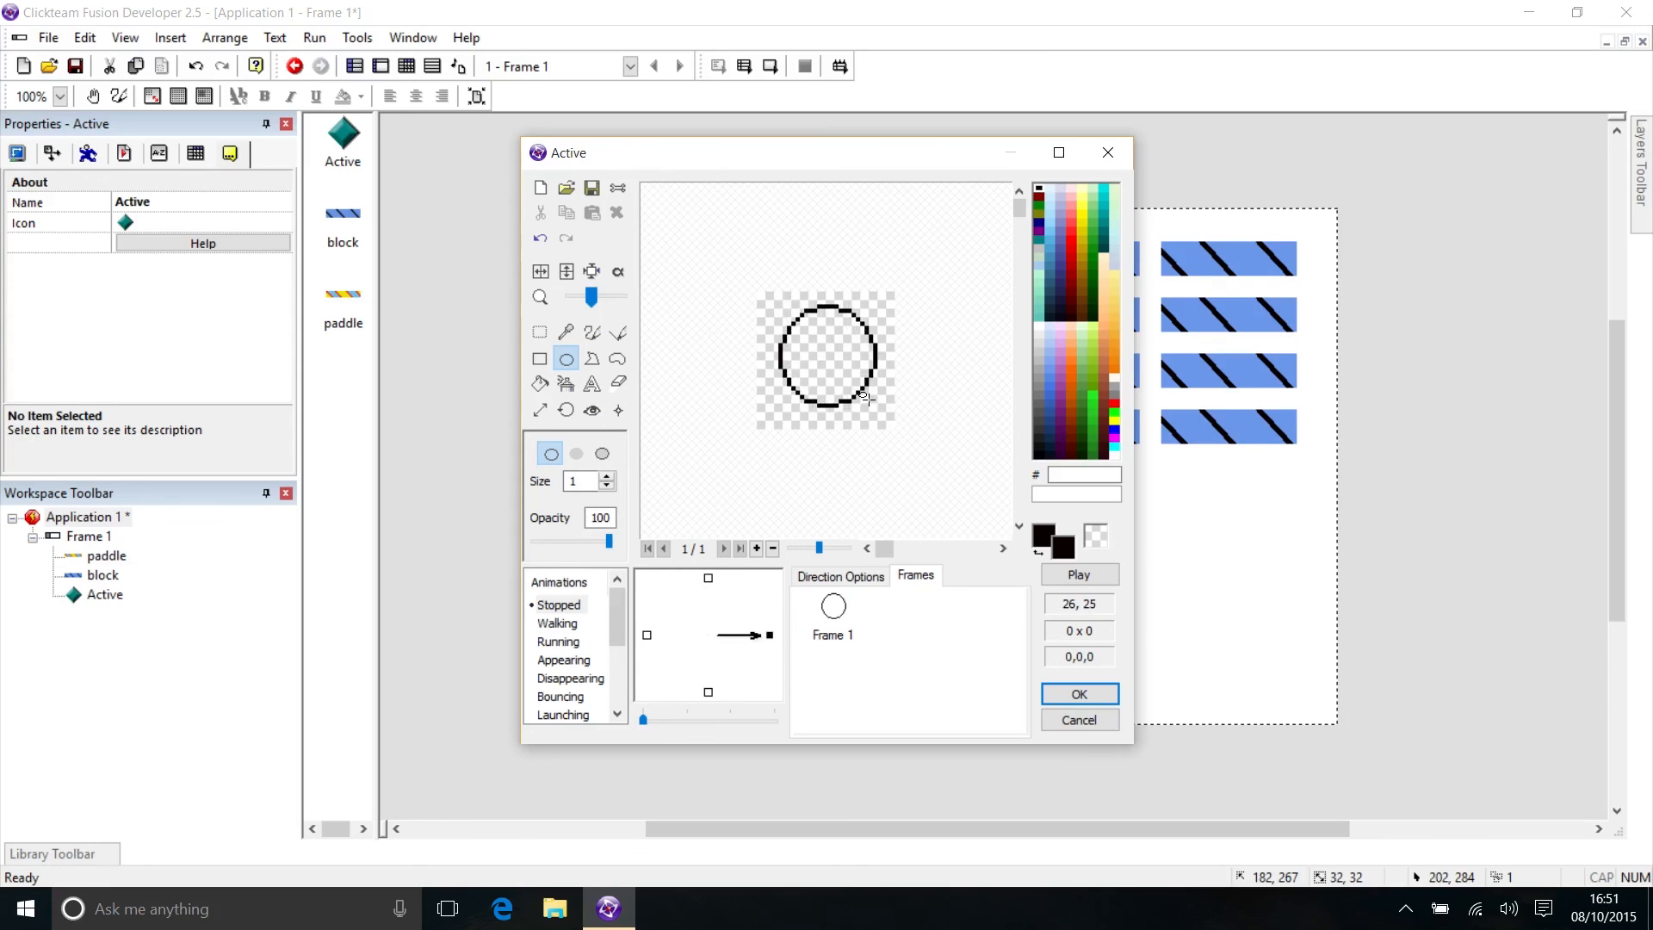
pyautogui.hotkey('ctrl', 'z')
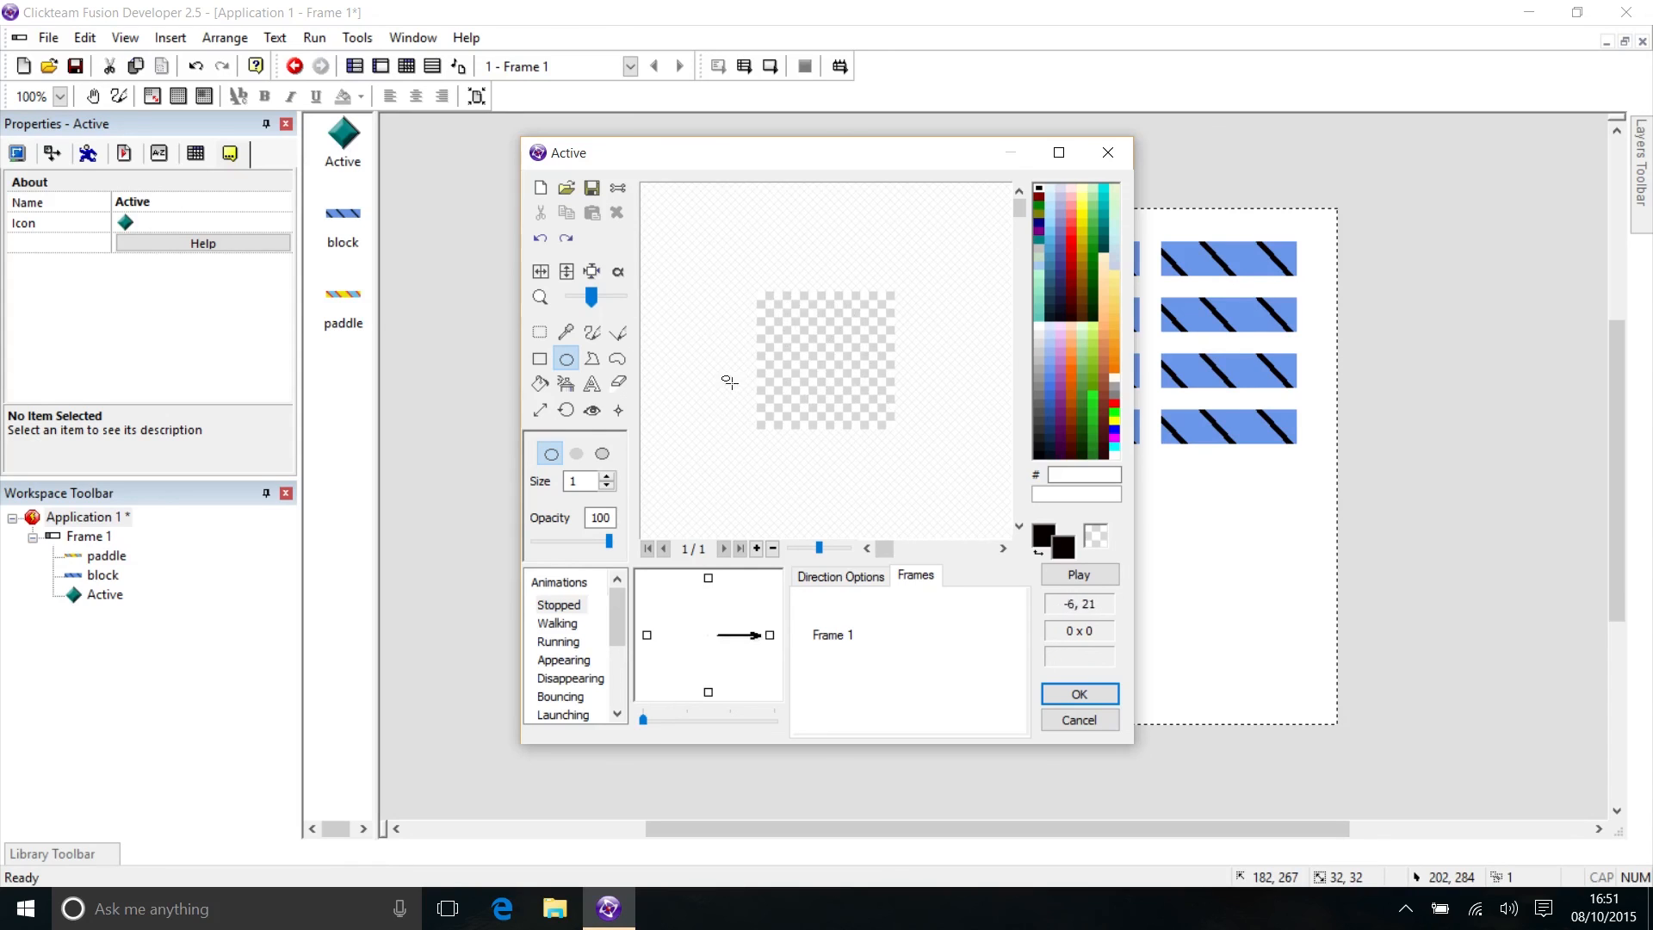
# Try a purple (B367B7) filled ellipse with a black outline on the canvas, then undo it
pyautogui.click(603, 454)
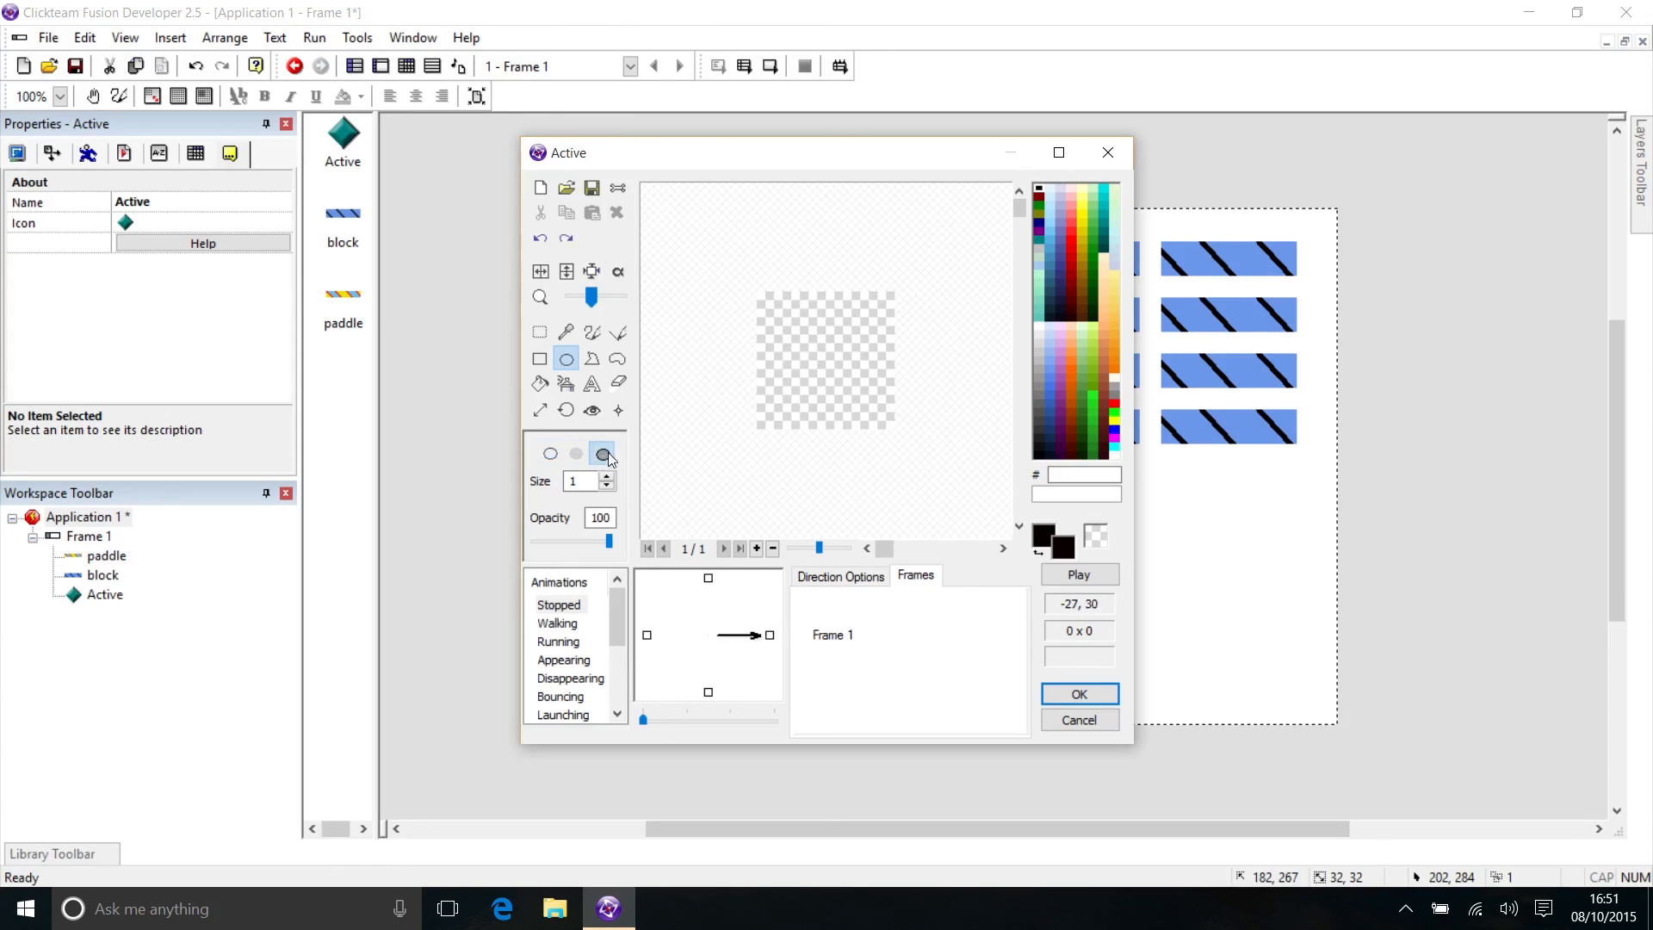
pyautogui.click(1061, 365)
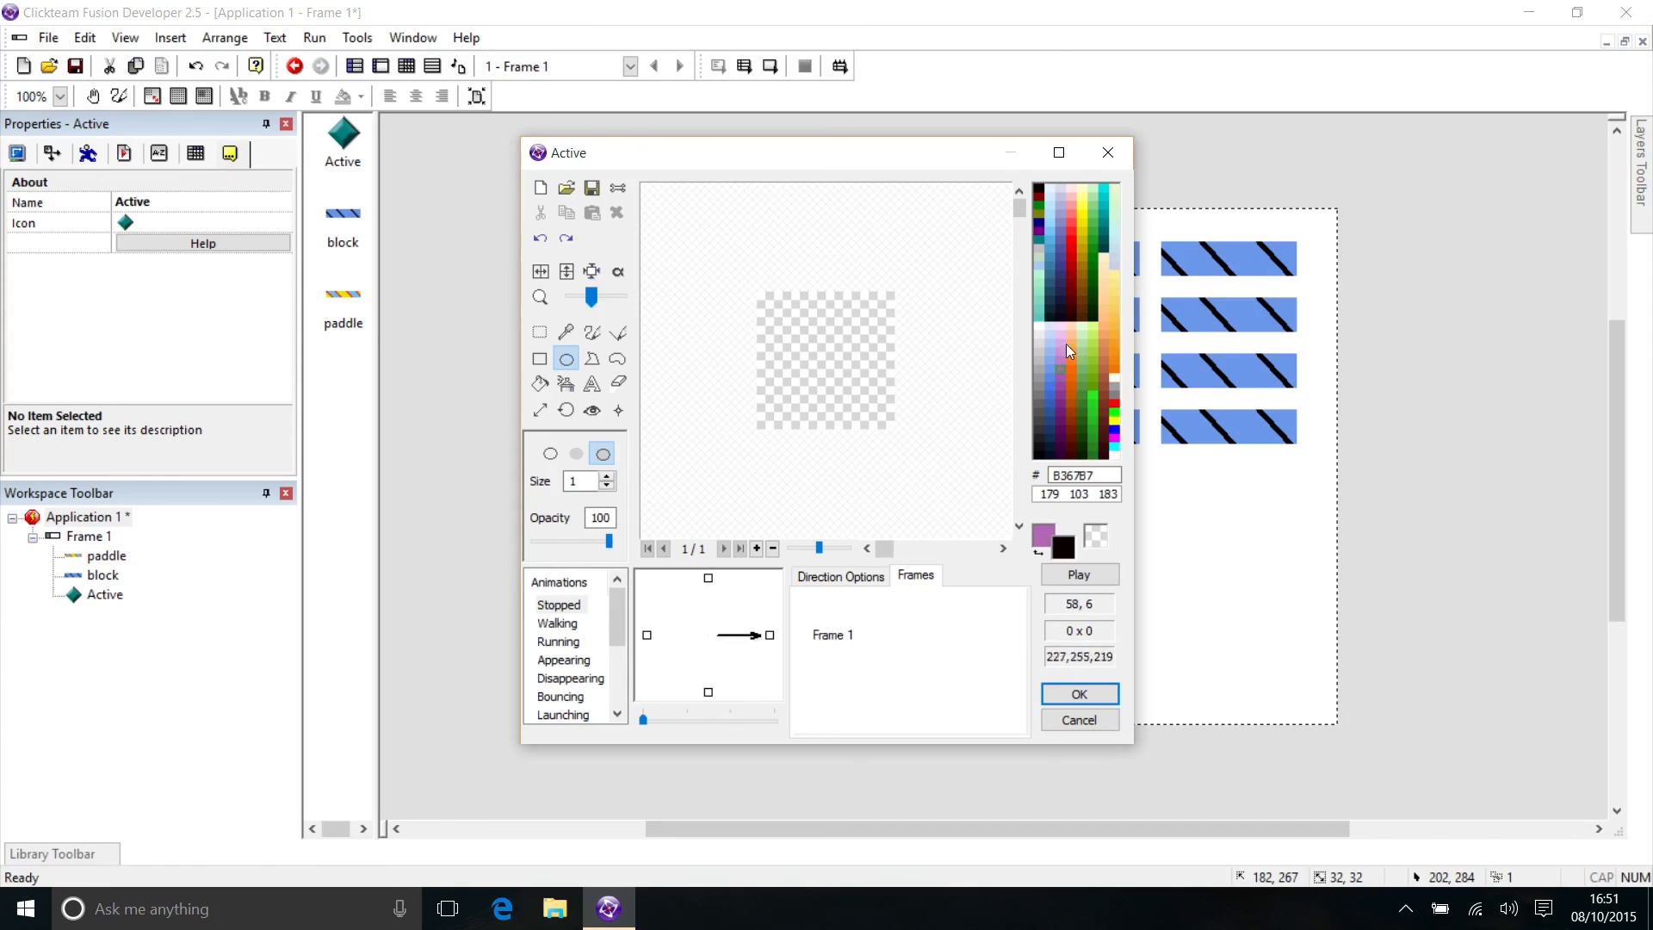
pyautogui.moveTo(780, 311); pyautogui.dragTo(882, 427)
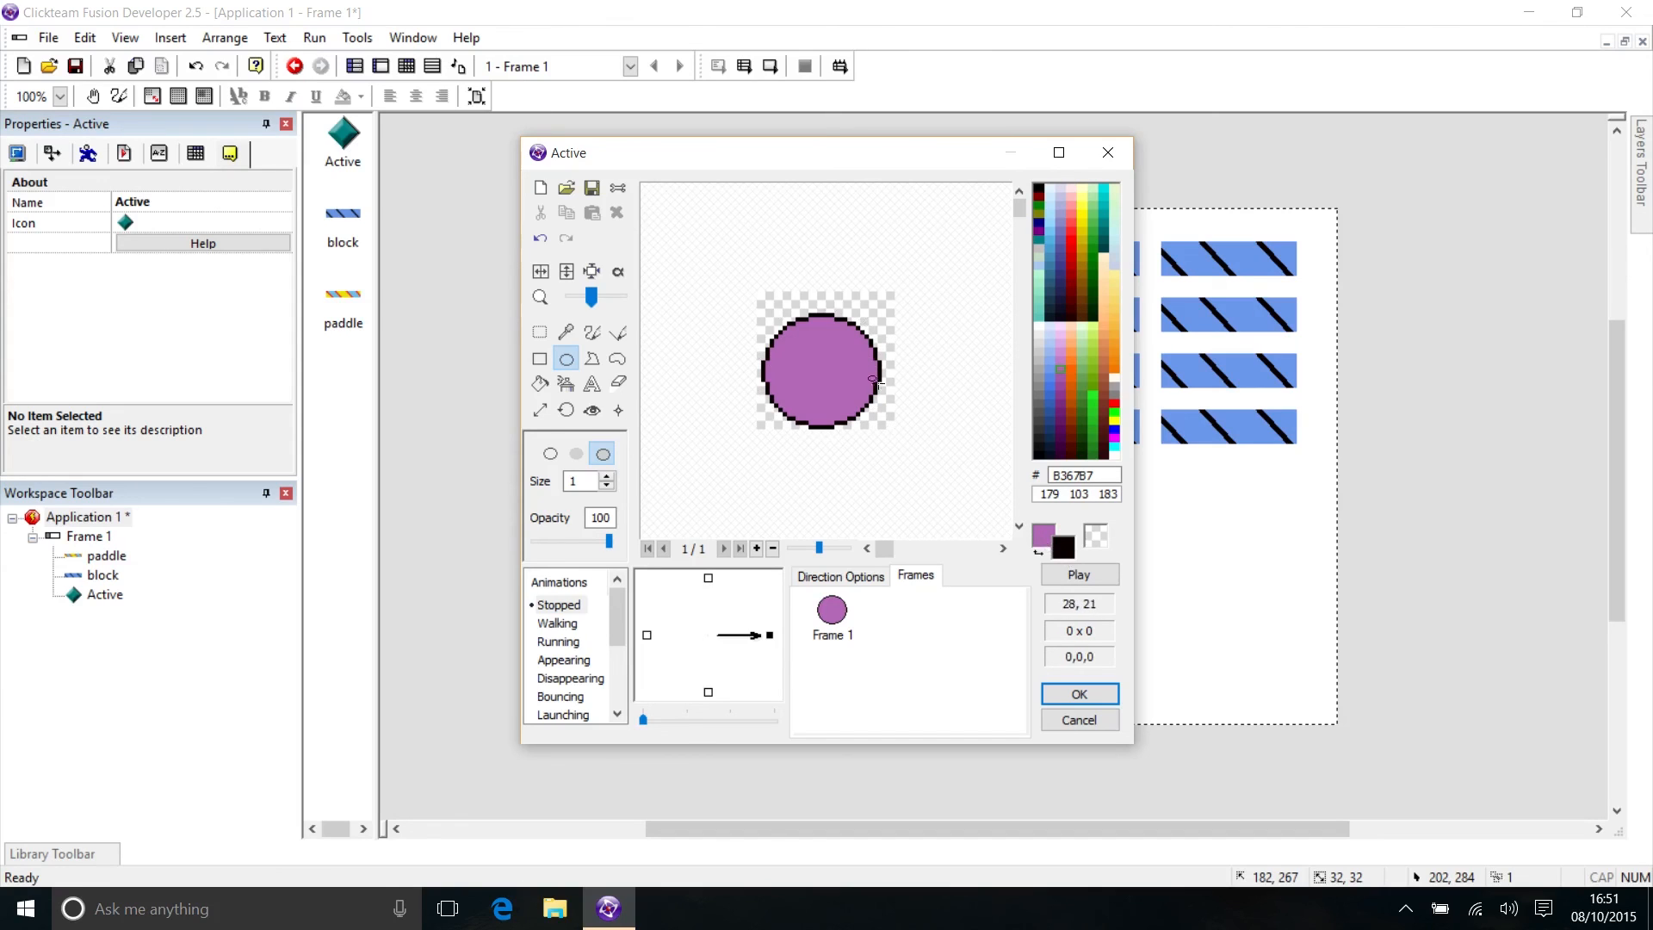
pyautogui.hotkey('ctrl', 'z')
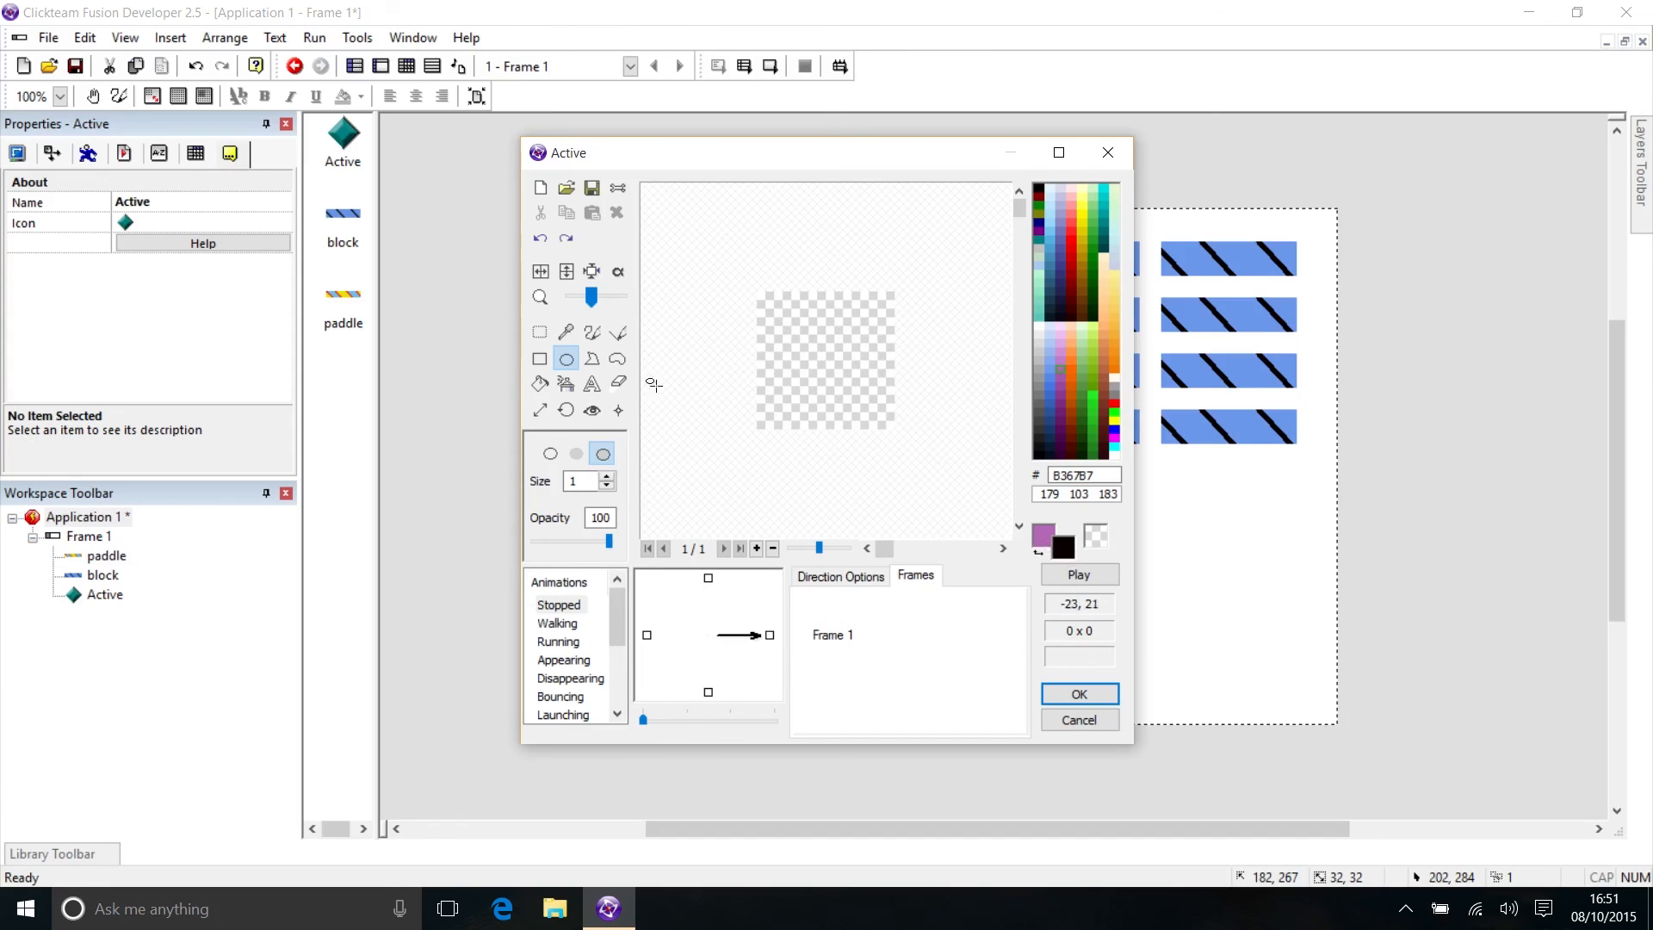
# Draw a solid black circle without an outline that fills the whole canvas, and apply it as the Active object's image
pyautogui.click(576, 456)
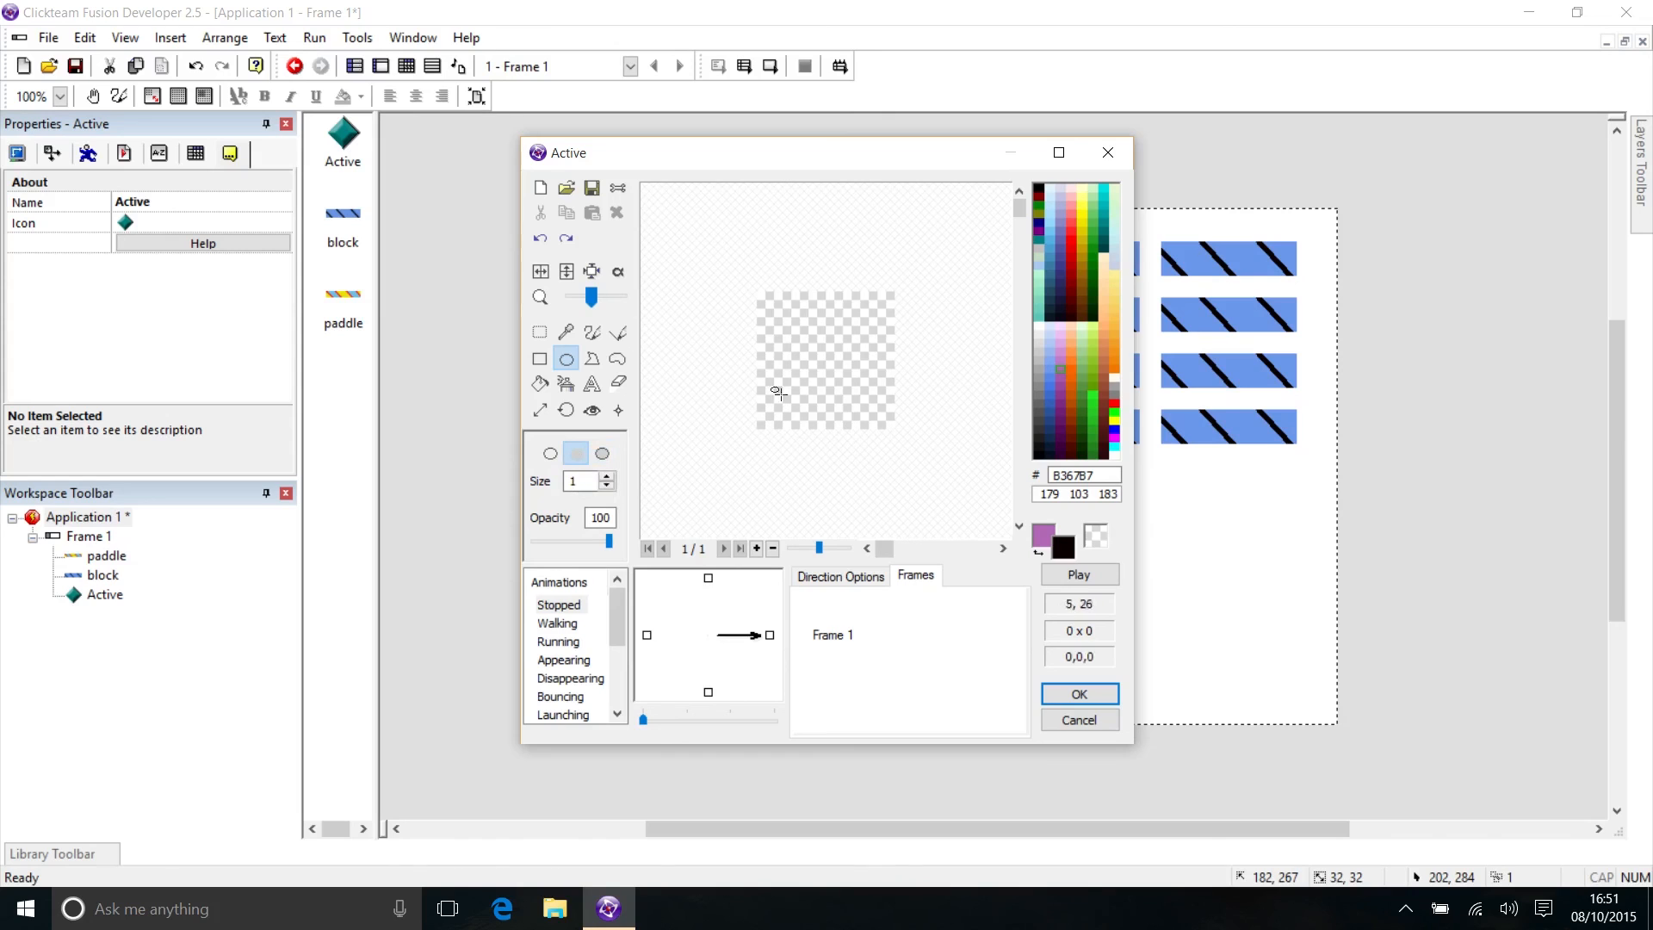
pyautogui.moveTo(756, 292); pyautogui.dragTo(863, 410)
pyautogui.hotkey('ctrl', 'z')
pyautogui.moveTo(757, 293); pyautogui.dragTo(900, 431)
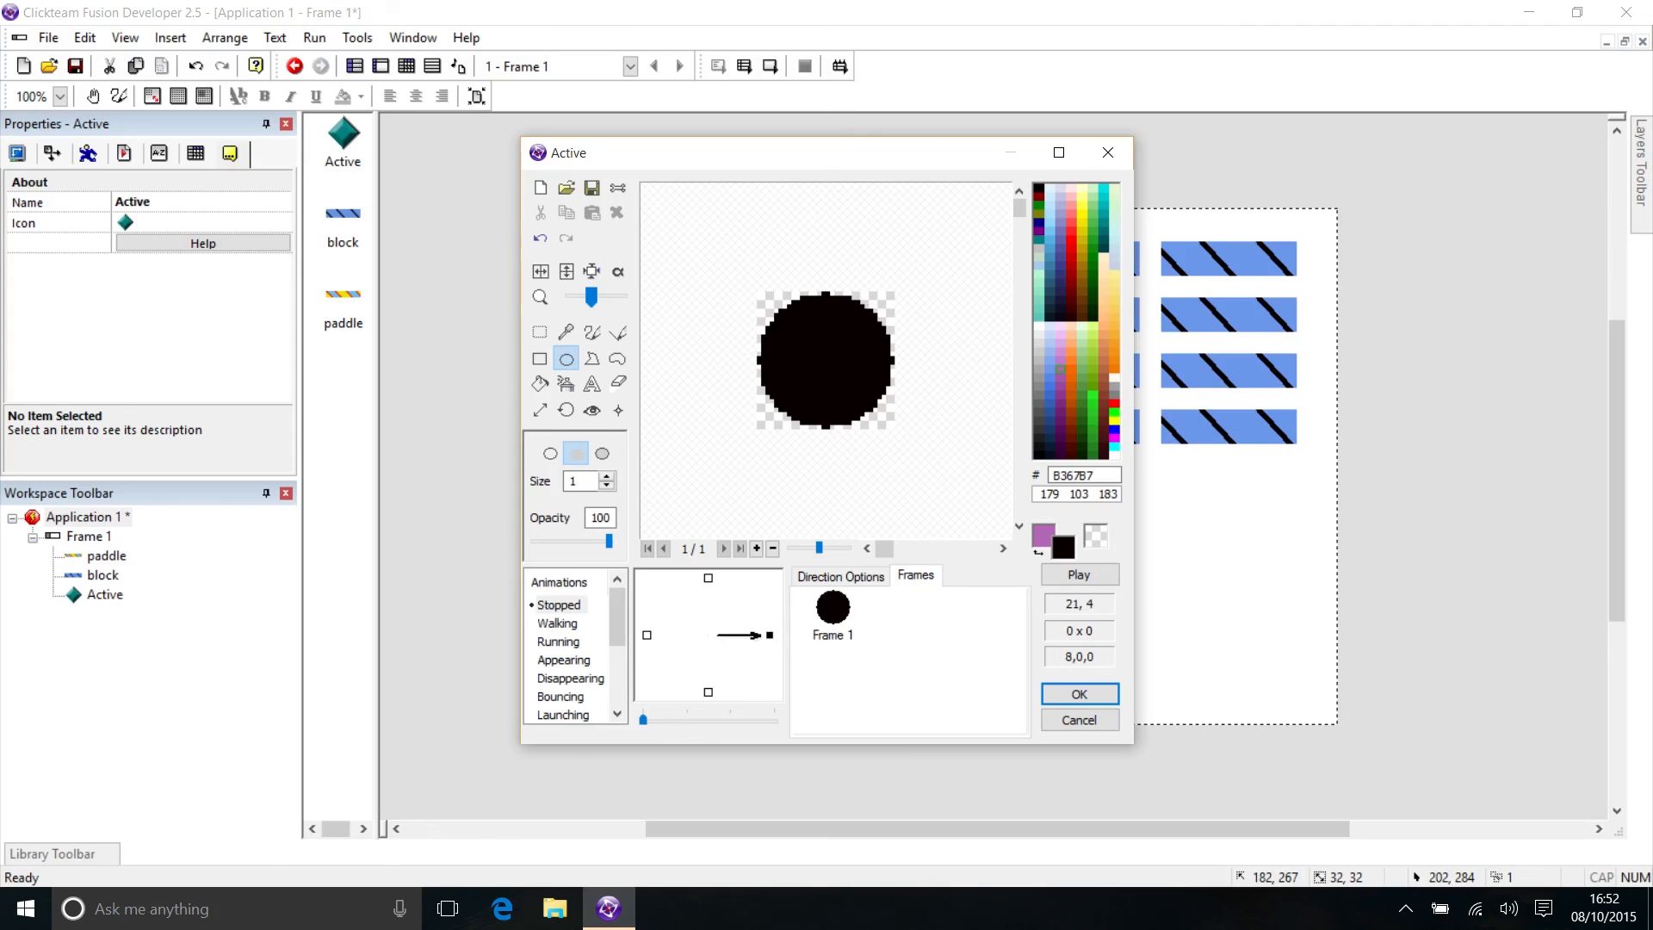
pyautogui.click(1078, 695)
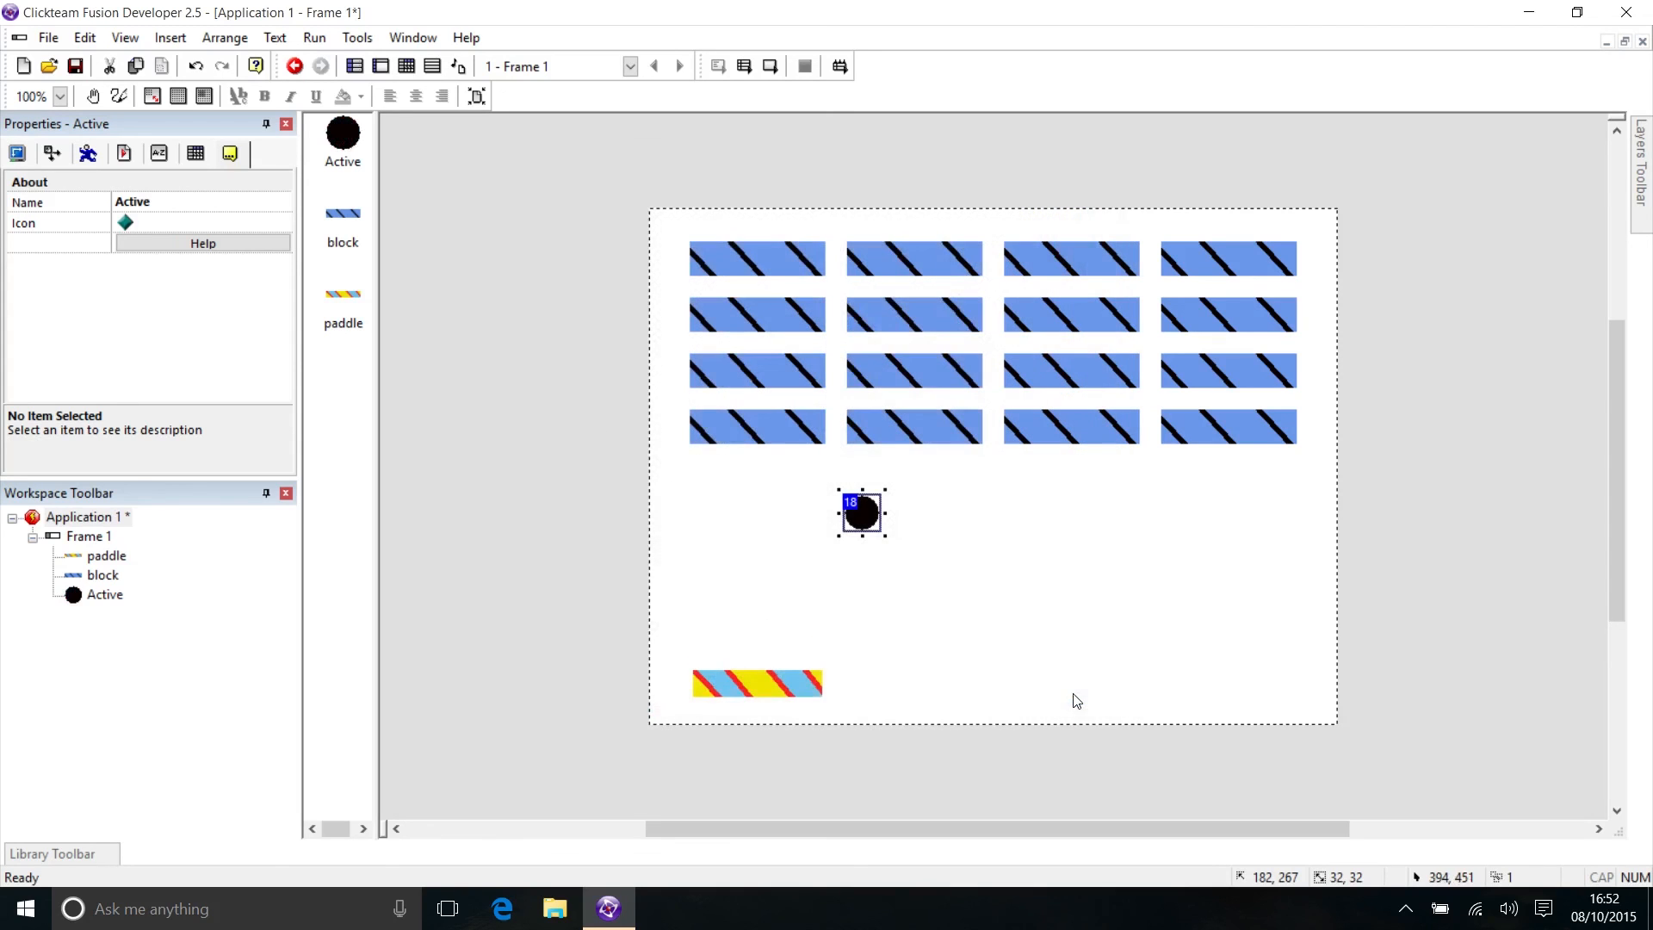
pyautogui.click(933, 595)
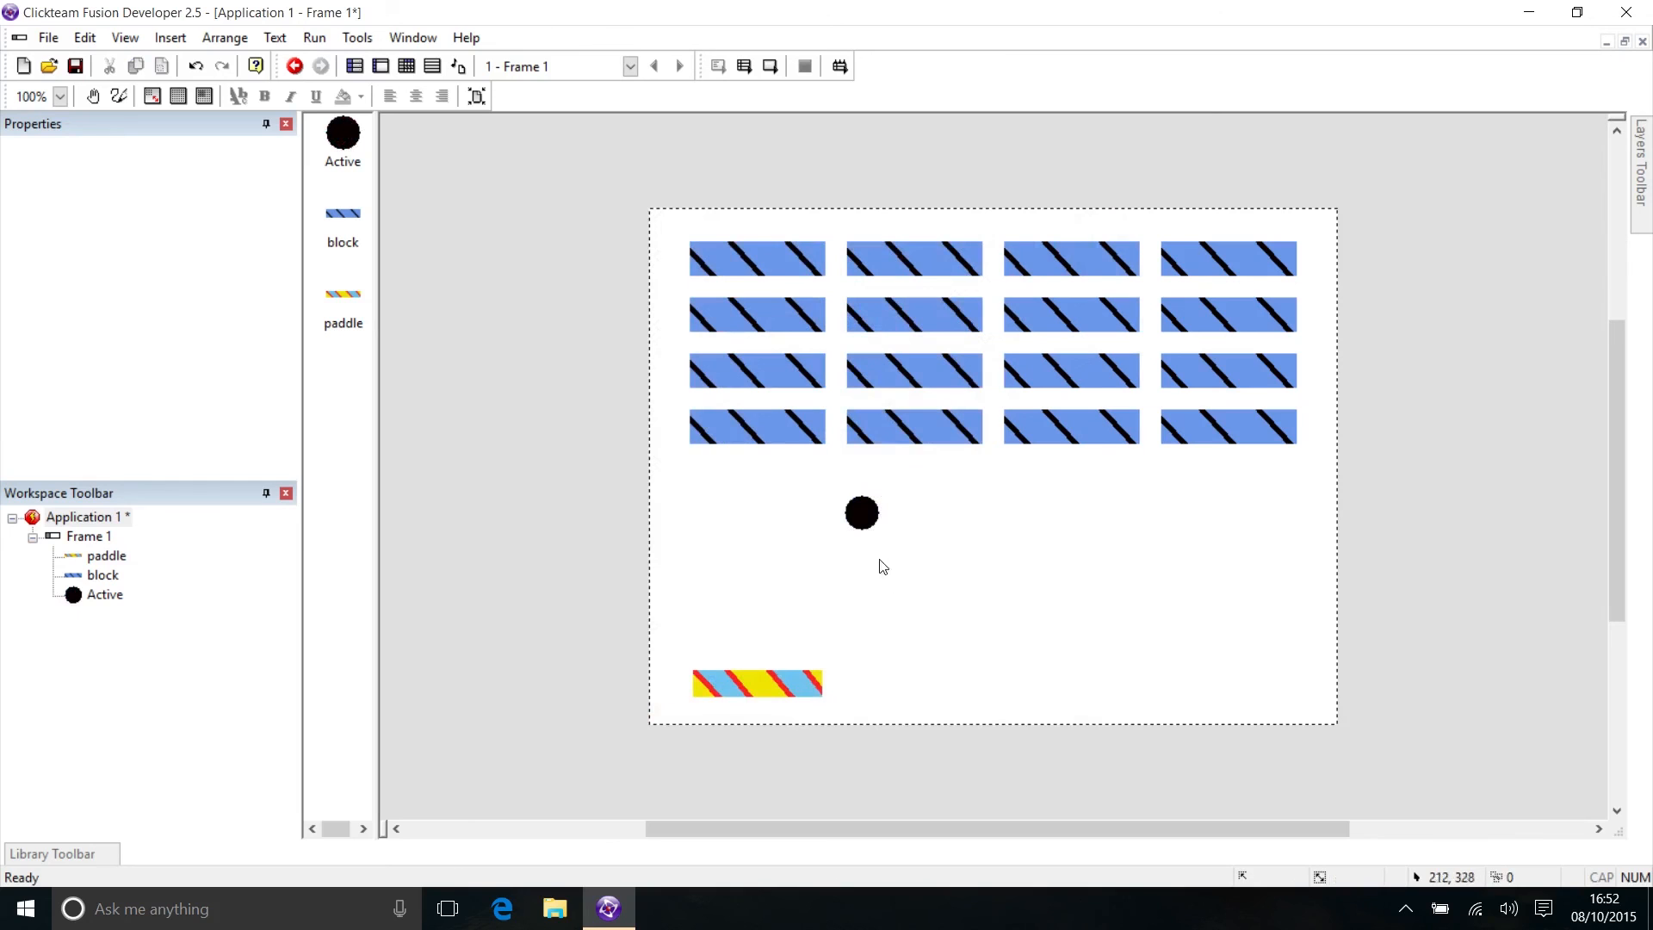
# Resize the black ball image to 50 by 50 with Proportional, Stretch and Resample enabled, and apply the edit
pyautogui.doubleClick(861, 514)
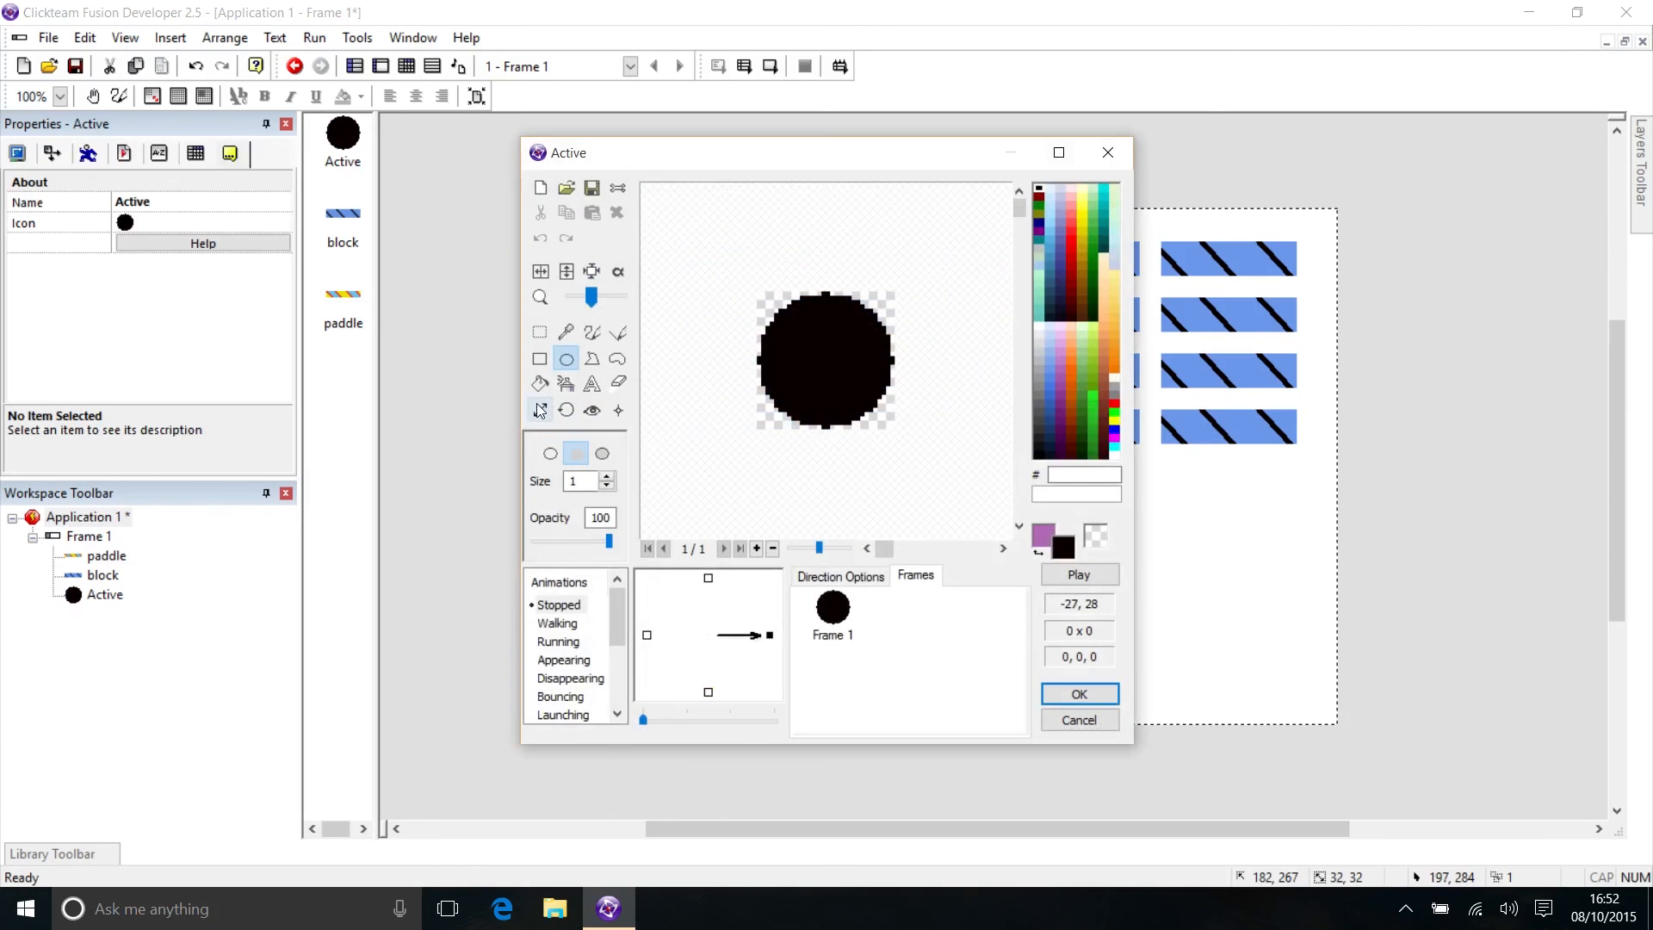
pyautogui.click(540, 411)
pyautogui.click(534, 513)
pyautogui.click(533, 531)
pyautogui.click(533, 548)
pyautogui.doubleClick(568, 448)
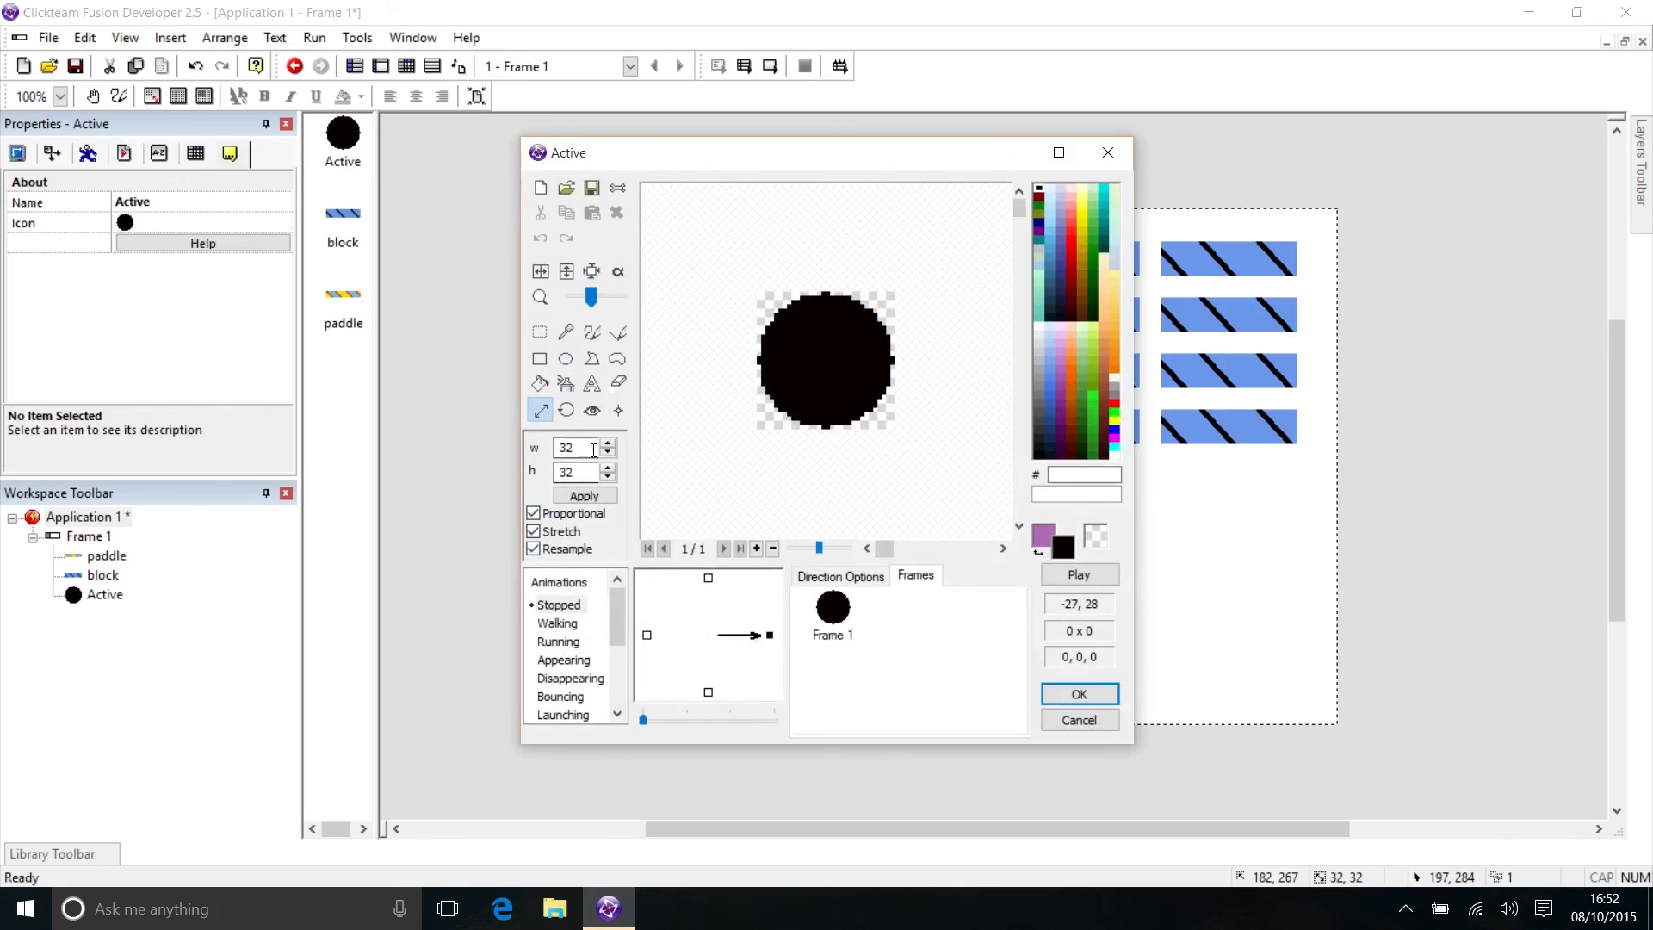
pyautogui.write('6')
pyautogui.write('50')
pyautogui.click(582, 494)
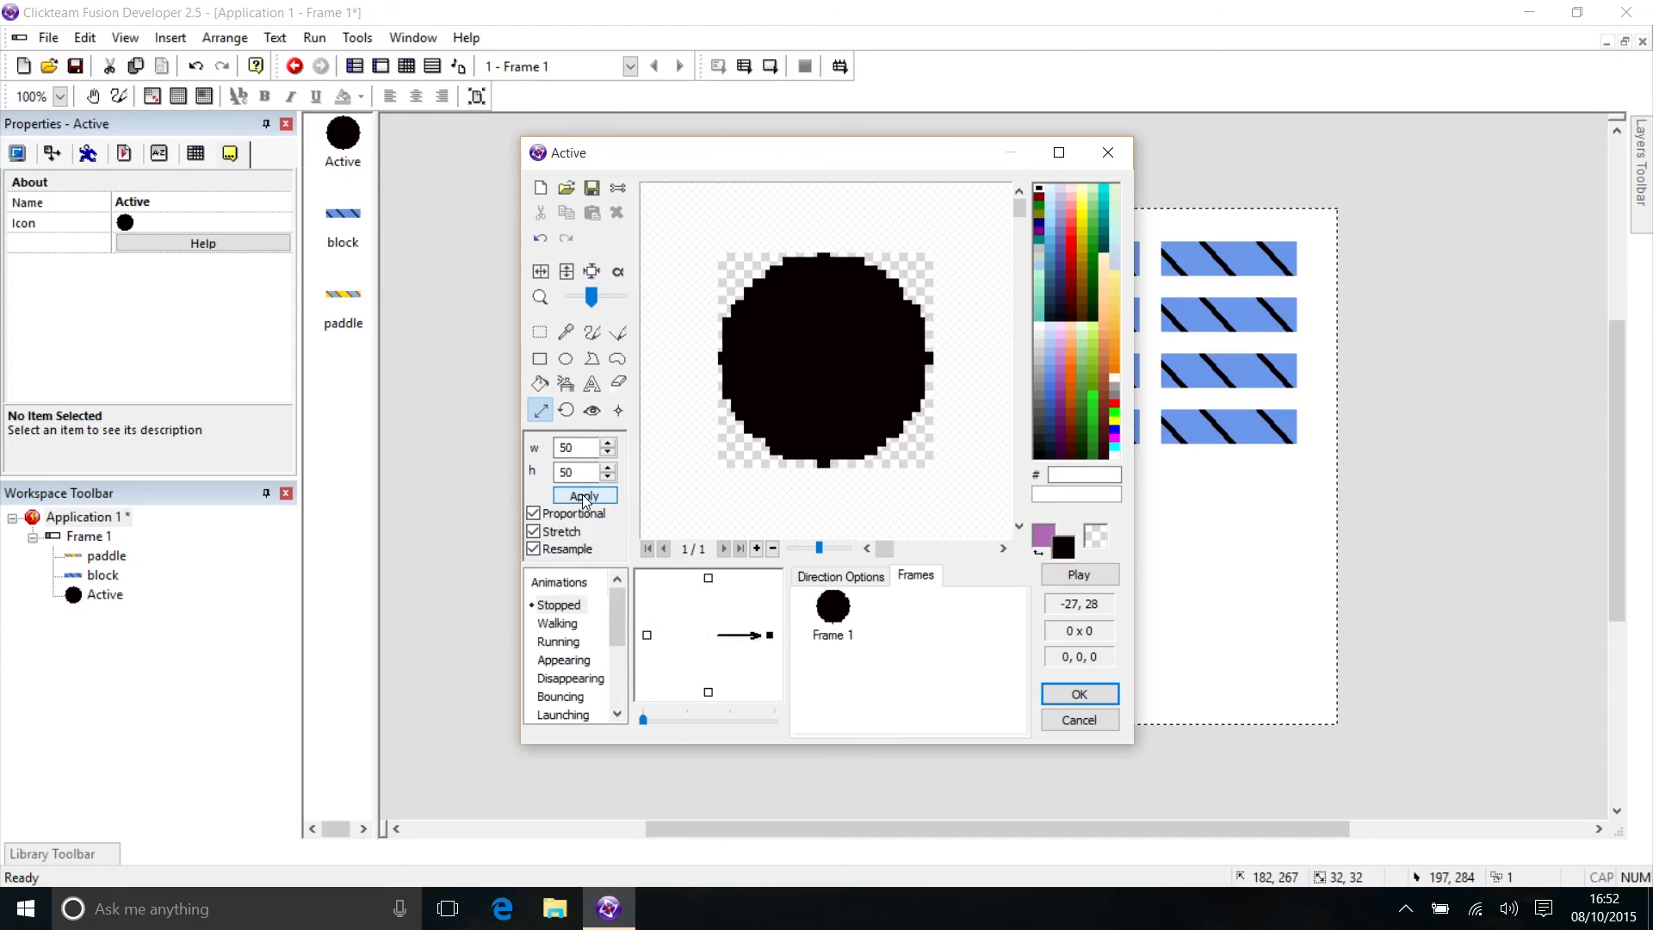
pyautogui.click(1051, 697)
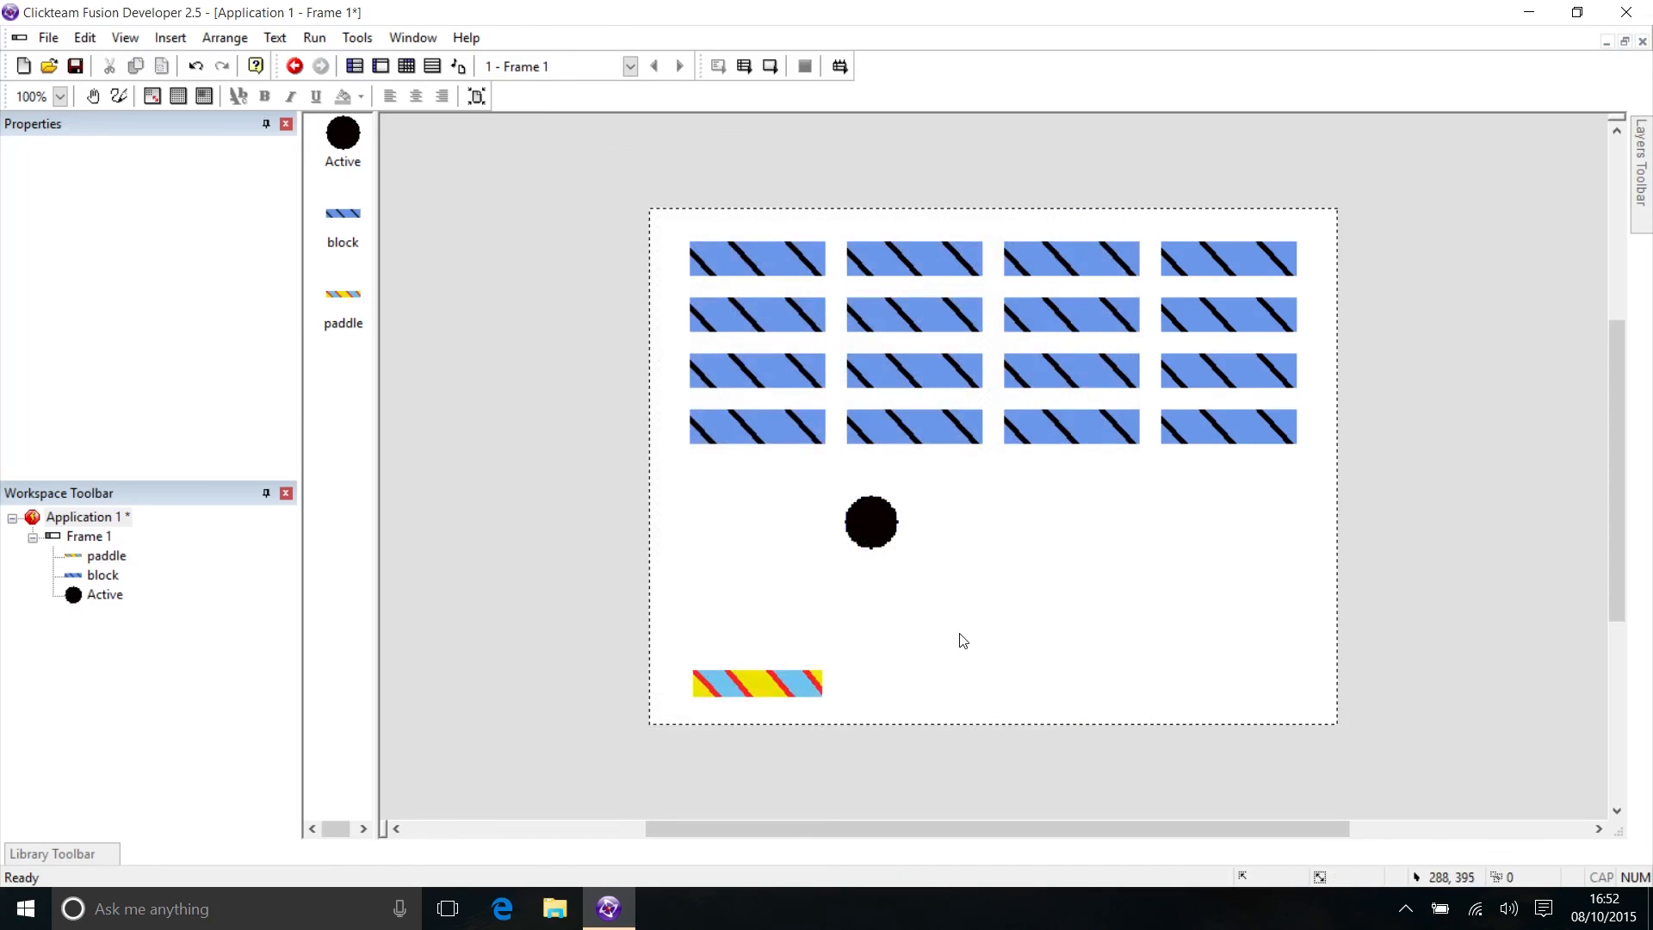
# Move the ball to the middle of the frame below the blocks and place the paddle beneath it at about 246, 427
pyautogui.moveTo(874, 539); pyautogui.dragTo(967, 545)
pyautogui.click(1058, 540)
pyautogui.moveTo(814, 677); pyautogui.dragTo(1007, 684)
pyautogui.click(1057, 617)
# Centre the paddle horizontally in the frame using Align in Frame with Horz Center
pyautogui.rightClick(1004, 682)
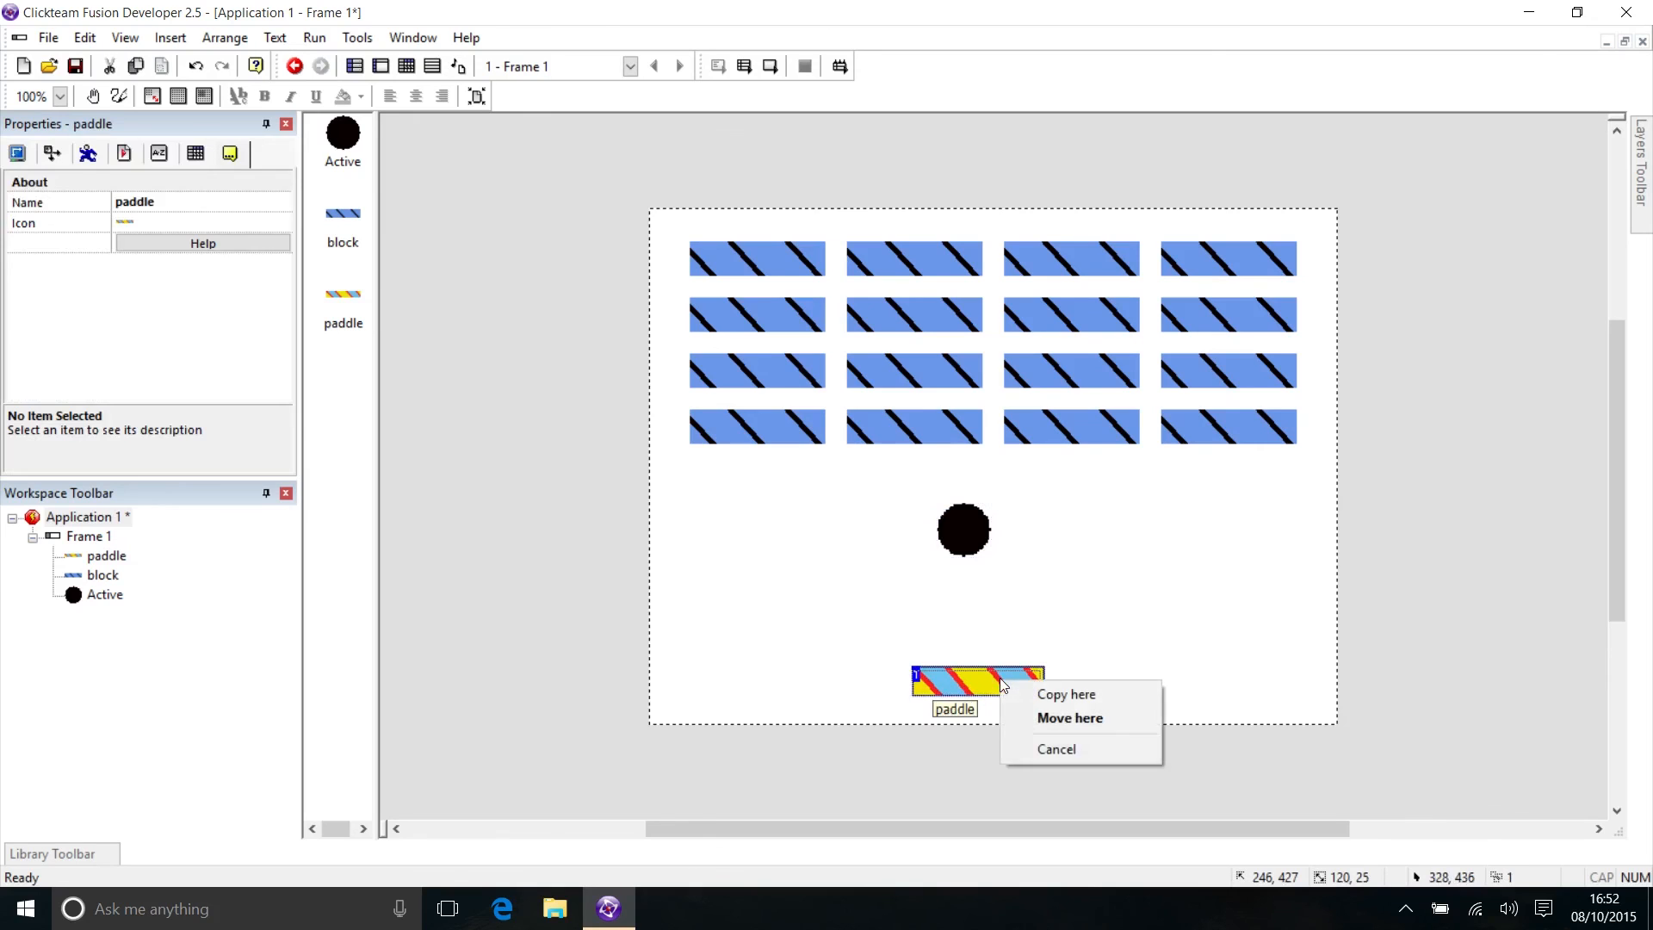
pyautogui.click(1004, 645)
pyautogui.click(1000, 684)
pyautogui.rightClick(1000, 683)
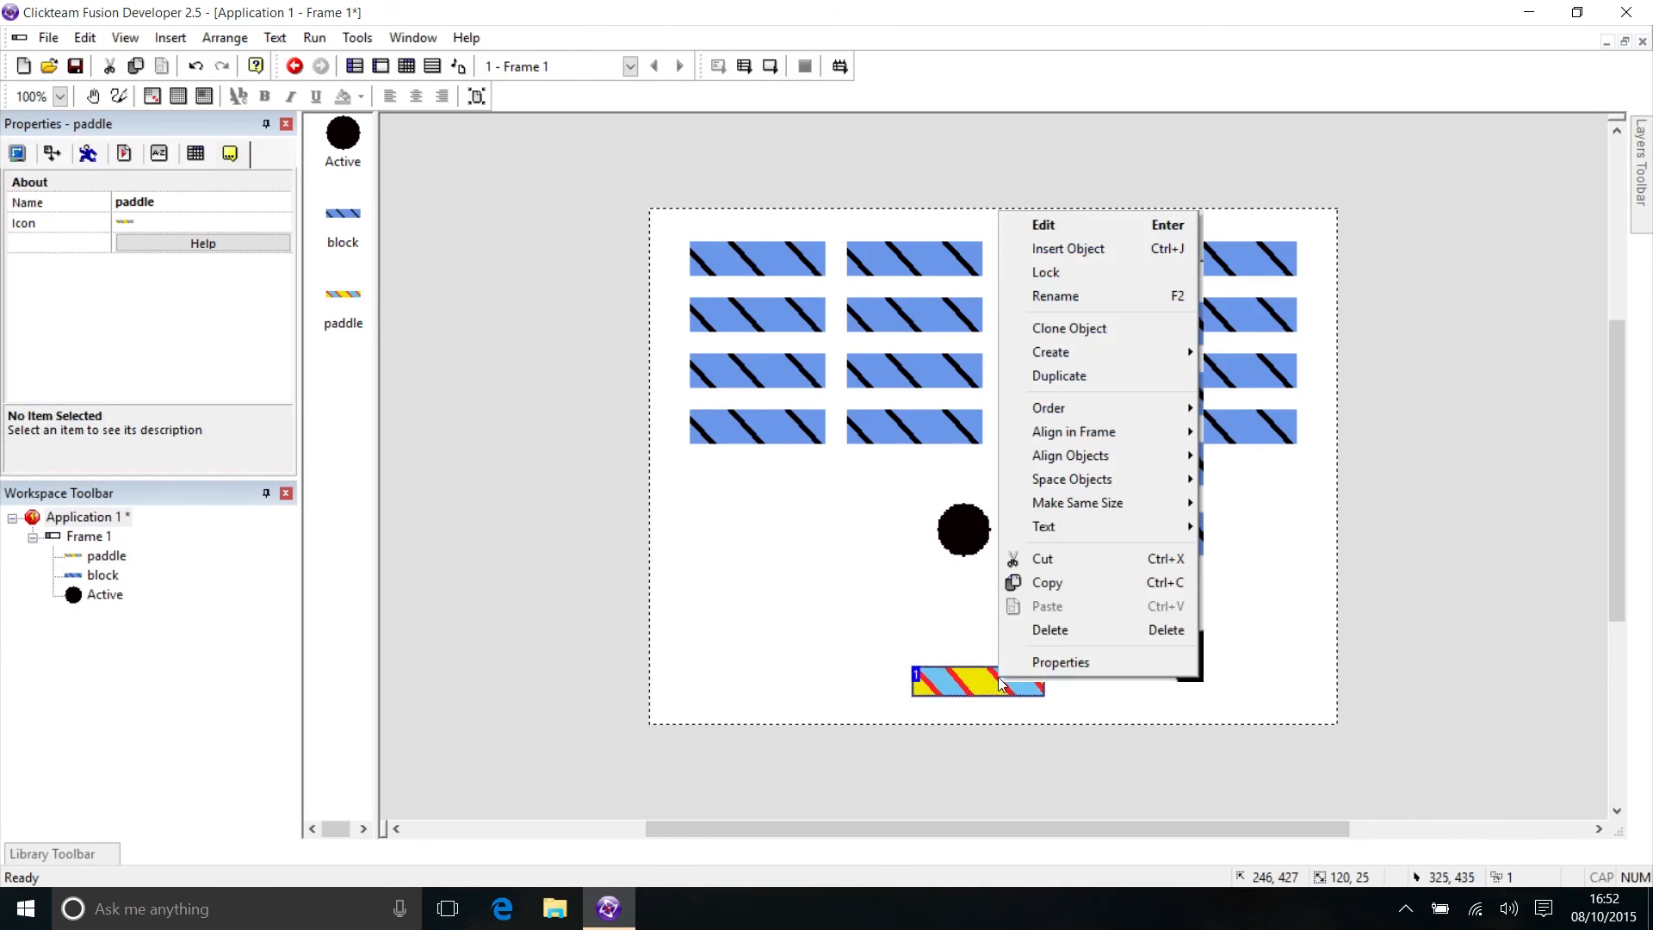
pyautogui.moveTo(1139, 437)
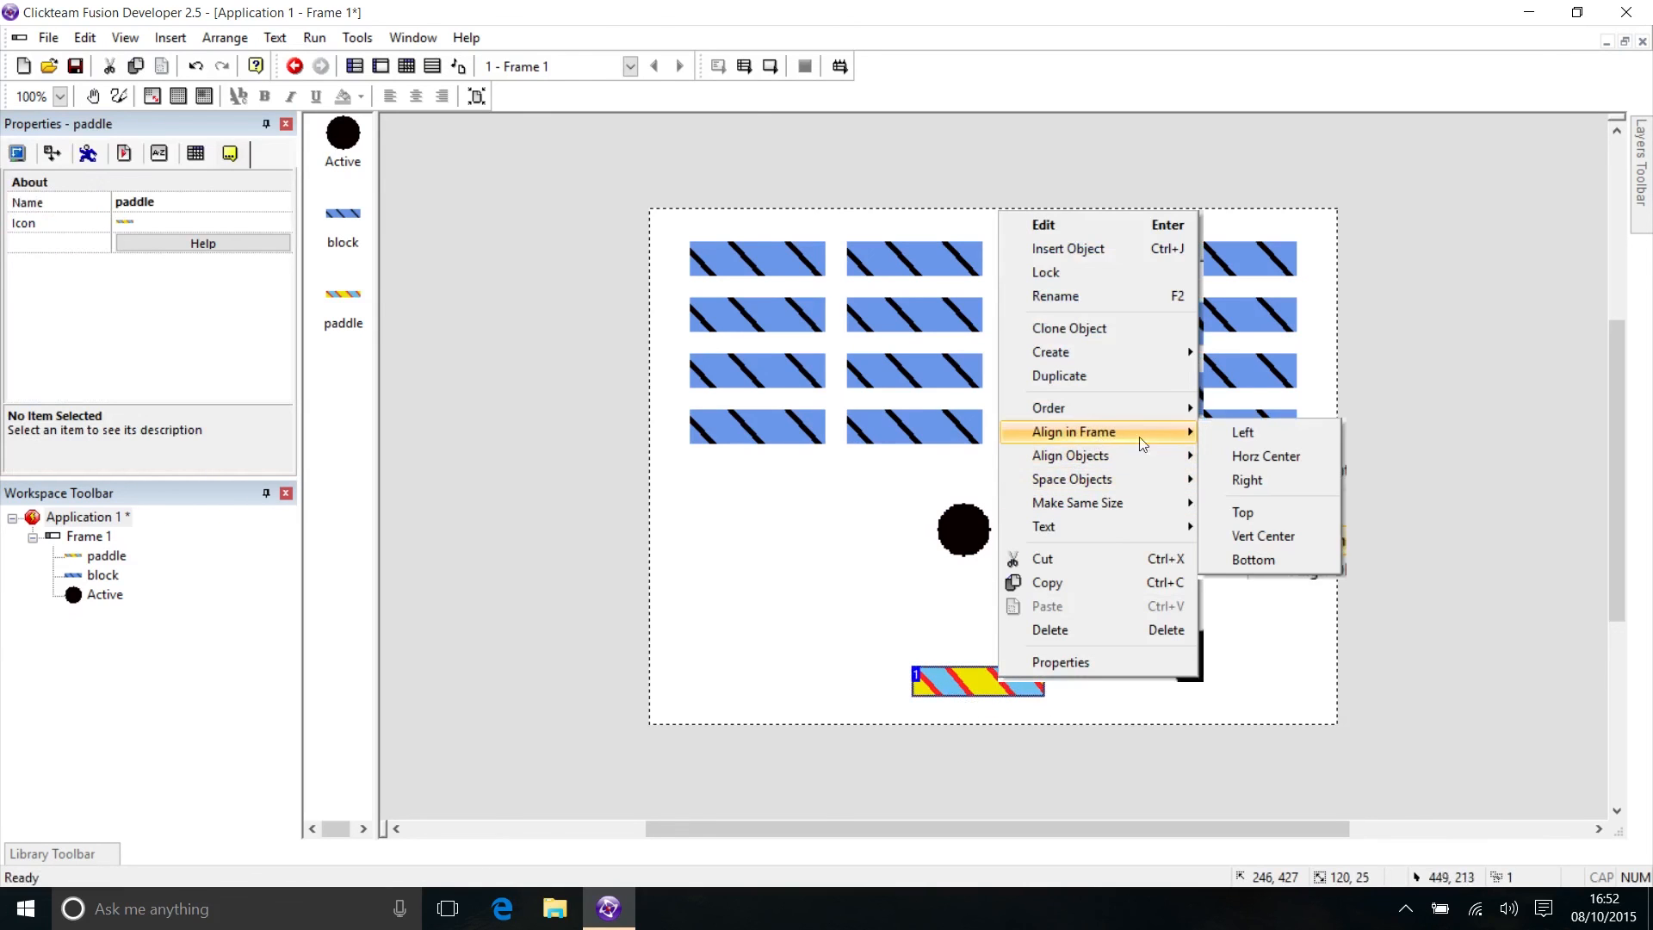
pyautogui.click(1230, 457)
pyautogui.click(1150, 553)
# Move the ball up slightly to about y 269 and centre it horizontally in the frame
pyautogui.moveTo(973, 532); pyautogui.dragTo(1000, 525)
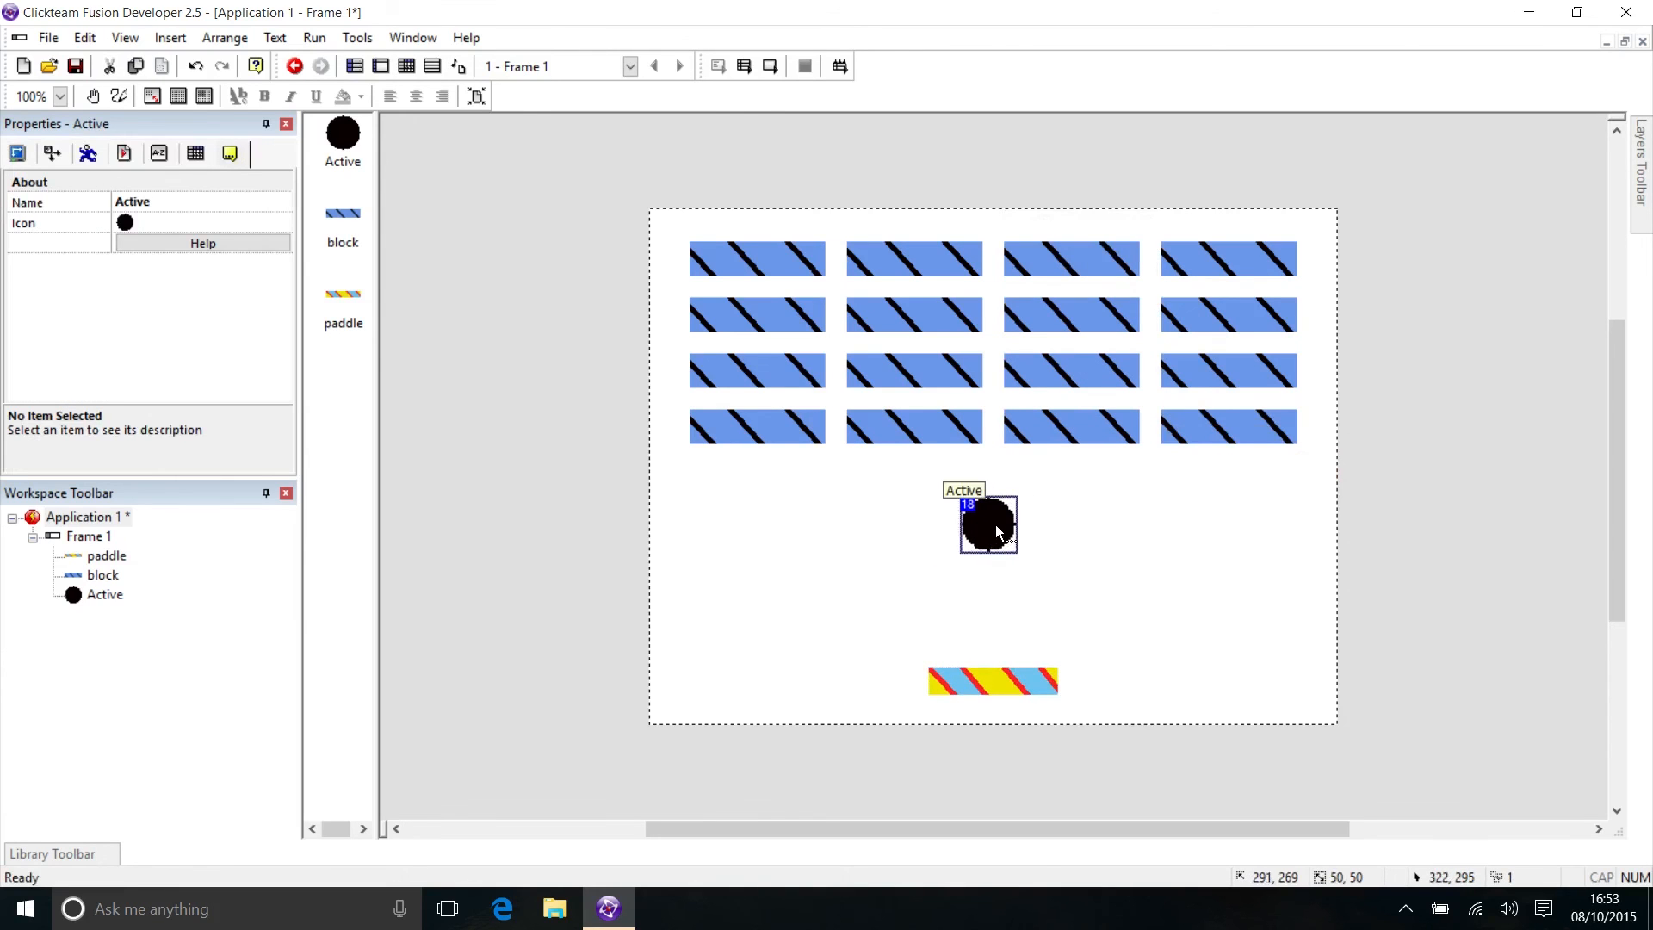
pyautogui.rightClick(995, 525)
pyautogui.moveTo(1112, 289)
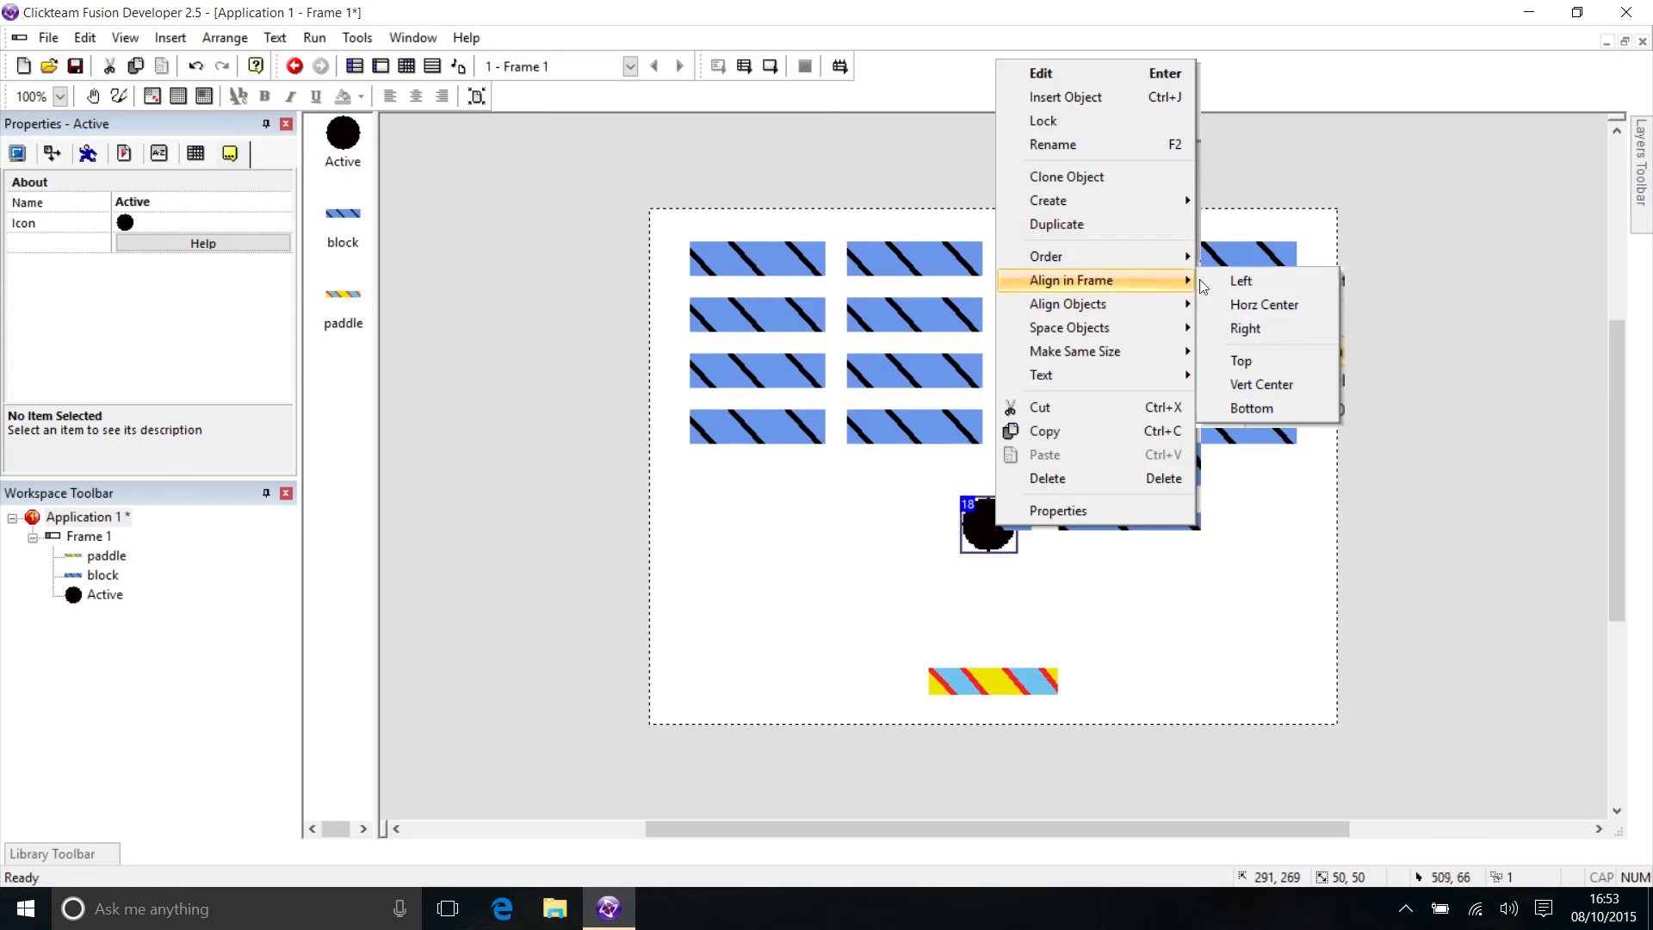
pyautogui.click(1240, 303)
pyautogui.click(1171, 520)
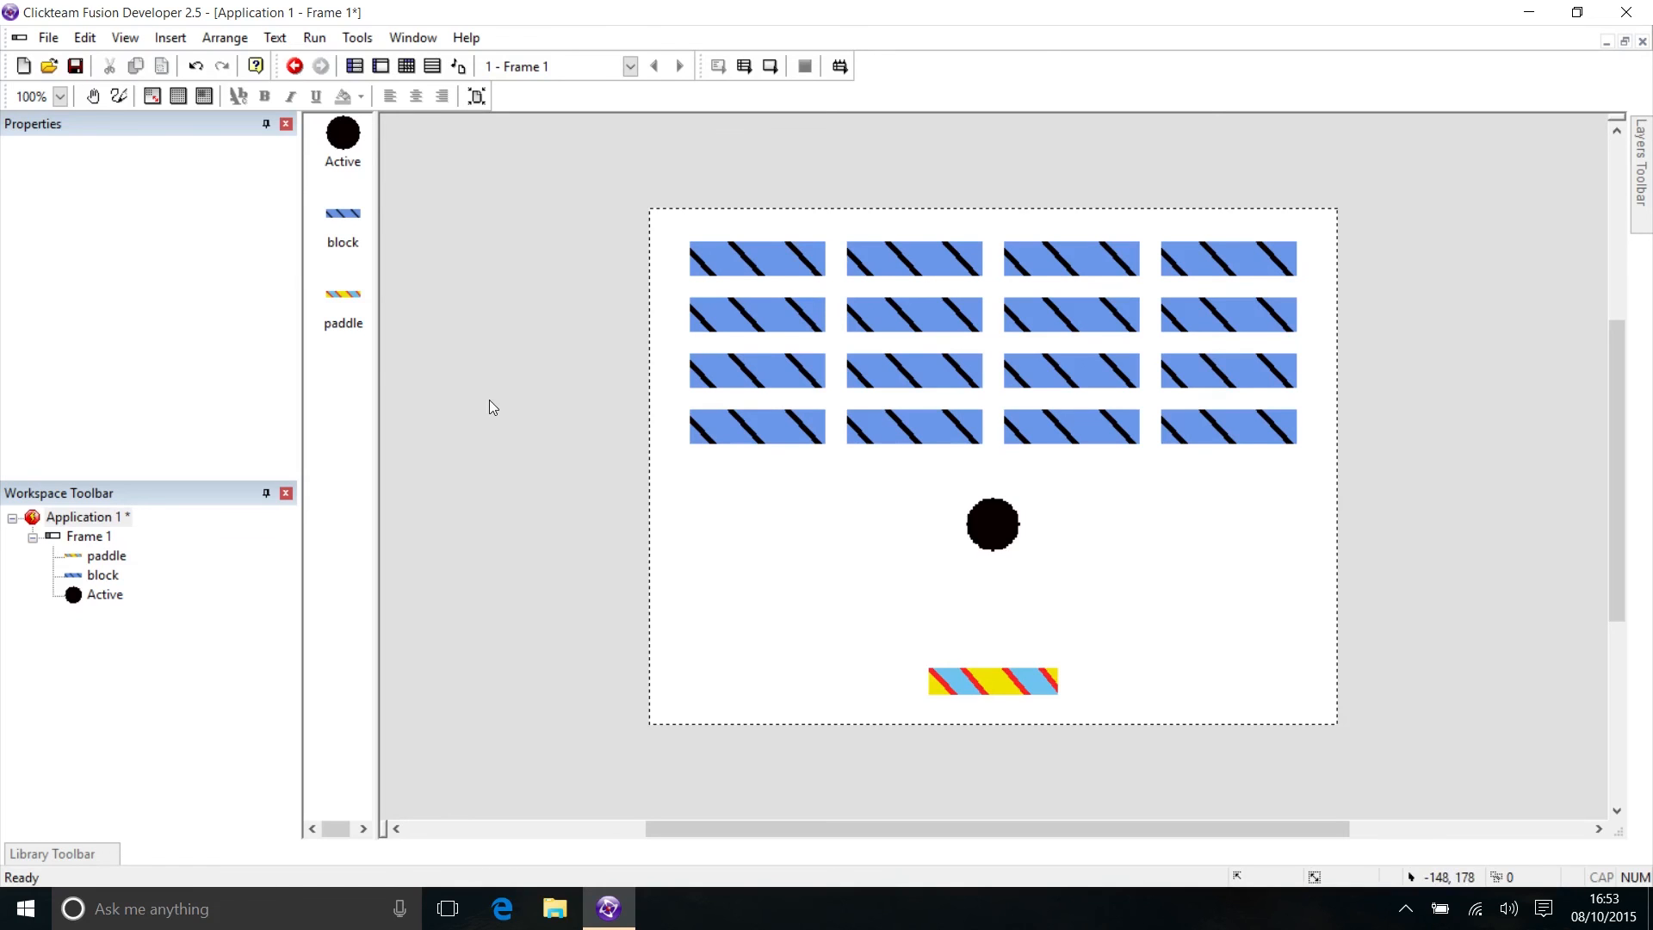
# Run the game to preview the layout of blocks, ball and paddle, and close the preview
pyautogui.click(314, 37)
pyautogui.click(324, 79)
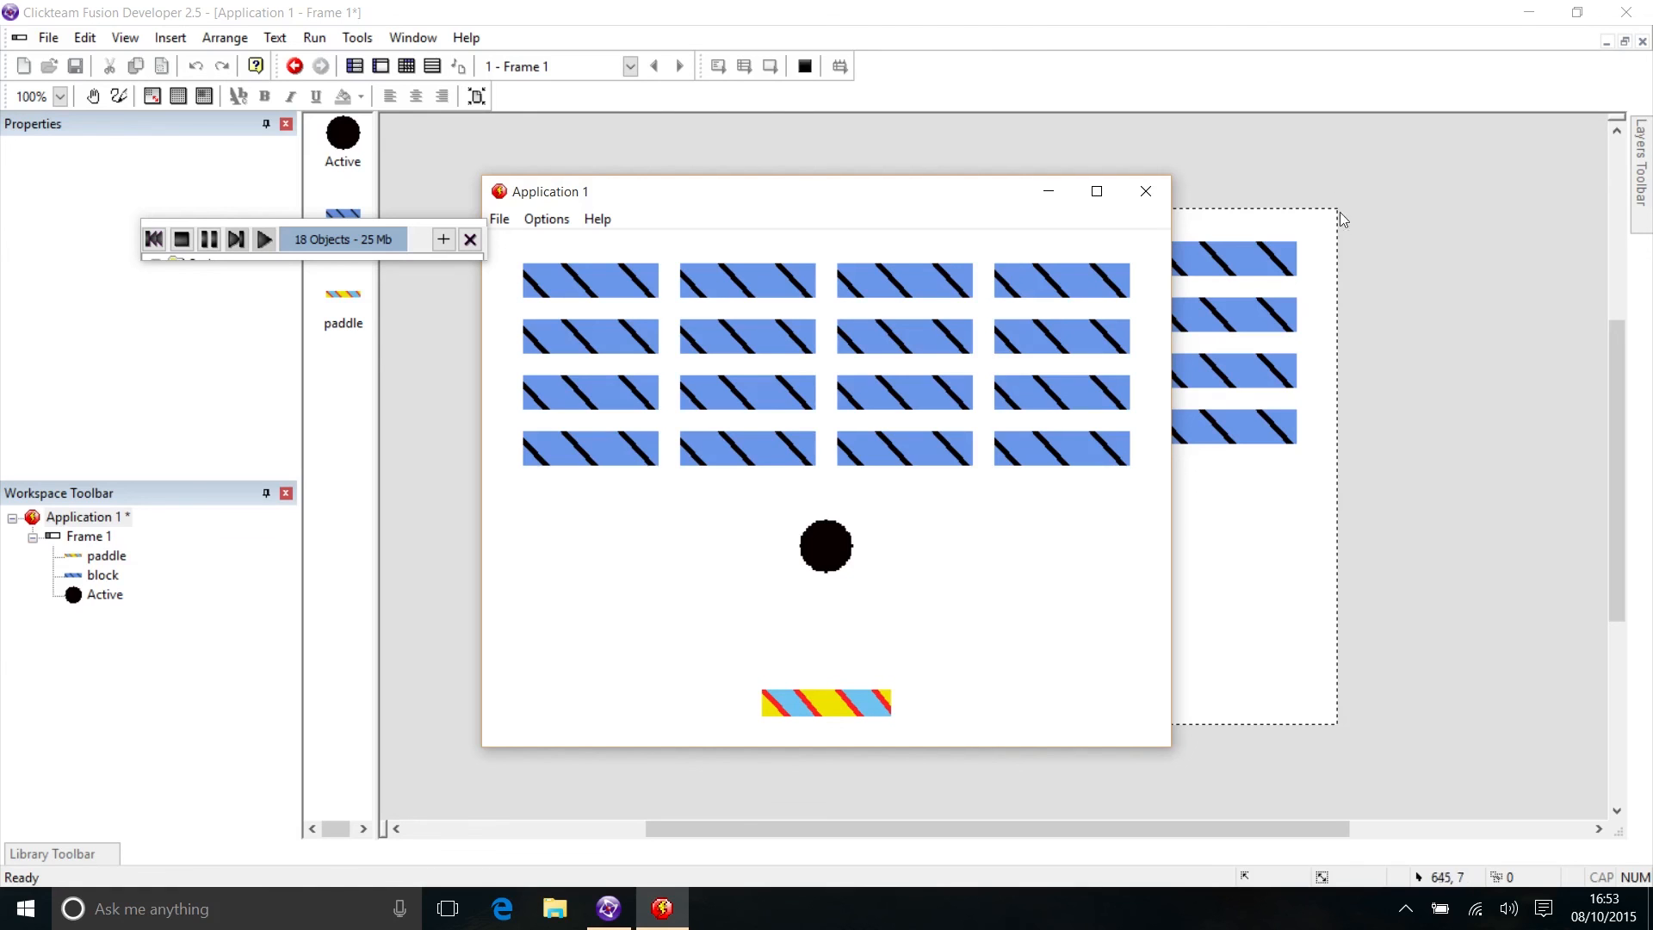
pyautogui.click(1140, 195)
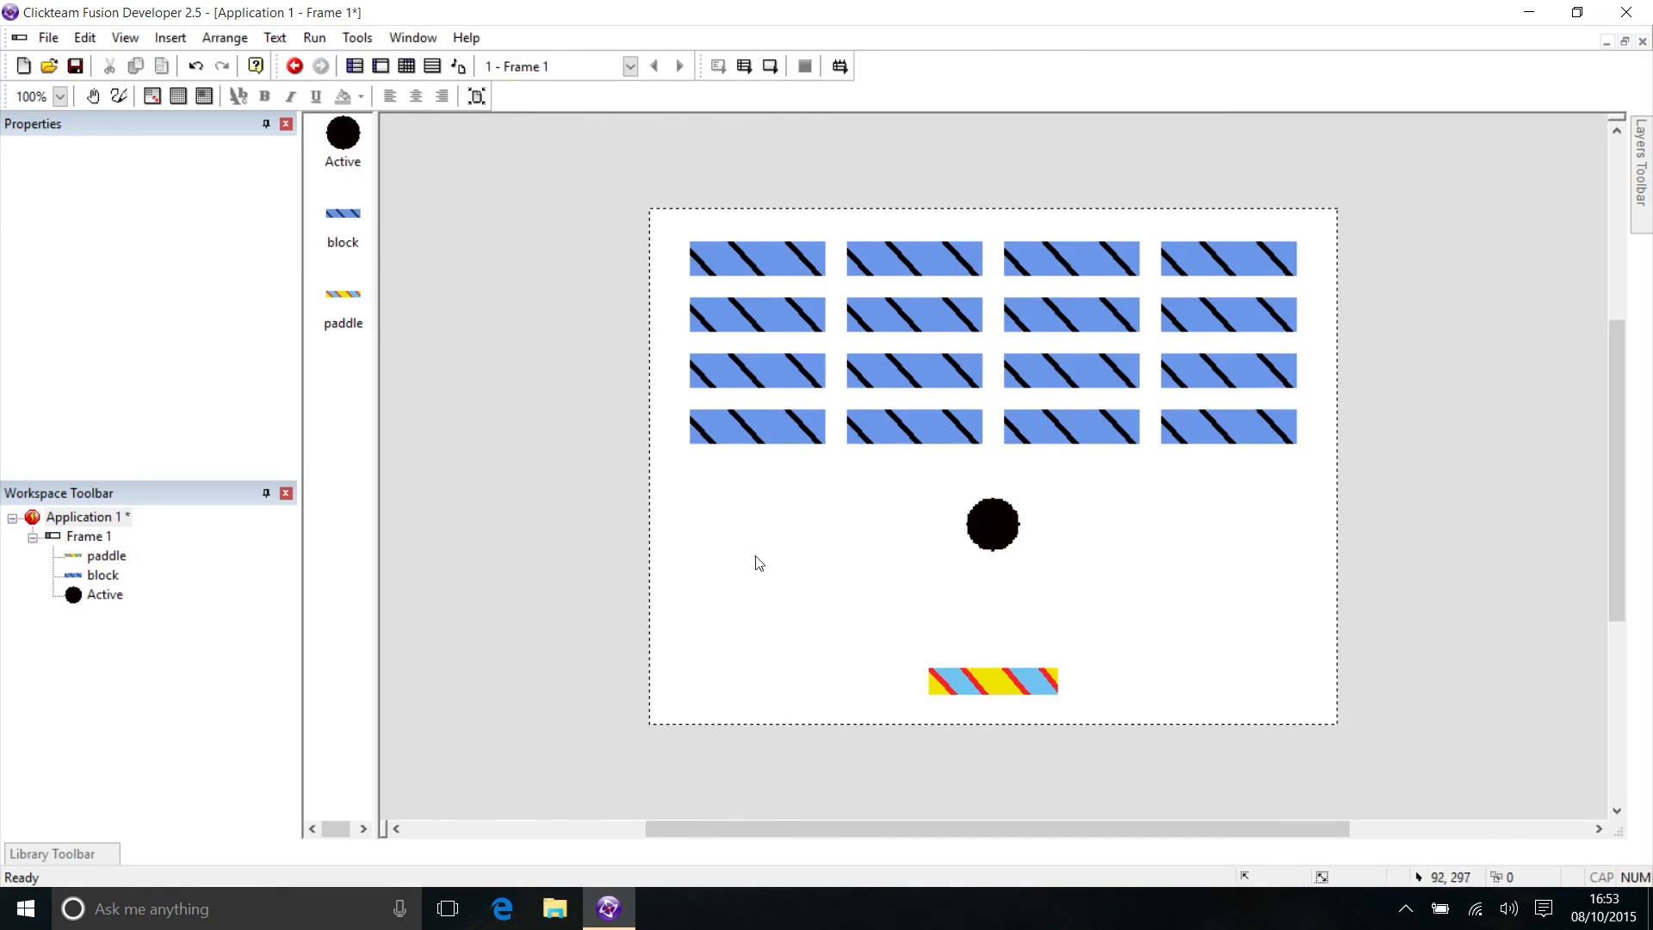
# Set the movement type of the black ball to Bouncing Ball
pyautogui.click(984, 526)
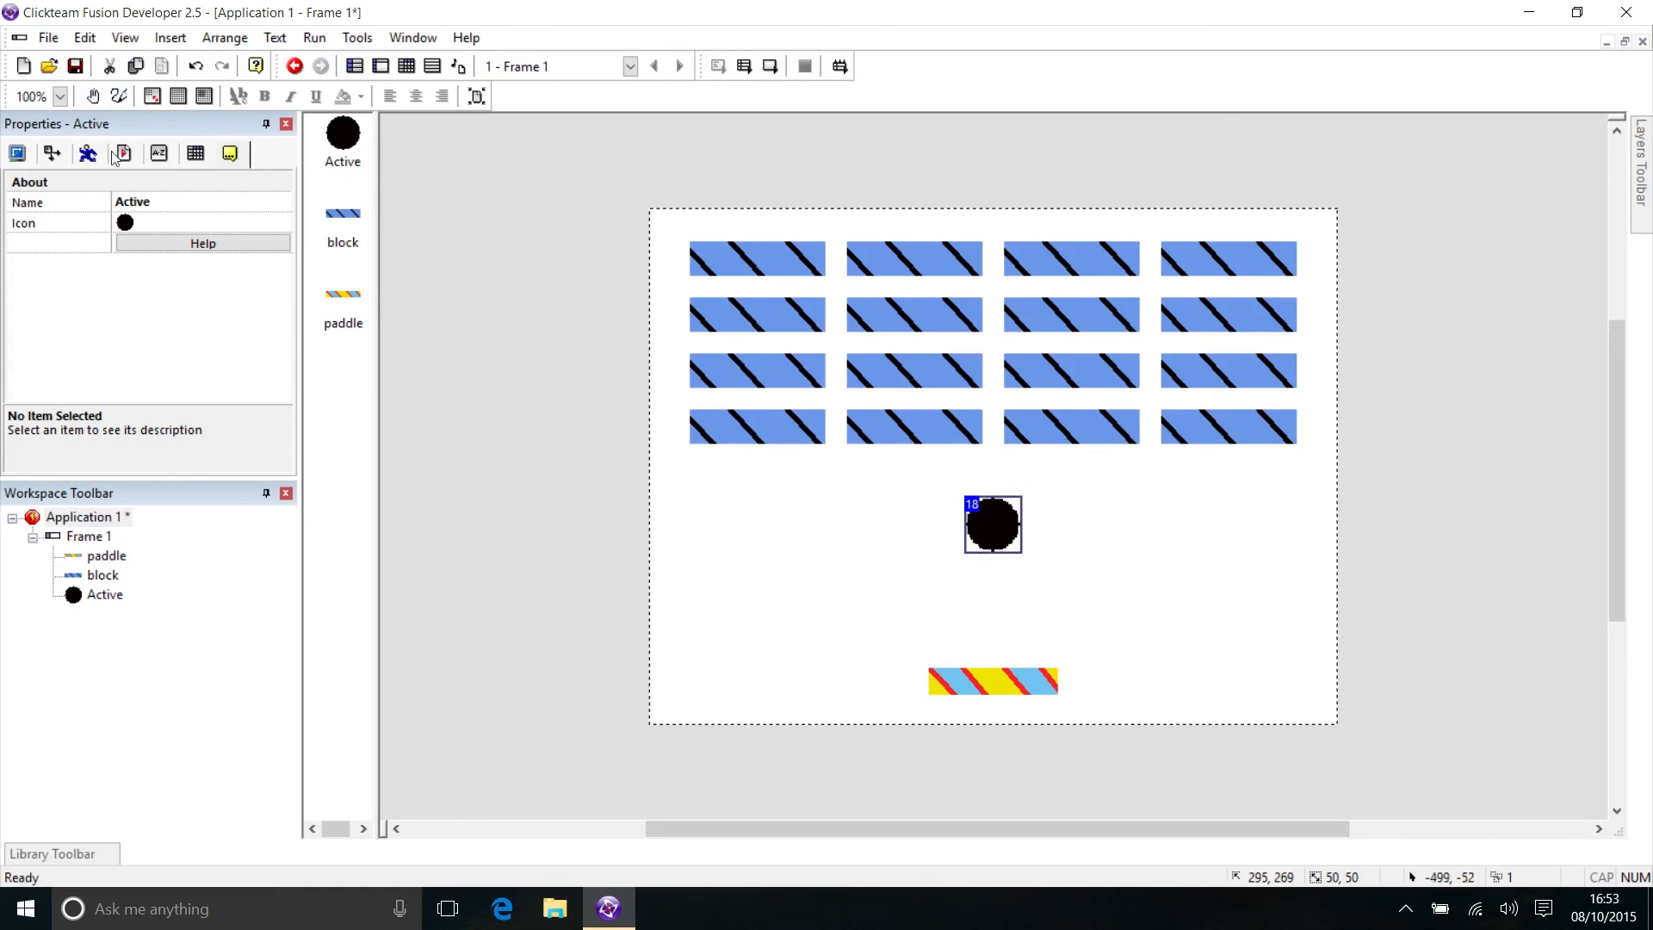
pyautogui.click(87, 155)
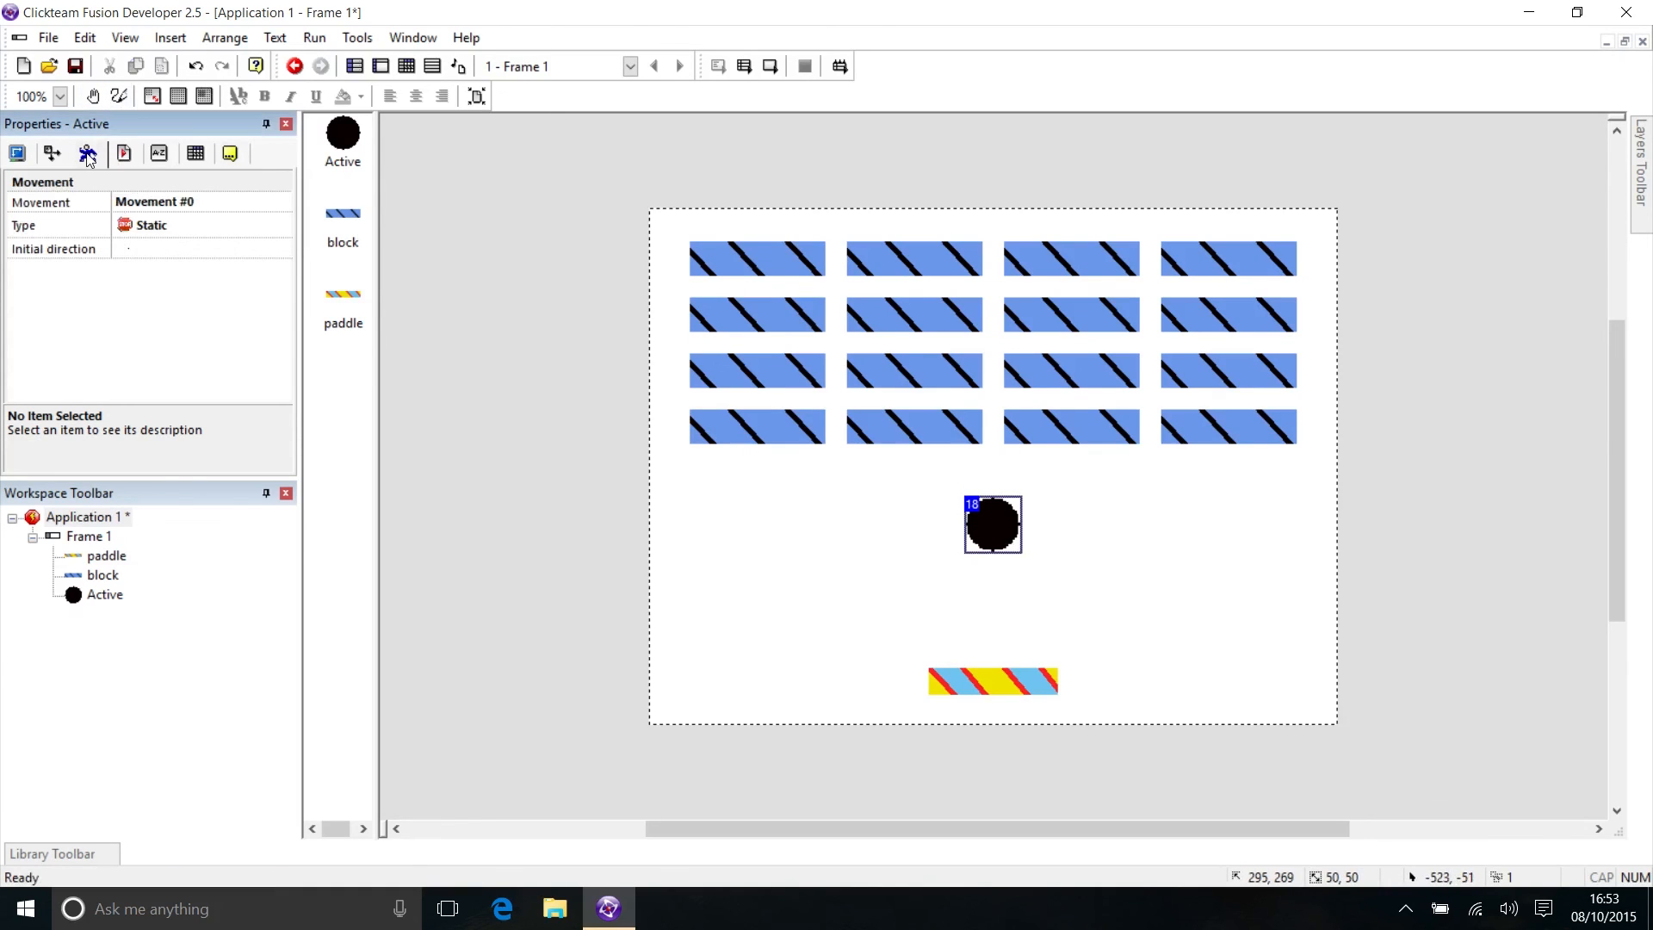
pyautogui.click(159, 227)
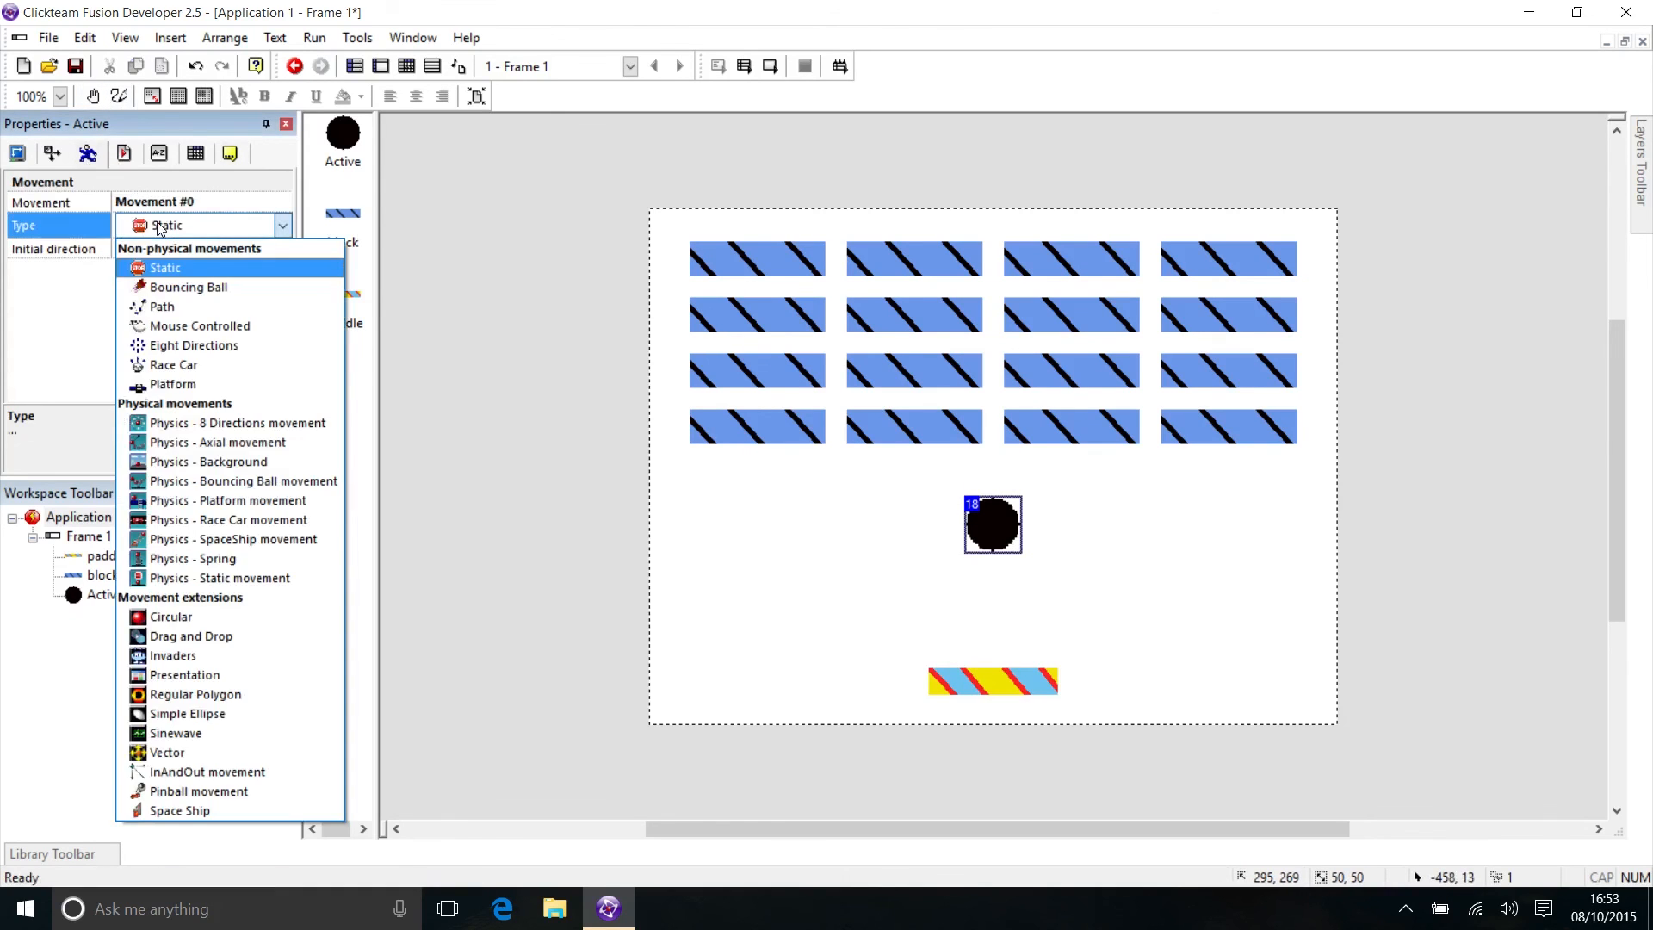
pyautogui.click(179, 291)
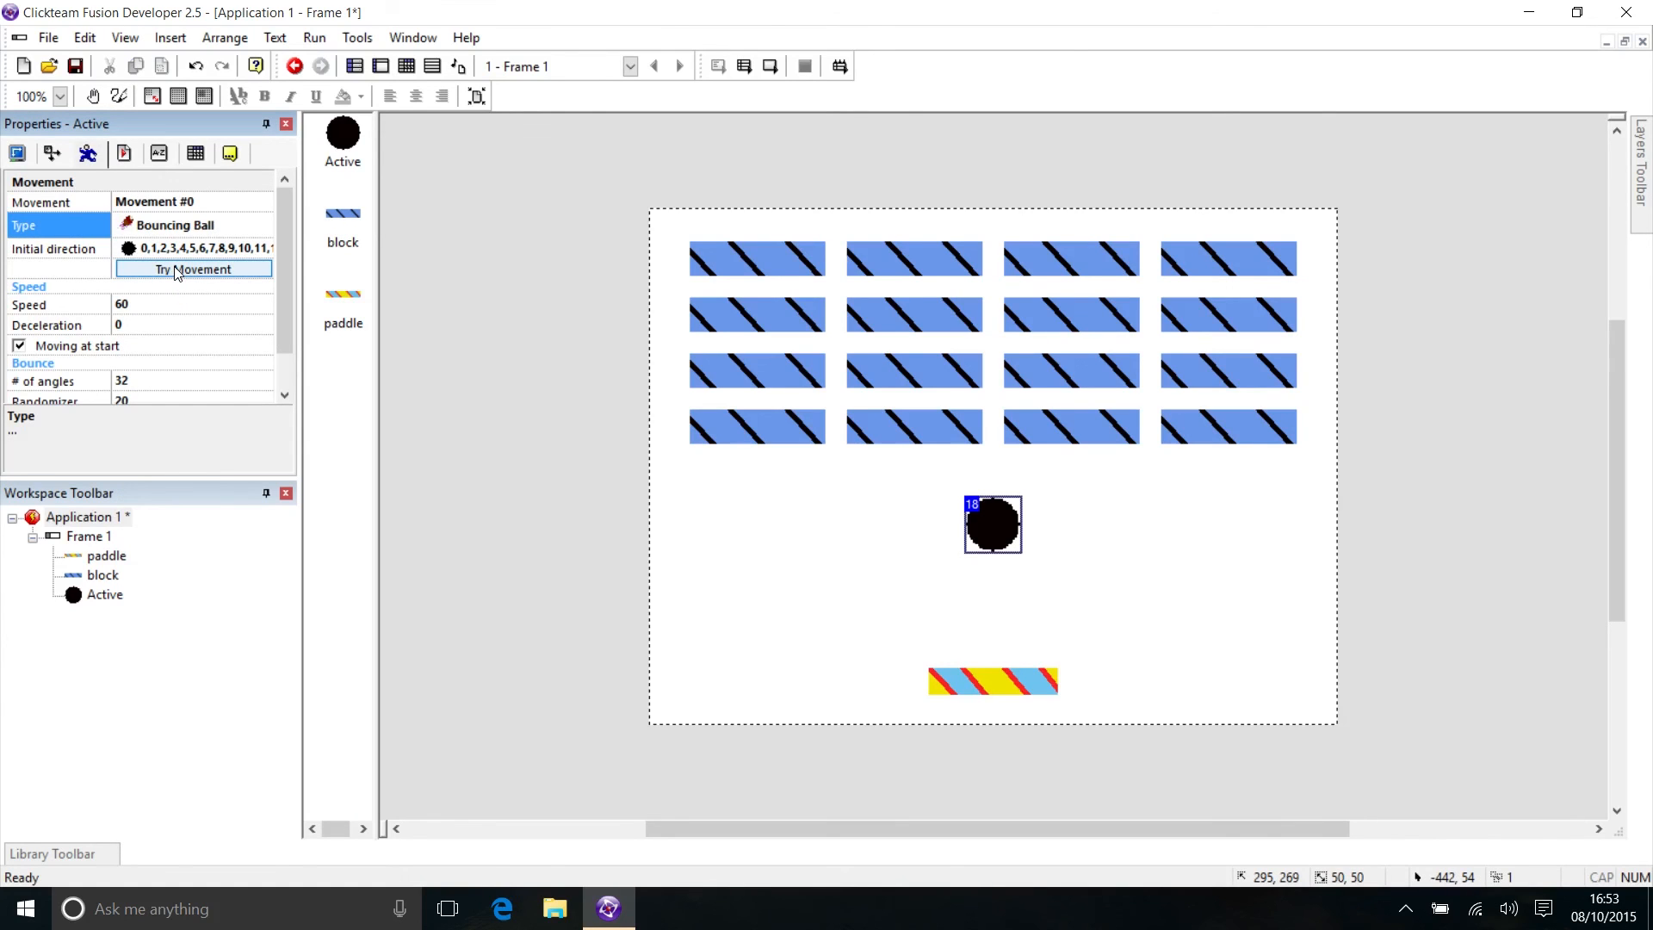
# Test the ball's bouncing movement twice with Try Movement, closing the preview each time
pyautogui.click(176, 271)
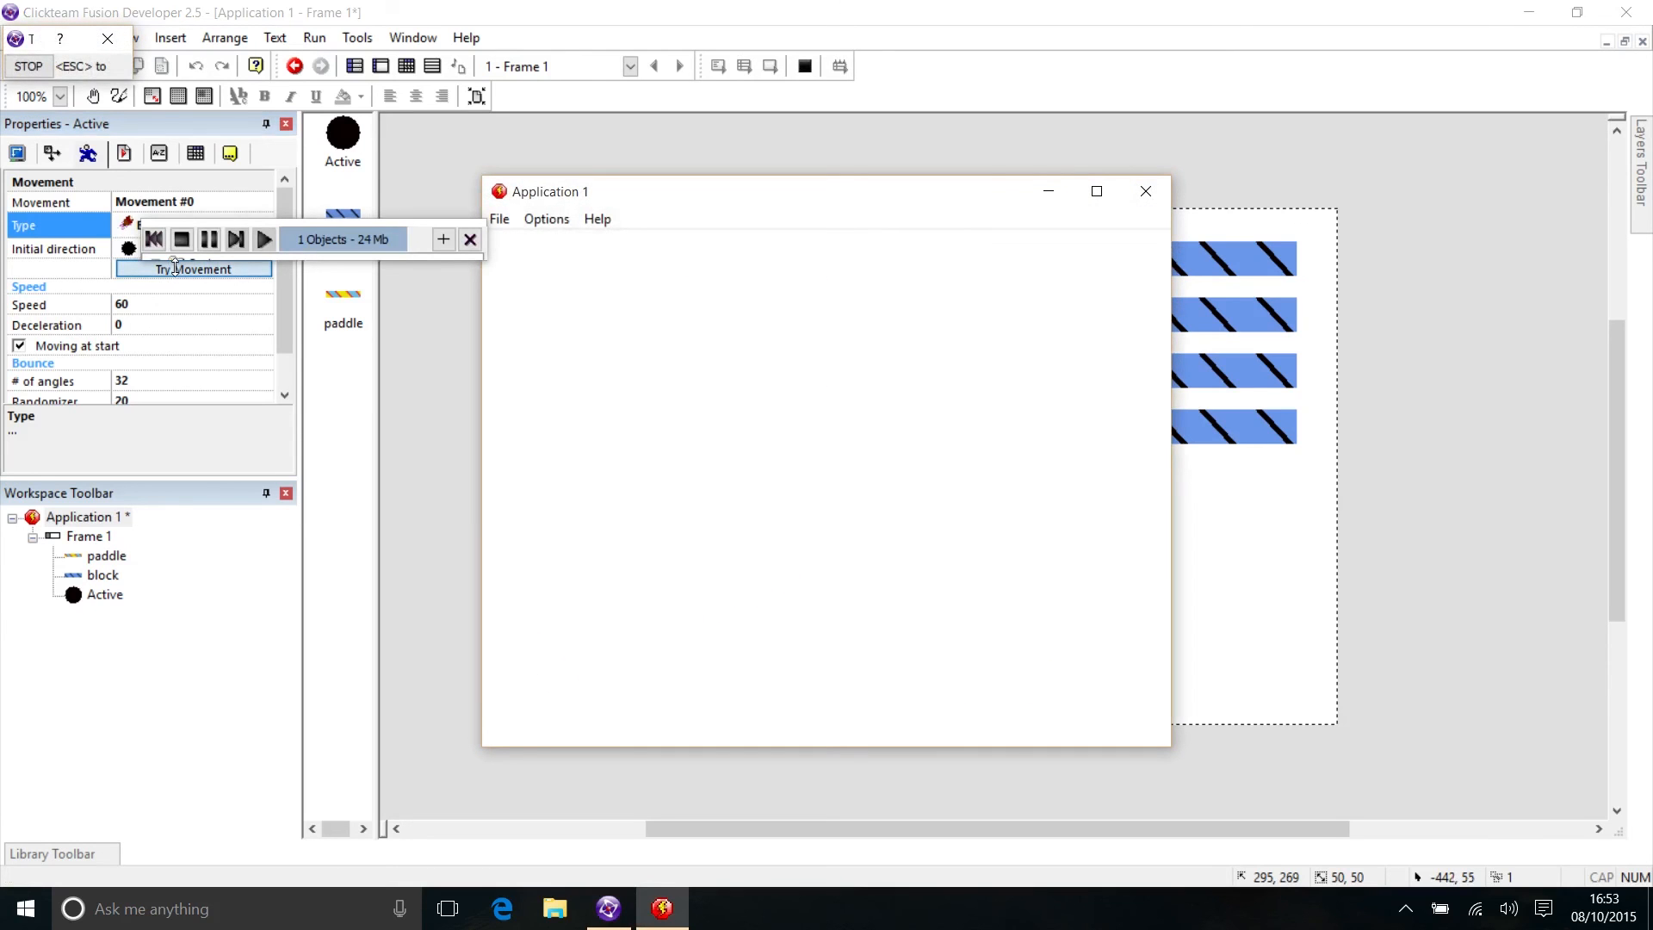
pyautogui.click(1146, 191)
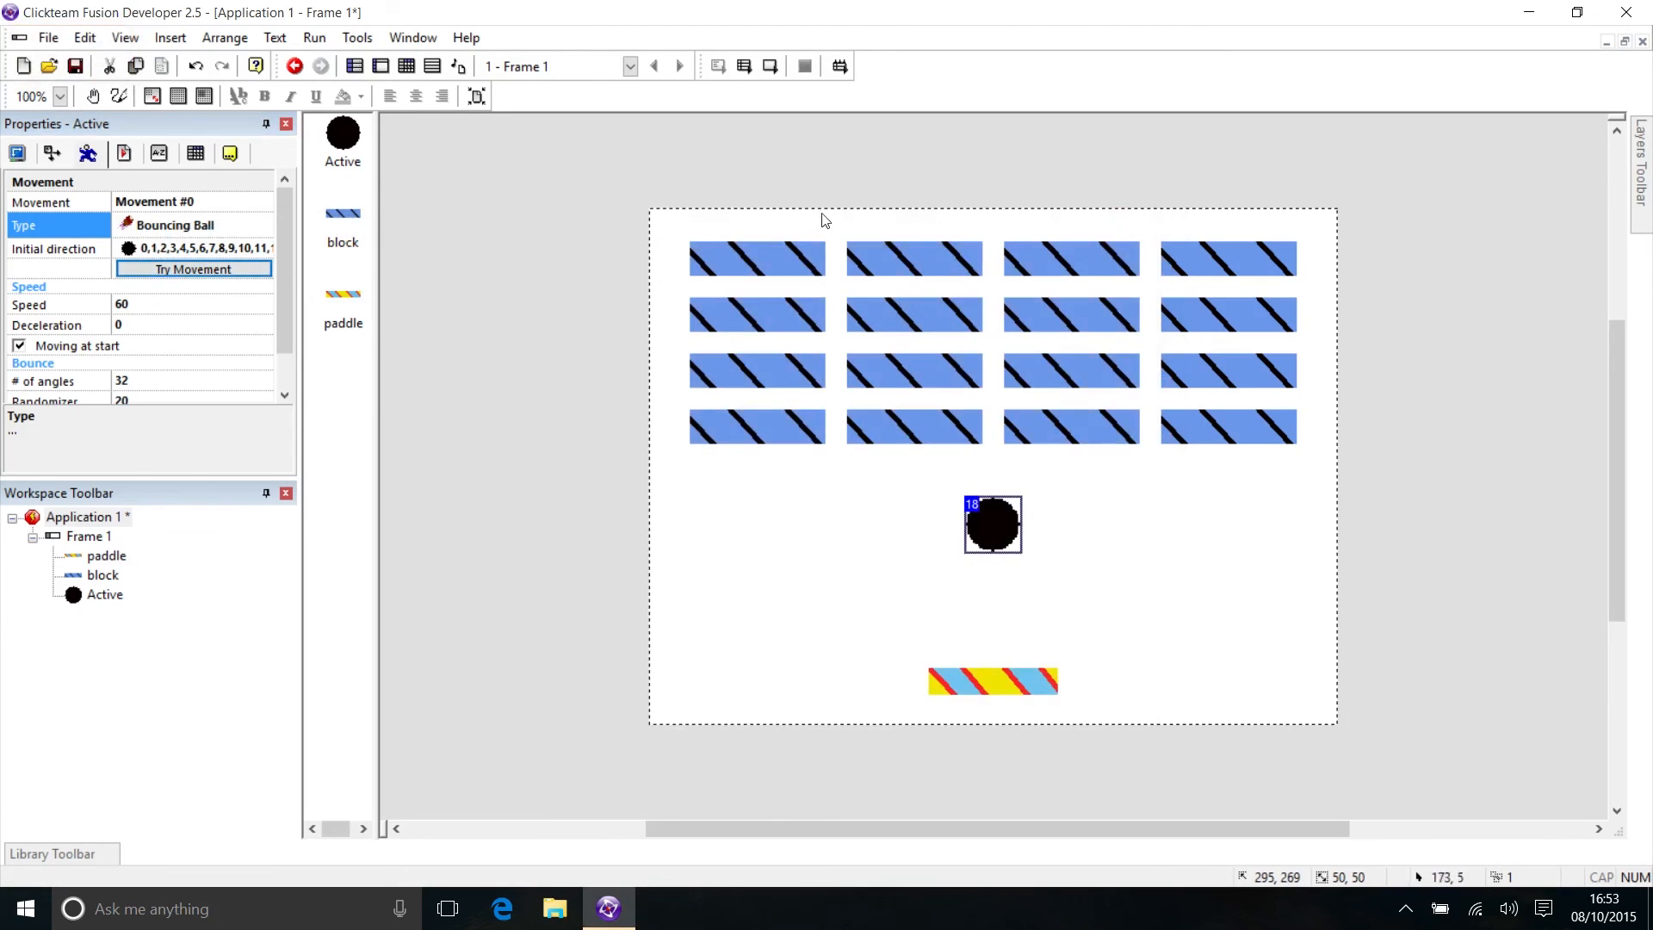
pyautogui.click(160, 269)
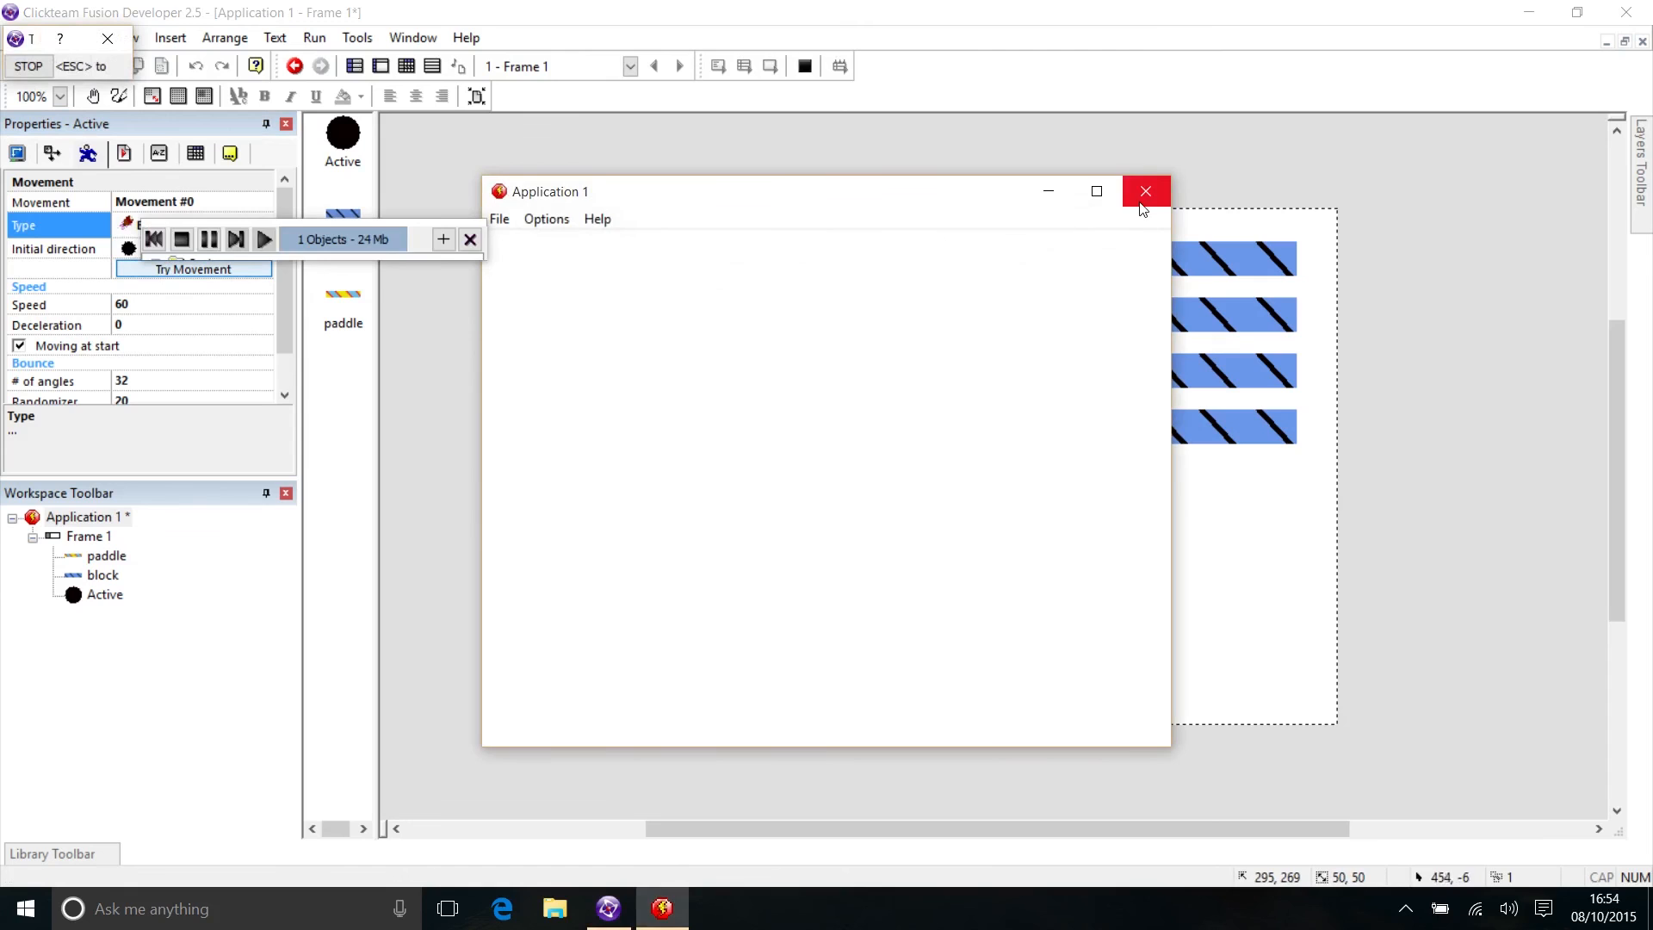
pyautogui.click(1146, 191)
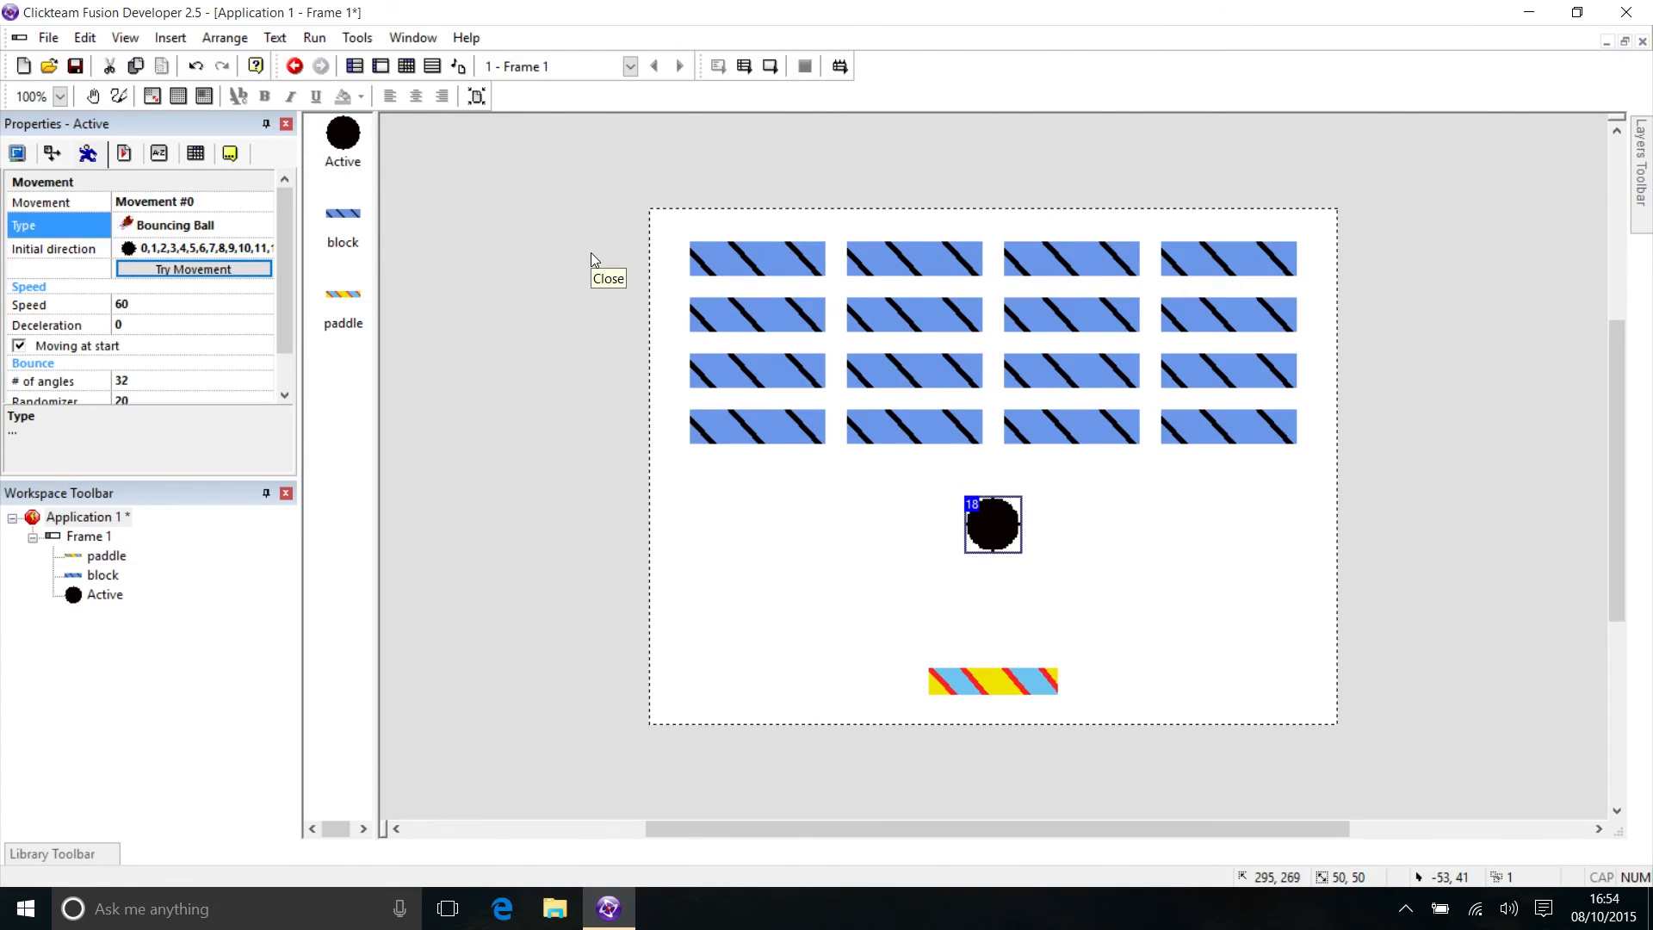
pyautogui.click(556, 319)
# Review the ball's movement settings, including the initial direction choices and the number of bounce angles
pyautogui.click(1000, 527)
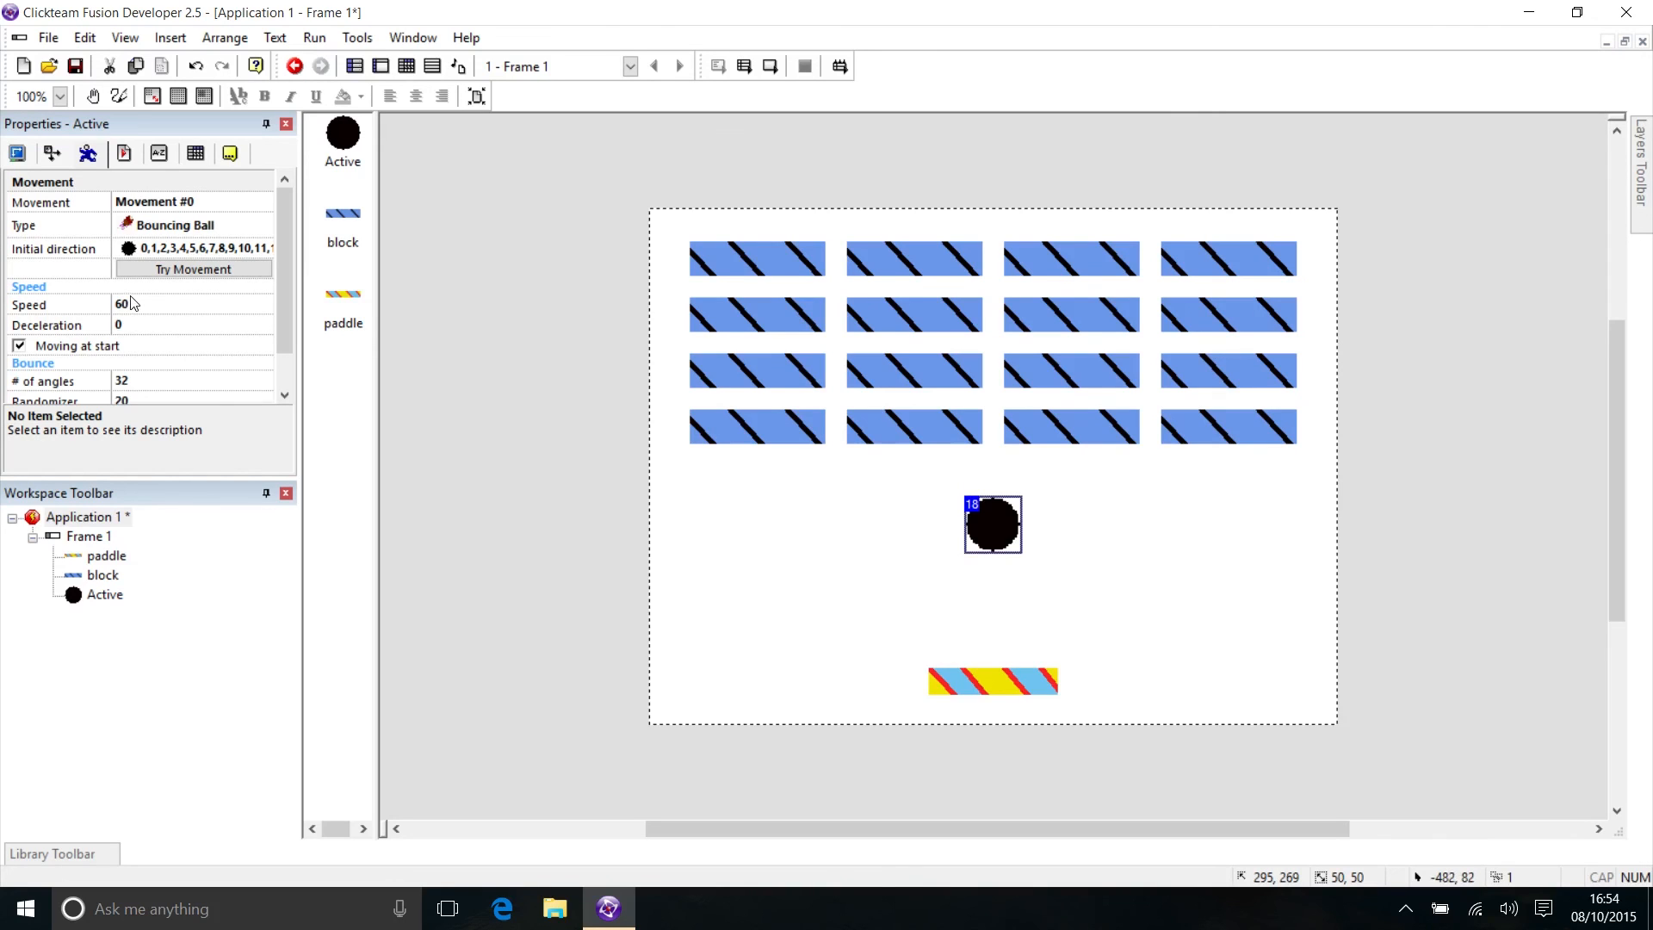
pyautogui.moveTo(280, 303); pyautogui.dragTo(277, 349)
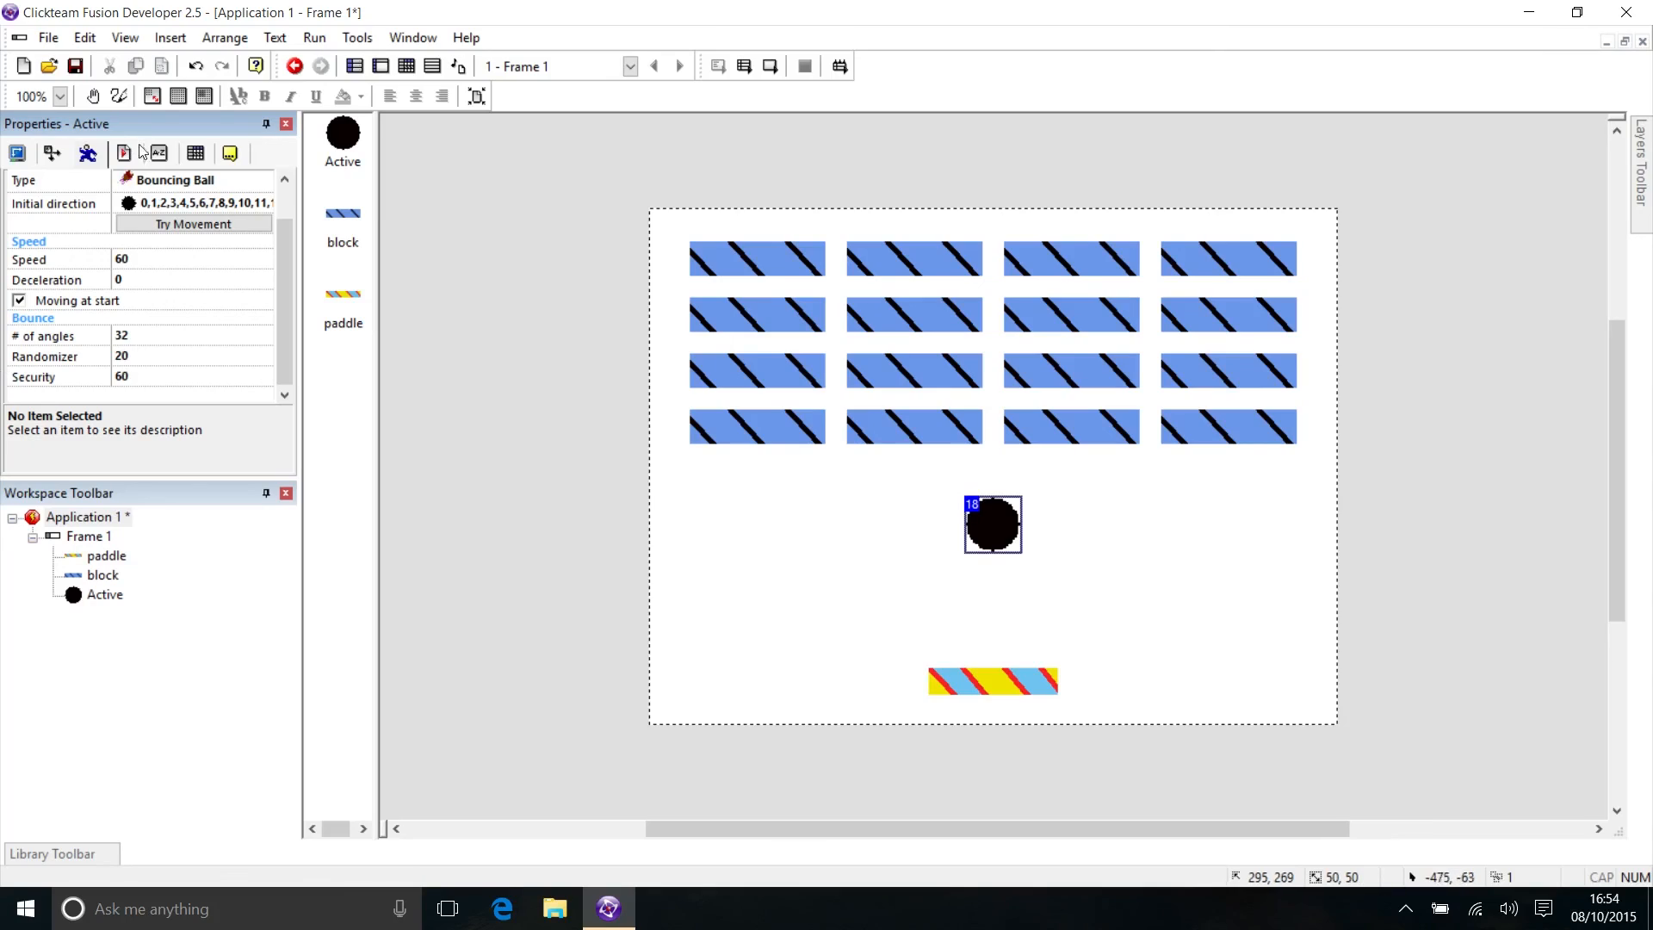
pyautogui.click(179, 204)
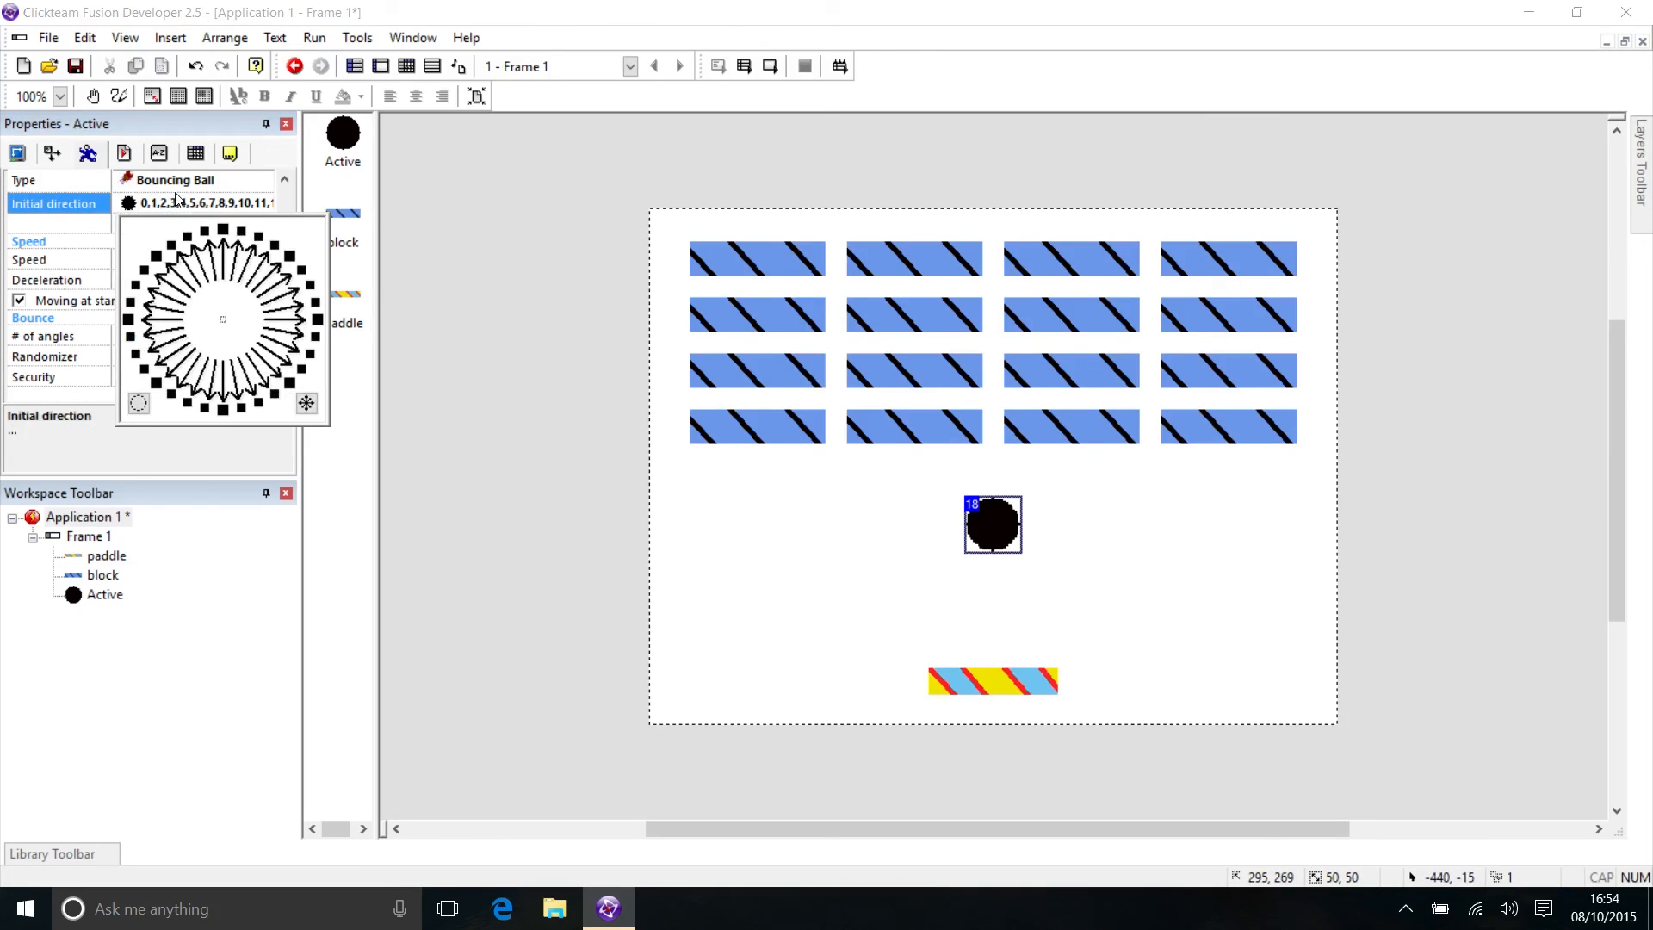
pyautogui.click(70, 224)
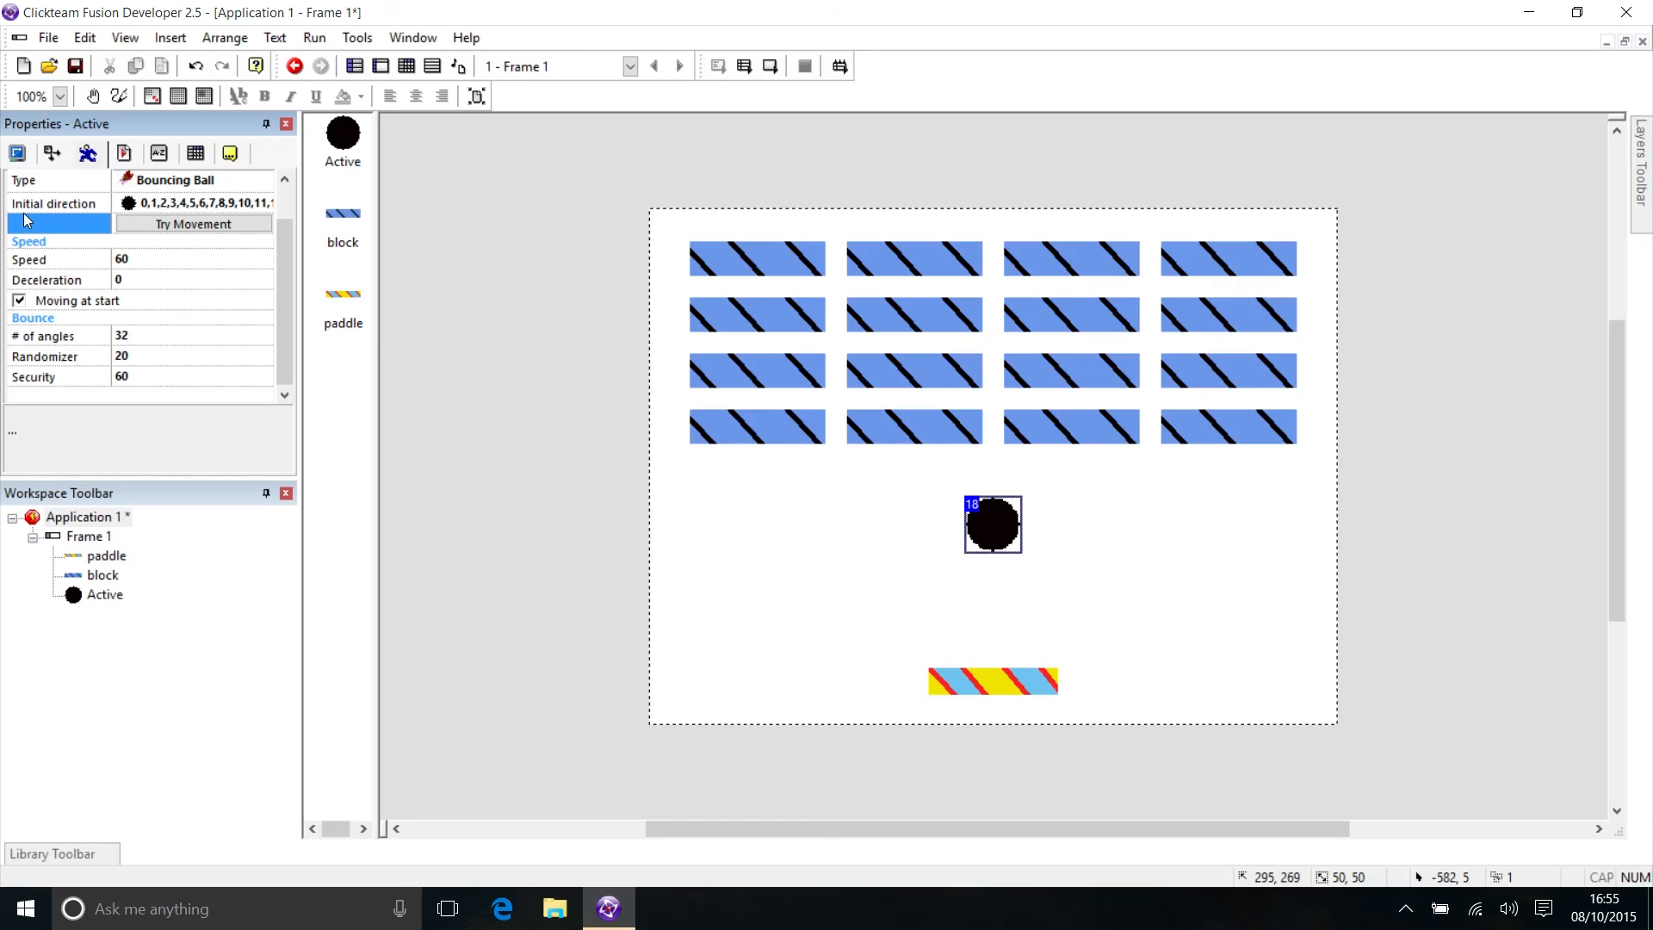
pyautogui.click(136, 338)
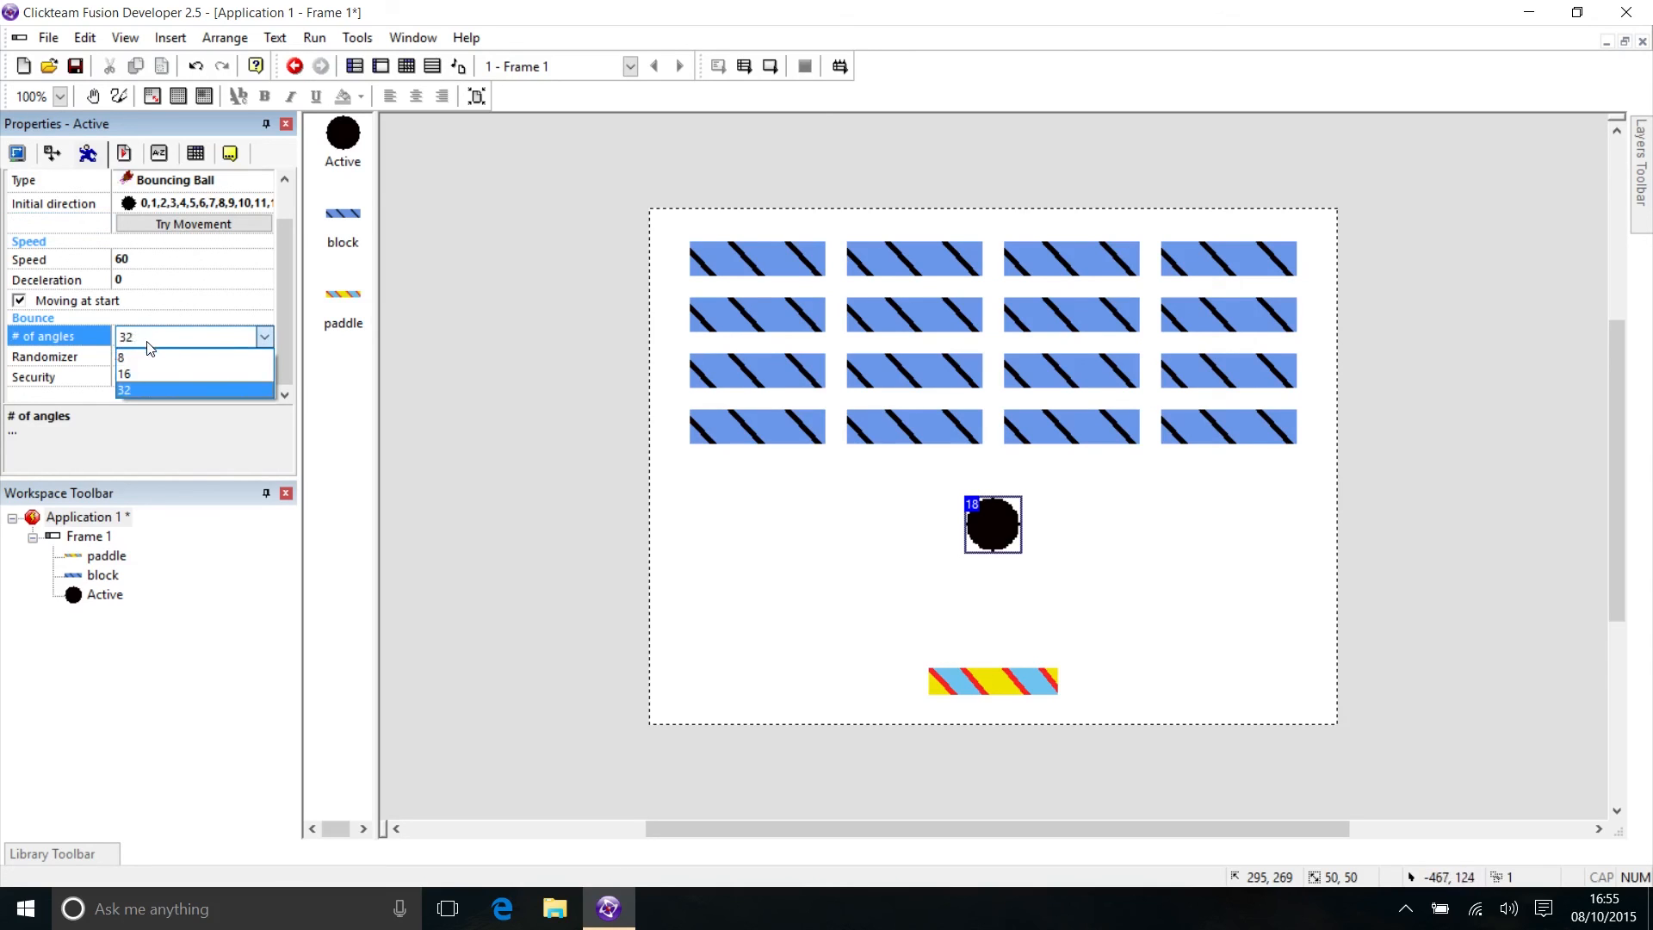
pyautogui.click(151, 341)
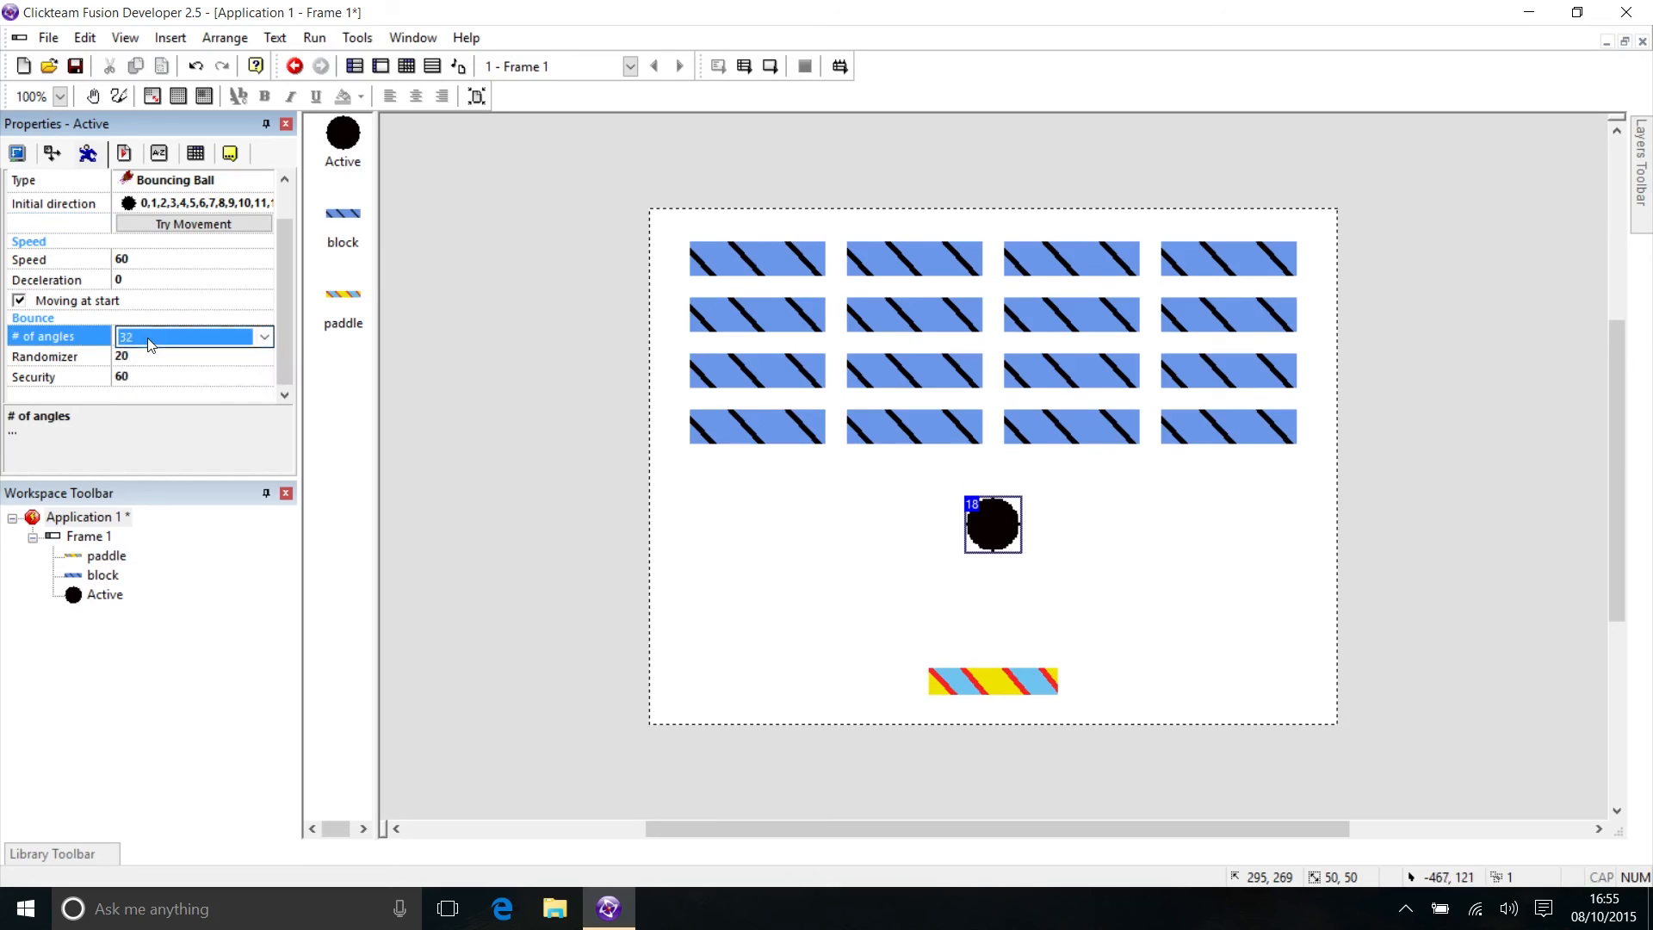
pyautogui.click(718, 506)
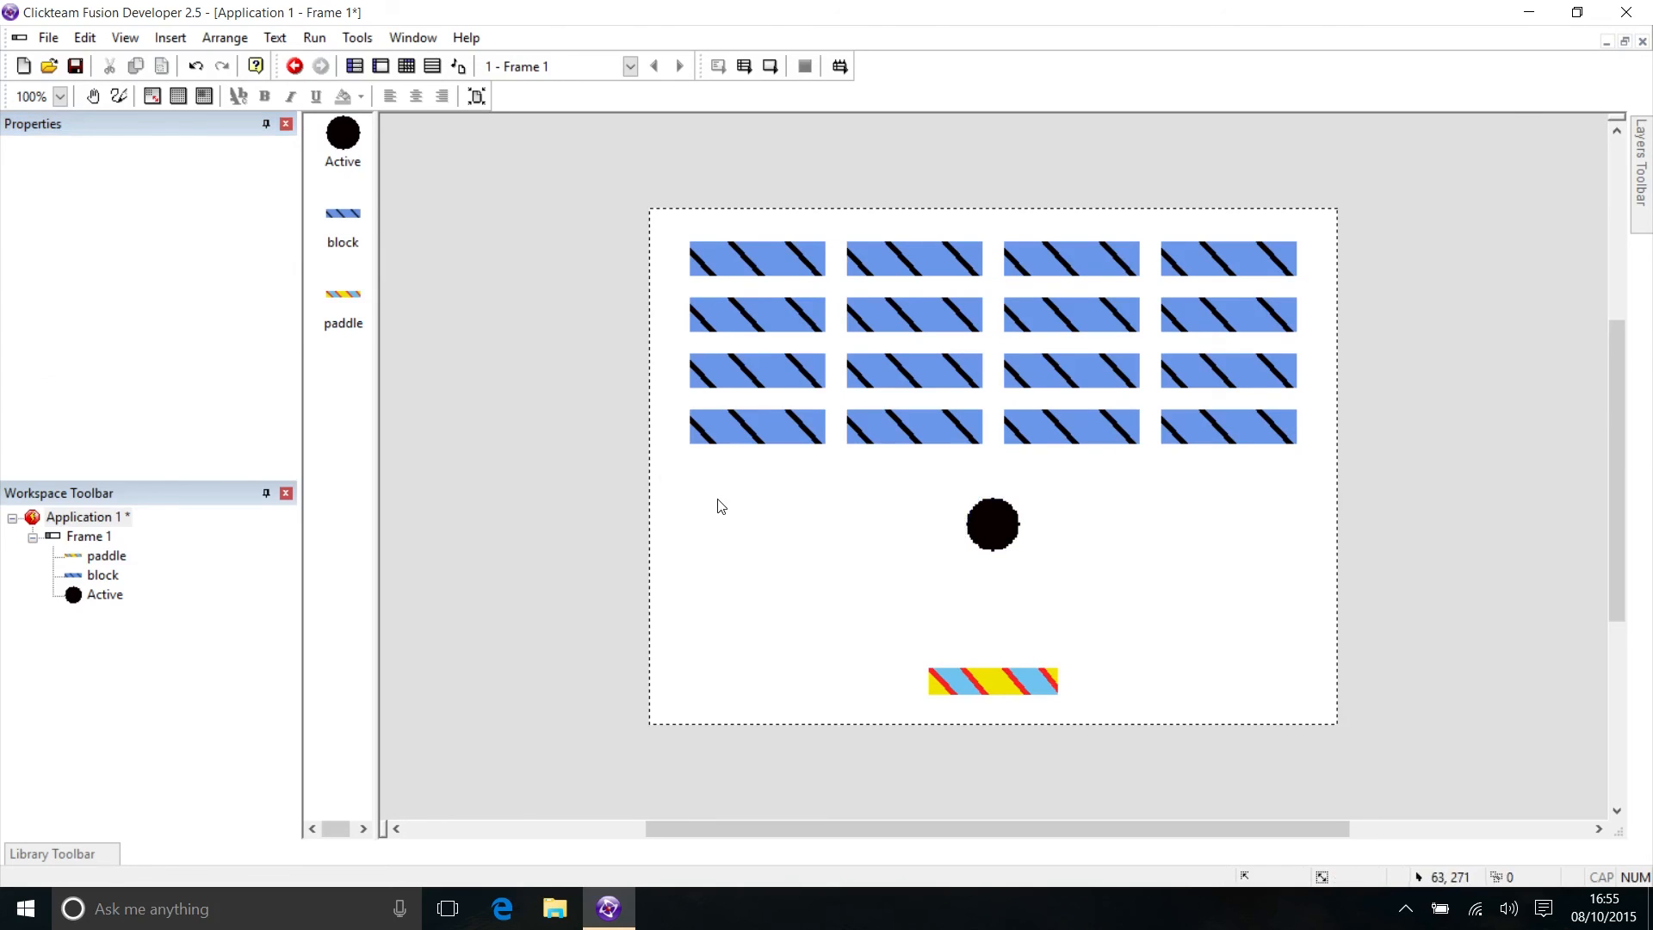
# Set the movement type of the paddle to Eight Directions
pyautogui.click(967, 685)
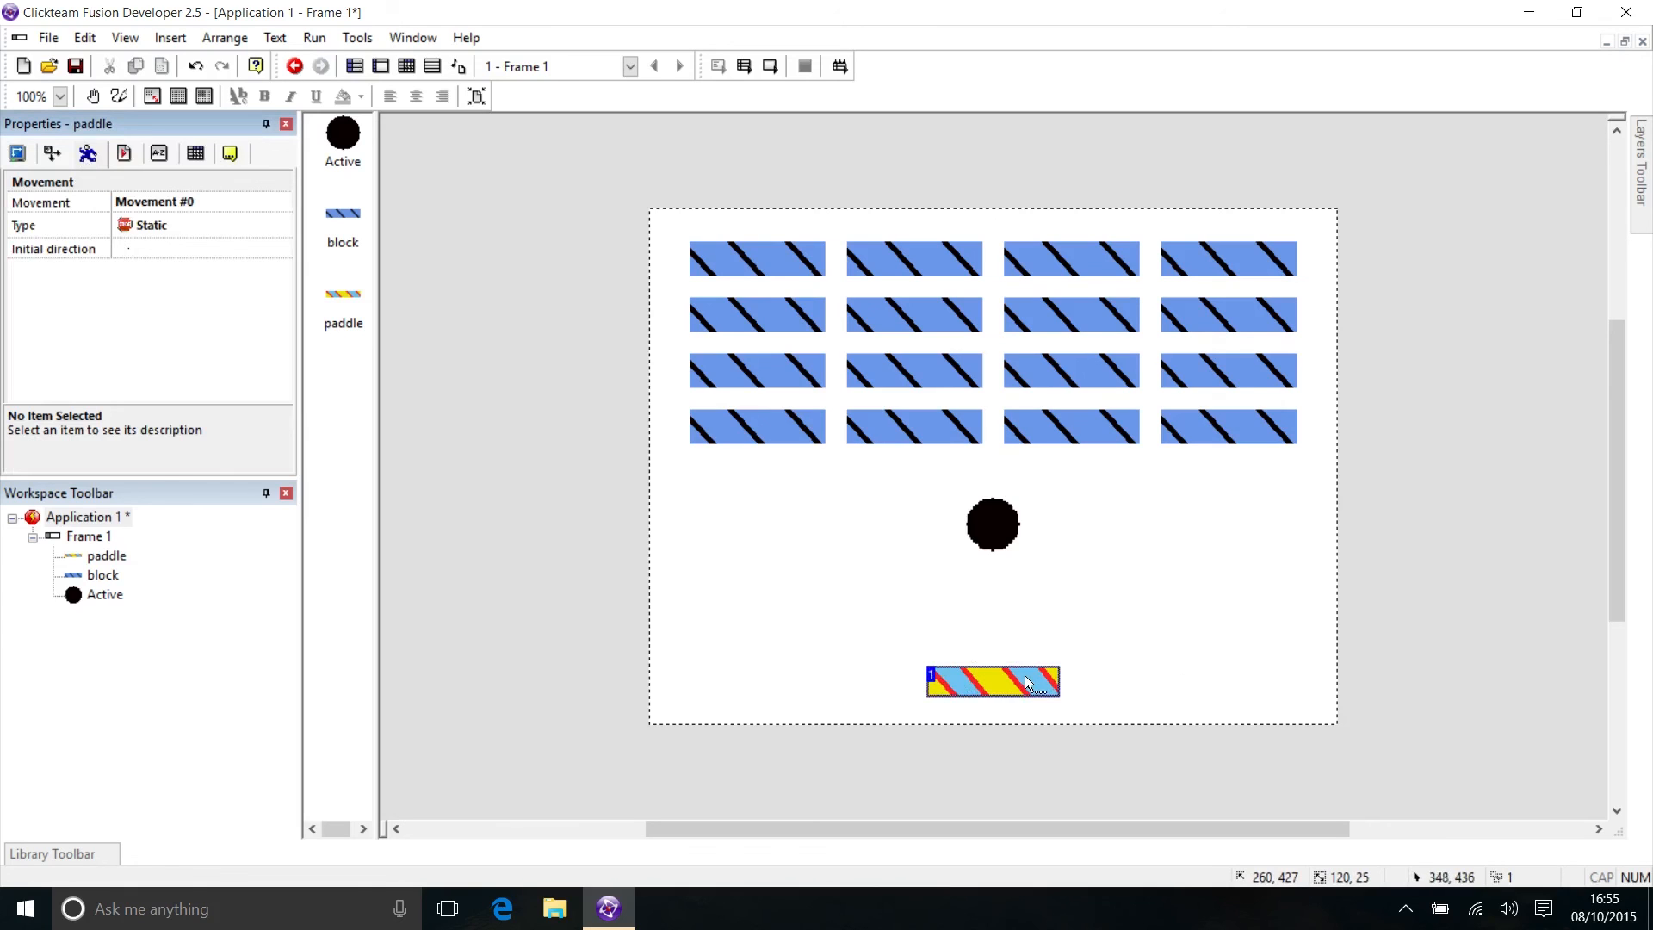
pyautogui.click(161, 225)
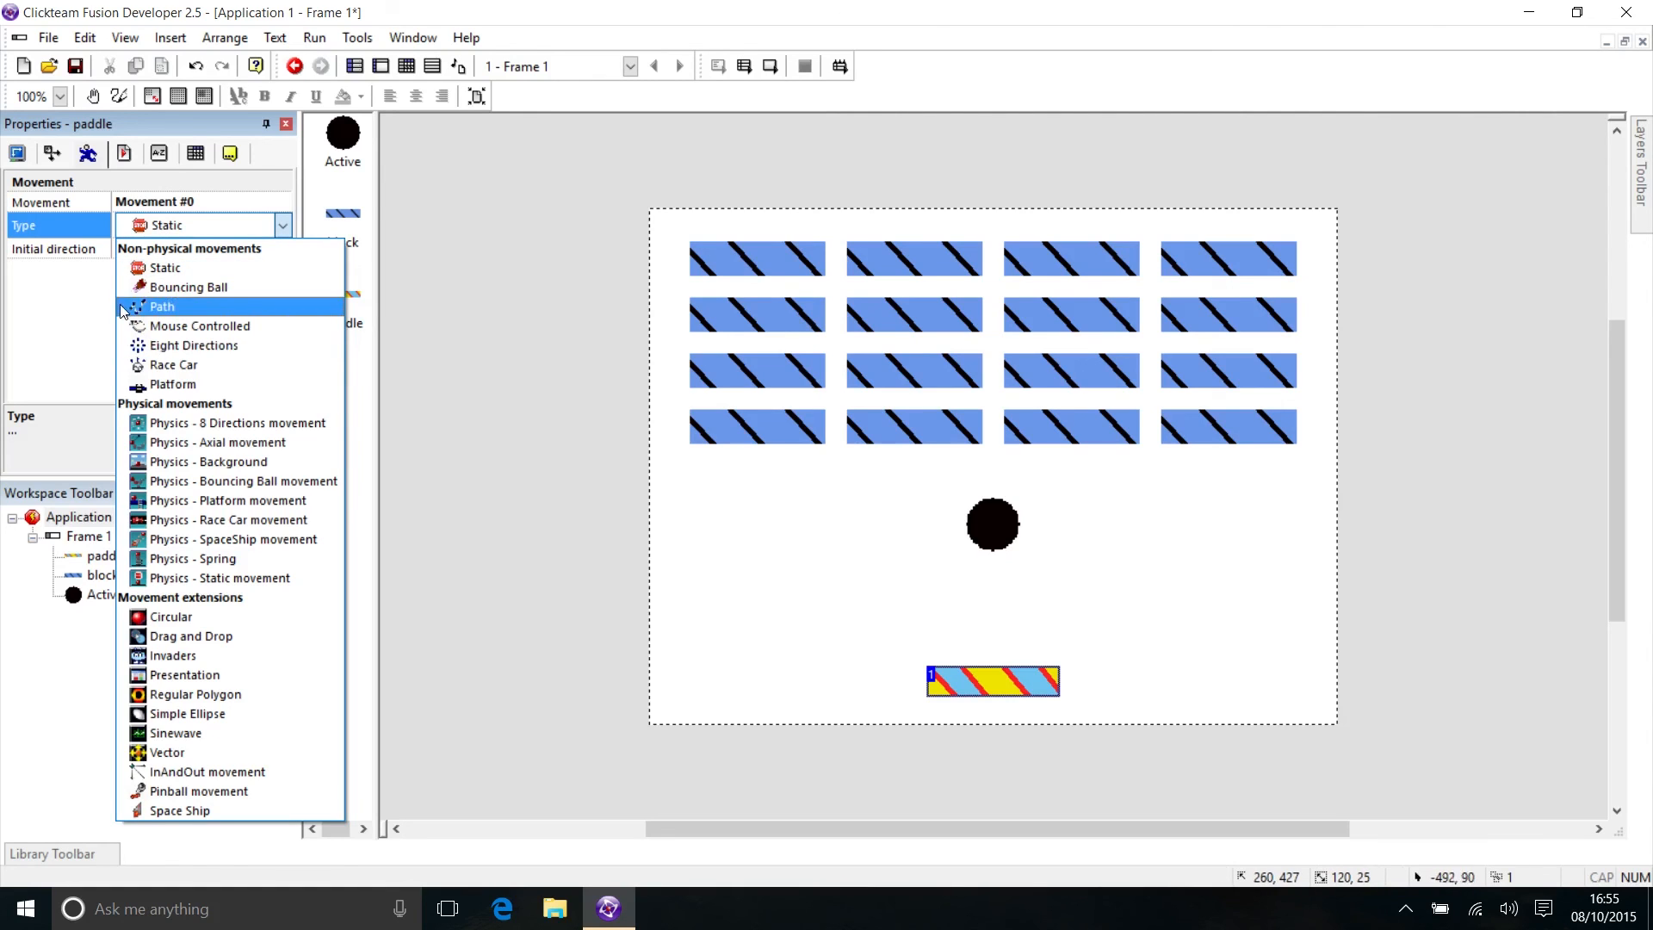
pyautogui.click(177, 344)
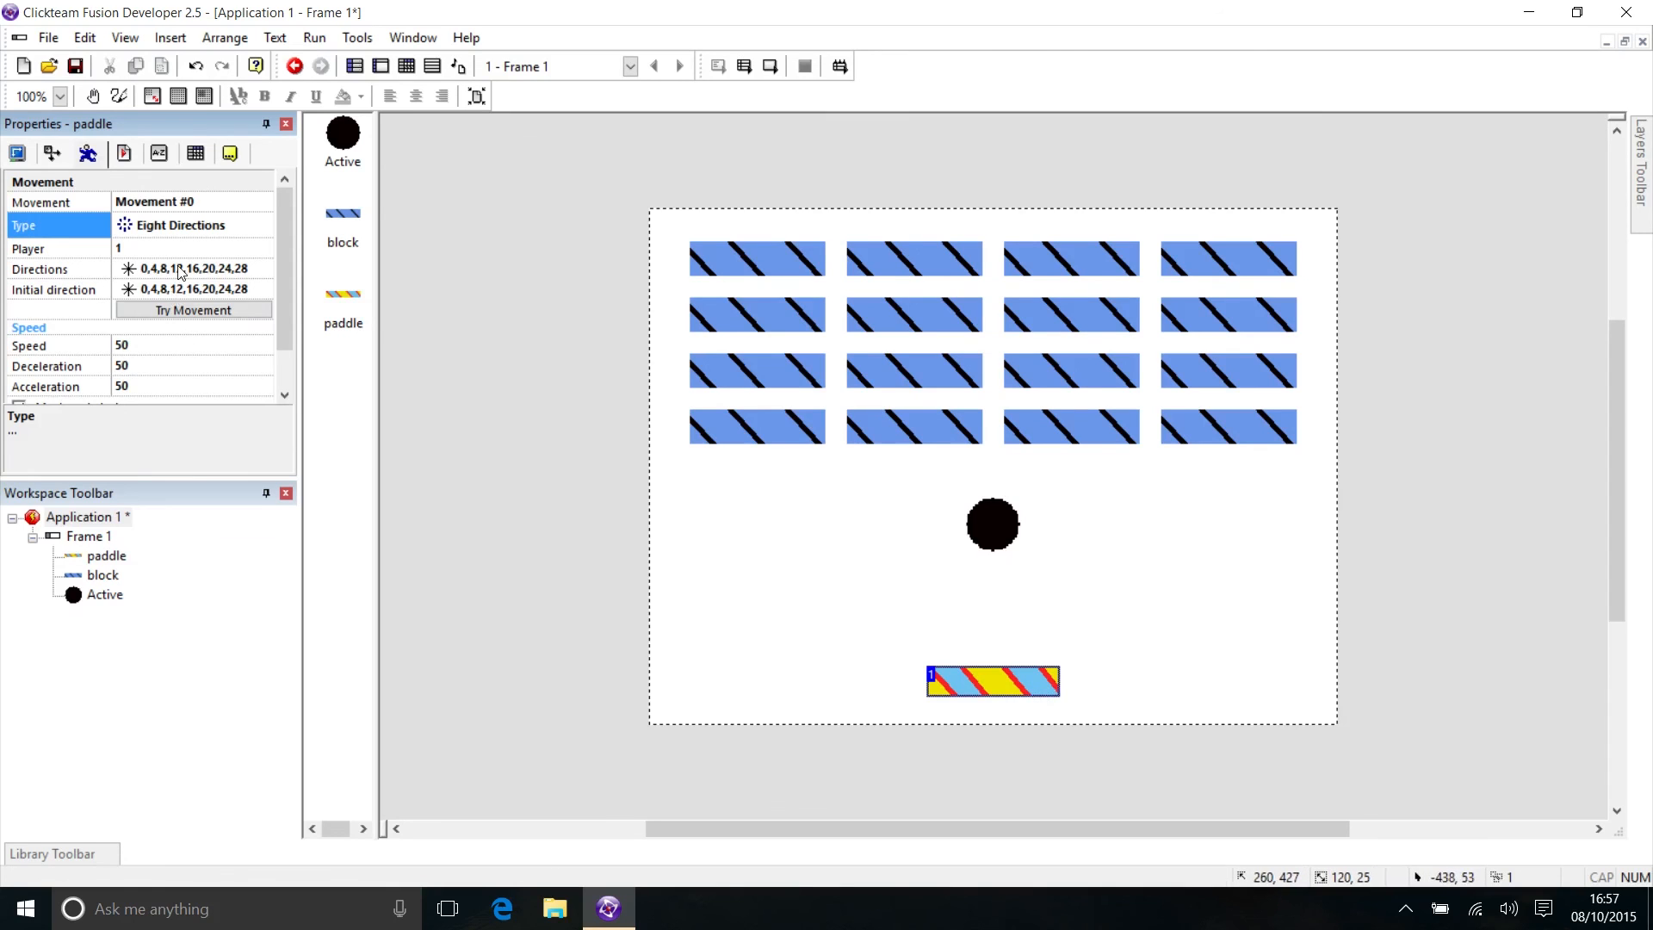
# Clear all of the paddle's allowed directions and enable only left and right (0, 16)
pyautogui.click(151, 274)
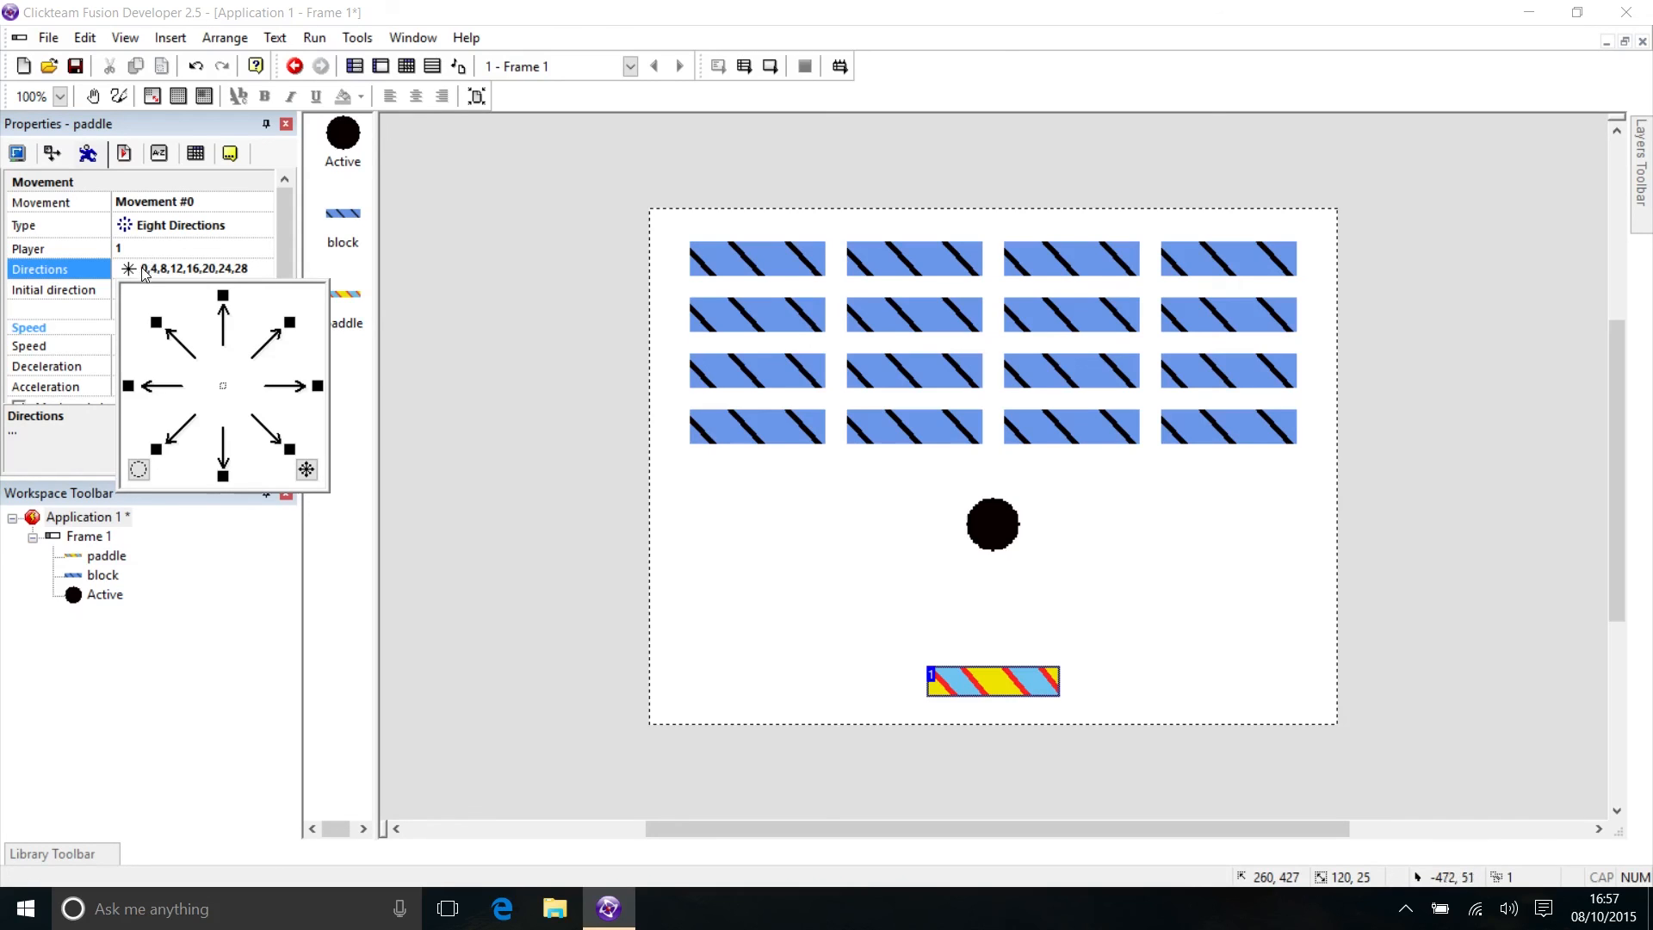
pyautogui.click(139, 470)
pyautogui.click(128, 386)
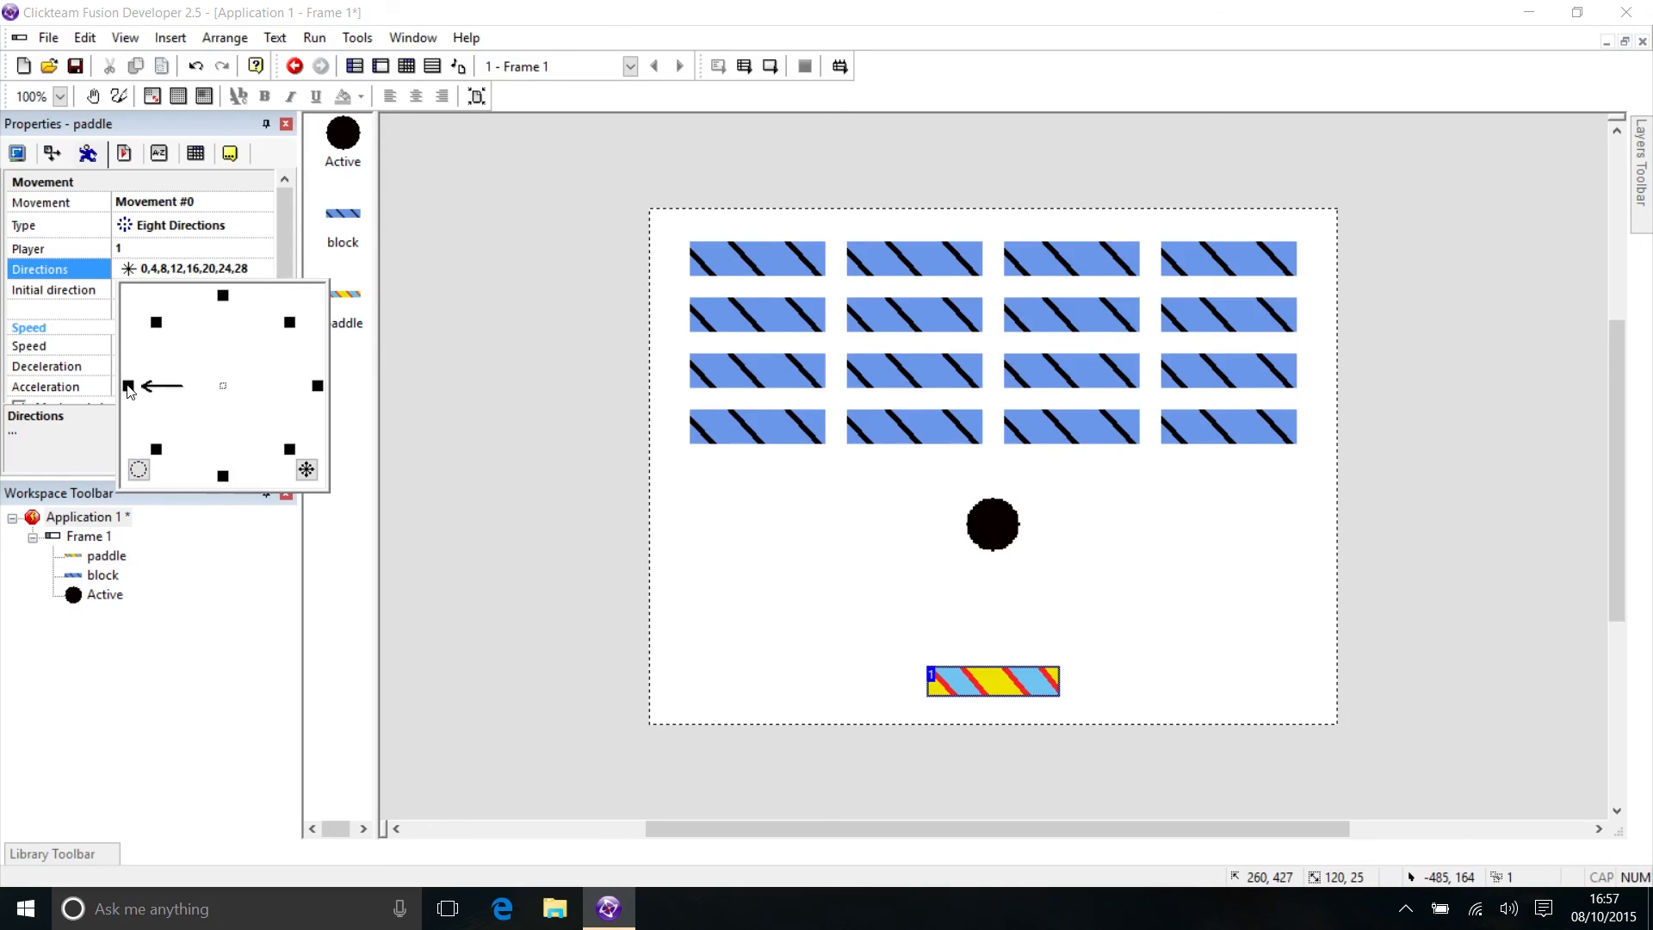
pyautogui.click(318, 386)
pyautogui.click(72, 437)
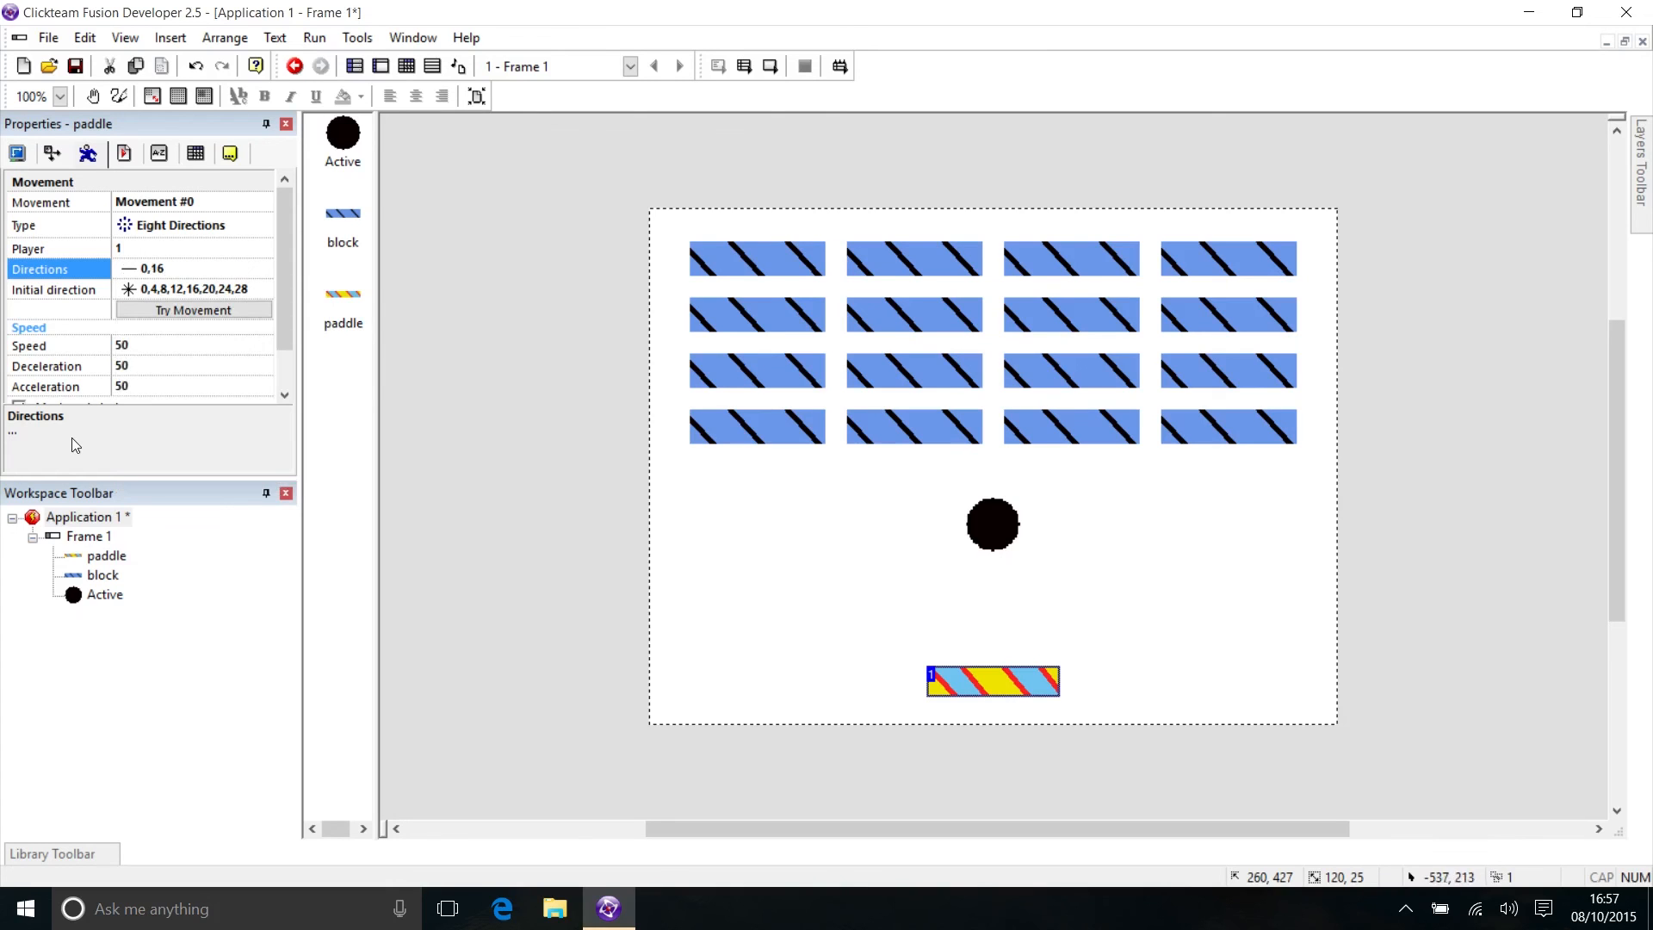
# Check the paddle's initial direction choices and test its left and right movement with Try Movement, closing the preview at the end
pyautogui.click(196, 292)
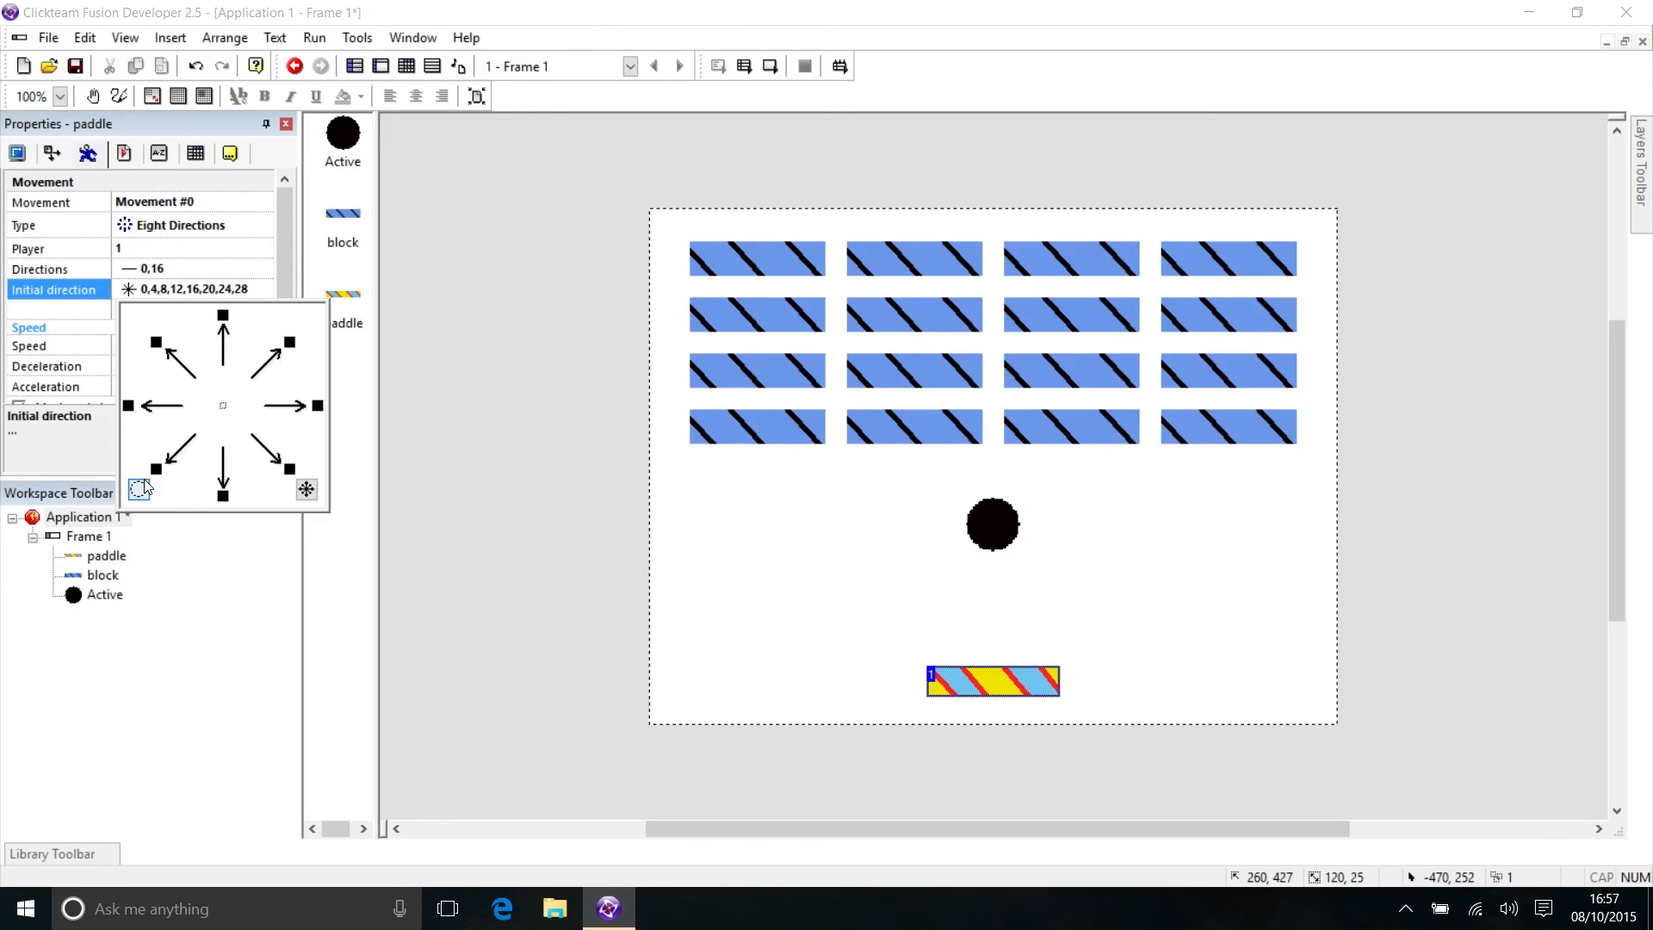
pyautogui.click(48, 453)
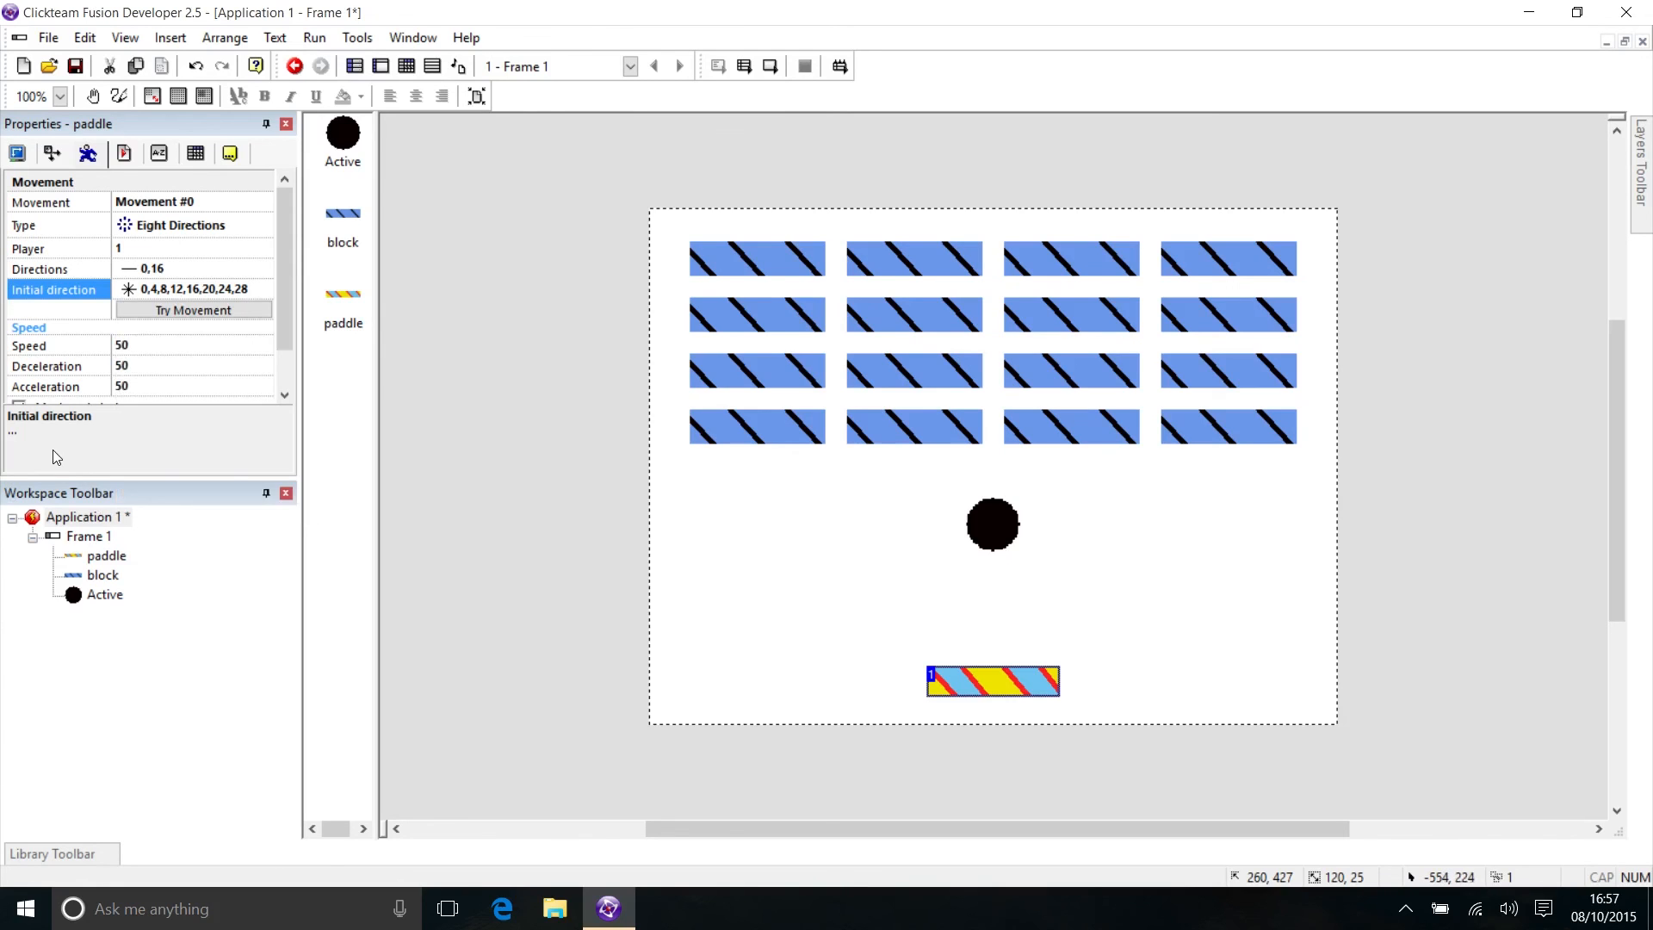
pyautogui.scroll(-2, 142, 331)
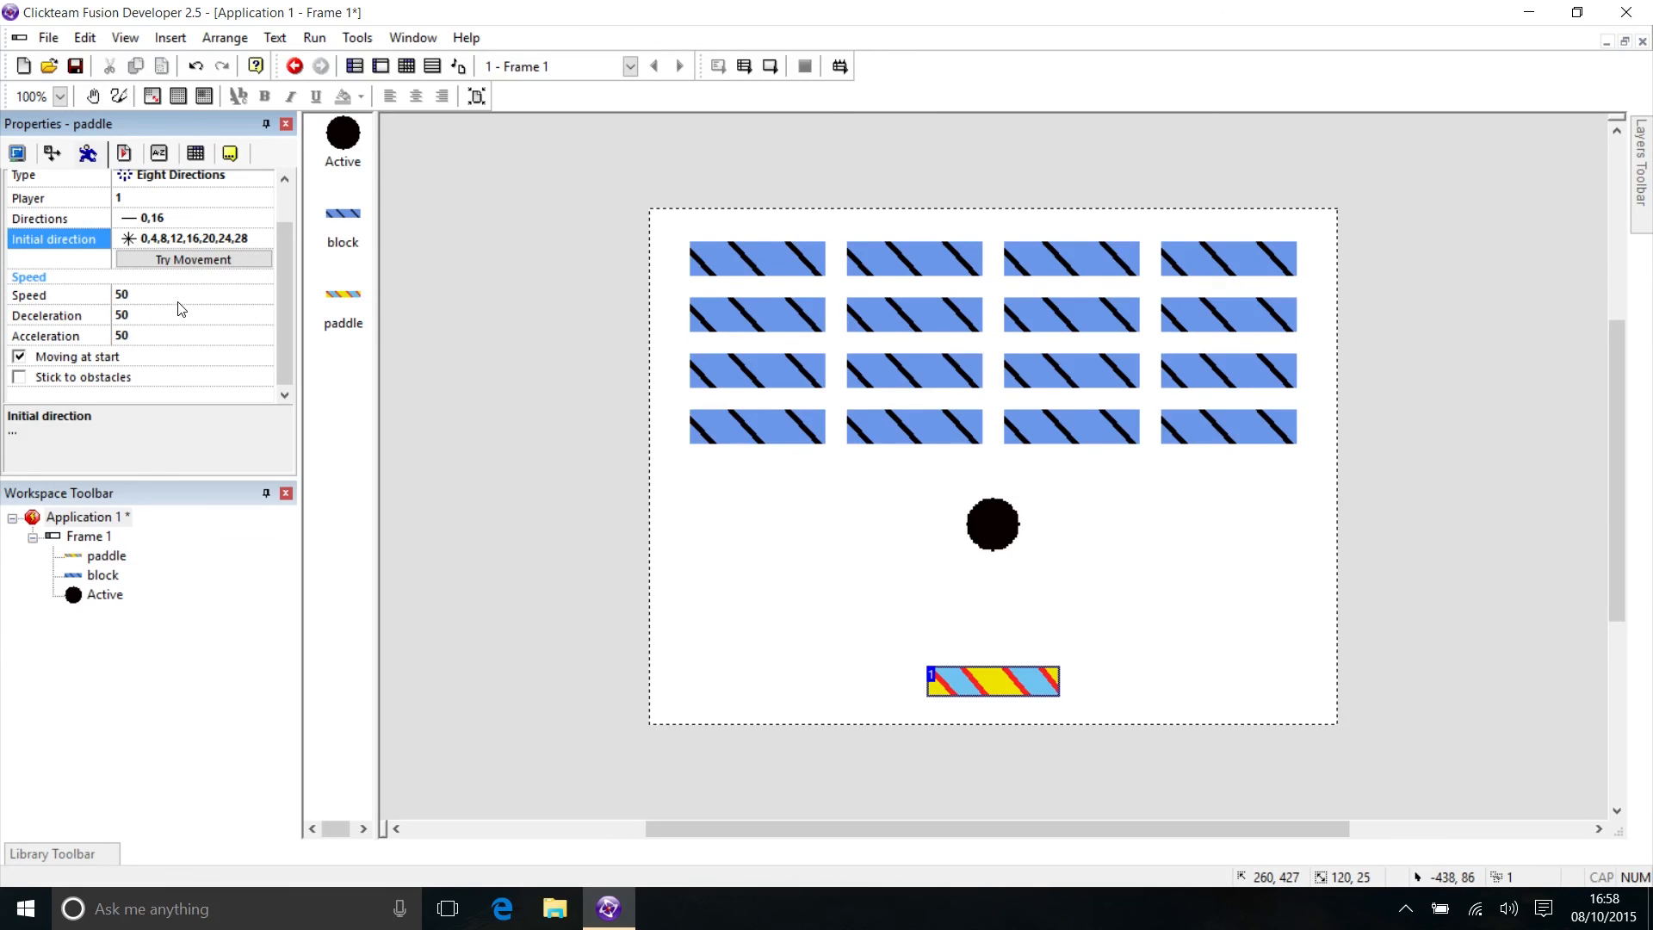
pyautogui.click(185, 261)
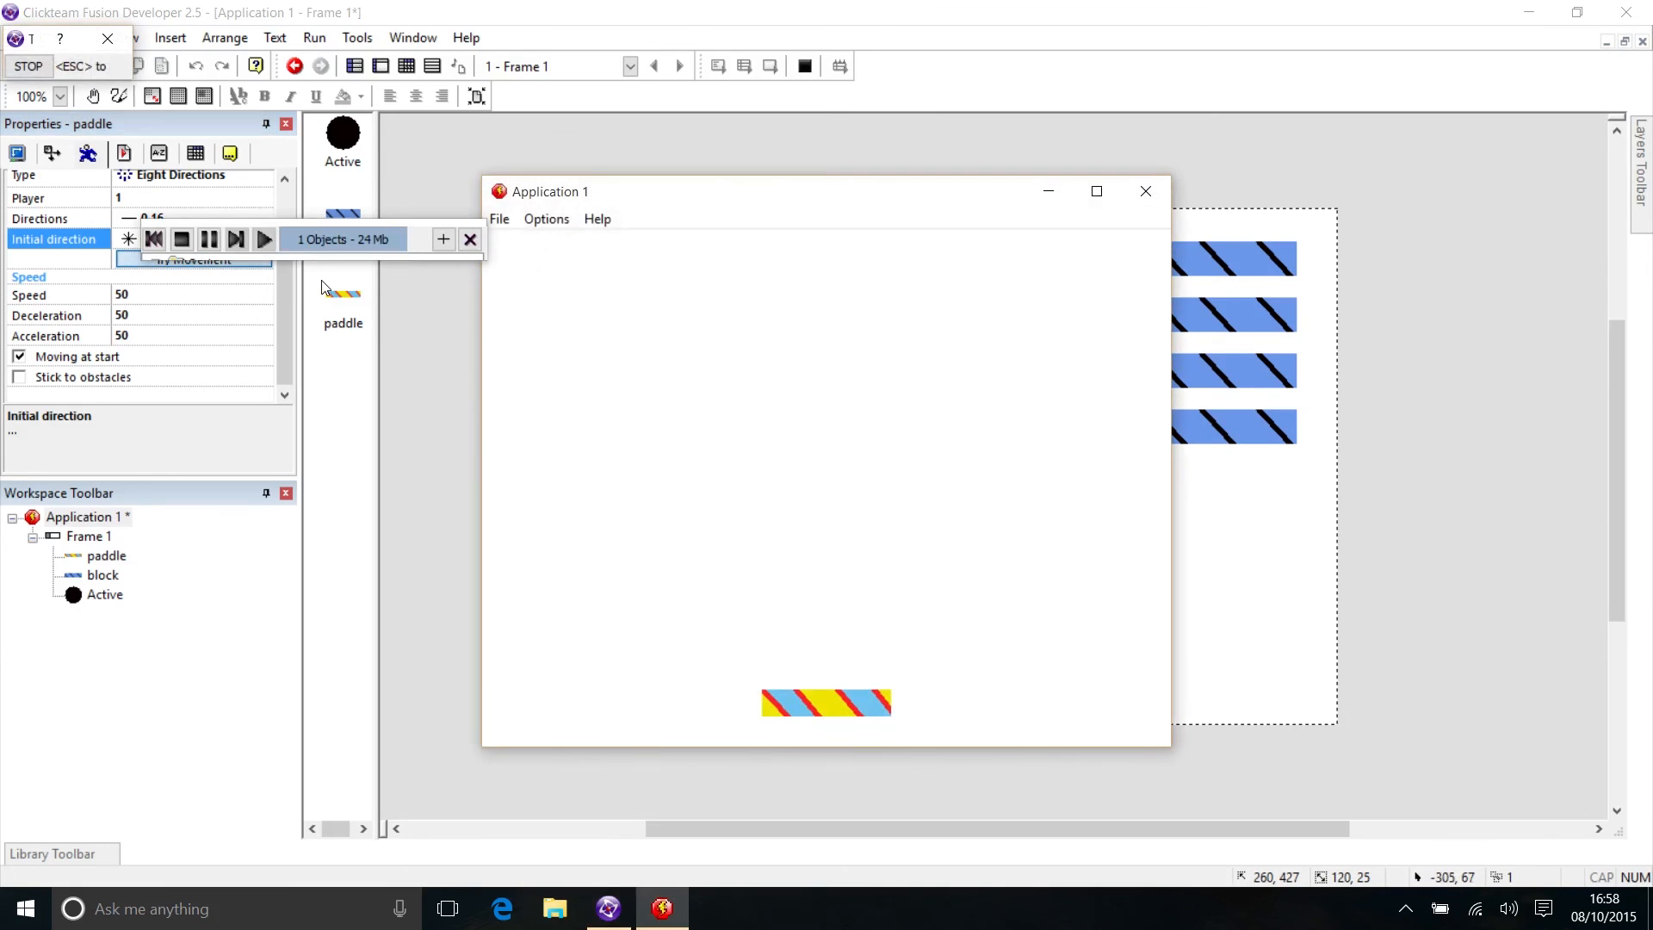
pyautogui.press('Left')
pyautogui.press('Right')
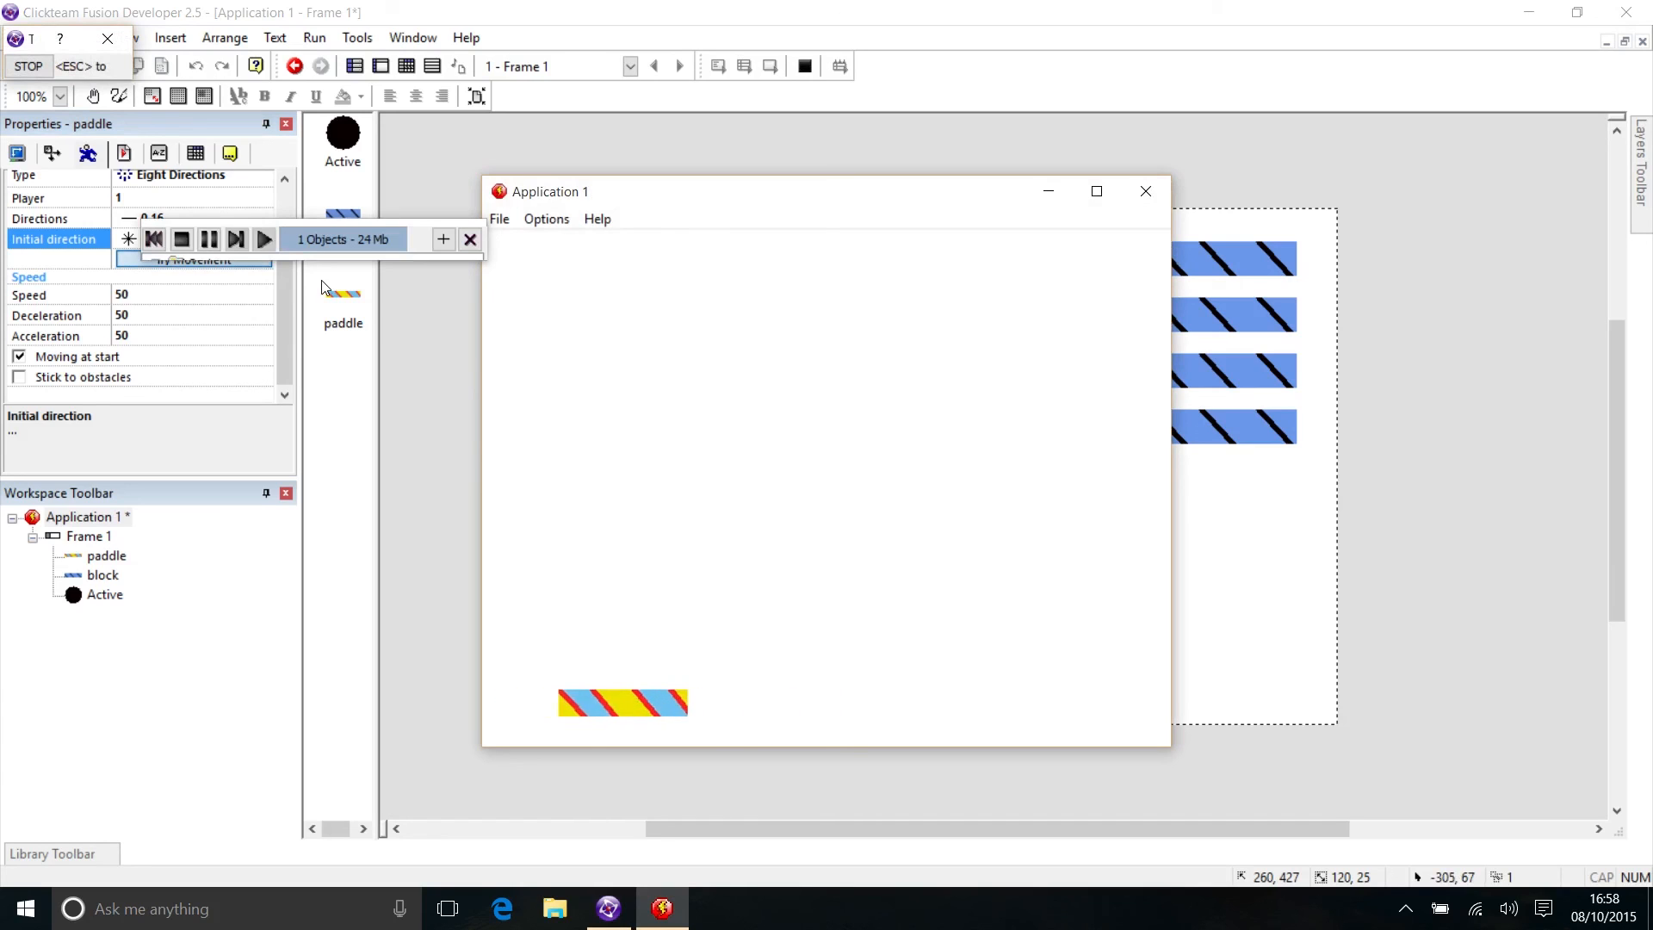
pyautogui.press('Right')
pyautogui.press('Left')
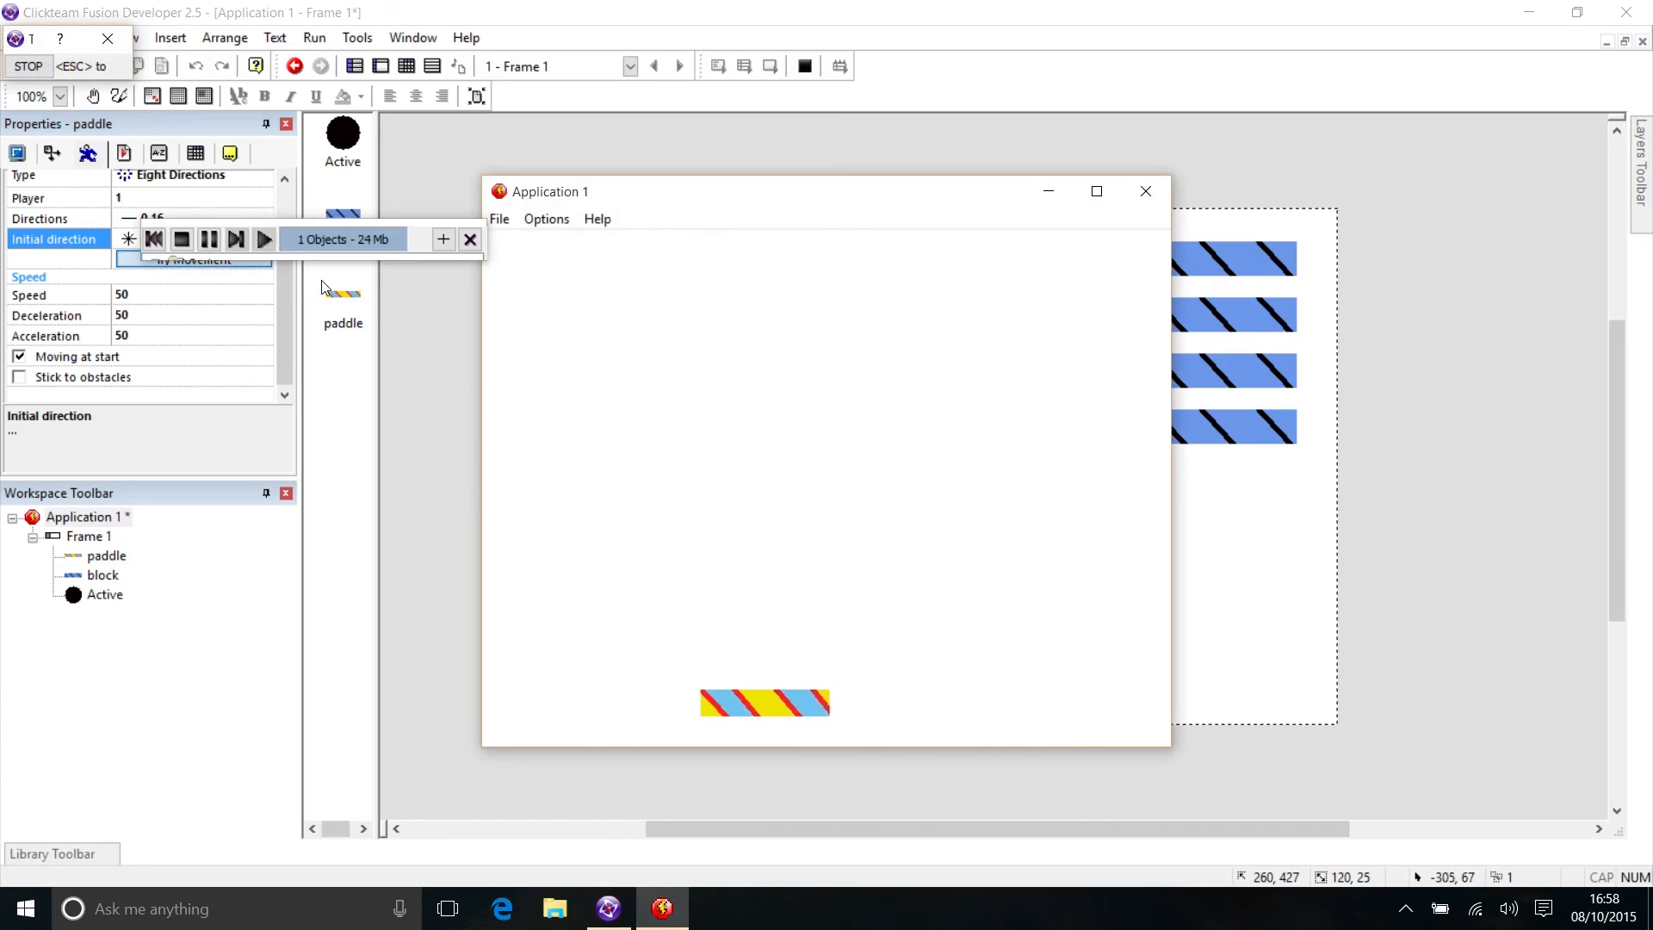
pyautogui.press('Right')
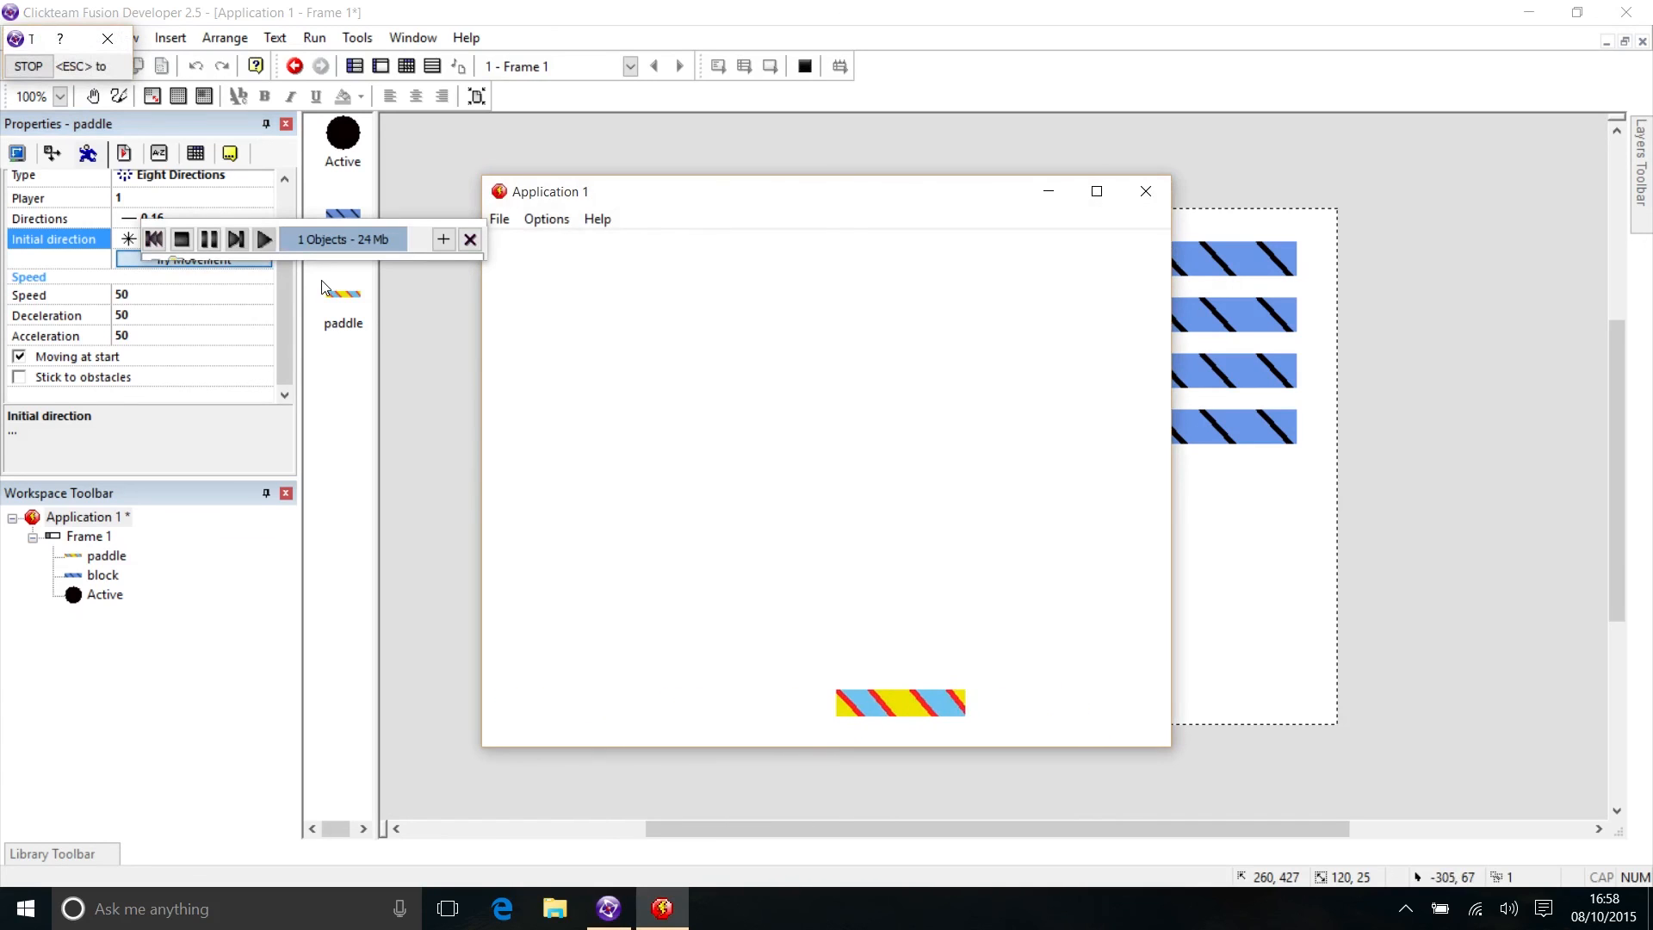
pyautogui.press('Right')
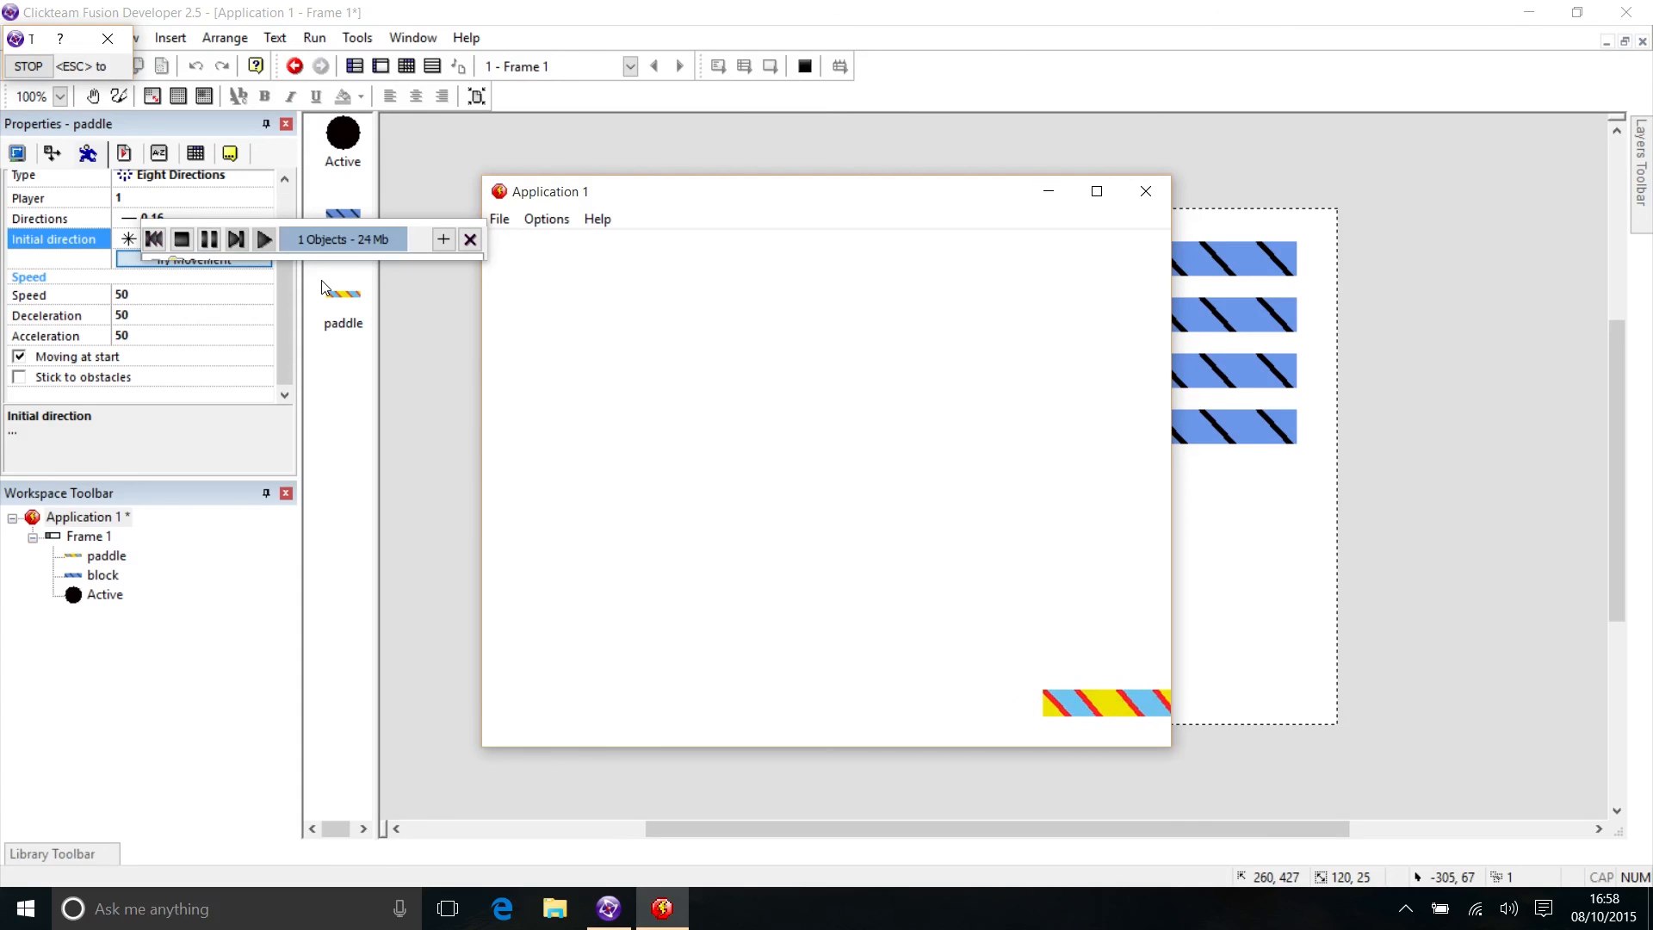
pyautogui.press('Left')
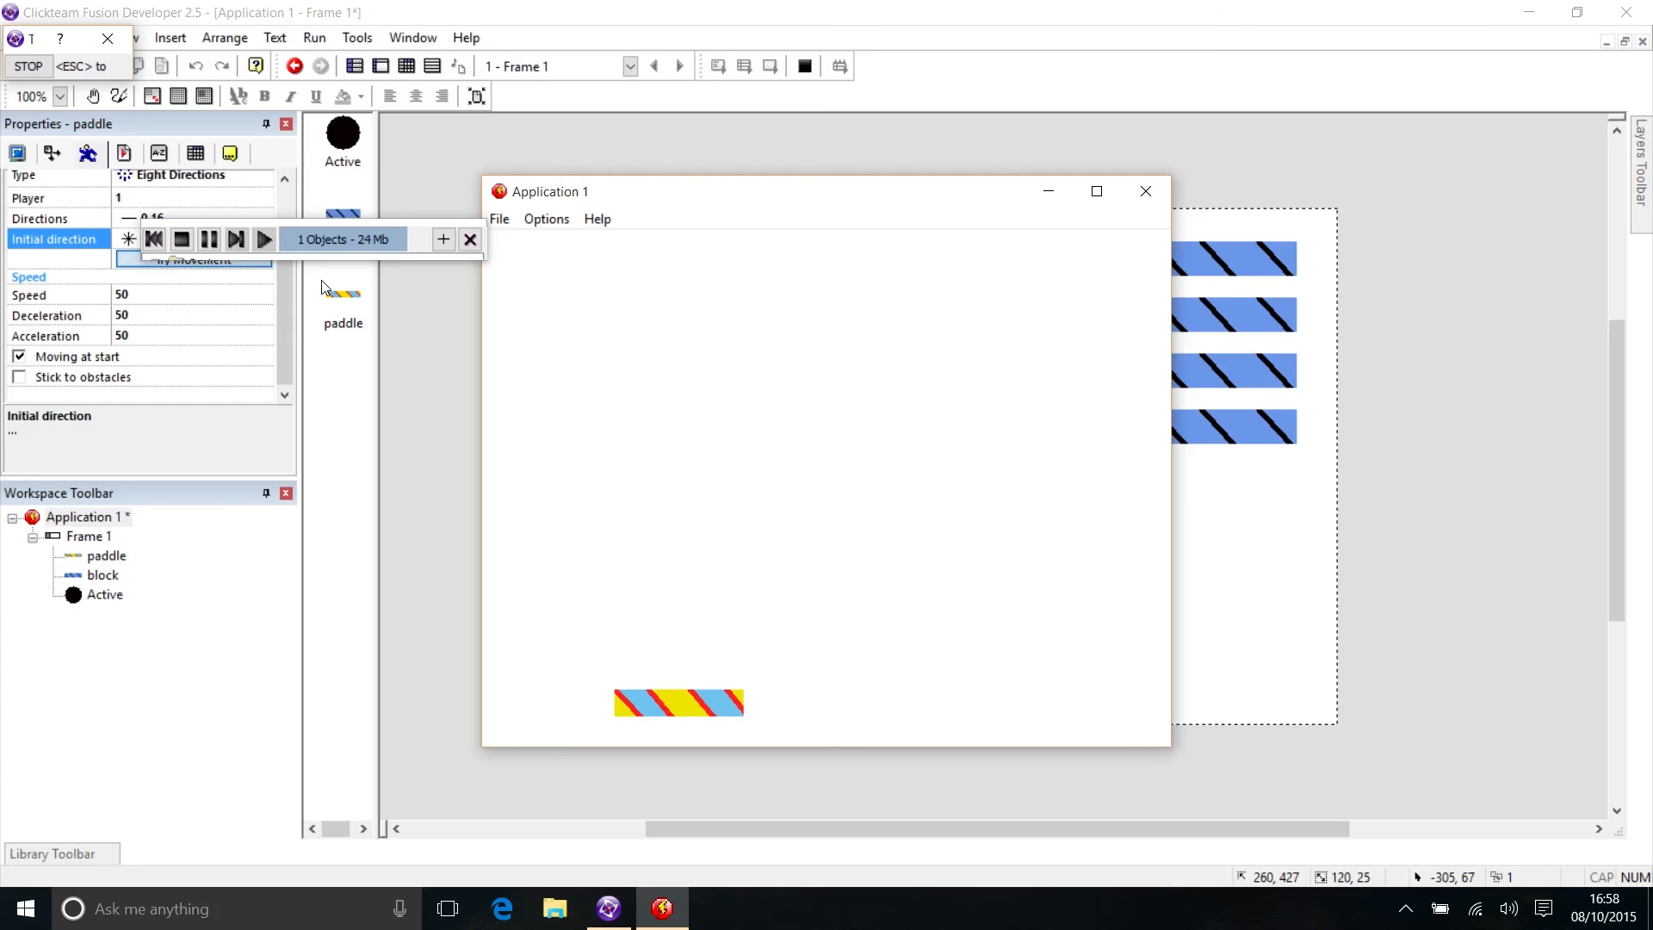
pyautogui.press('Right')
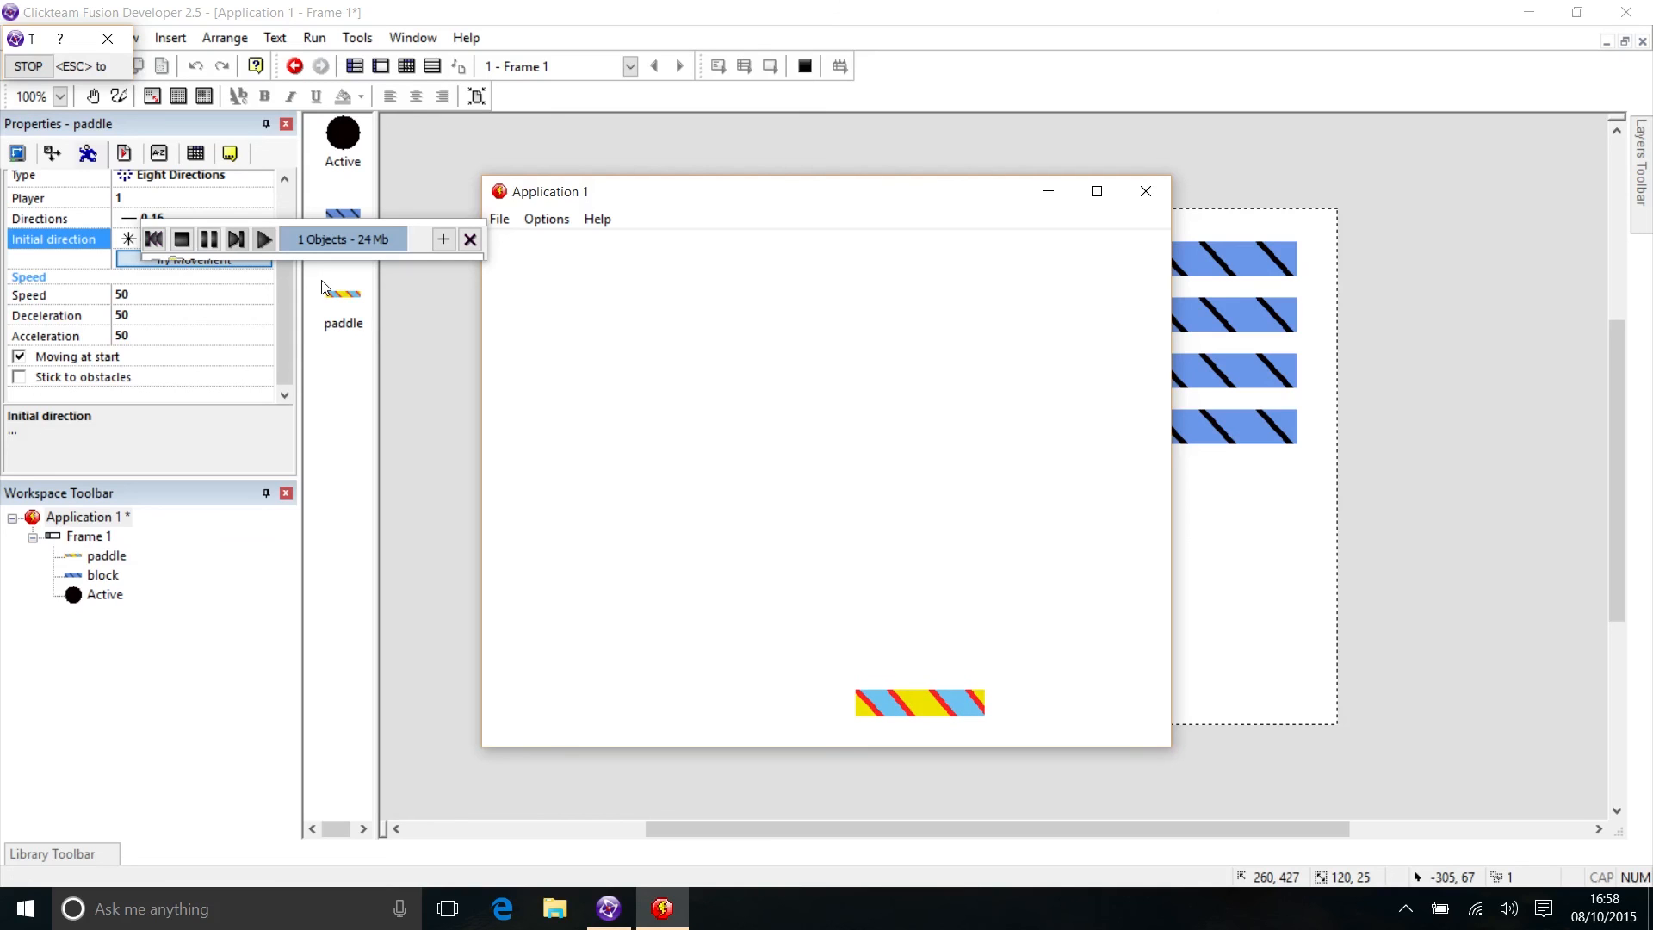
pyautogui.press('Left')
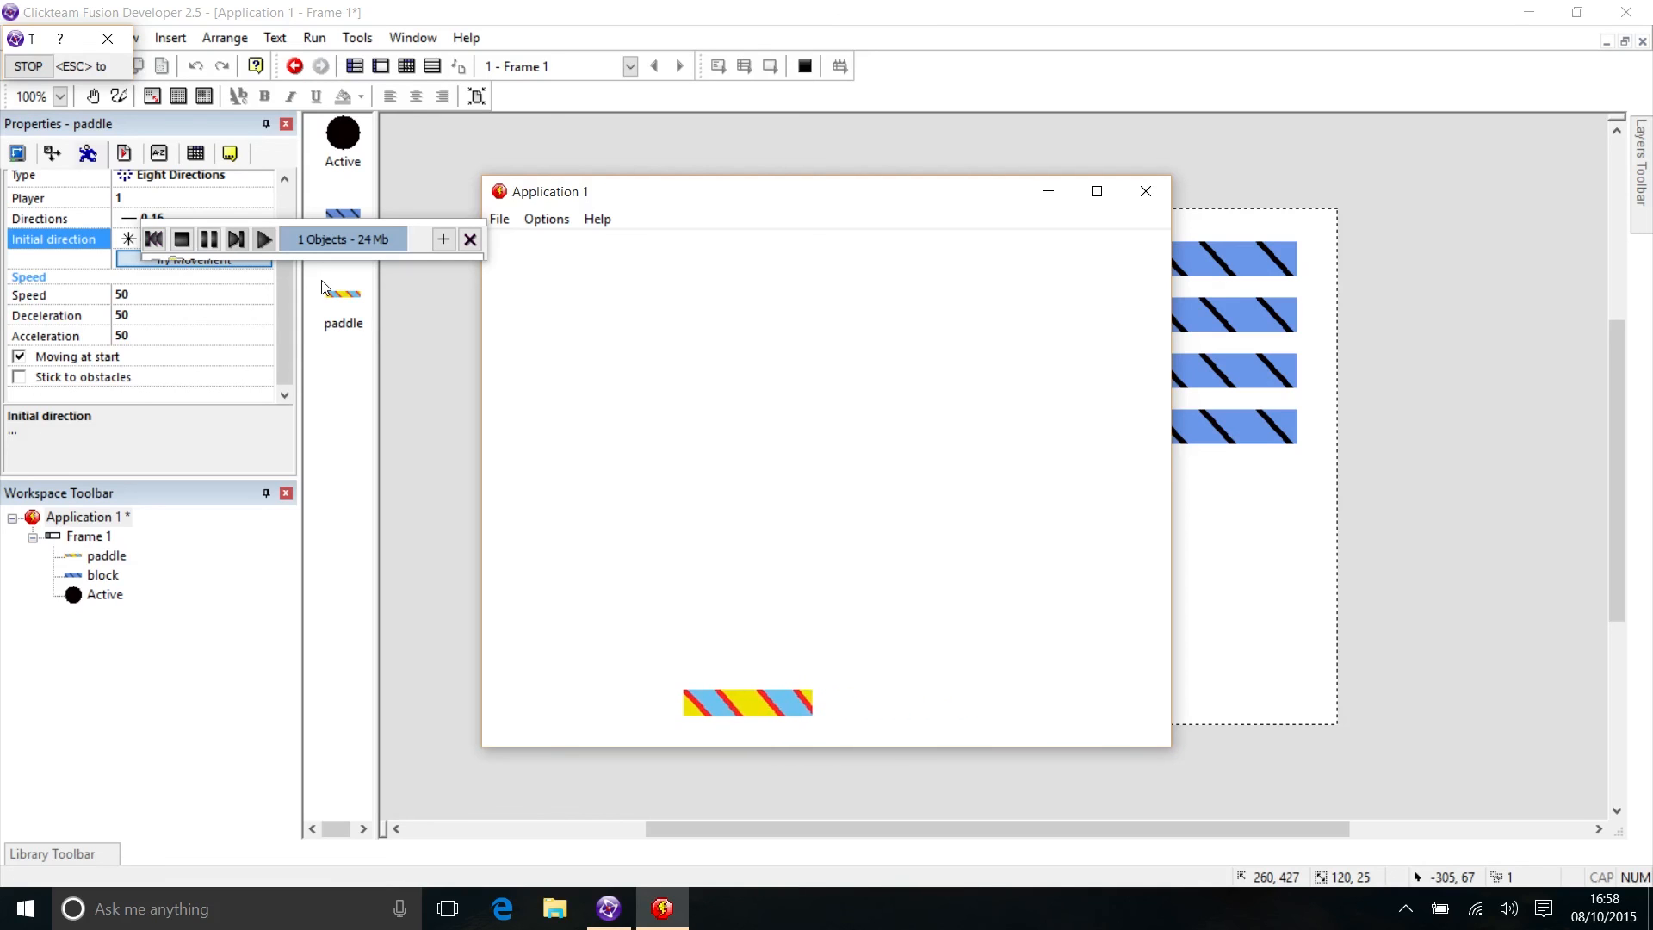
pyautogui.press('Escape')
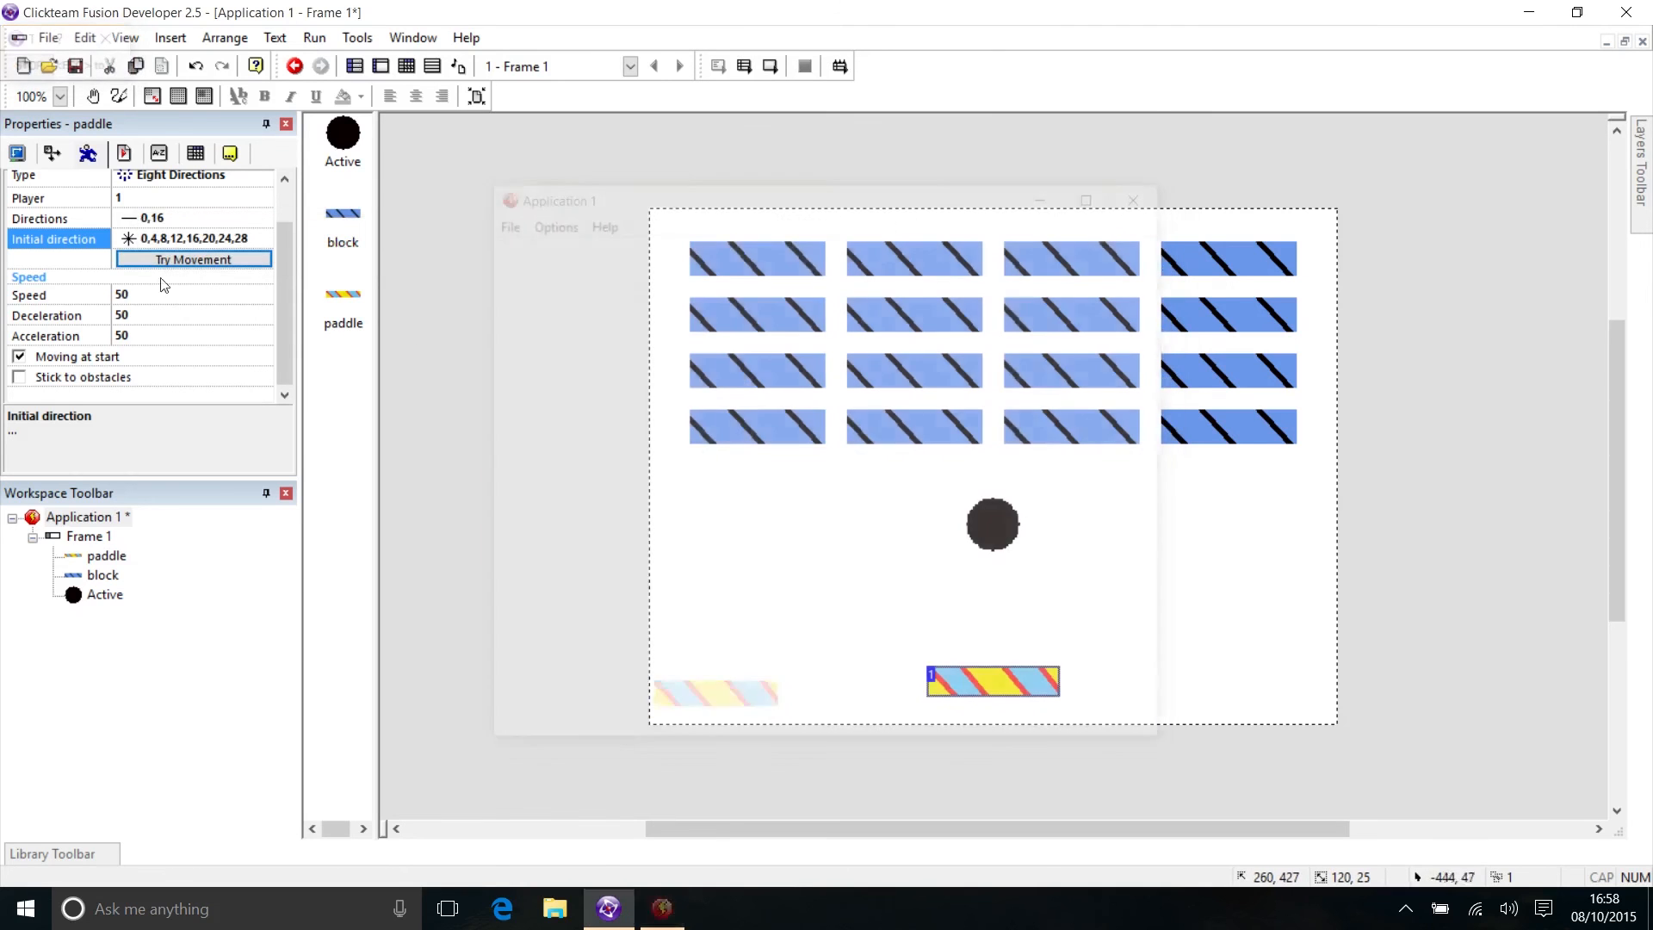
# Set the paddle's acceleration to 10 and test its left and right movement with Try Movement
pyautogui.click(147, 336)
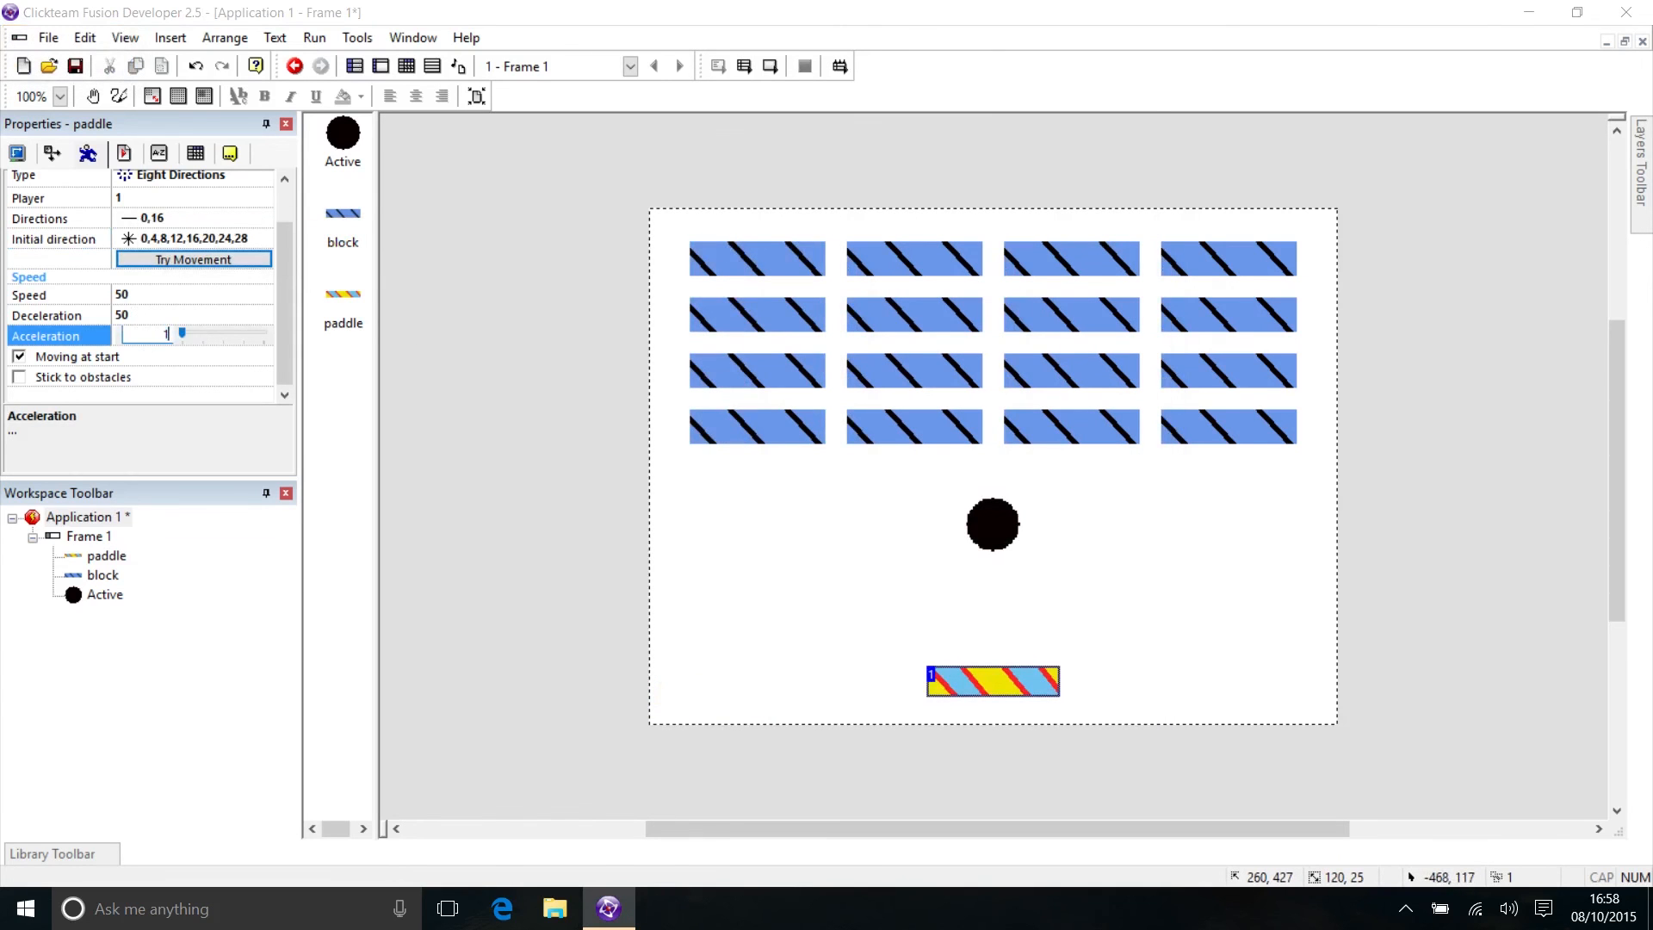
pyautogui.click(425, 514)
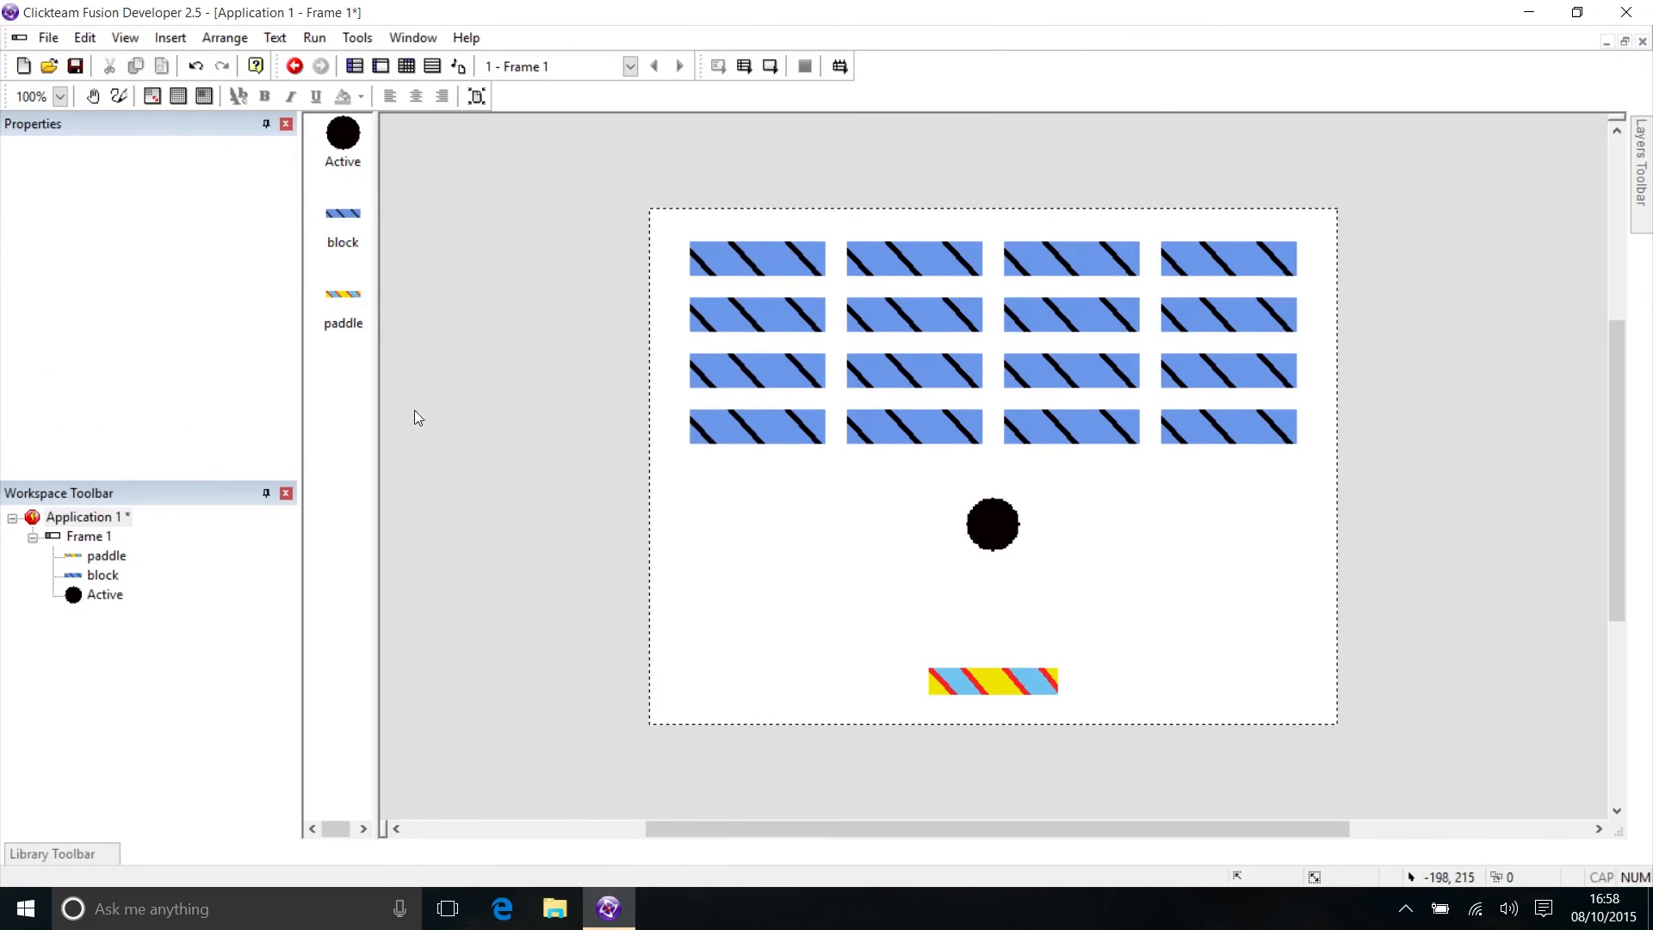
pyautogui.click(963, 686)
pyautogui.click(261, 309)
pyautogui.press('Left')
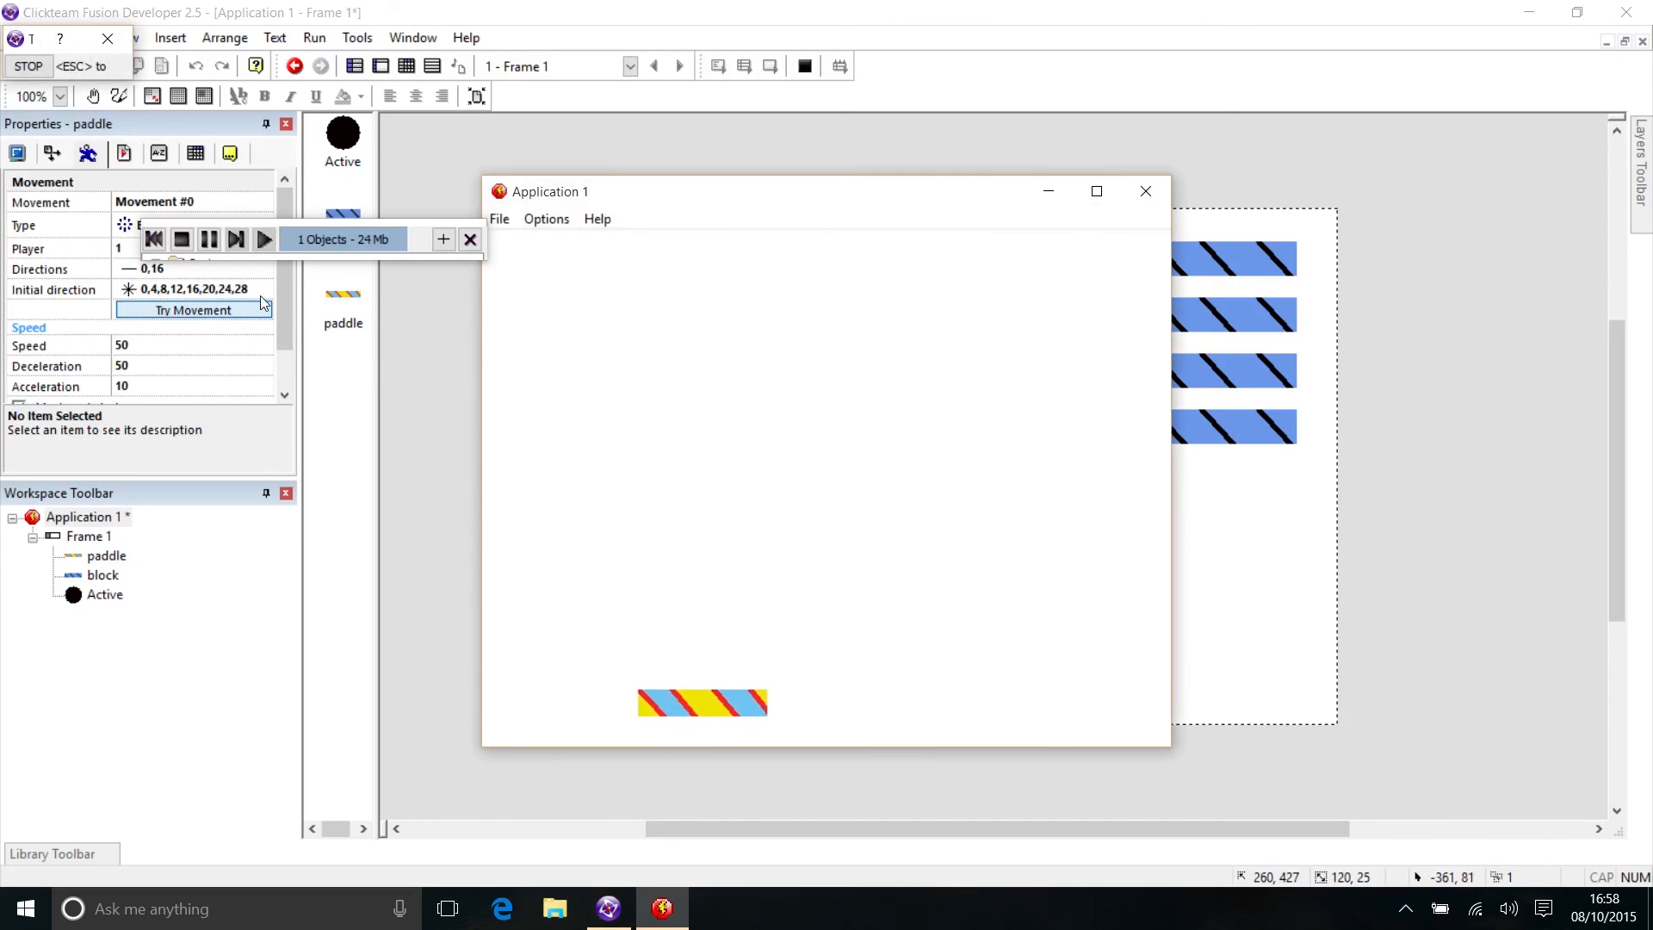
pyautogui.press('Right')
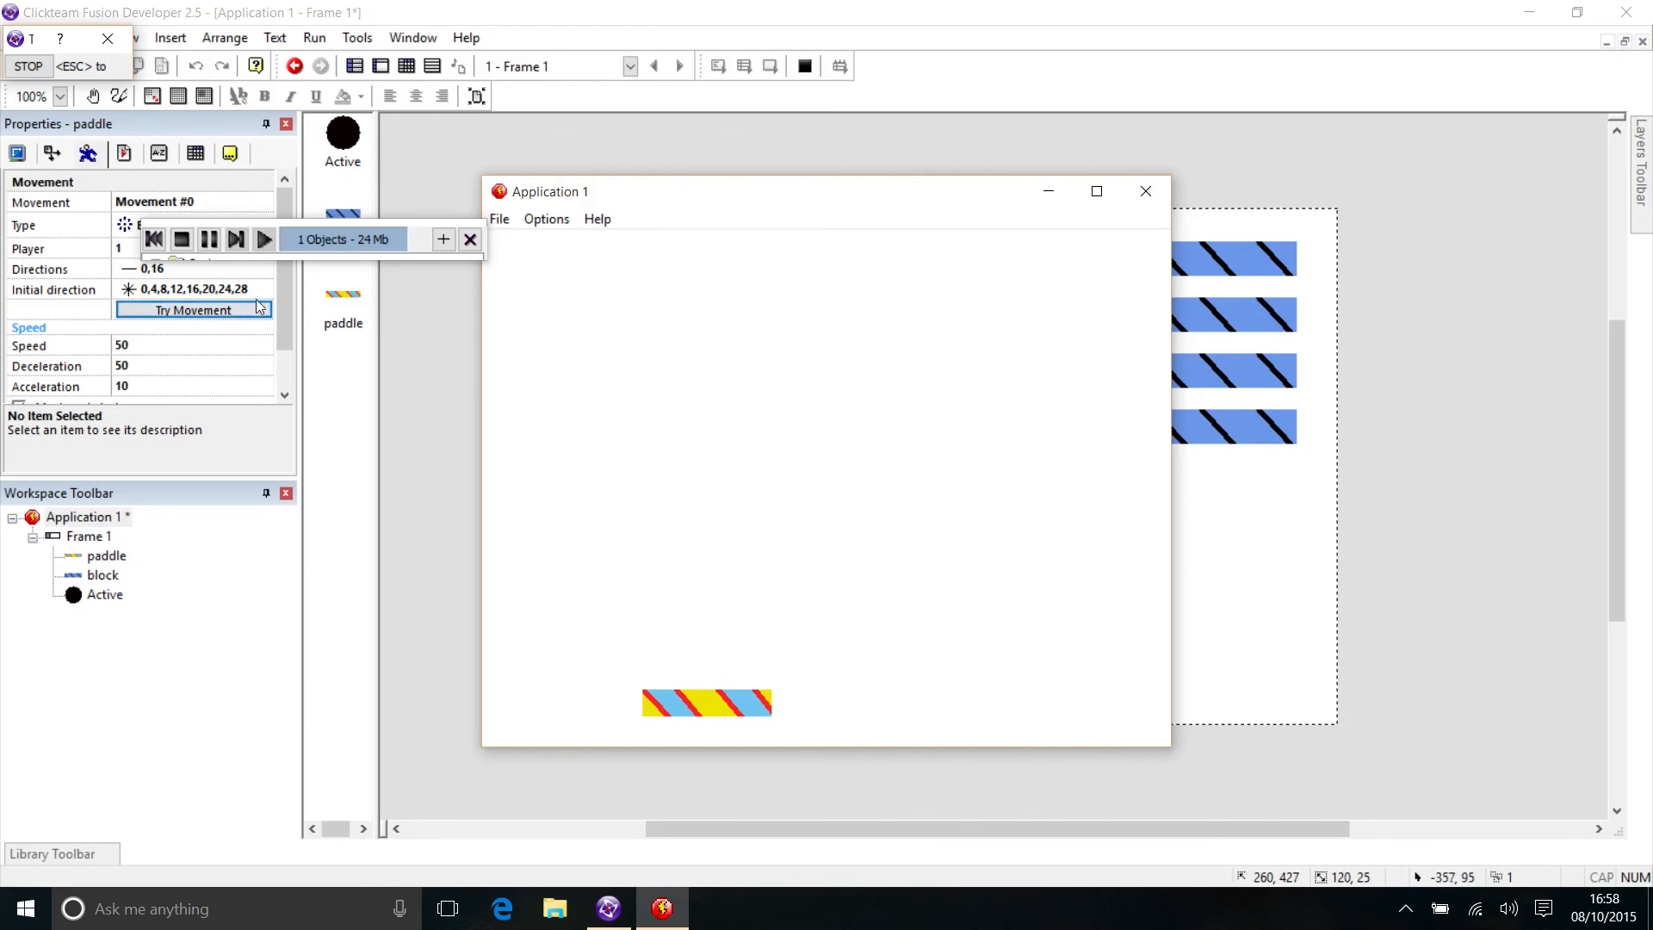
pyautogui.press('Escape')
pyautogui.click(142, 388)
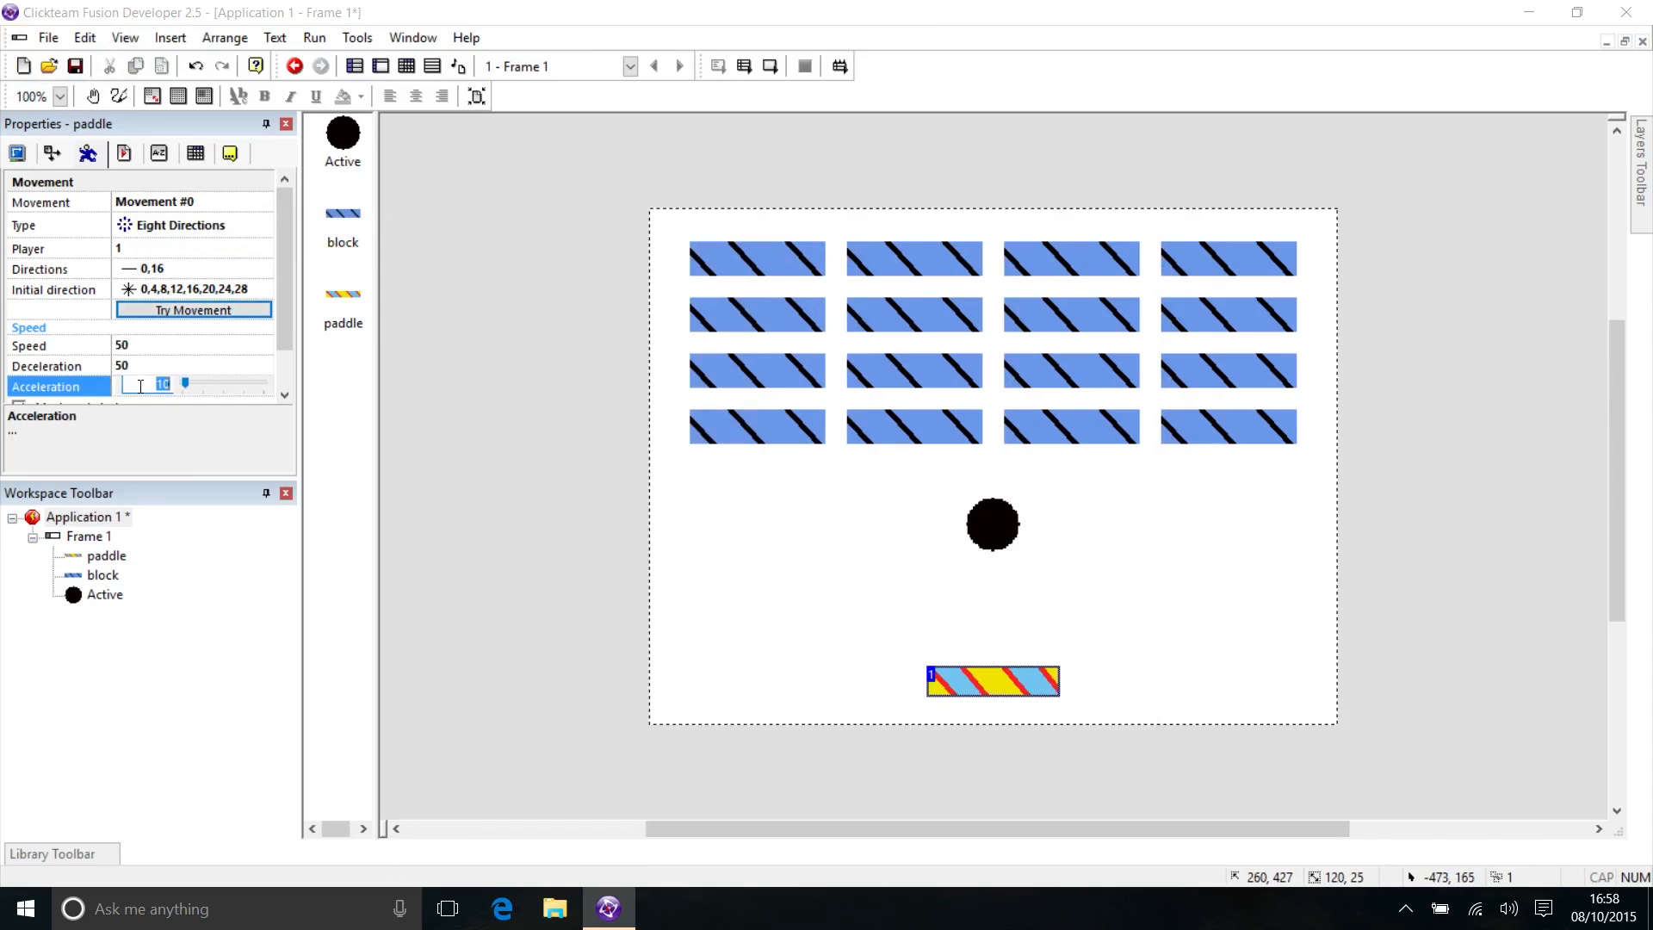
pyautogui.click(683, 565)
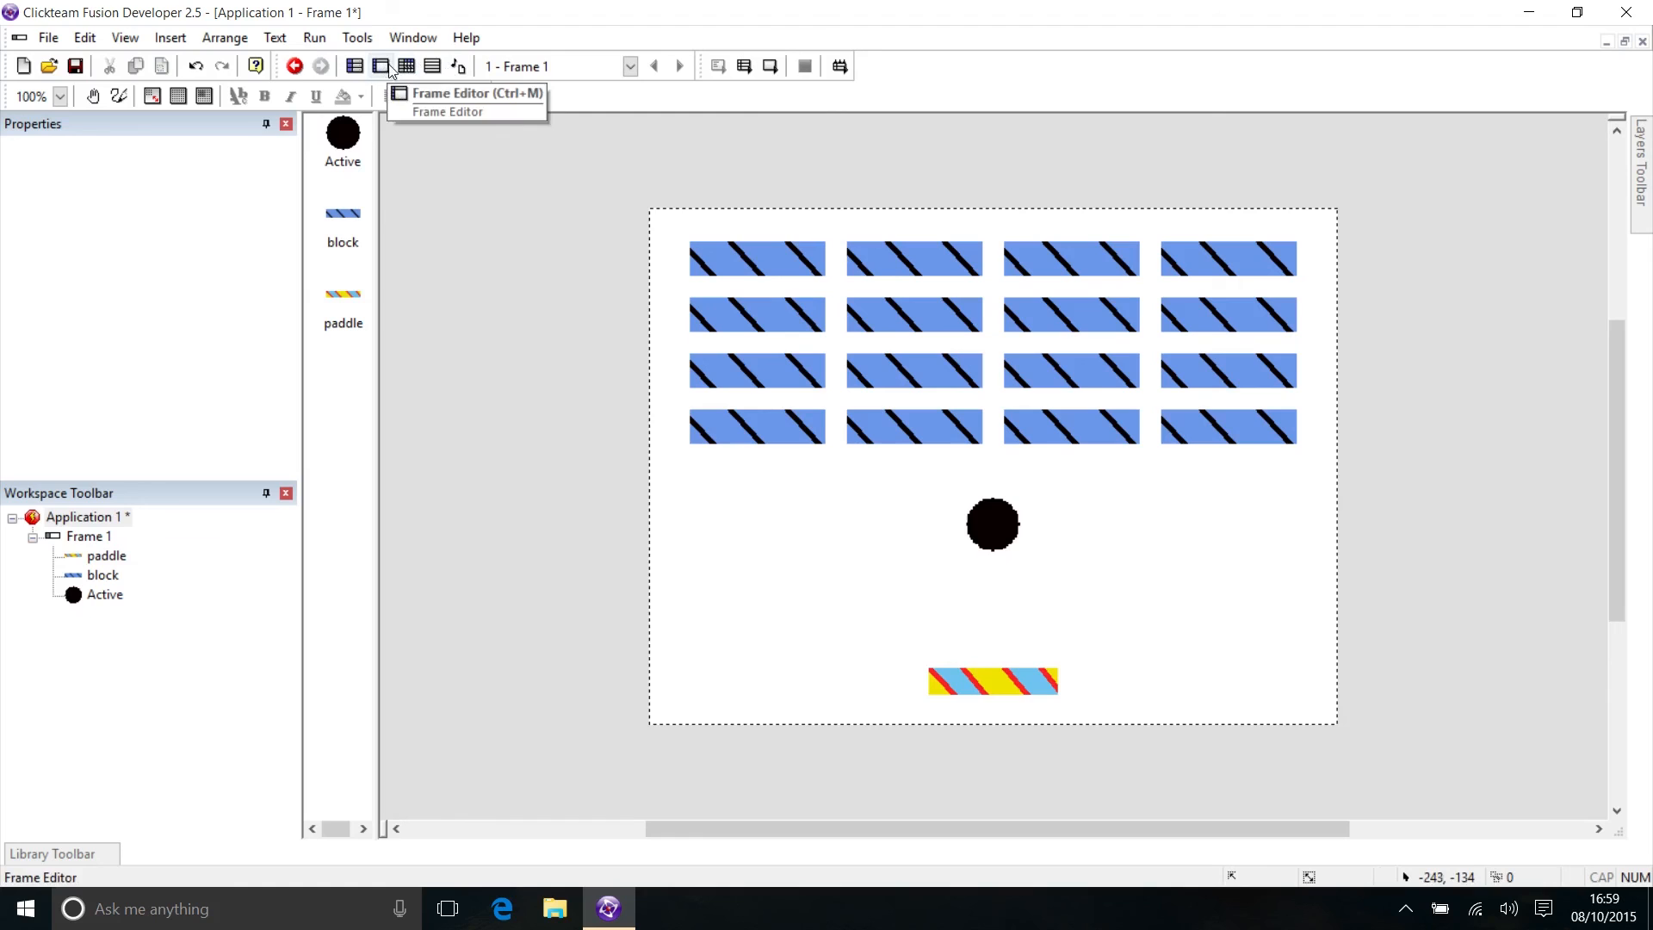
# In the Event Editor, add a condition testing whether the paddle leaves the play area on the left or right
pyautogui.click(407, 68)
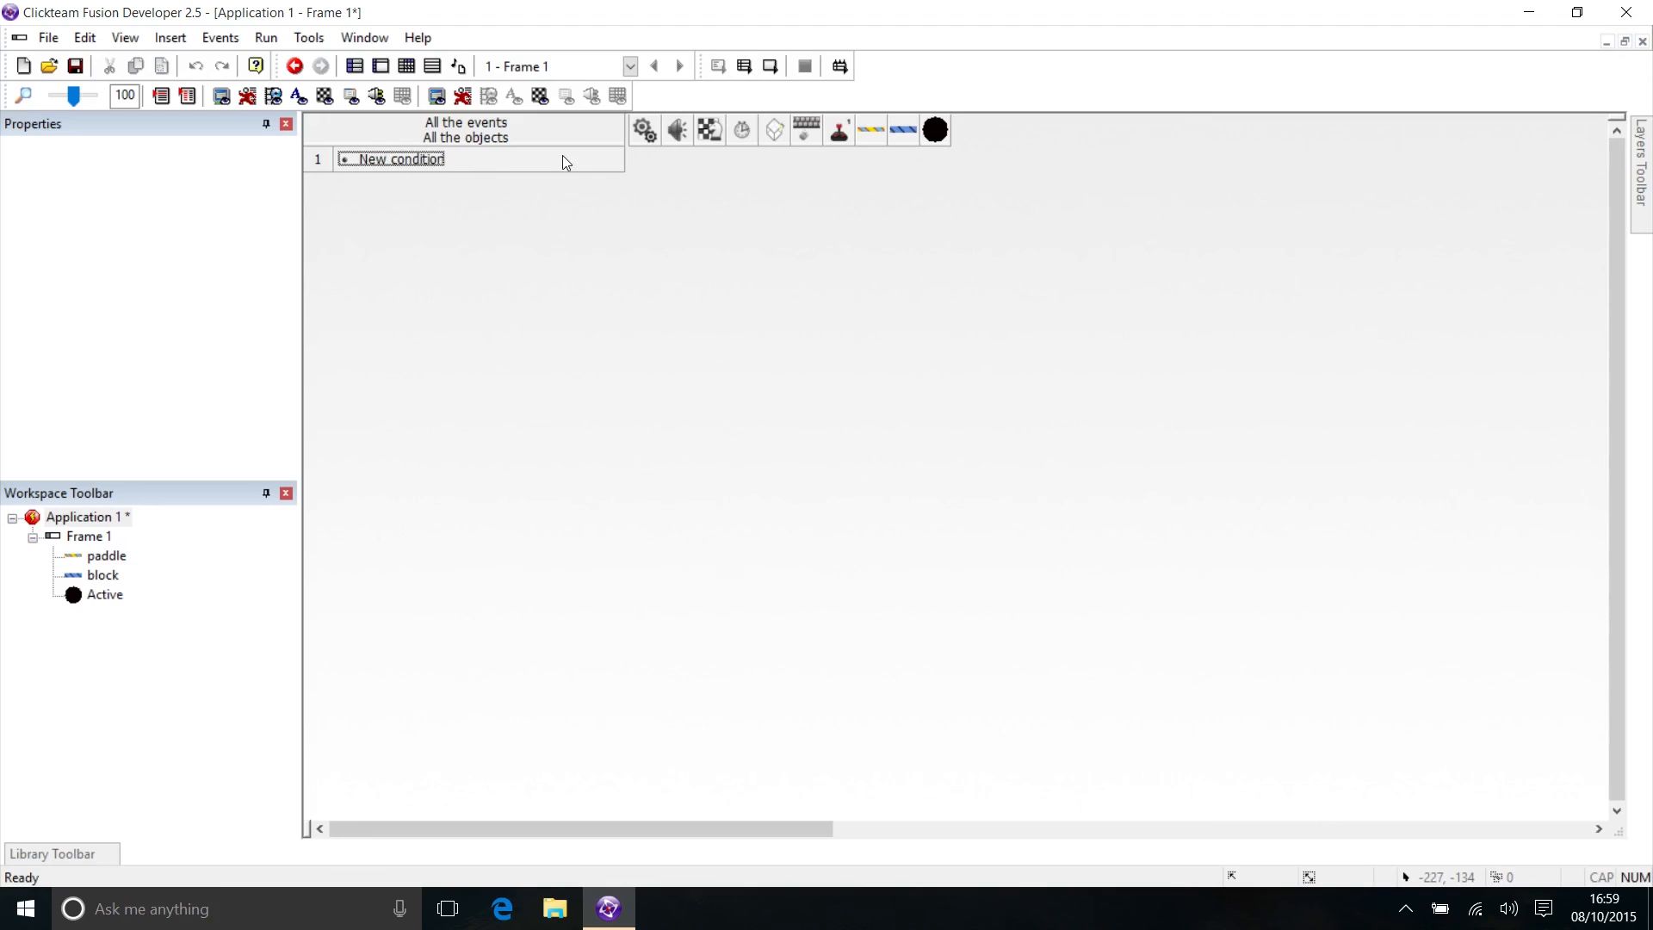
pyautogui.click(407, 160)
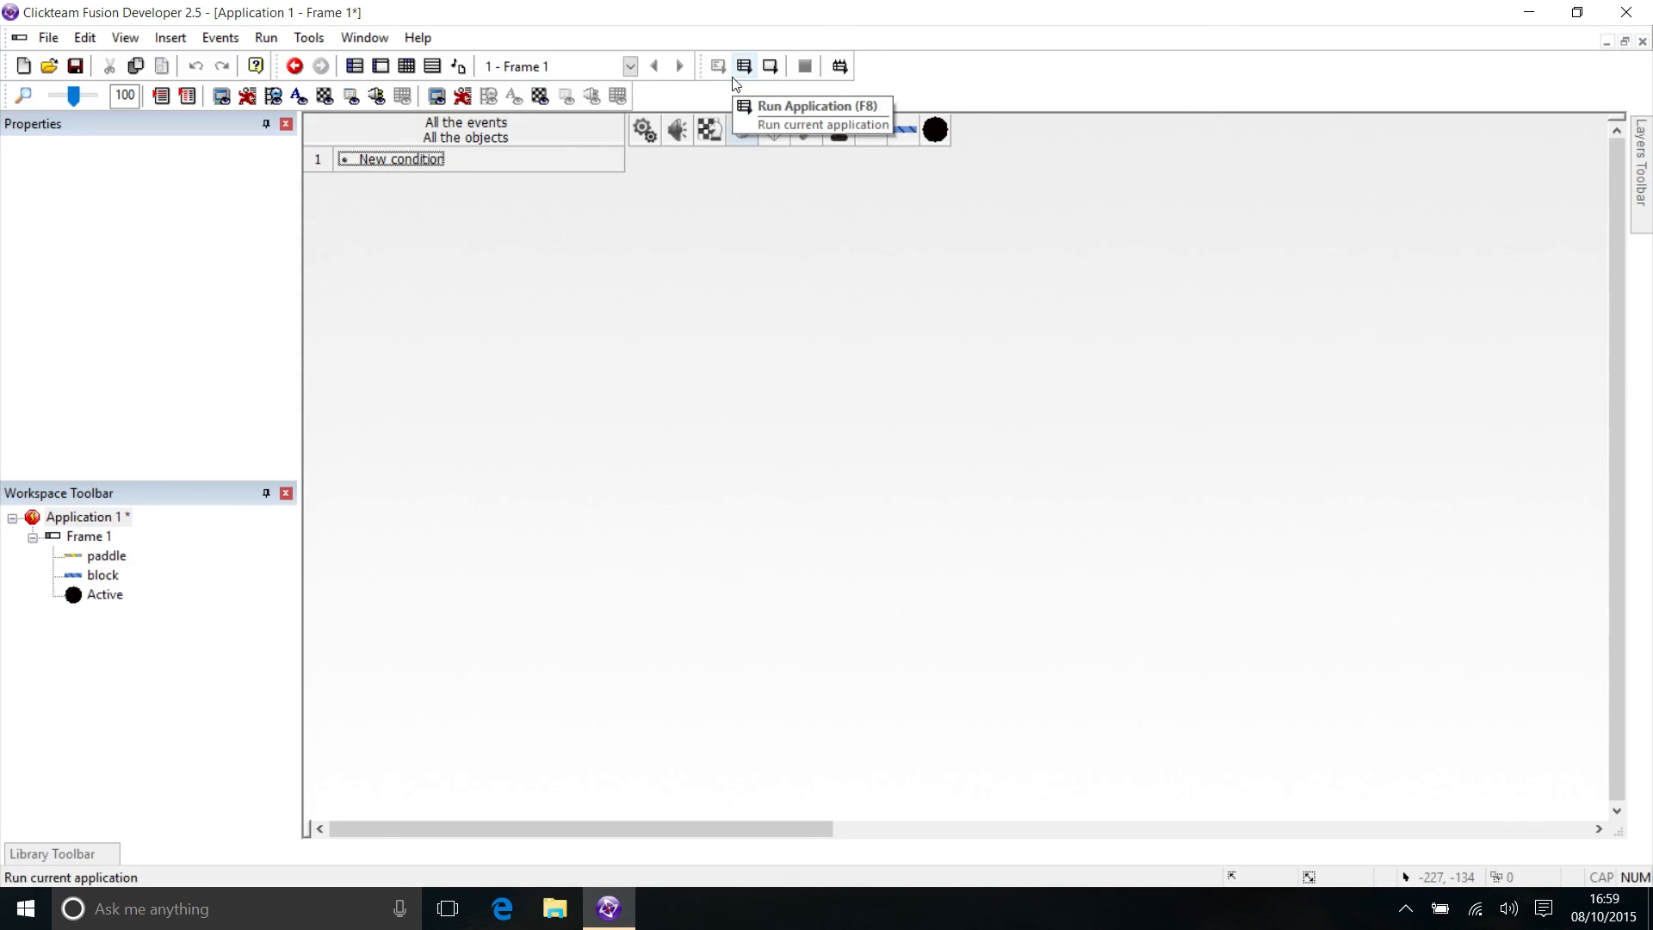
pyautogui.click(419, 158)
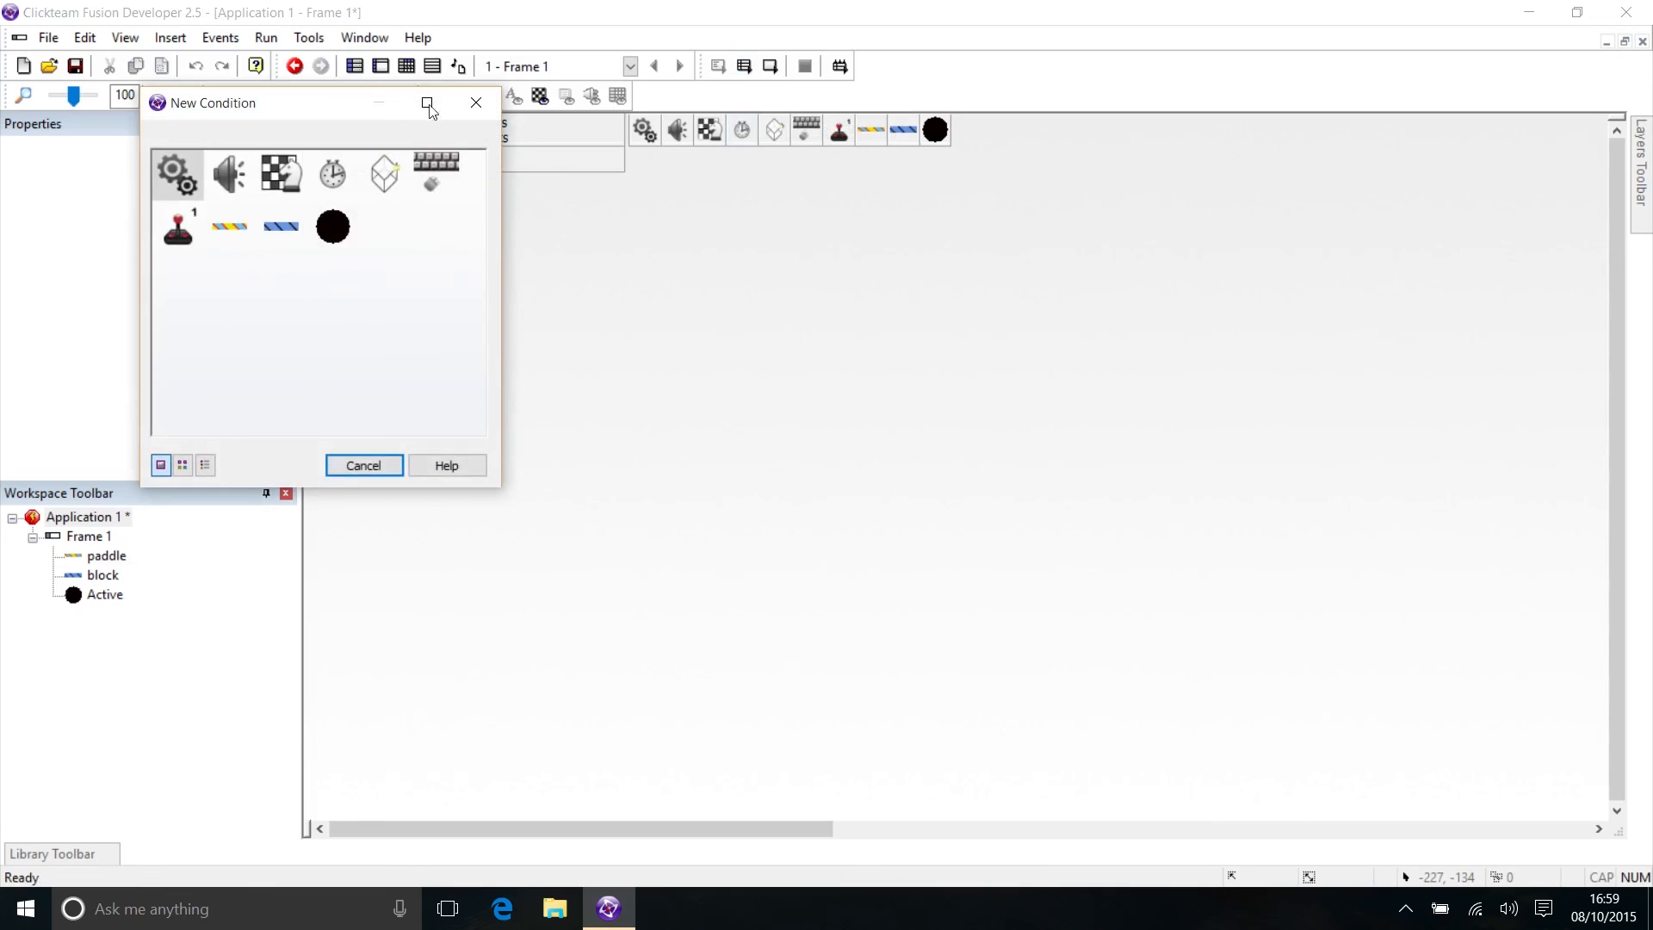
pyautogui.moveTo(247, 104); pyautogui.dragTo(786, 211)
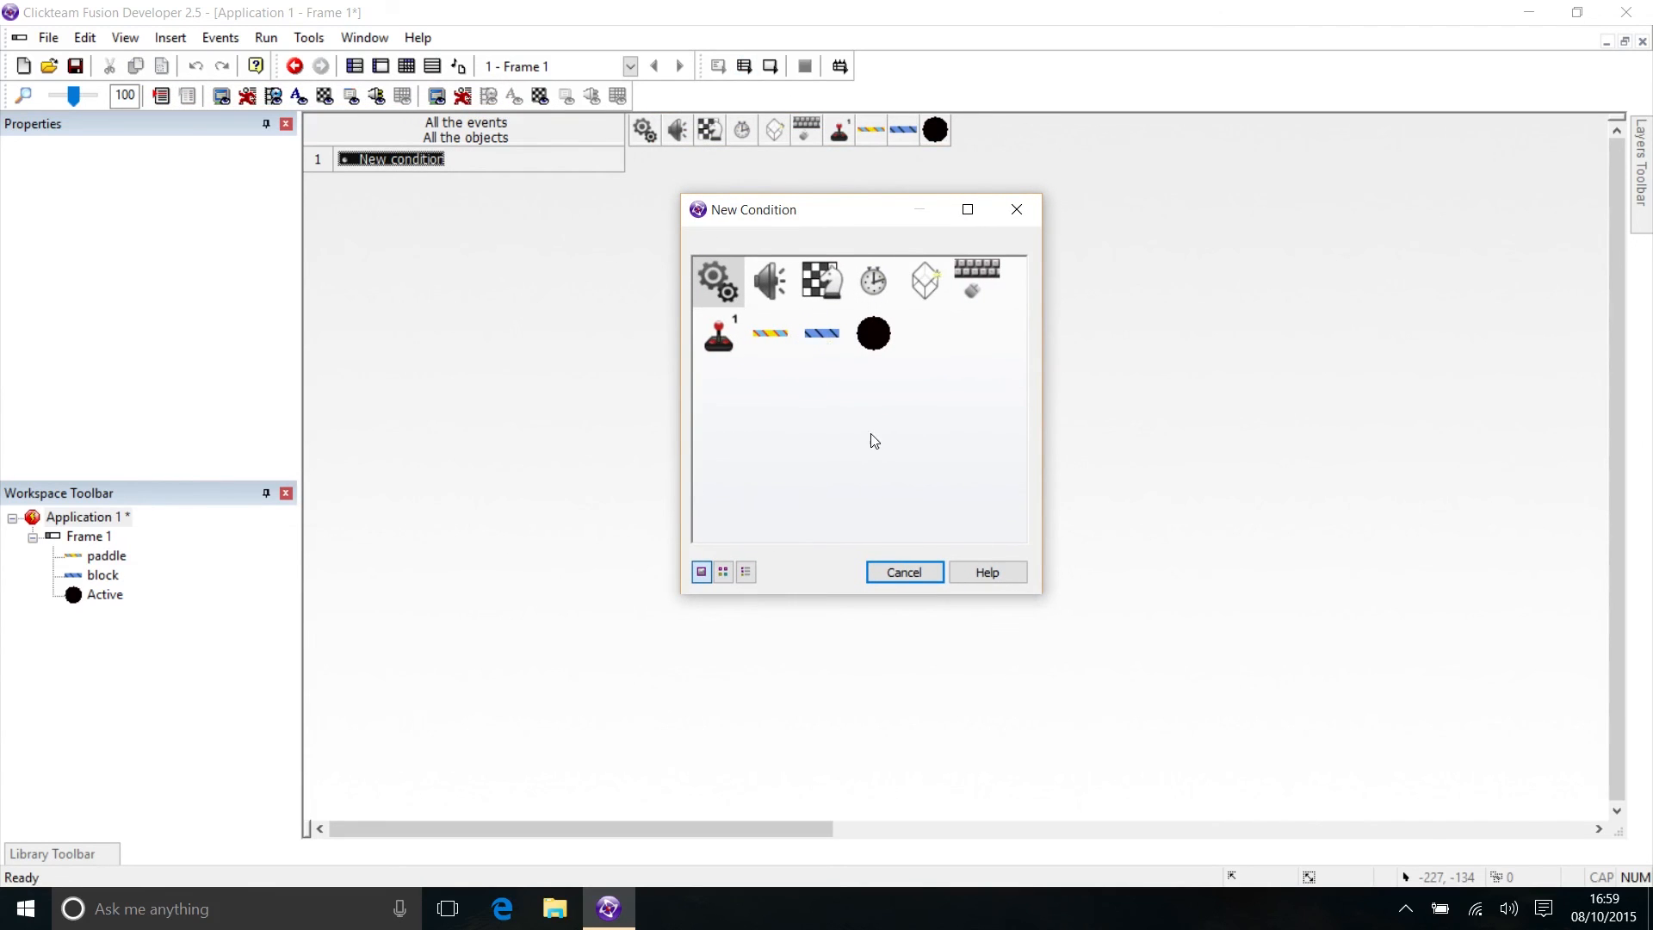
pyautogui.click(761, 329)
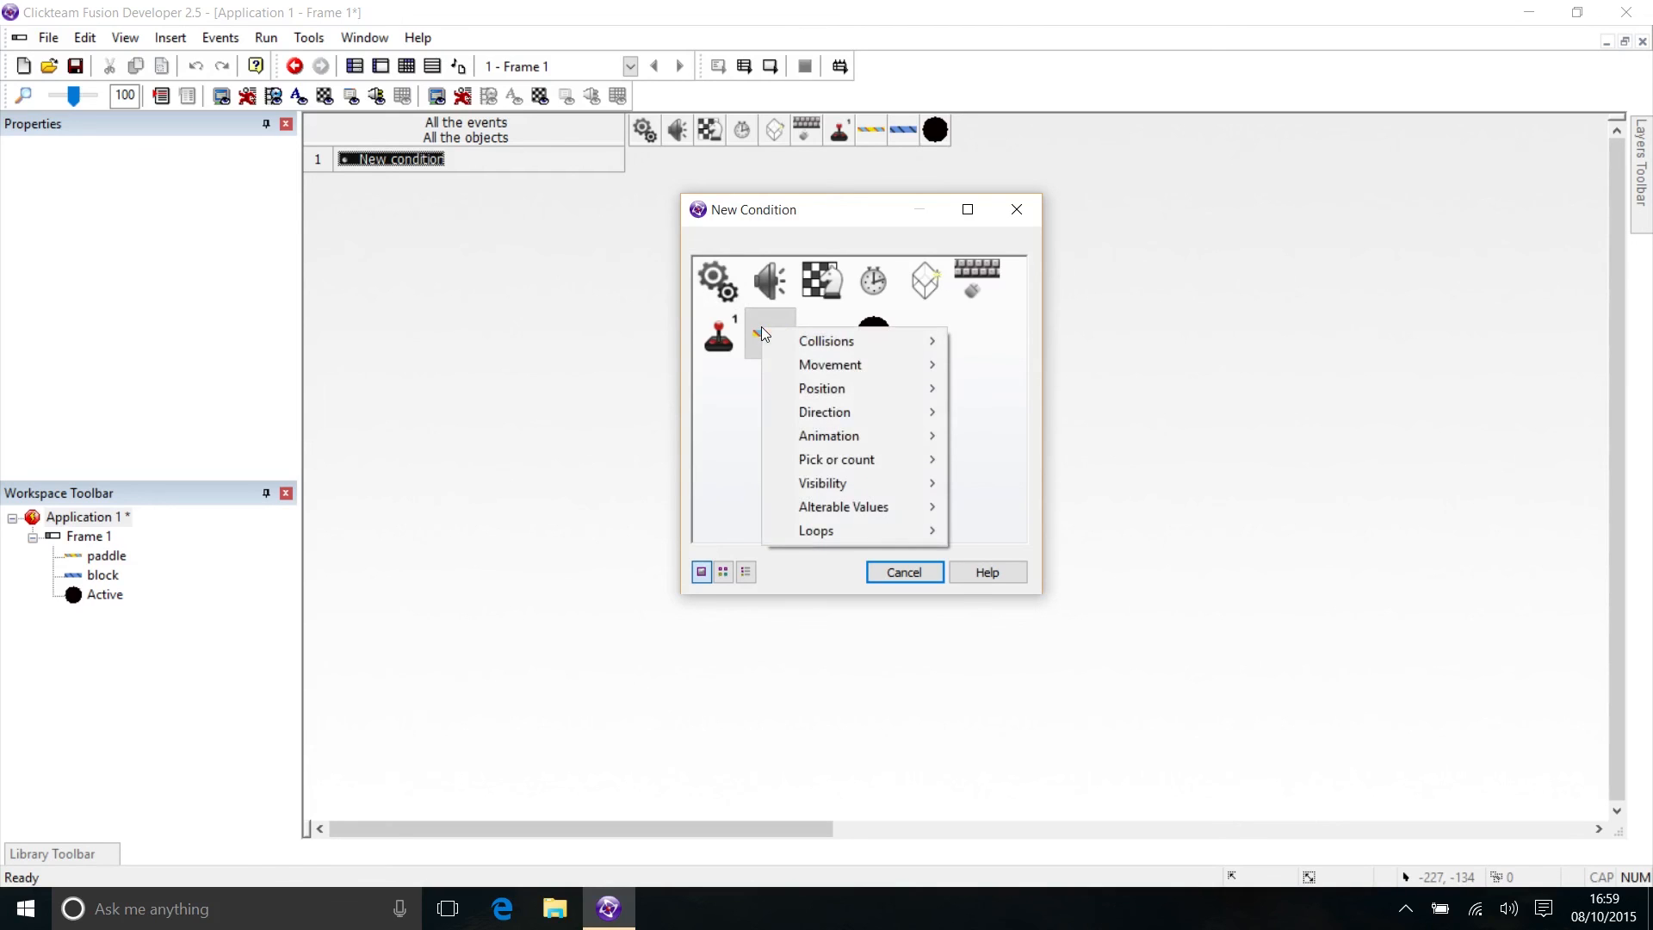
pyautogui.moveTo(810, 339)
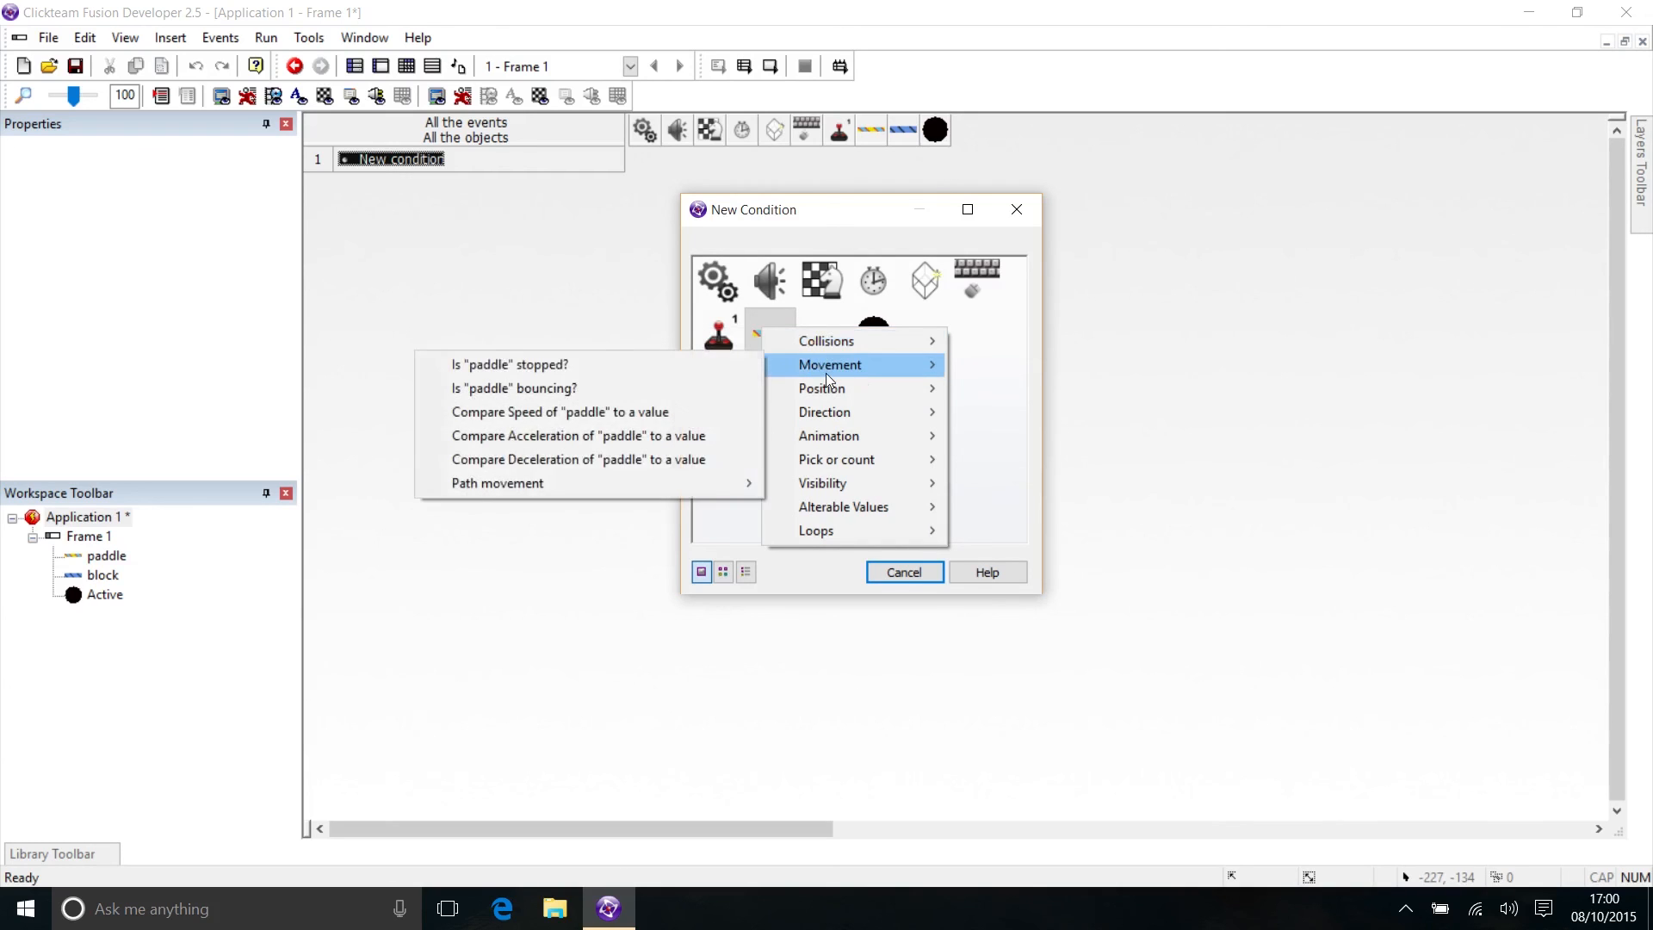
pyautogui.moveTo(825, 390)
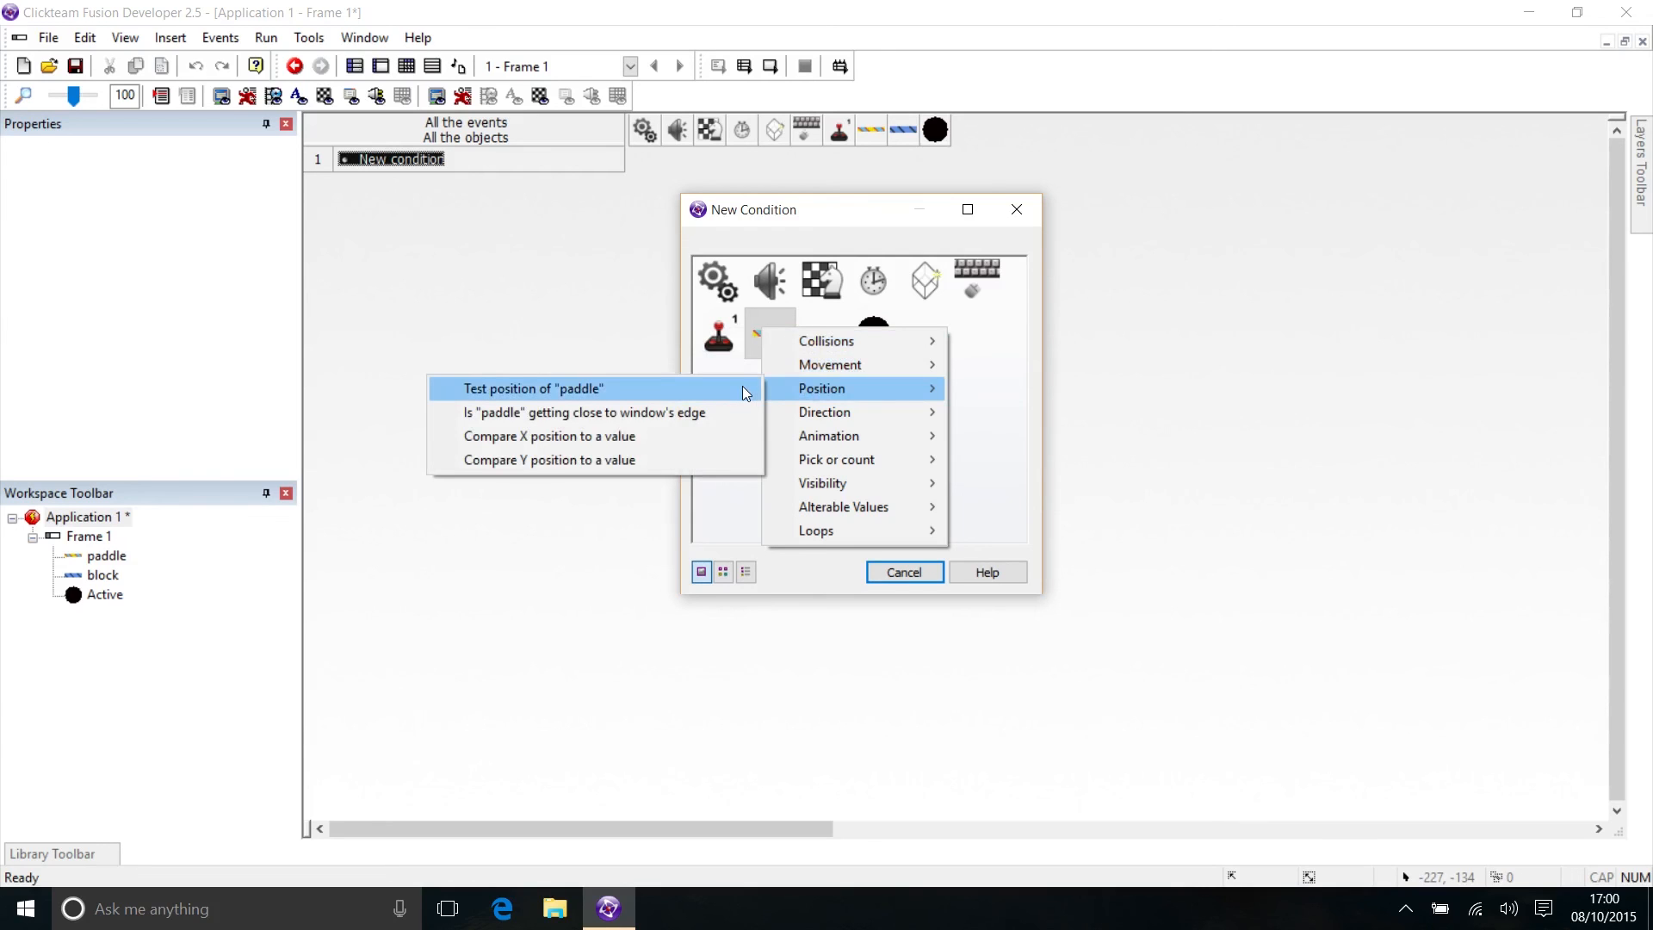
pyautogui.click(687, 394)
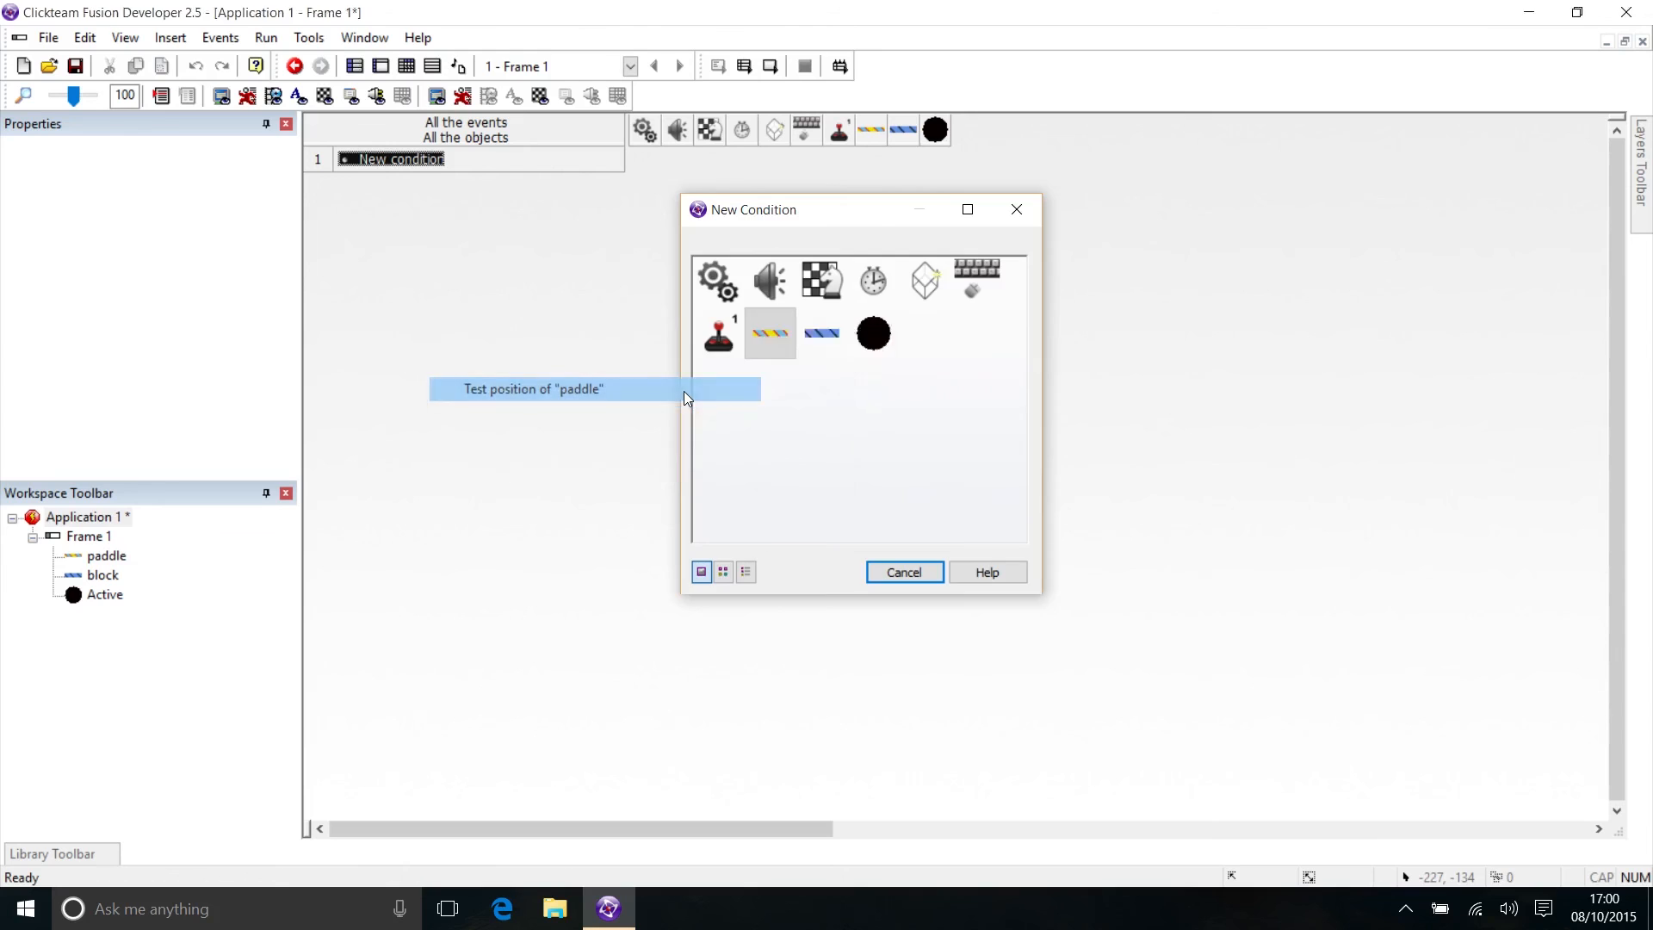
pyautogui.click(763, 441)
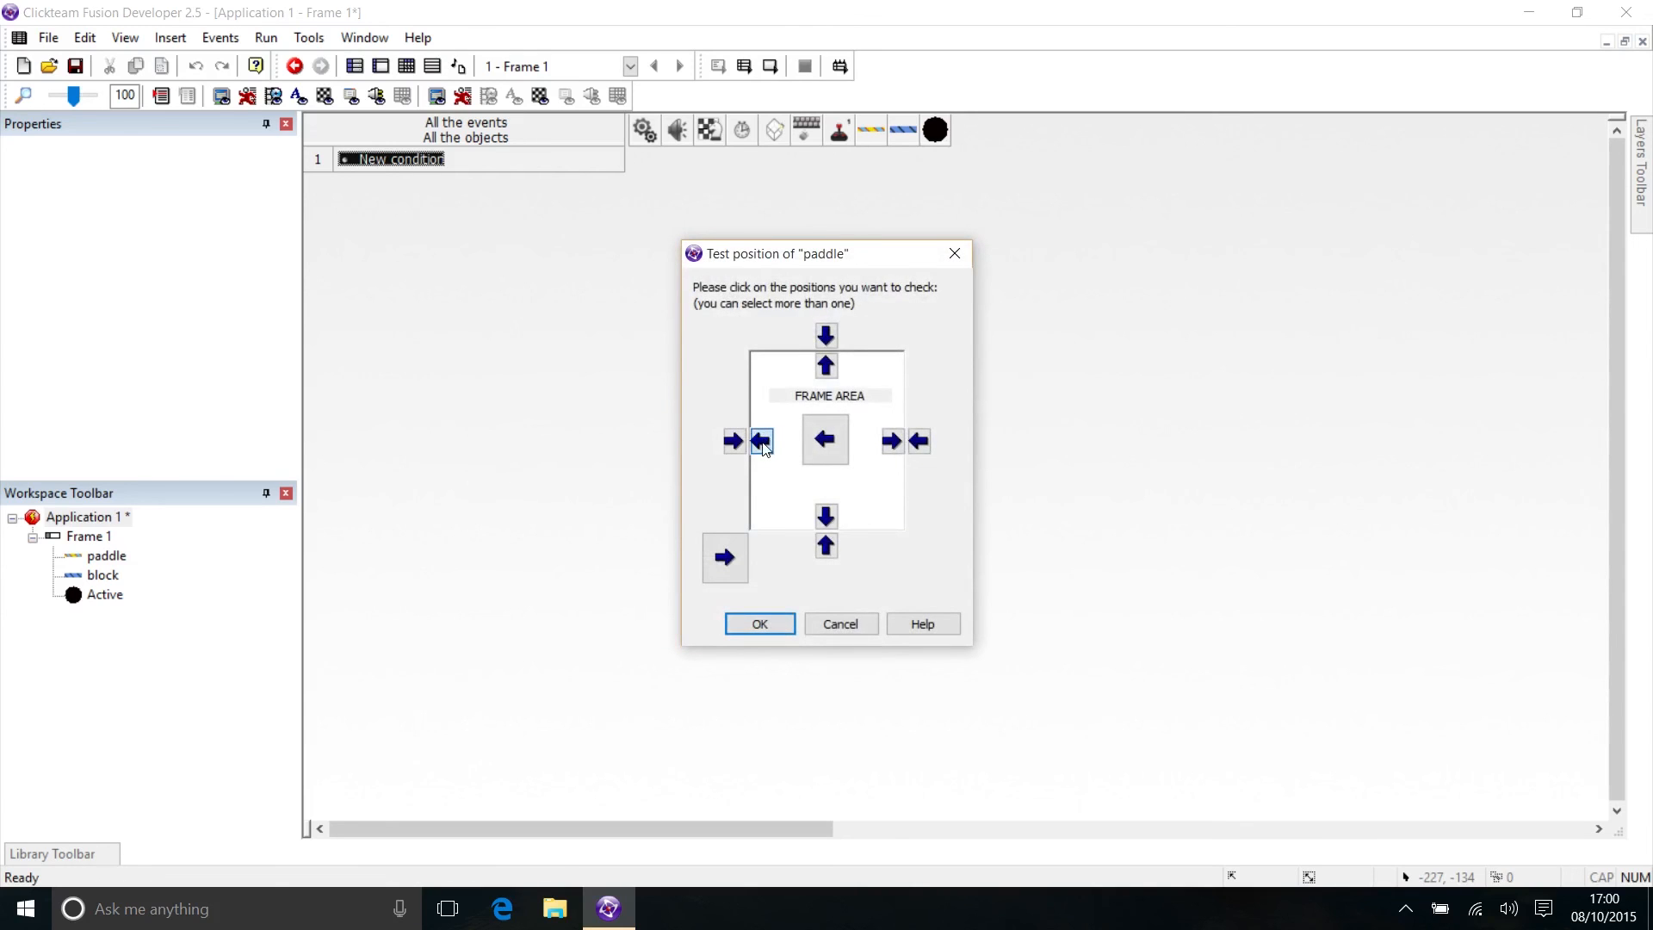
pyautogui.click(892, 441)
pyautogui.click(829, 371)
pyautogui.click(733, 442)
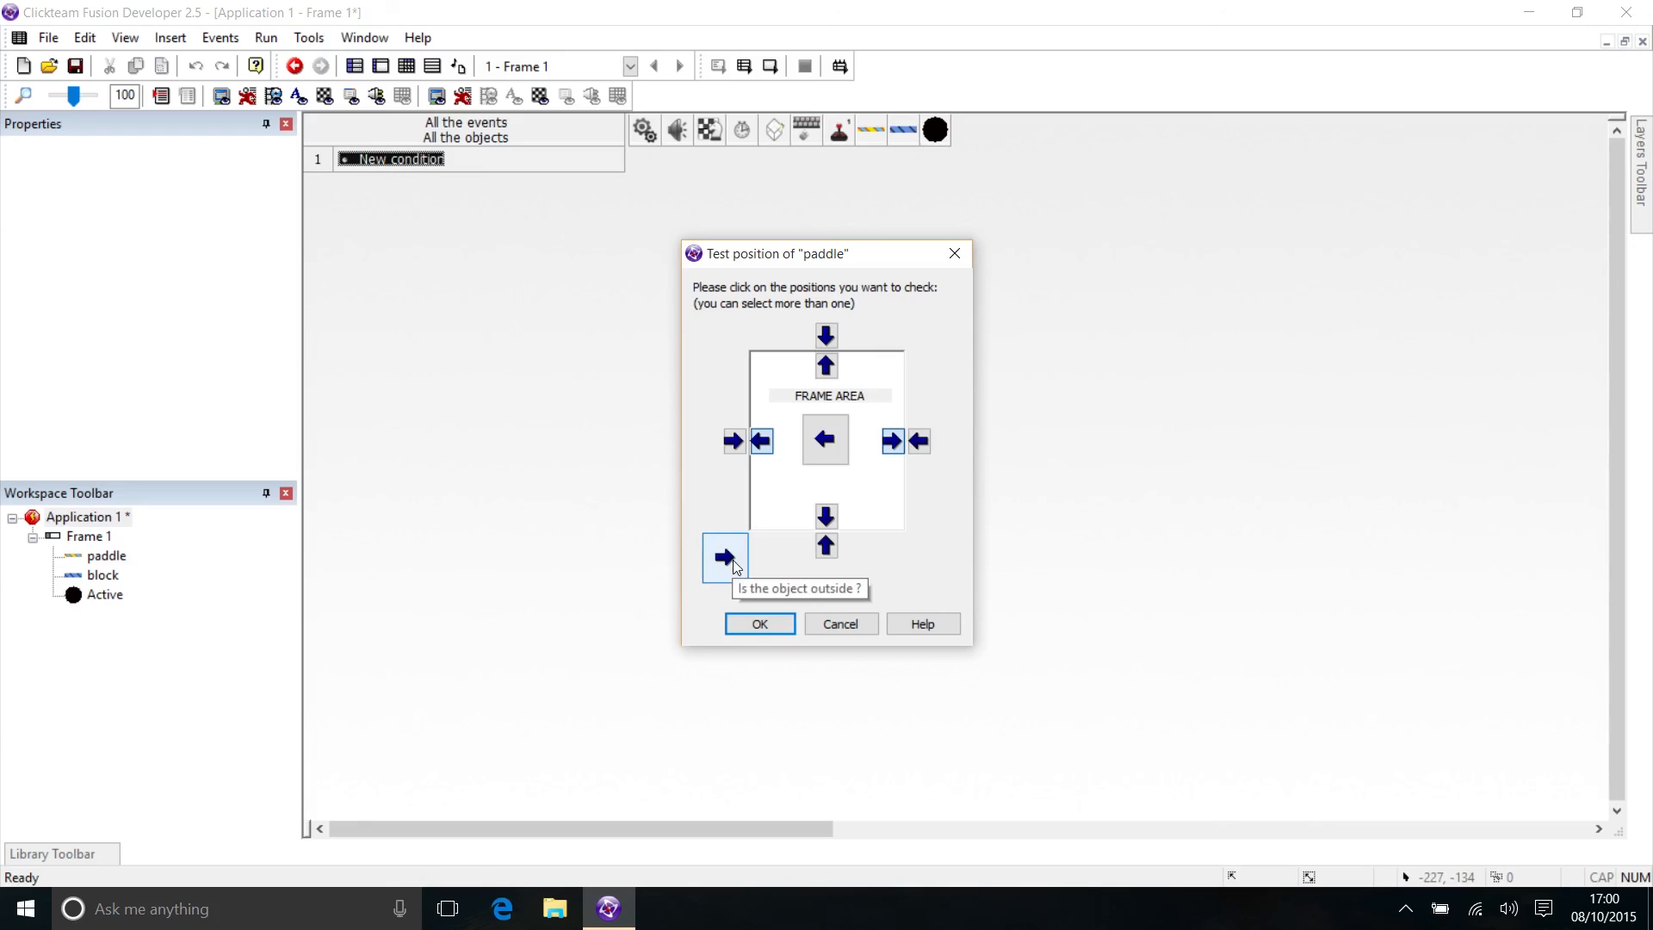
pyautogui.click(761, 625)
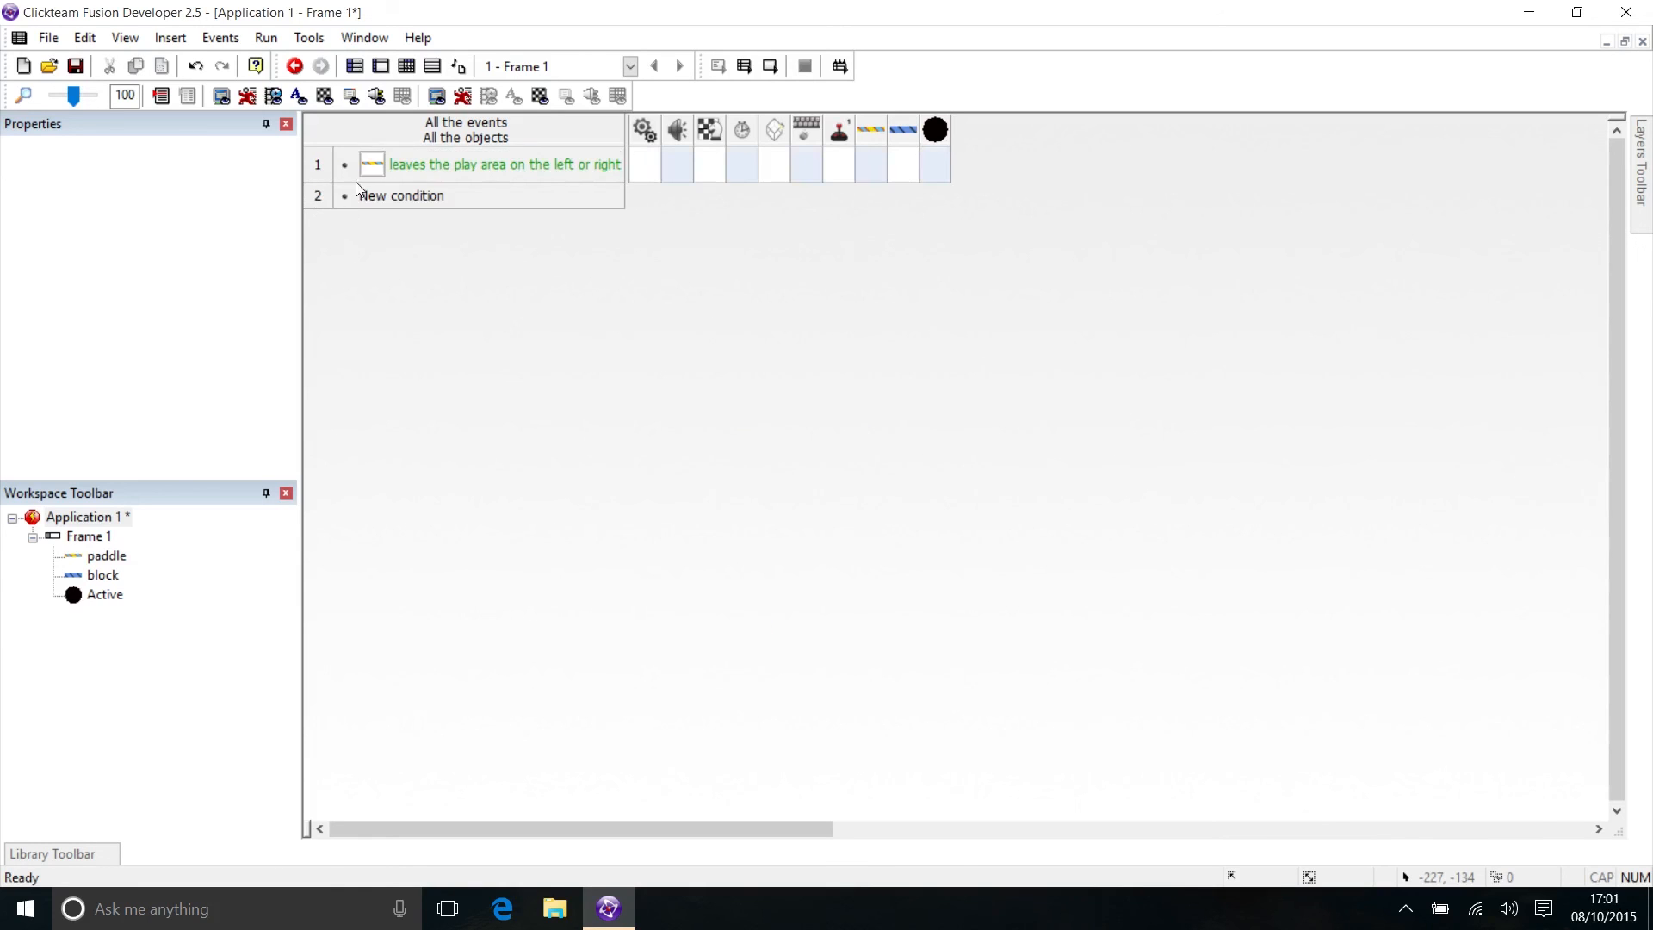
pyautogui.click(373, 166)
pyautogui.doubleClick(373, 163)
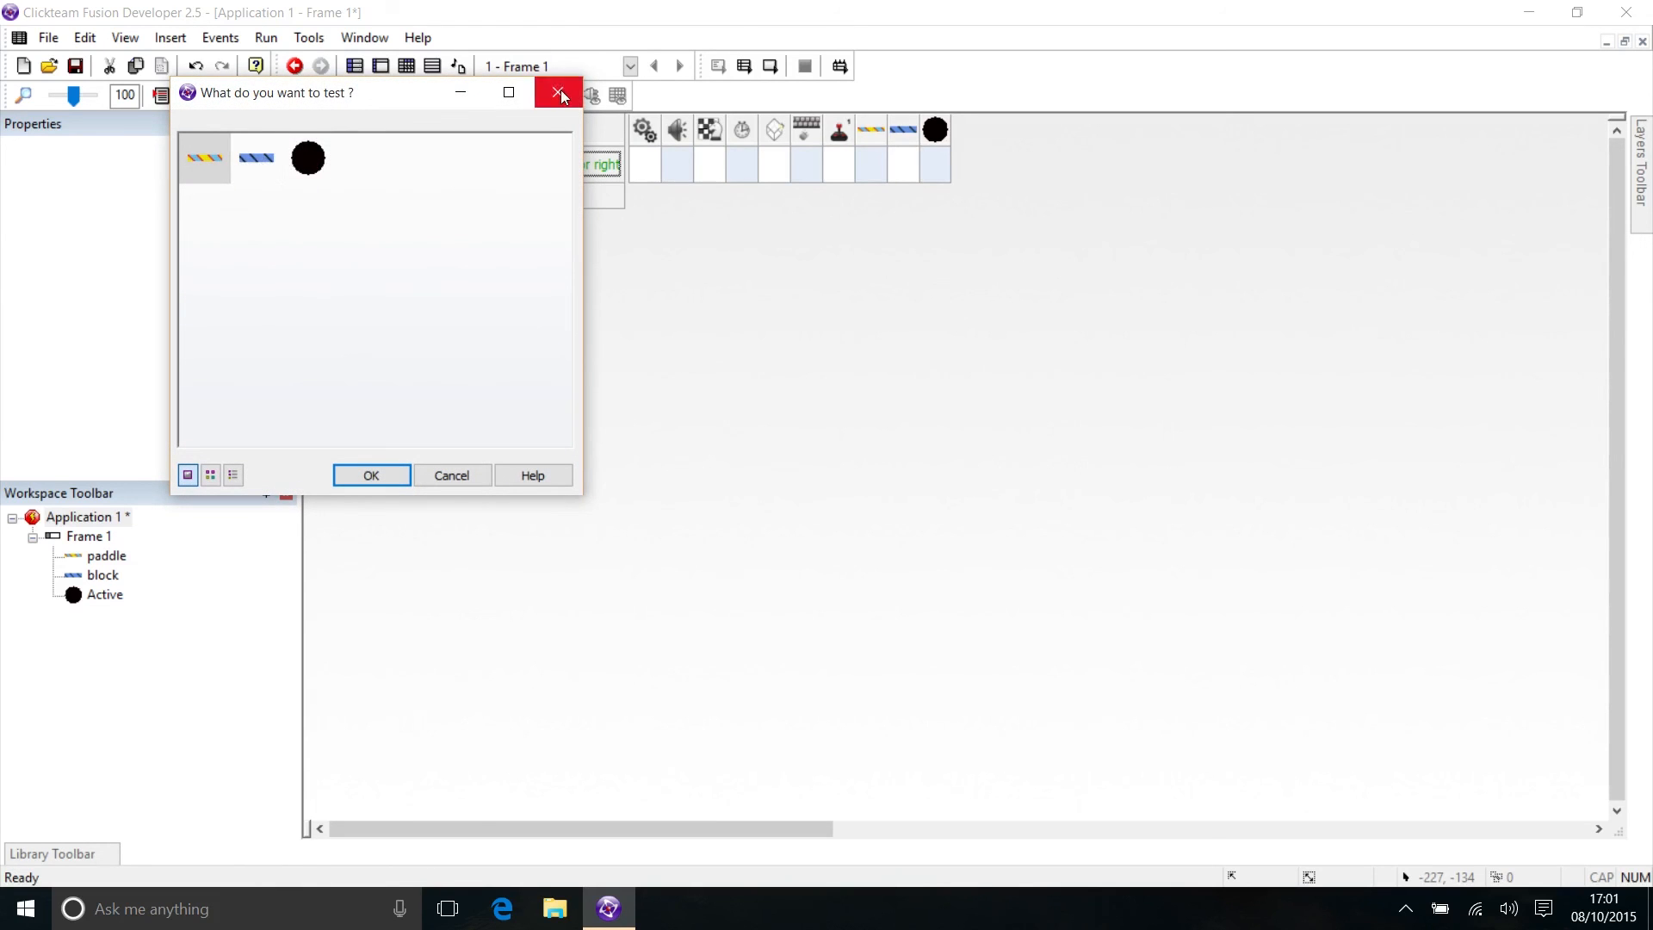
pyautogui.click(559, 92)
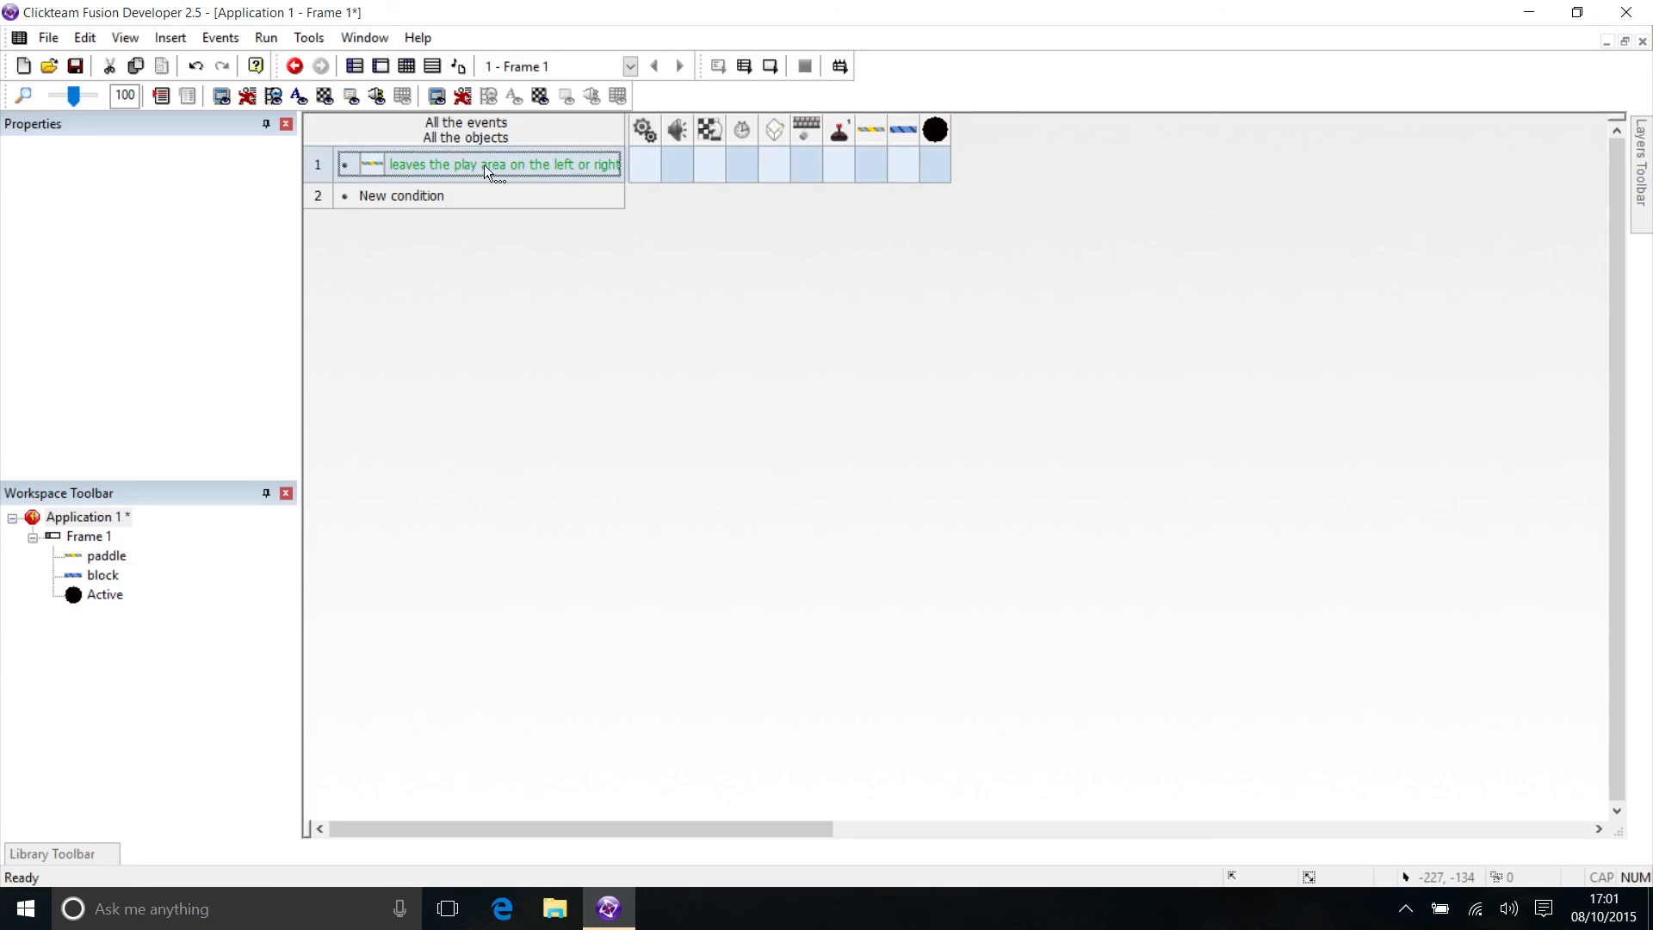
# Add a Stop movement action for the paddle to the event where it leaves the play area
pyautogui.rightClick(871, 163)
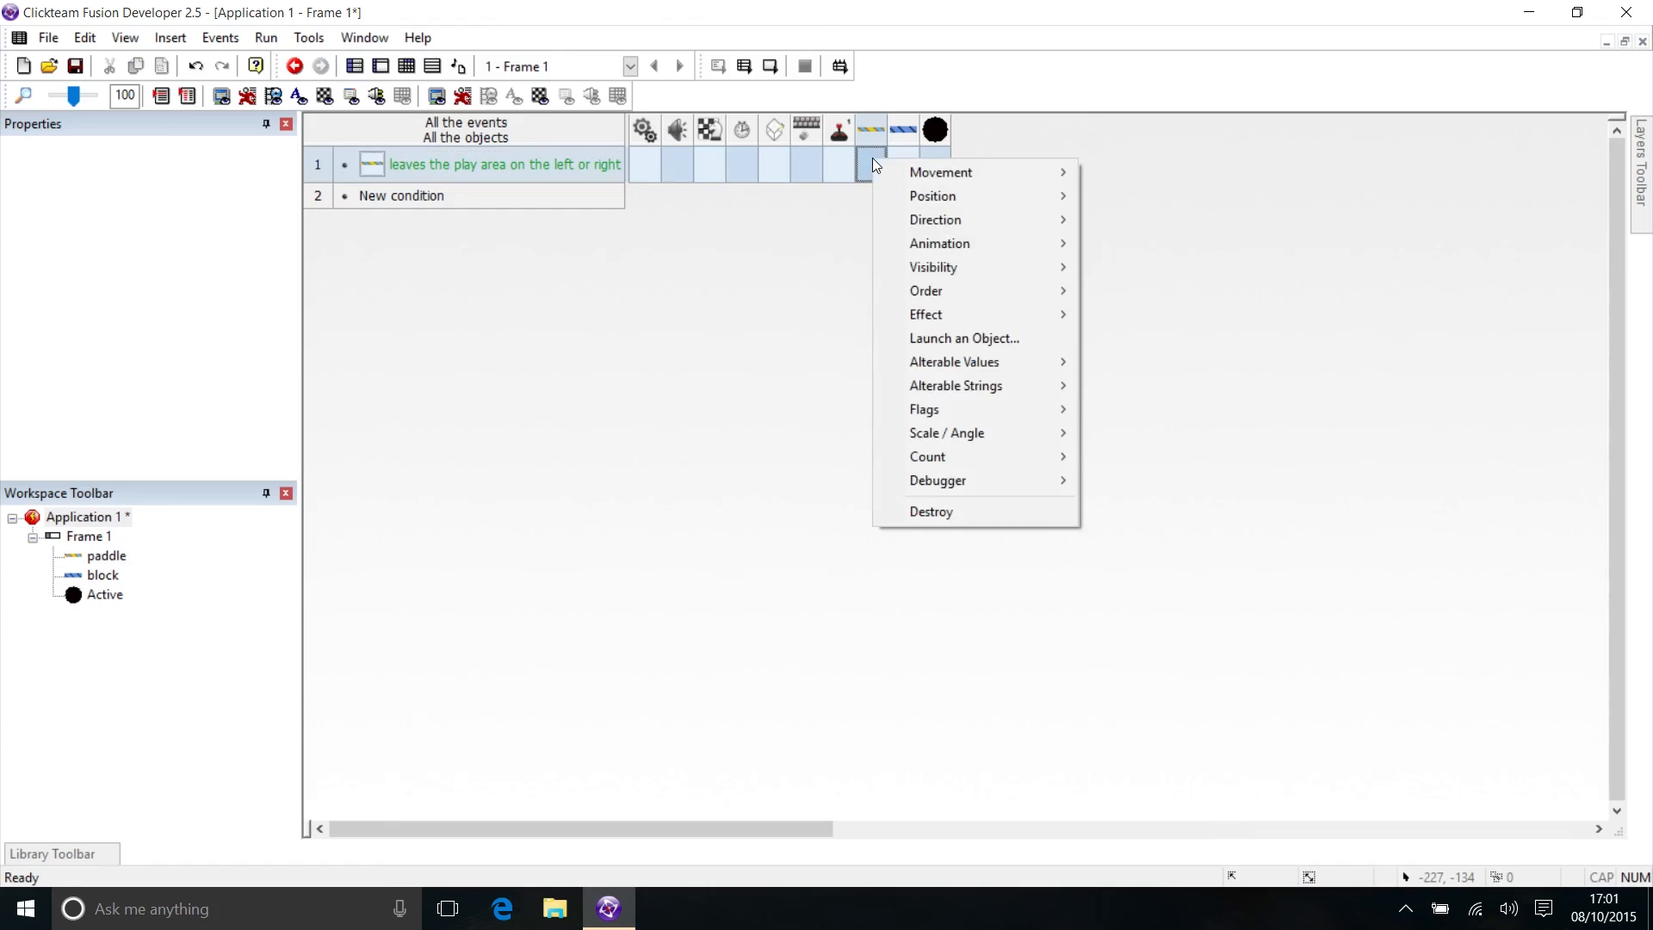
pyautogui.moveTo(904, 170)
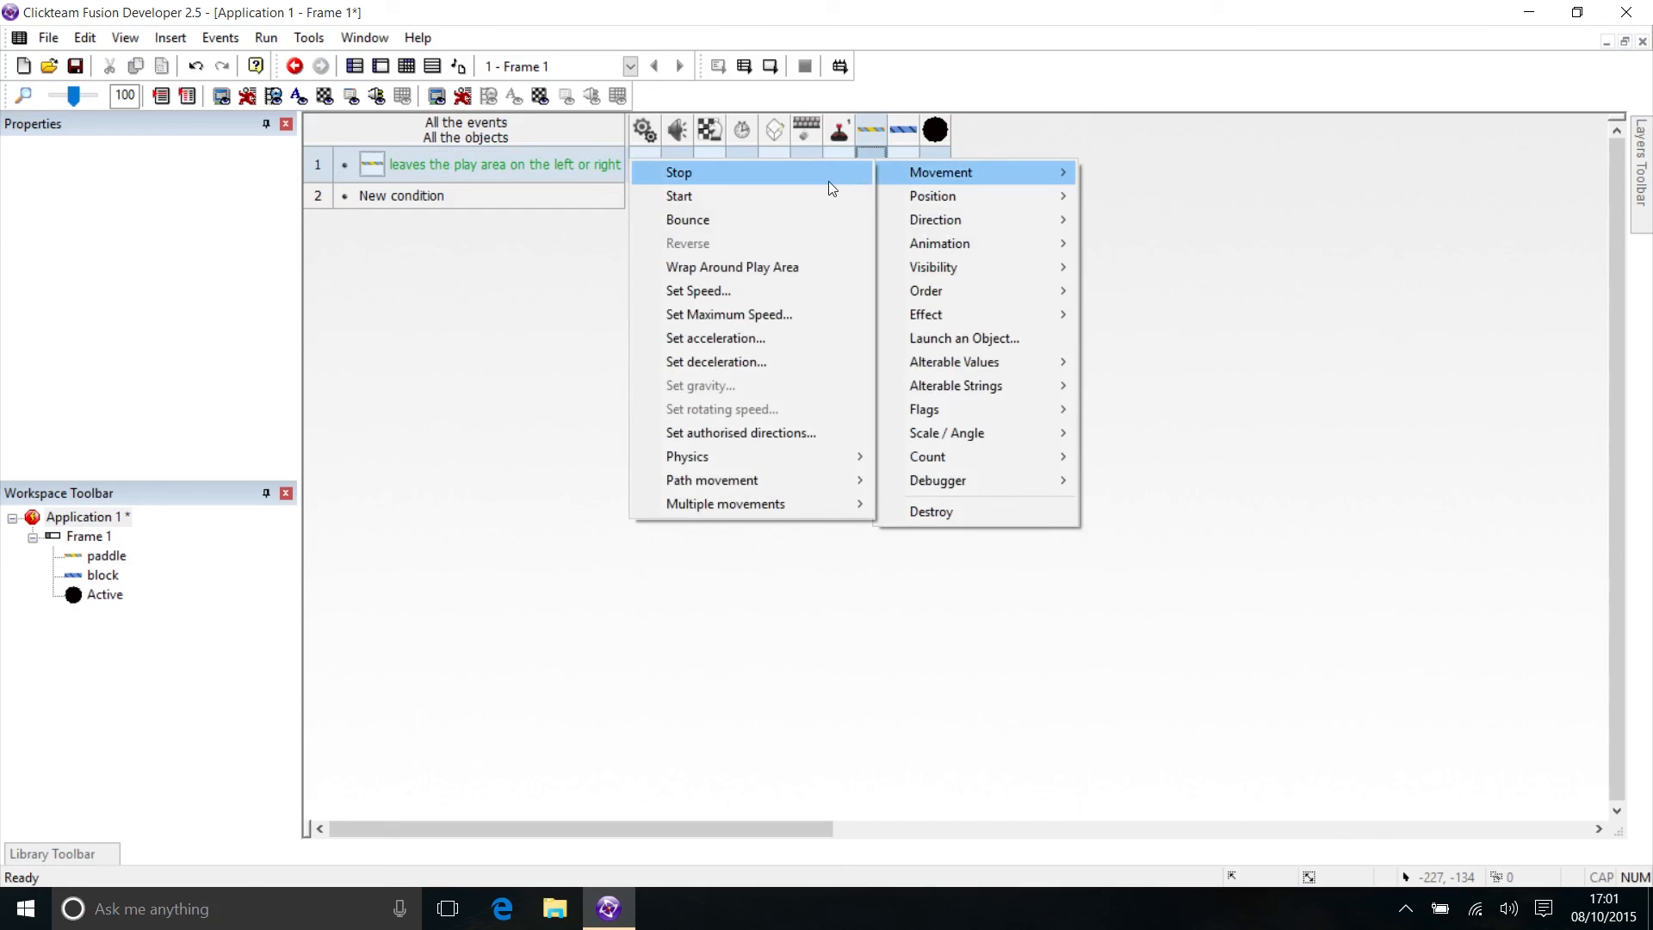
pyautogui.click(783, 177)
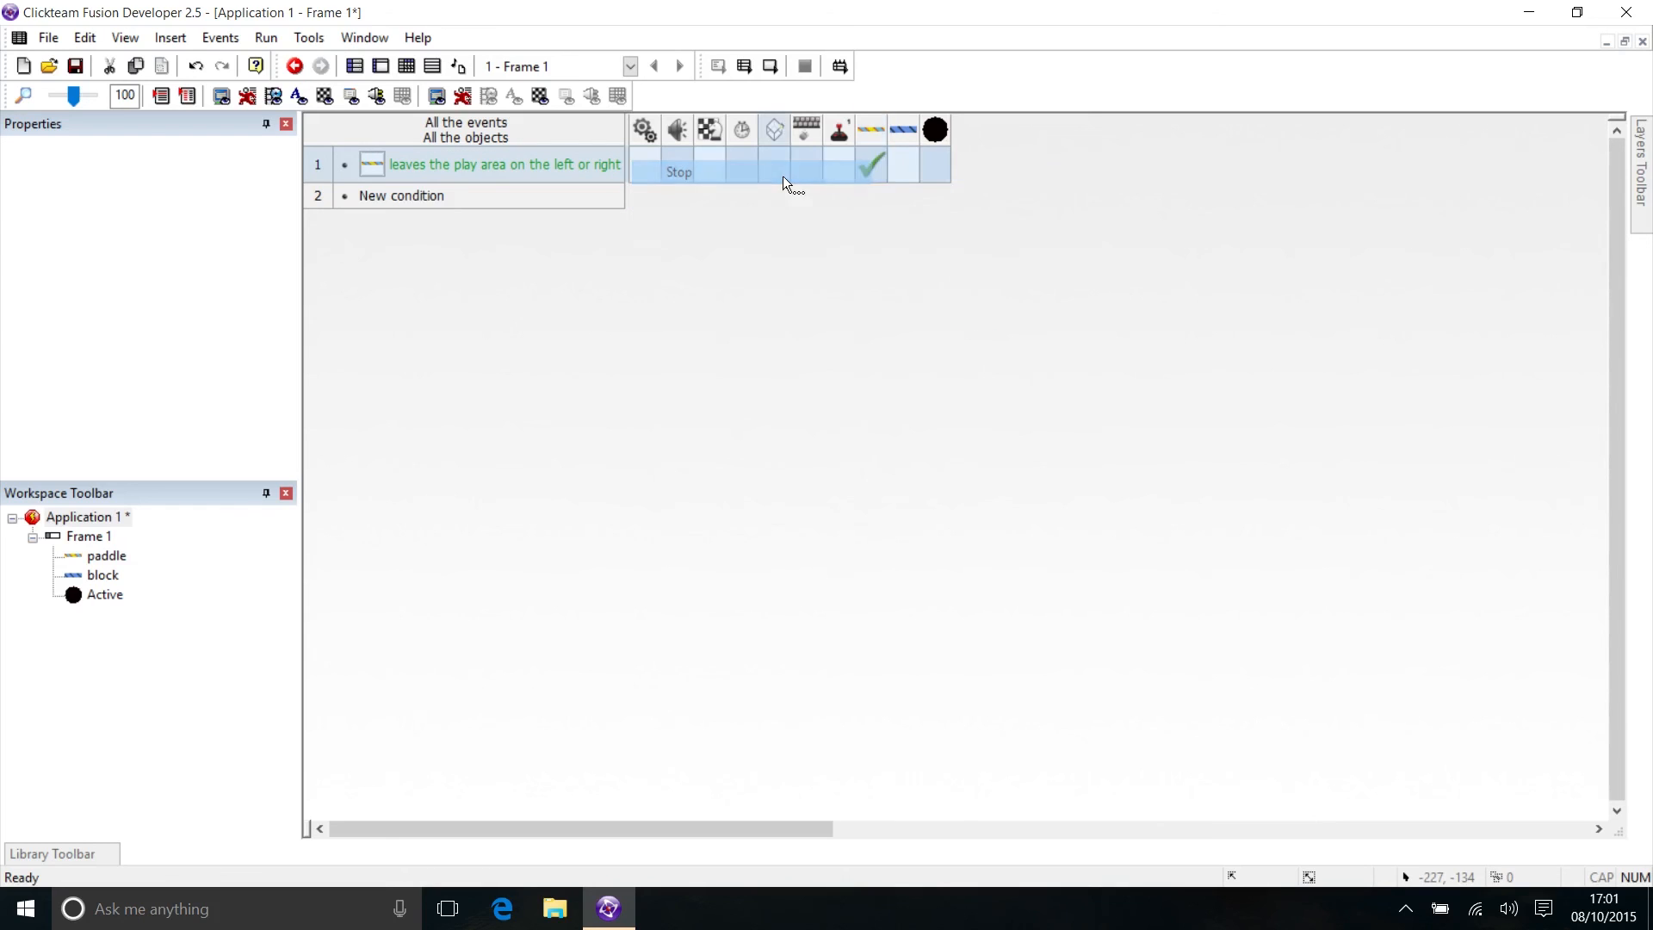
# Run the frame and move the paddle left and right to both edges to test that it stops, closing the preview at the end
pyautogui.click(260, 39)
pyautogui.click(272, 82)
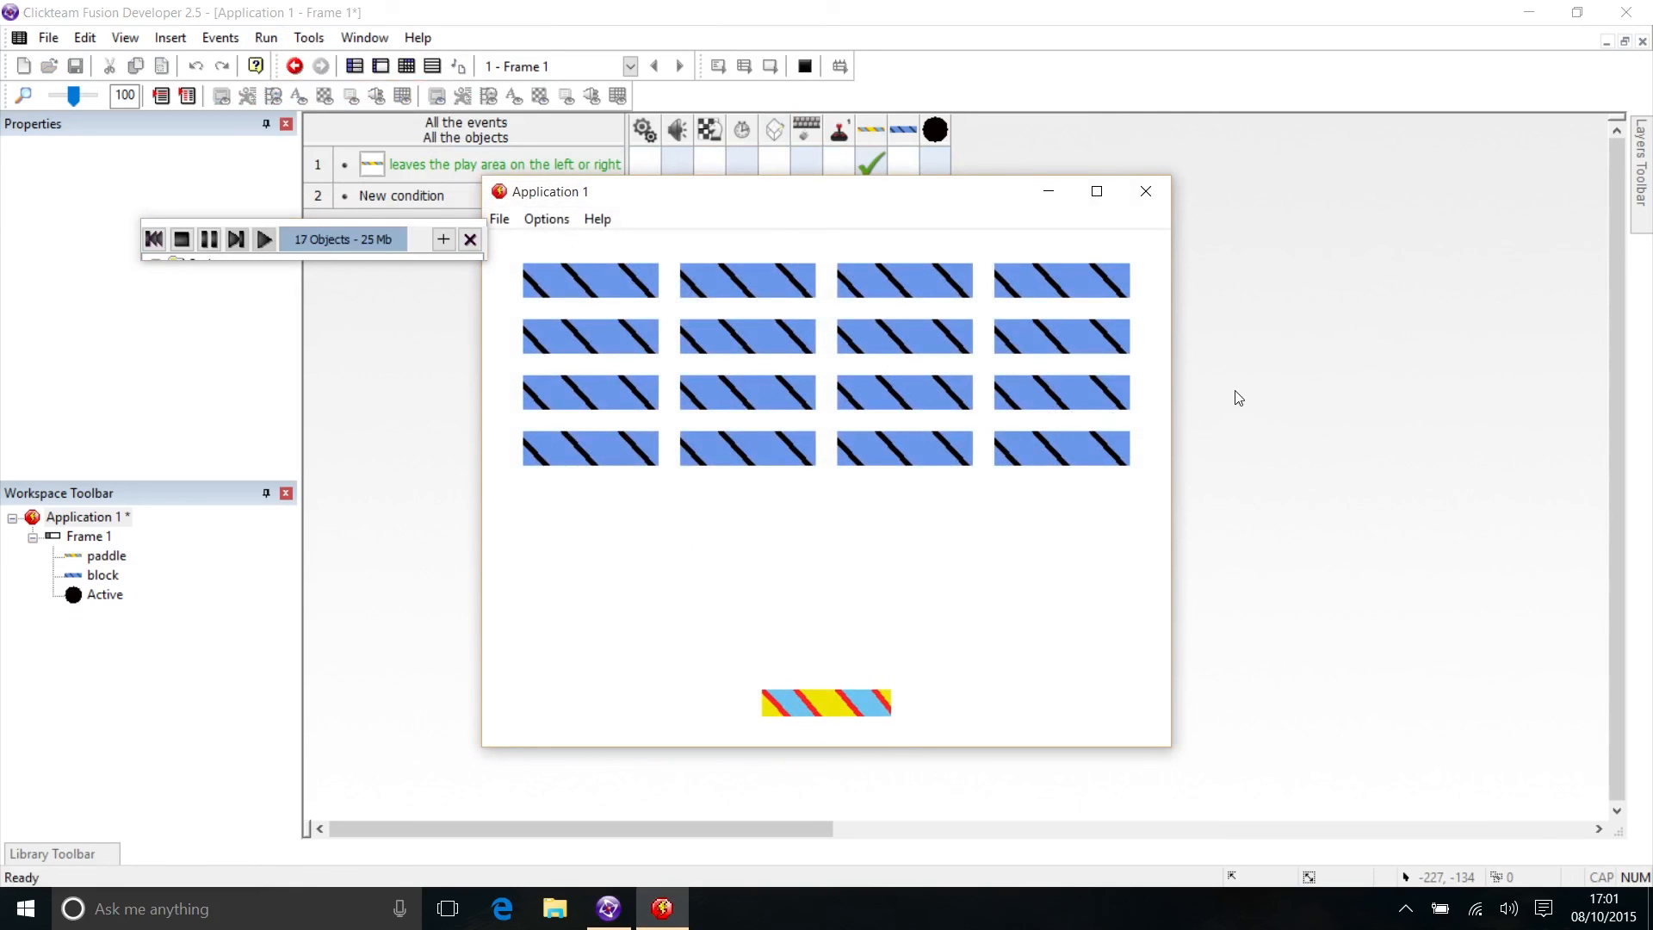
pyautogui.press('Left')
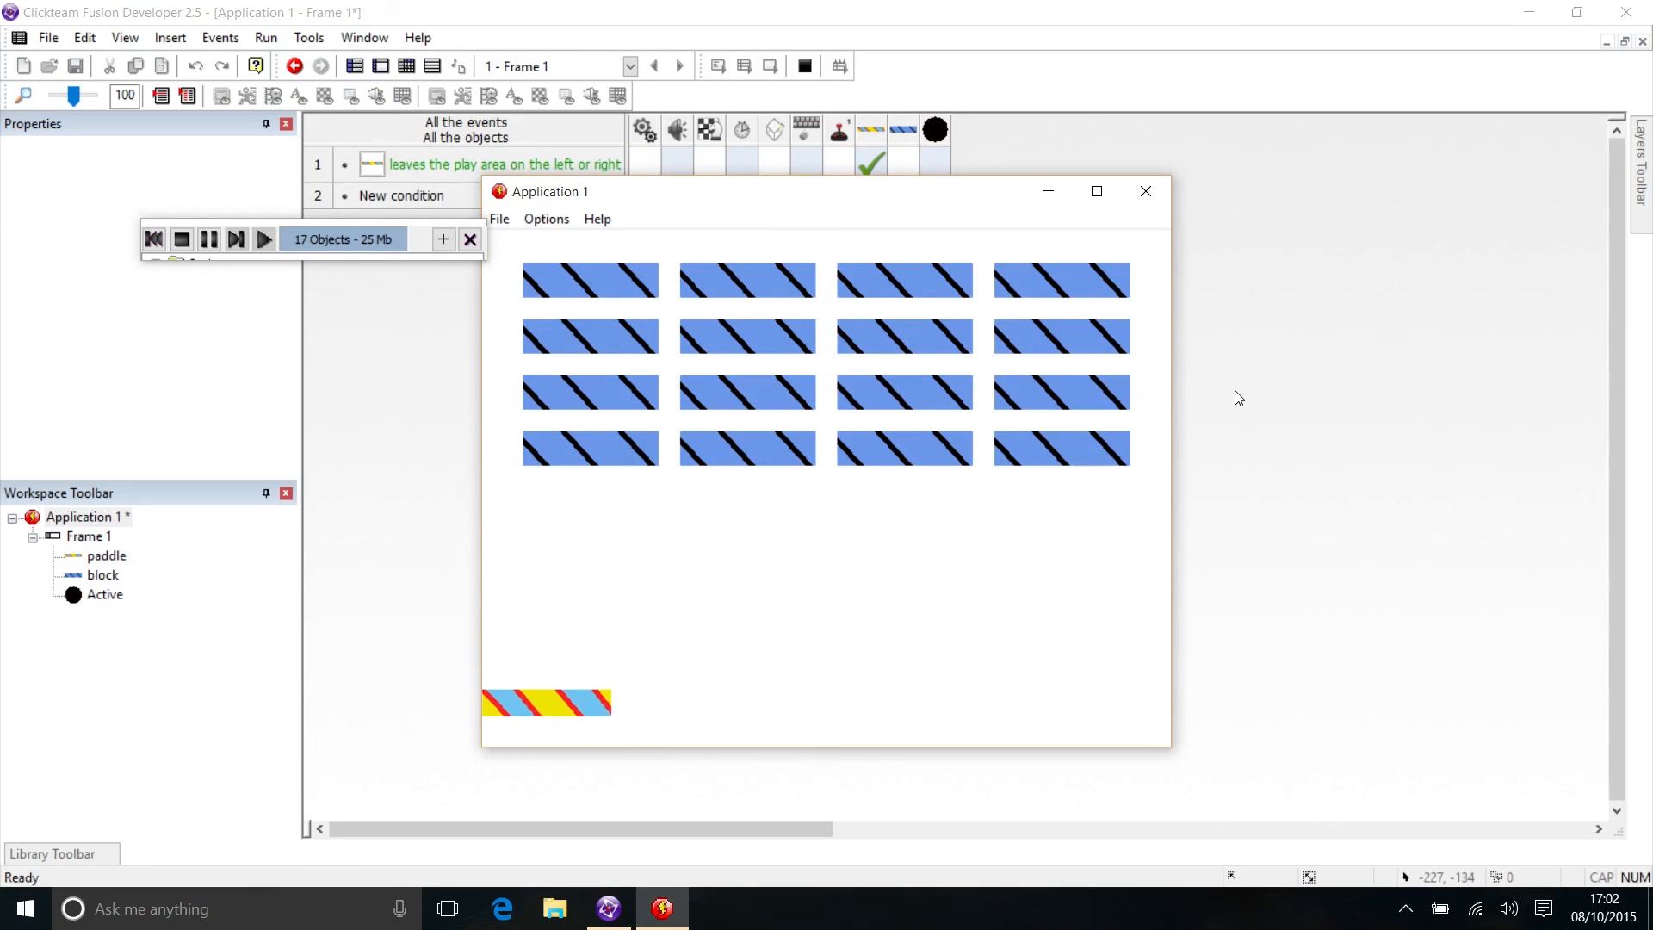
pyautogui.press('Right')
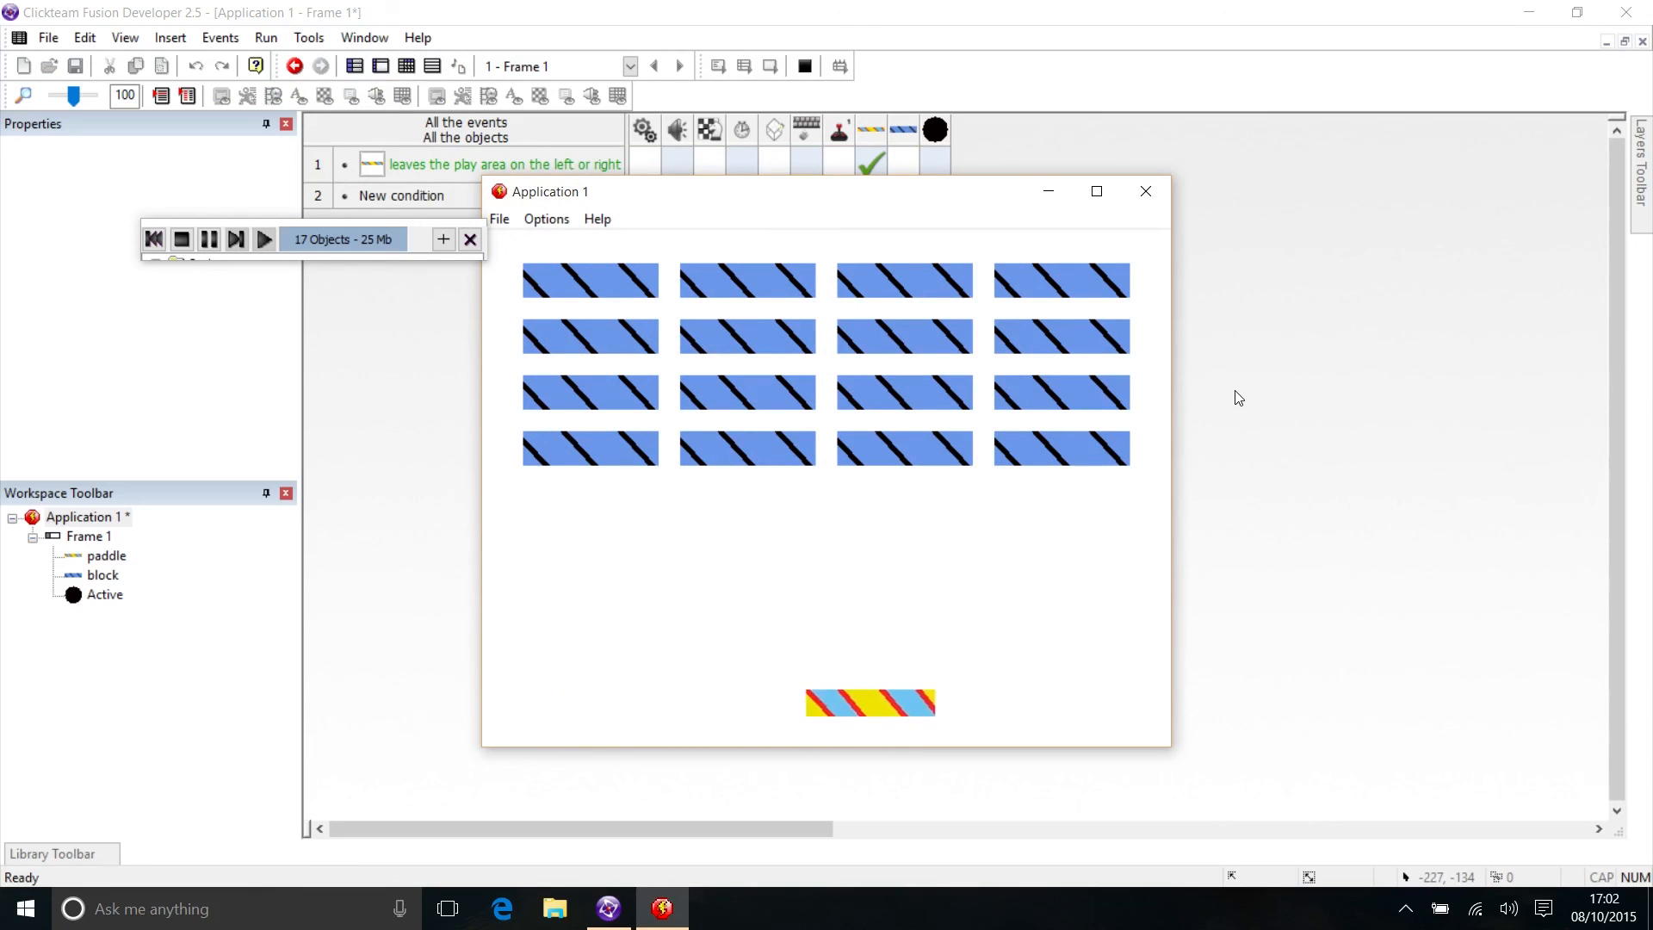
pyautogui.press('Left')
pyautogui.press('Right')
pyautogui.press('Left')
pyautogui.press('Right')
pyautogui.press('Left')
pyautogui.press('Left')
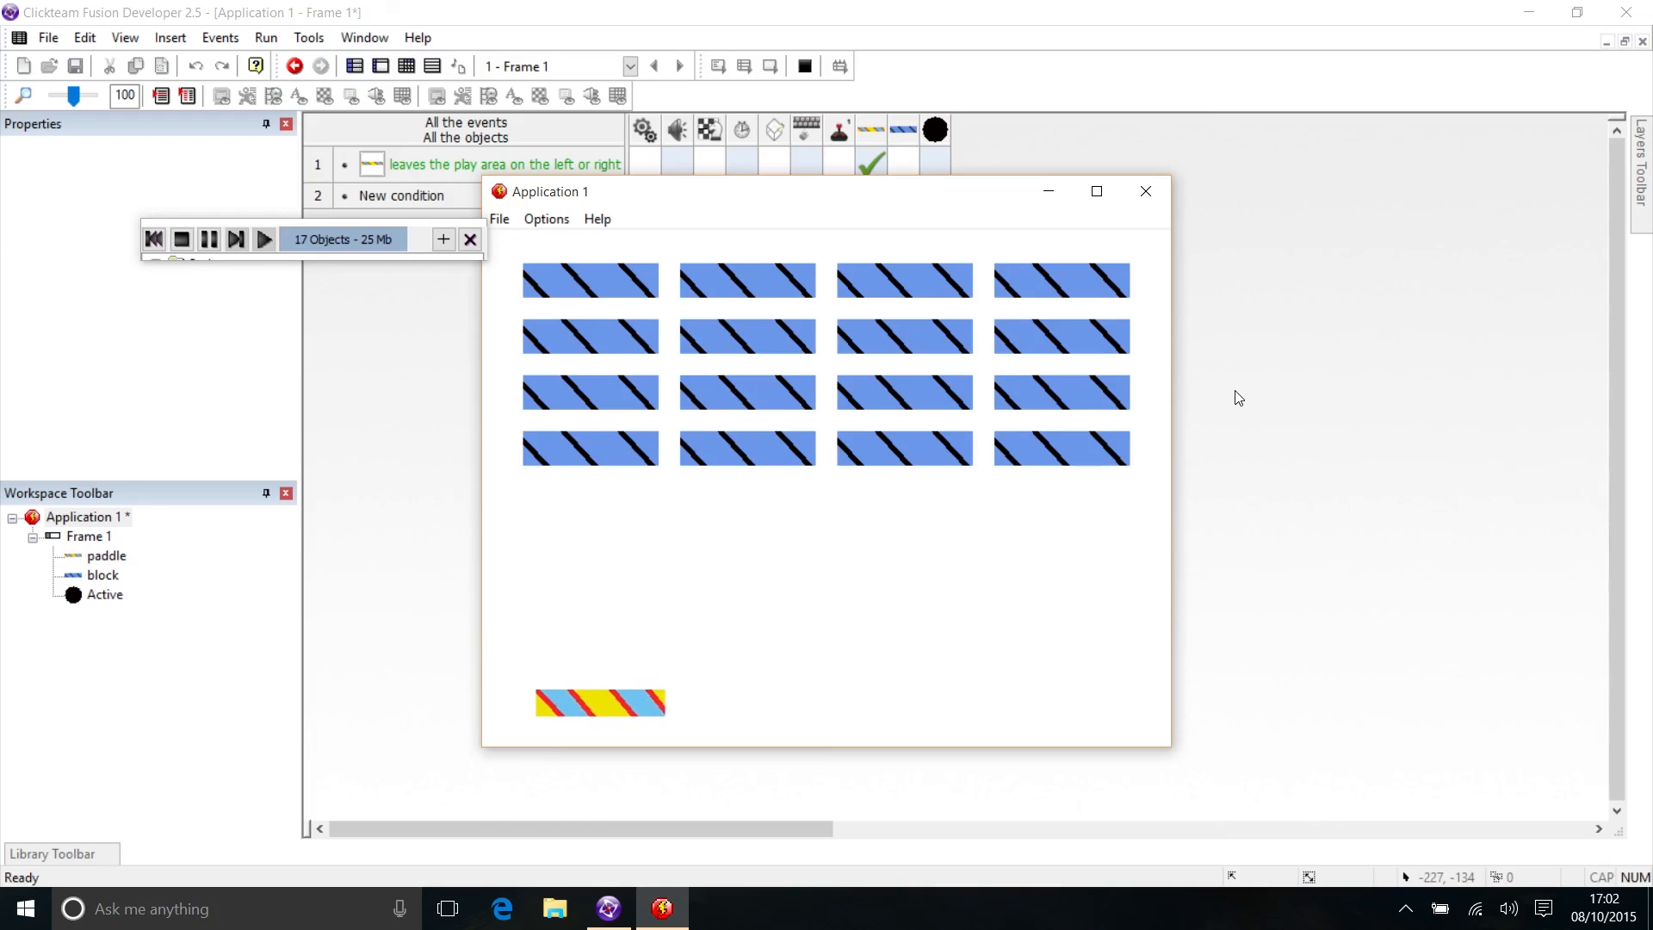
pyautogui.press('Right')
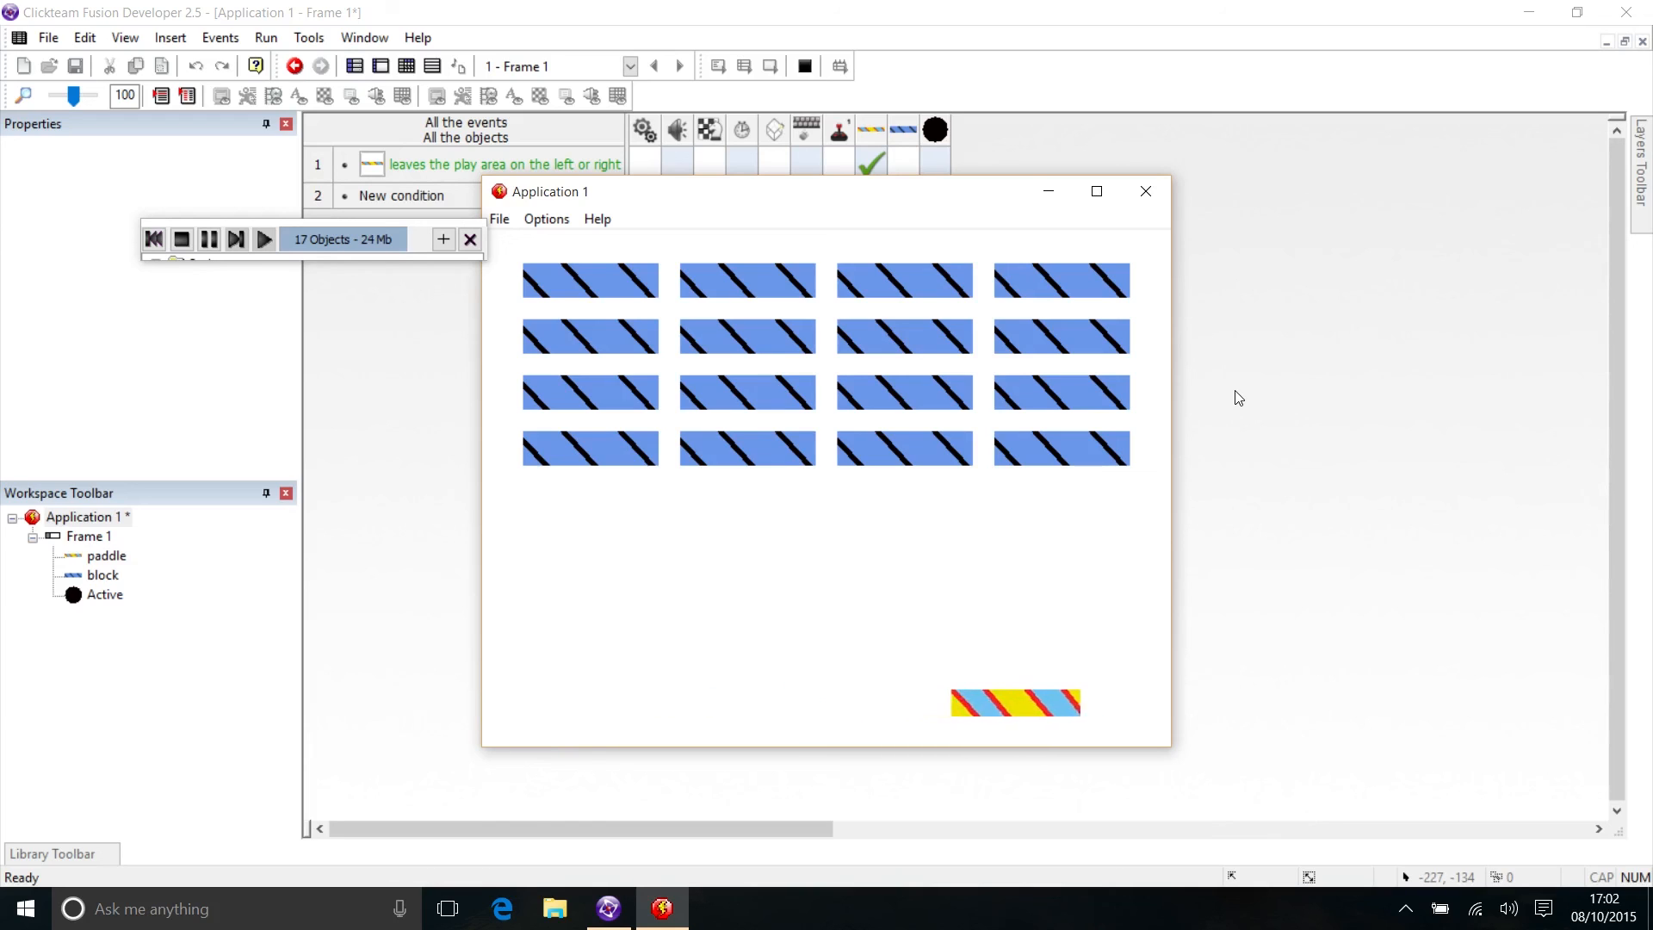
pyautogui.press('Left')
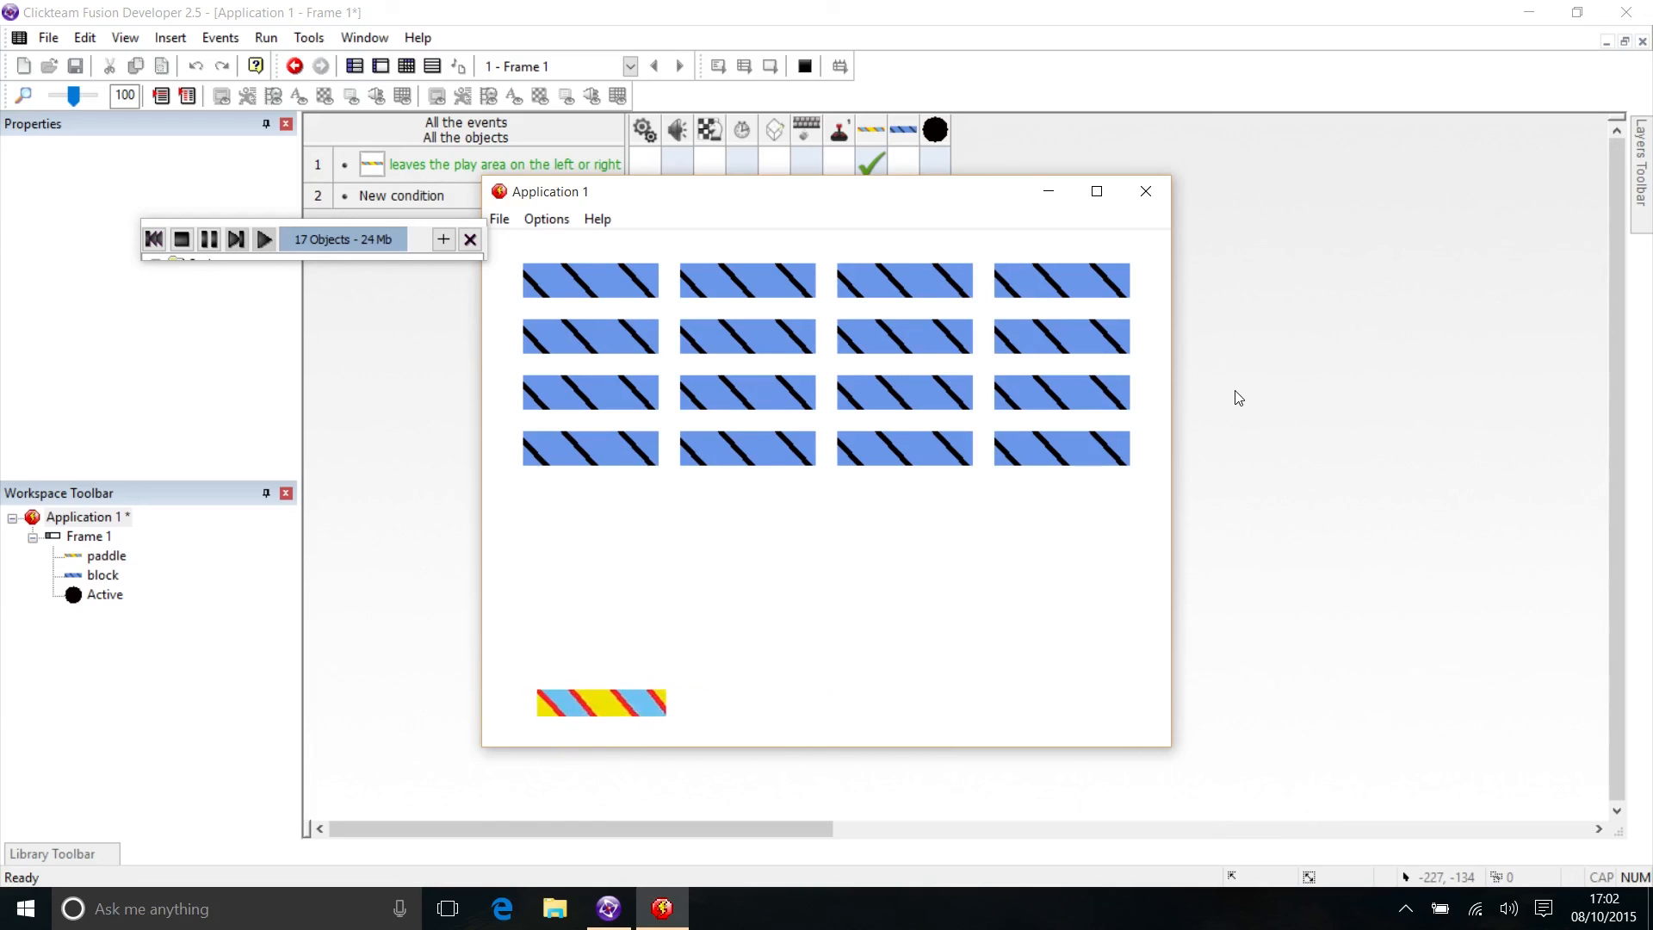
pyautogui.press('Right')
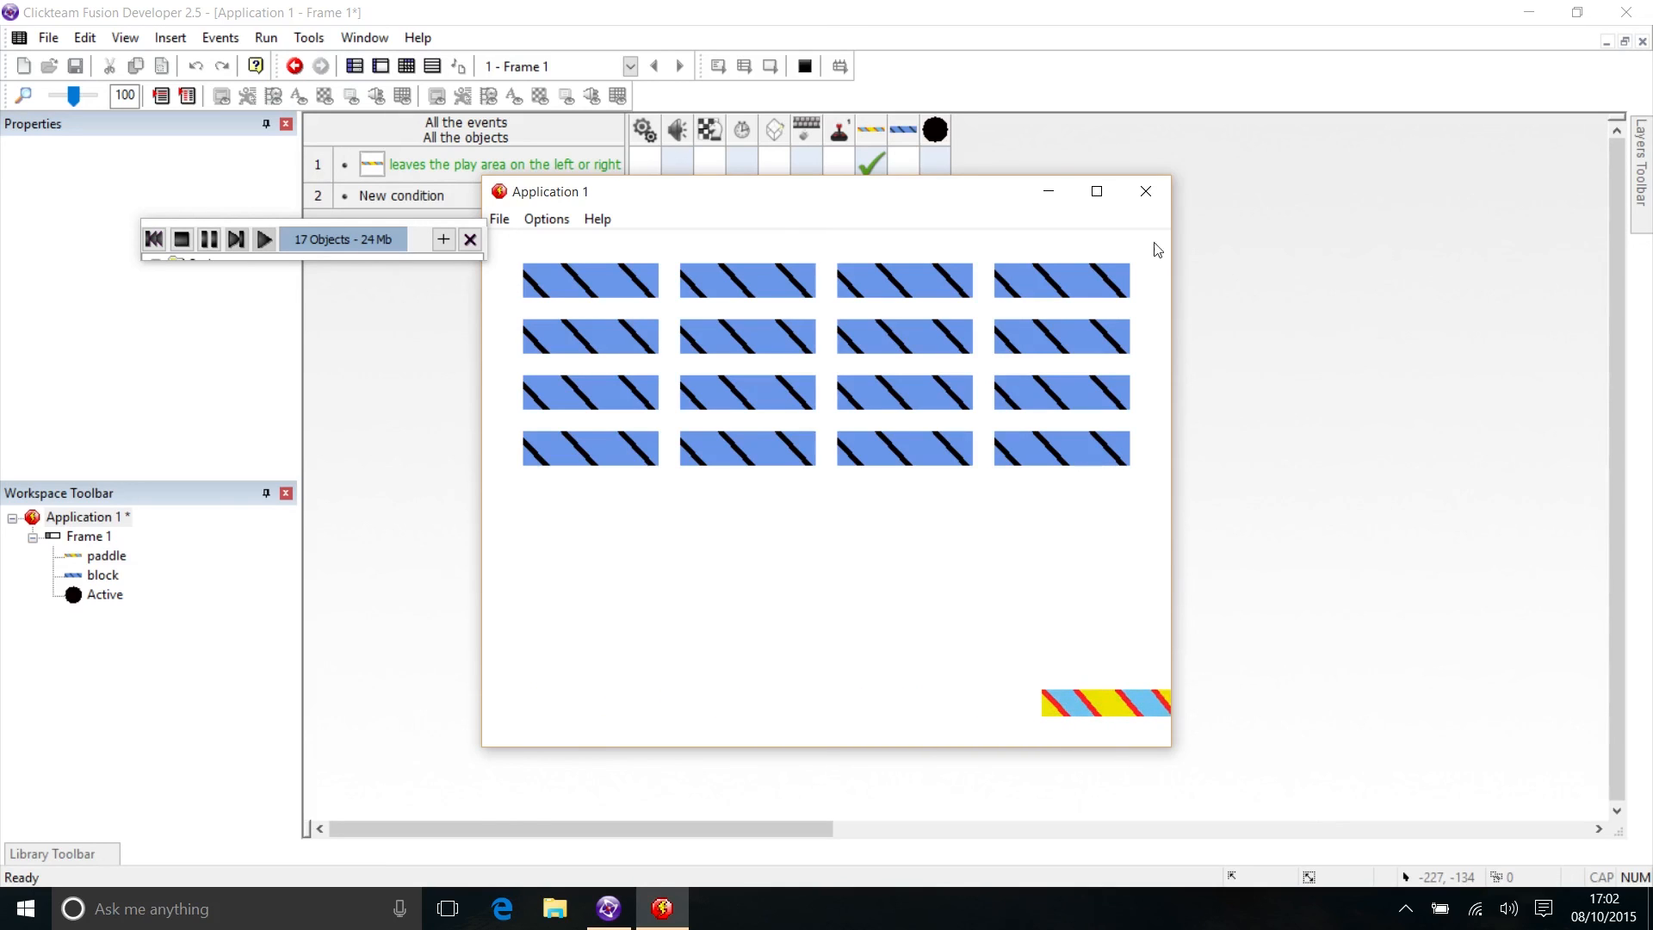
pyautogui.click(1147, 197)
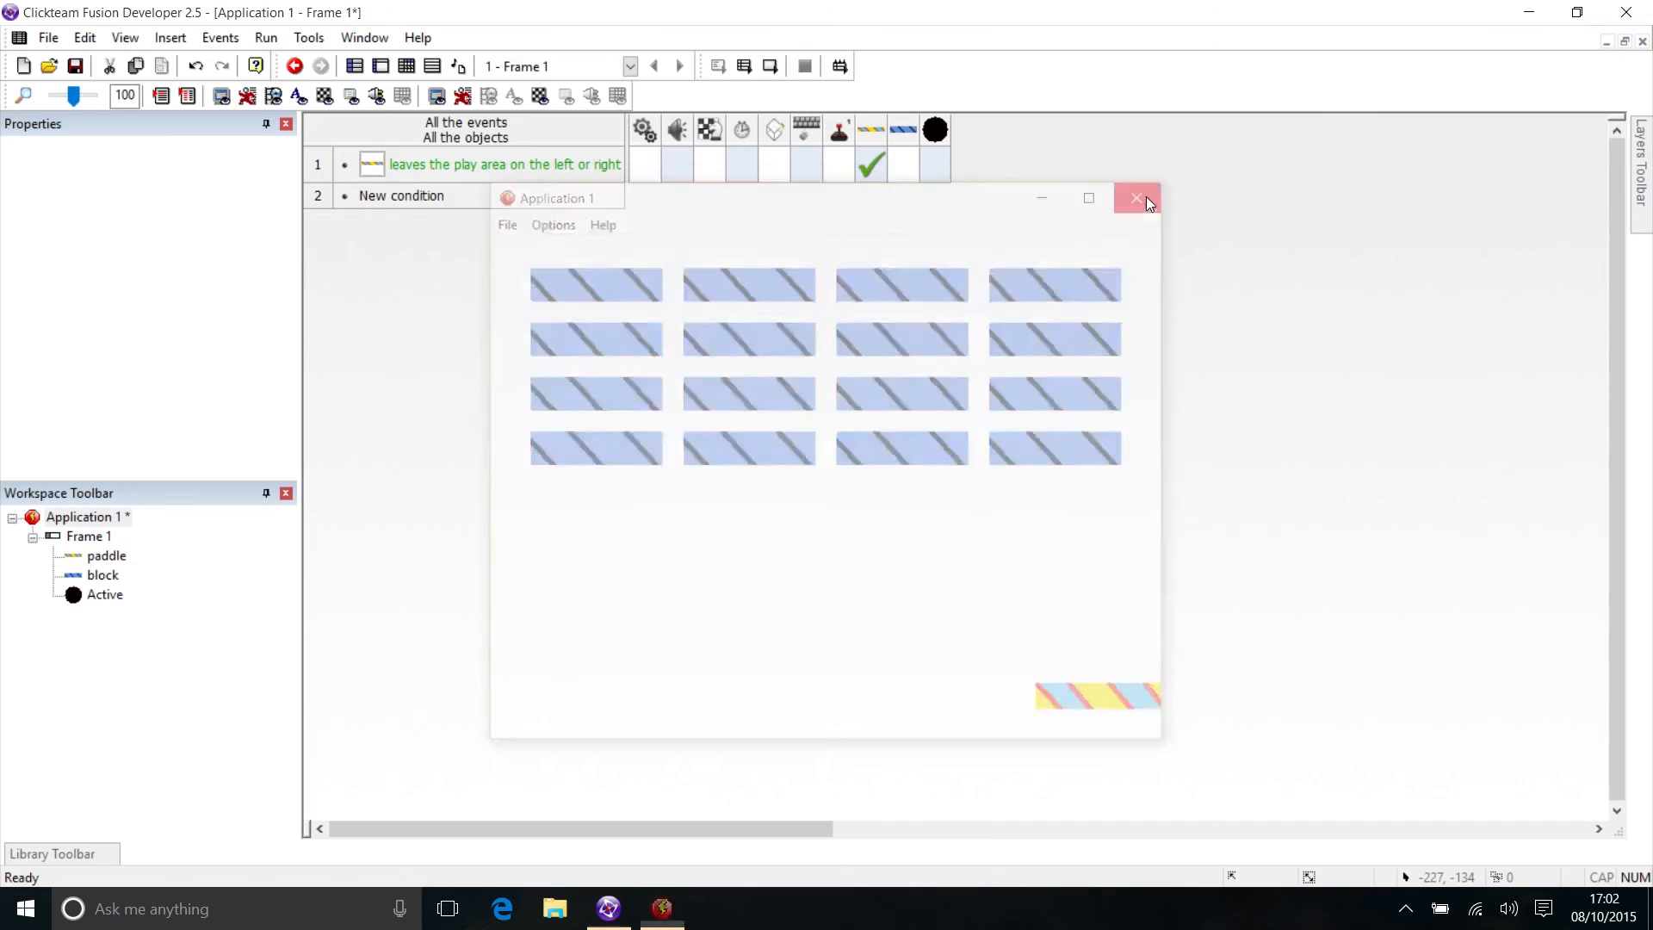
# Duplicate the paddle's play-area condition into a new event and replace the paddle with the black ball
pyautogui.click(410, 162)
pyautogui.moveTo(410, 198); pyautogui.dragTo(407, 199)
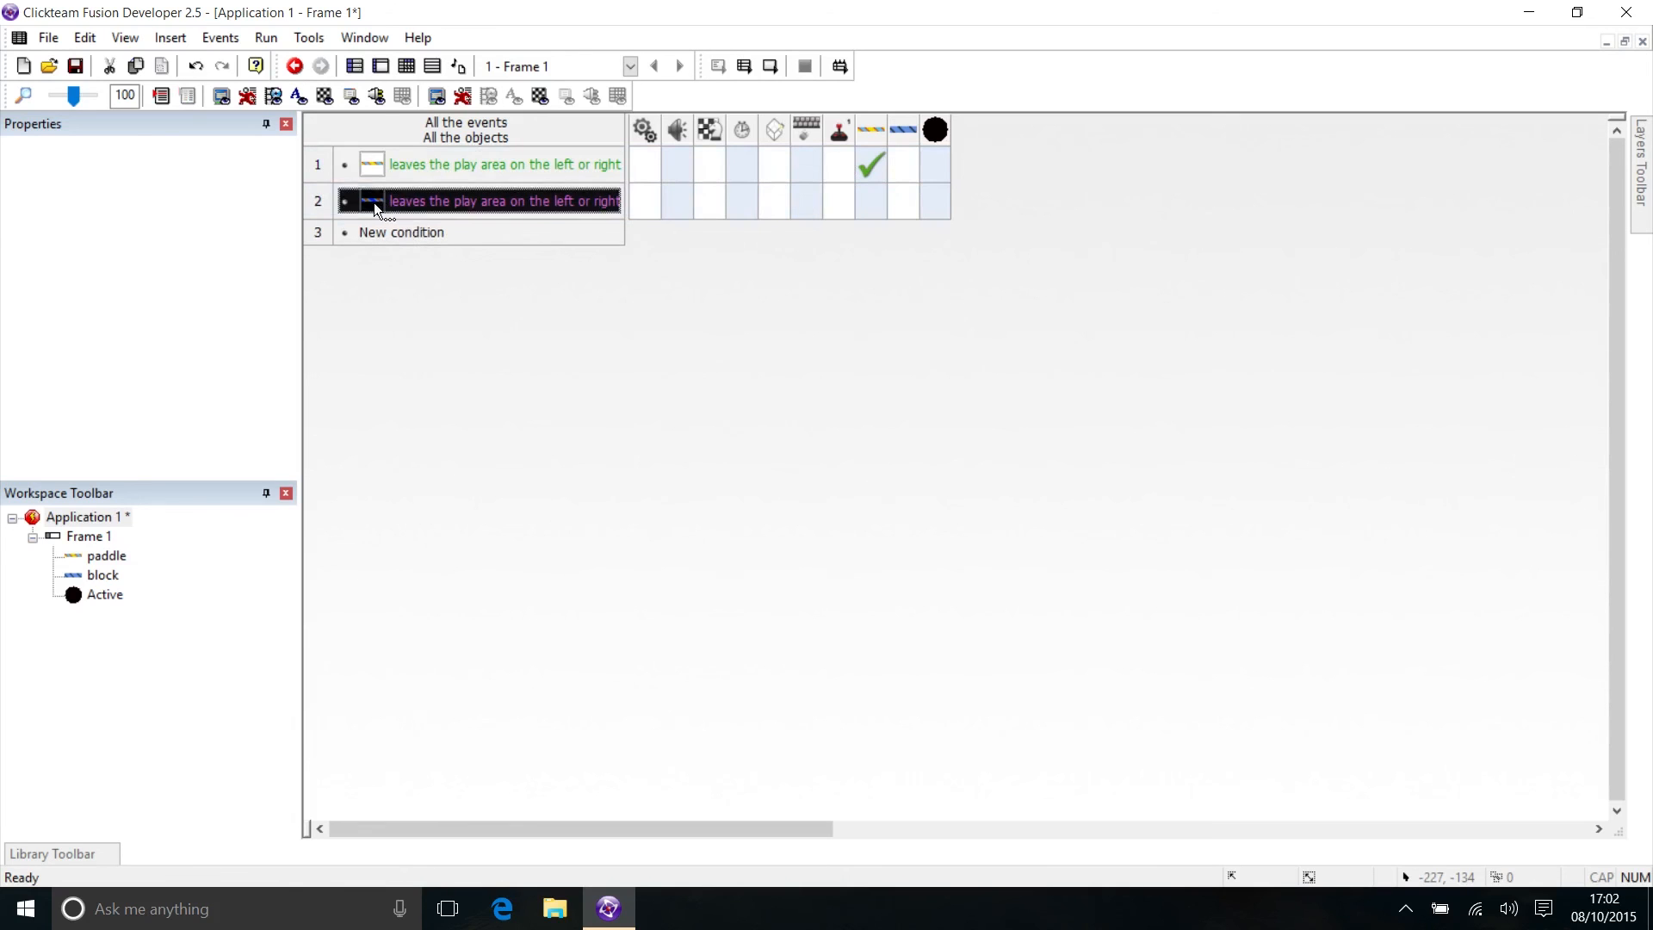
pyautogui.doubleClick(374, 203)
pyautogui.doubleClick(317, 161)
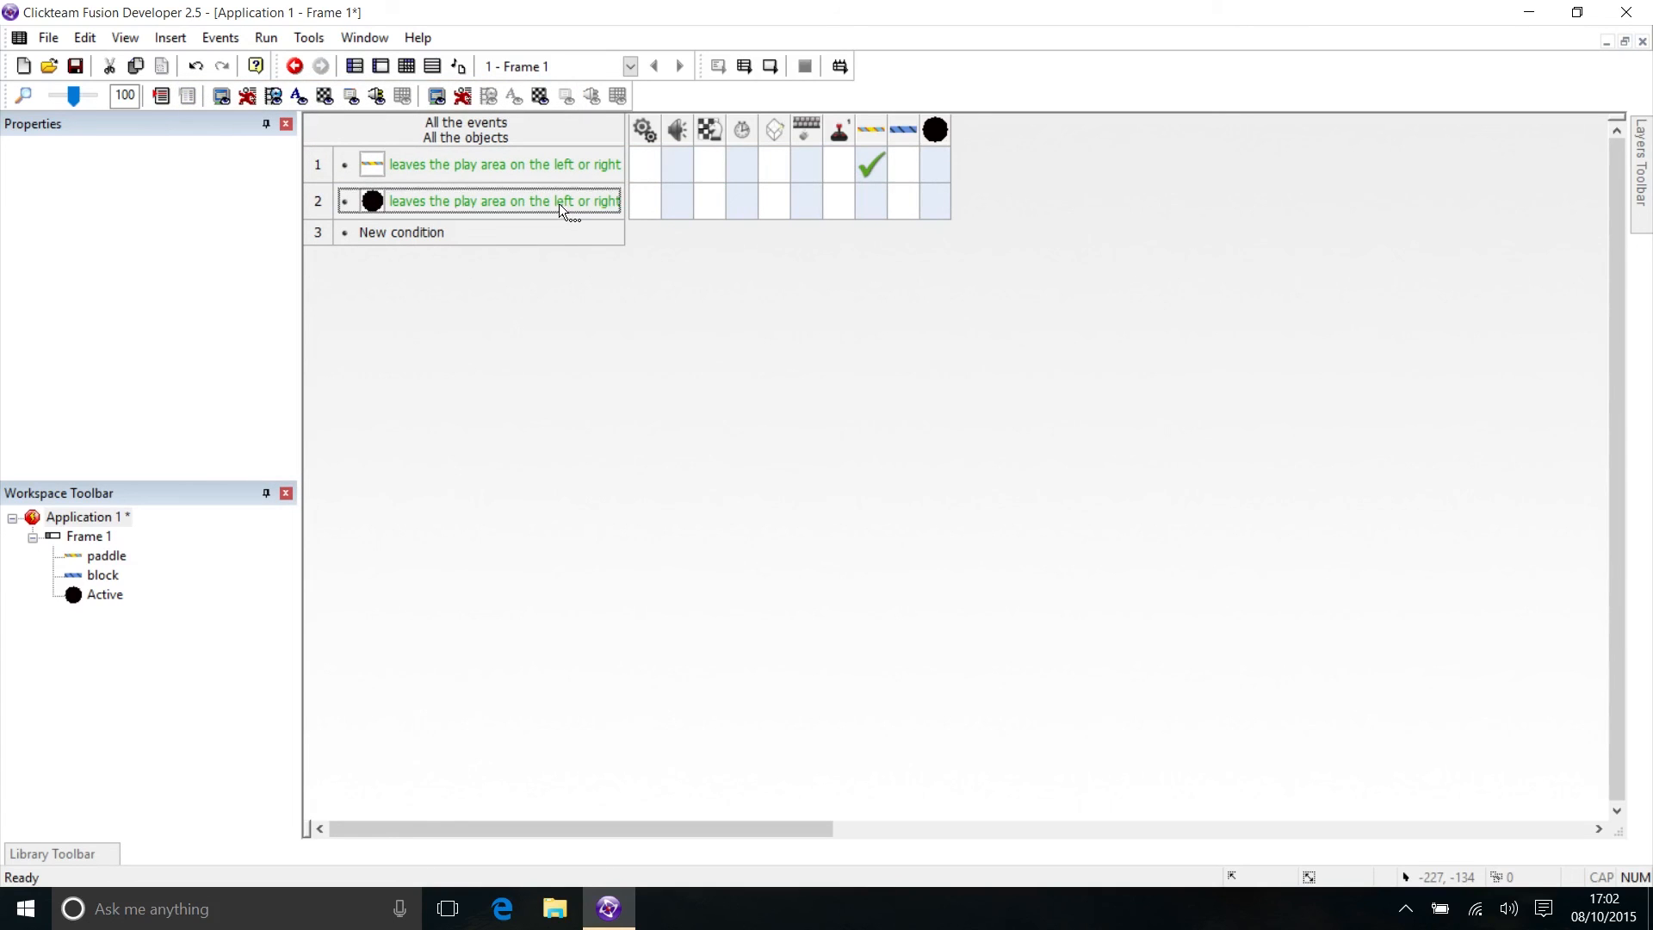
# Edit the ball's play-area condition so it tests leaving the frame on all four sides
pyautogui.click(394, 201)
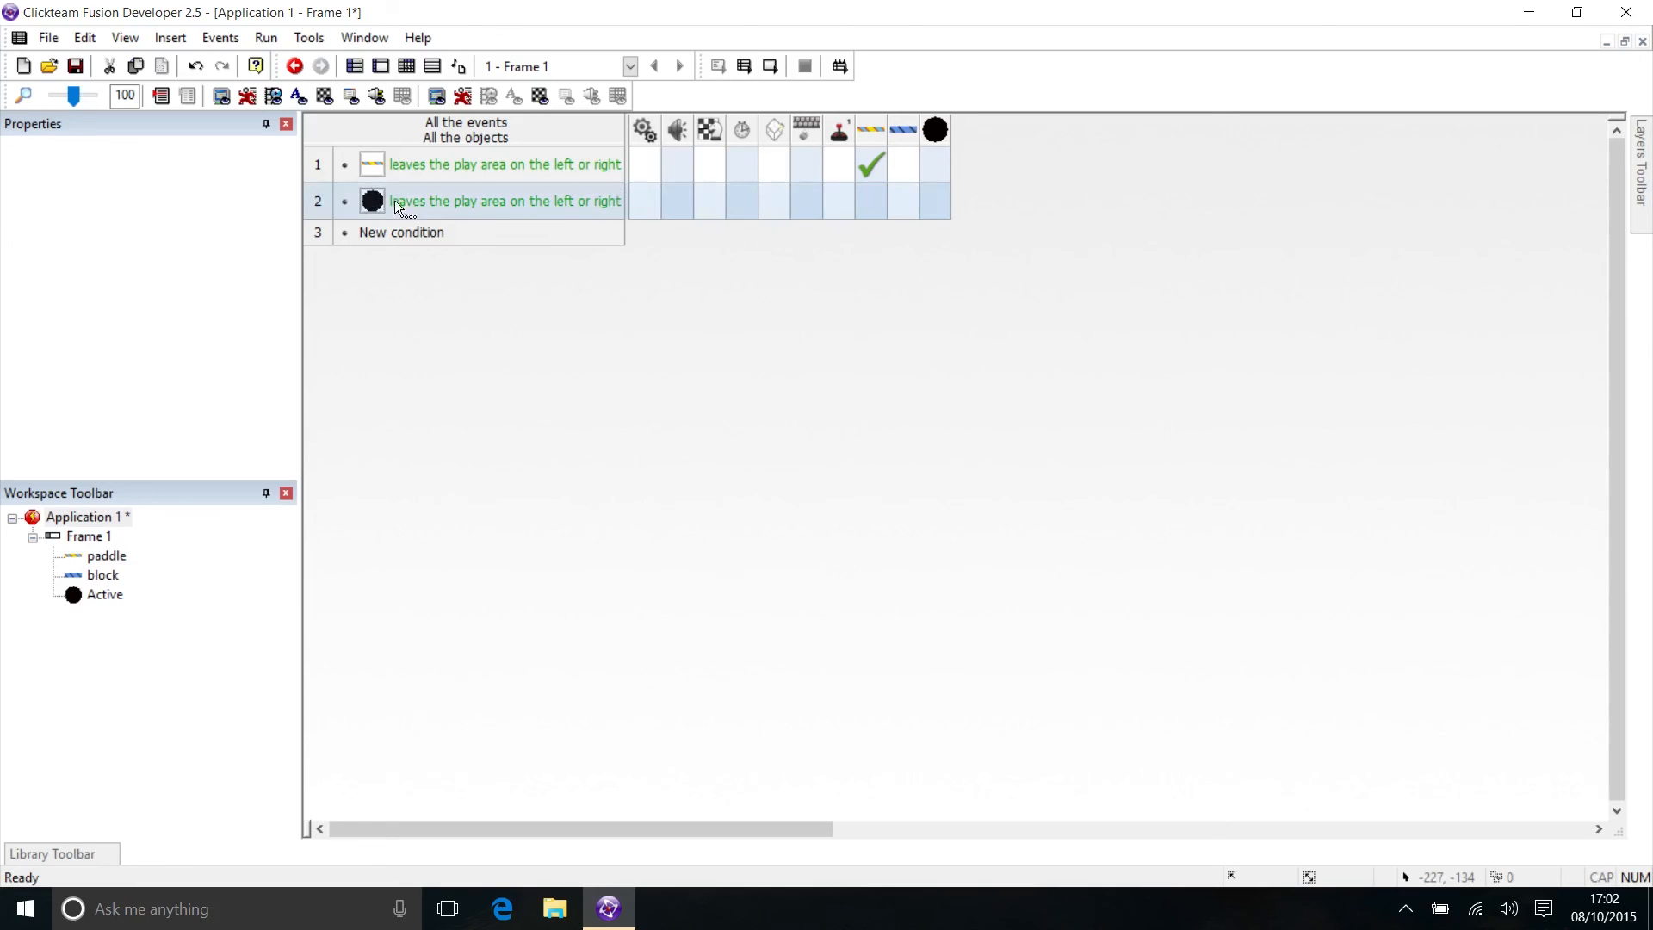
pyautogui.doubleClick(509, 200)
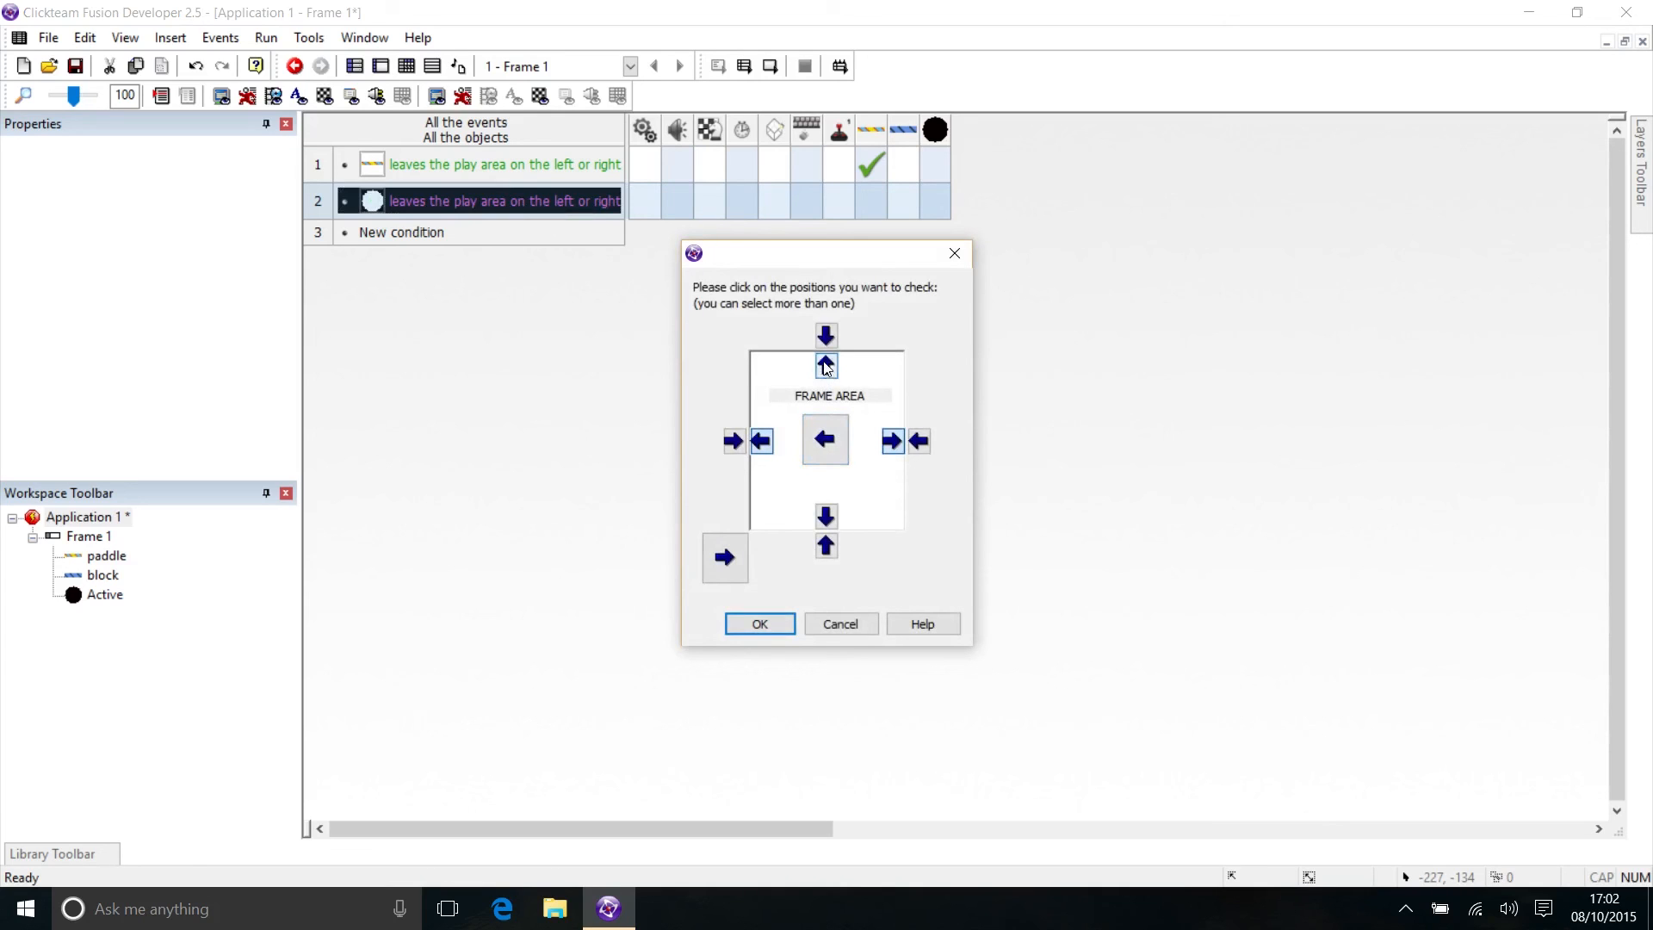
pyautogui.click(827, 516)
pyautogui.click(782, 624)
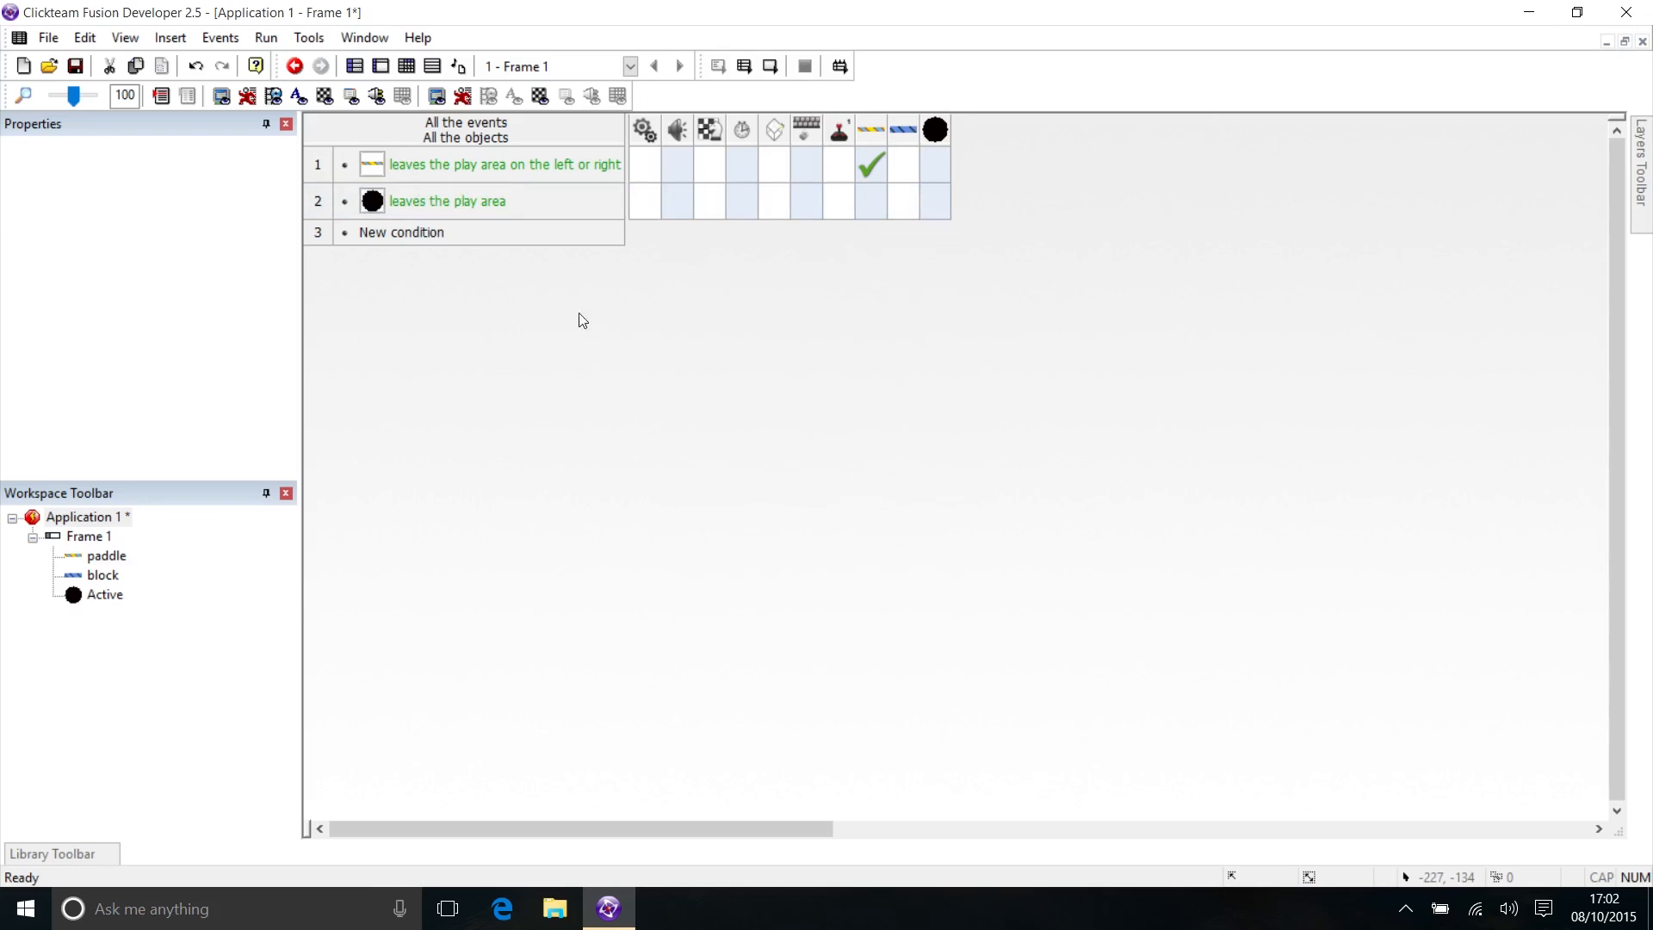
# Add a Bounce movement action for the ball to the event where it leaves the play area
pyautogui.click(424, 214)
pyautogui.click(938, 202)
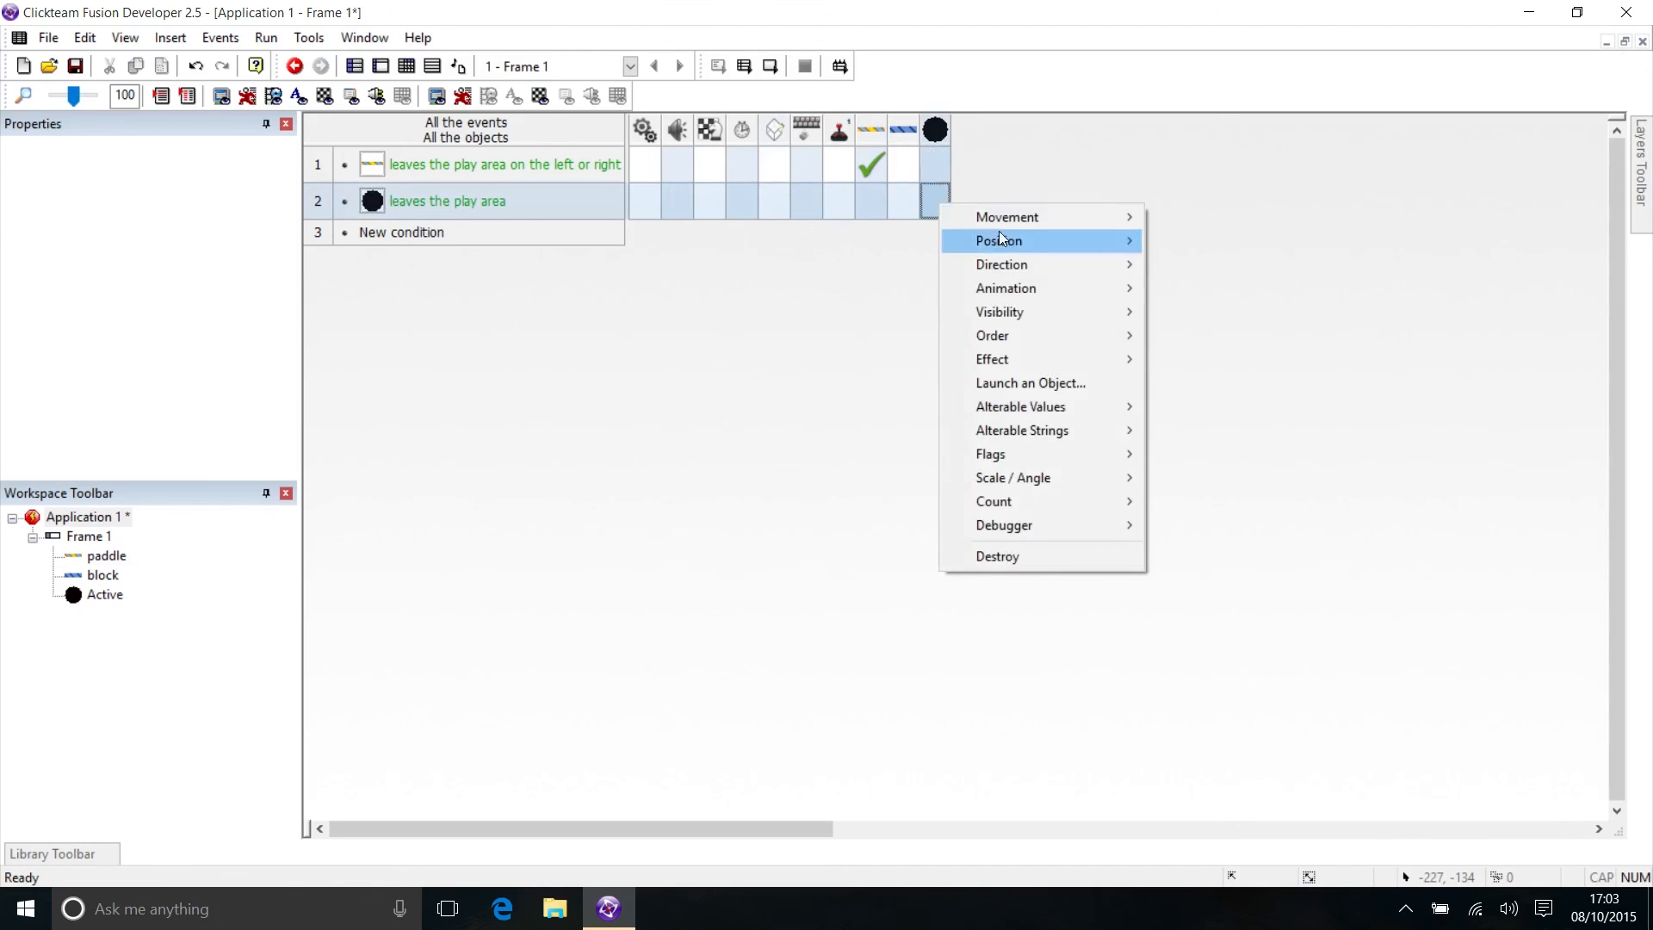
pyautogui.moveTo(1004, 223)
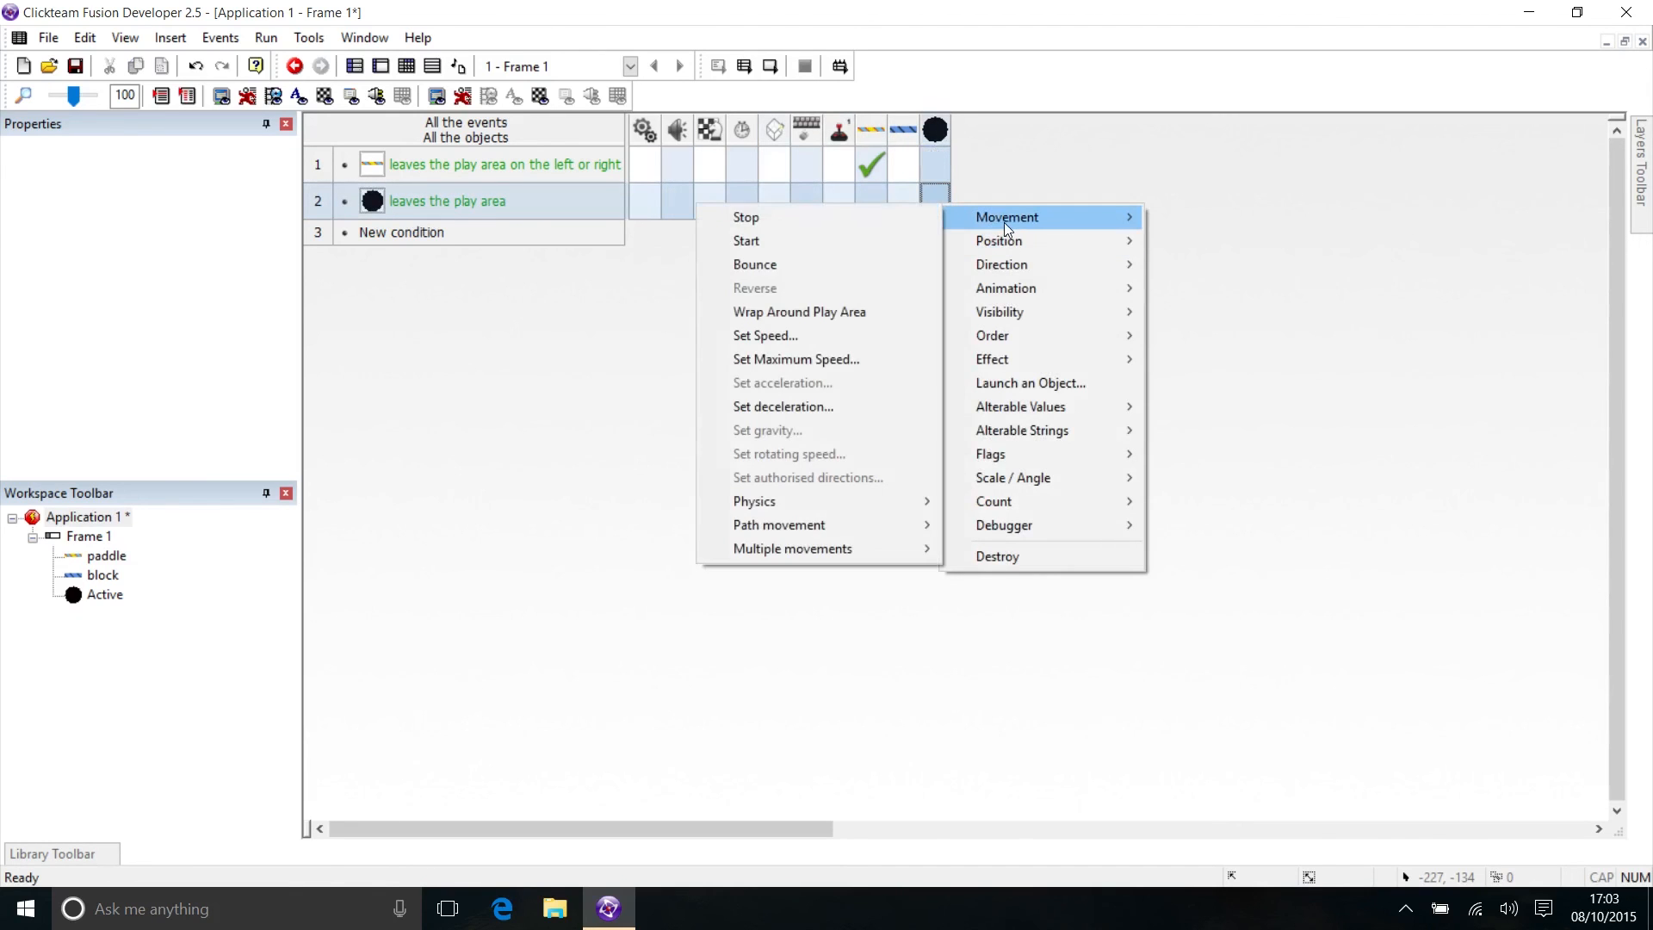
pyautogui.click(766, 265)
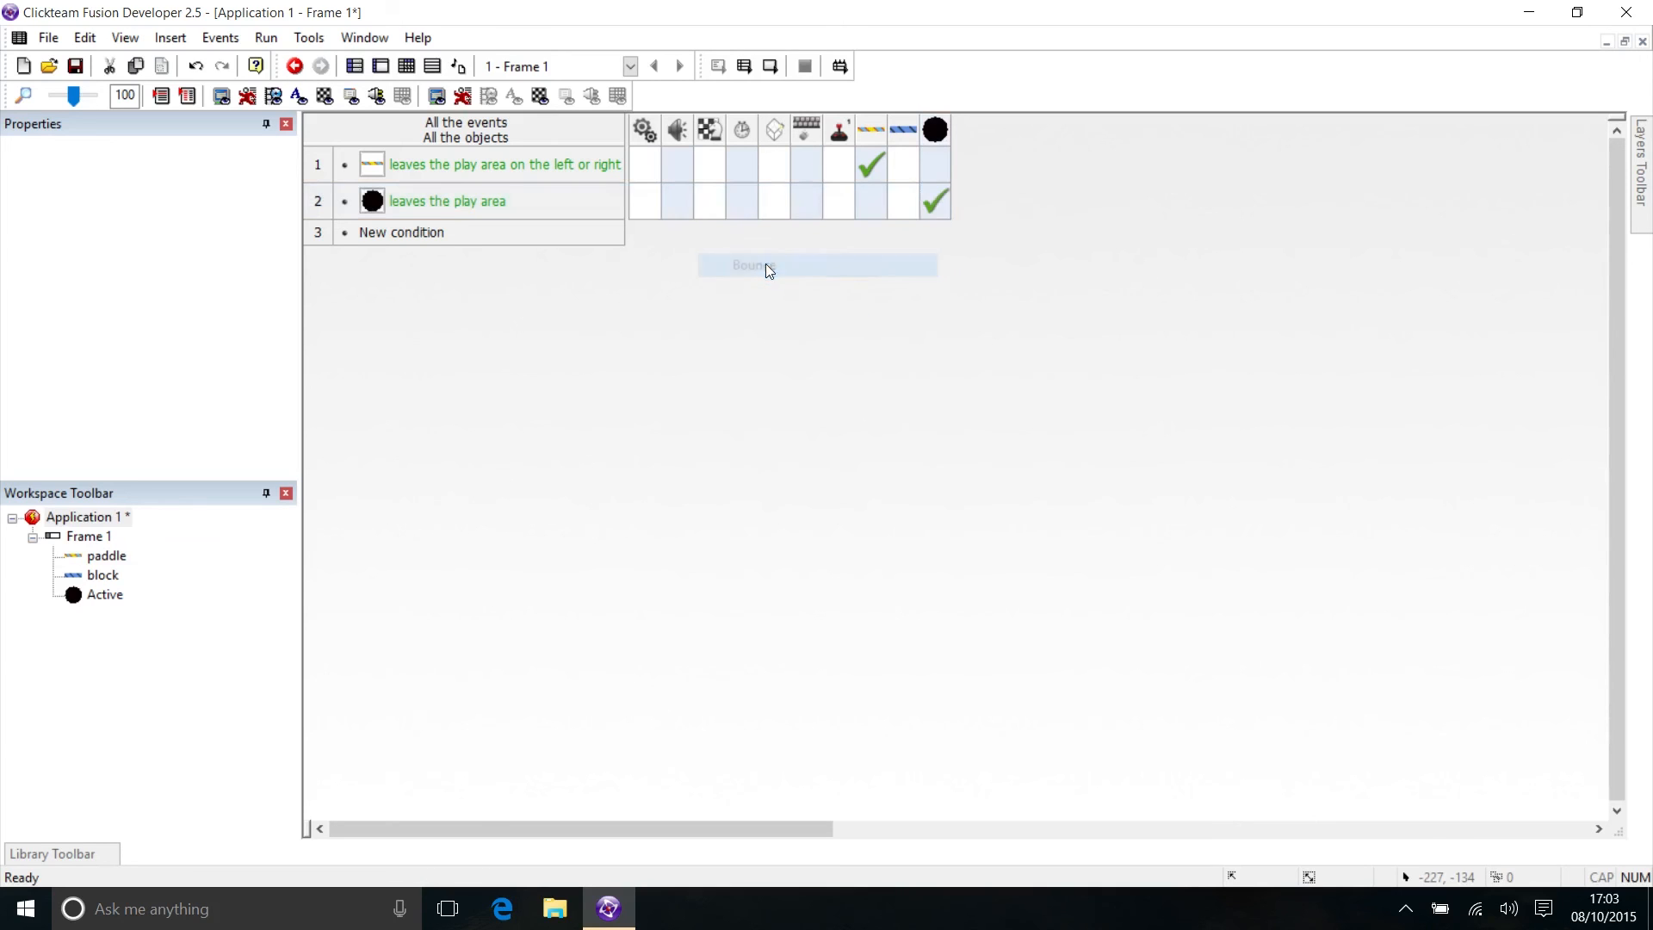
# Run the frame to check how the ball bounces inside the play area, closing the preview at the end
pyautogui.click(267, 40)
pyautogui.click(274, 86)
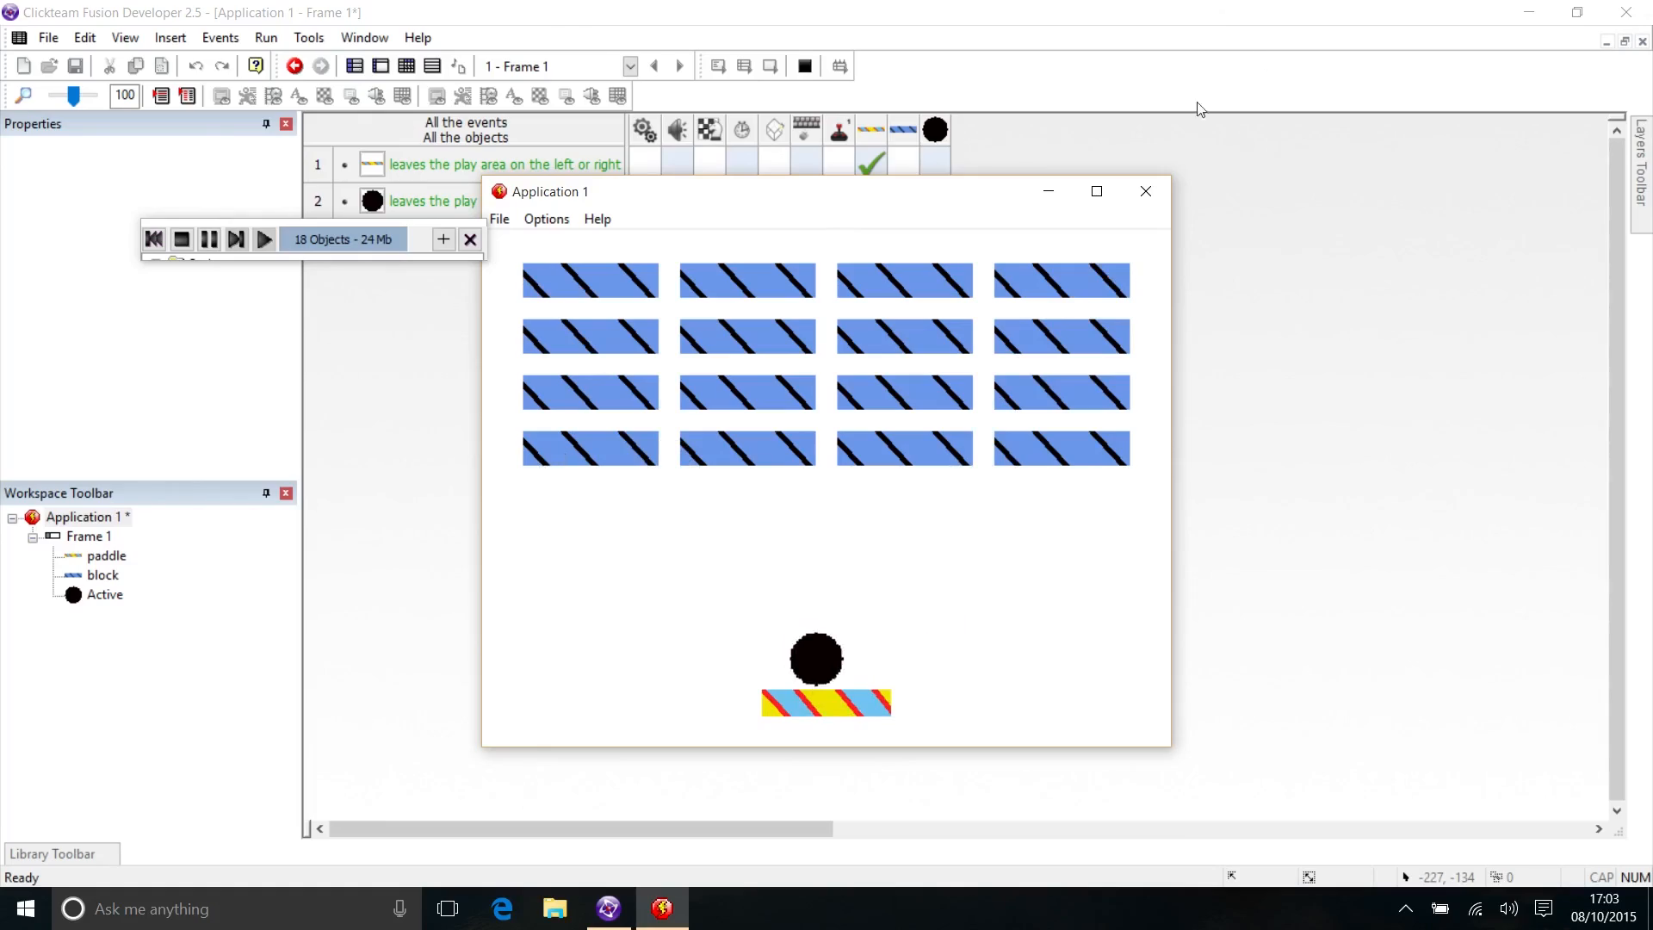
pyautogui.click(1146, 191)
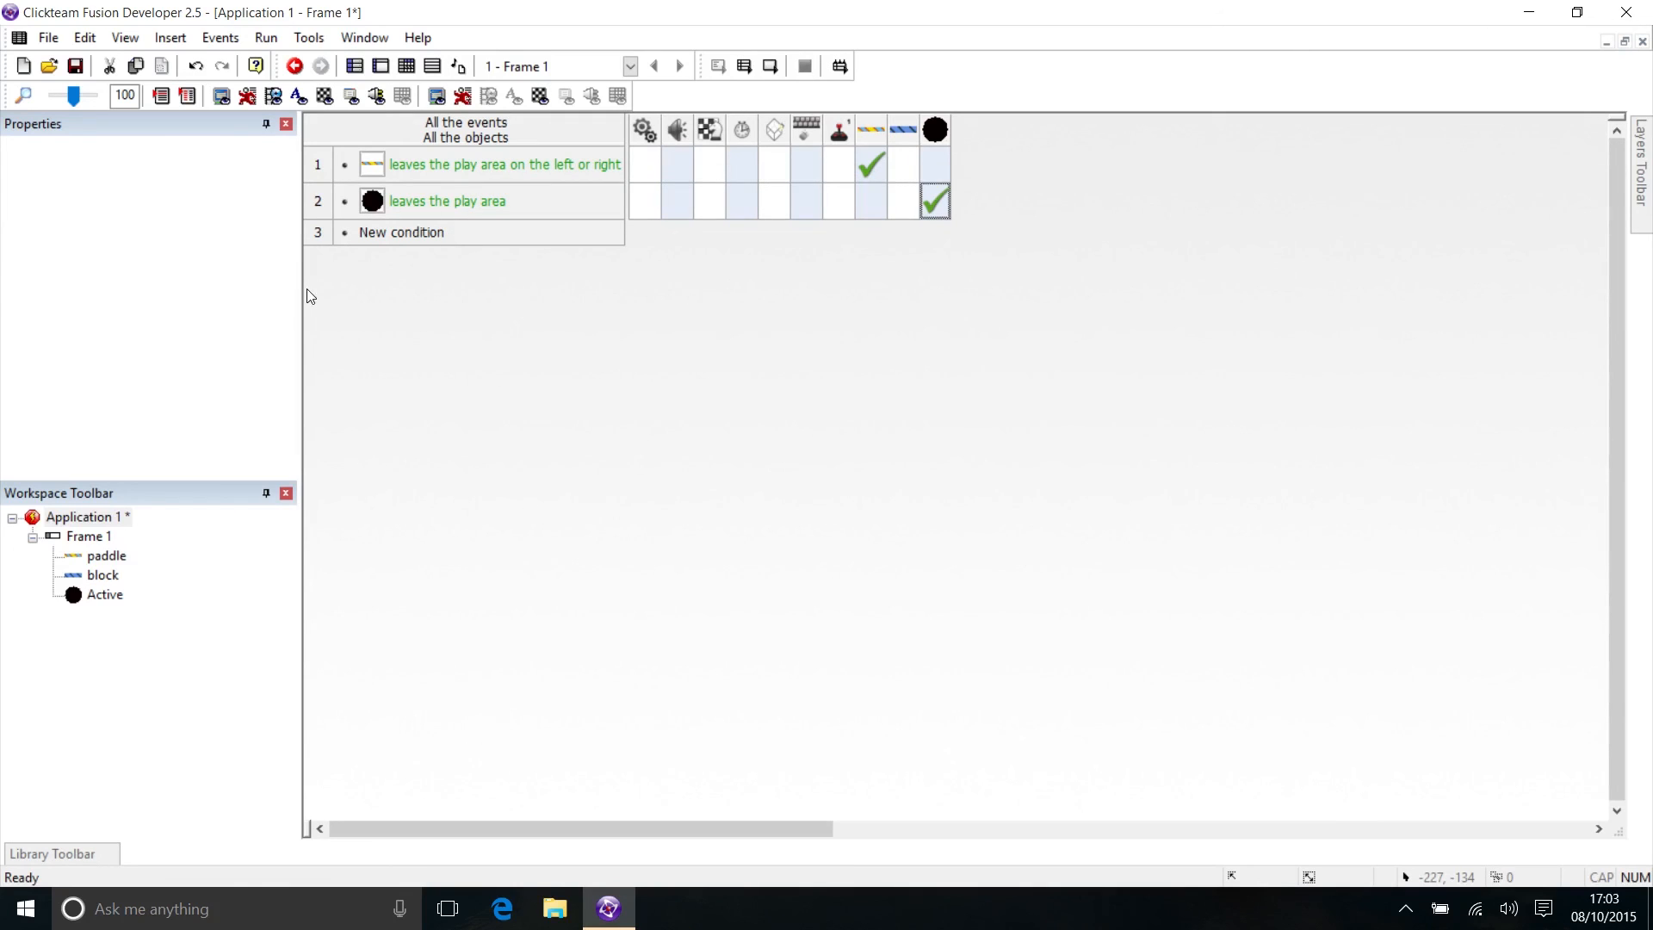
# Add a condition for a collision between the ball and the paddle, and copy the ball's Bounce action into that event
pyautogui.click(384, 231)
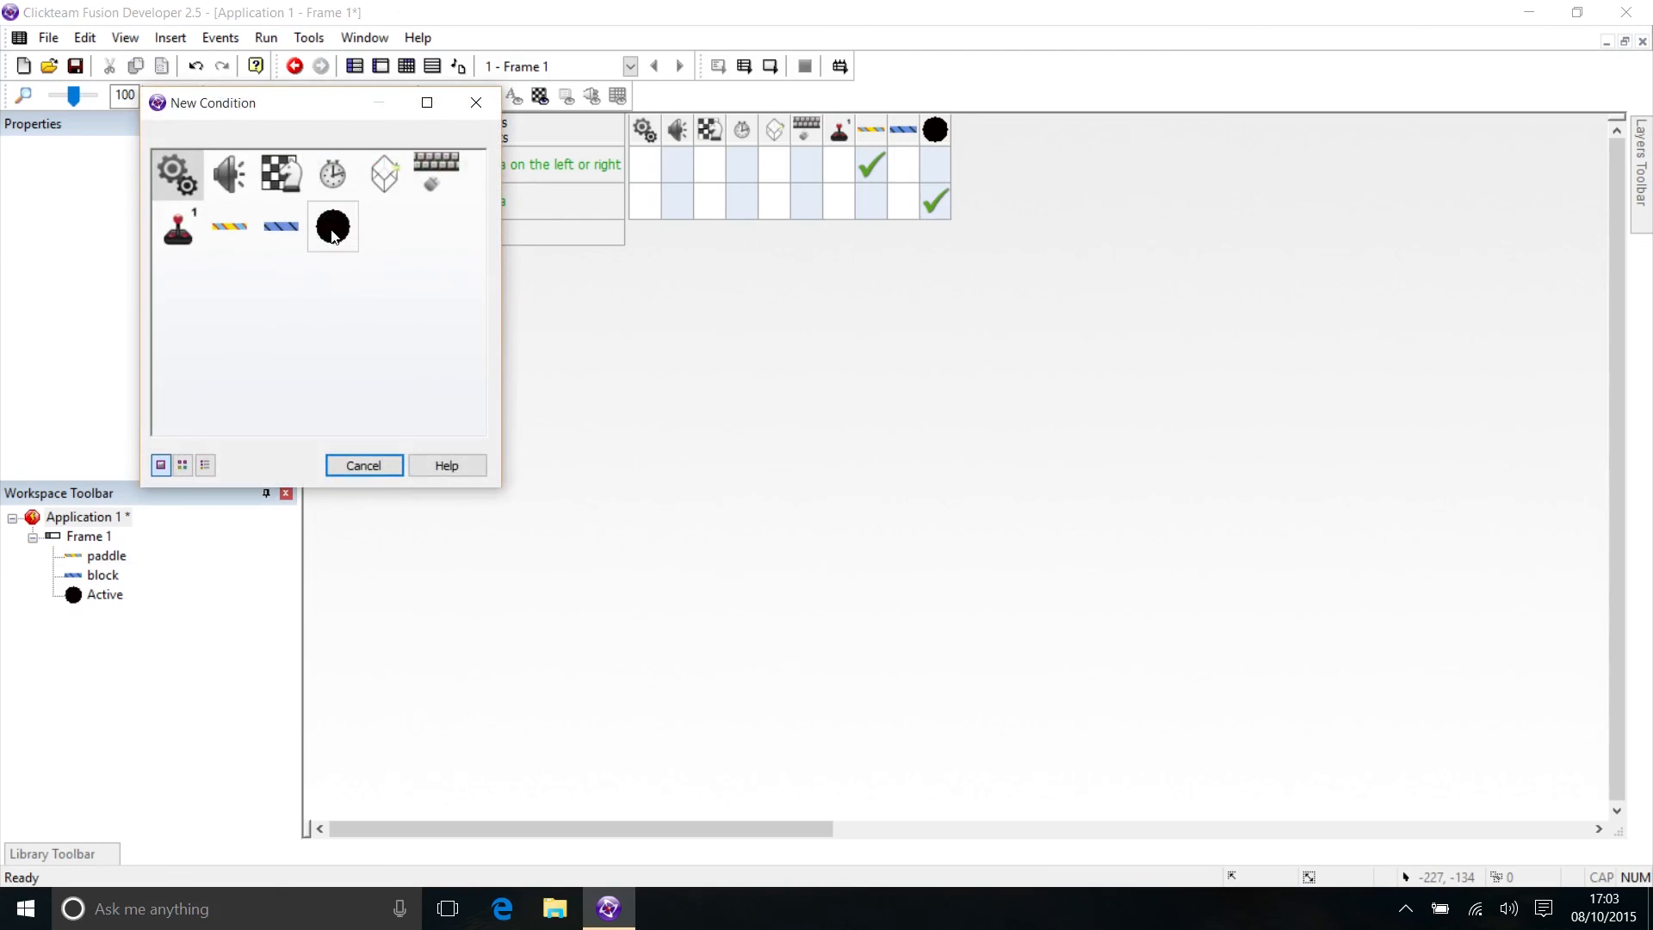
pyautogui.click(333, 229)
pyautogui.moveTo(407, 250)
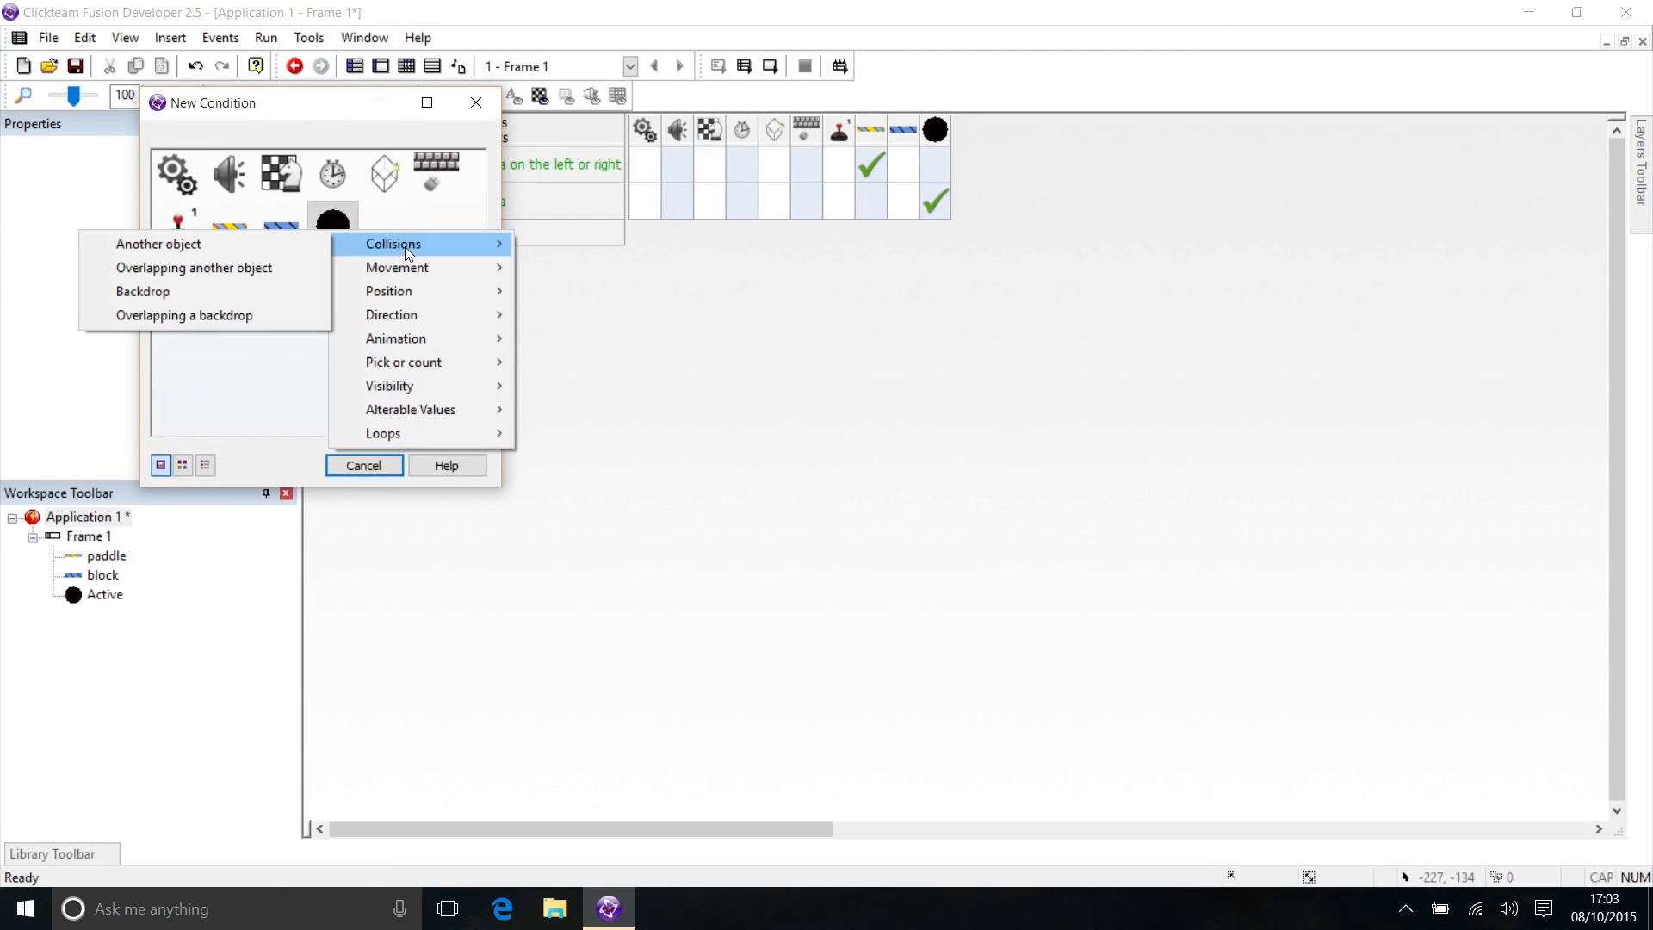
pyautogui.click(222, 245)
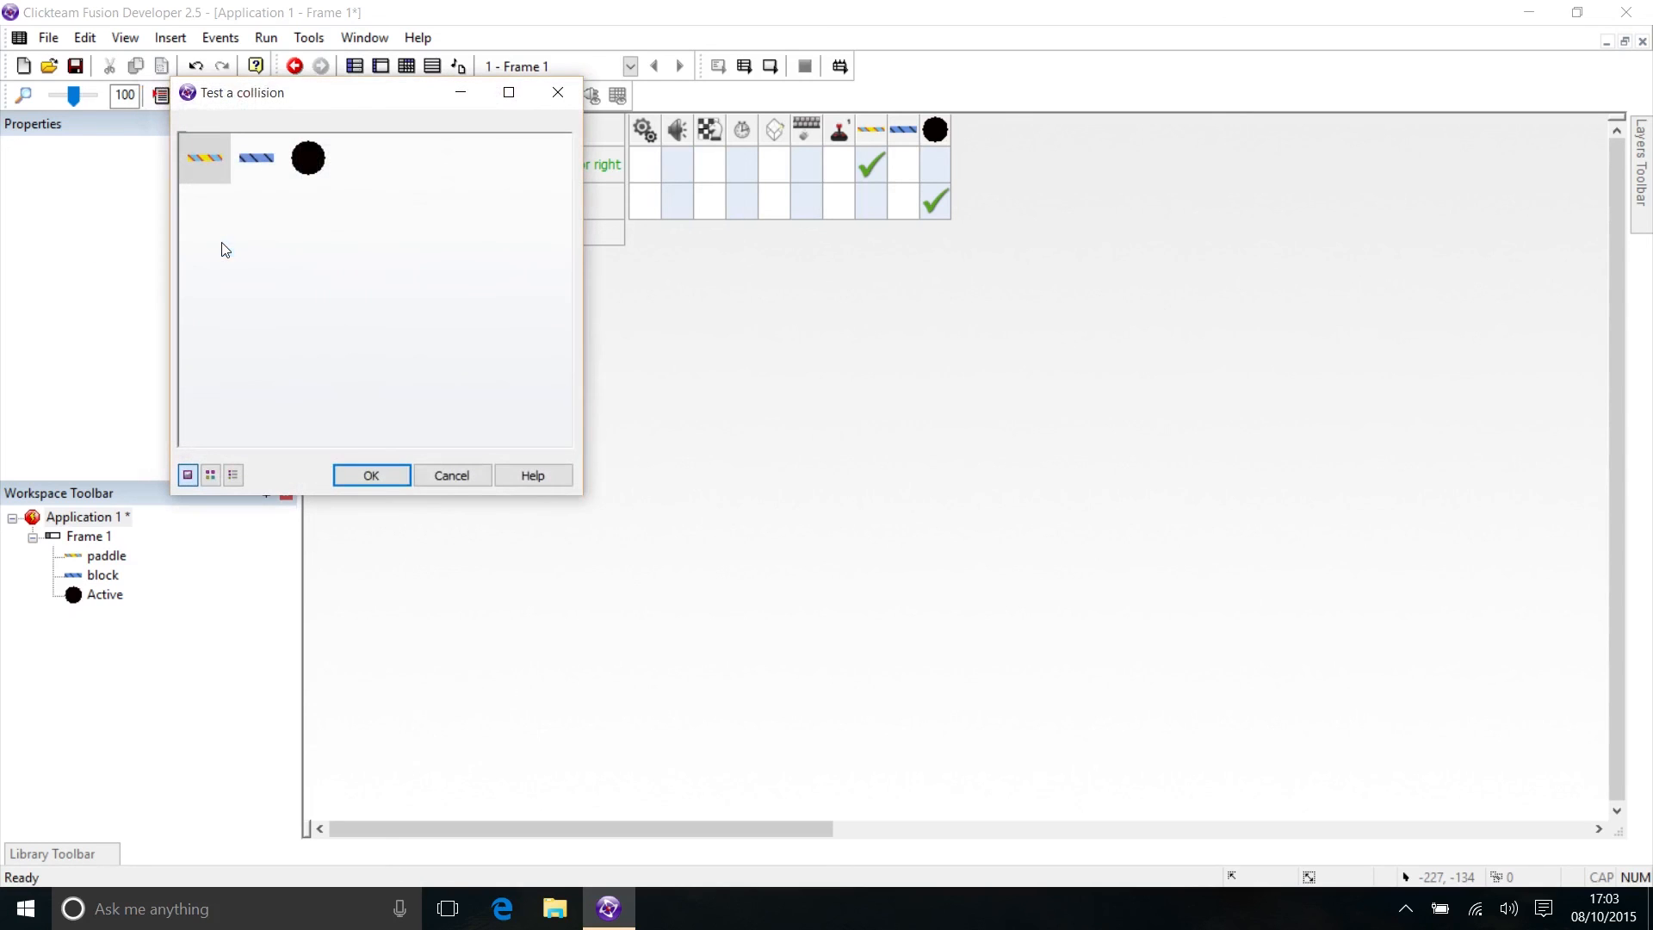
pyautogui.doubleClick(206, 166)
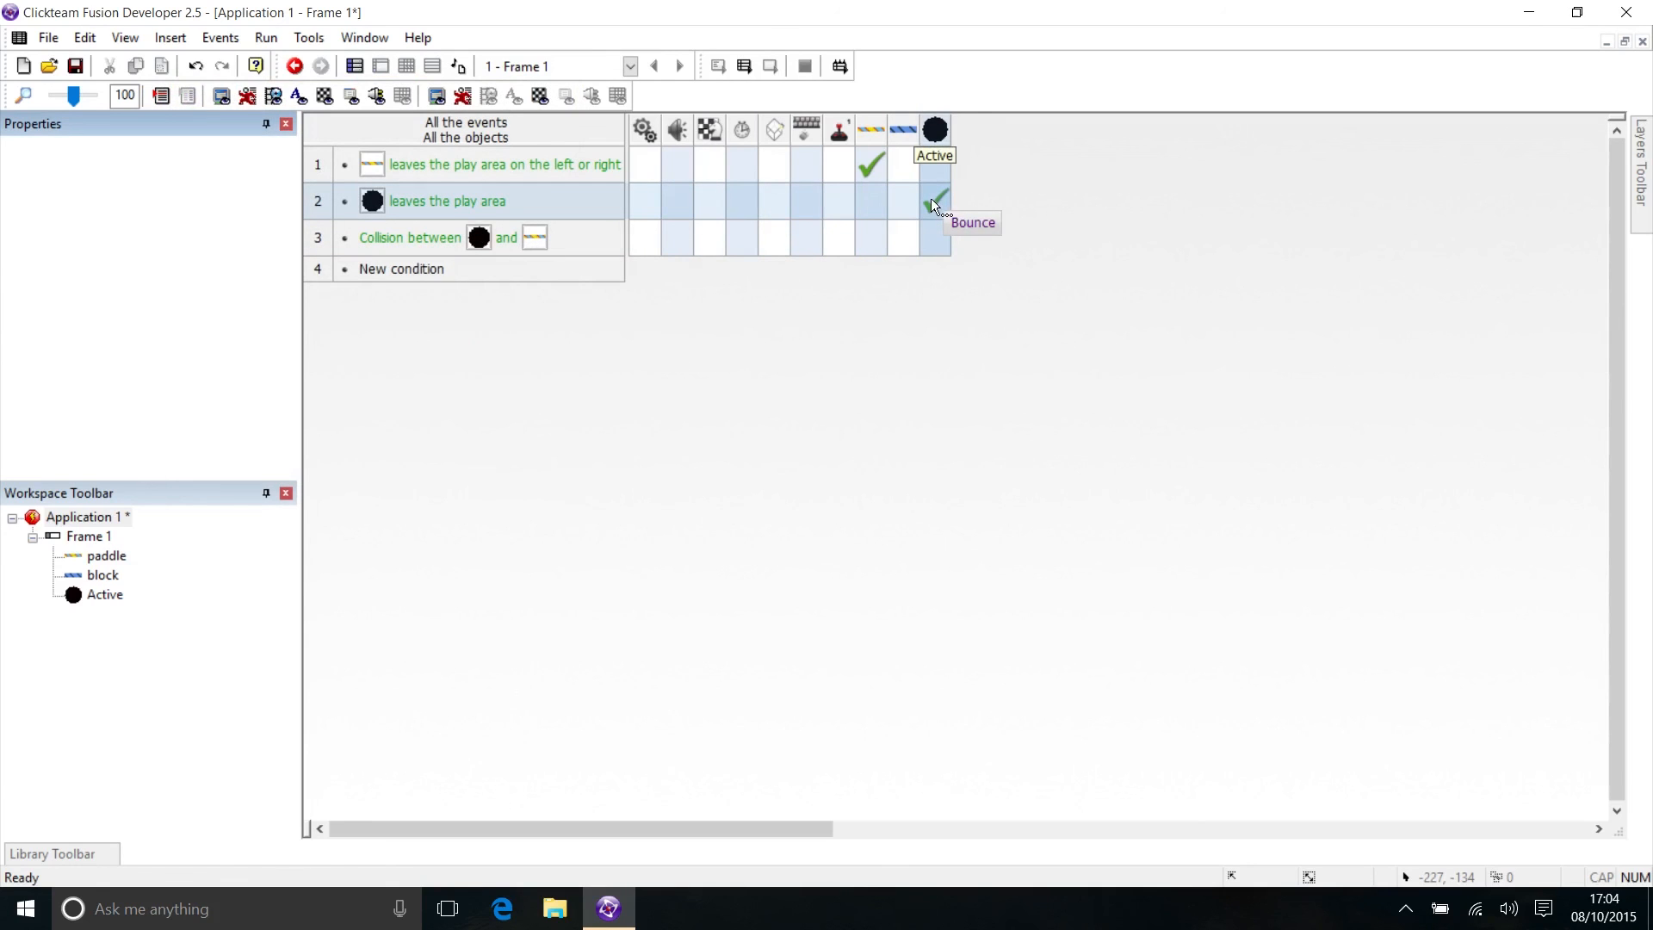
pyautogui.moveTo(937, 203); pyautogui.dragTo(938, 236)
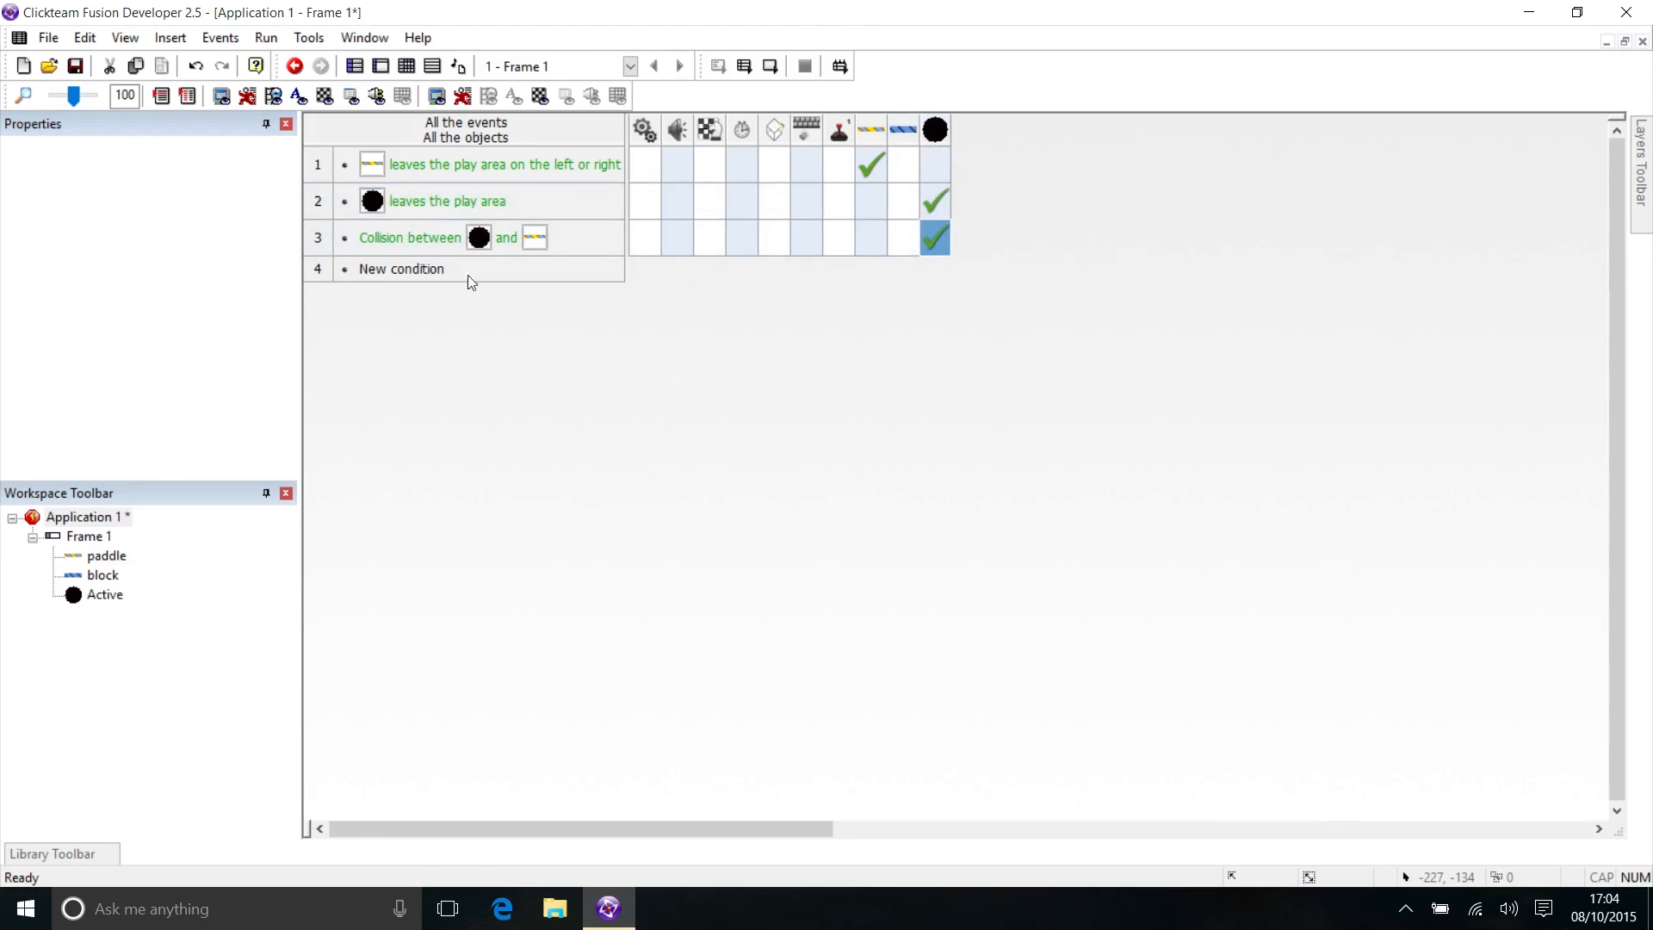
# Duplicate the ball-paddle collision as a new event, replace the paddle with the block, and copy the ball's Bounce action to it
pyautogui.click(401, 239)
pyautogui.moveTo(400, 240); pyautogui.dragTo(398, 267)
pyautogui.click(457, 333)
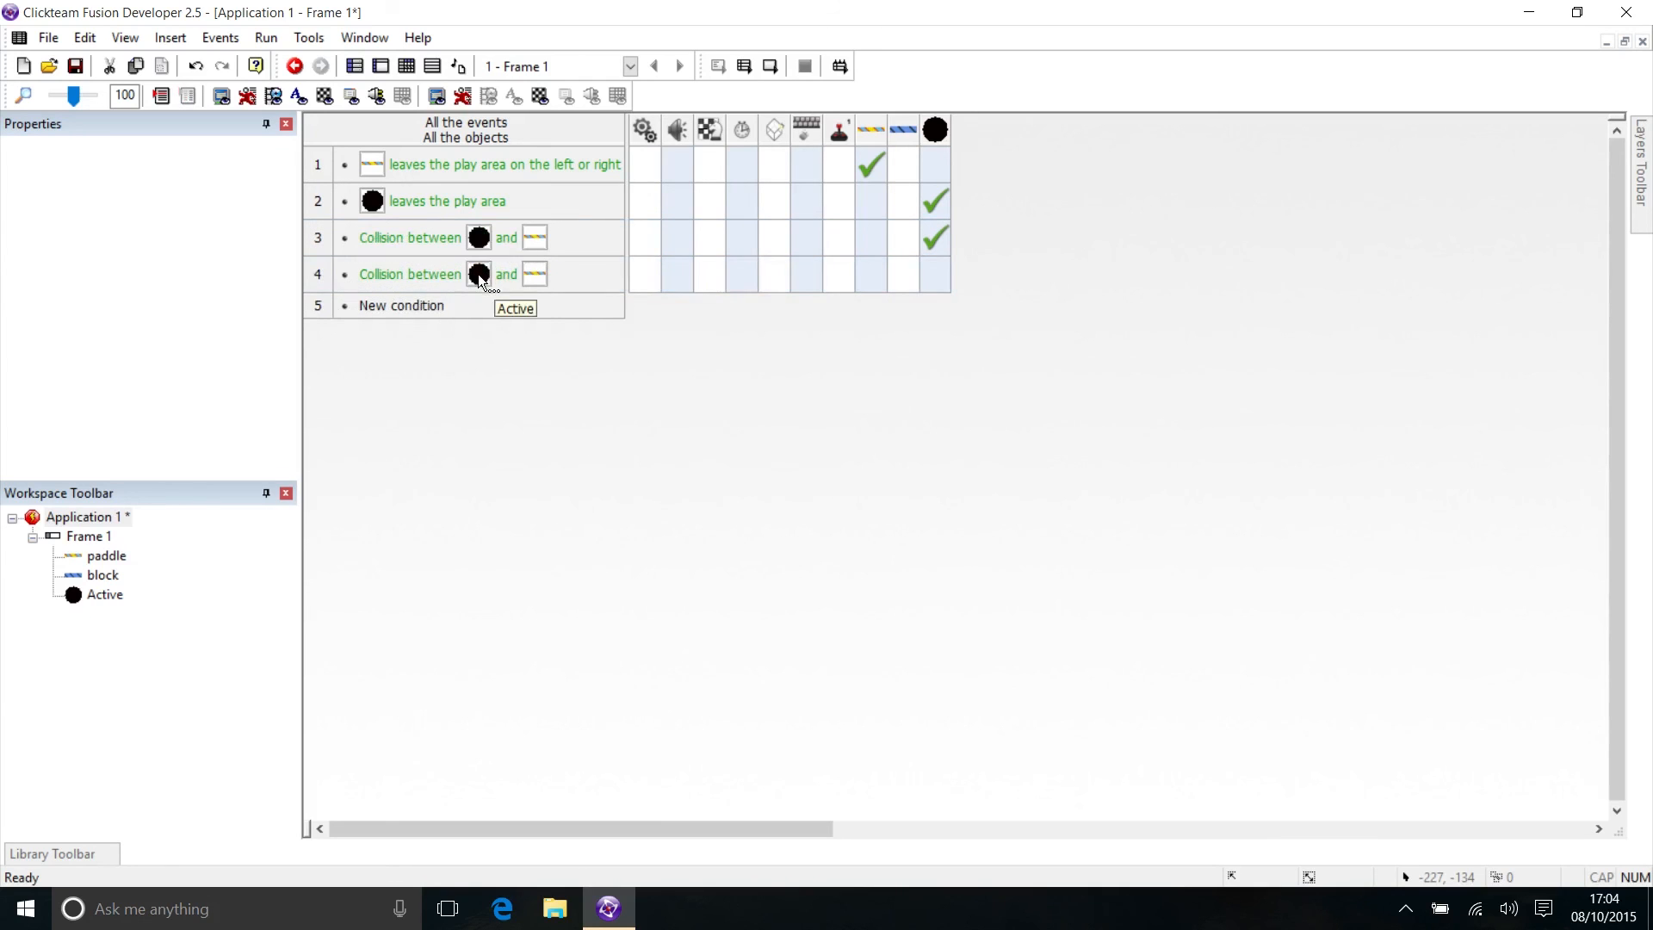
pyautogui.doubleClick(536, 277)
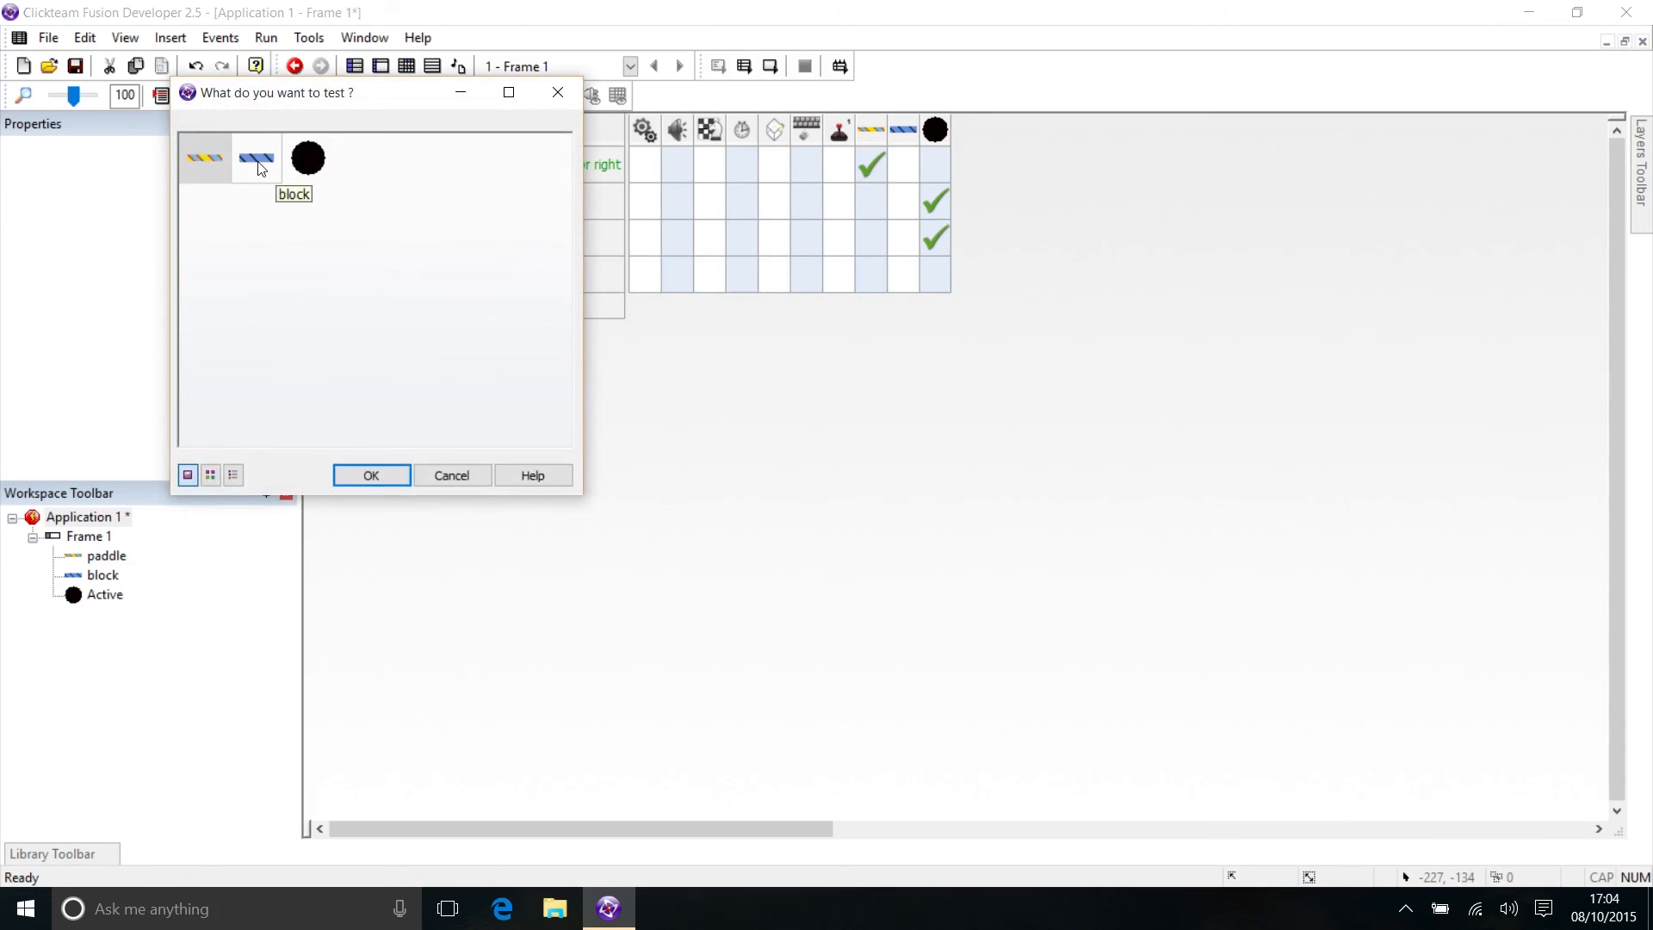
pyautogui.press('Escape')
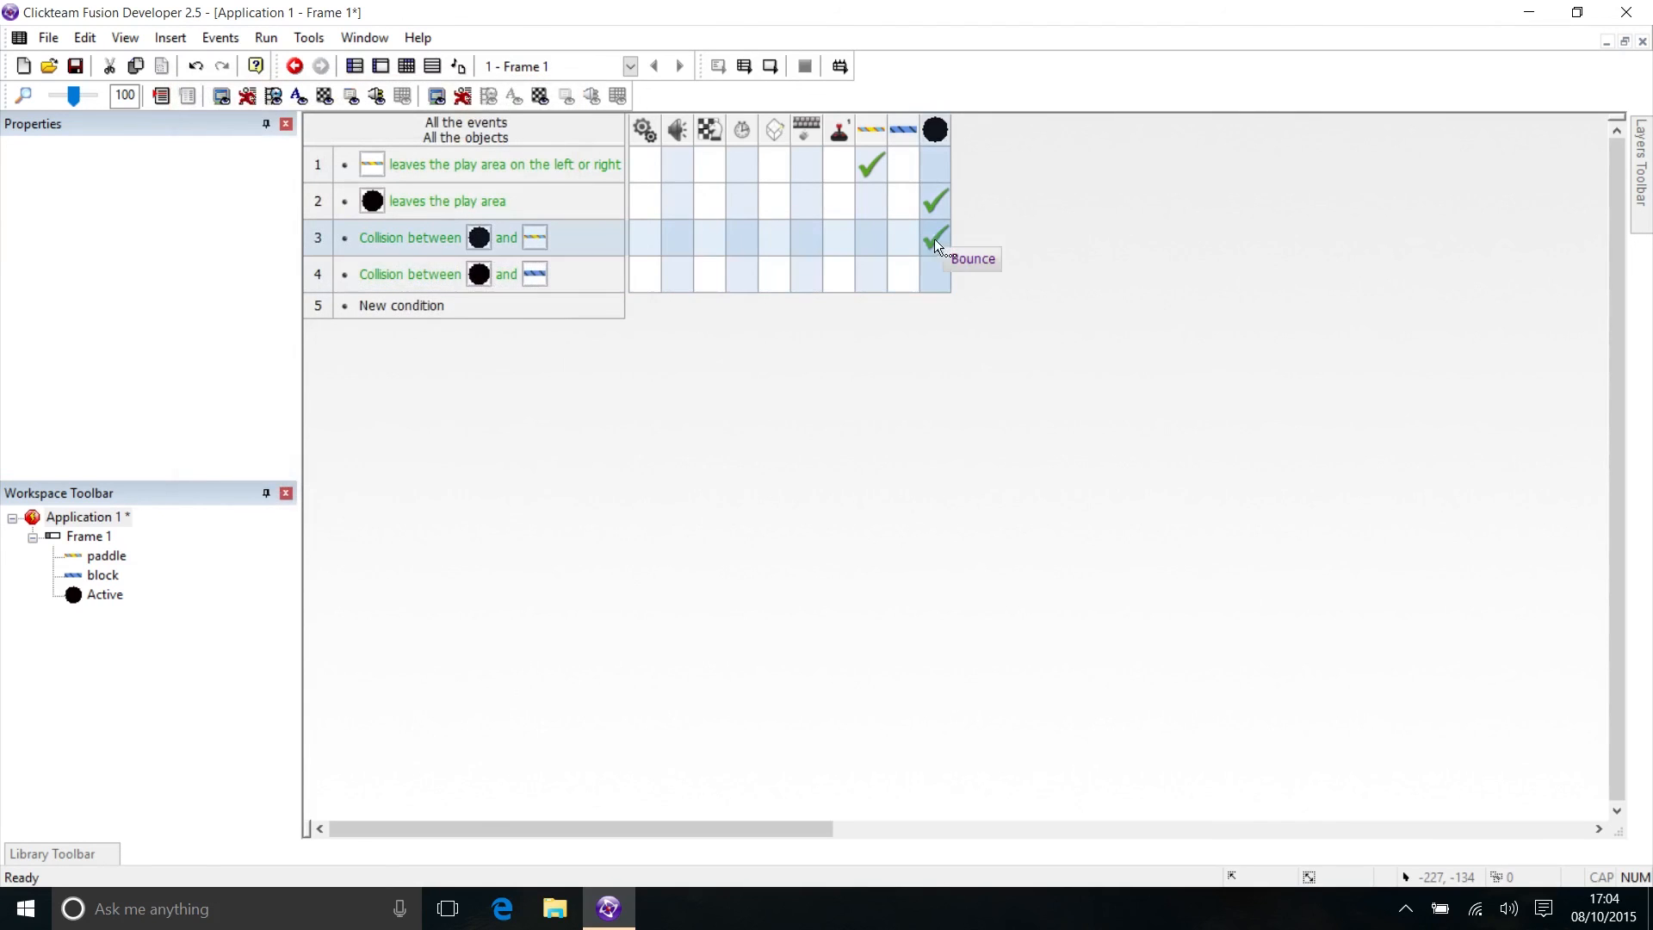
pyautogui.moveTo(932, 236); pyautogui.dragTo(935, 274)
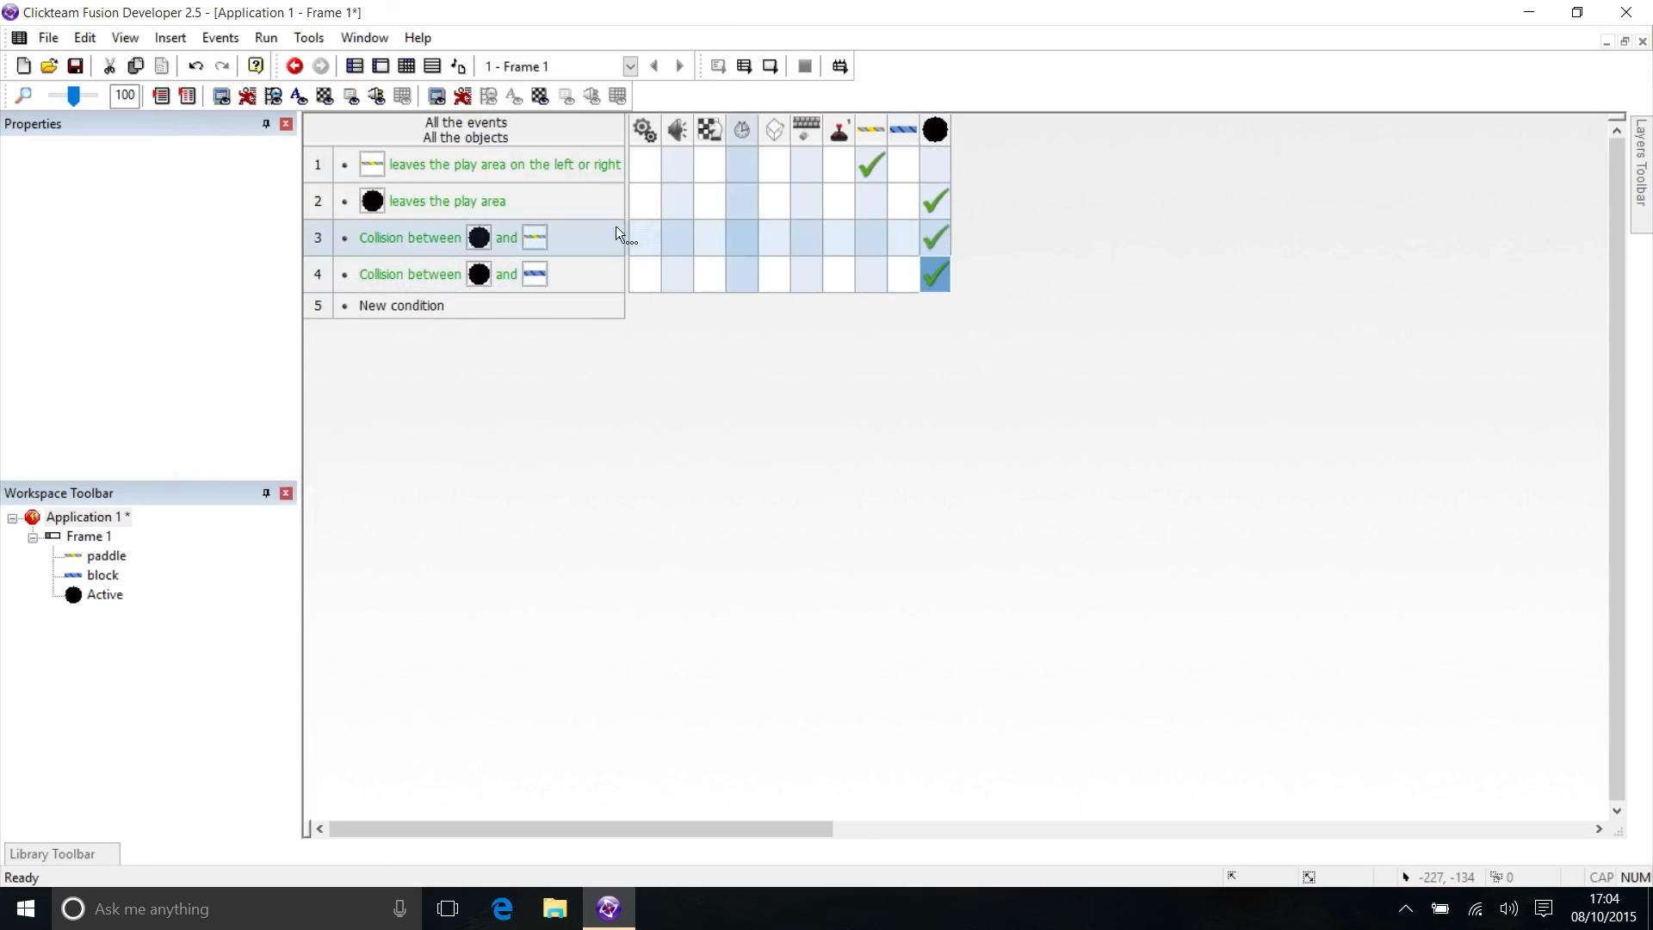
# Run the frame and move the paddle to test the ball bouncing off the paddle and blocks, closing the preview at the end
pyautogui.click(266, 37)
pyautogui.click(312, 81)
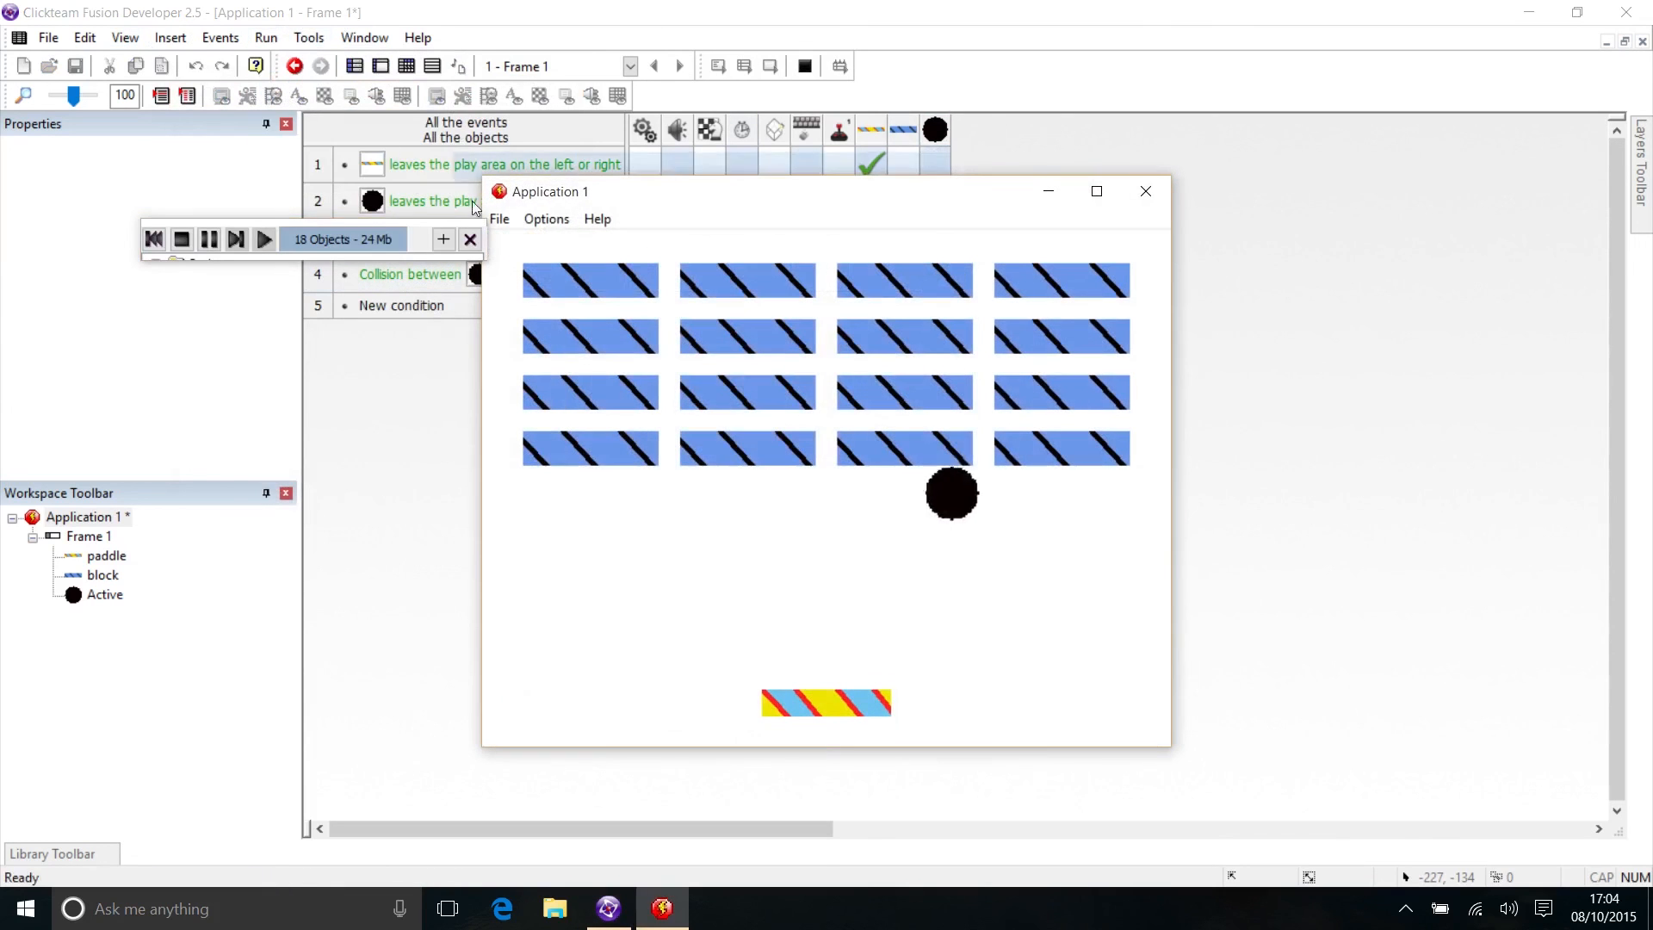
pyautogui.press('Right')
pyautogui.press('Right')
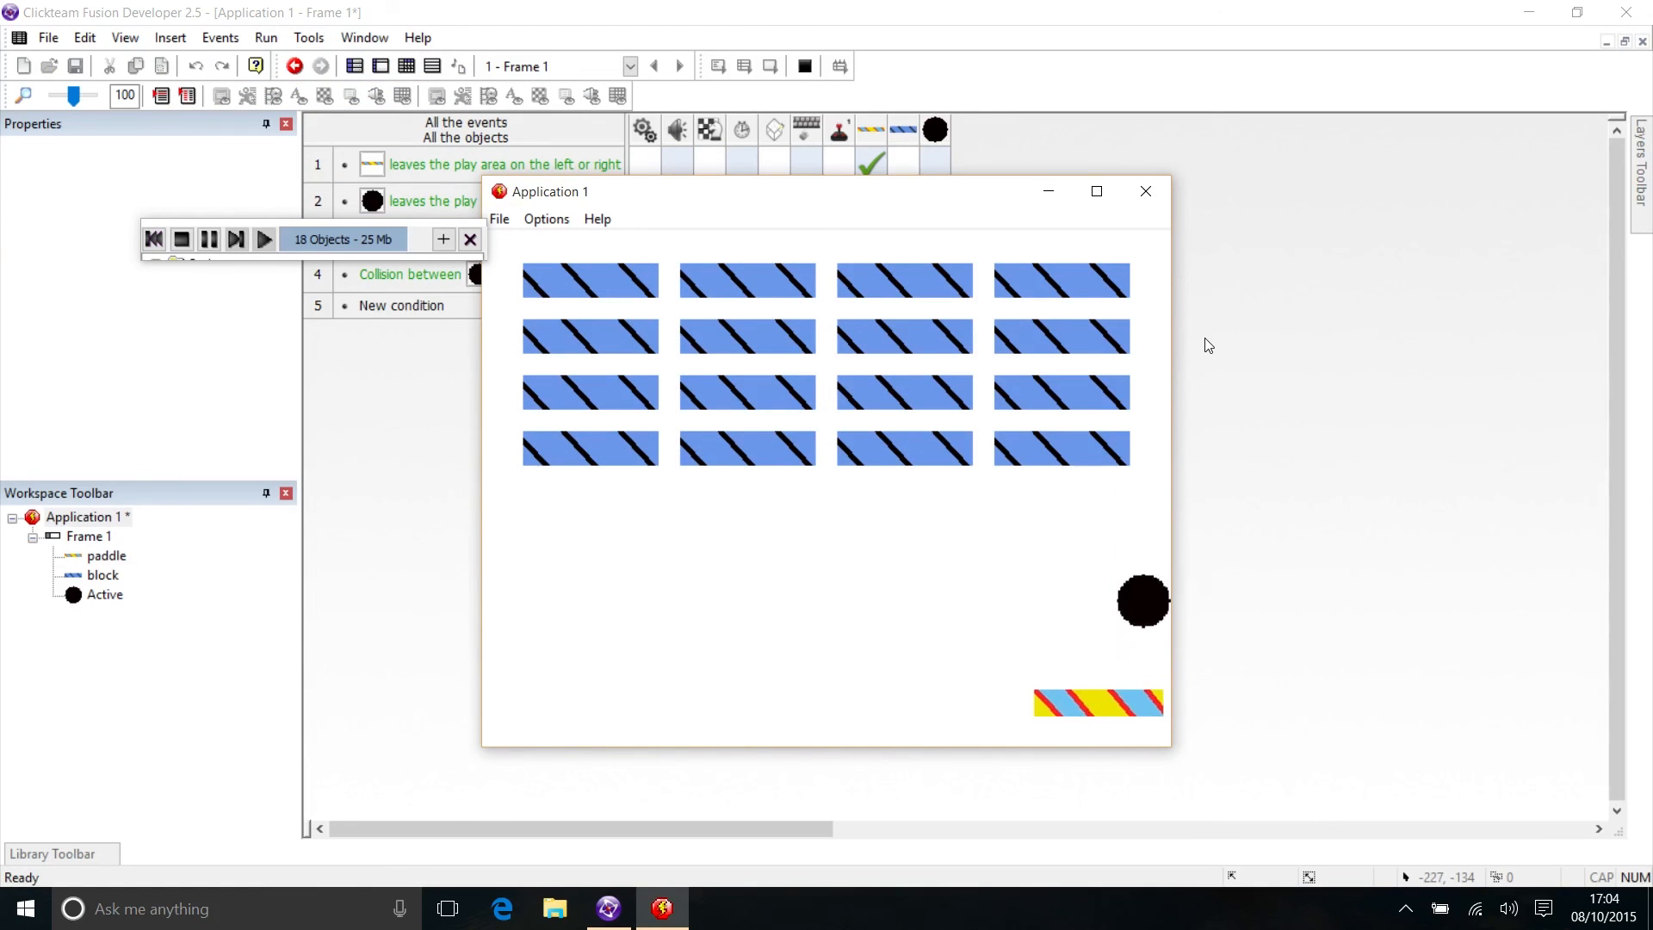
pyautogui.press('Left')
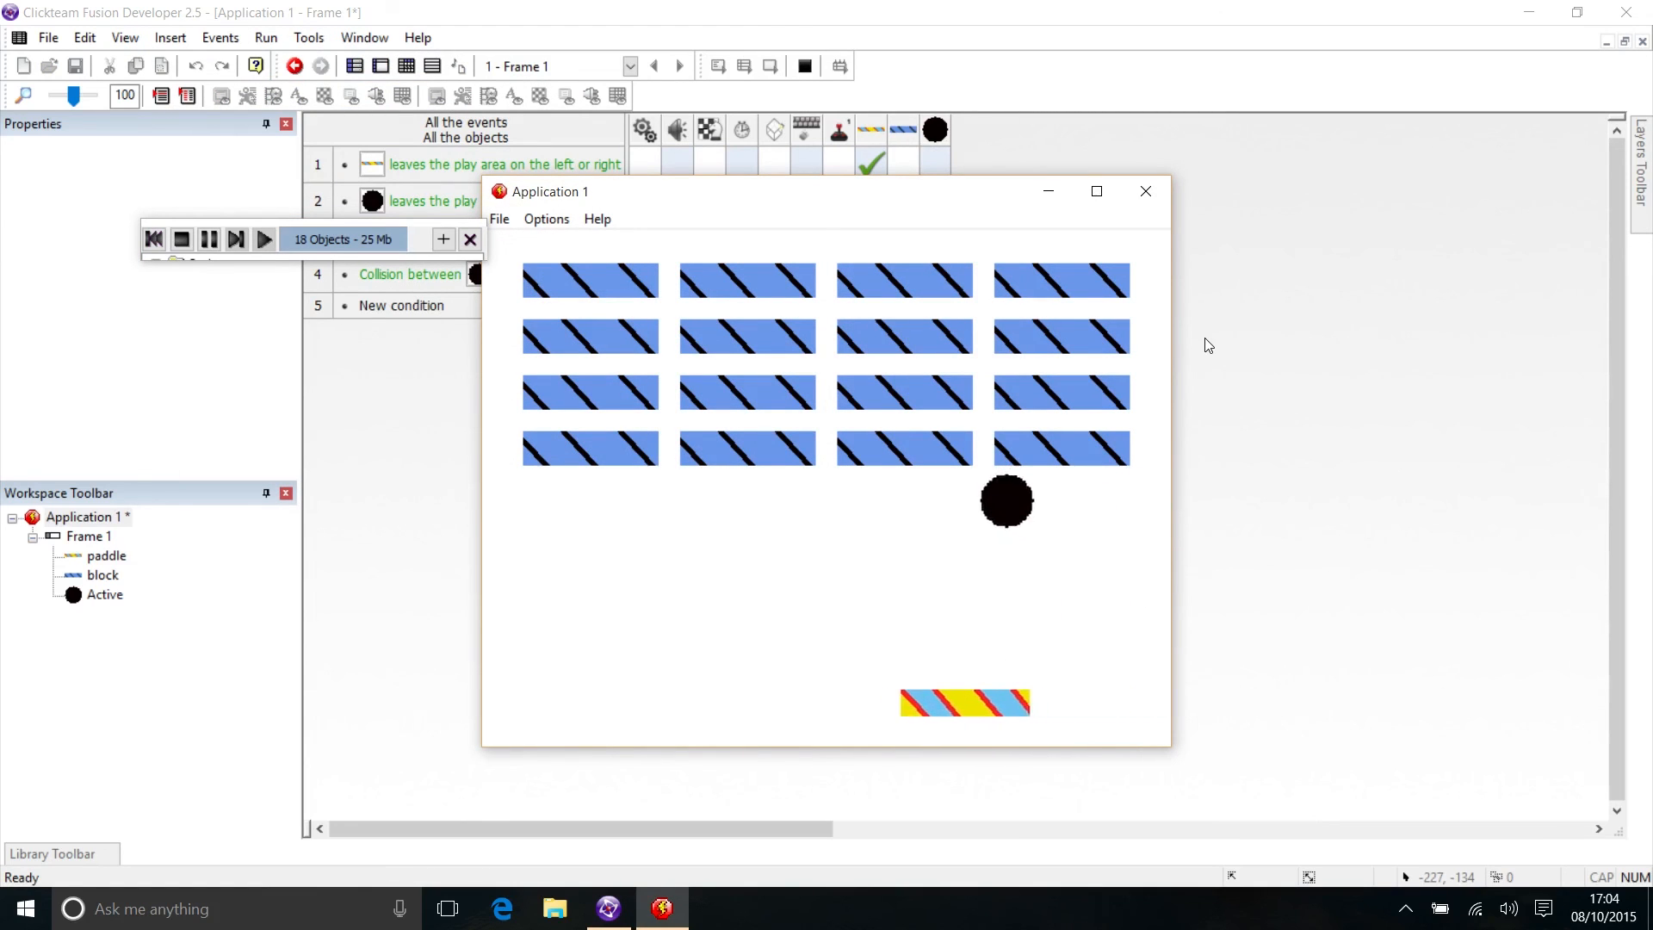
pyautogui.press('Right')
pyautogui.press('Left')
pyautogui.press('Right')
pyautogui.press('Left')
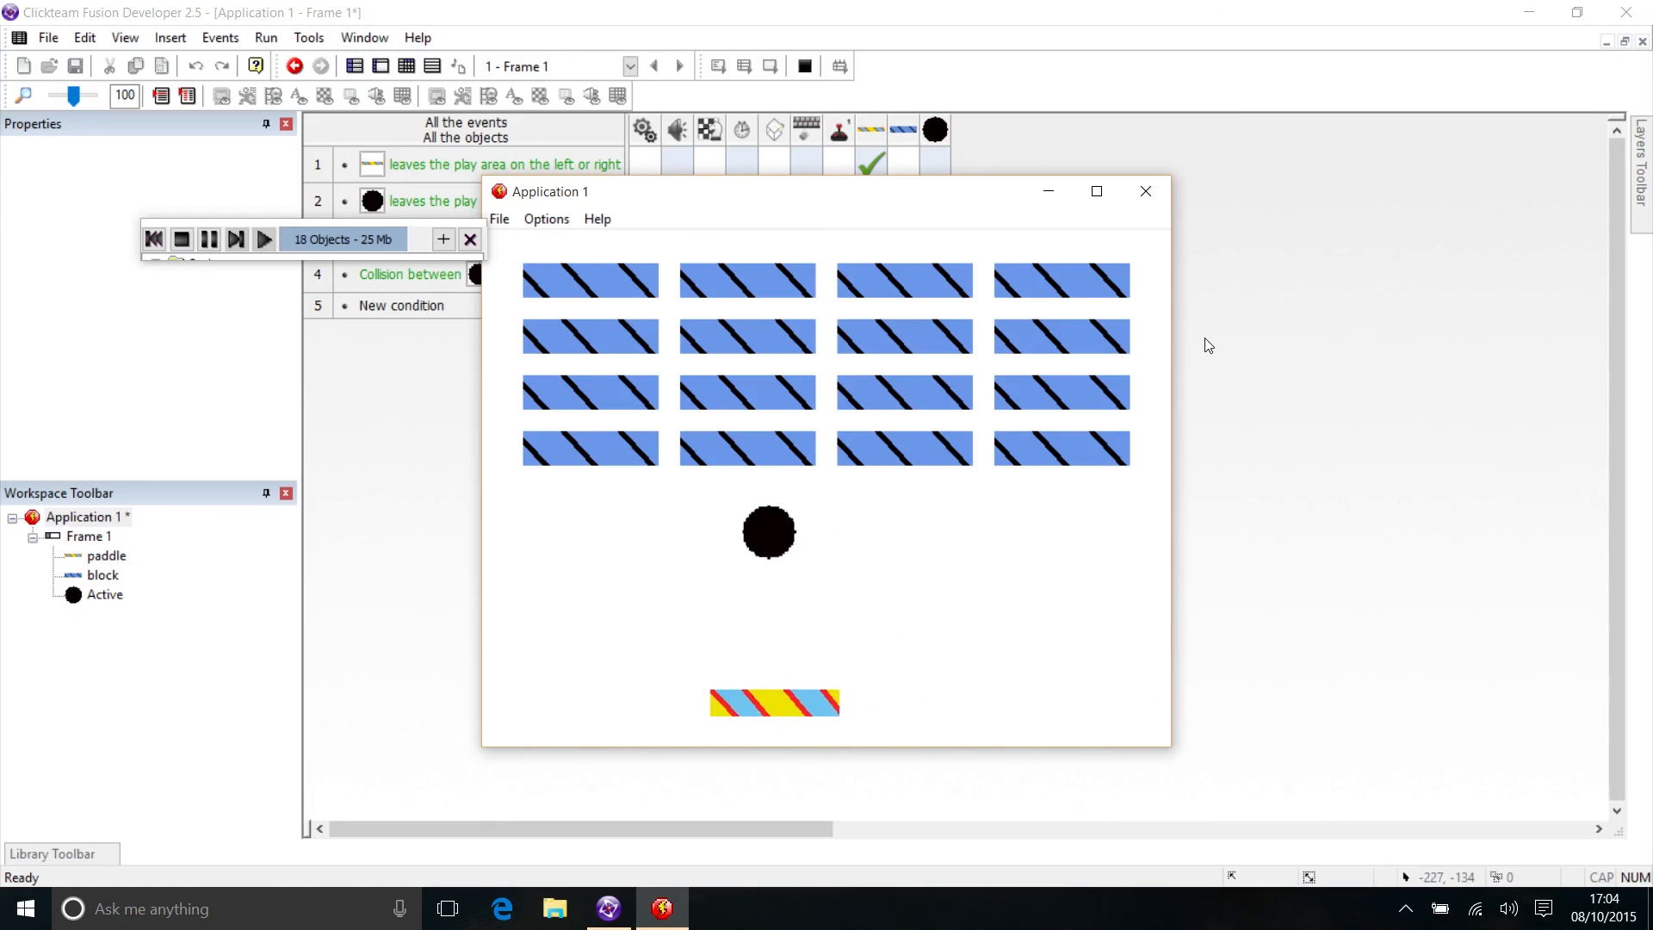
pyautogui.press('Right')
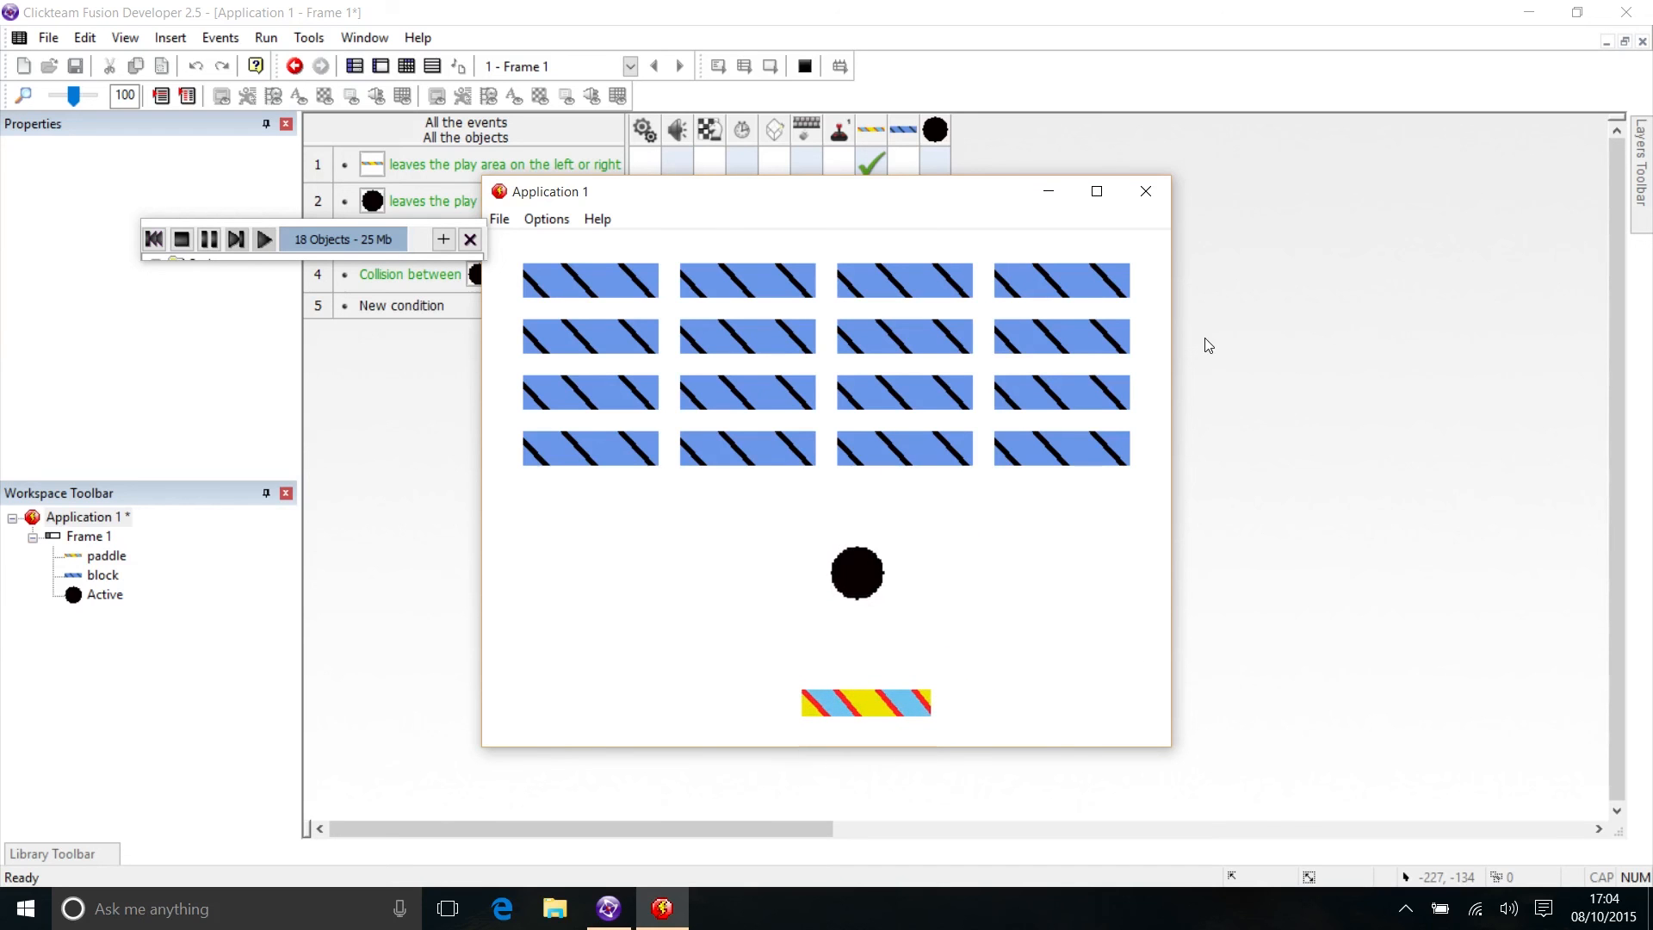
pyautogui.click(1159, 191)
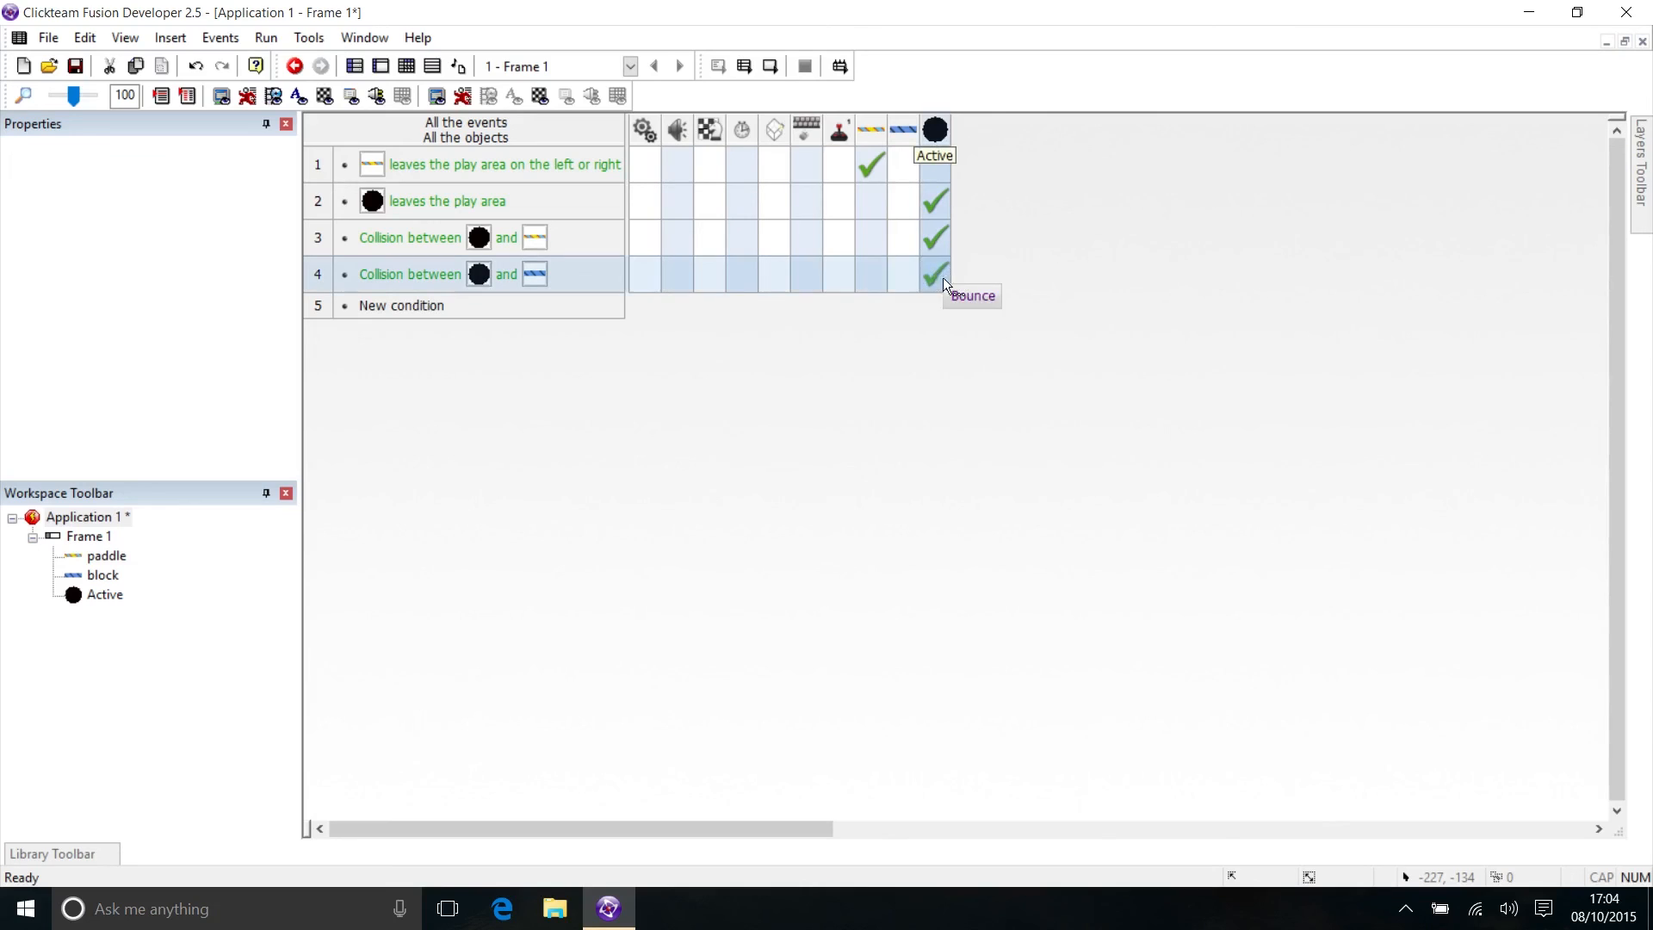
# Add a Destroy action for the block to the event where the ball collides with it
pyautogui.rightClick(899, 276)
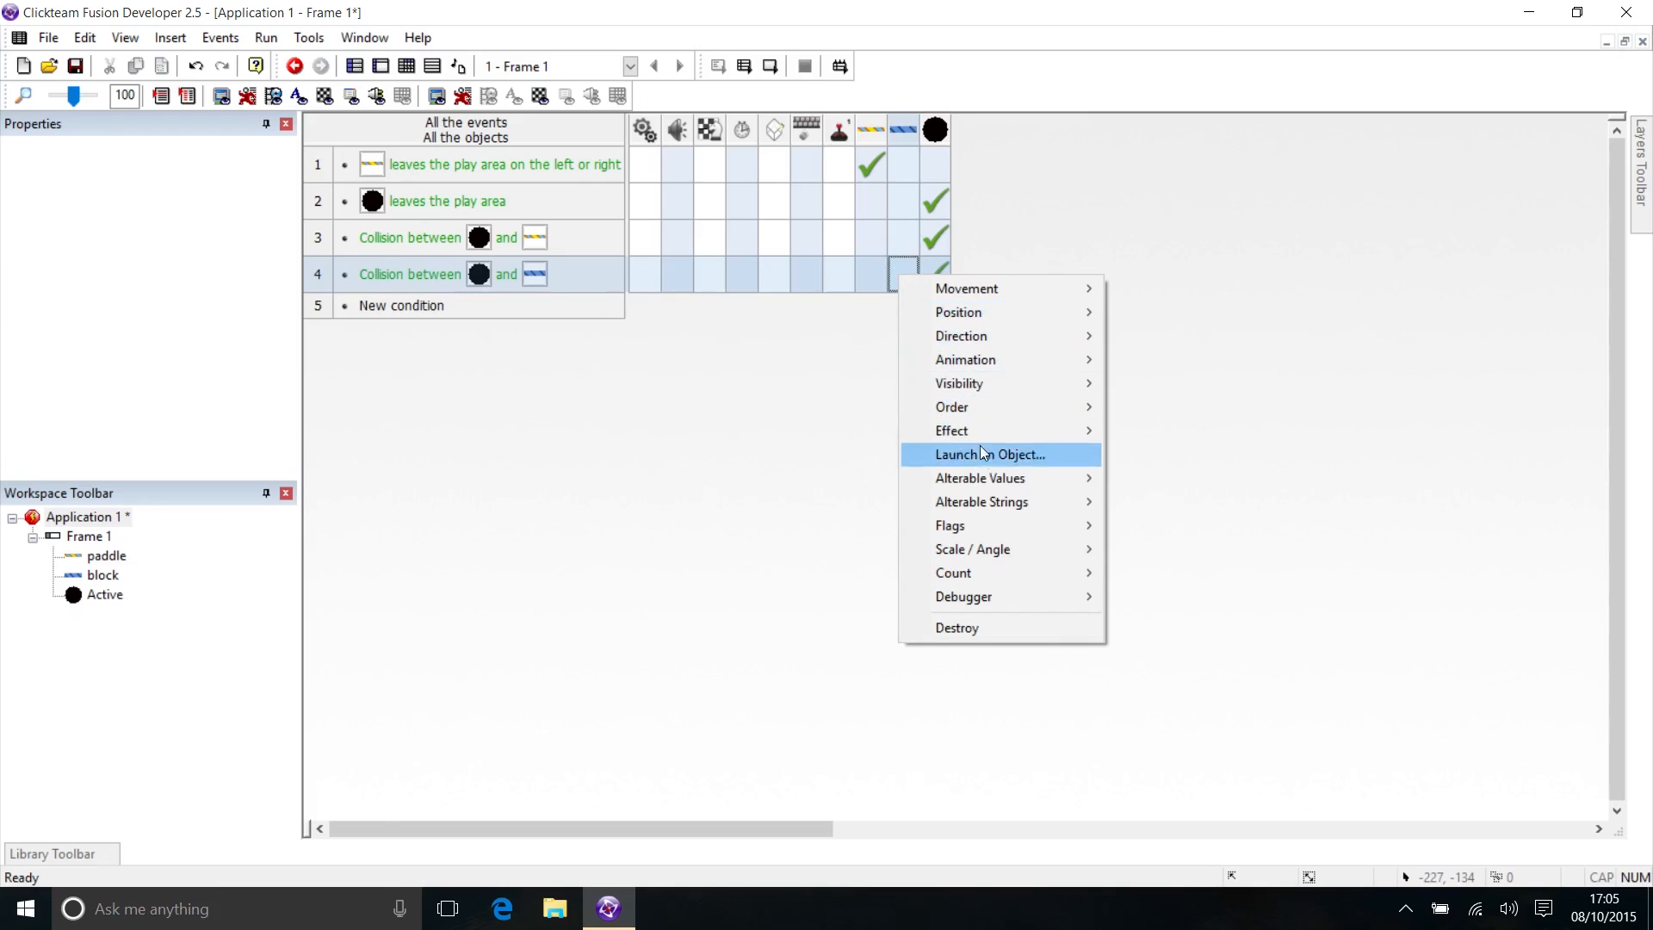
pyautogui.click(979, 630)
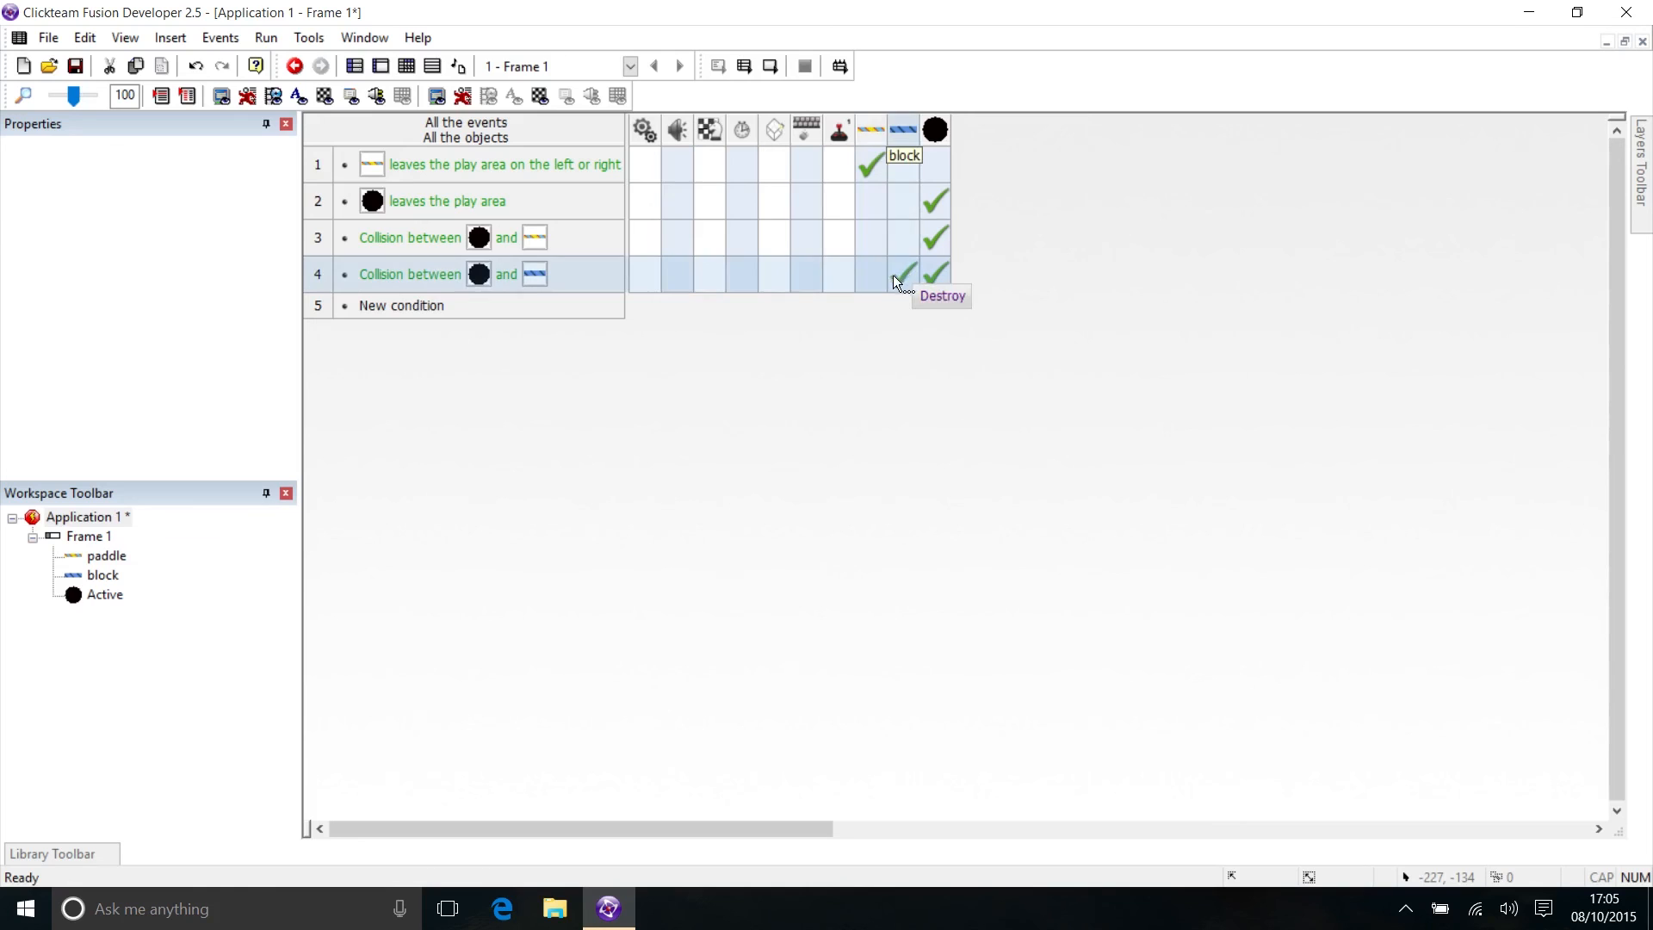
# Run the application and play with the paddle to test that the ball destroys the blocks, closing the game at the end
pyautogui.click(260, 38)
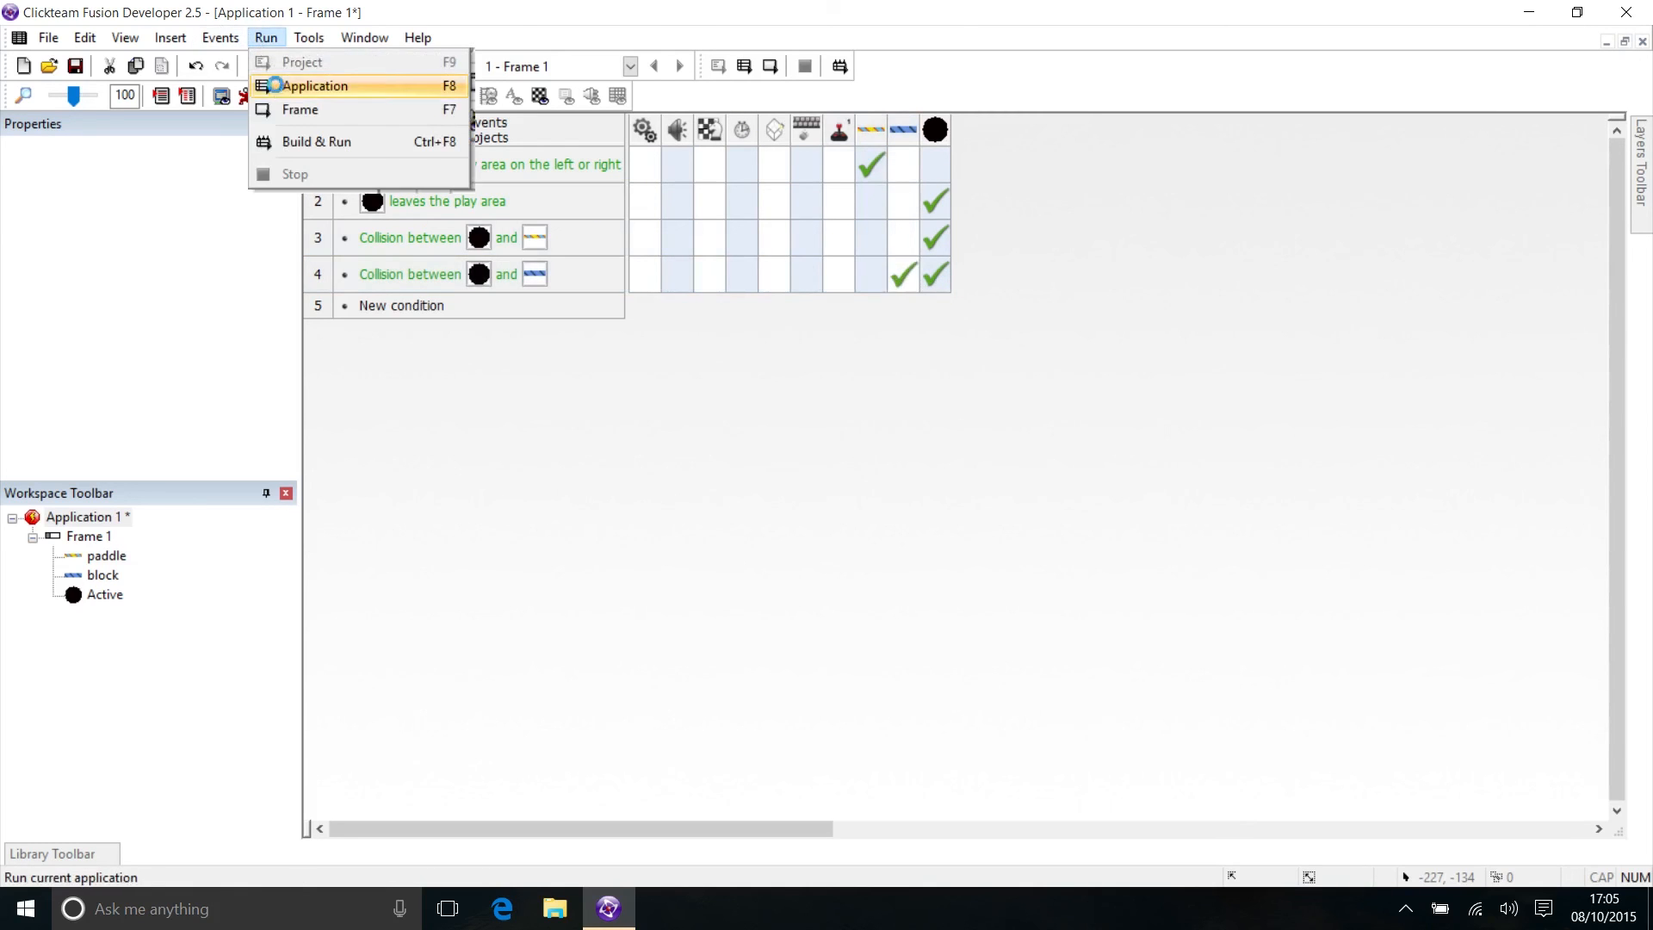
pyautogui.click(284, 84)
pyautogui.press('Right')
pyautogui.press('Left')
pyautogui.press('Right')
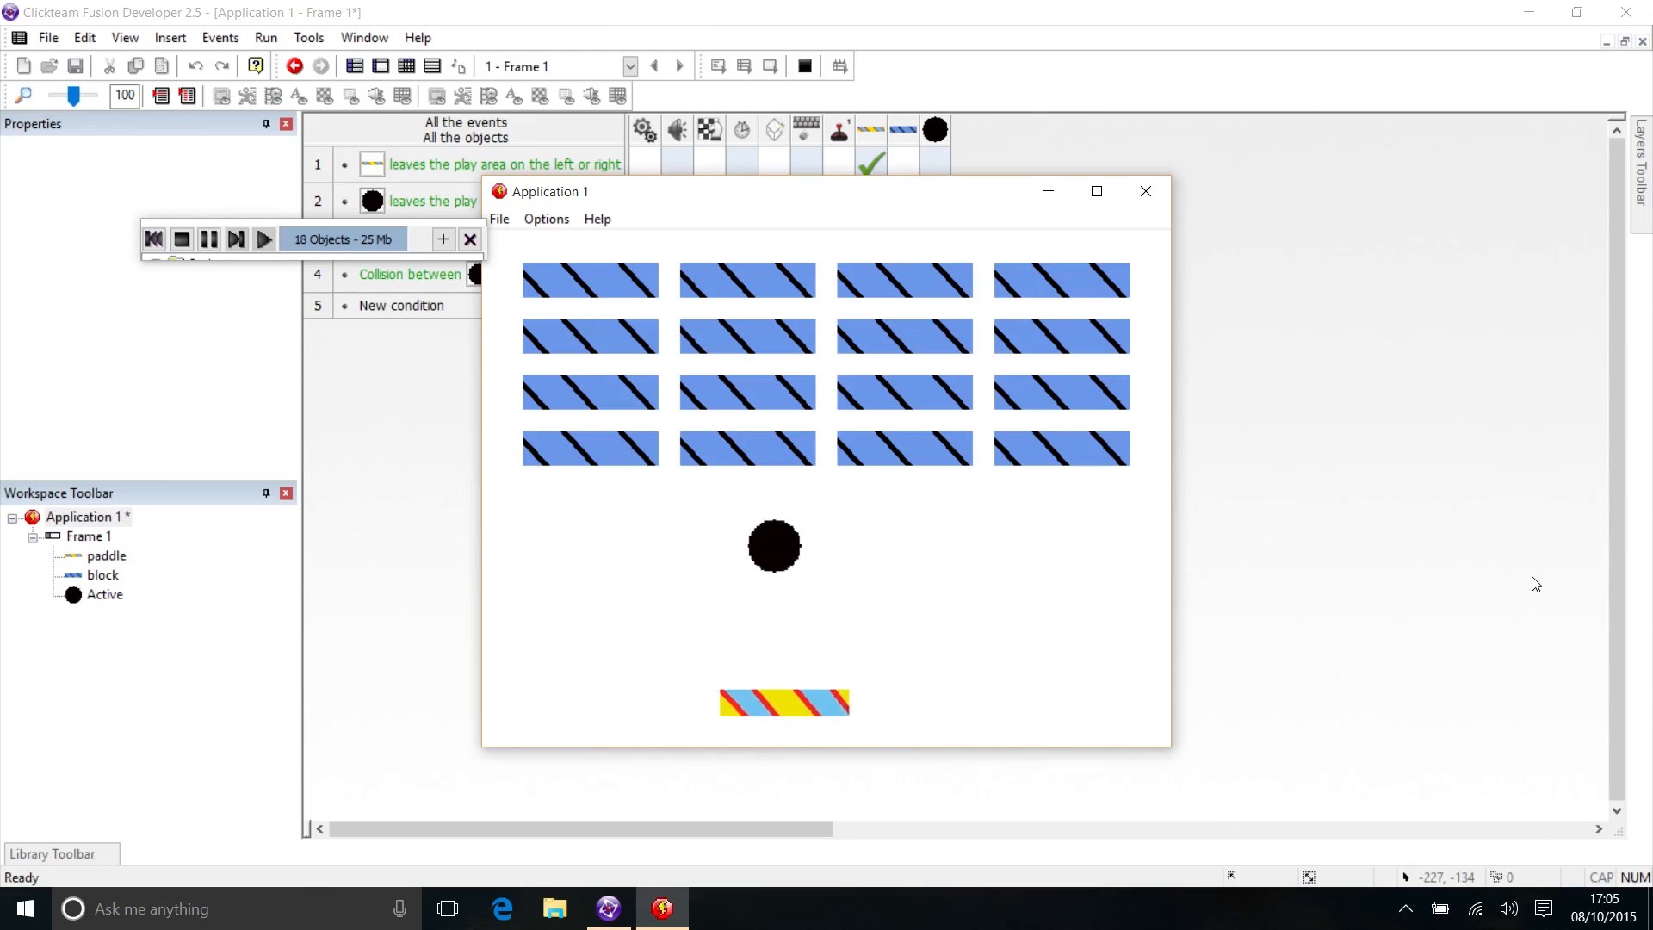
pyautogui.press('Left')
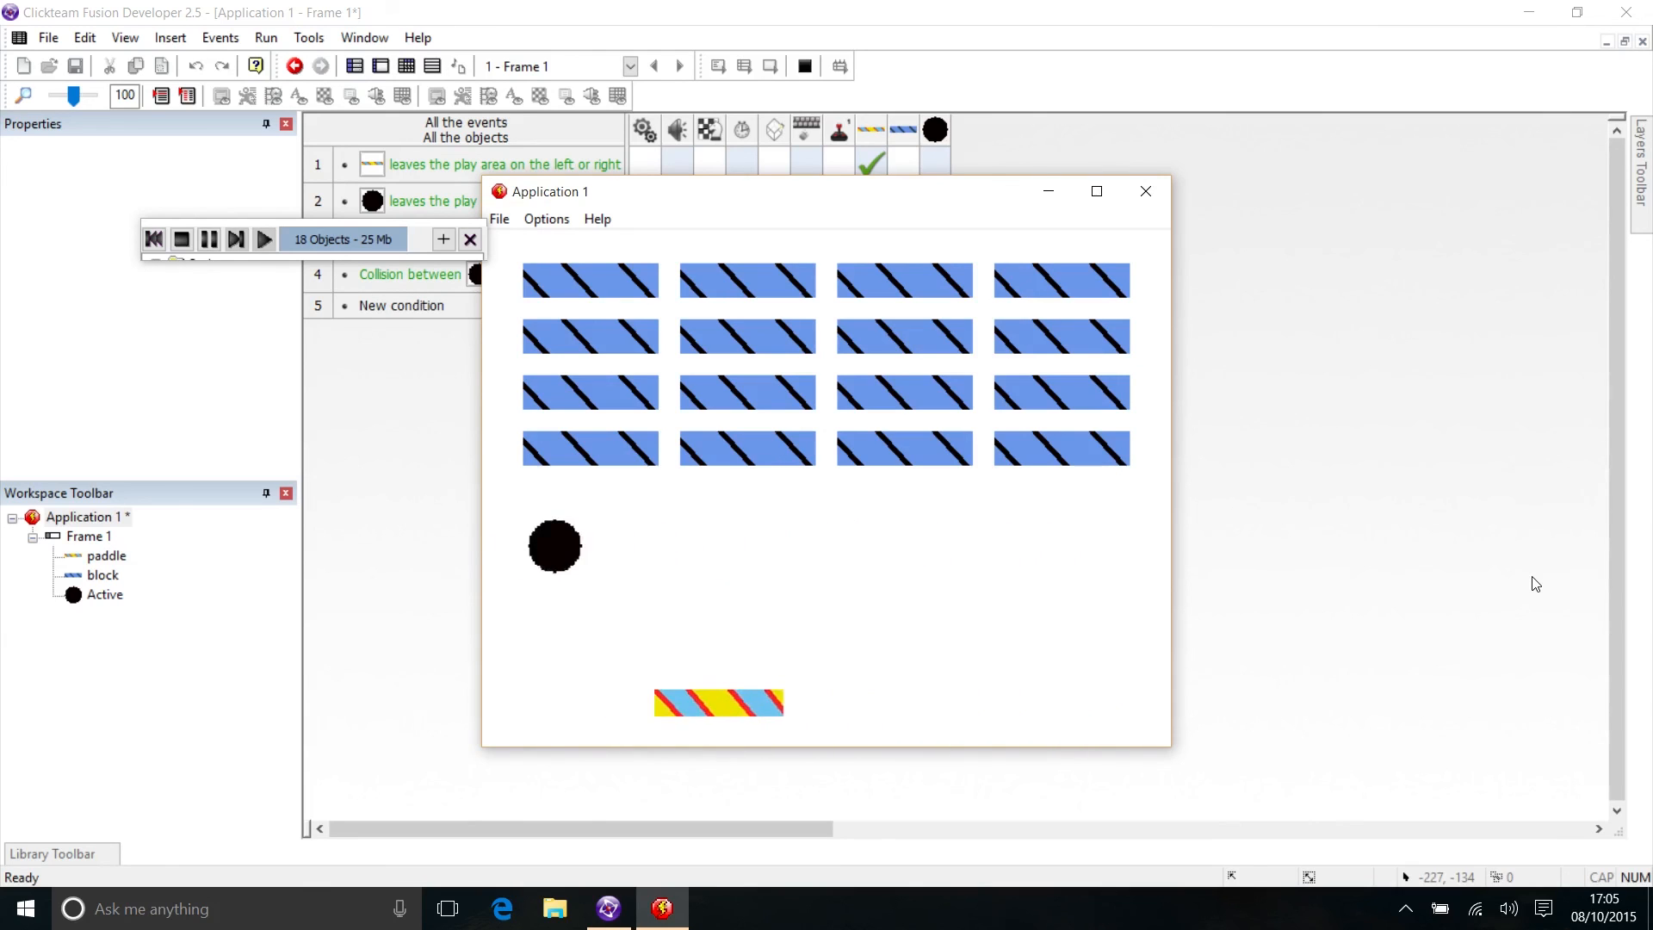
pyautogui.press('Right')
pyautogui.press('Right')
pyautogui.press('Left')
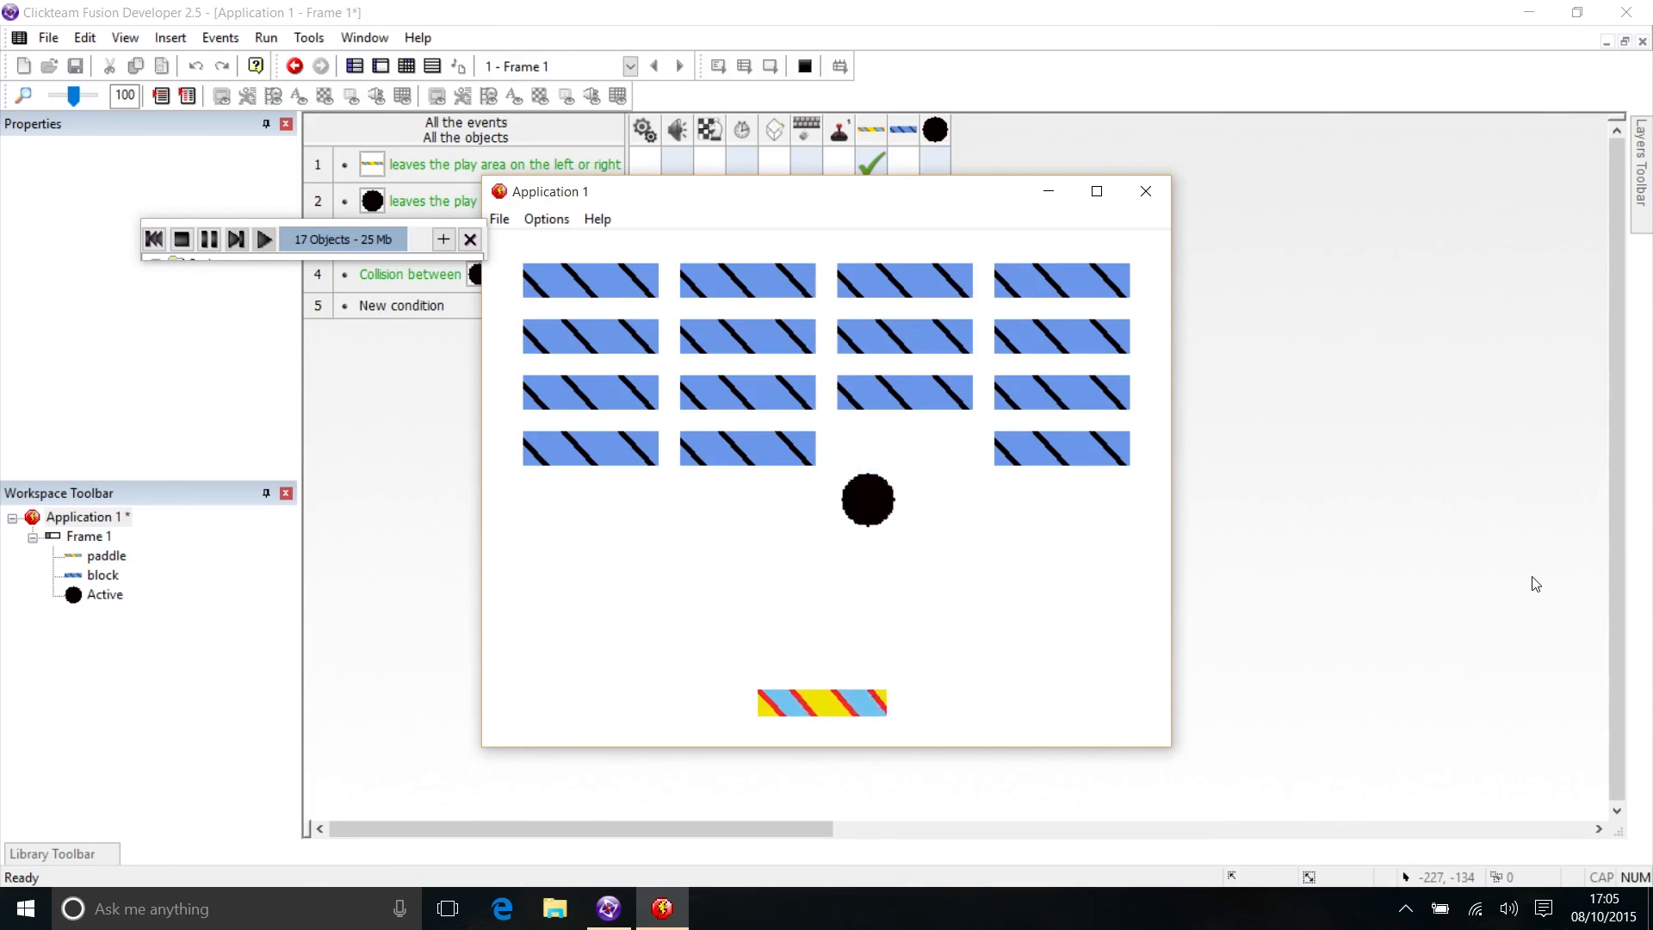
pyautogui.press('Left')
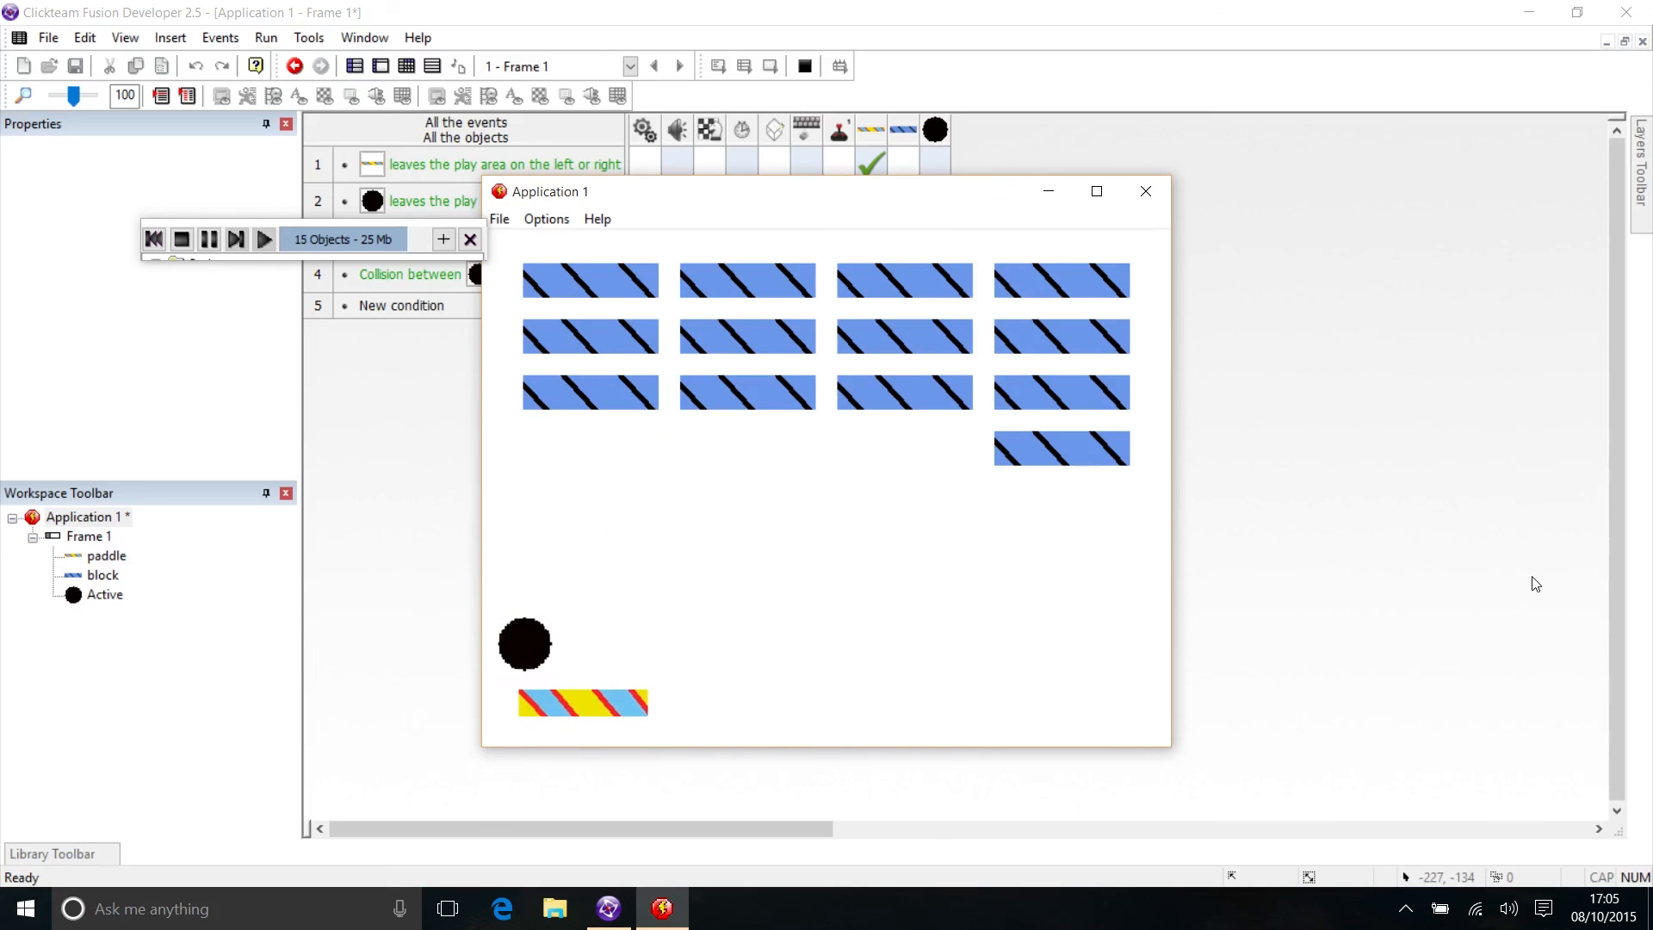
pyautogui.press('Left')
pyautogui.press('Right')
pyautogui.press('Left')
pyautogui.press('Right')
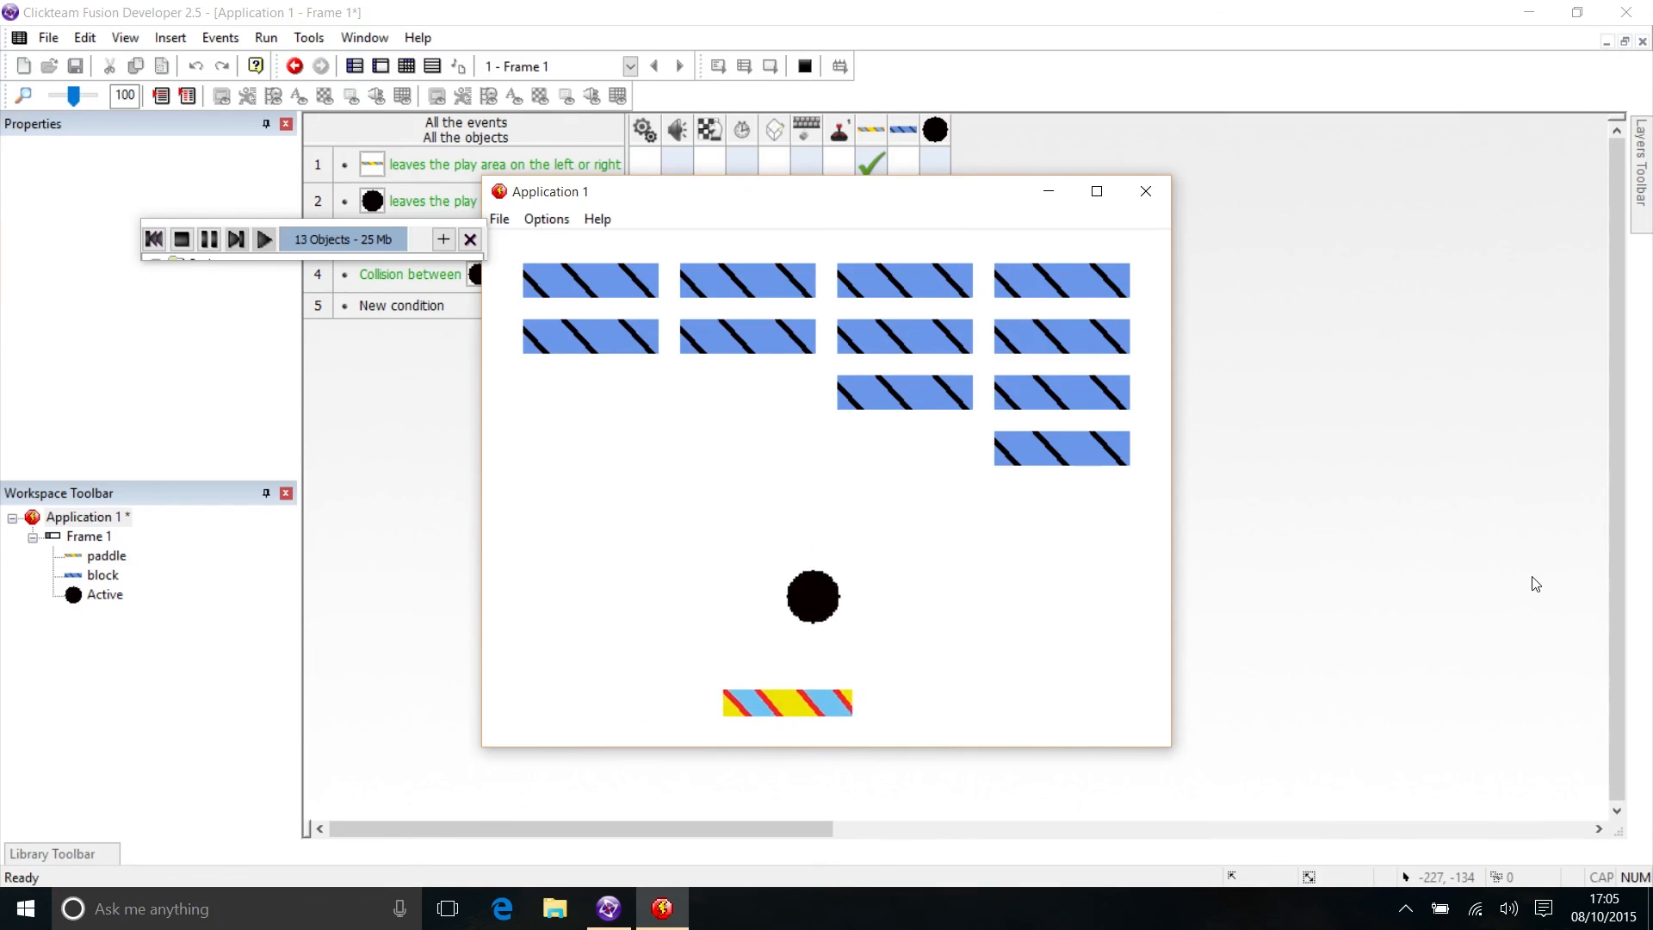
pyautogui.press('Left')
pyautogui.press('Right')
pyautogui.press('Left')
pyautogui.press('Right')
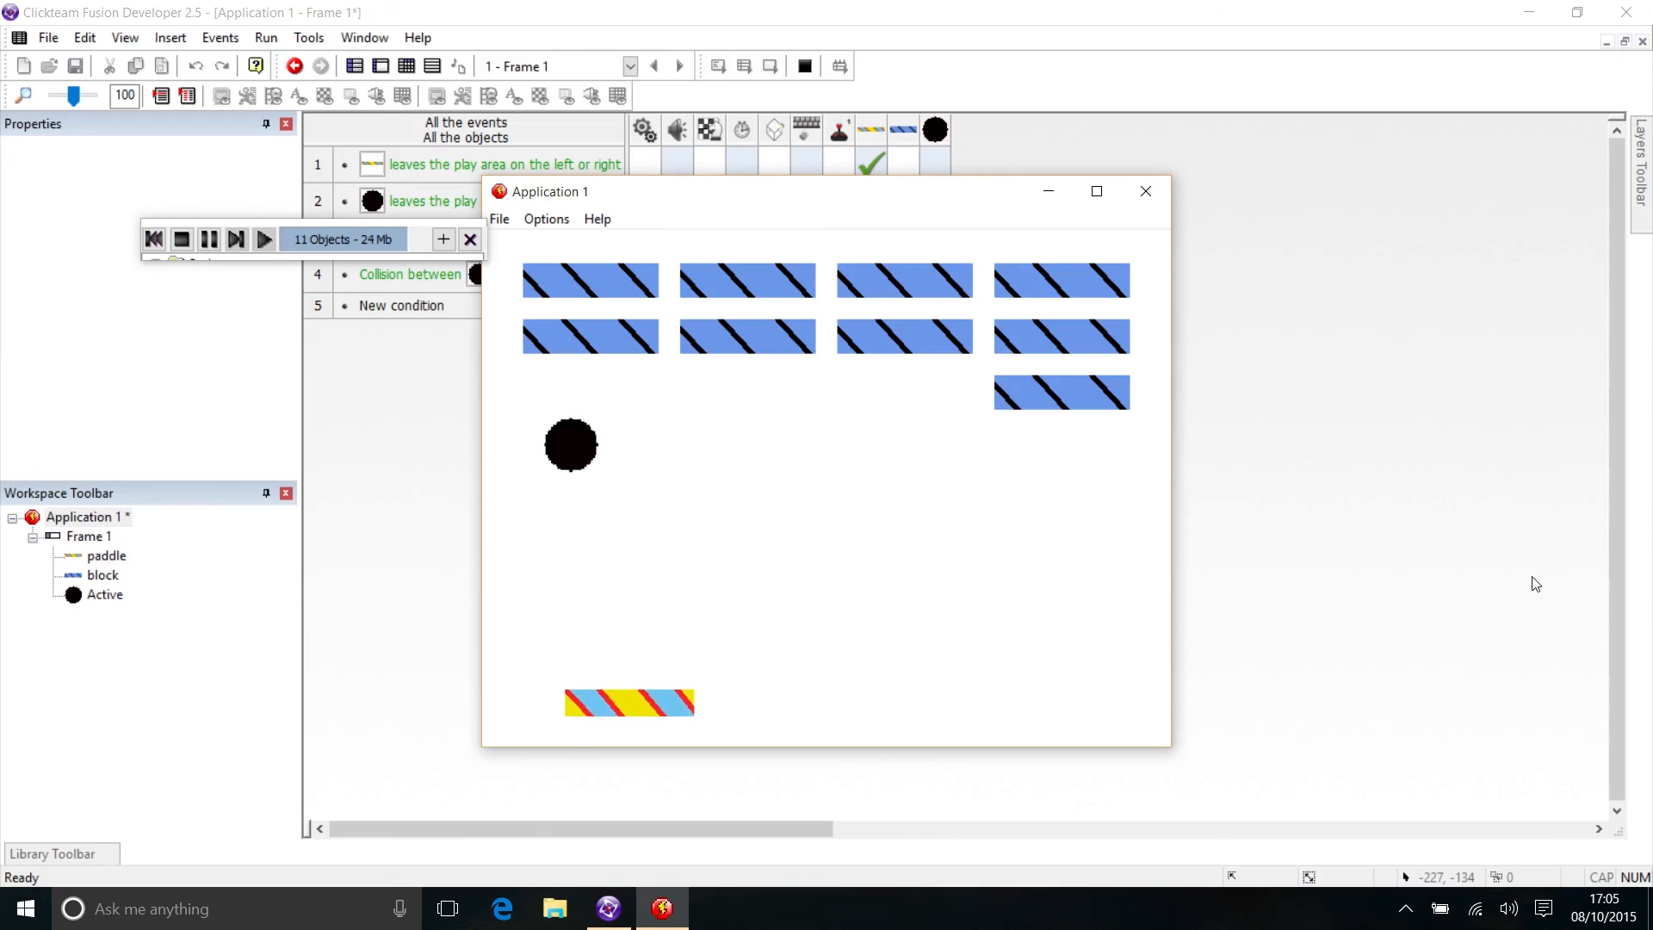
pyautogui.press('Right')
pyautogui.press('Left')
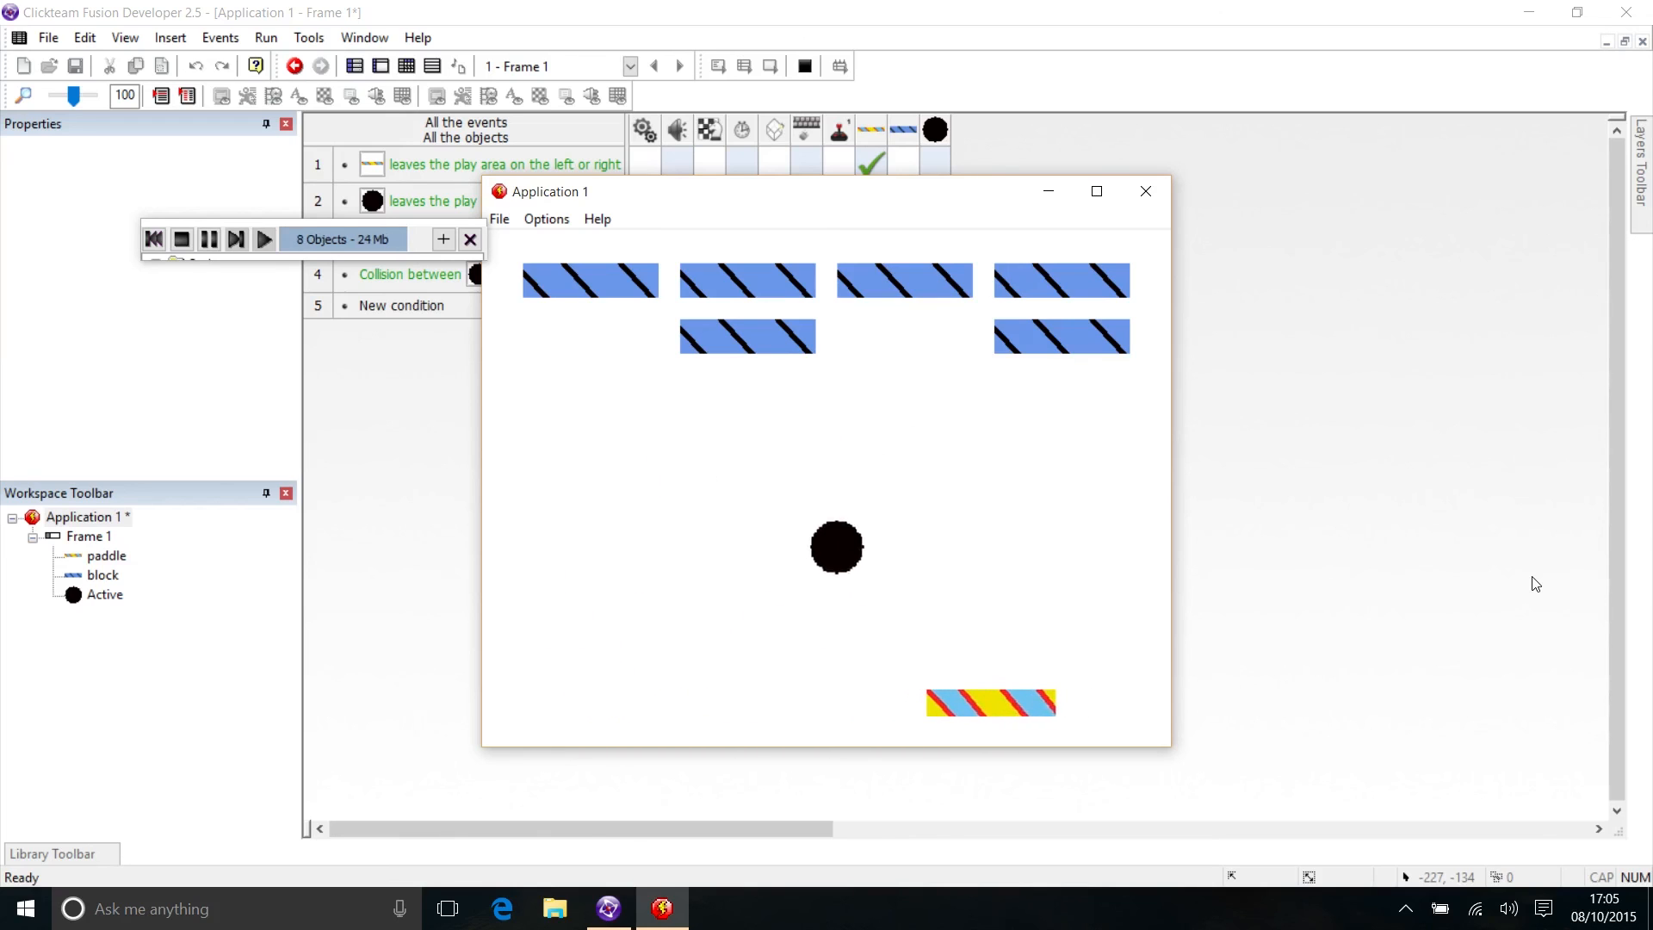
pyautogui.press('Left')
pyautogui.press('Right')
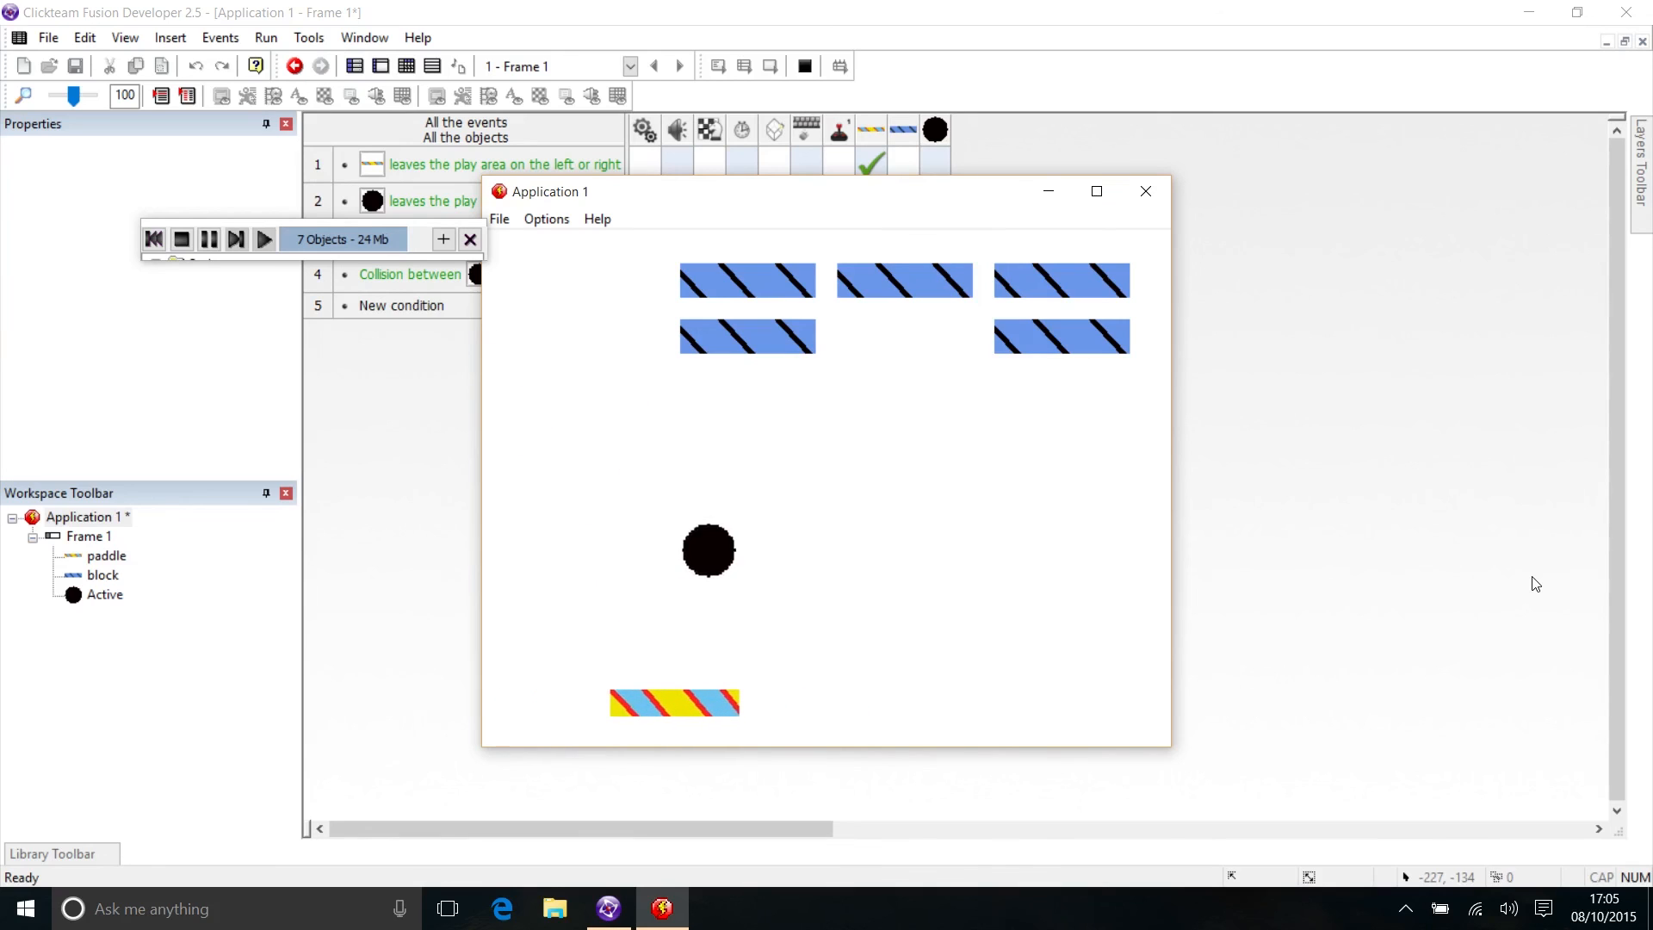
pyautogui.press('Left')
pyautogui.press('Right')
pyautogui.press('Left')
pyautogui.press('Right')
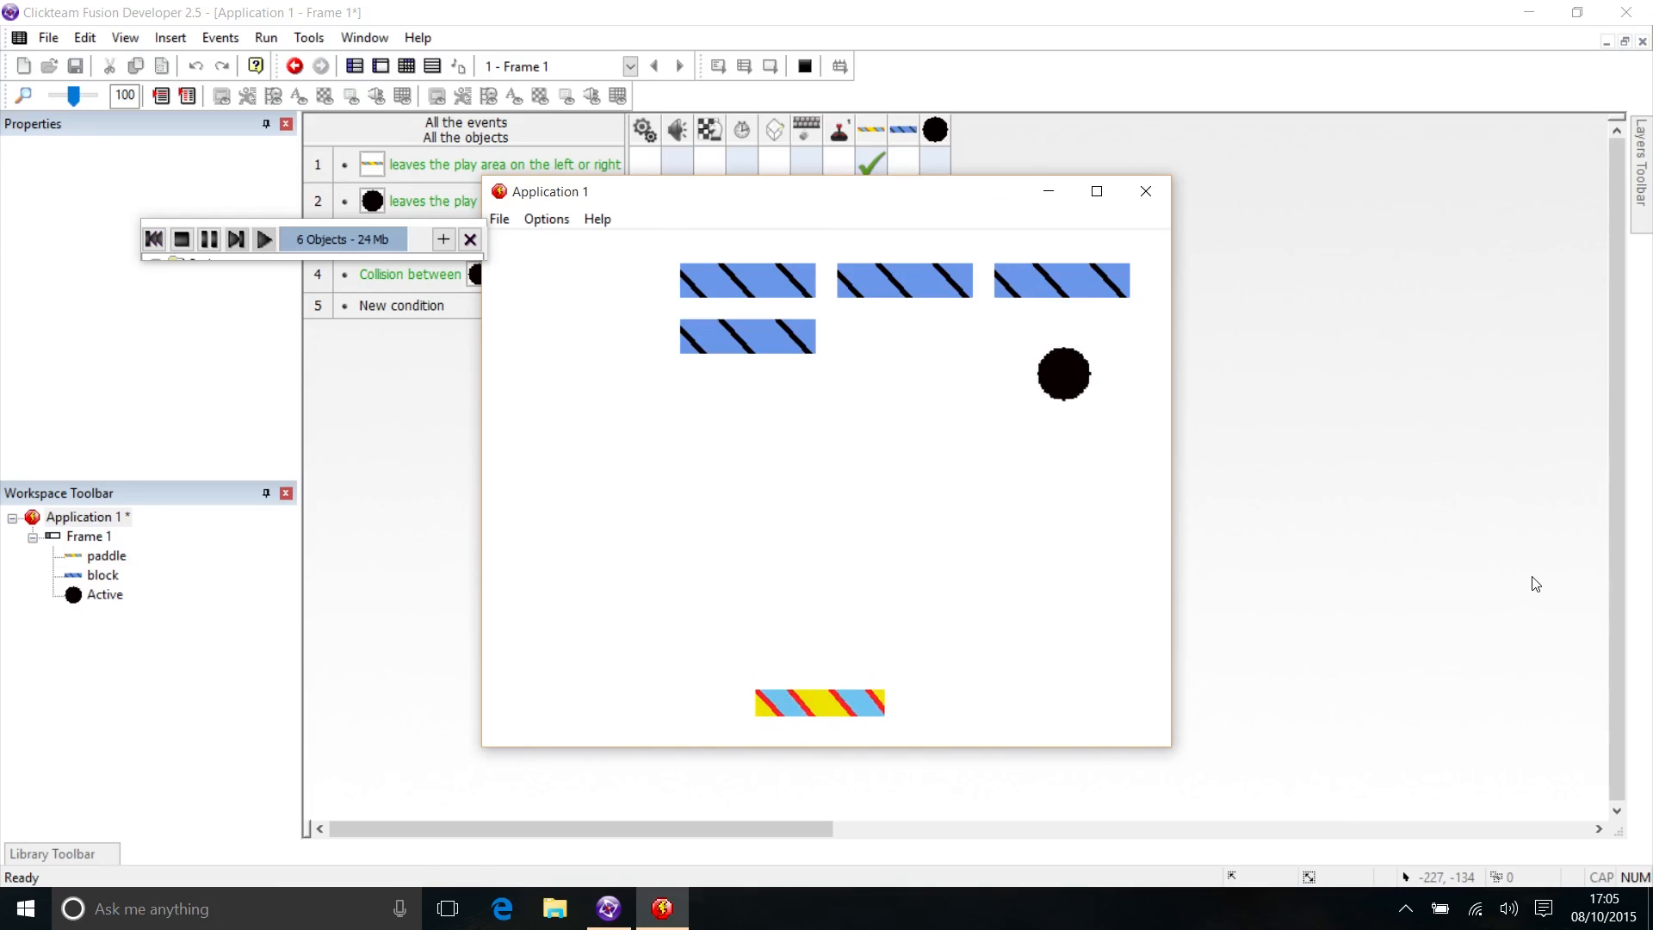
pyautogui.press('Left')
pyautogui.press('Right')
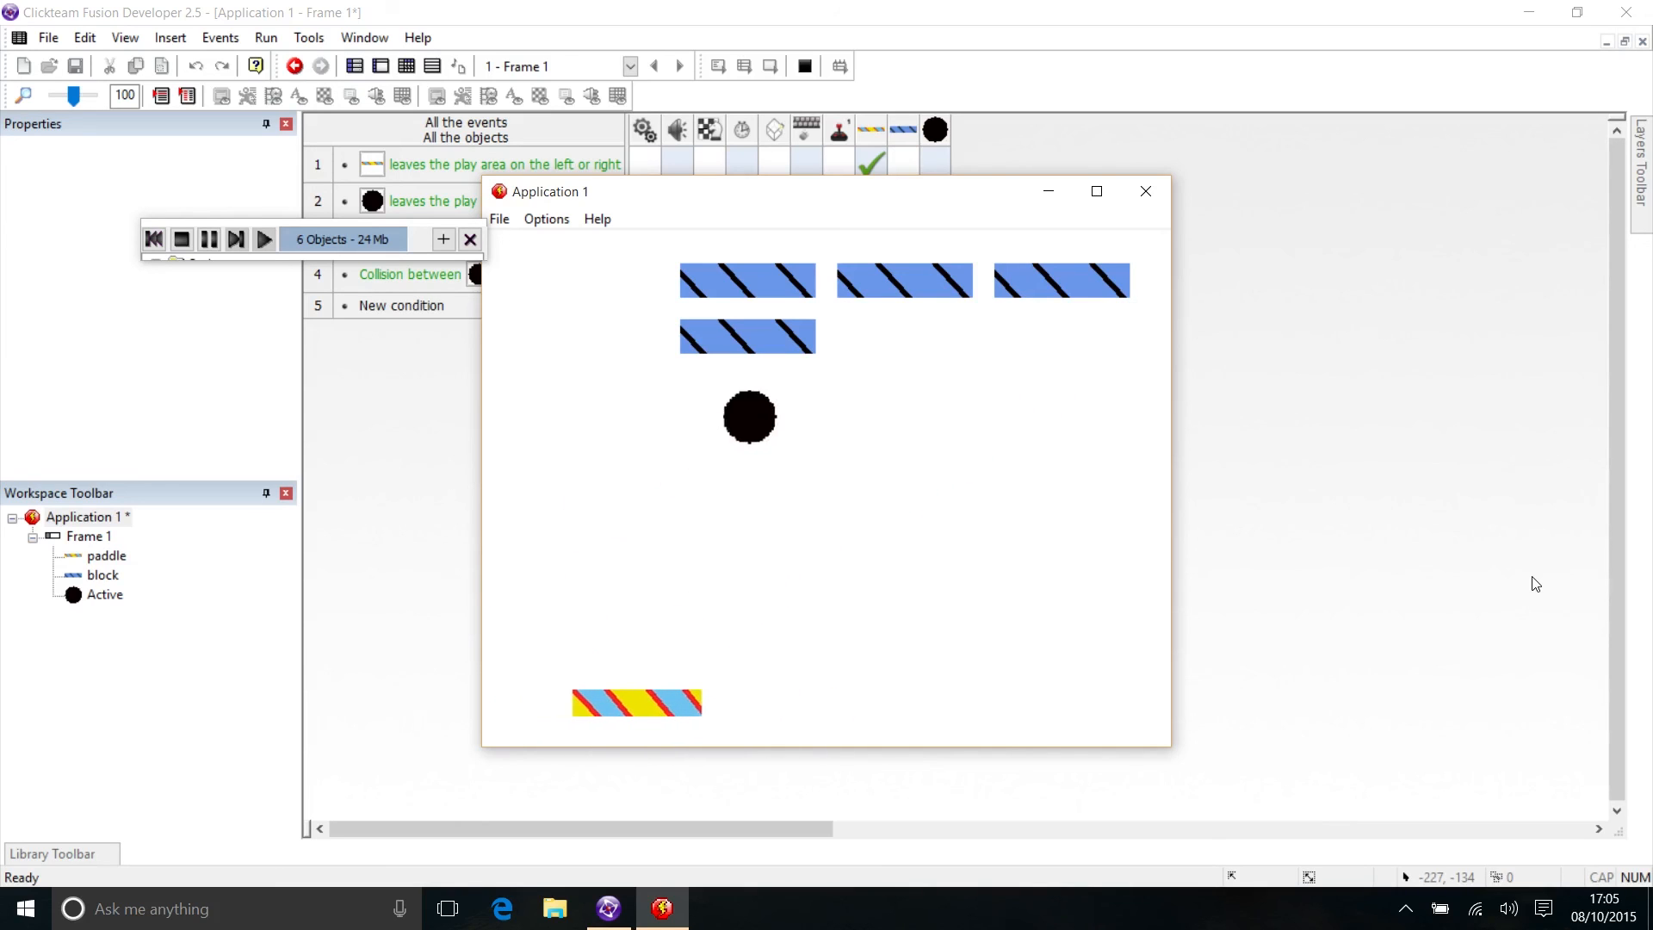
pyautogui.press('Left')
pyautogui.press('Right')
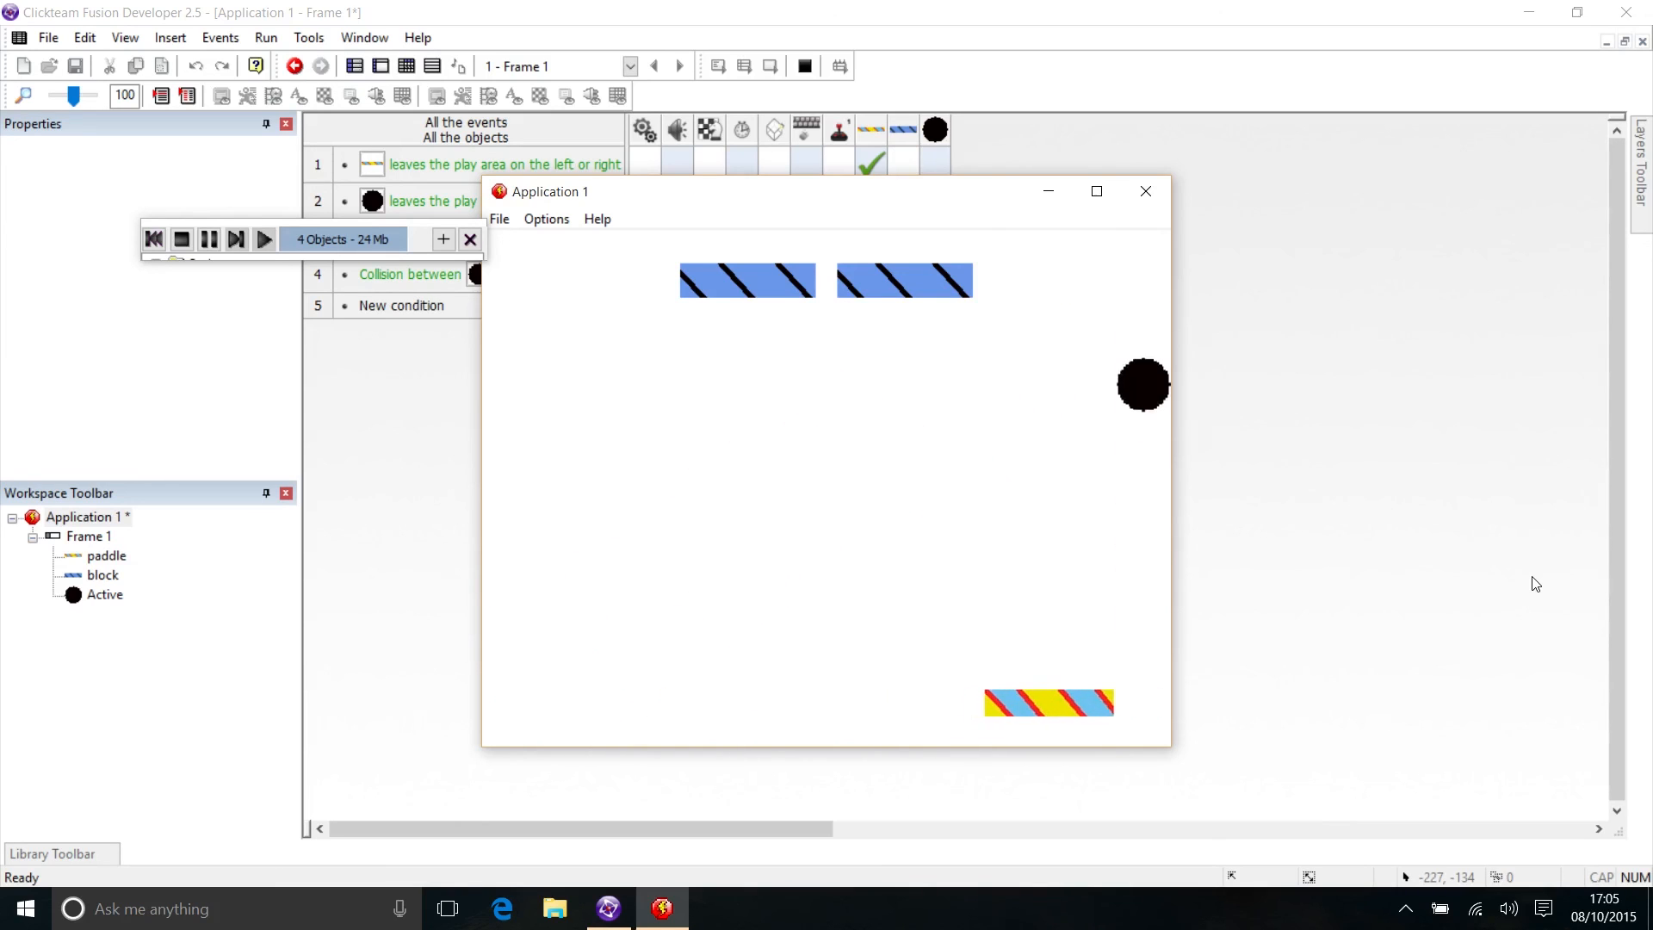
pyautogui.press('Left')
pyautogui.press('Right')
pyautogui.press('Left')
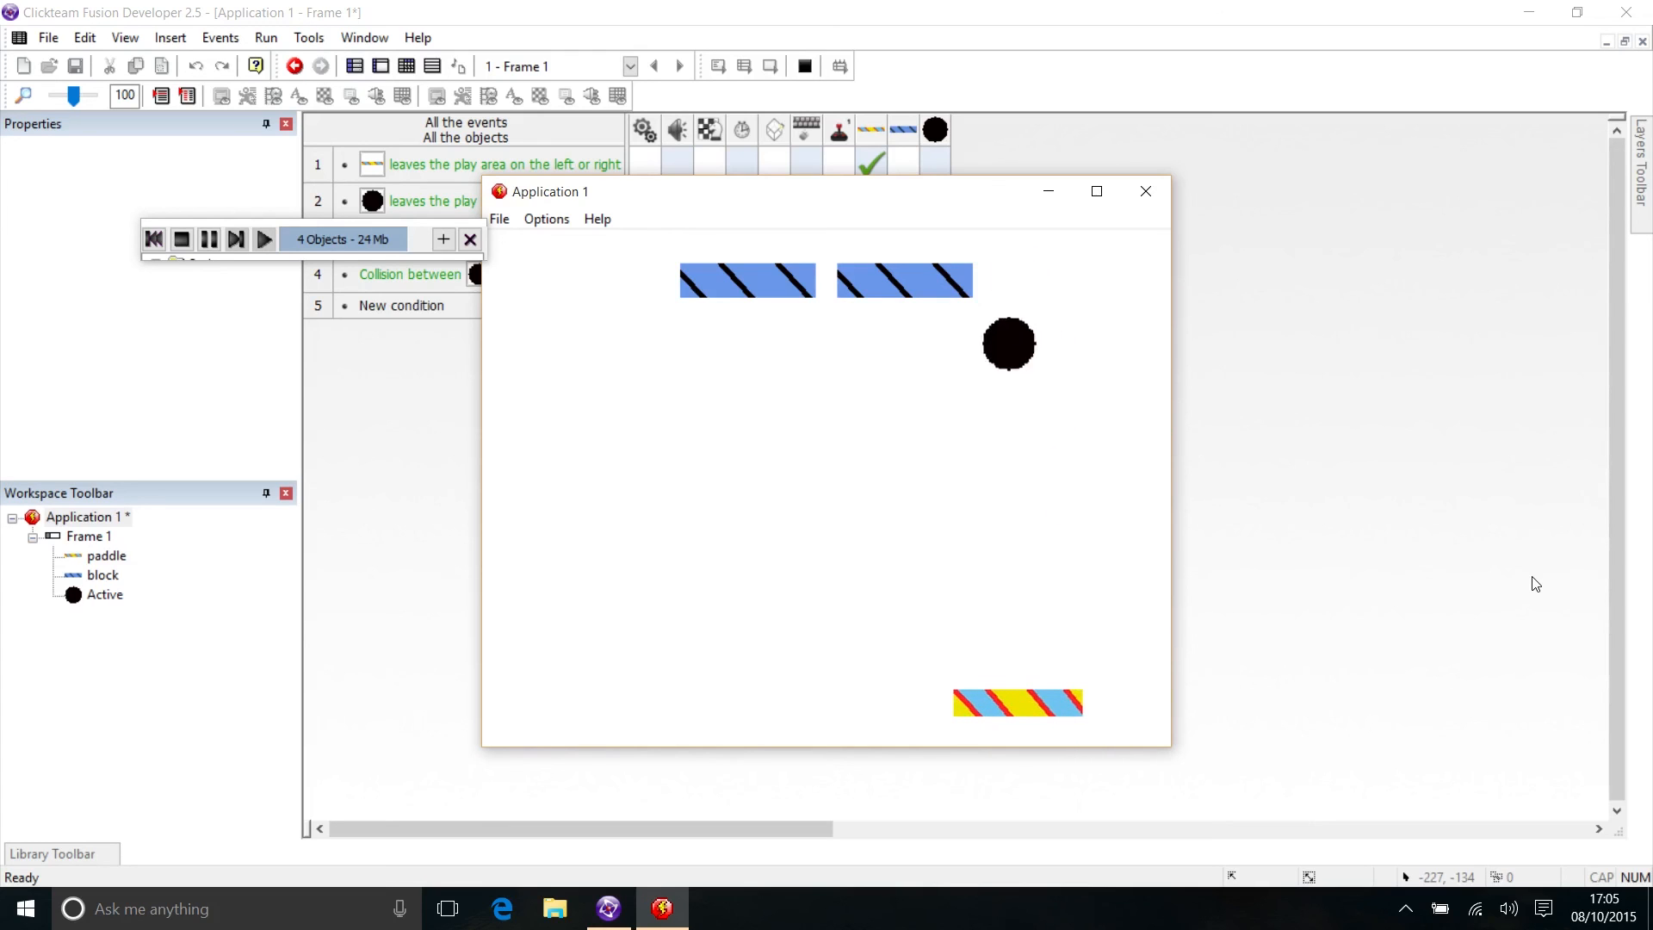
pyautogui.press('Left')
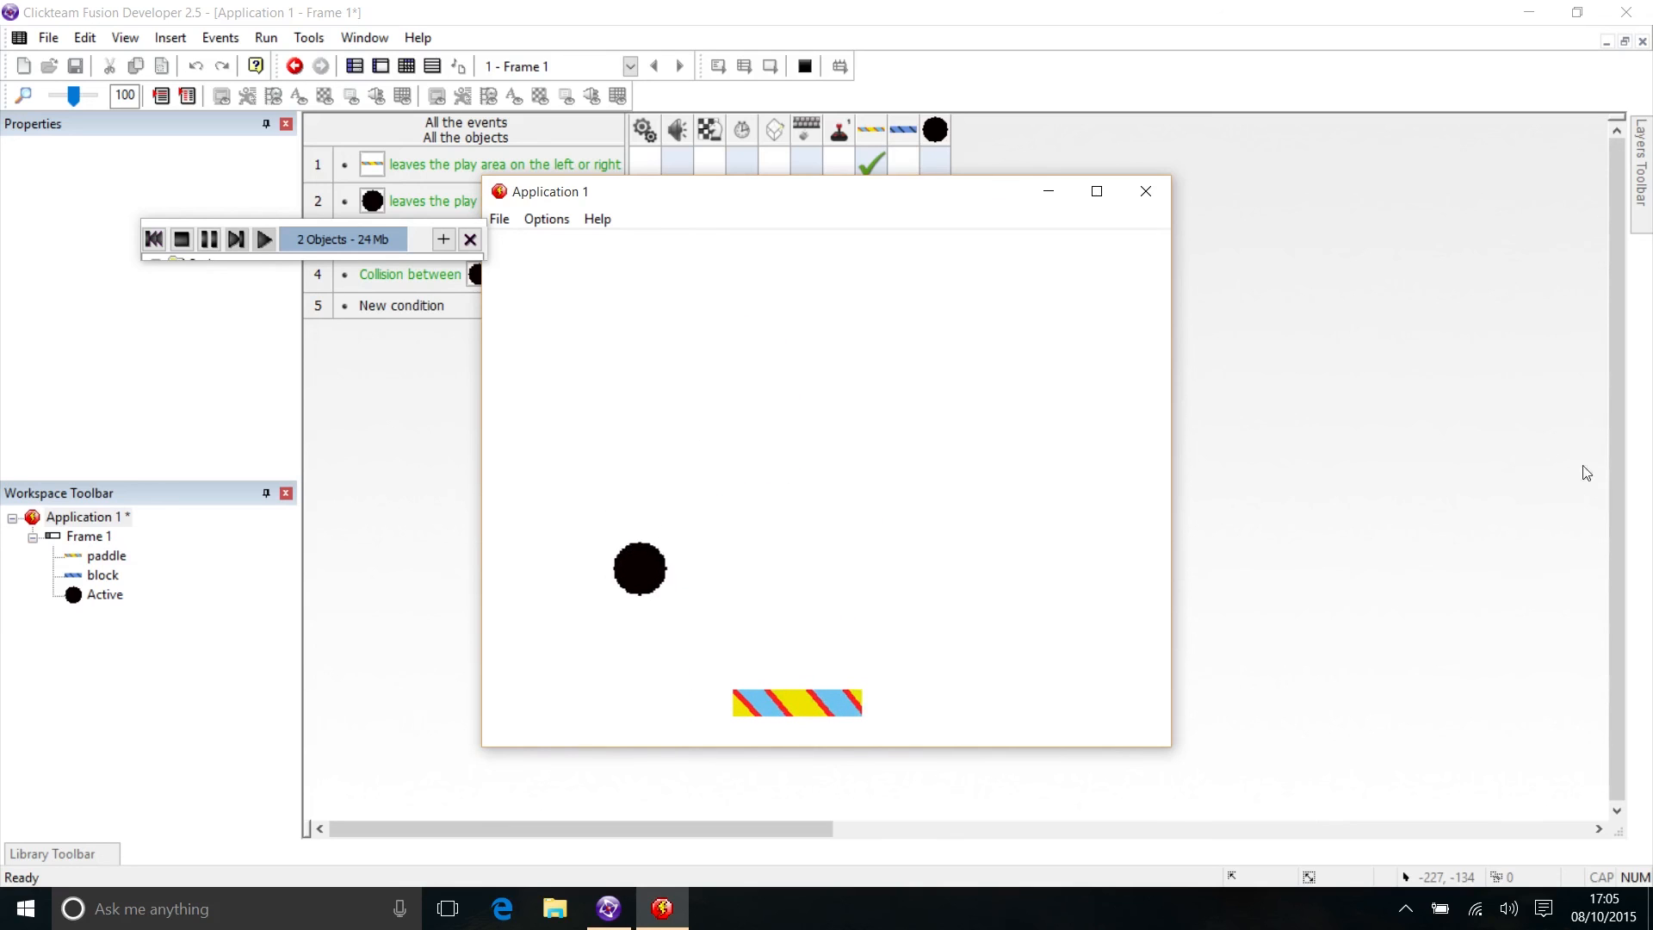
pyautogui.click(1149, 191)
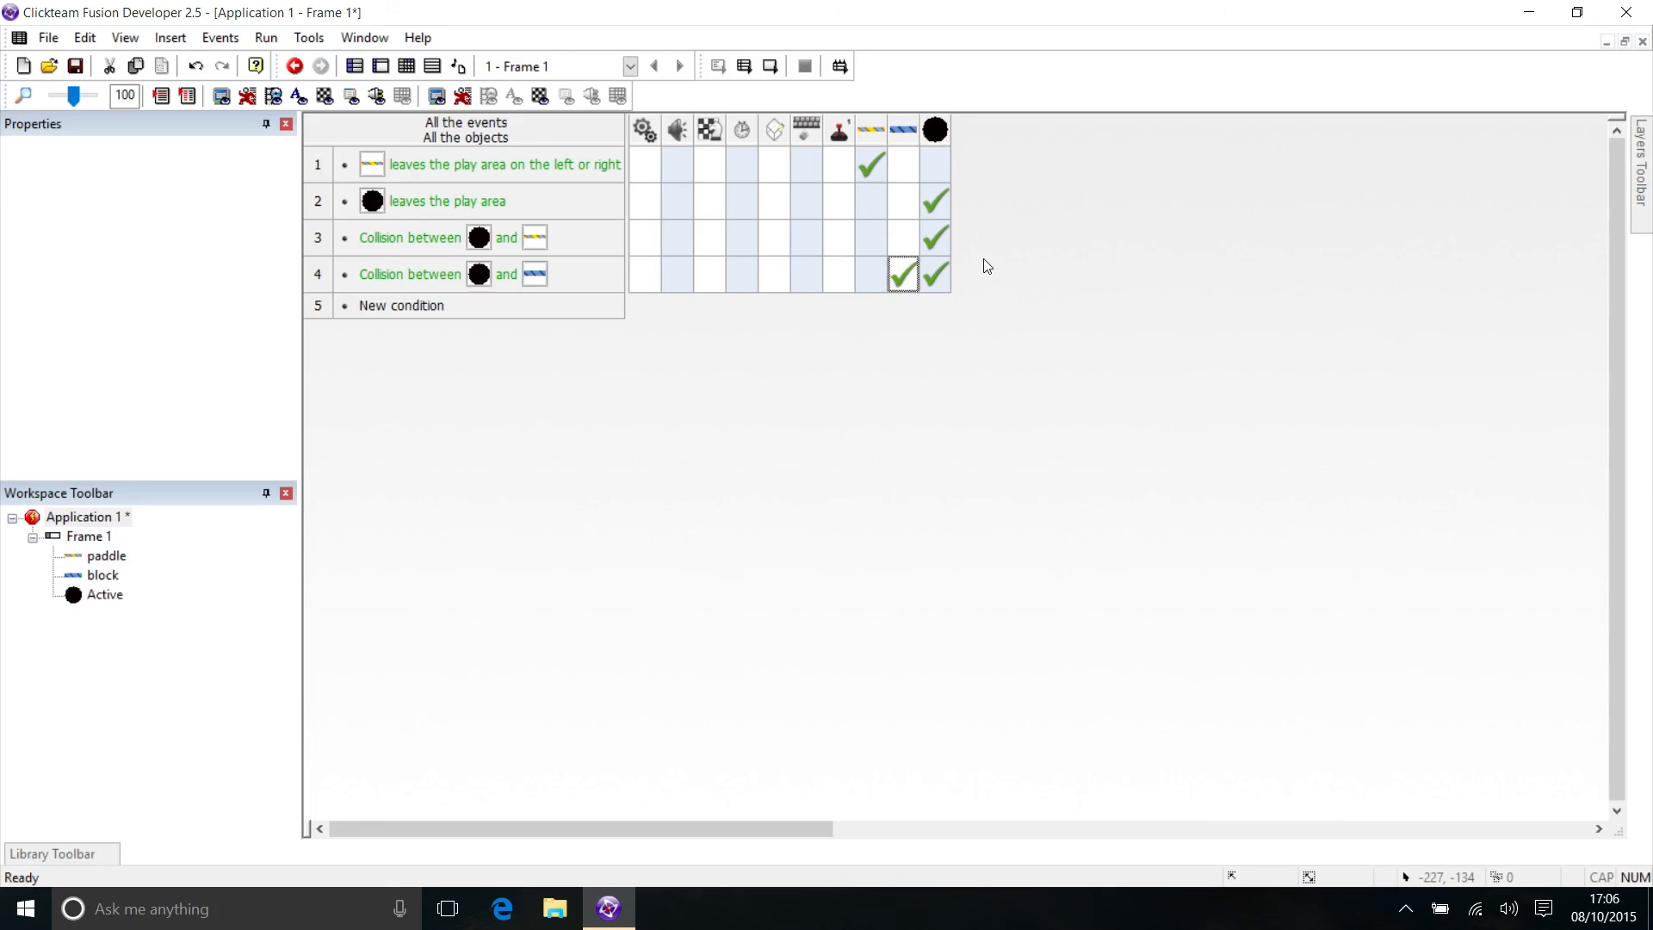
# In the frame editor, restrict the ball's initial direction to the upward directions 4, 5, 6, 7, 9, 10, 11 and 12
pyautogui.click(384, 69)
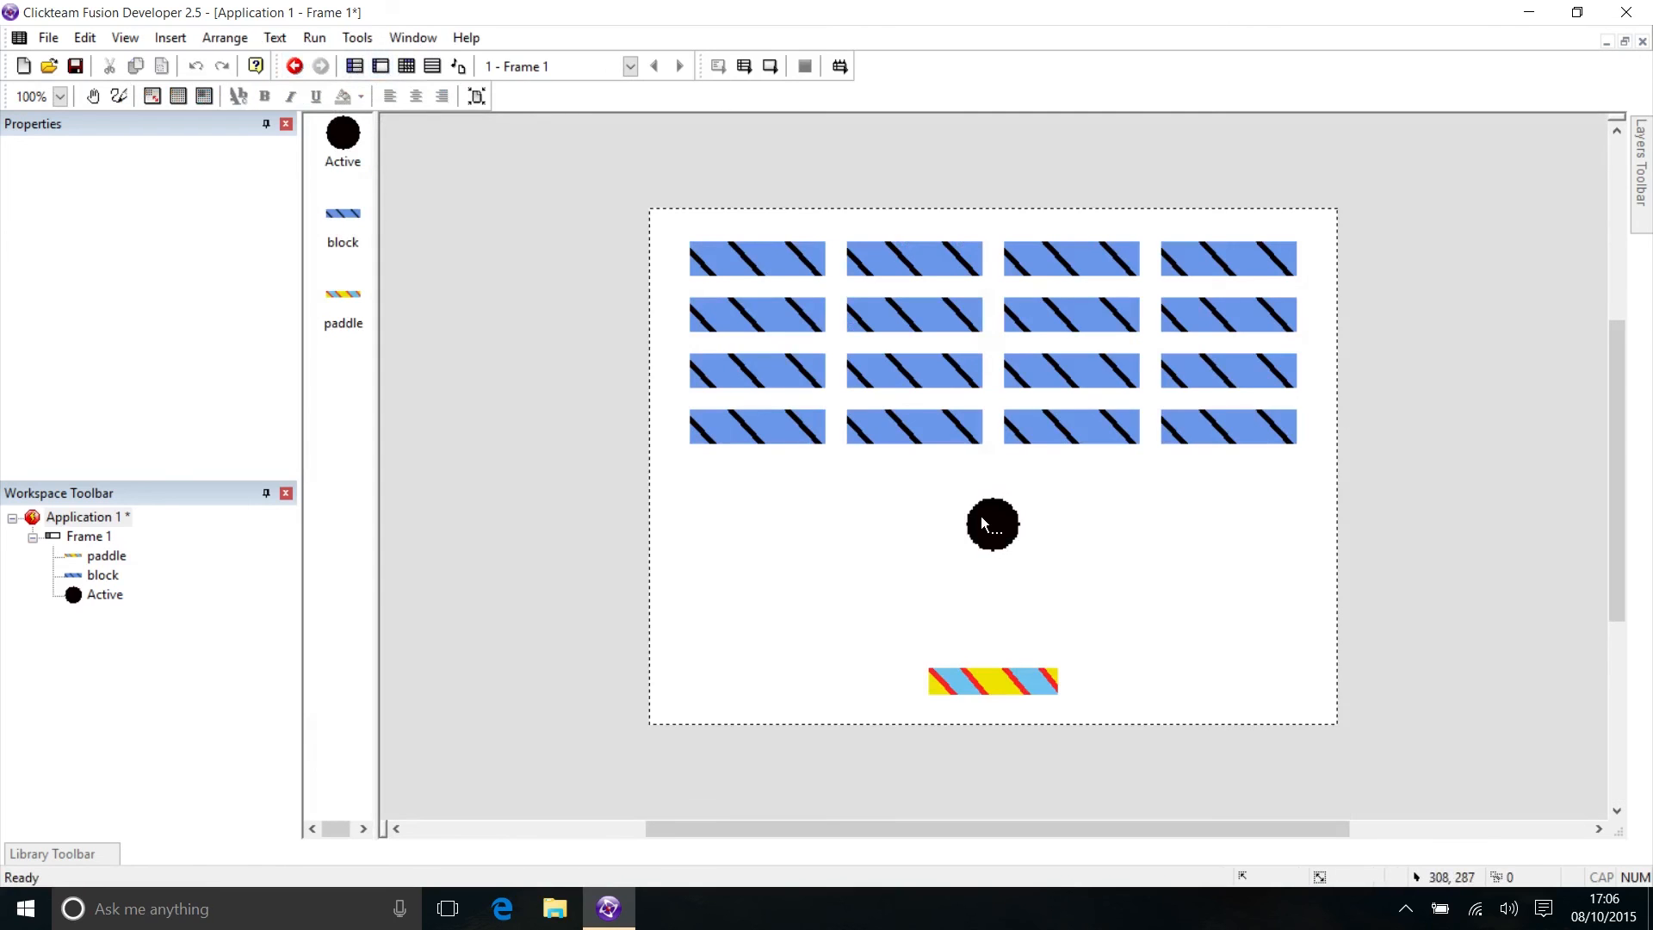
pyautogui.click(981, 522)
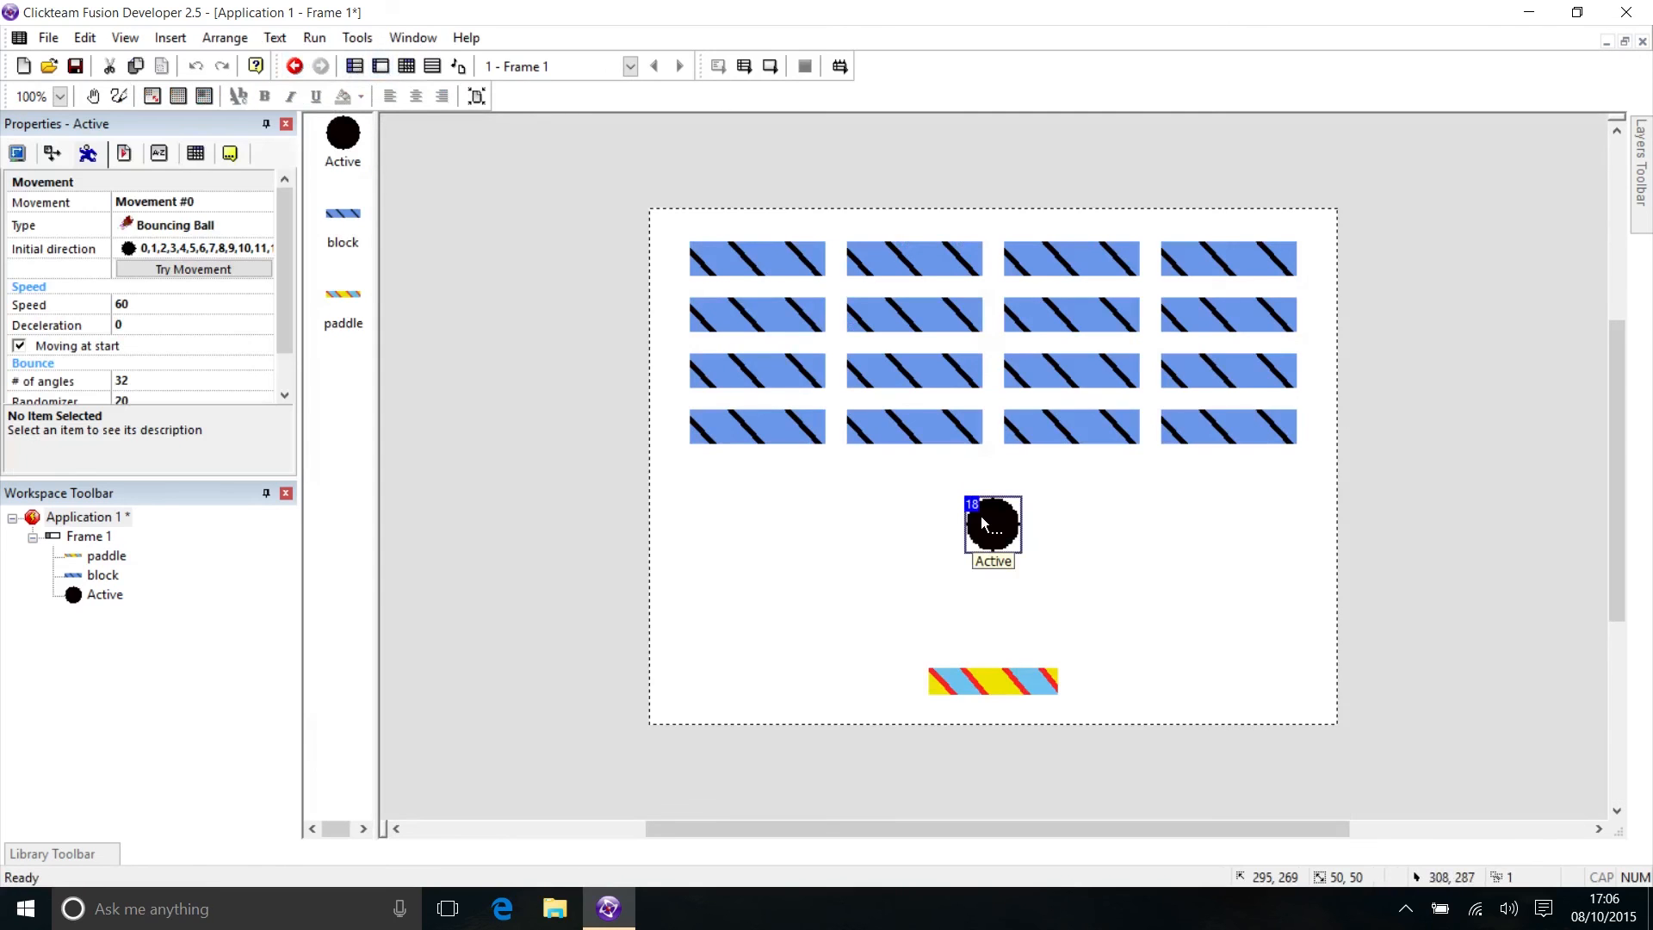
pyautogui.click(157, 250)
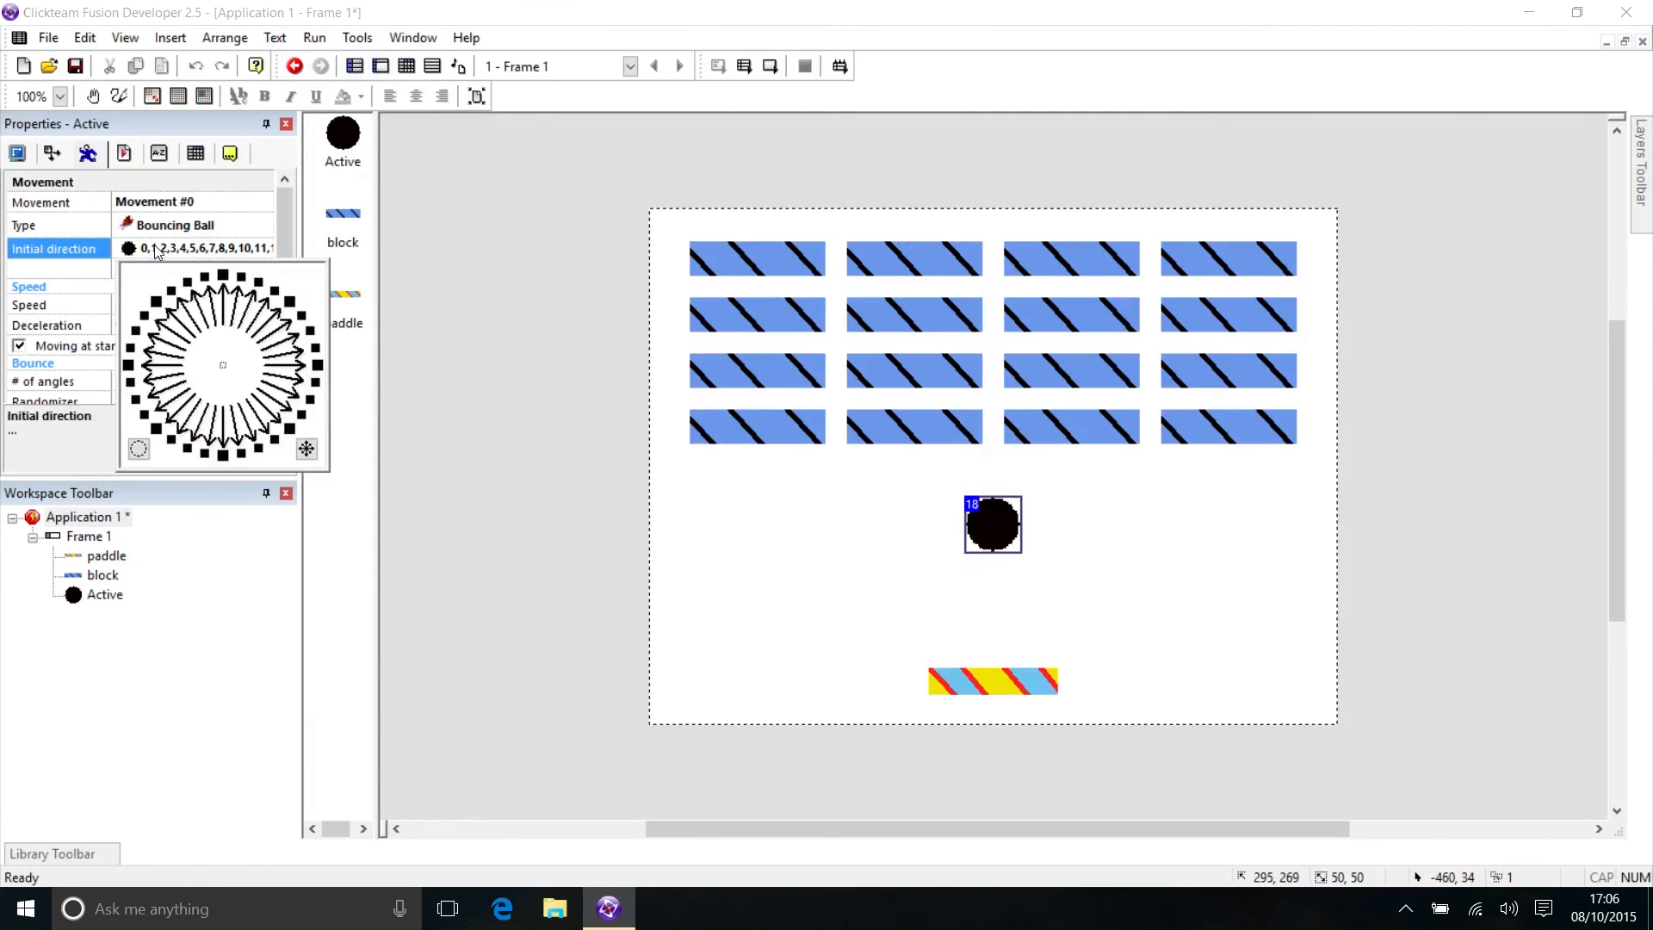
pyautogui.click(139, 449)
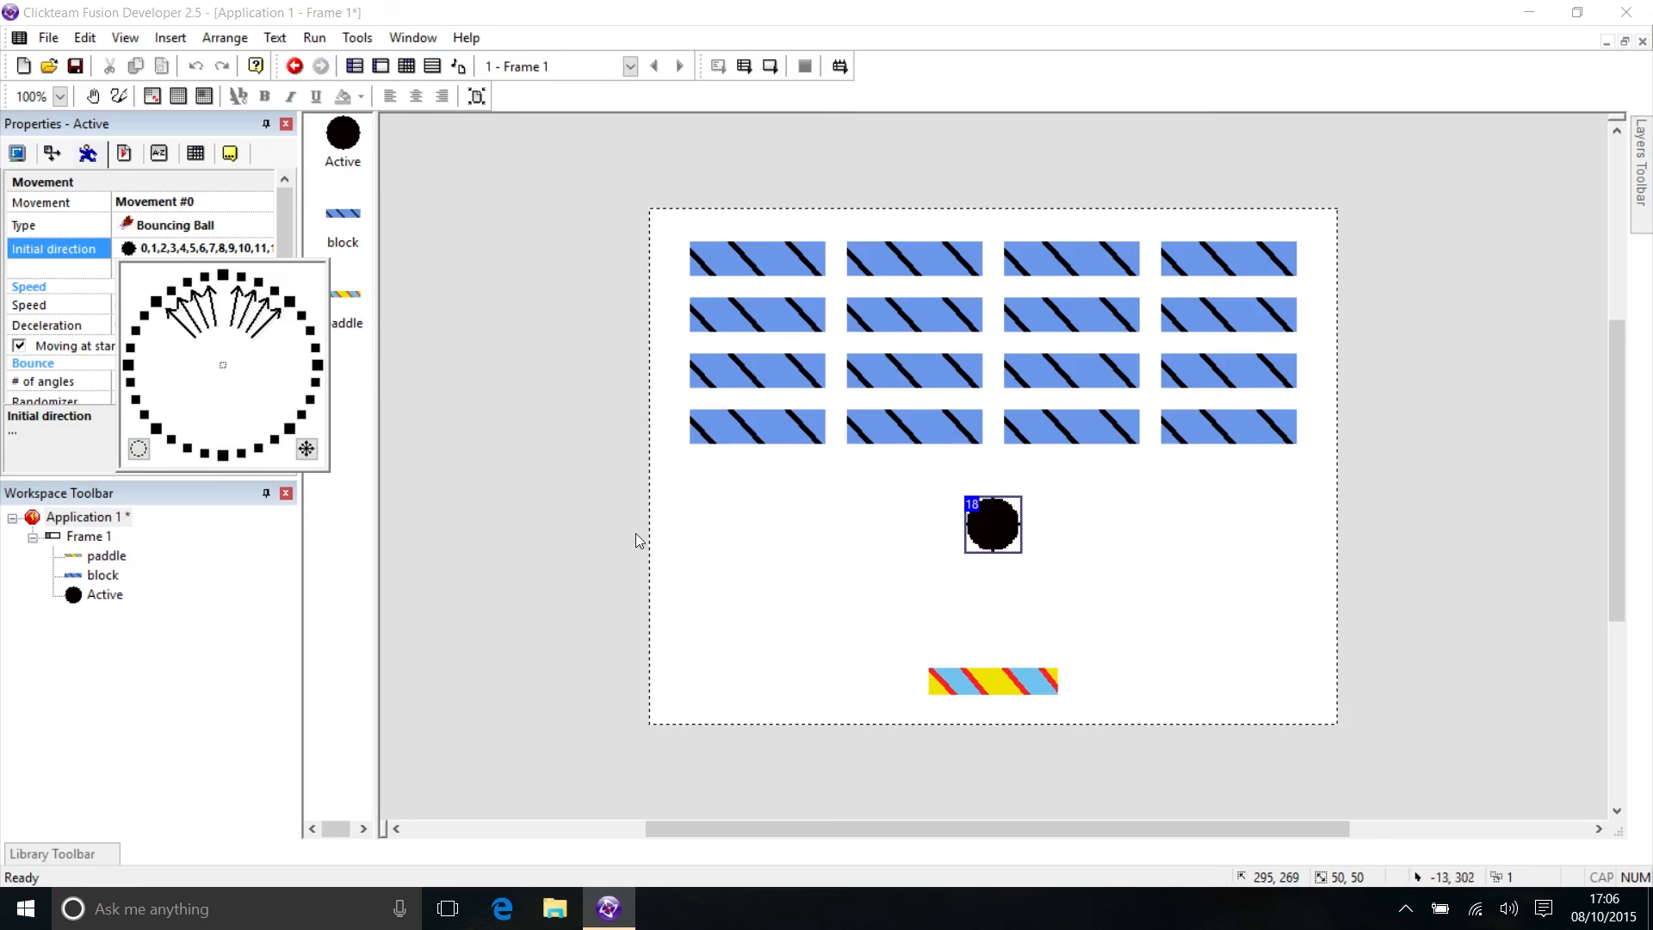
pyautogui.click(679, 527)
# Run the application and restart it repeatedly to check the ball's starting directions, closing the game at the end
pyautogui.click(308, 39)
pyautogui.click(344, 85)
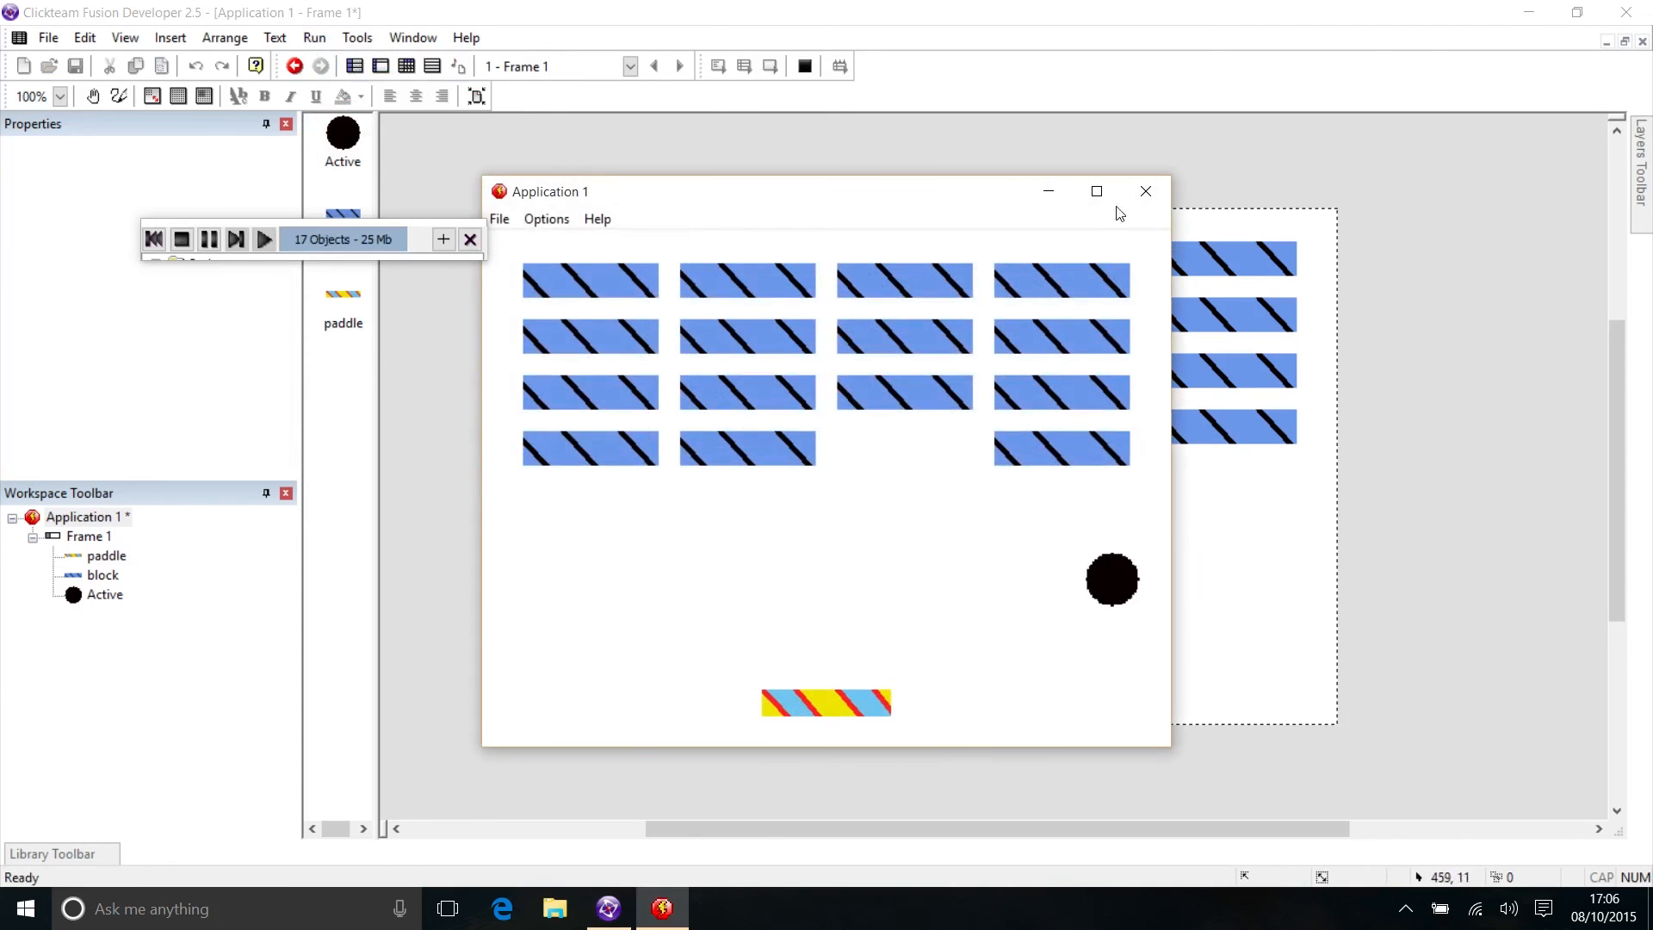
pyautogui.click(155, 241)
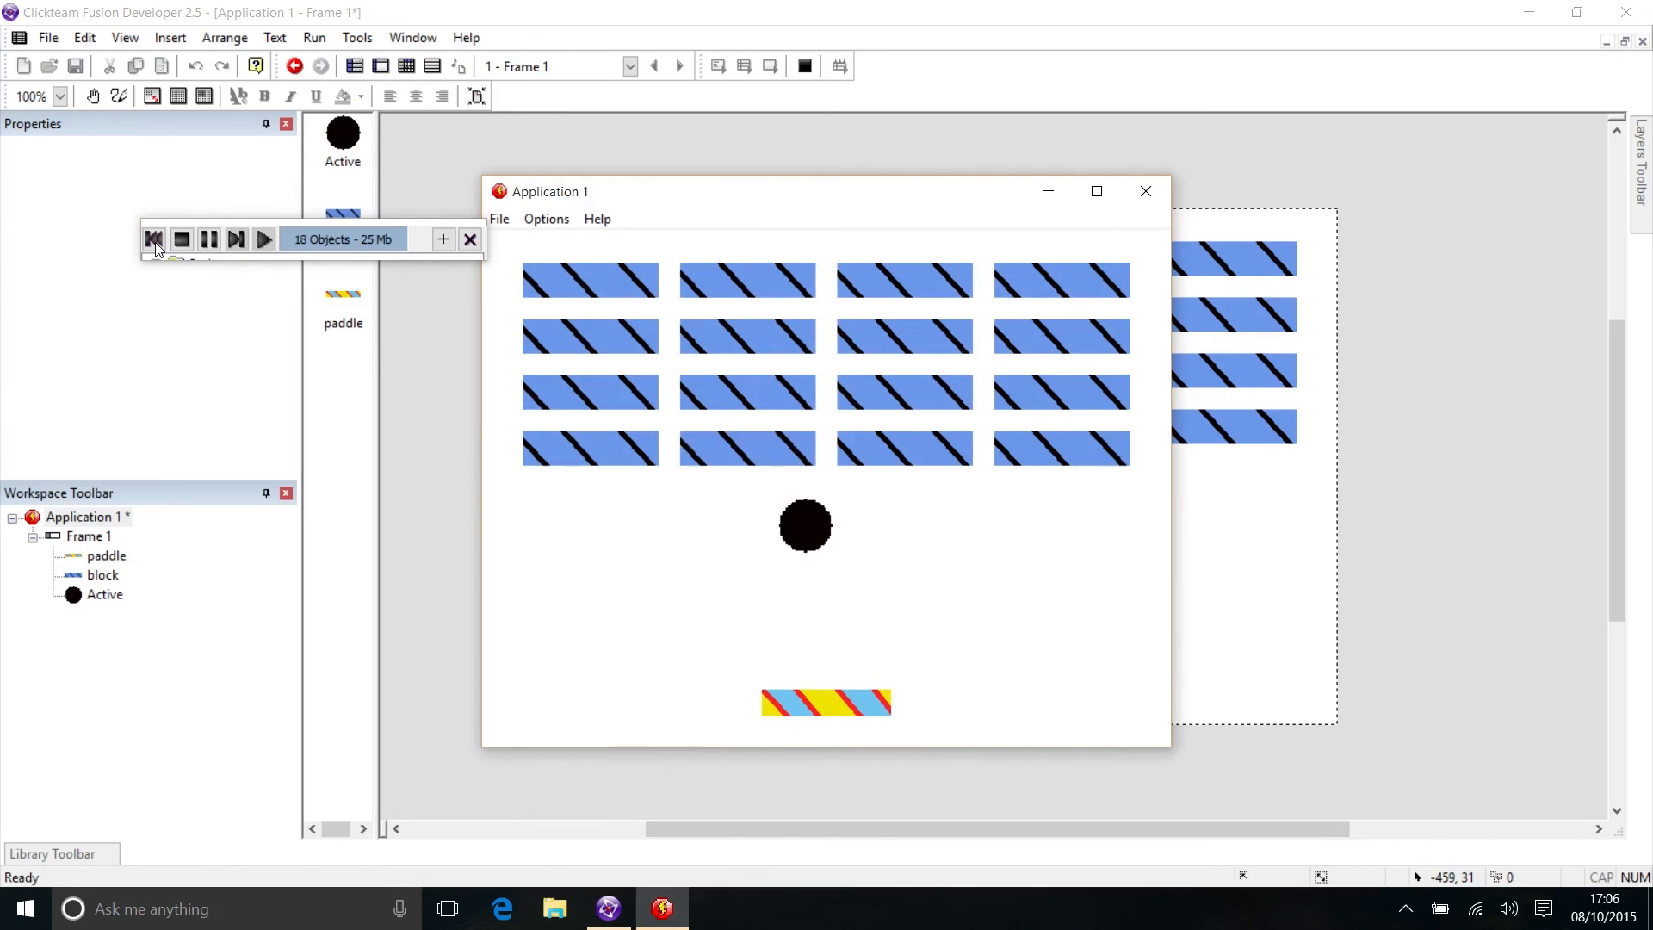
pyautogui.click(154, 243)
pyautogui.click(153, 243)
pyautogui.click(153, 243)
pyautogui.click(152, 241)
pyautogui.click(152, 243)
pyautogui.click(151, 243)
pyautogui.click(152, 243)
pyautogui.click(152, 243)
pyautogui.click(152, 243)
pyautogui.click(152, 243)
pyautogui.click(151, 243)
pyautogui.click(151, 243)
pyautogui.click(152, 243)
pyautogui.click(152, 243)
pyautogui.click(152, 243)
pyautogui.click(152, 243)
pyautogui.click(153, 243)
pyautogui.click(152, 243)
pyautogui.click(152, 242)
pyautogui.click(153, 243)
pyautogui.click(152, 243)
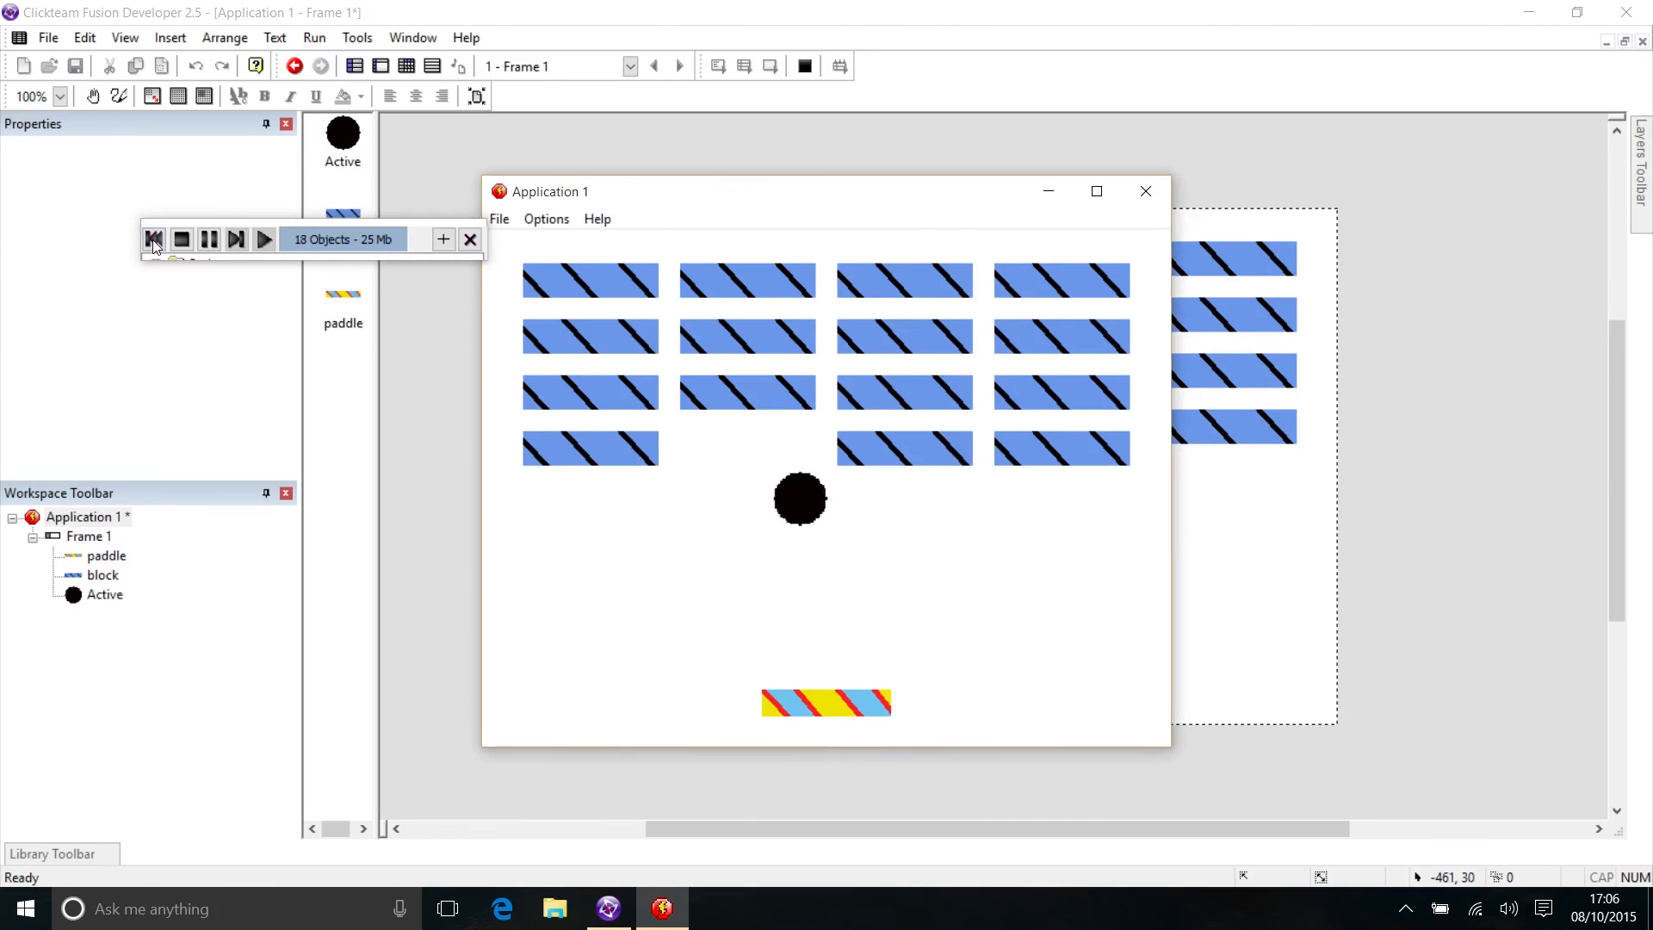
pyautogui.click(154, 243)
pyautogui.click(154, 243)
pyautogui.click(154, 242)
pyautogui.click(154, 243)
pyautogui.click(470, 240)
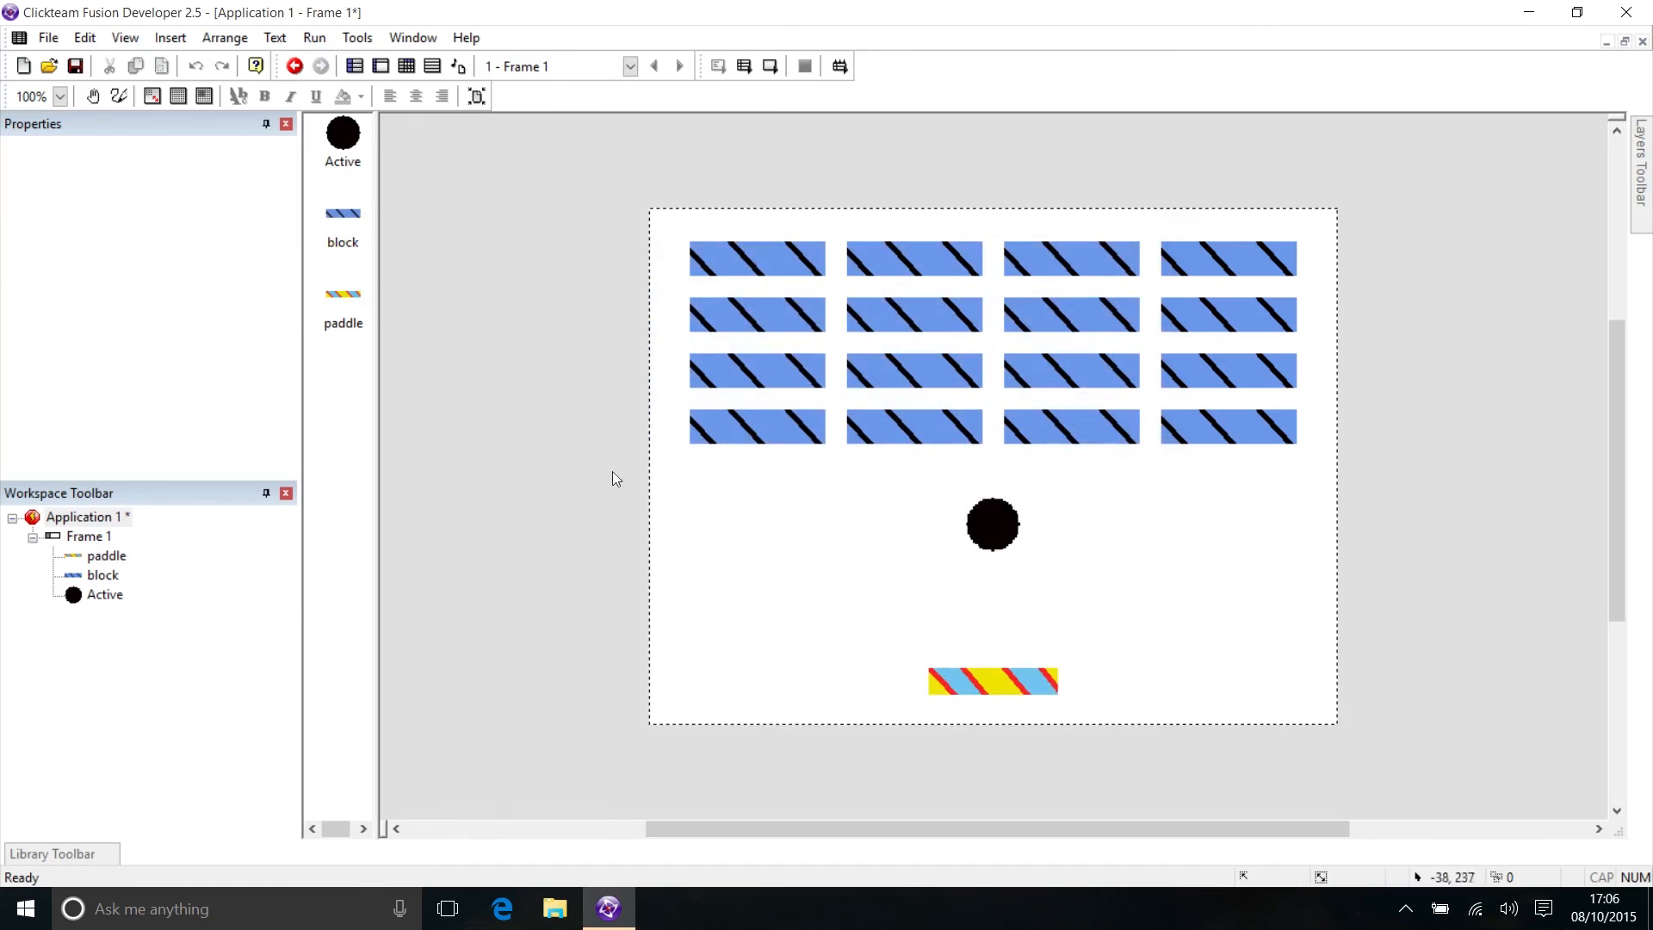
# Resize the ball to a width of 30 and a height of 30
pyautogui.click(1011, 519)
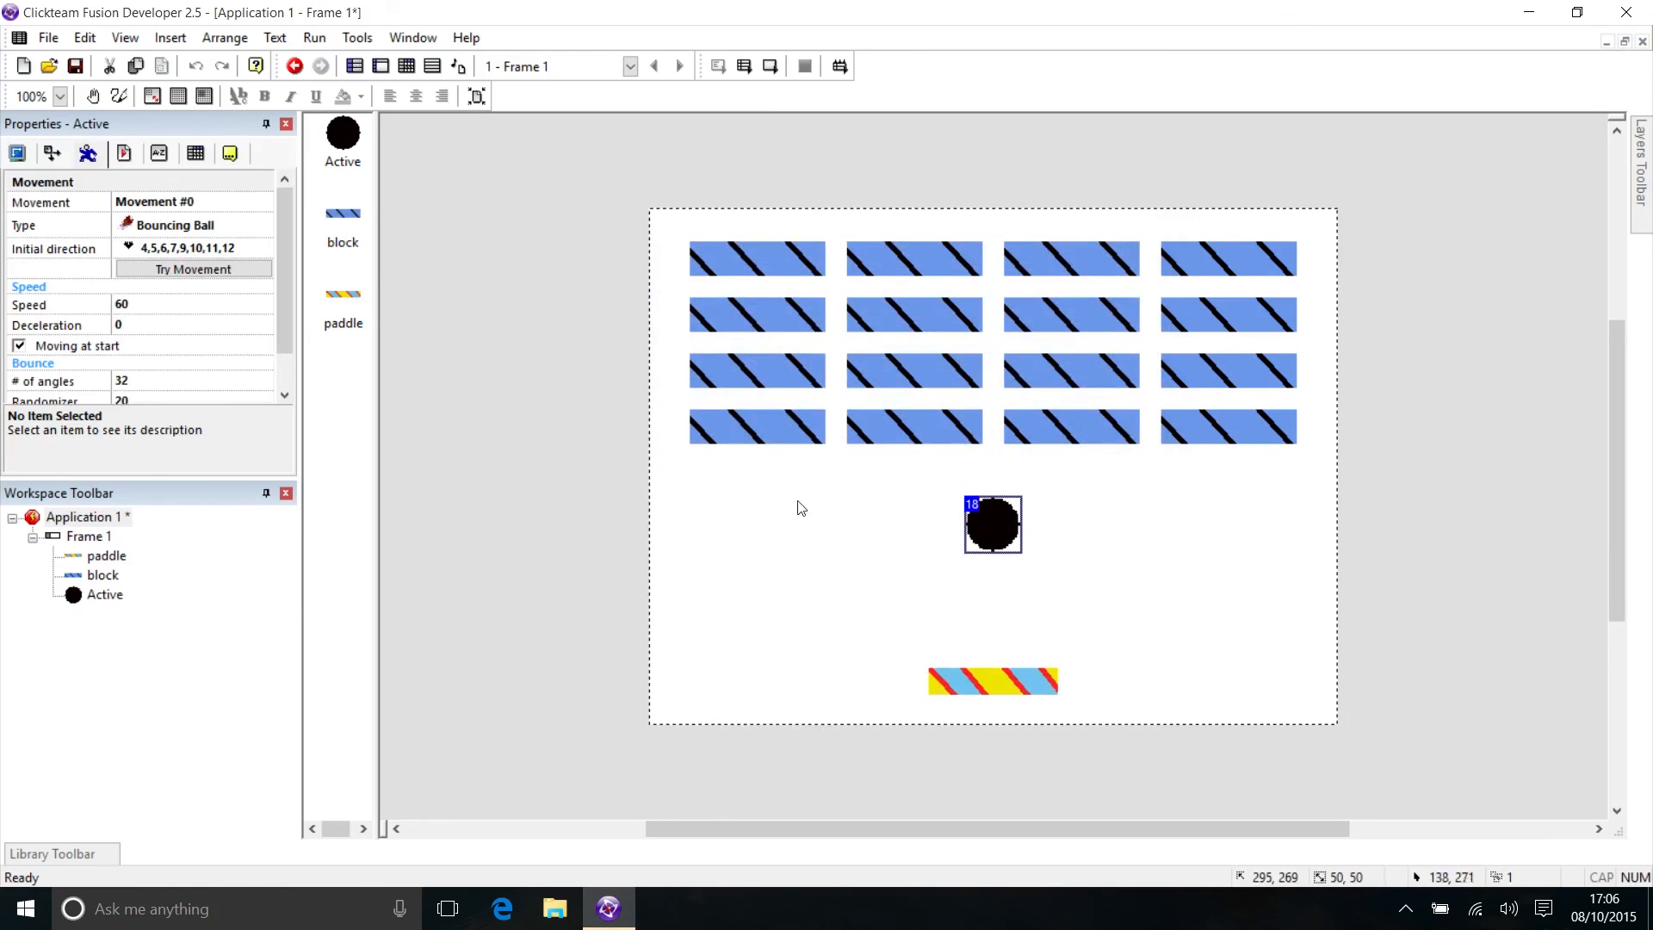
pyautogui.click(52, 155)
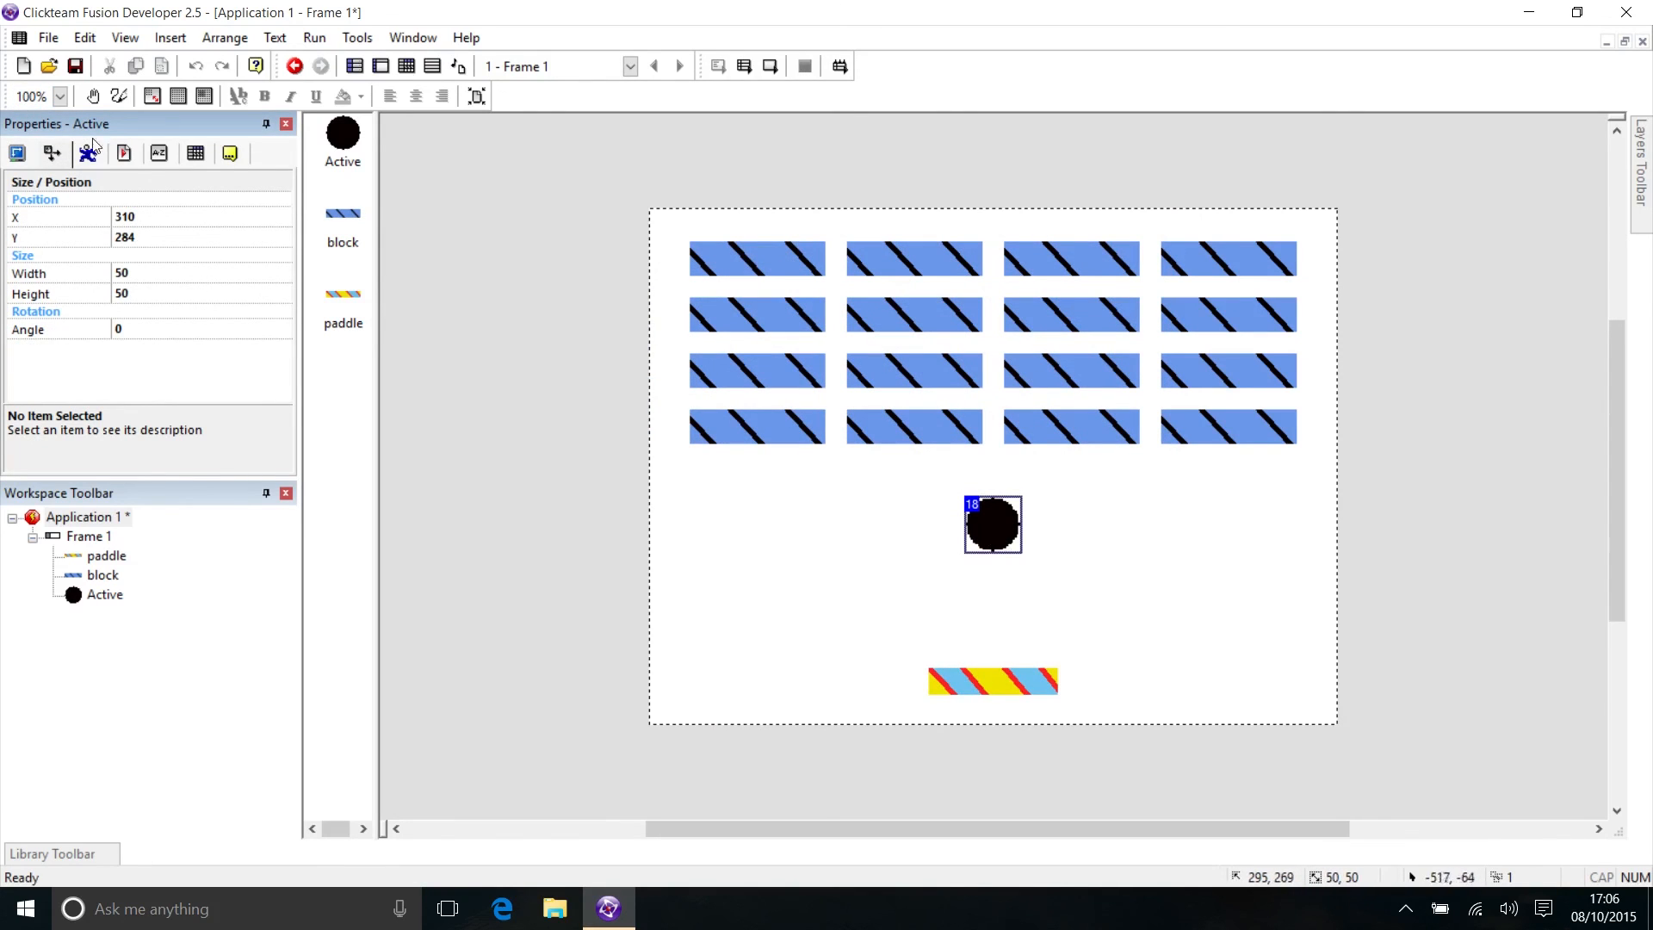
pyautogui.click(146, 277)
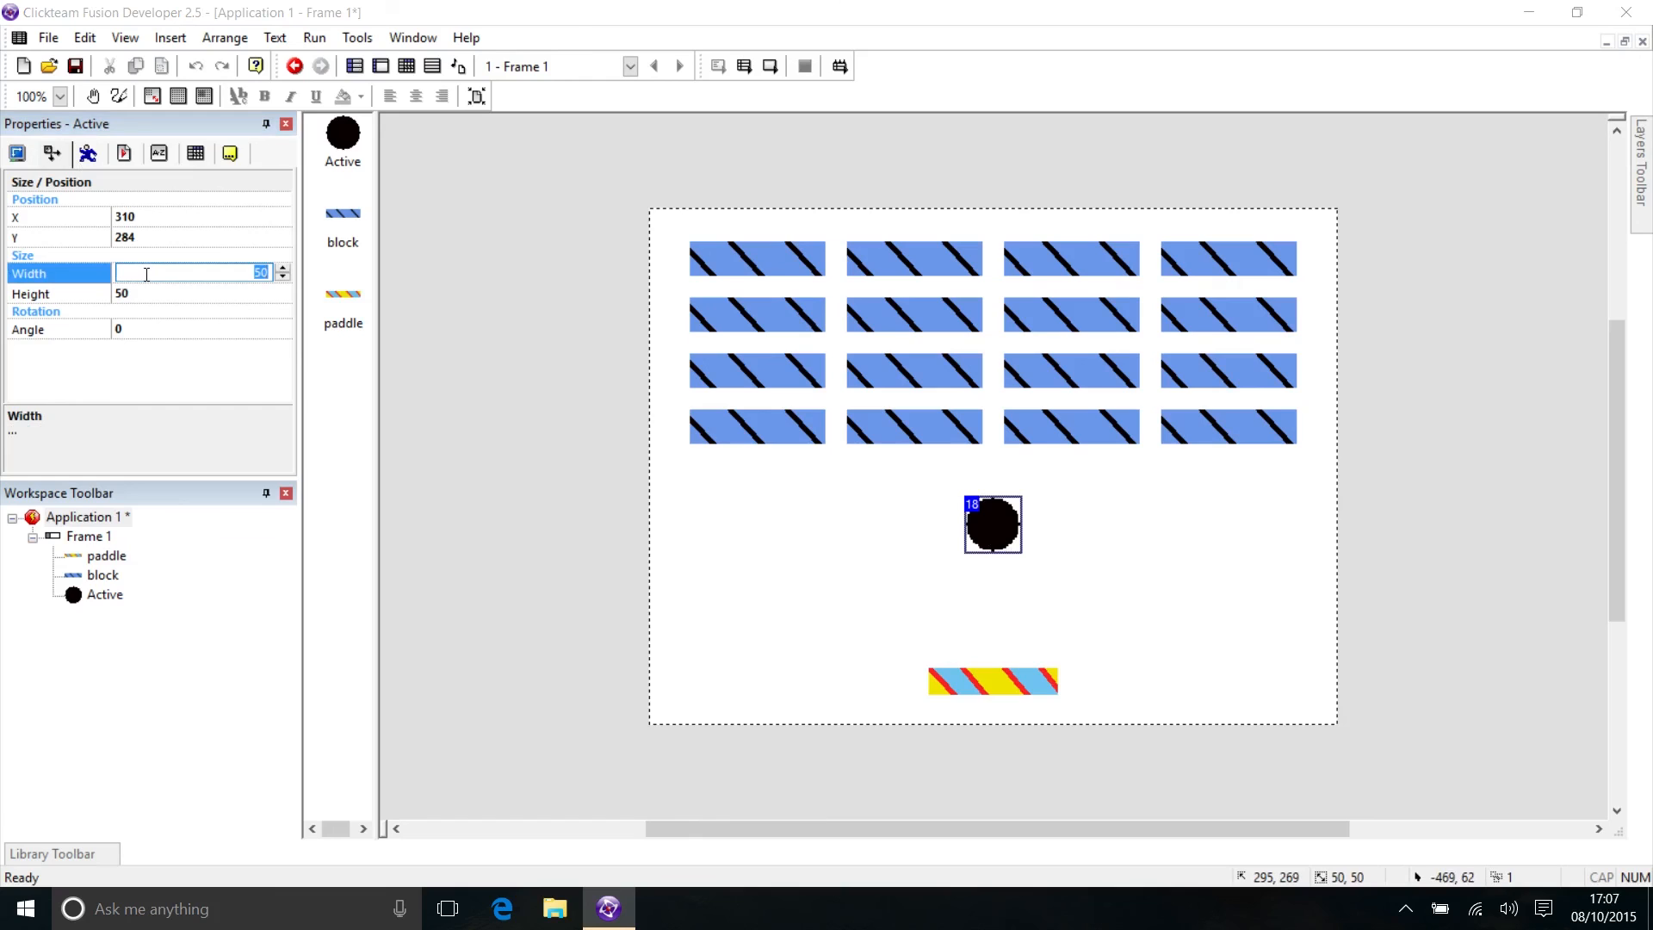
pyautogui.click(145, 293)
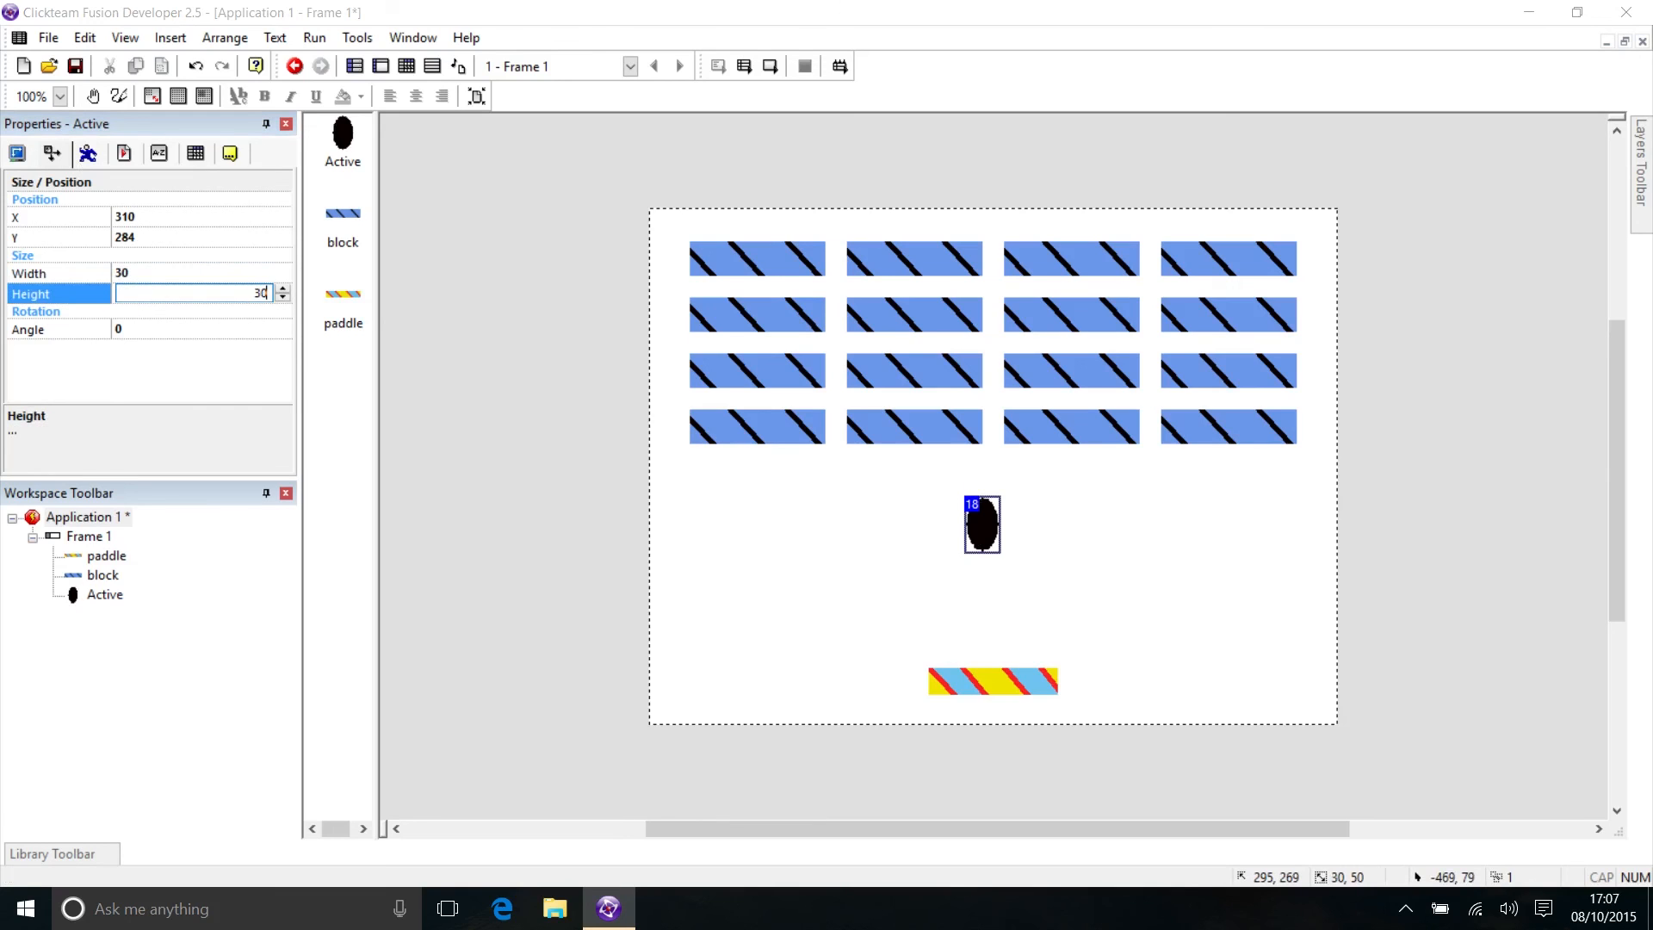
pyautogui.click(155, 273)
pyautogui.click(778, 566)
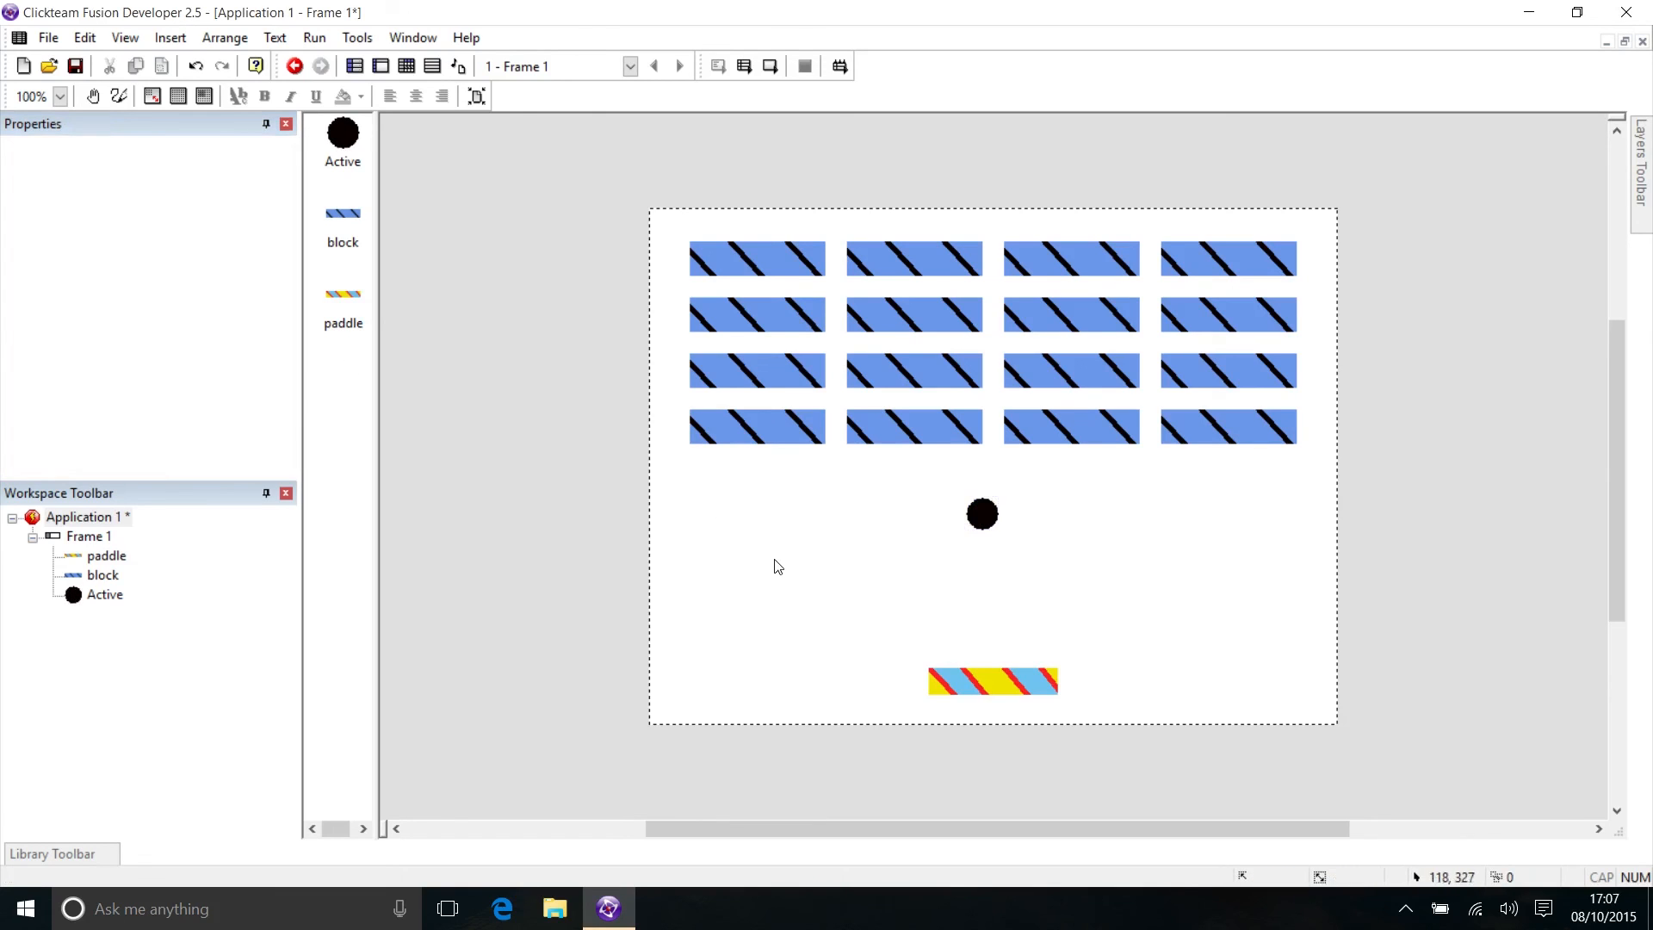
# Run the application and move the paddle to test play with the smaller ball, closing the game at the end
pyautogui.click(314, 37)
pyautogui.click(349, 81)
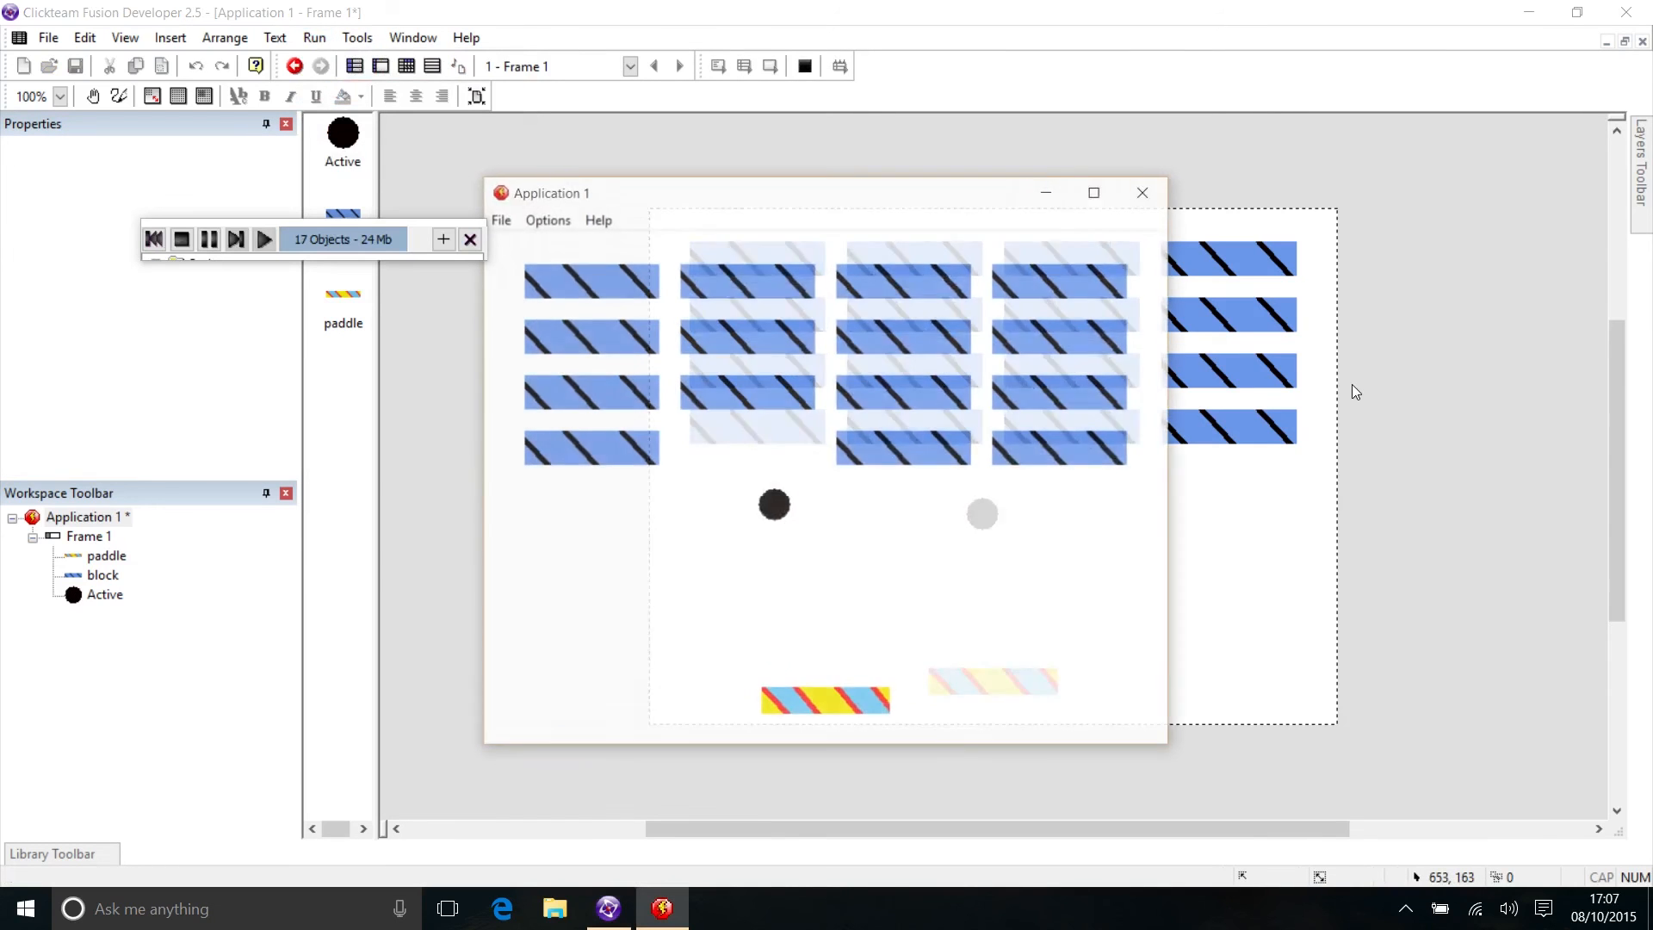
pyautogui.press('Left')
pyautogui.press('Right')
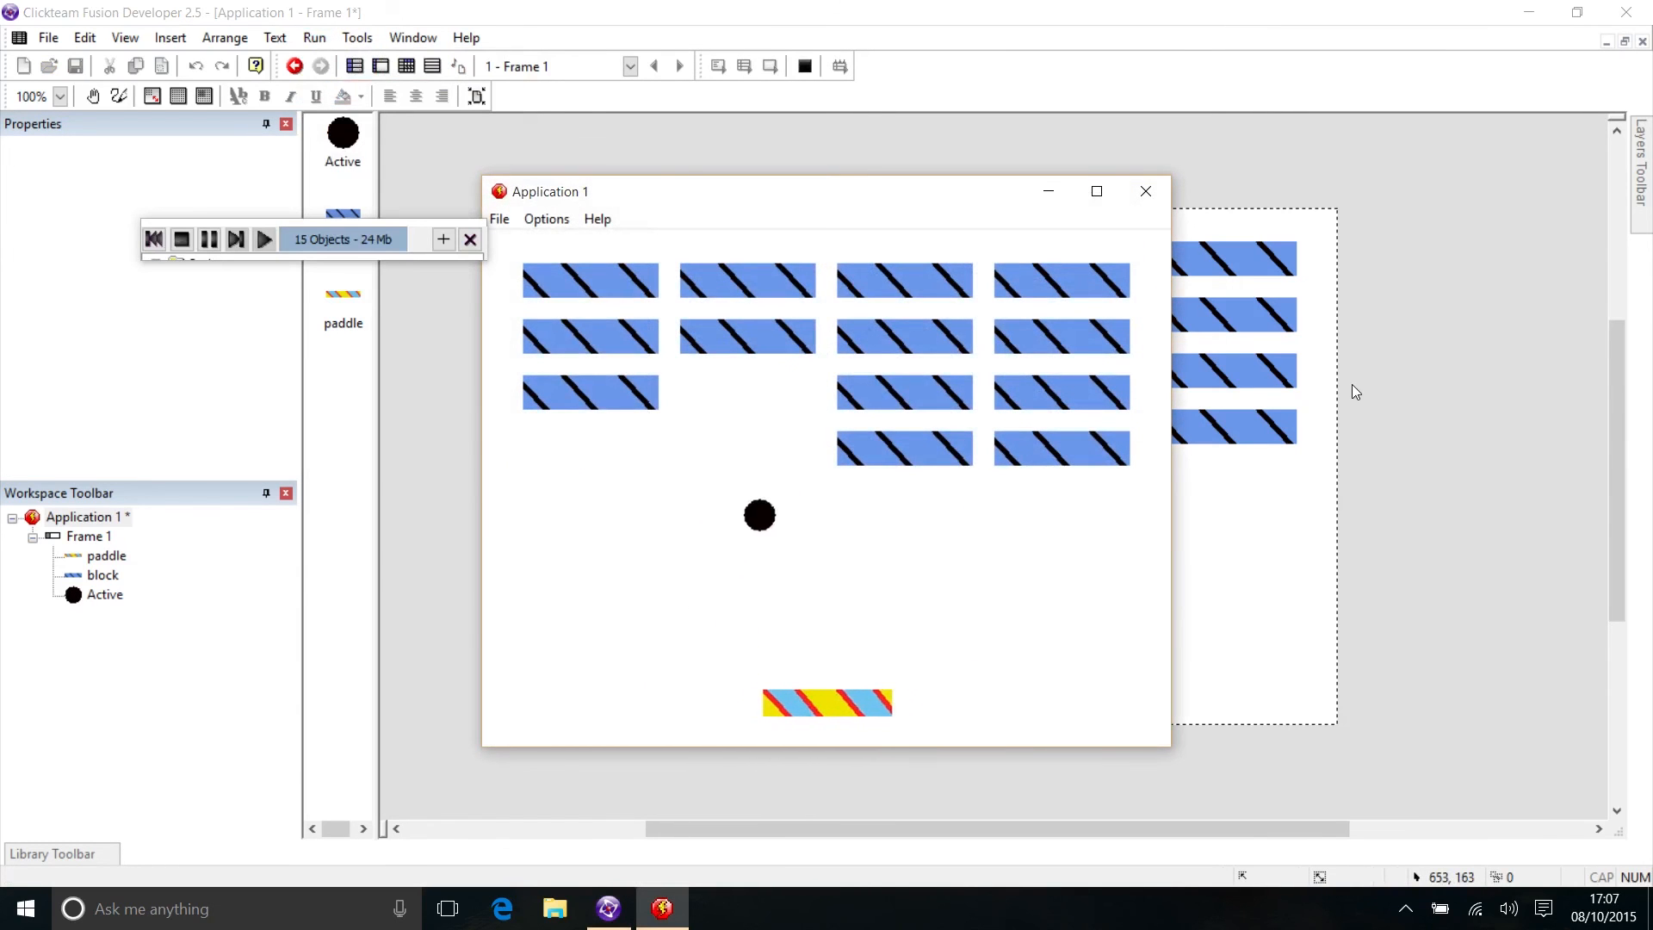
pyautogui.press('Left')
pyautogui.press('Right')
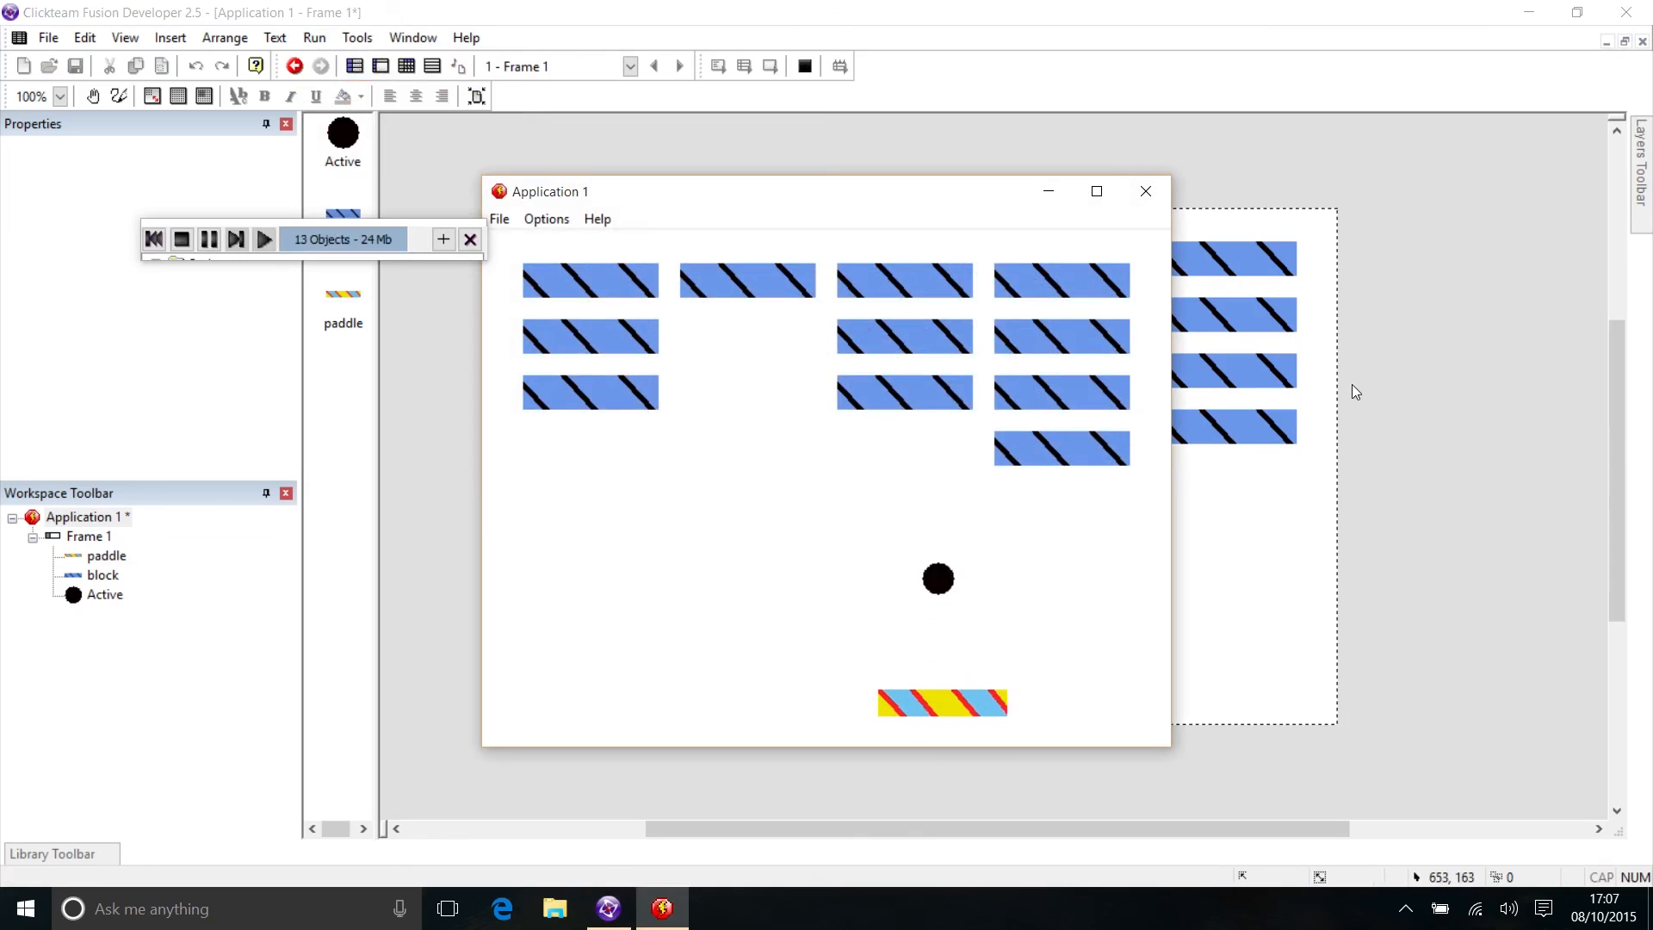
pyautogui.click(1144, 193)
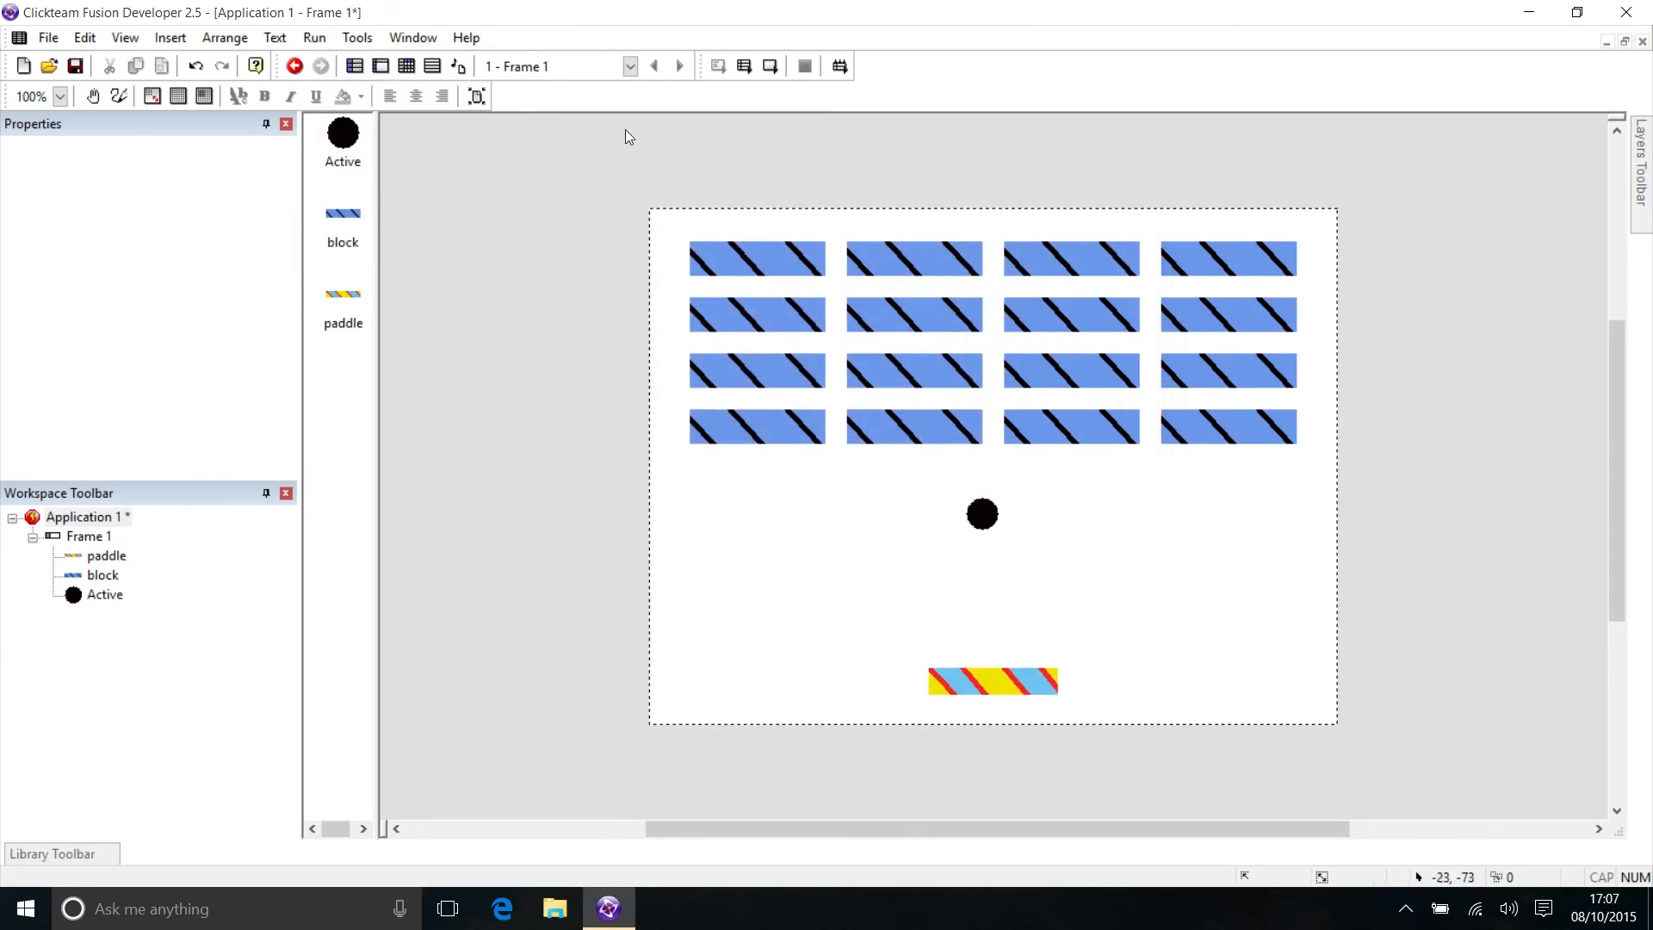
# Open the event editor for Frame 1
pyautogui.click(401, 67)
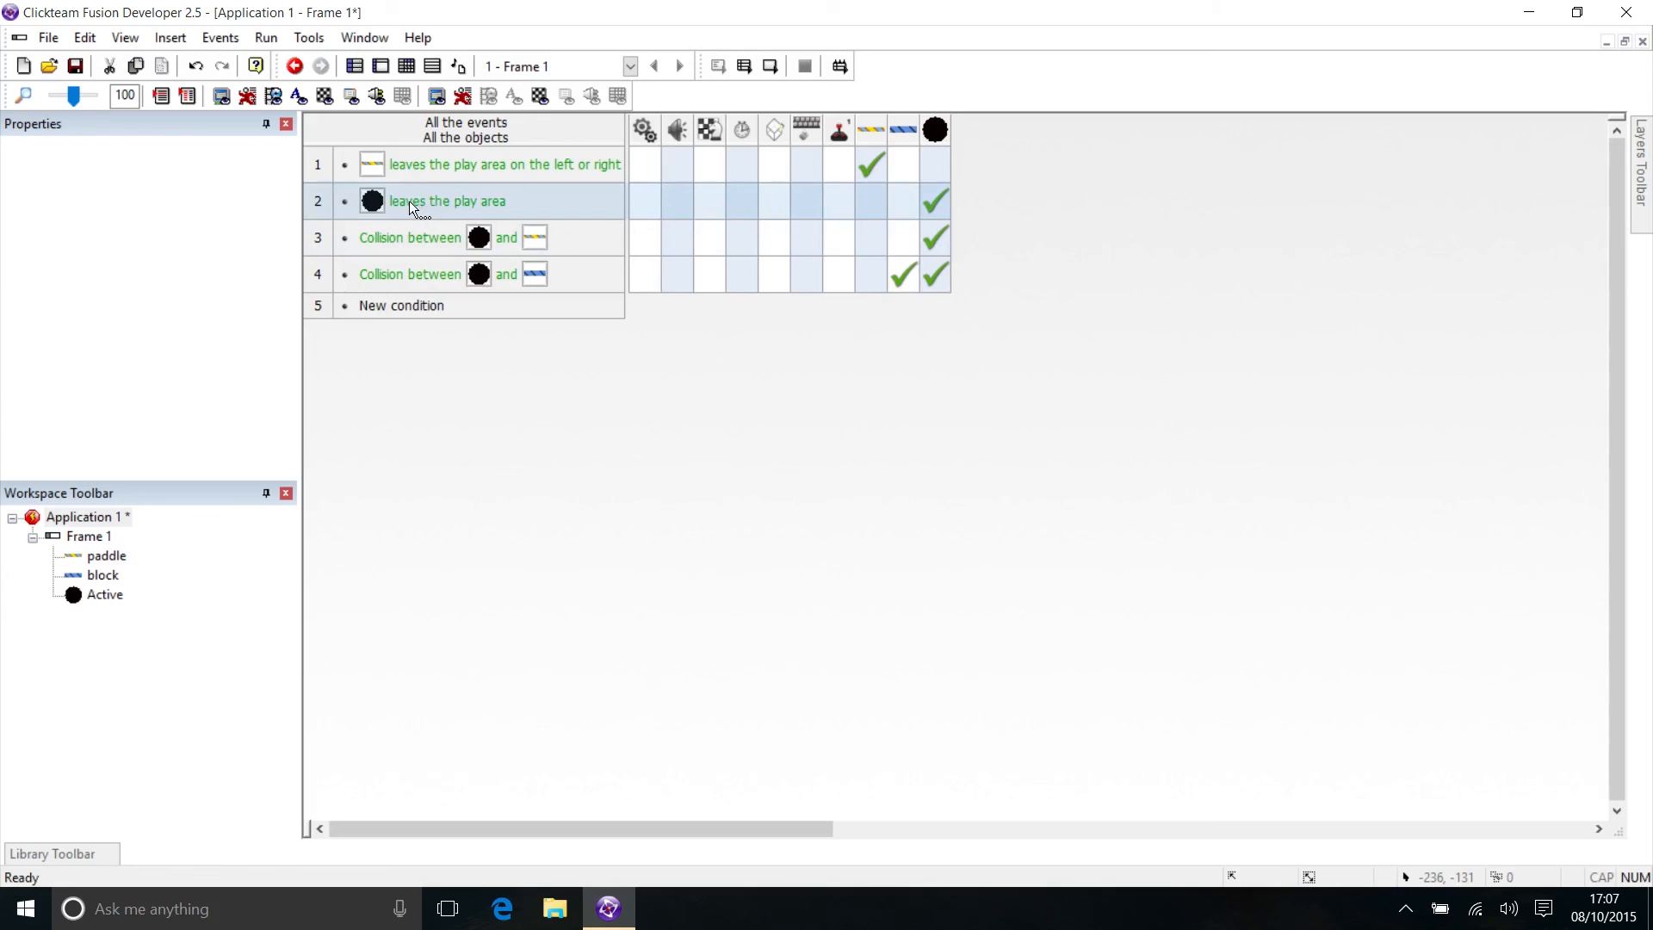
pyautogui.moveTo(410, 164); pyautogui.dragTo(422, 301)
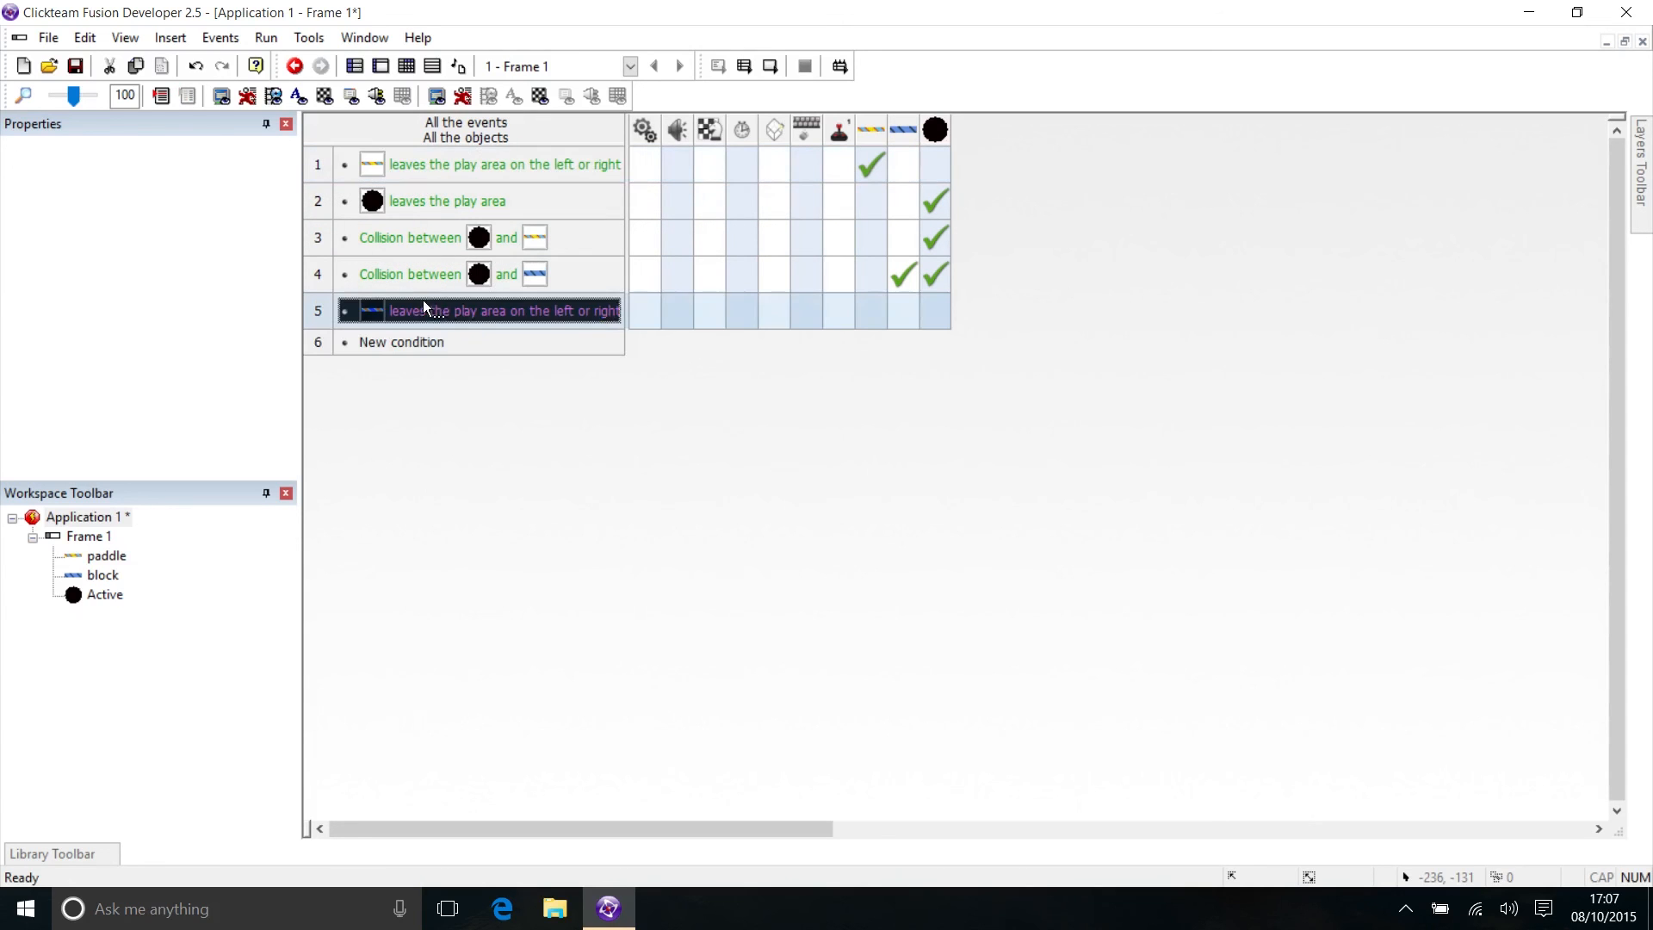
pyautogui.doubleClick(510, 316)
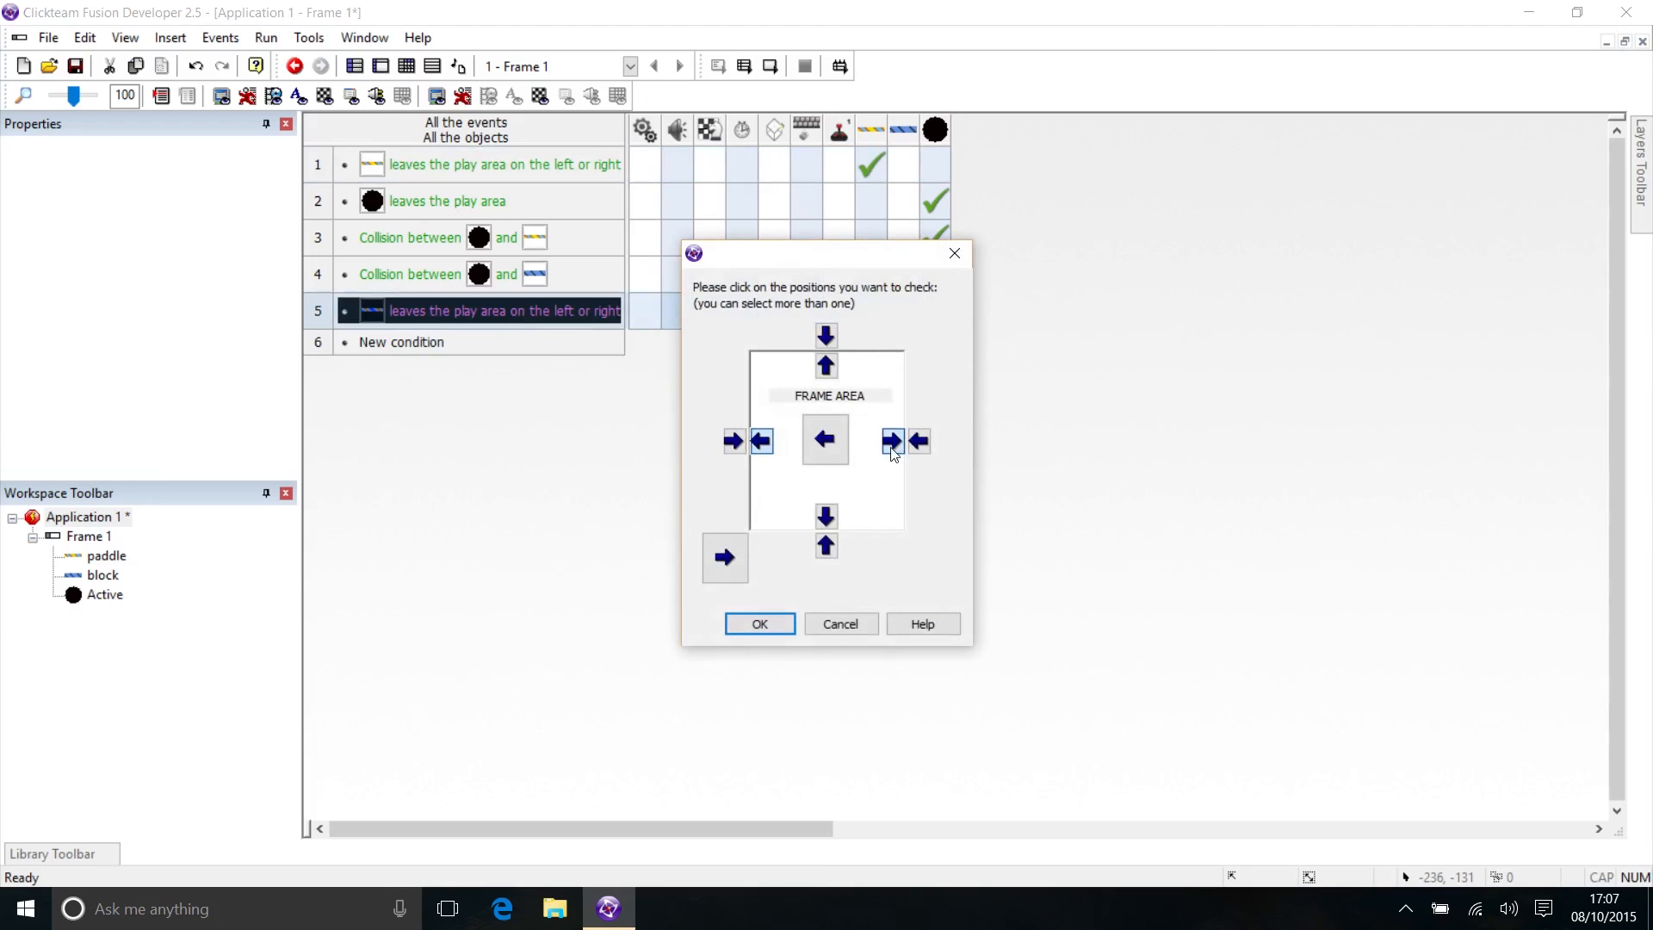
pyautogui.click(873, 624)
pyautogui.click(321, 315)
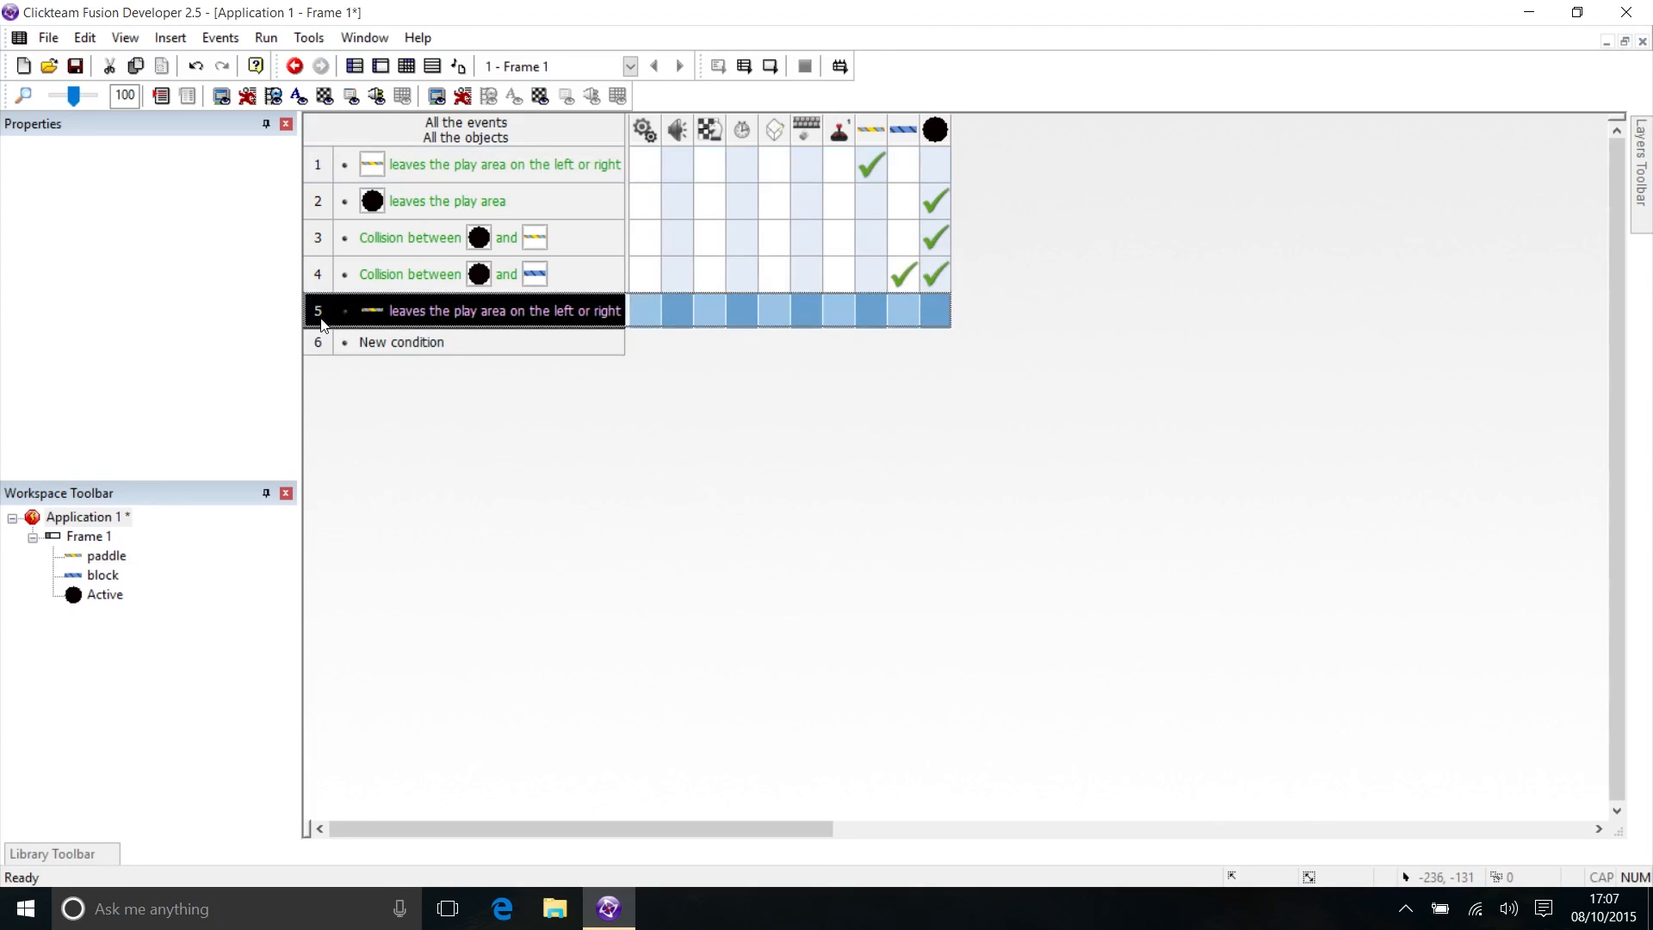
pyautogui.press('Delete')
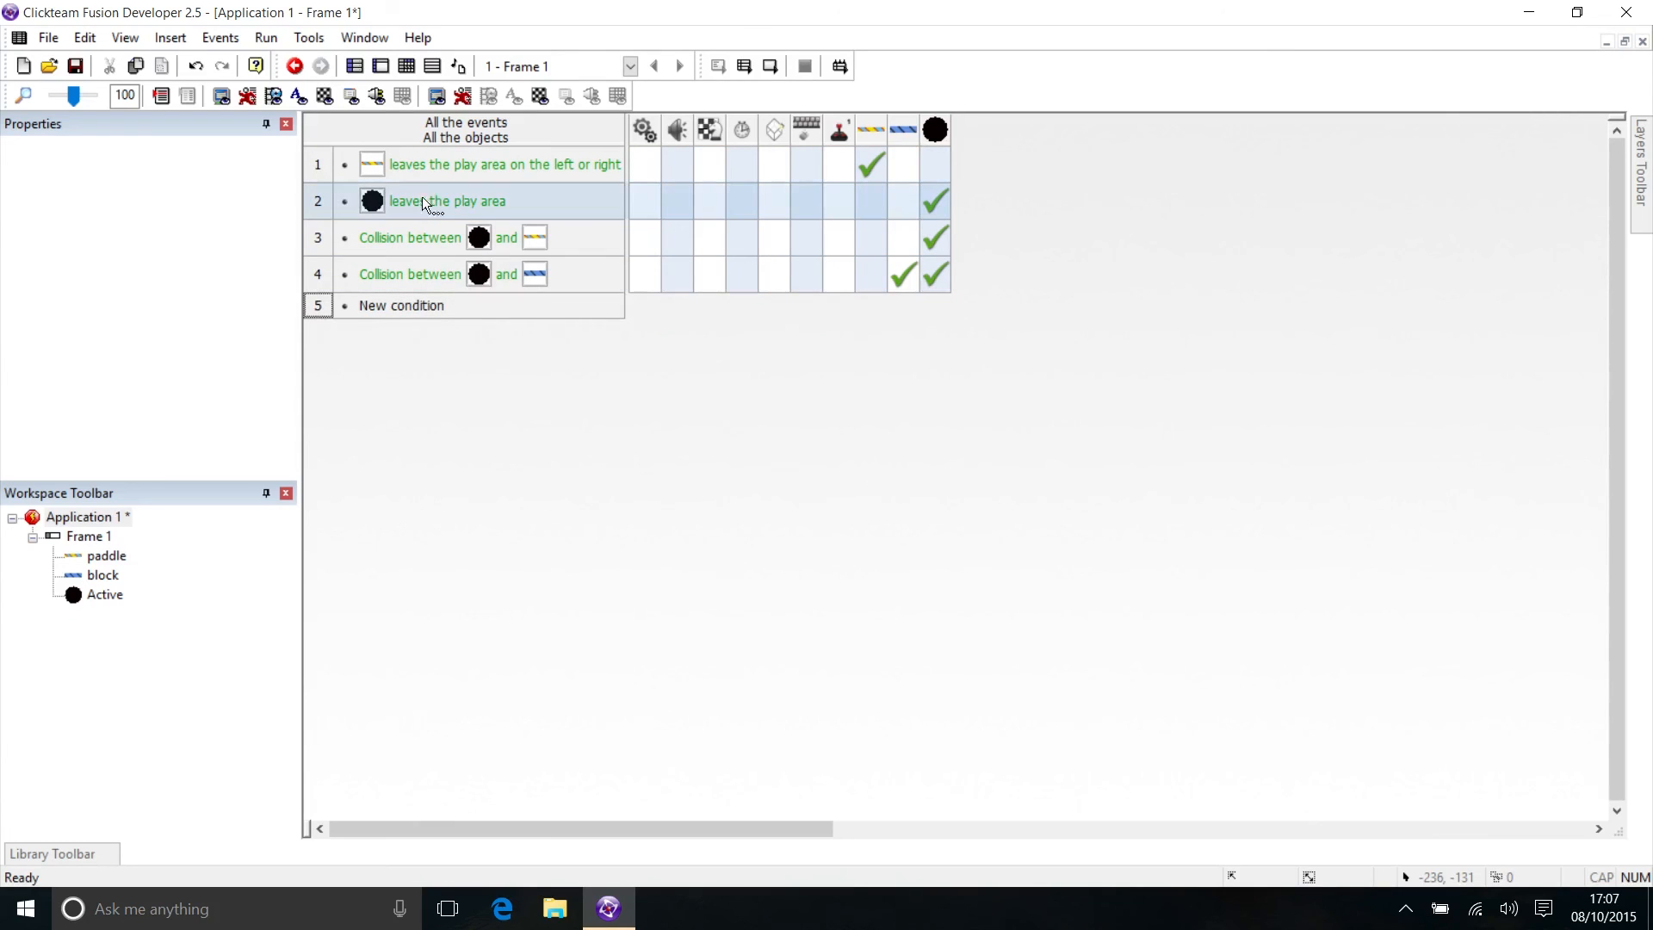
# Add an event, copied from the ball's play-area condition, that ends the application when the ball leaves the play area on the bottom
pyautogui.moveTo(424, 309); pyautogui.dragTo(441, 308)
pyautogui.doubleClick(446, 308)
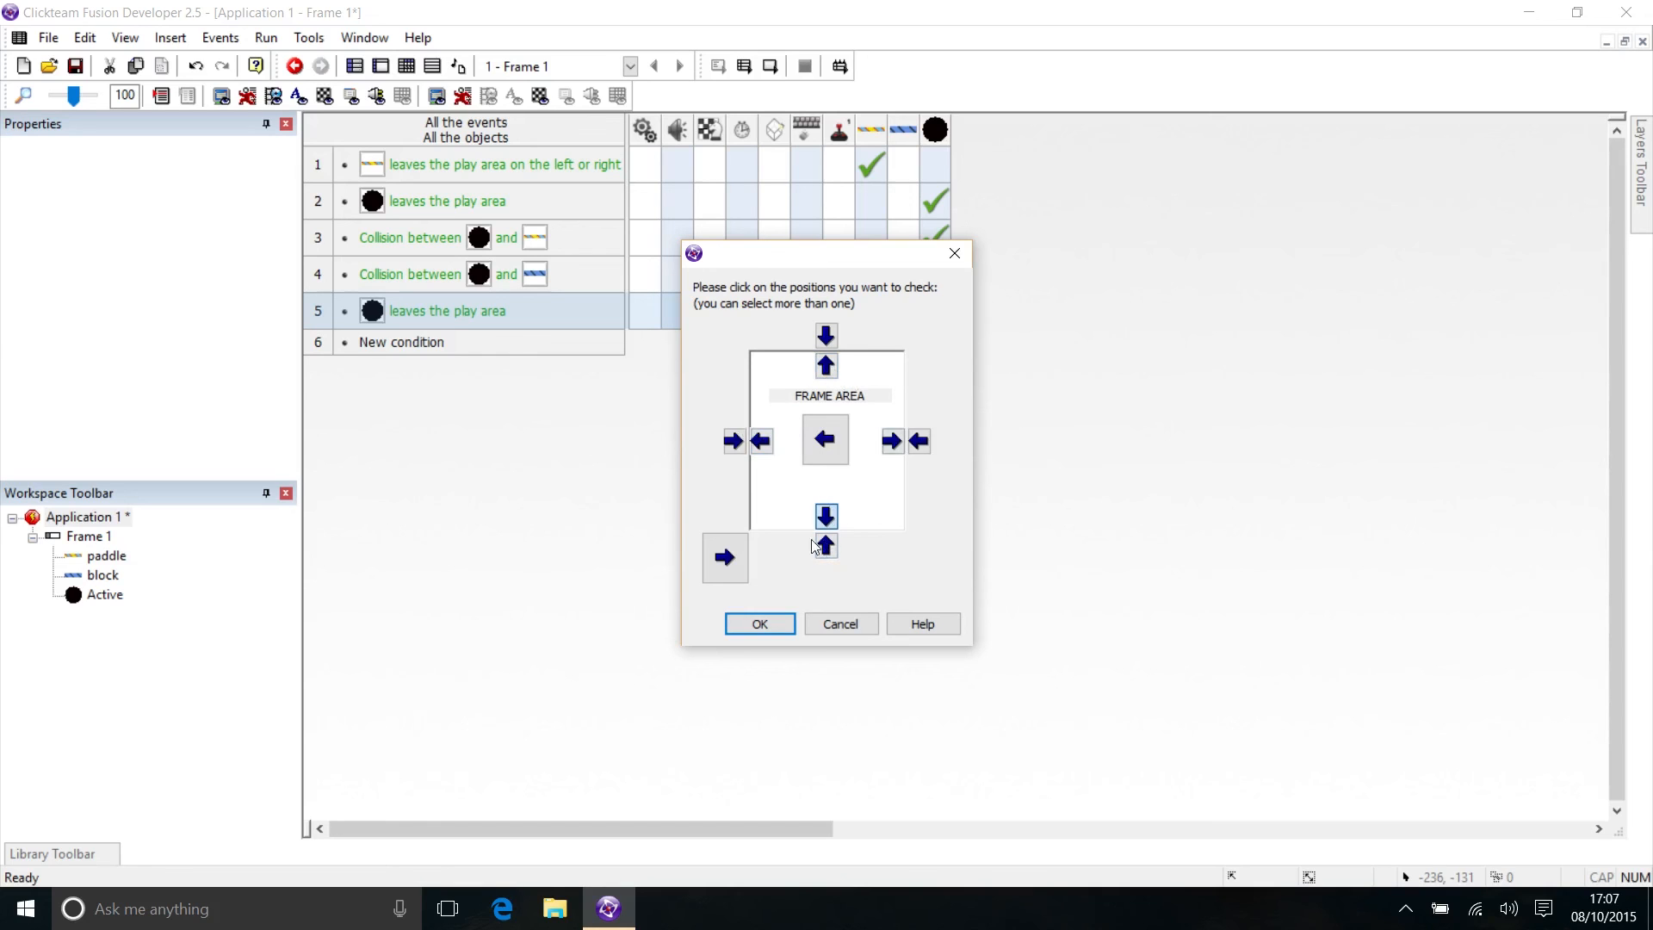
pyautogui.click(760, 624)
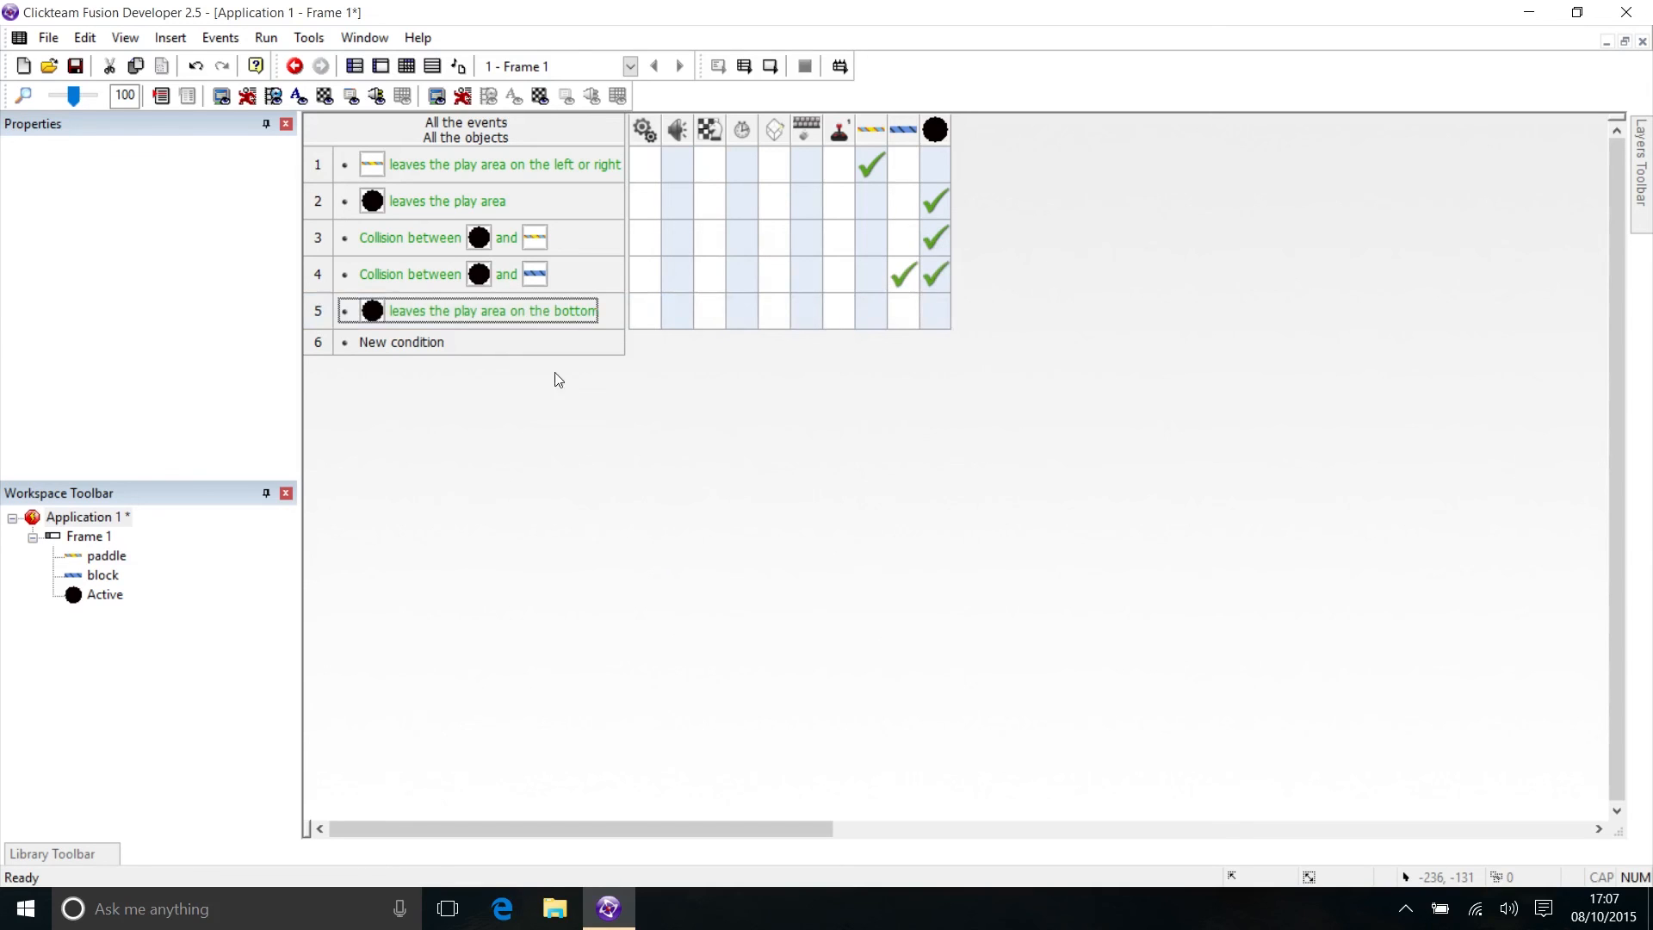
pyautogui.click(552, 311)
pyautogui.rightClick(710, 321)
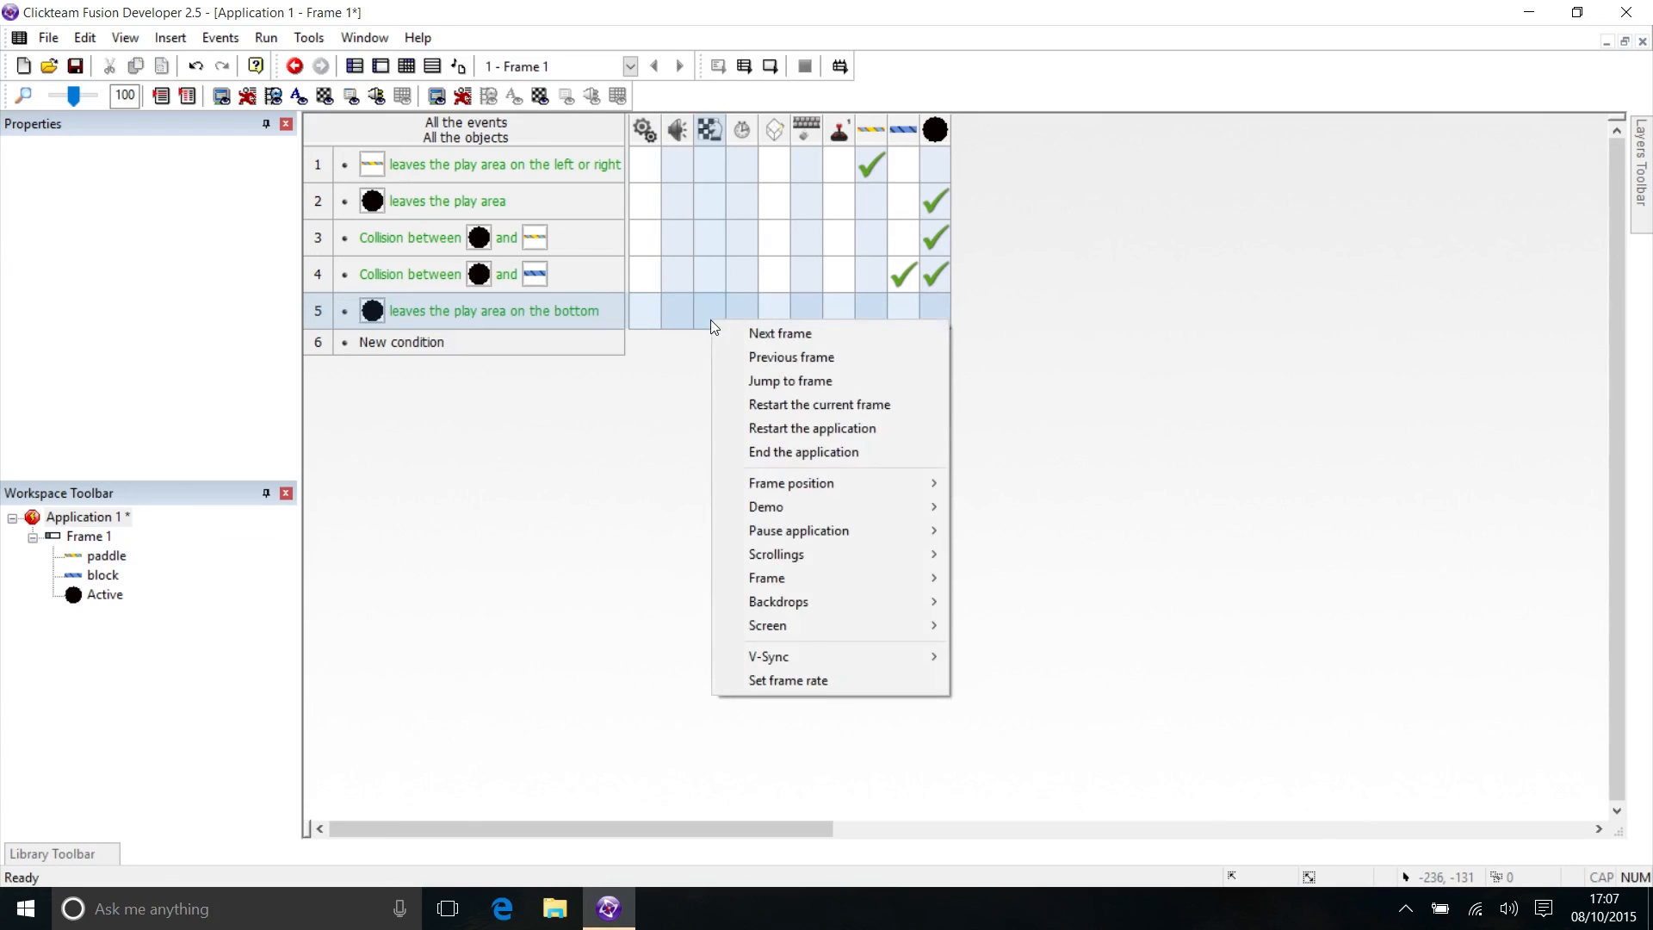
pyautogui.click(762, 452)
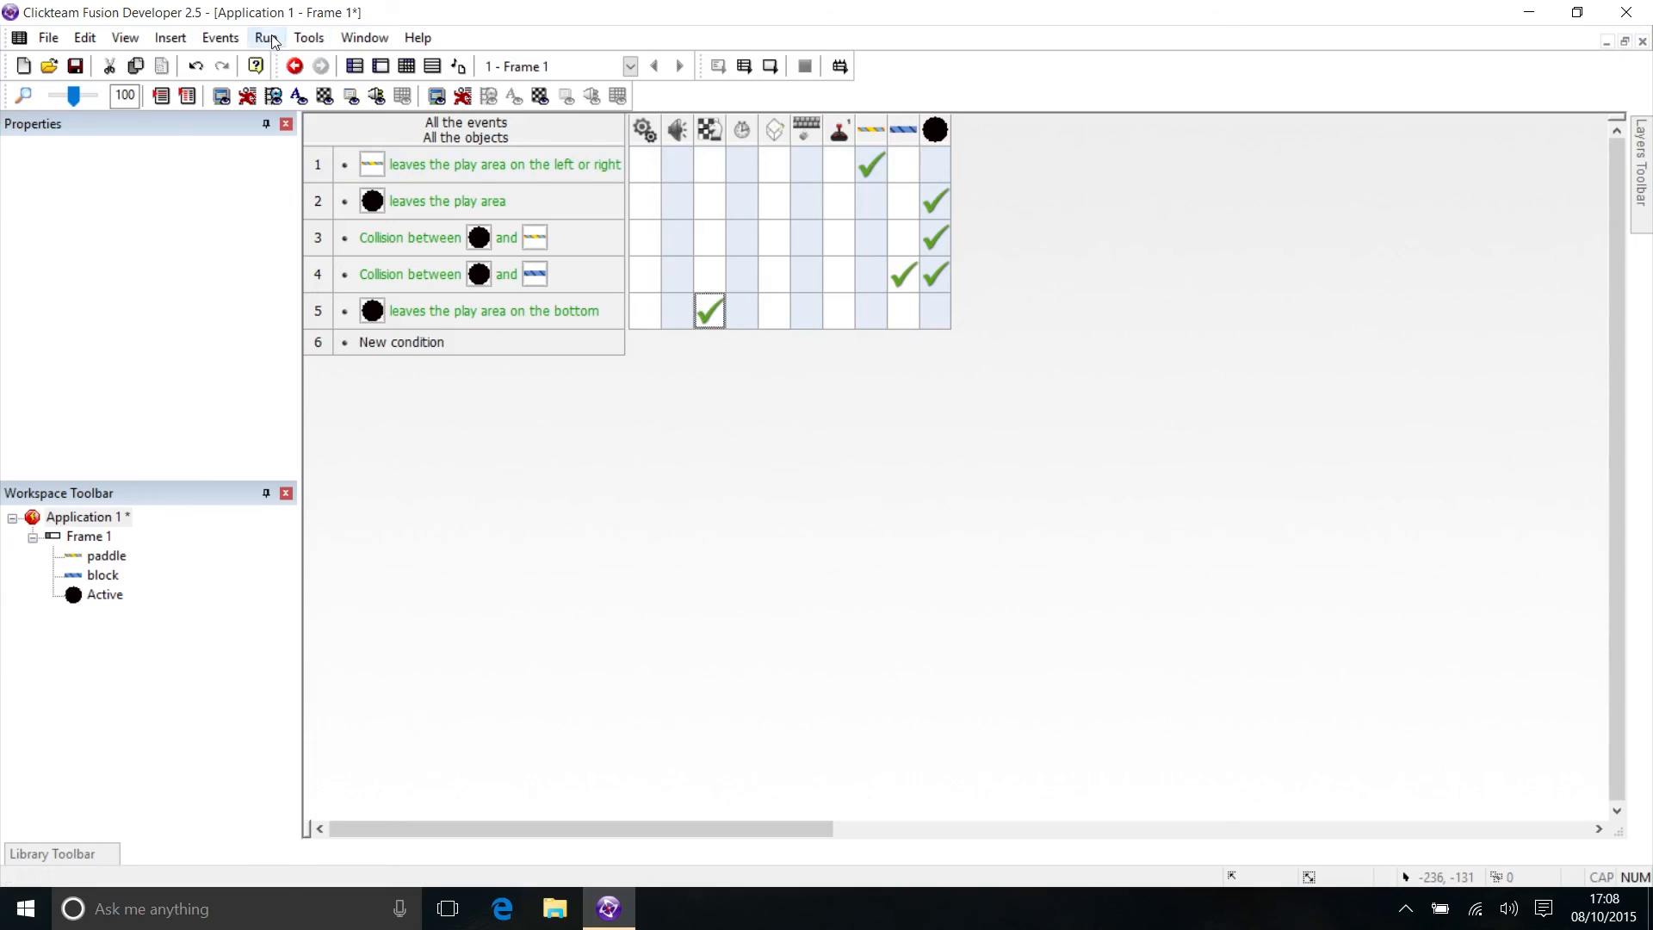
# Run the application several times to check what happens when the ball leaves the play area on the bottom
pyautogui.click(266, 38)
pyautogui.click(320, 81)
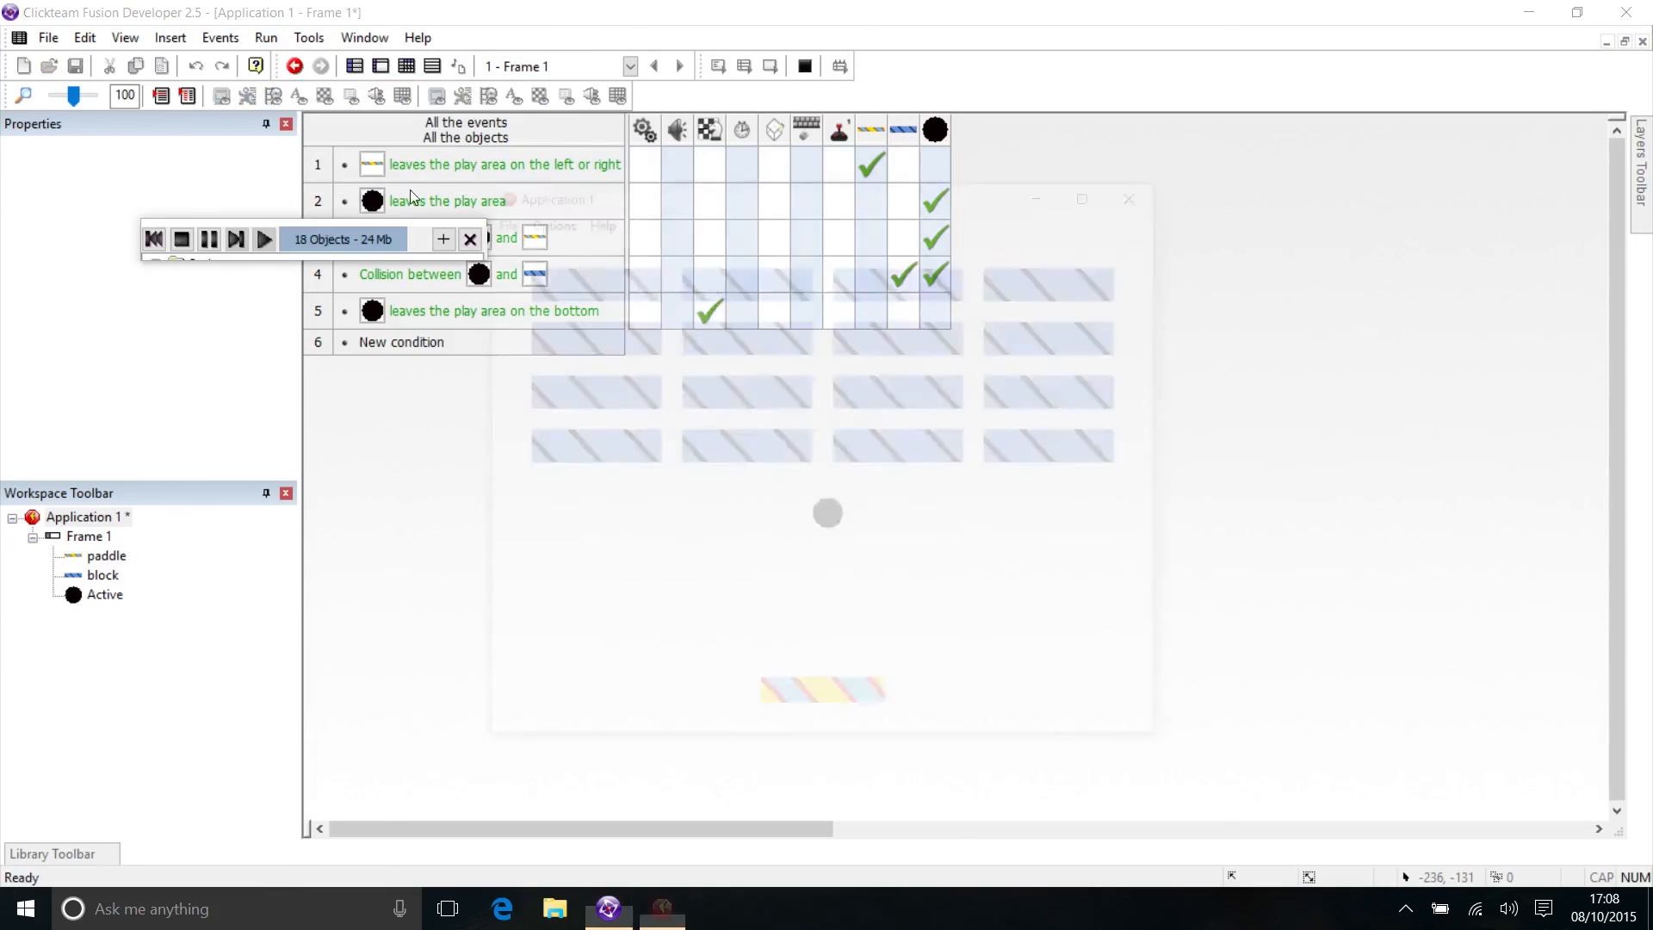
pyautogui.click(266, 38)
pyautogui.click(291, 81)
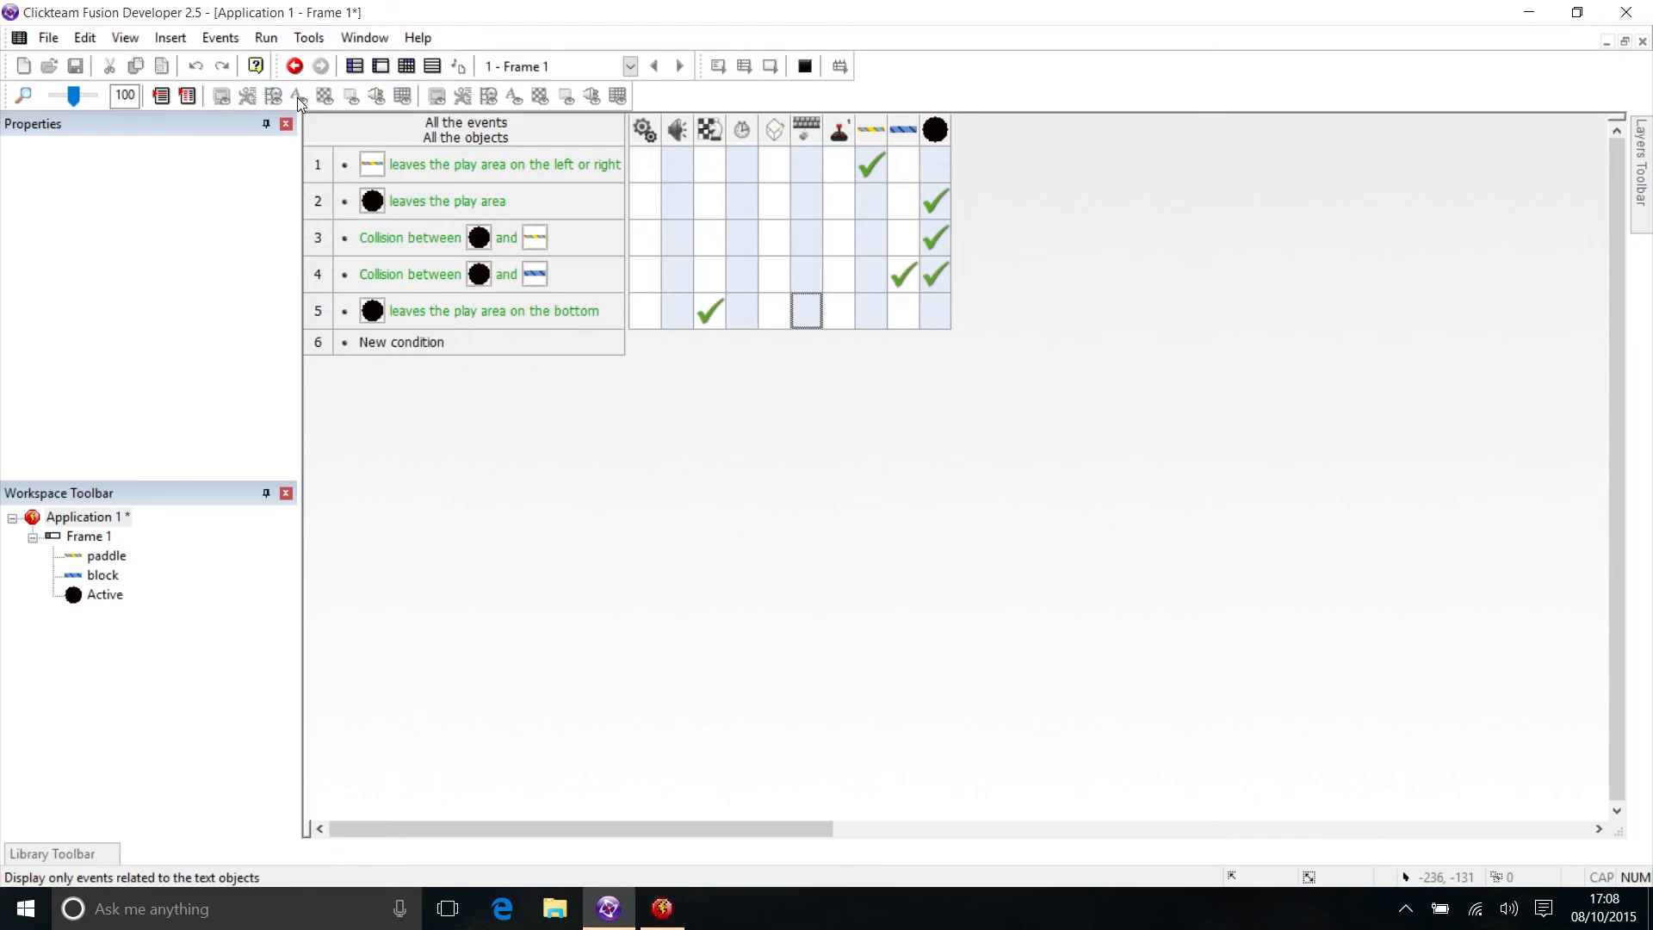
pyautogui.click(266, 38)
pyautogui.click(290, 81)
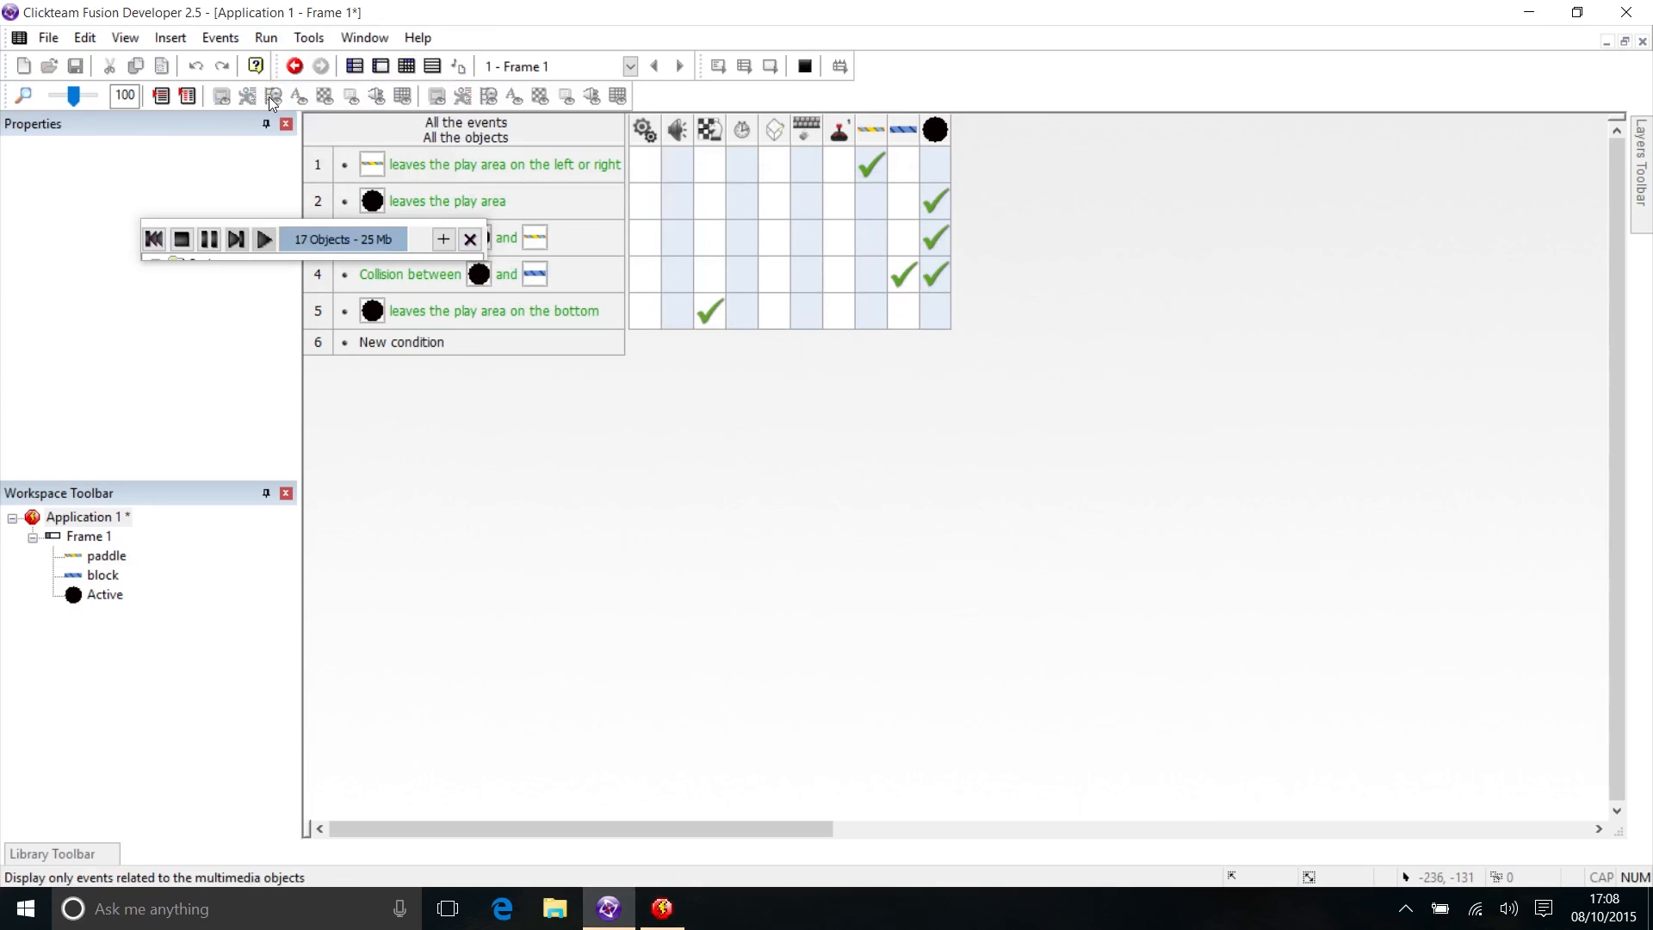
pyautogui.click(266, 38)
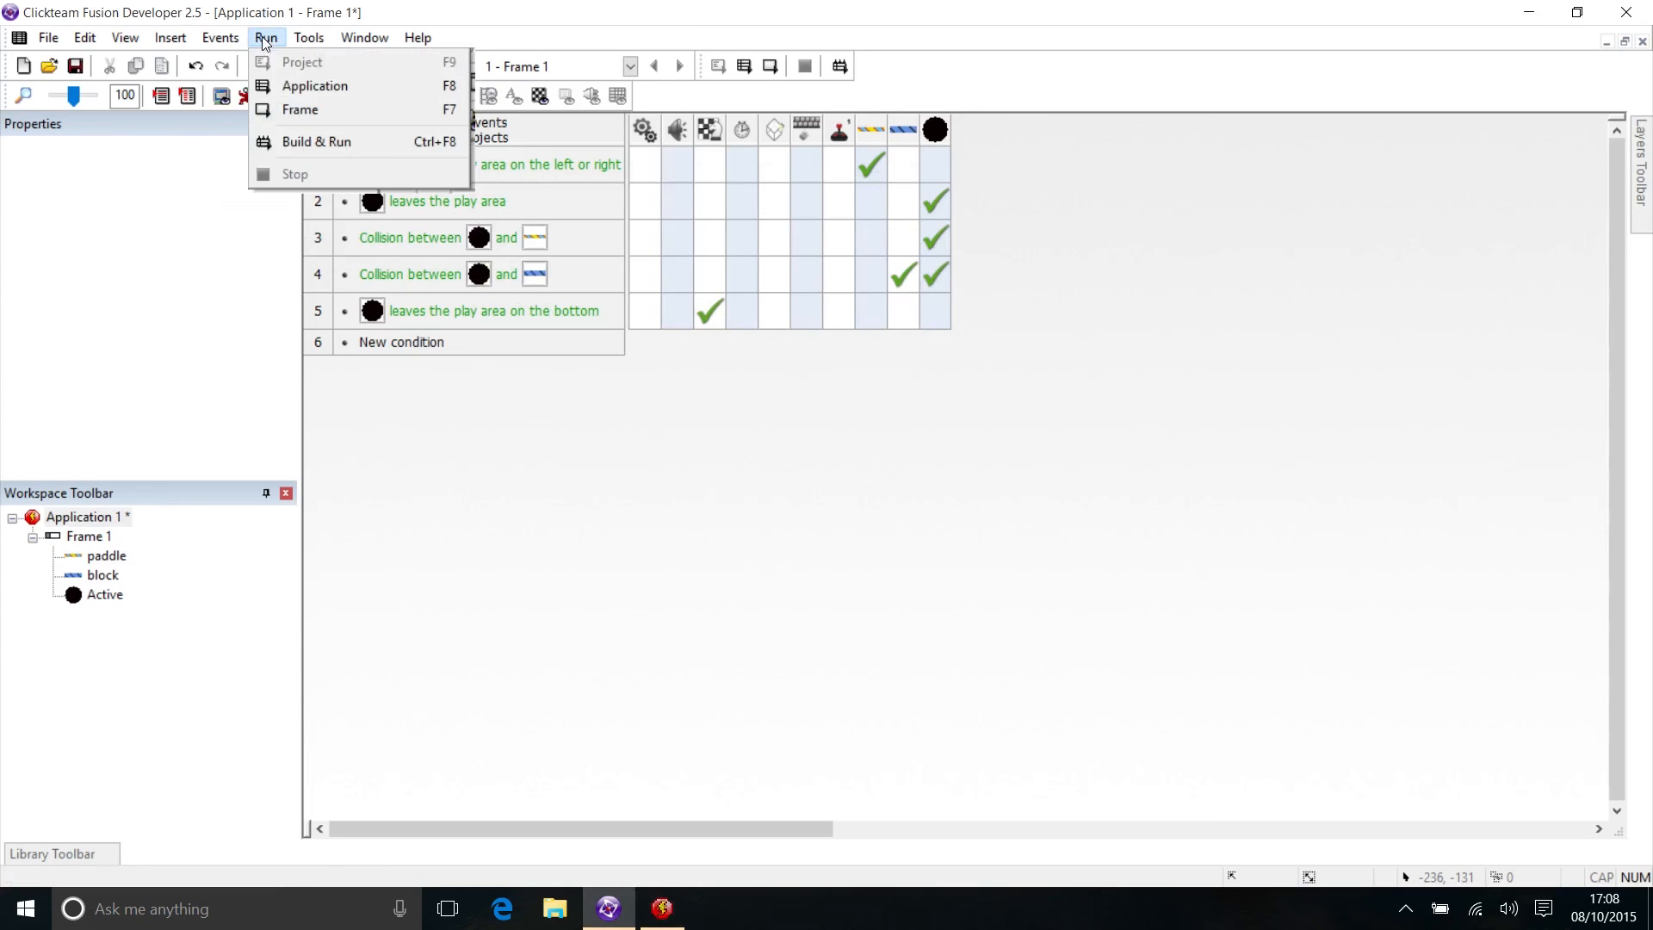
pyautogui.click(284, 81)
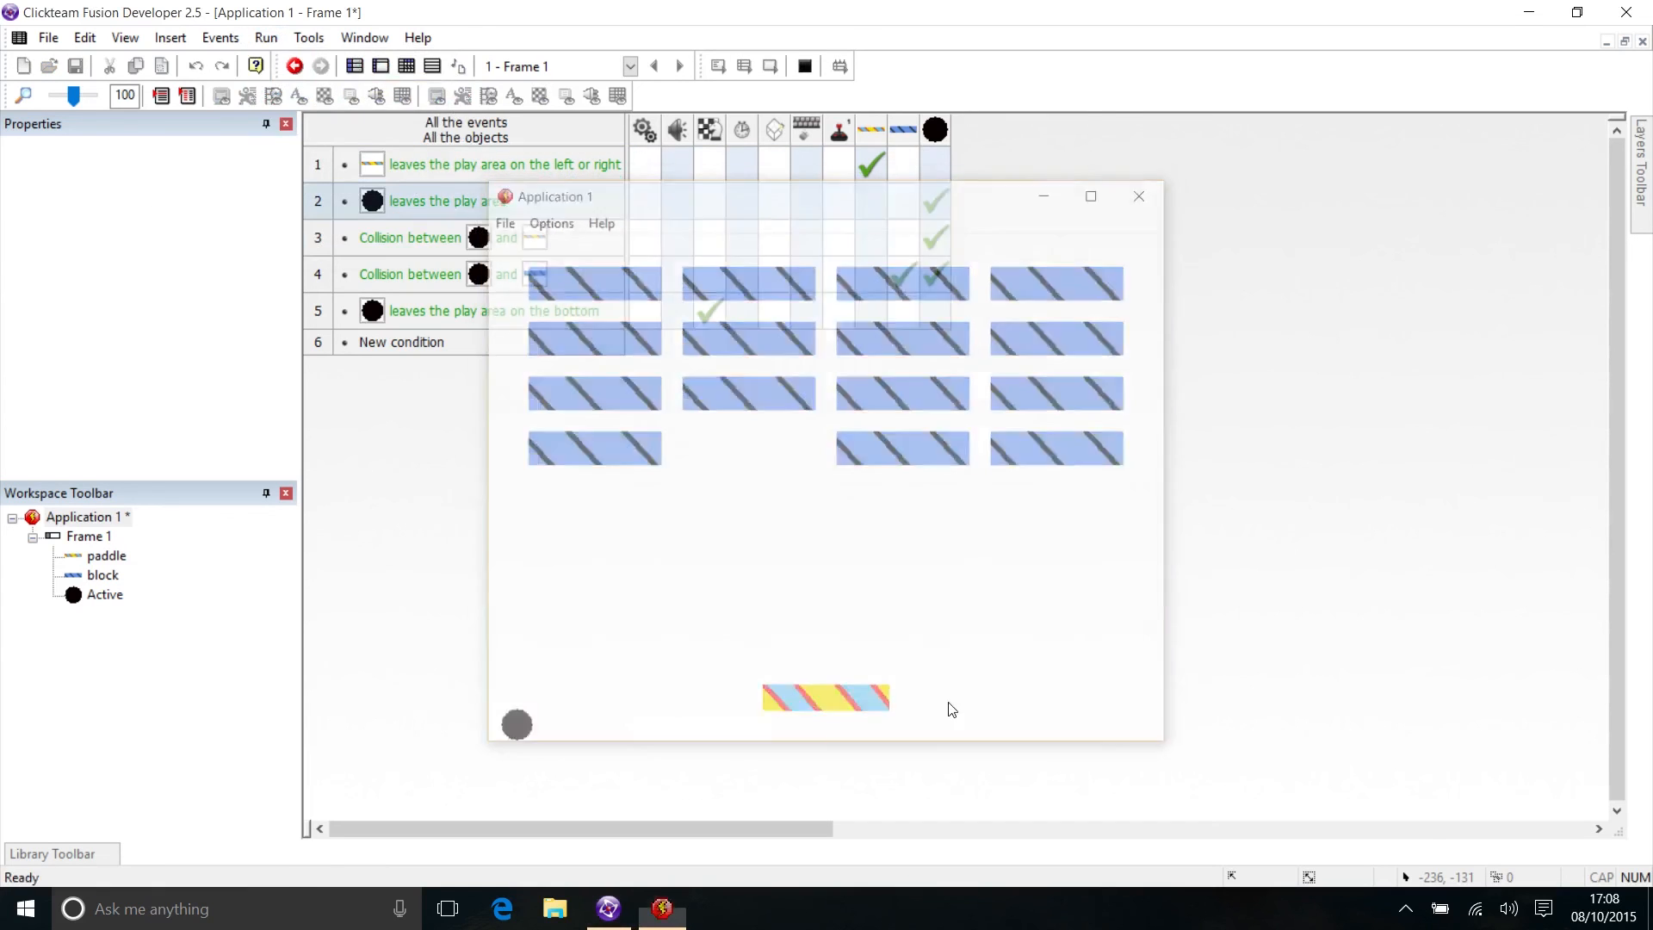
pyautogui.click(266, 38)
pyautogui.click(278, 81)
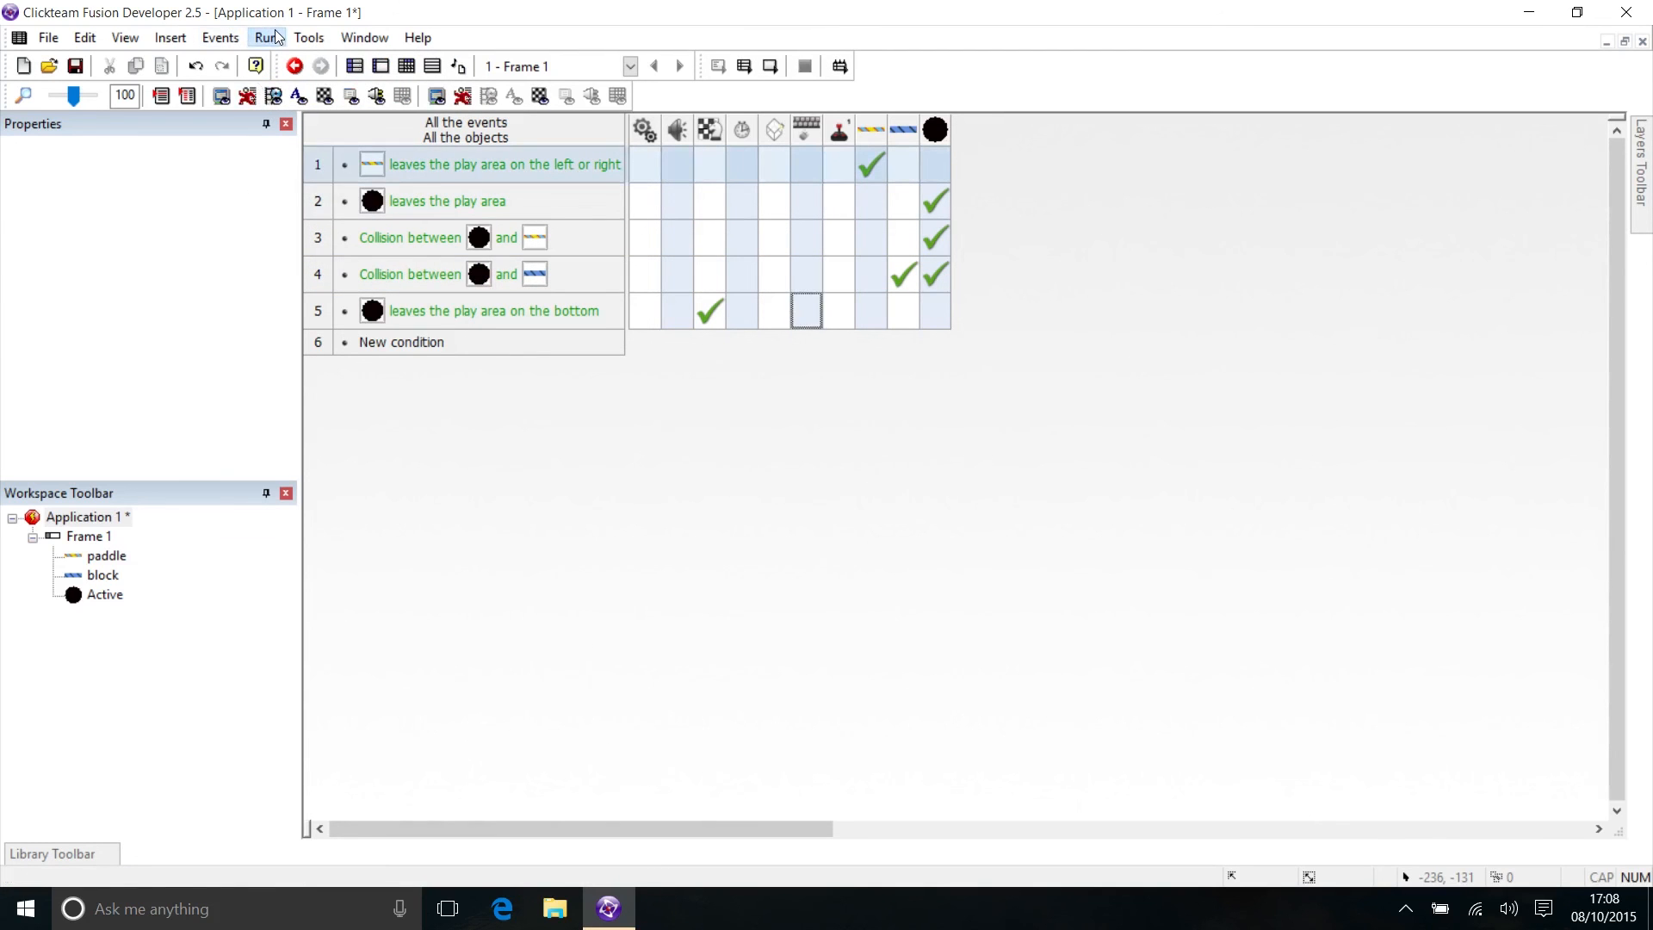
pyautogui.click(266, 37)
pyautogui.click(277, 81)
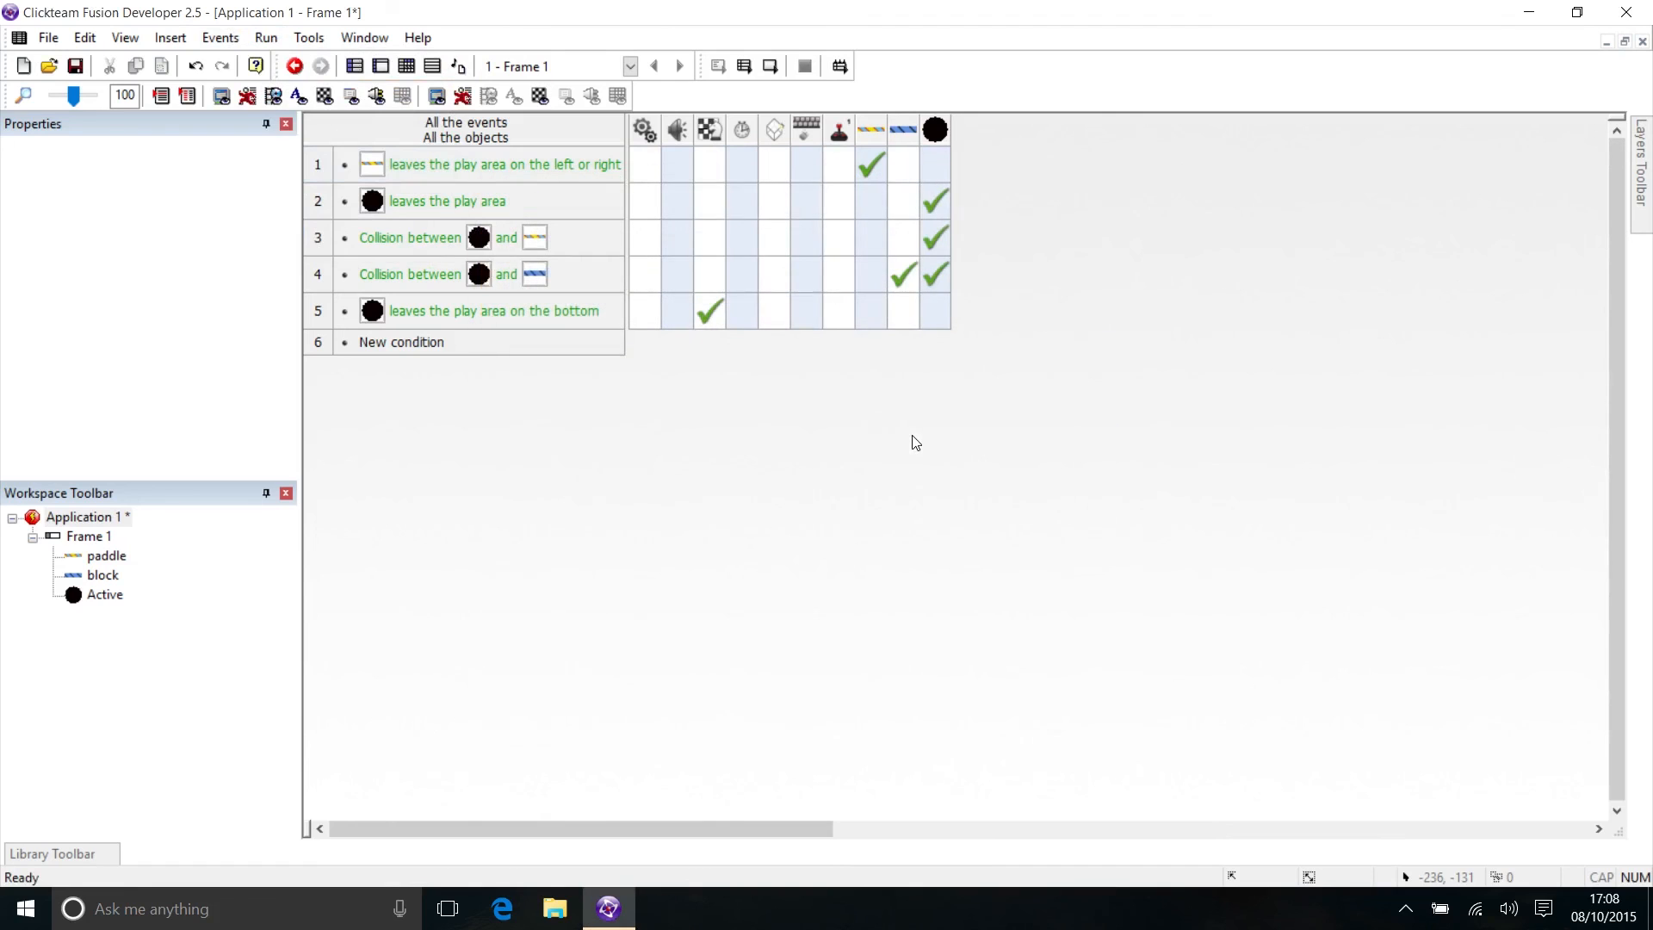
# In the frame editor, set the ball's initial direction to 8 only
pyautogui.click(381, 67)
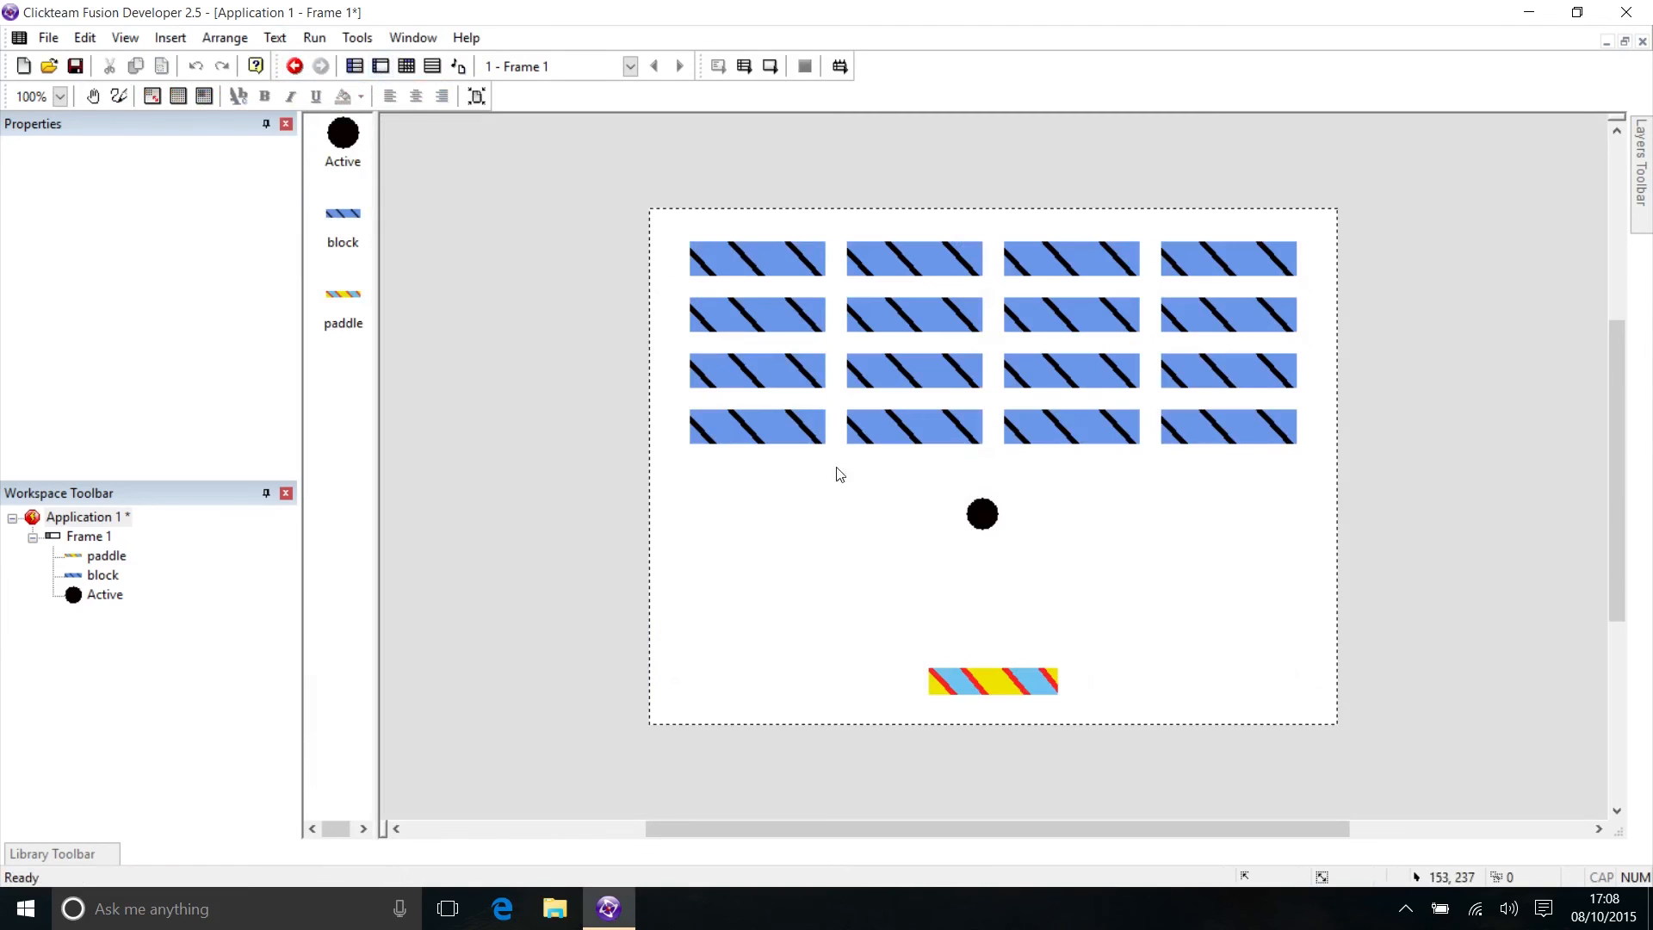
pyautogui.click(980, 519)
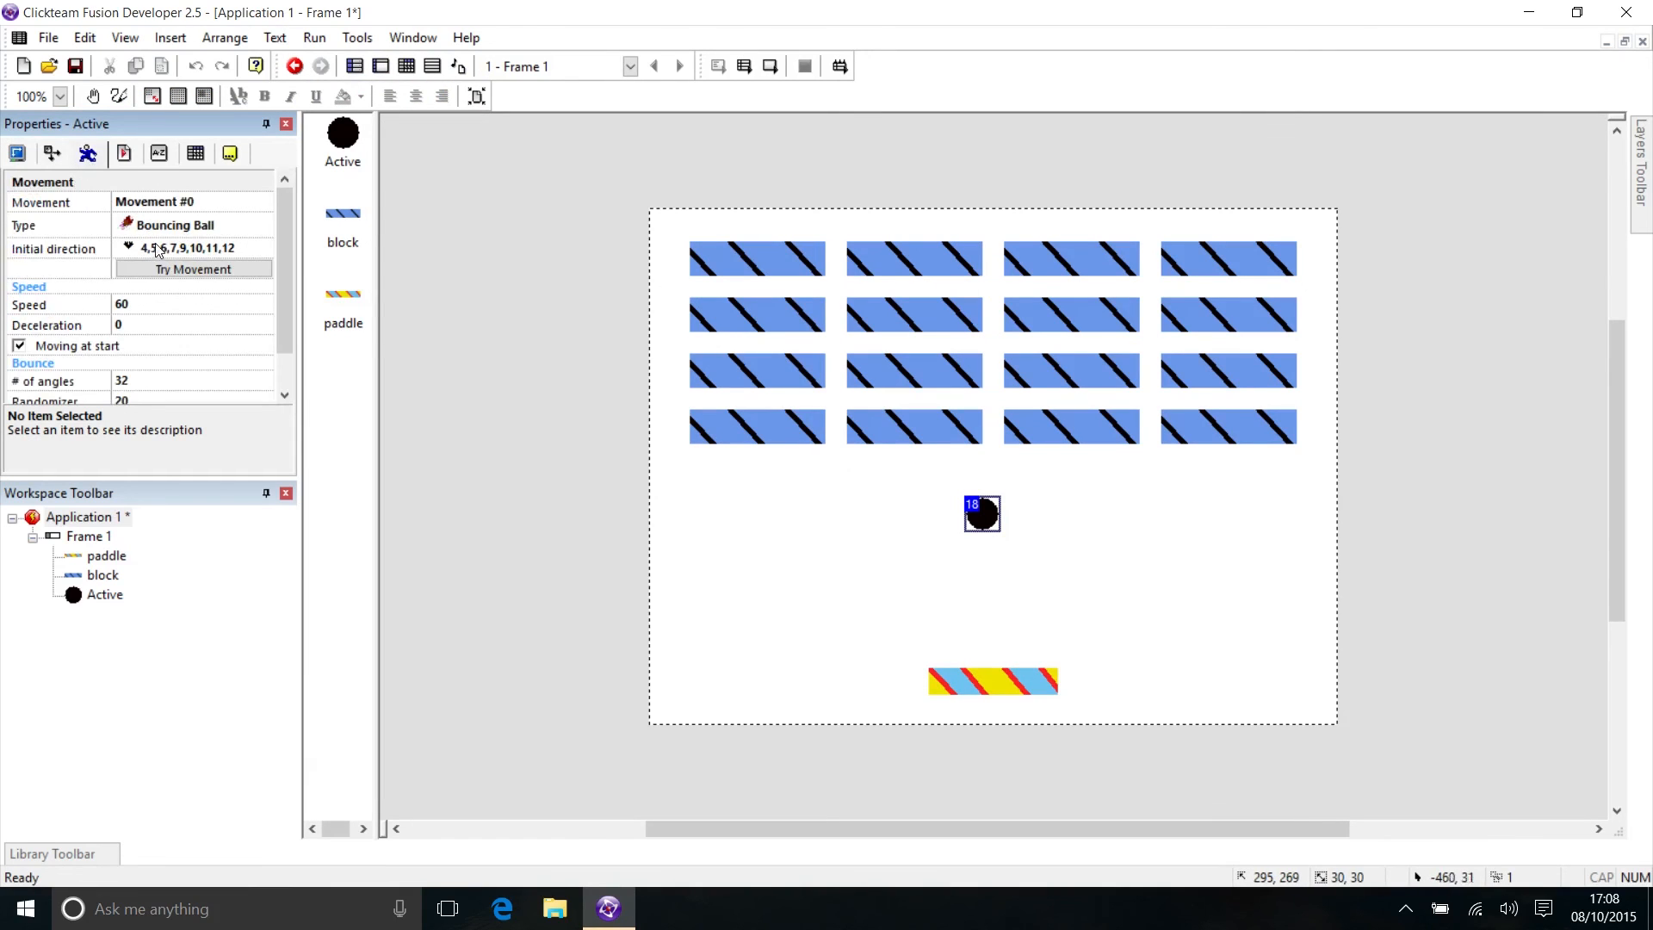
pyautogui.click(158, 249)
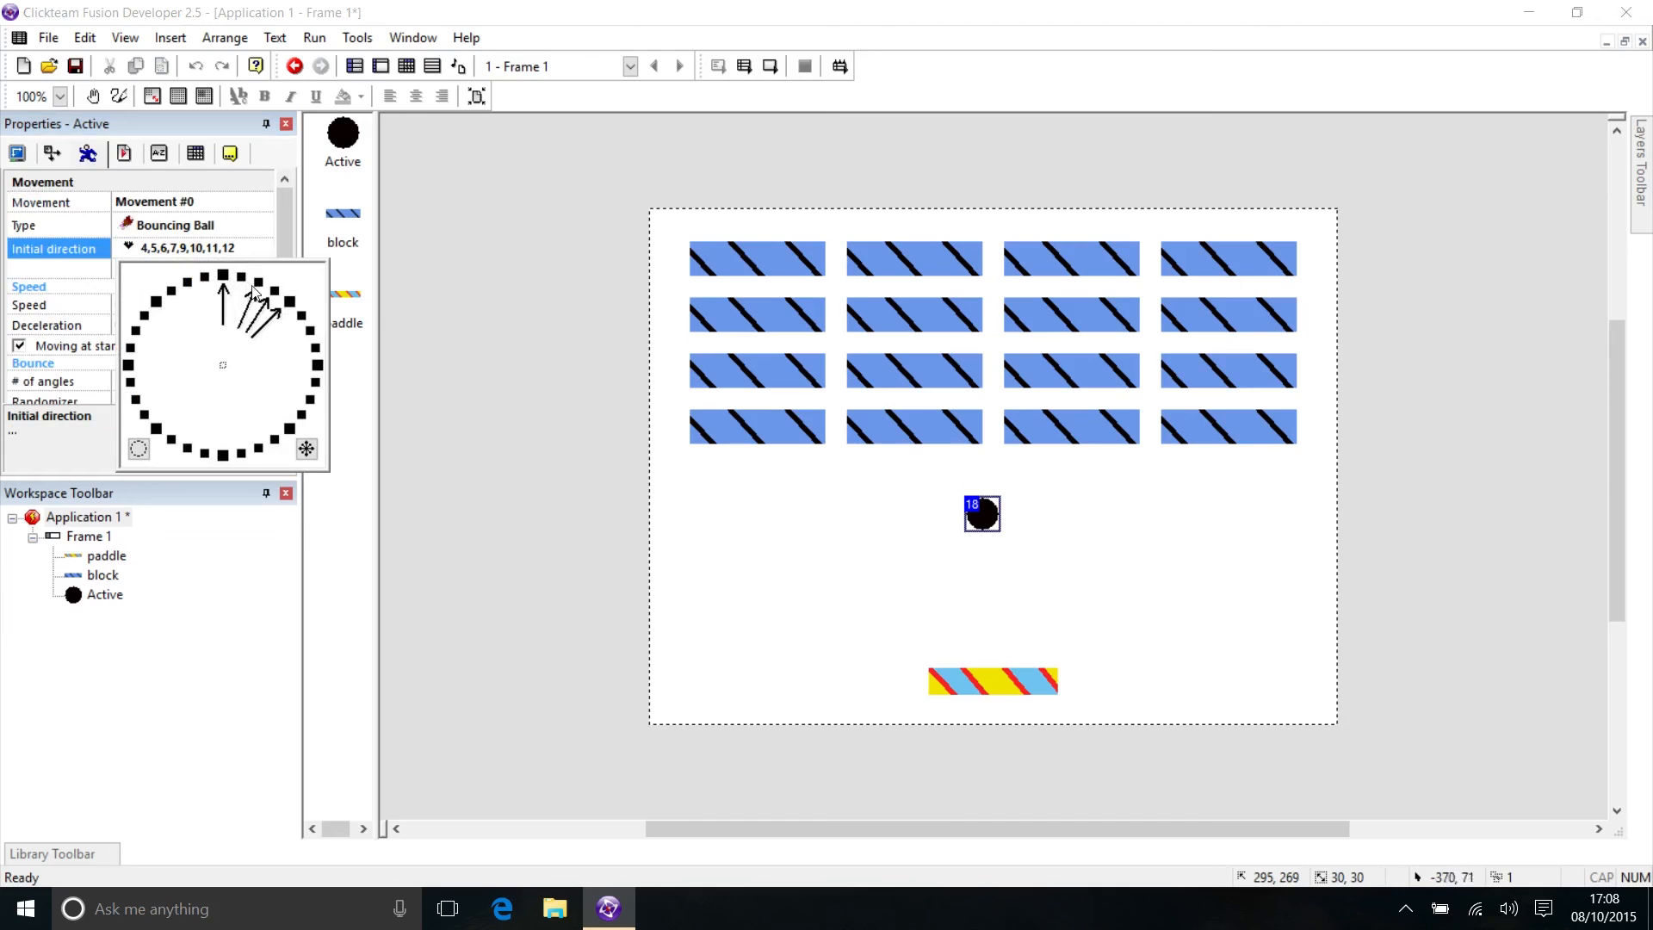
pyautogui.click(496, 466)
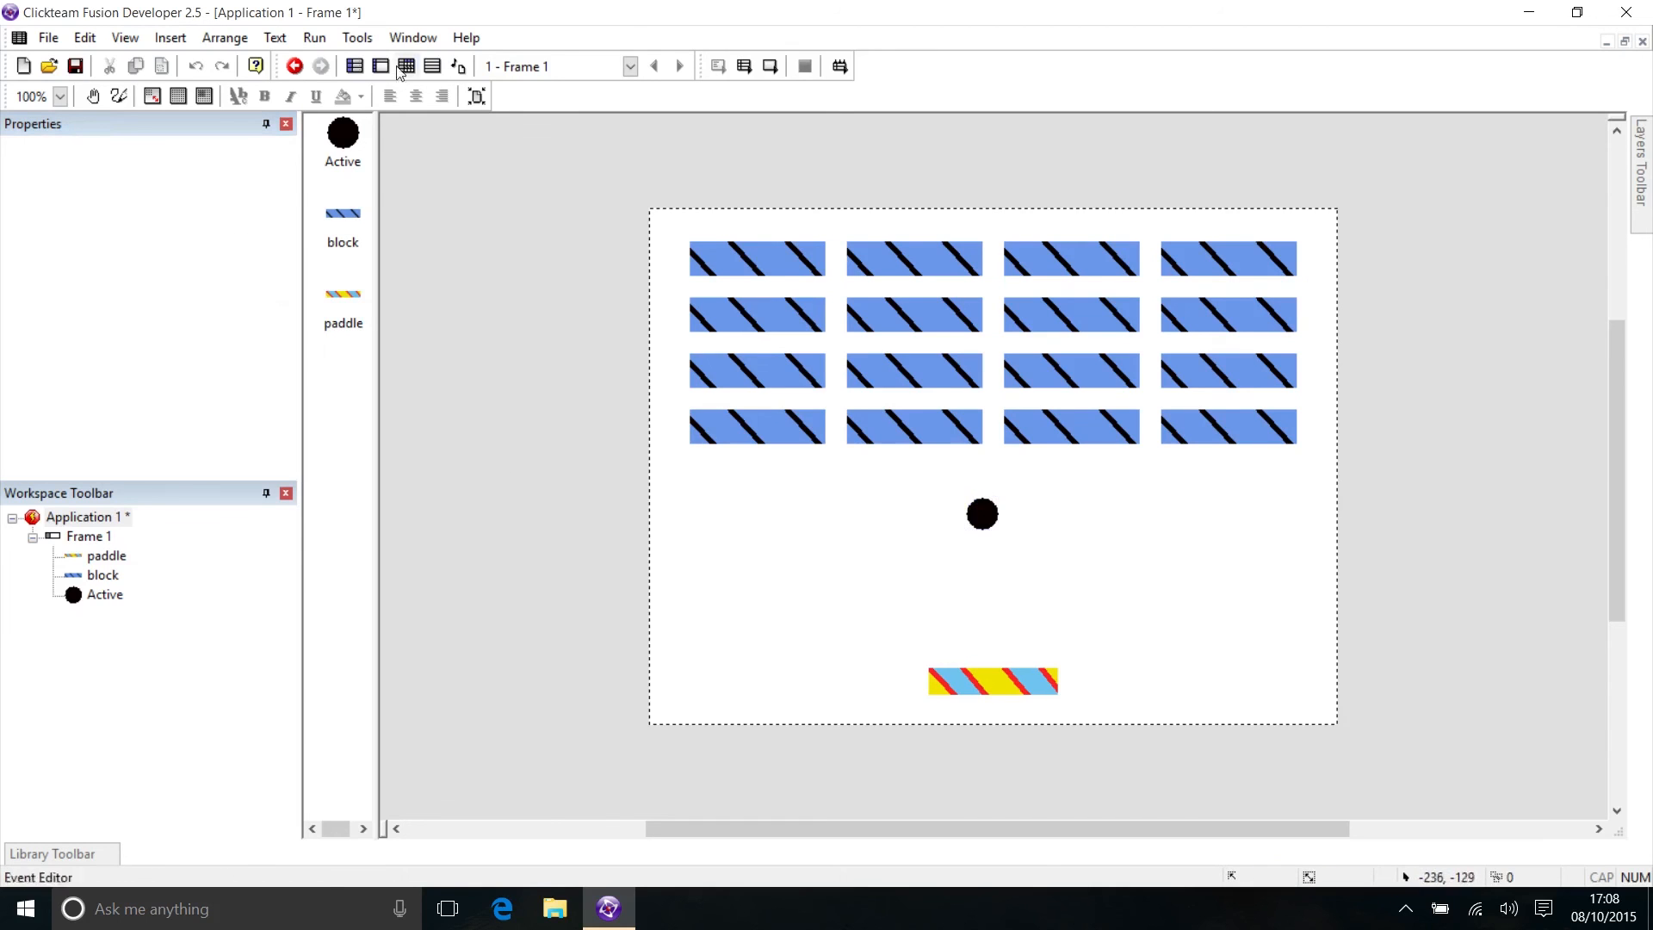
# Run the application and move the paddle to test the ball's straight-up start, closing the game at the end
pyautogui.click(314, 37)
pyautogui.click(349, 86)
pyautogui.press('Left')
pyautogui.press('Right')
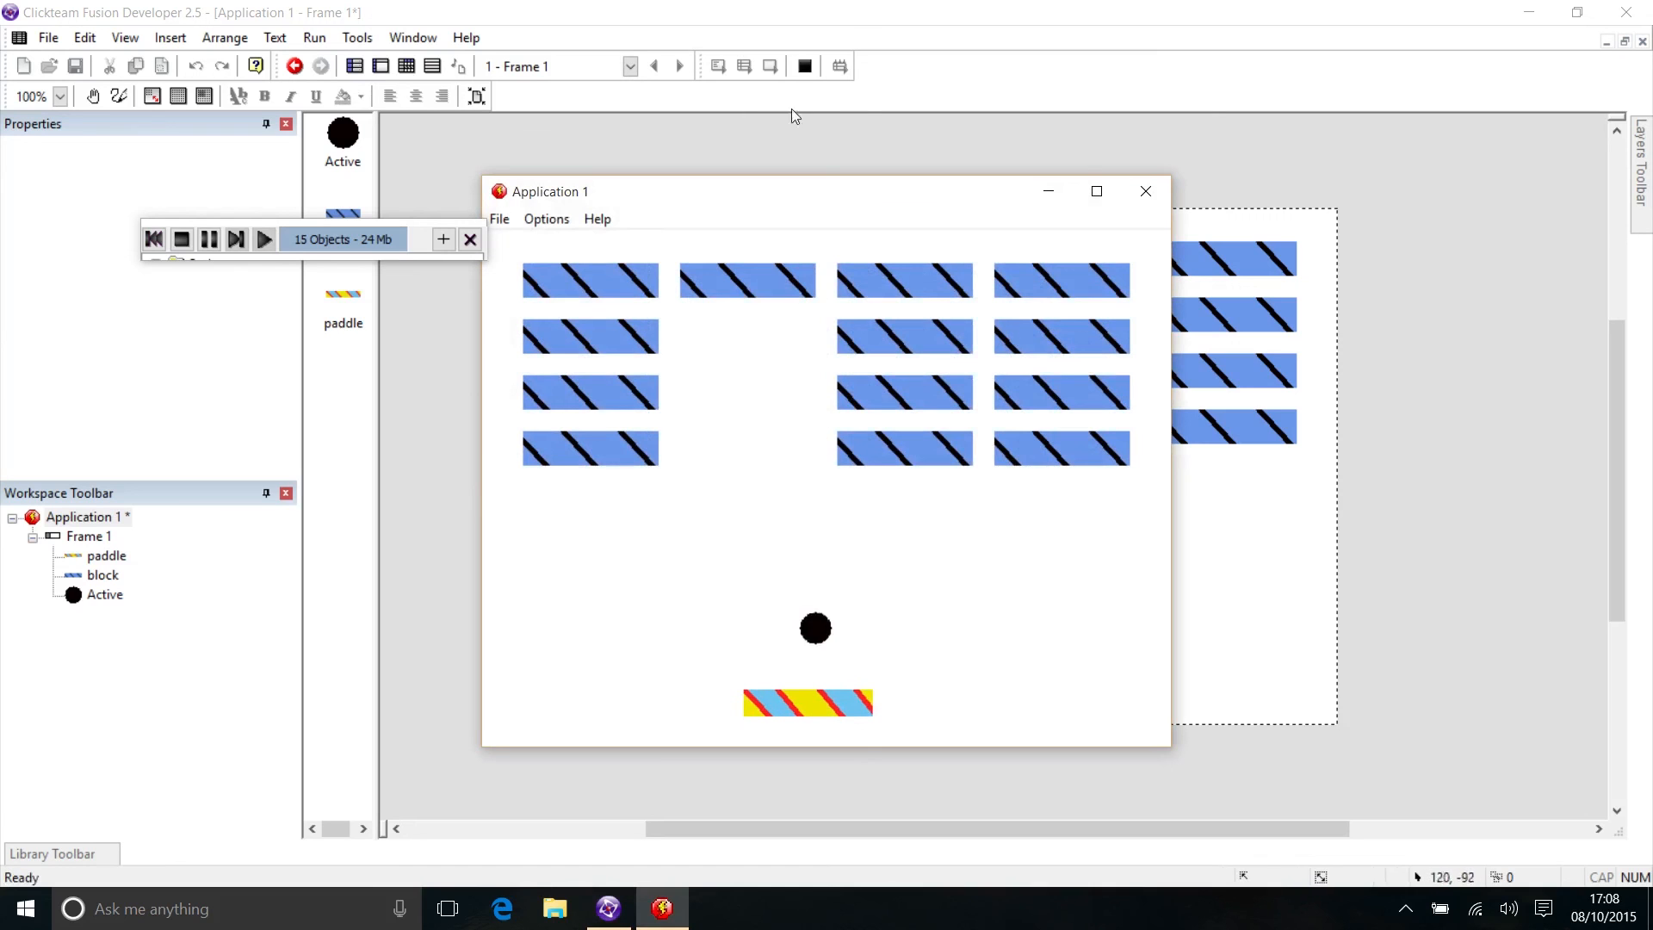
pyautogui.press('Left')
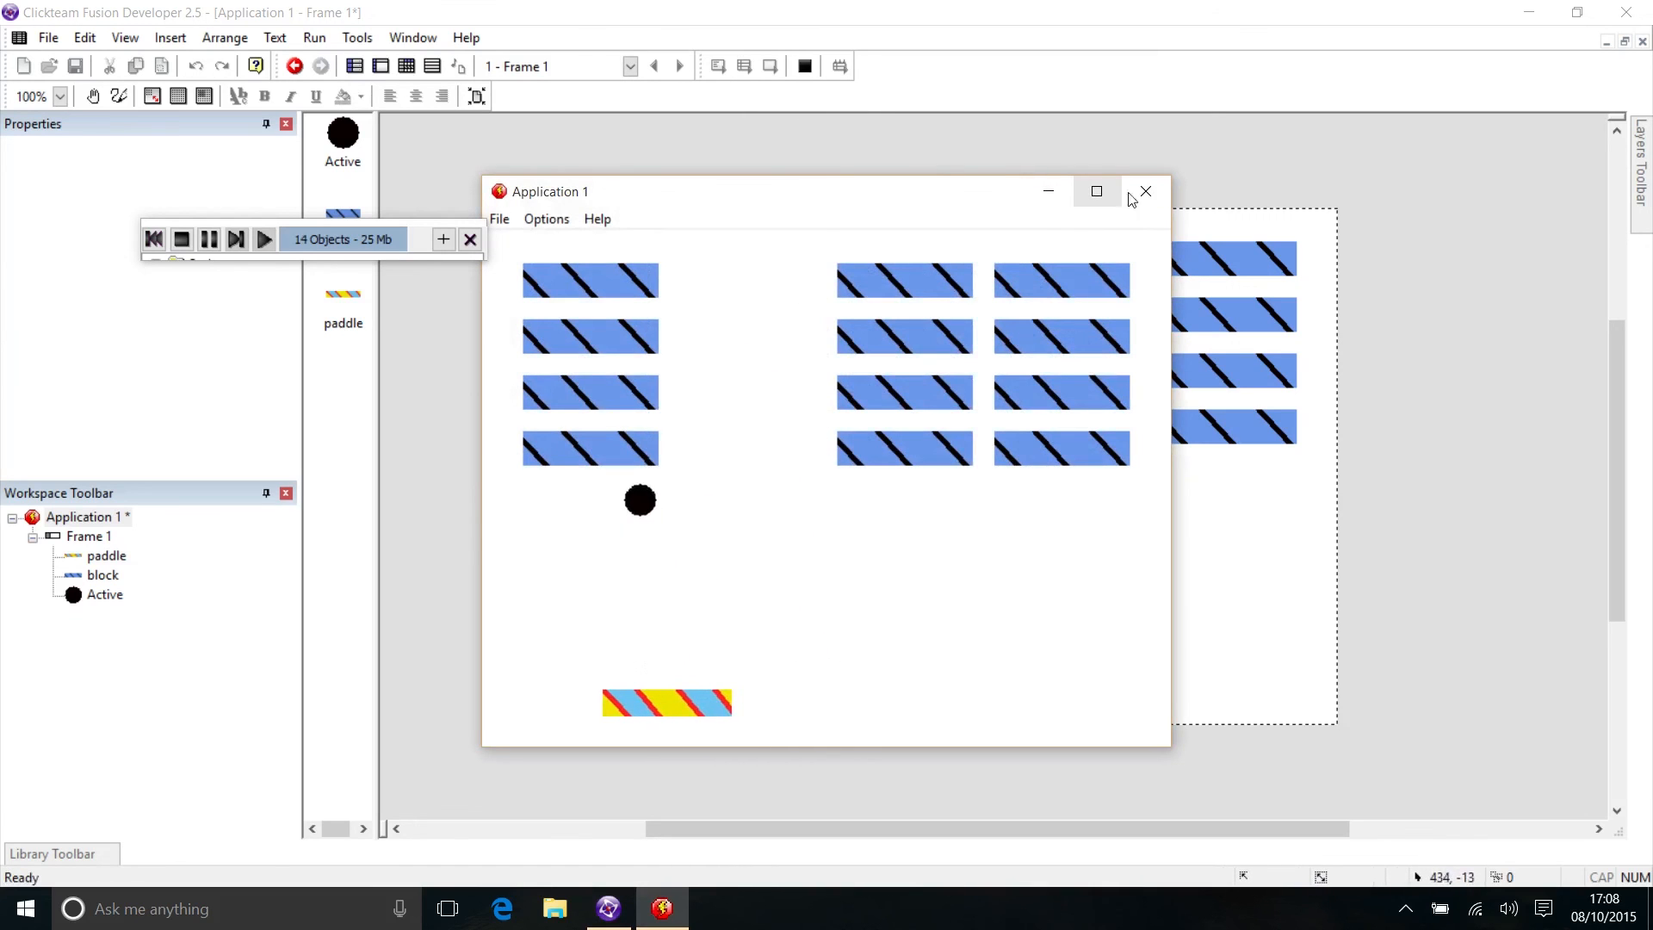
pyautogui.click(1144, 192)
# Set the ball's initial direction to only the single direction just left of straight up
pyautogui.click(986, 515)
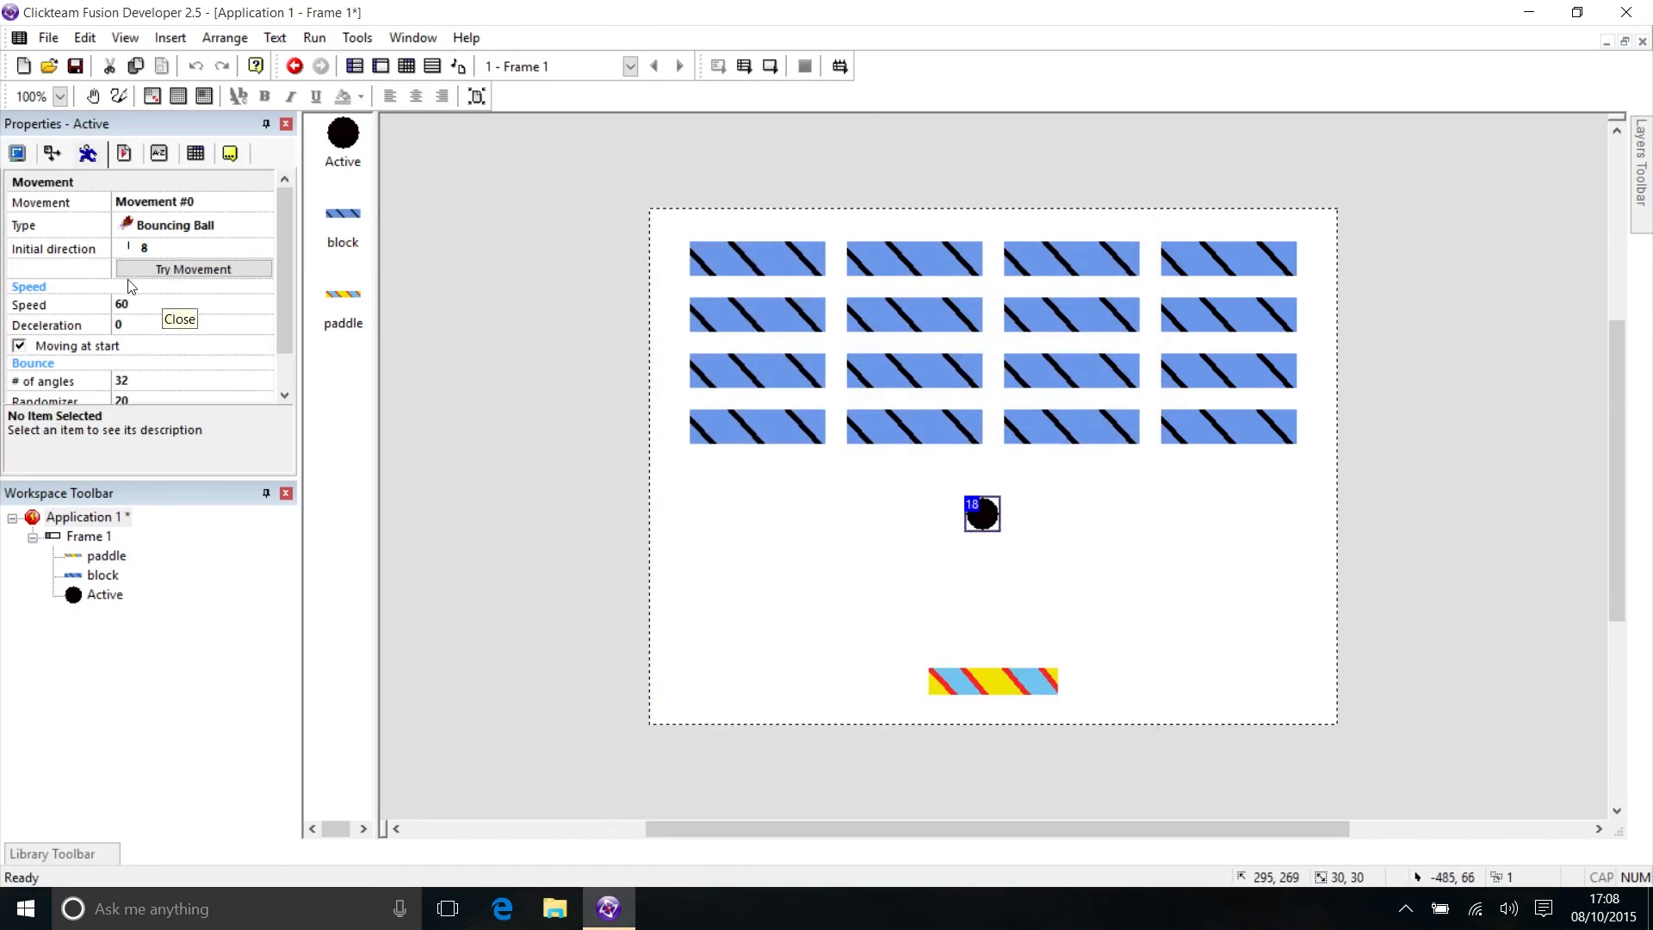
pyautogui.click(156, 249)
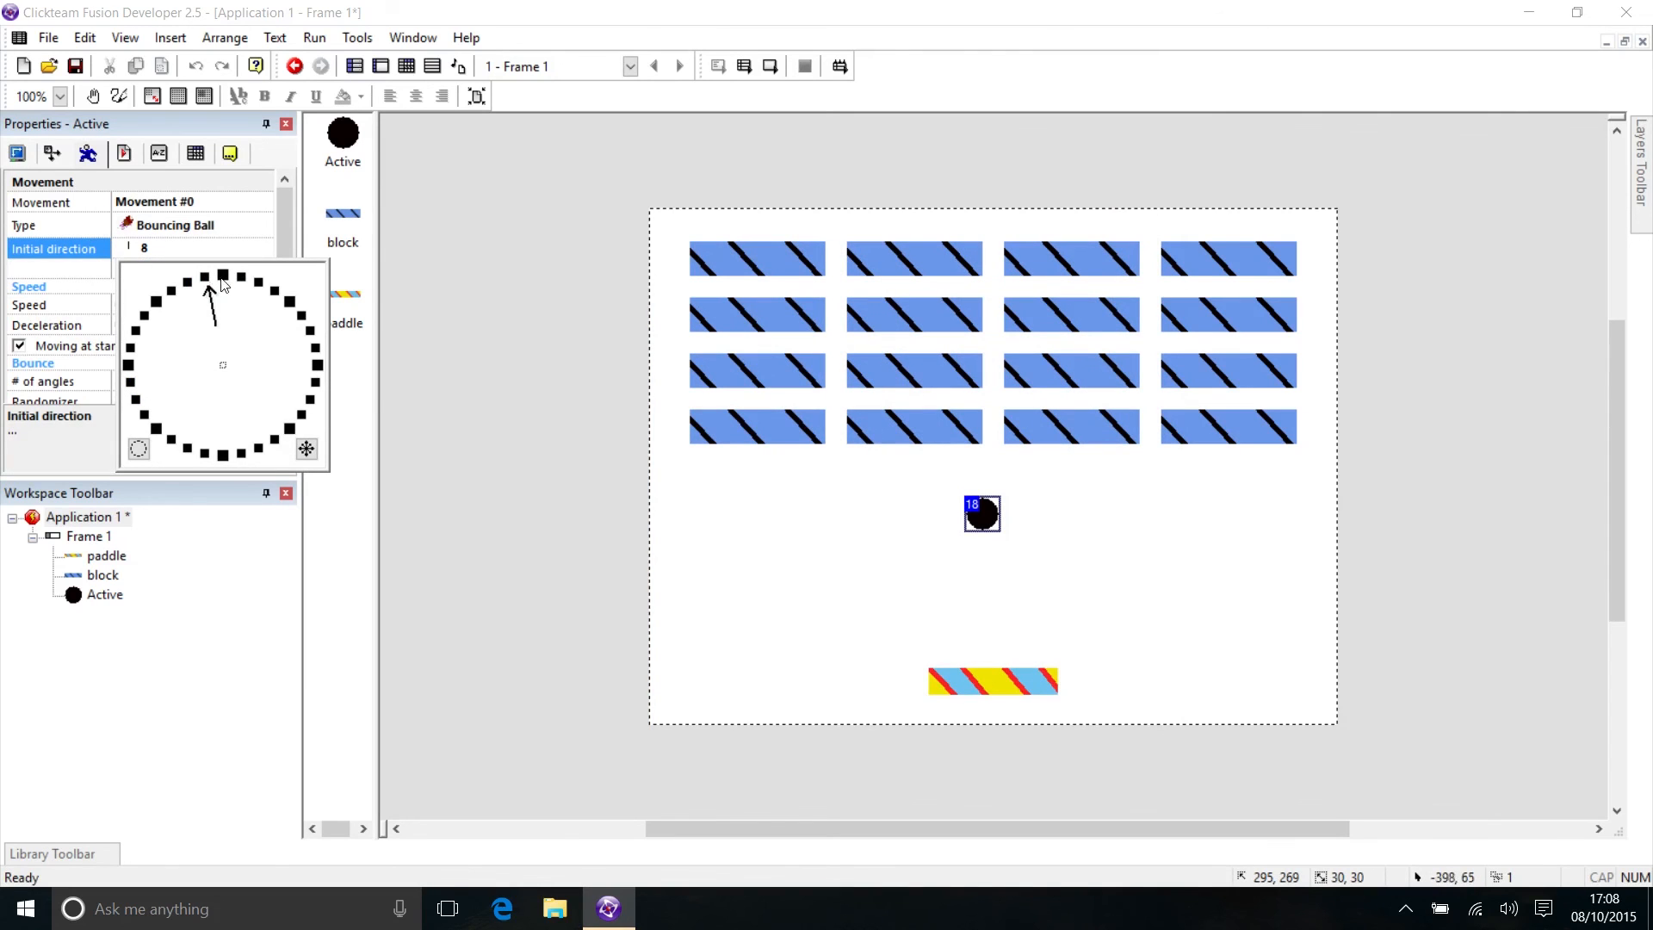
pyautogui.click(558, 406)
# Run the application again and play until all blocks are destroyed, closing the game at the end
pyautogui.click(314, 38)
pyautogui.click(329, 88)
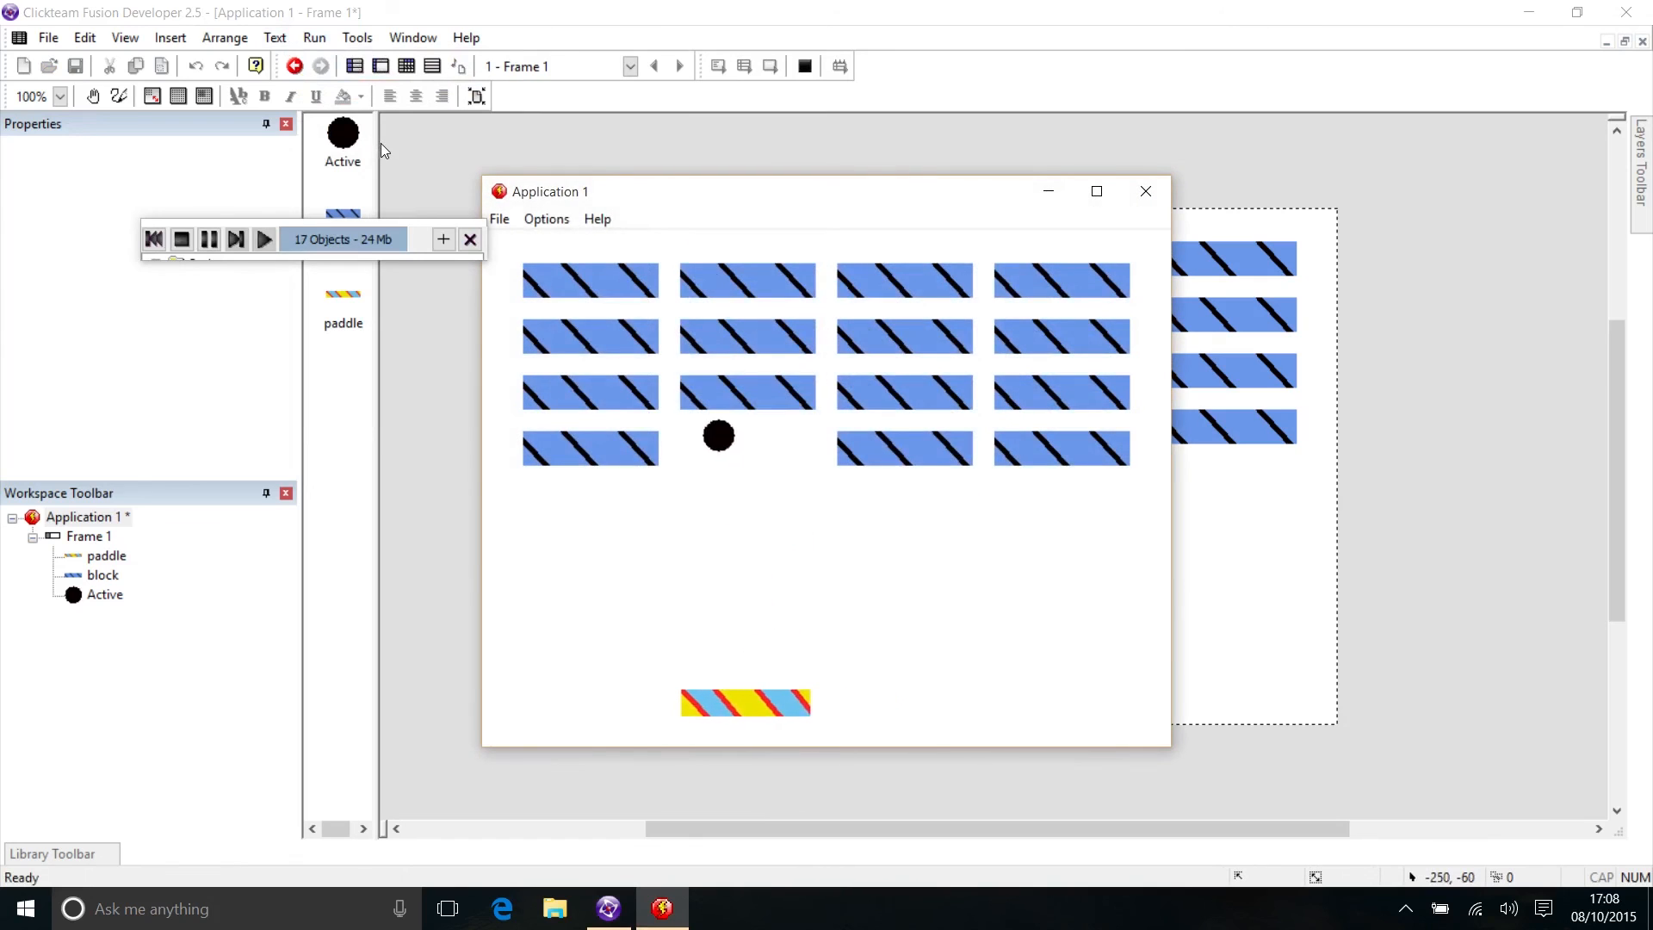
pyautogui.click(314, 38)
pyautogui.click(325, 81)
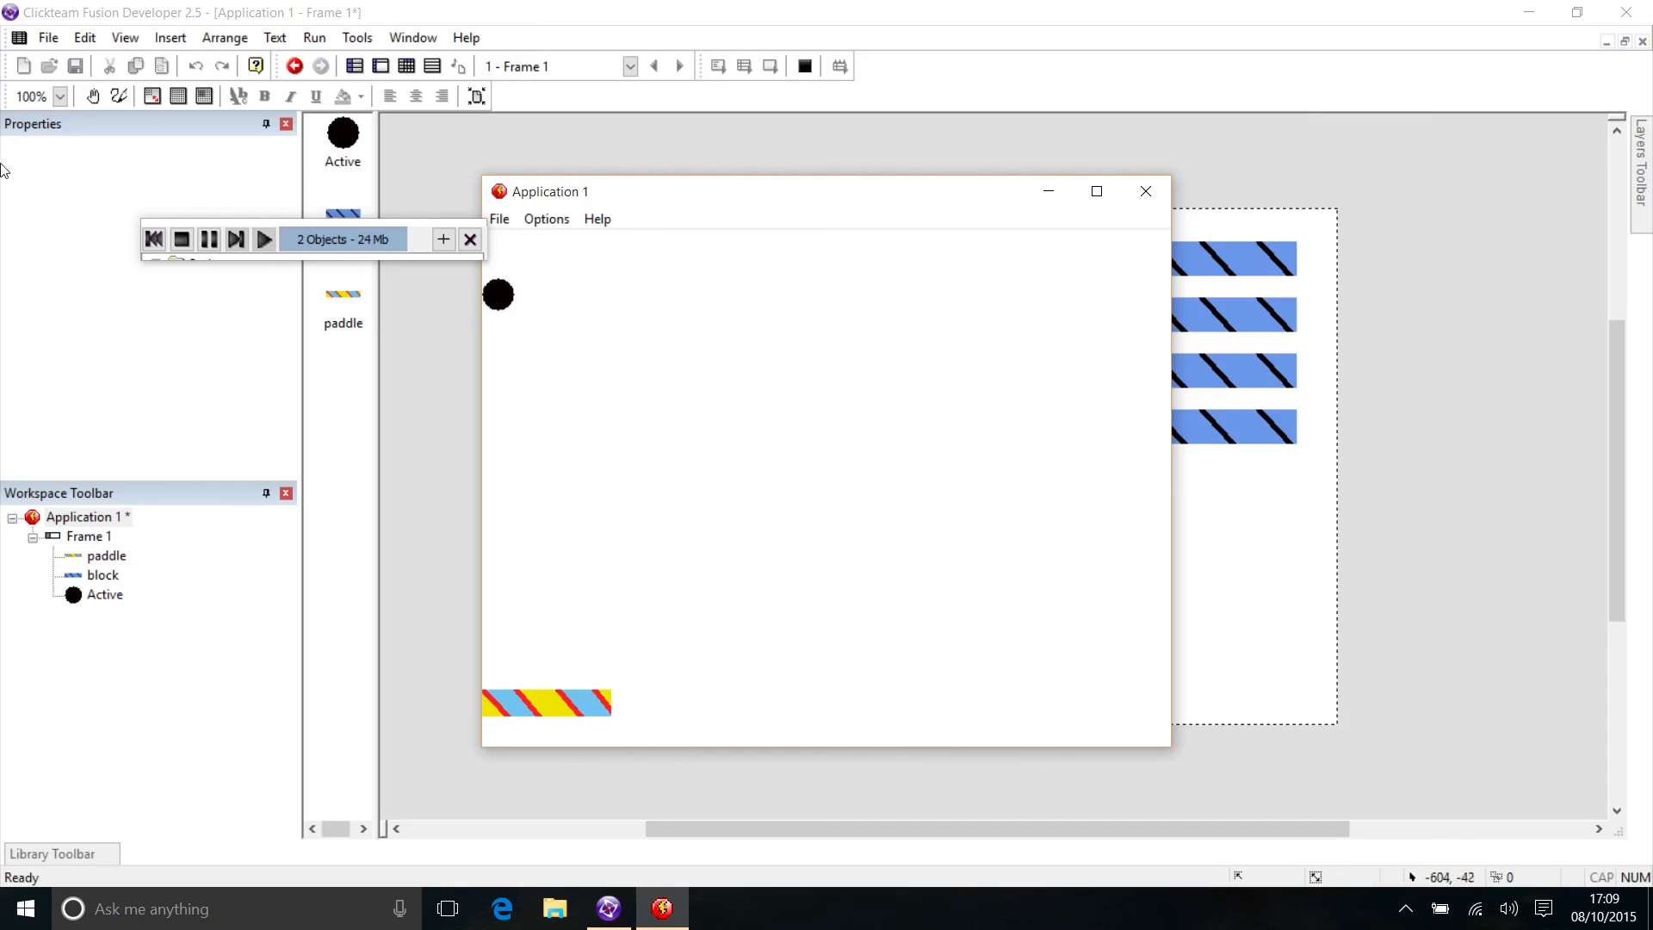
pyautogui.click(1146, 191)
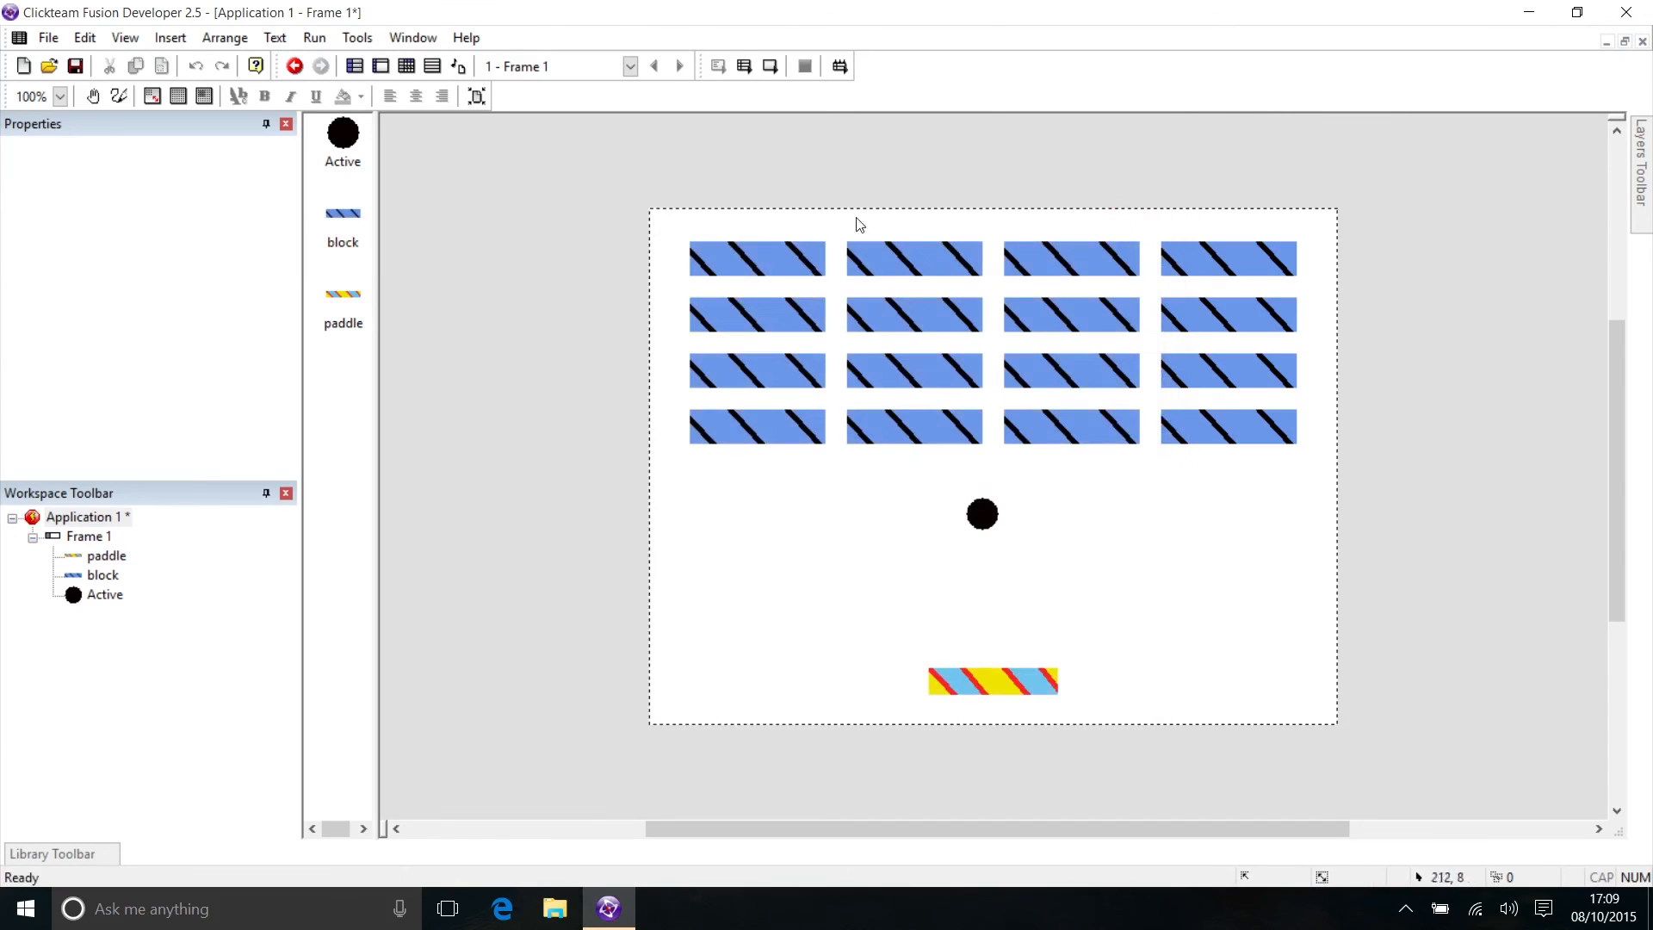
# In the event editor, add a condition comparing two general values: the number of block objects lower or equal to 0
pyautogui.click(381, 66)
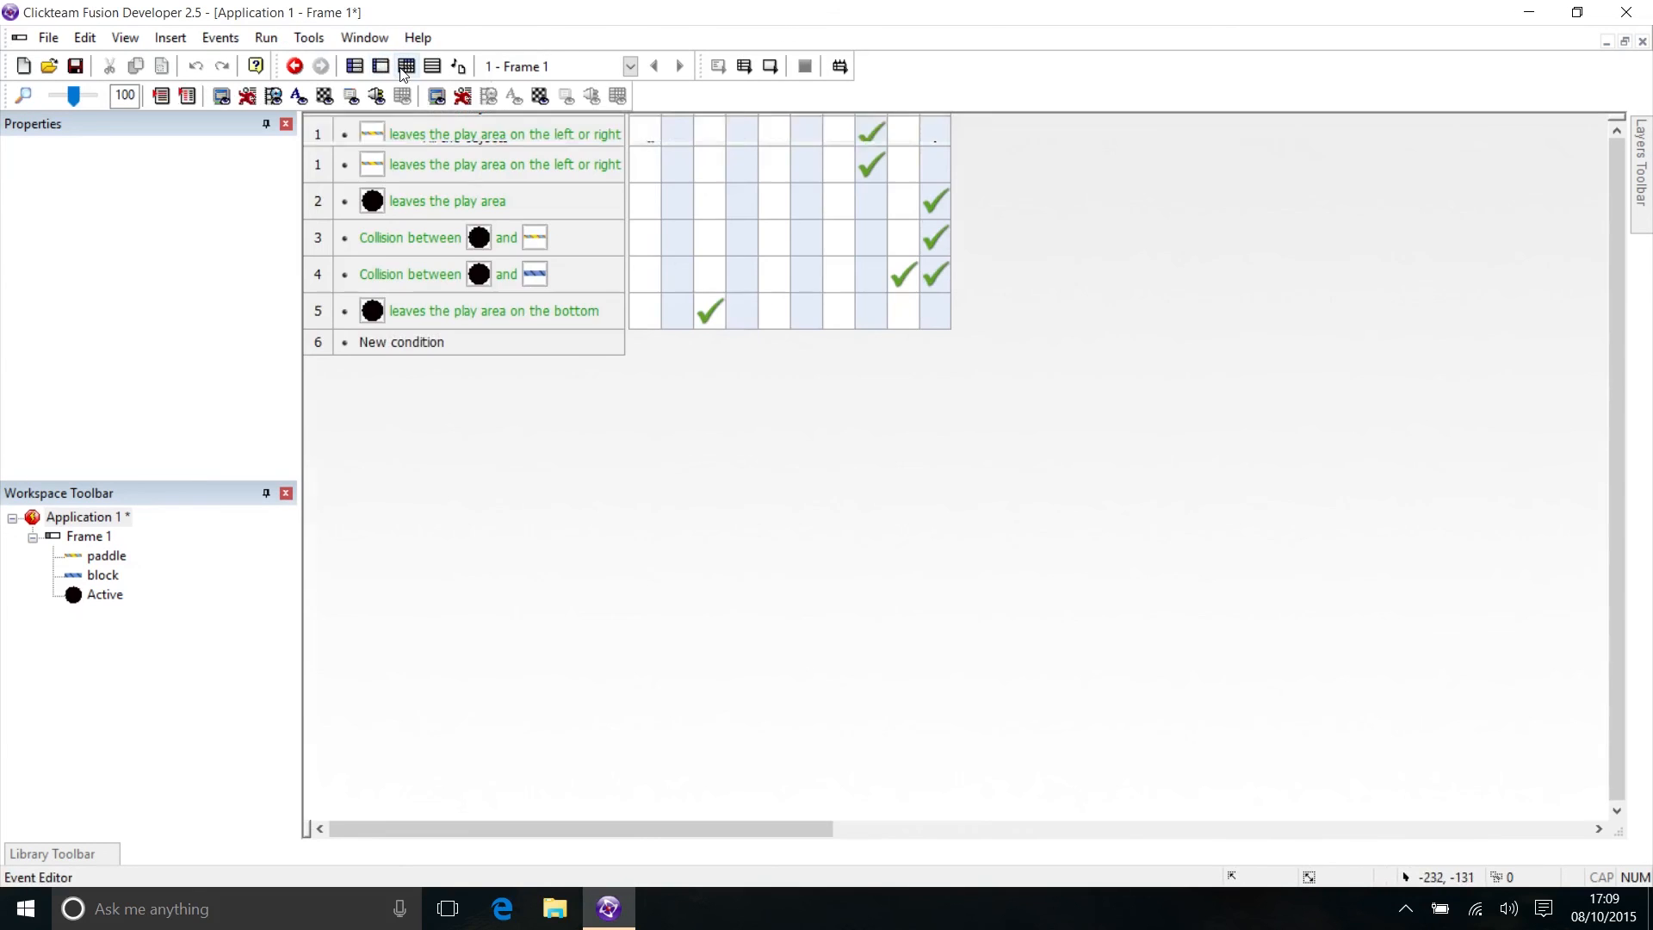
pyautogui.click(399, 341)
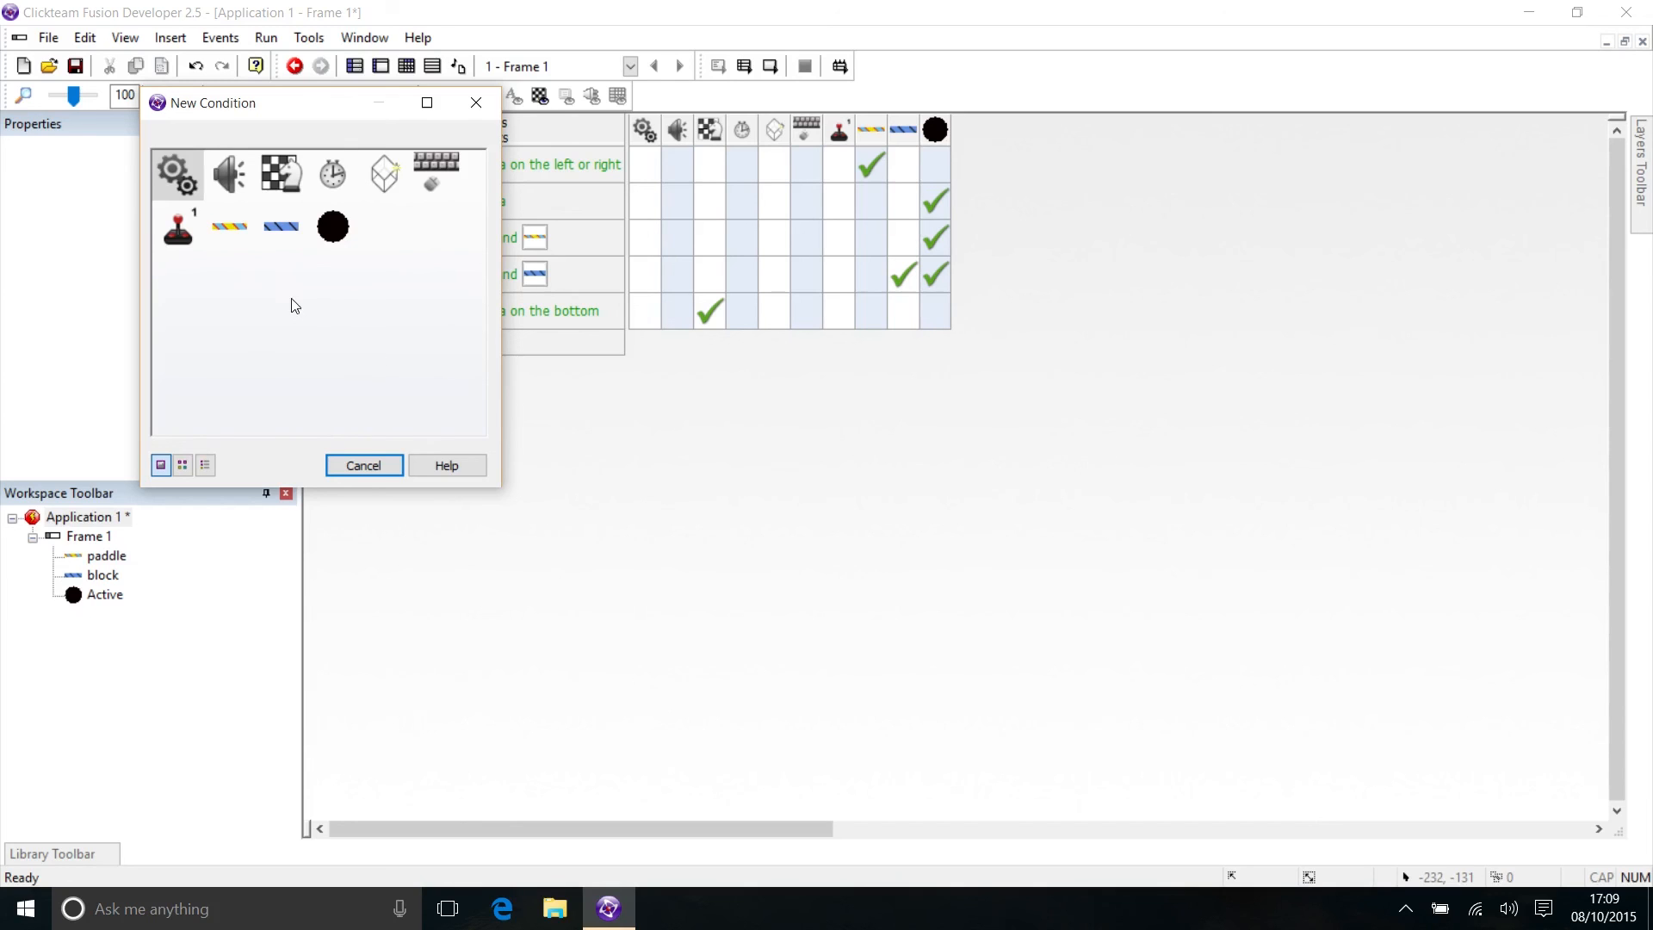
pyautogui.click(176, 171)
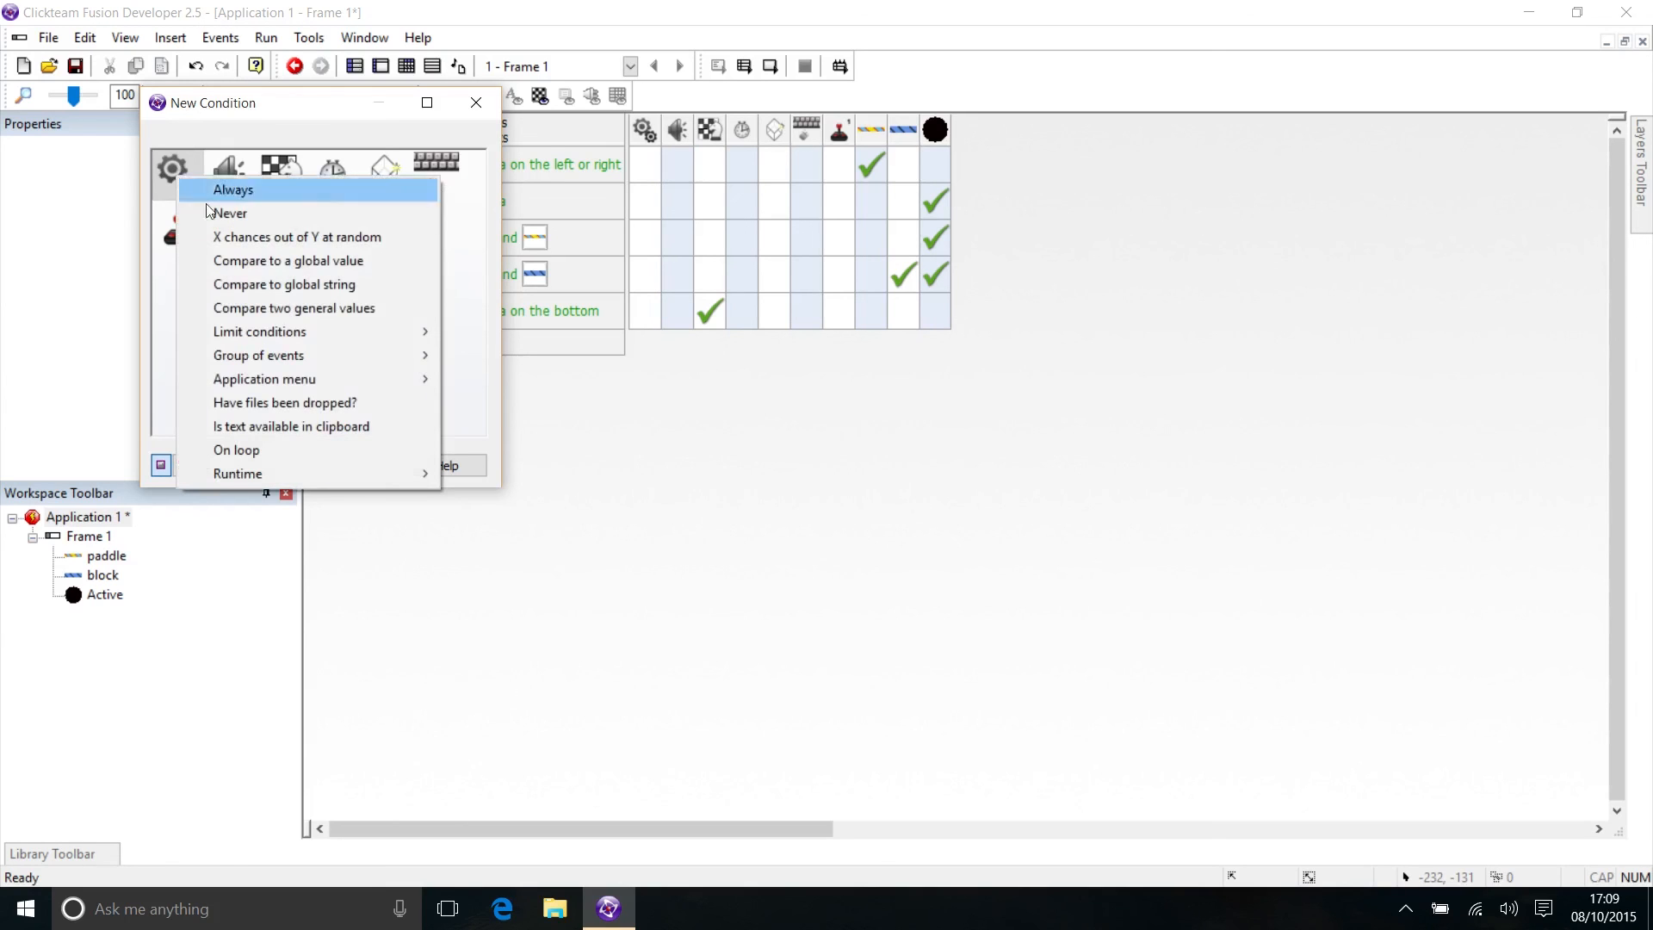
pyautogui.click(261, 307)
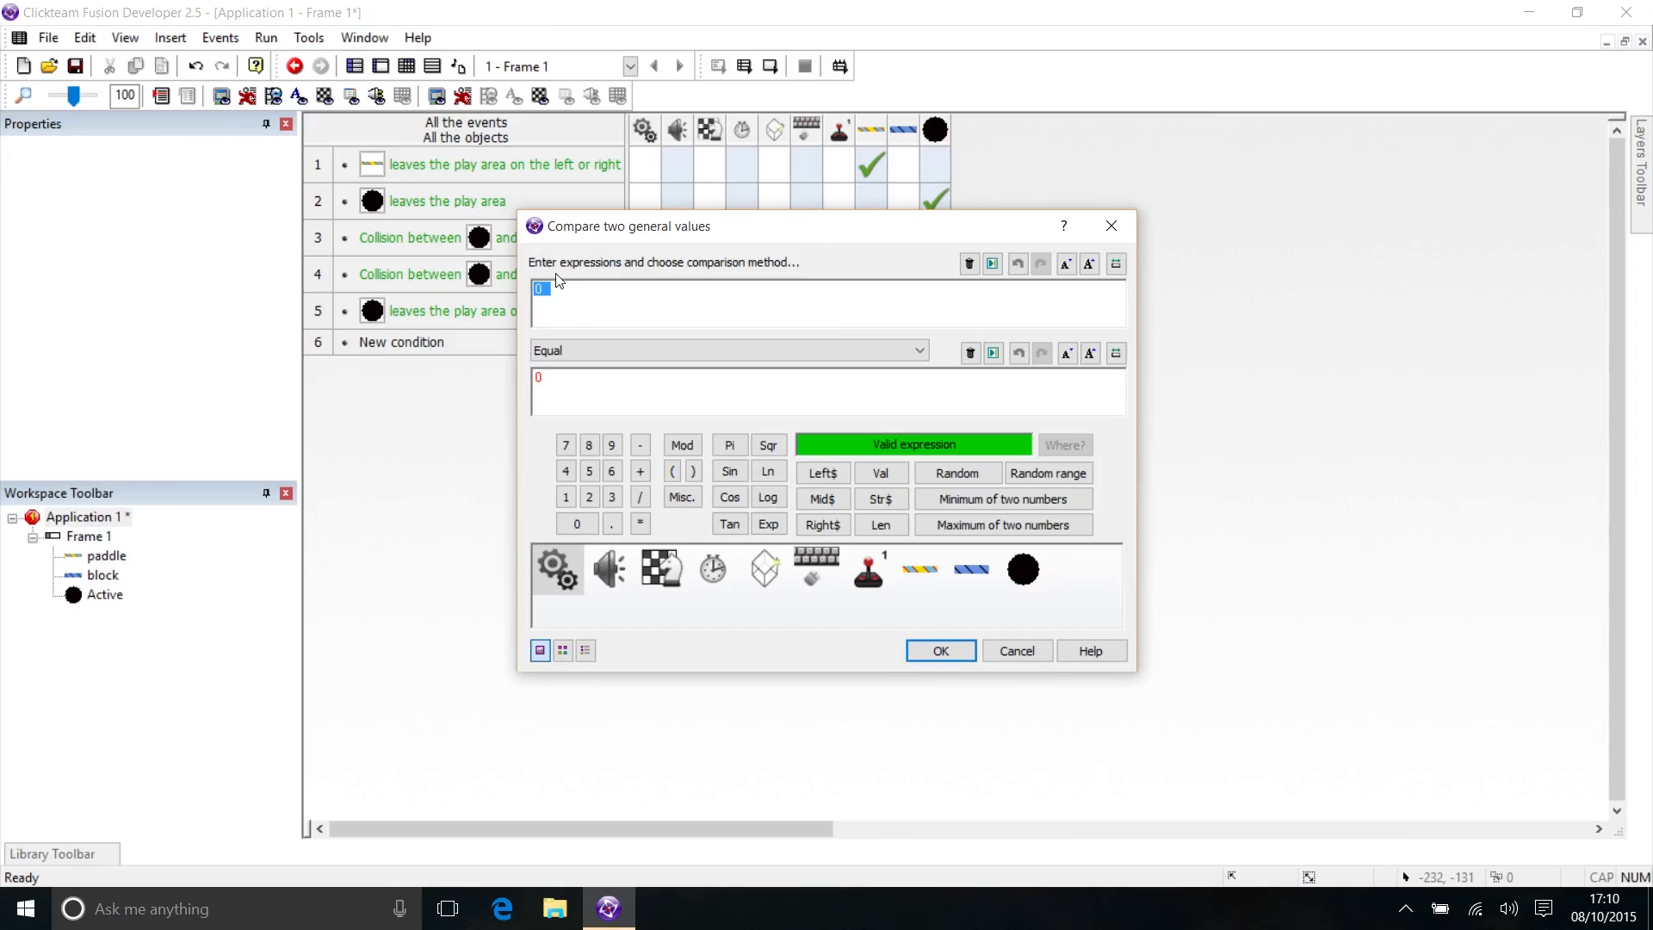
pyautogui.click(962, 575)
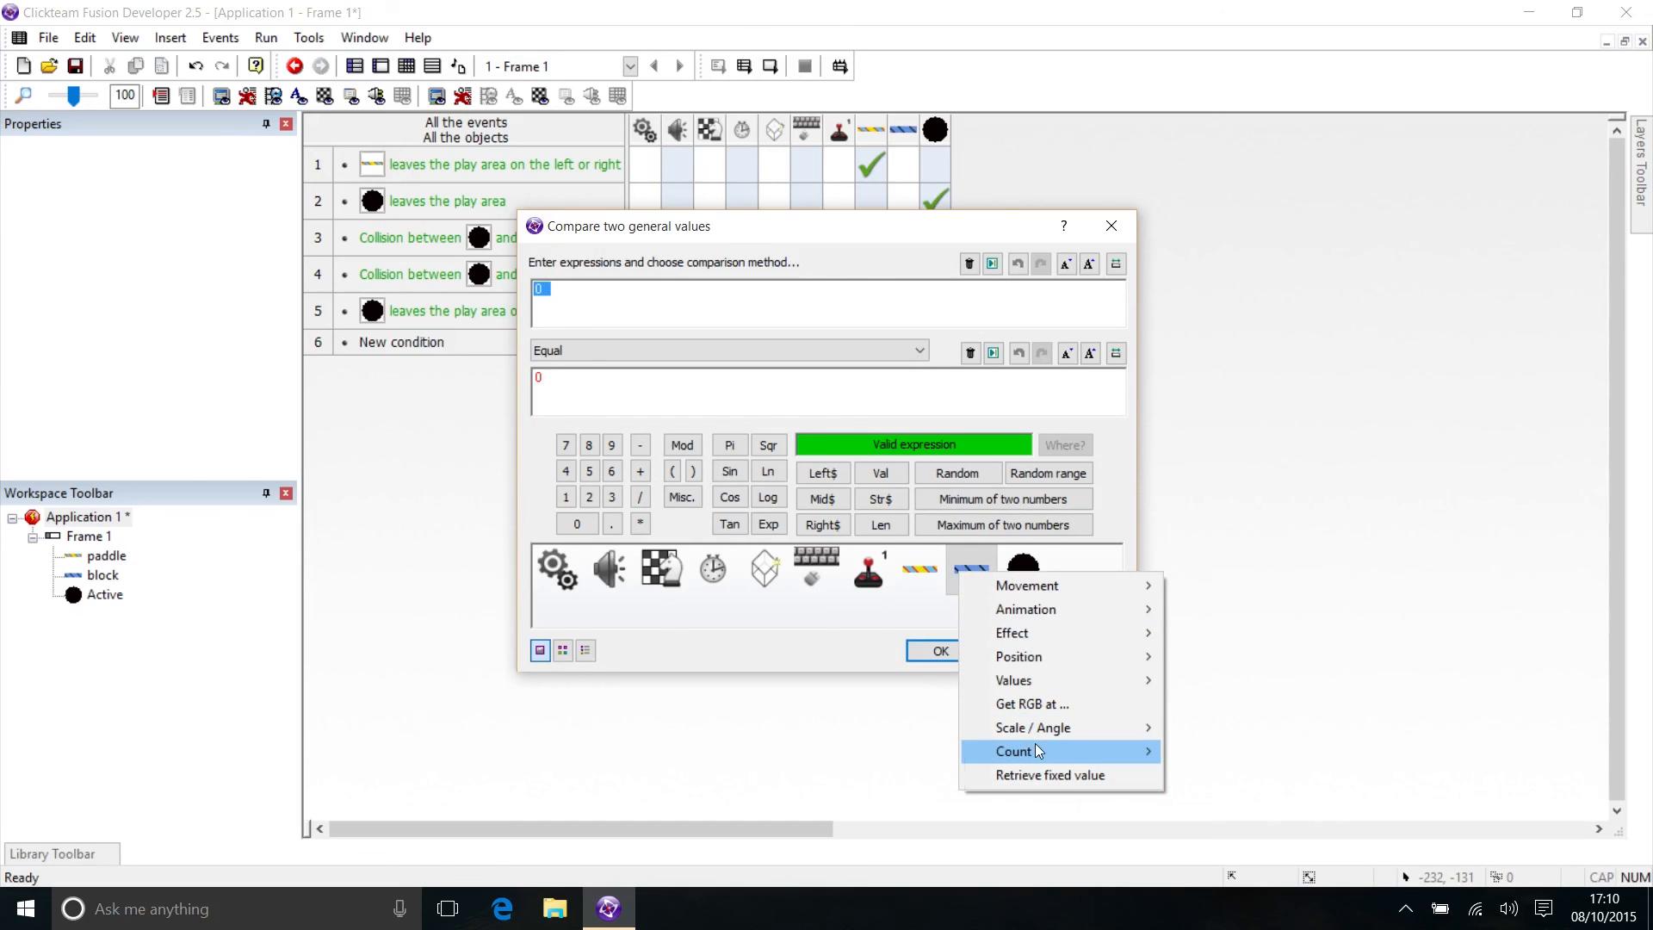
pyautogui.moveTo(1035, 752)
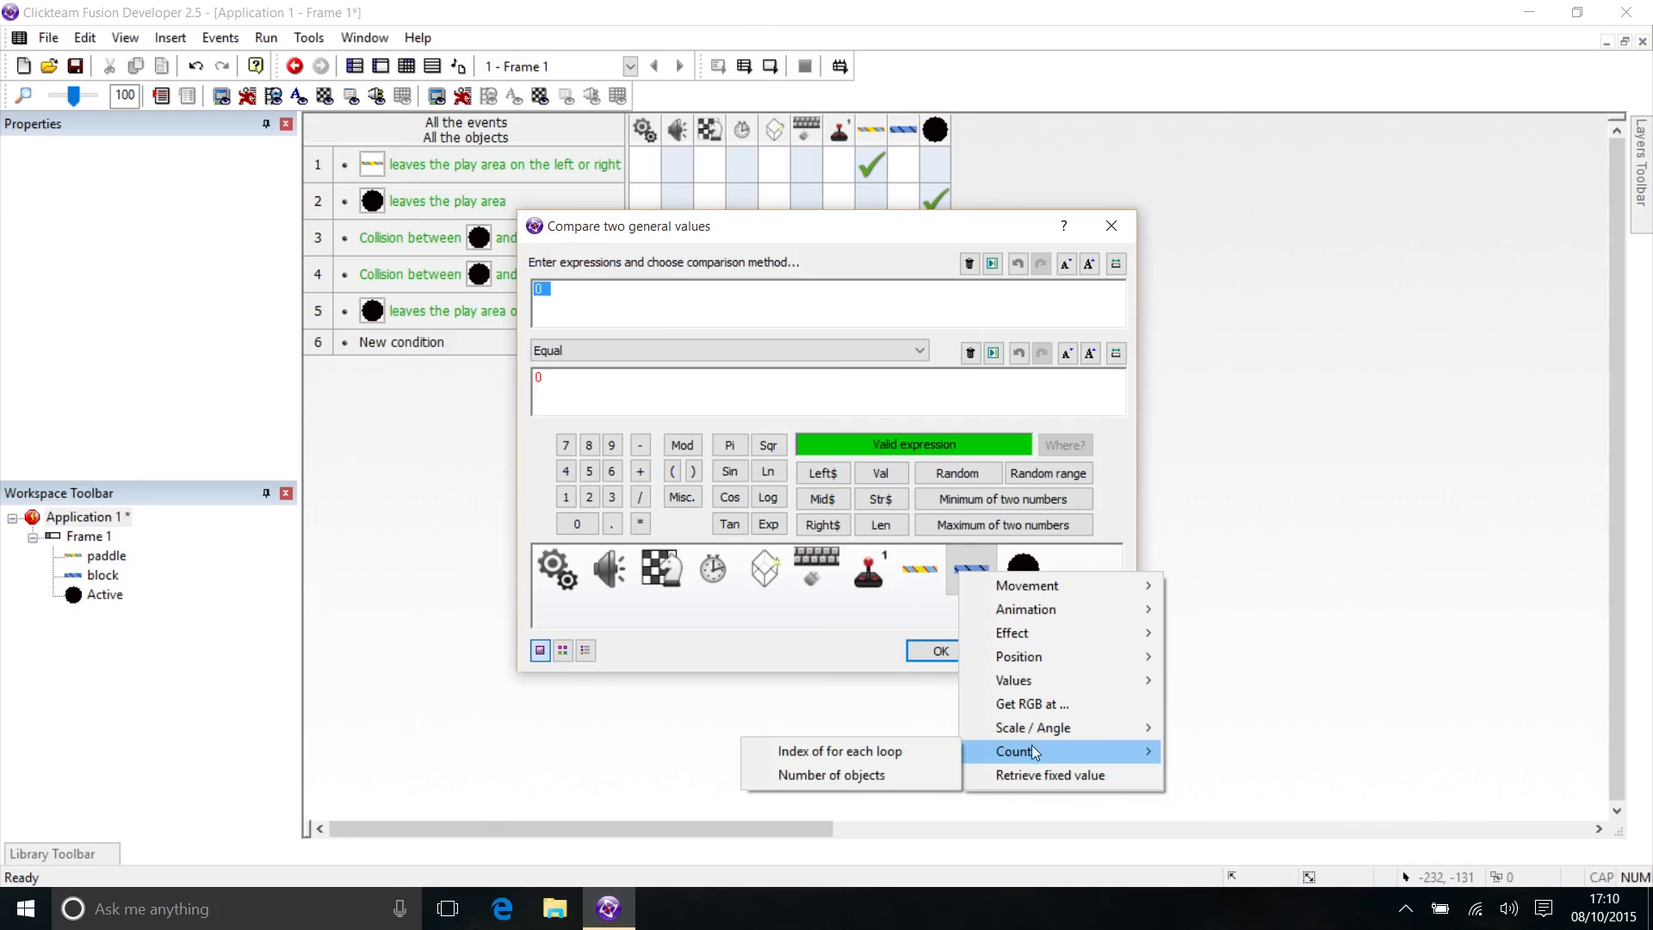
pyautogui.click(834, 774)
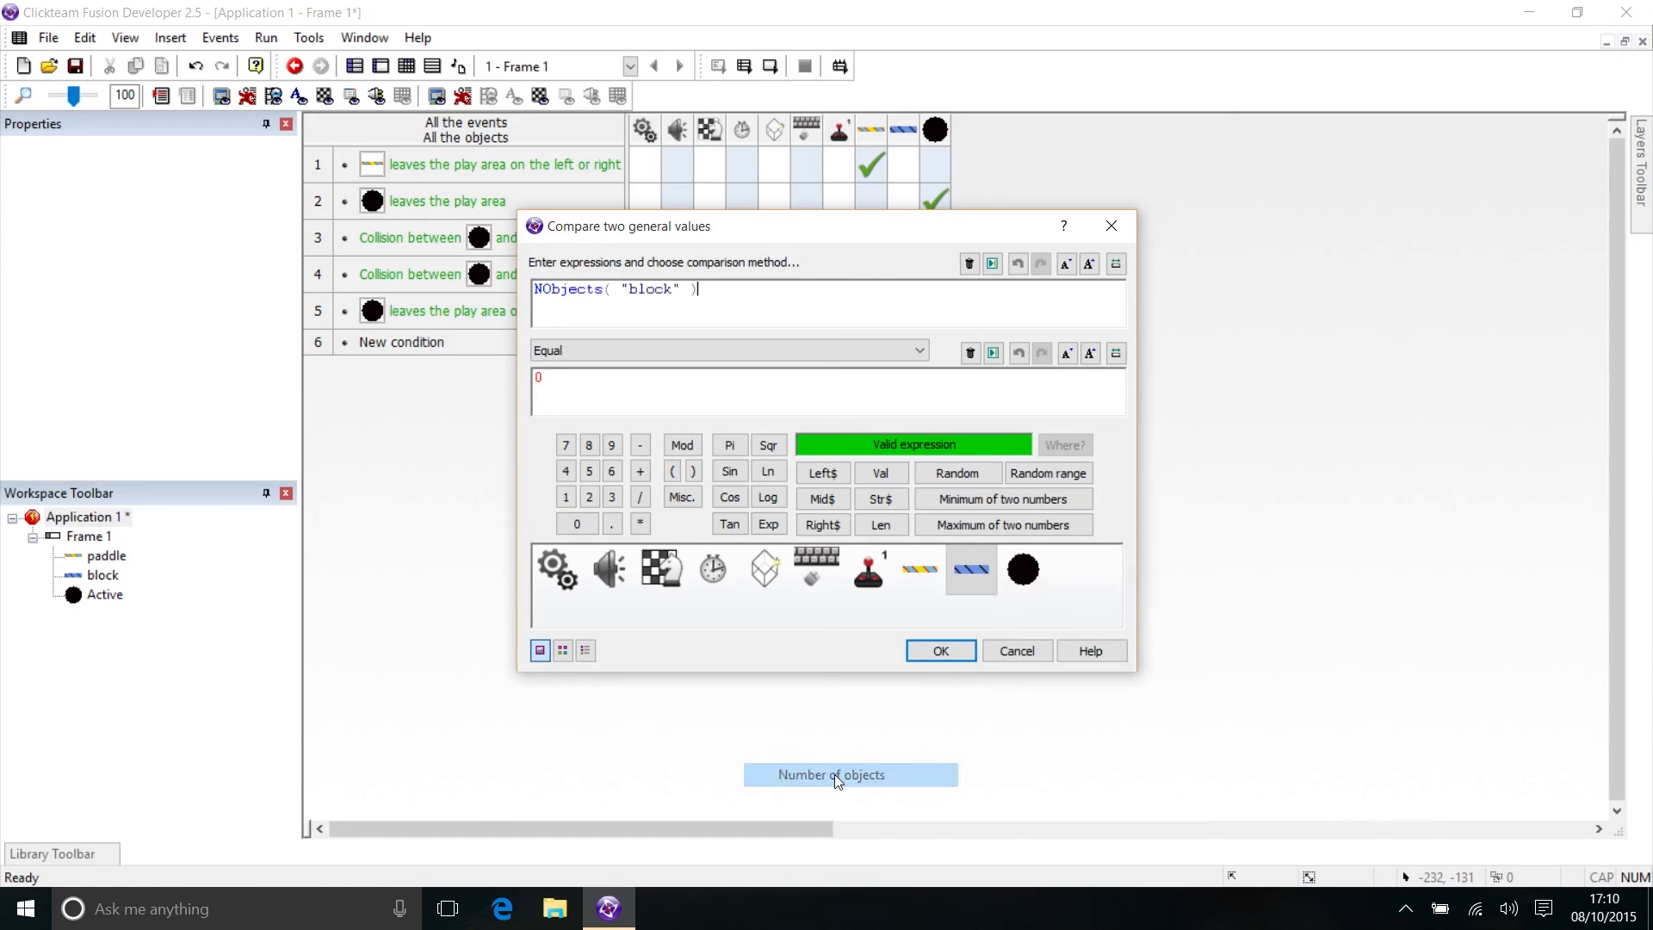
pyautogui.click(568, 349)
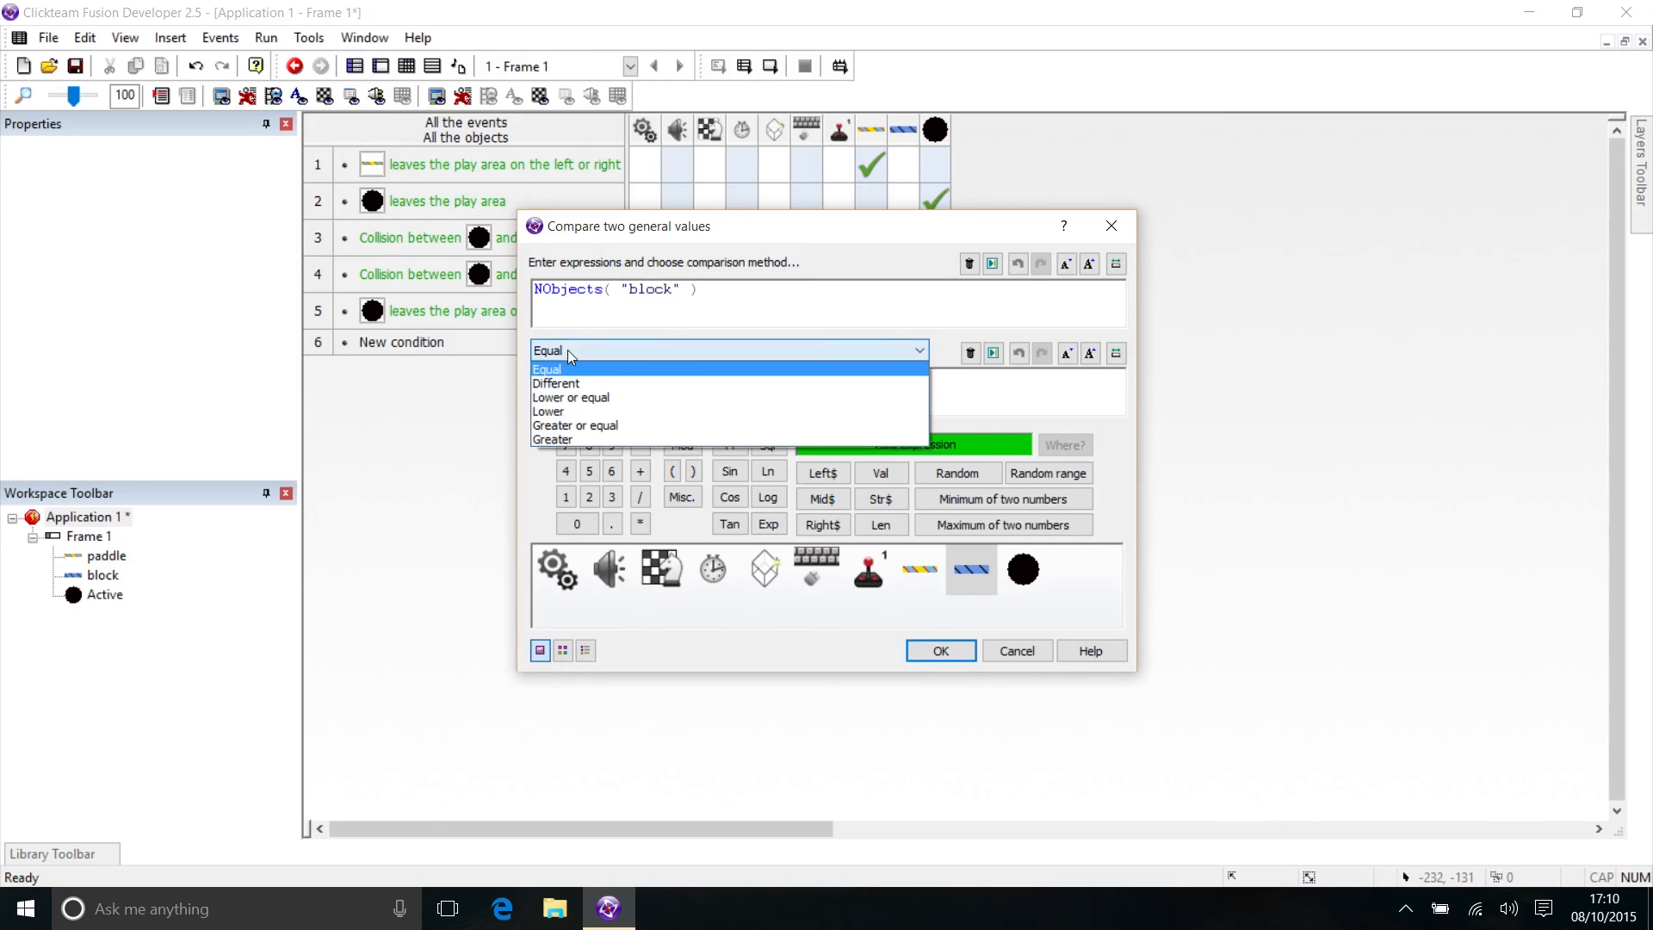
pyautogui.click(576, 398)
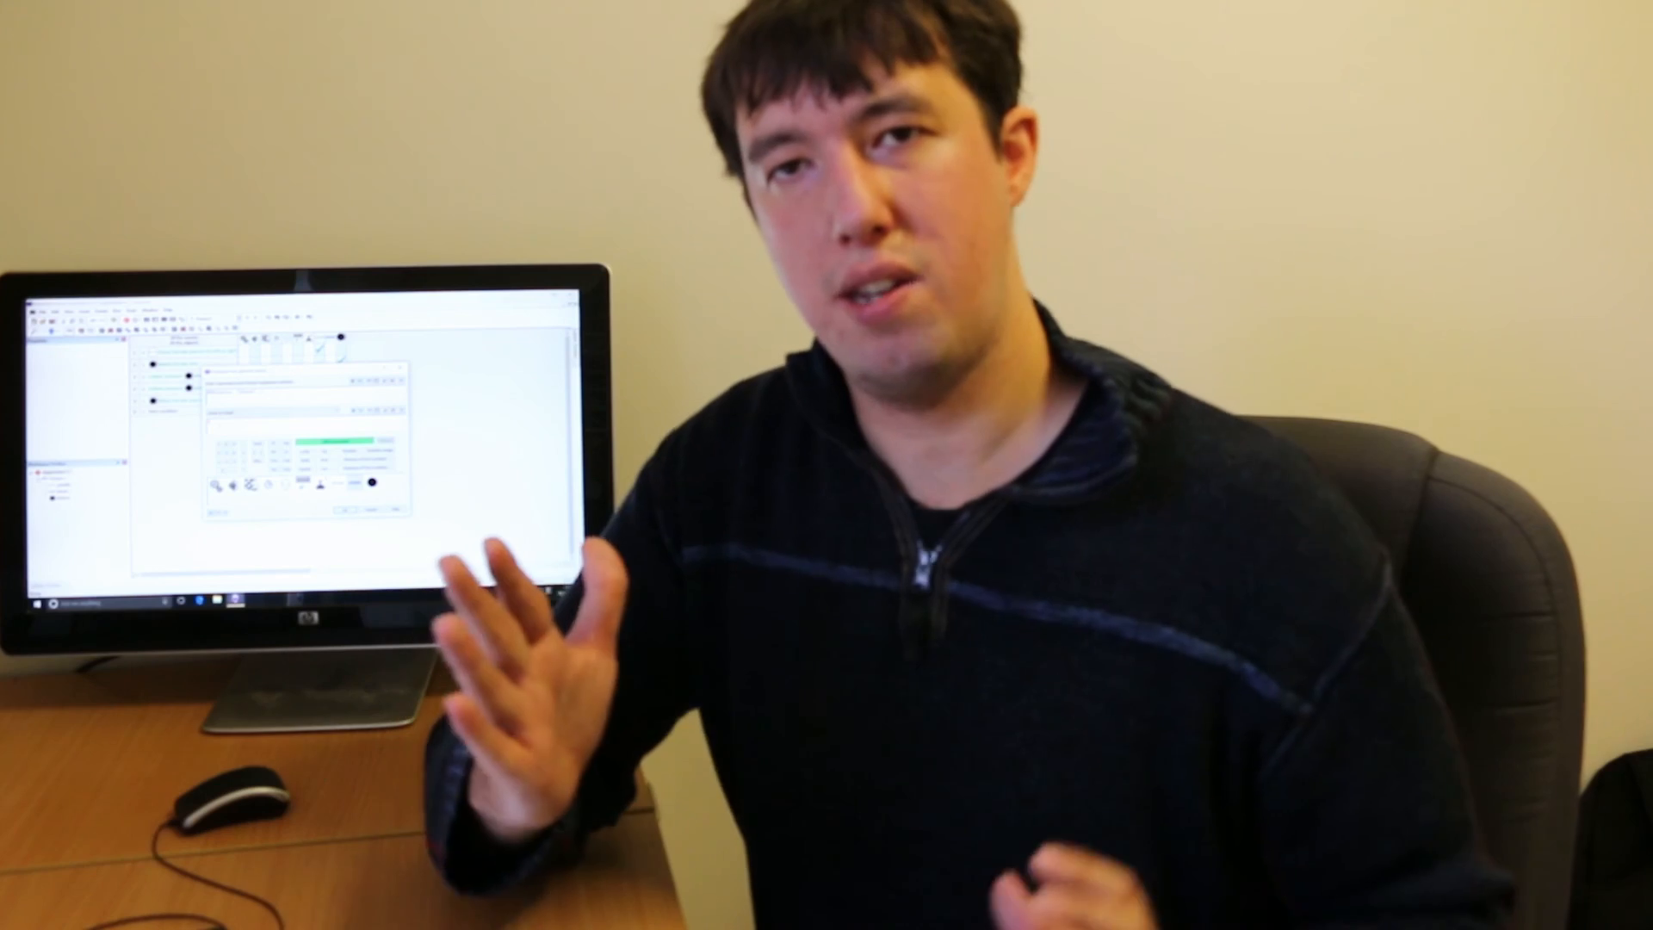
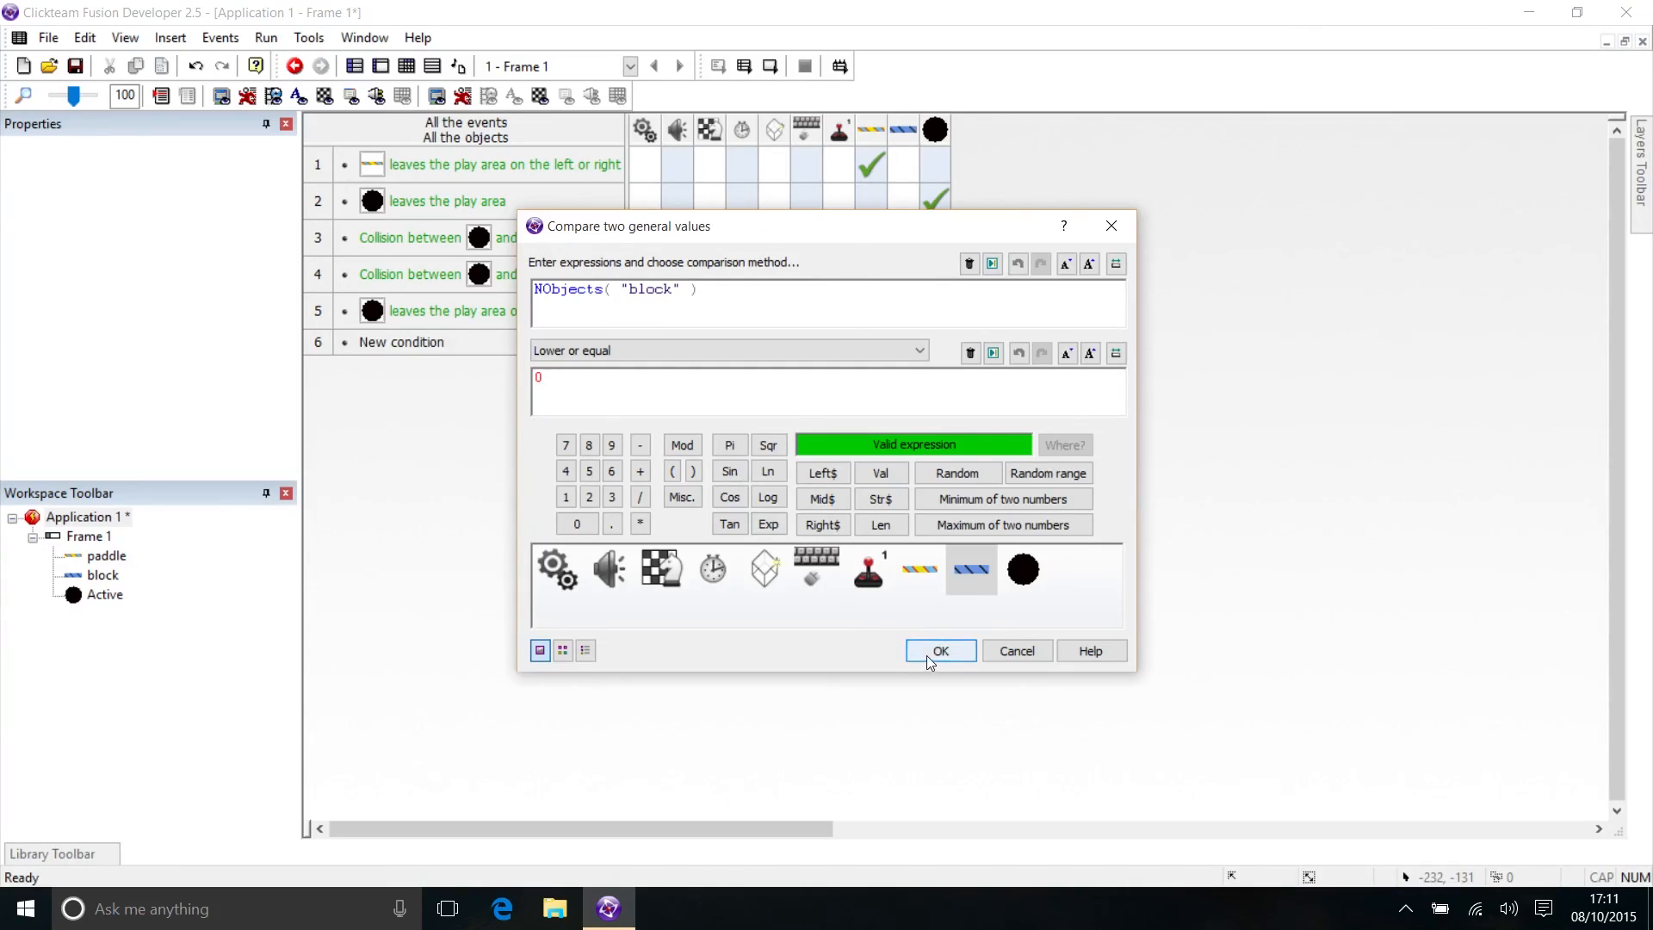
pyautogui.click(939, 651)
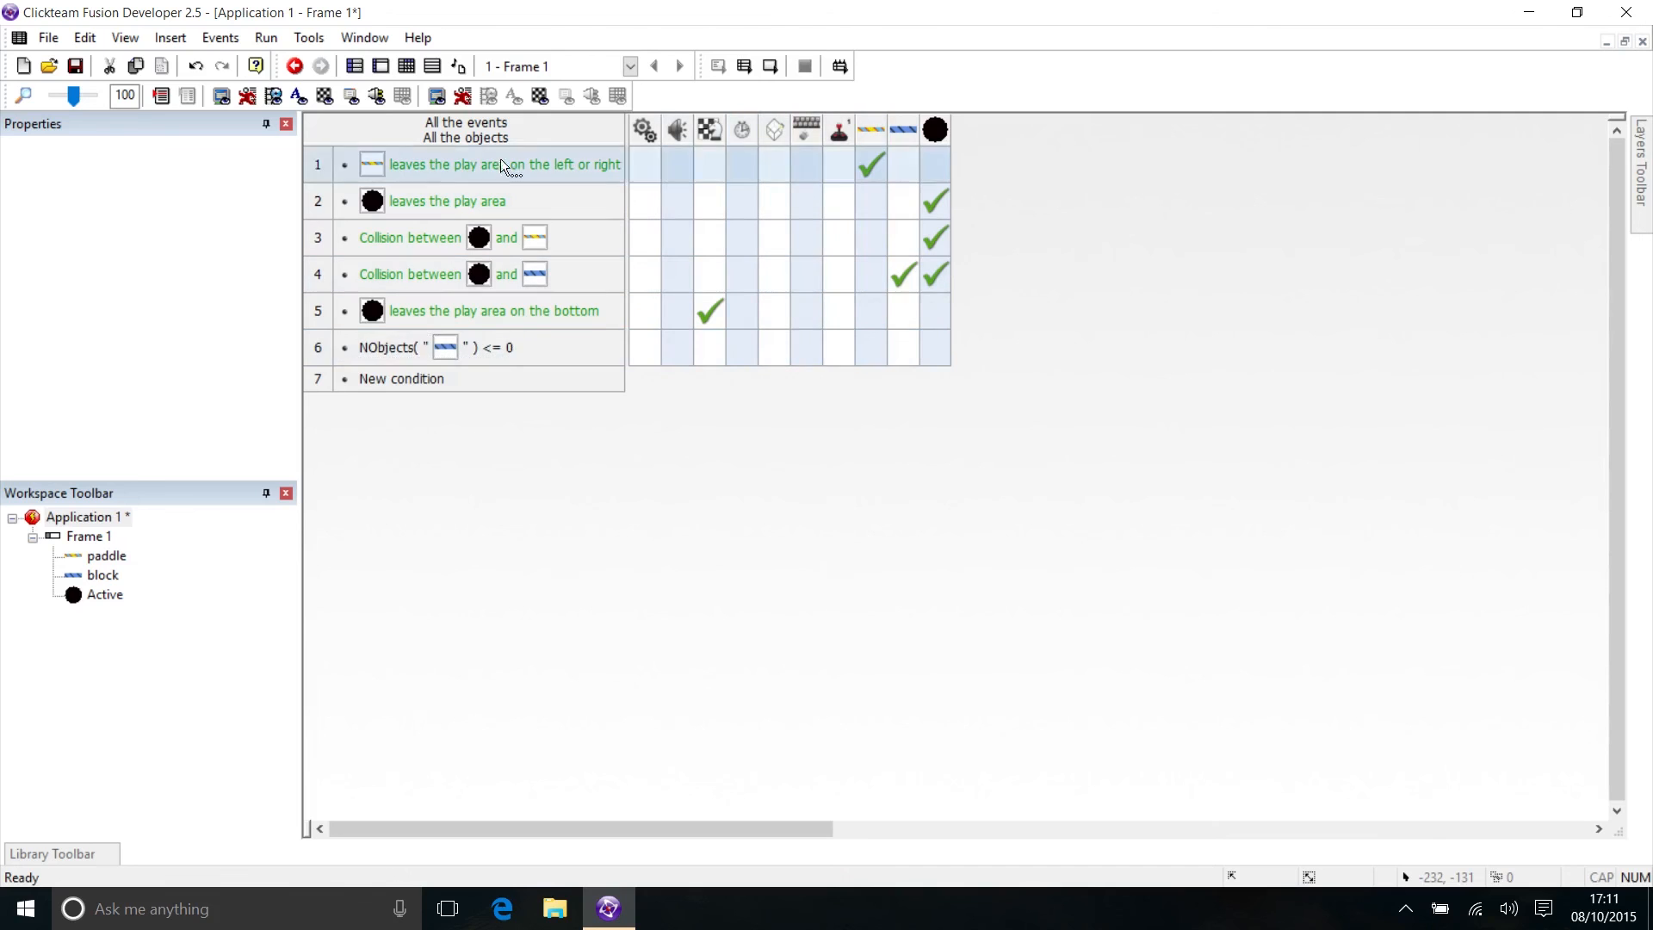
# In the frame editor, insert a String object just above the play area
pyautogui.click(383, 68)
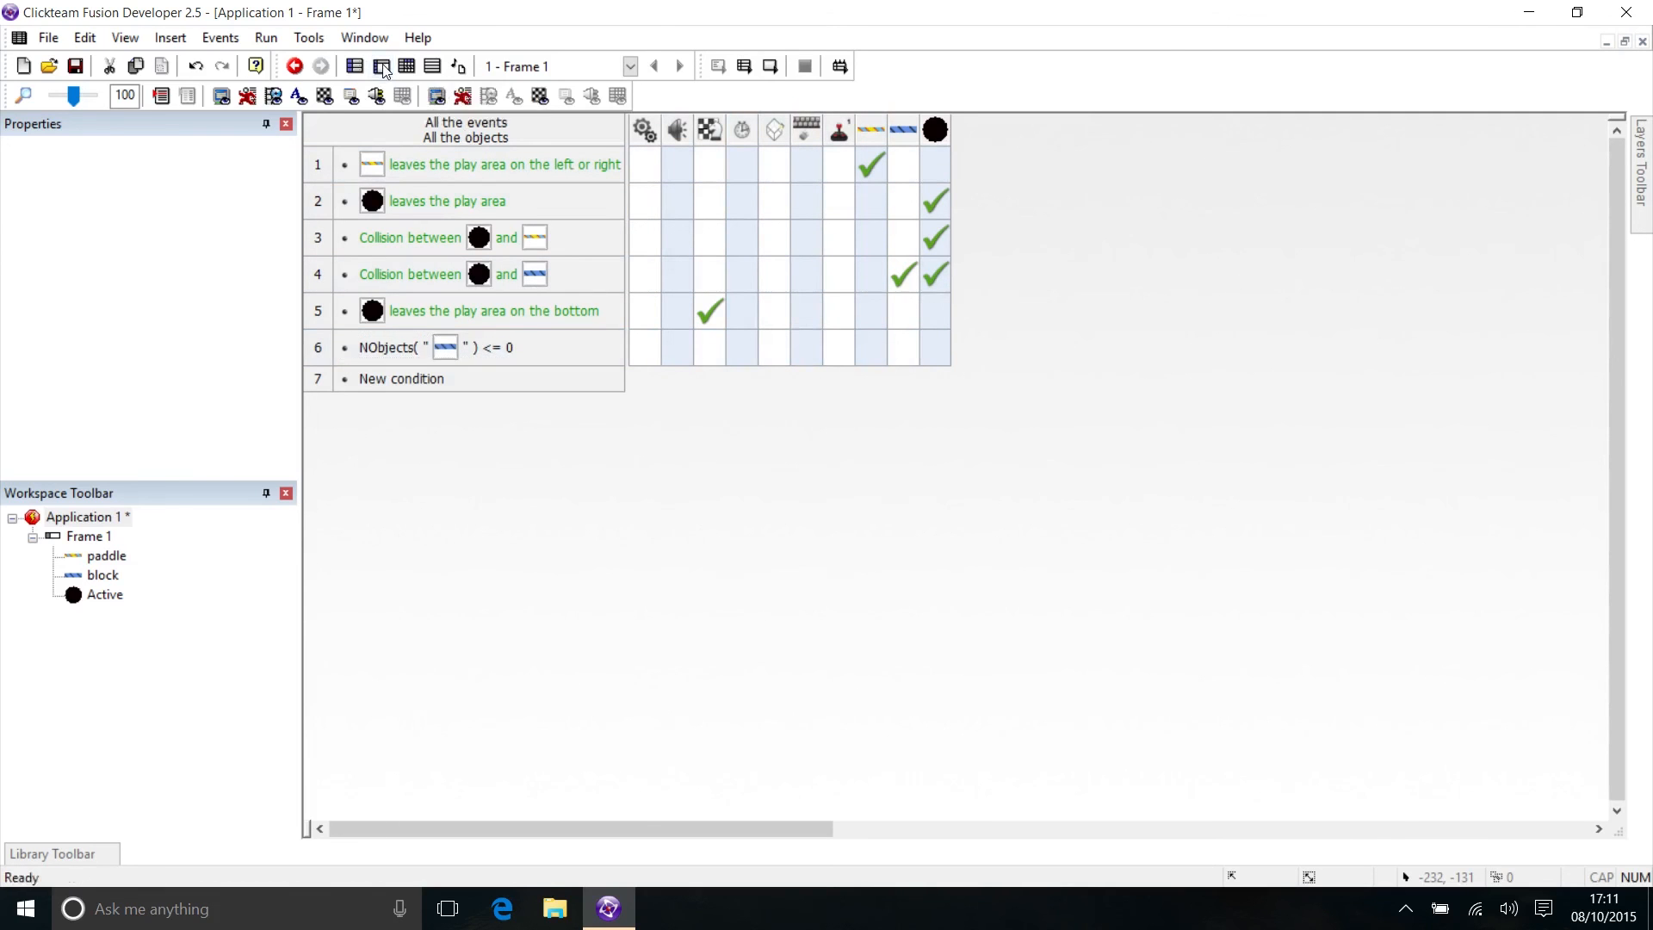
pyautogui.doubleClick(811, 142)
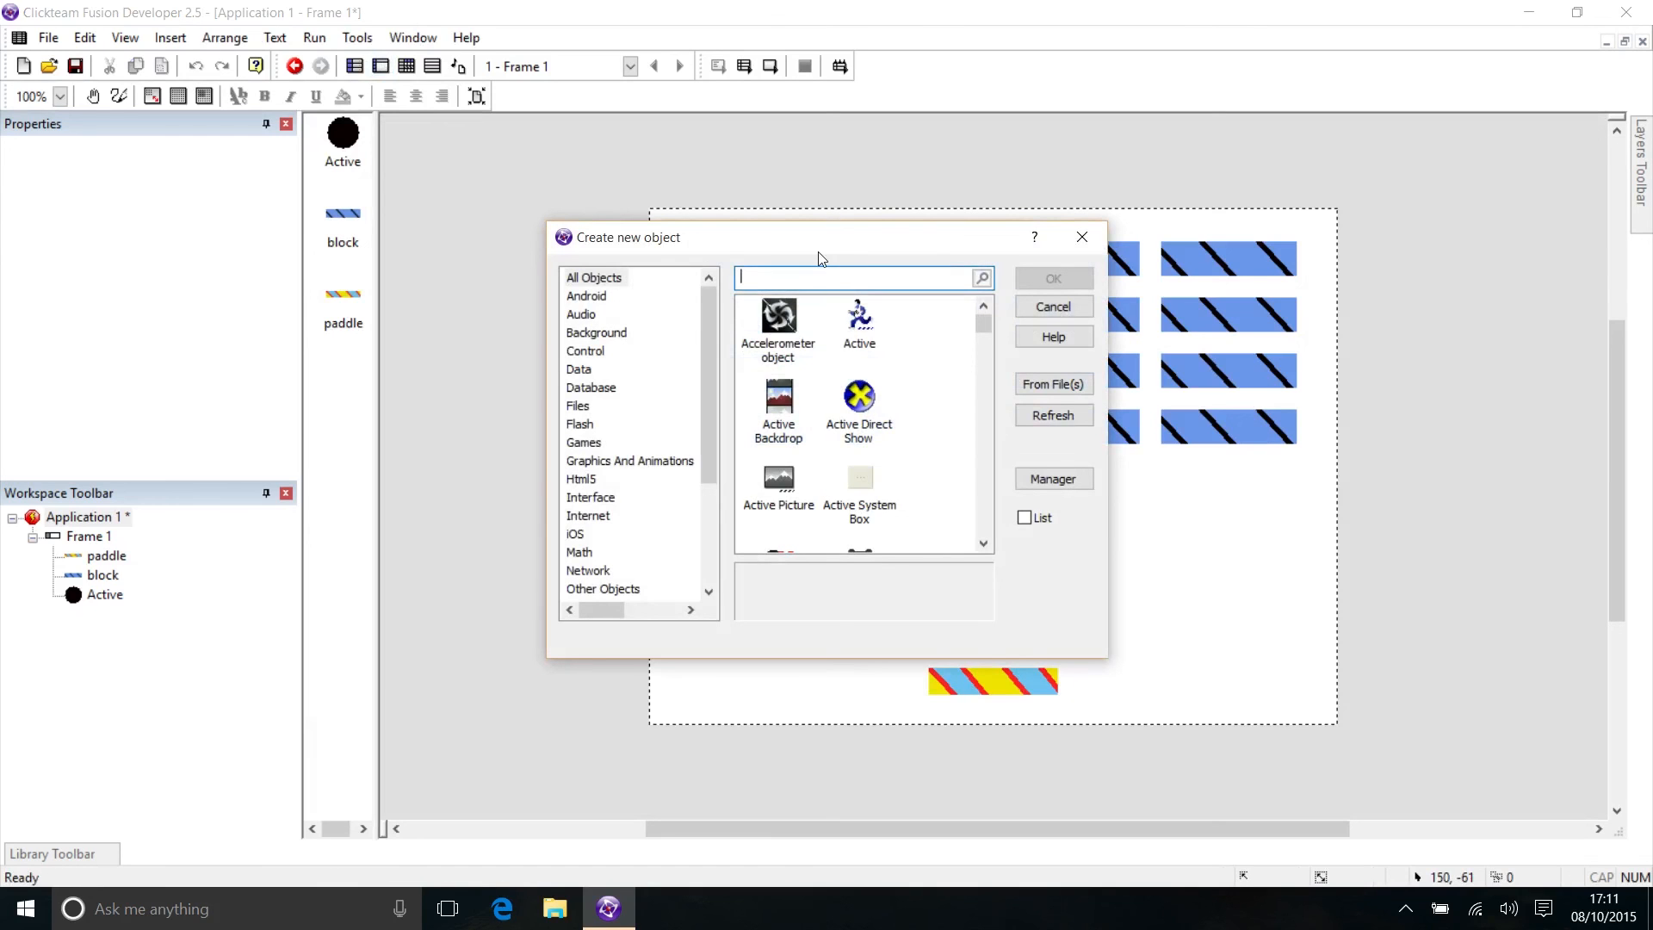
pyautogui.write('string')
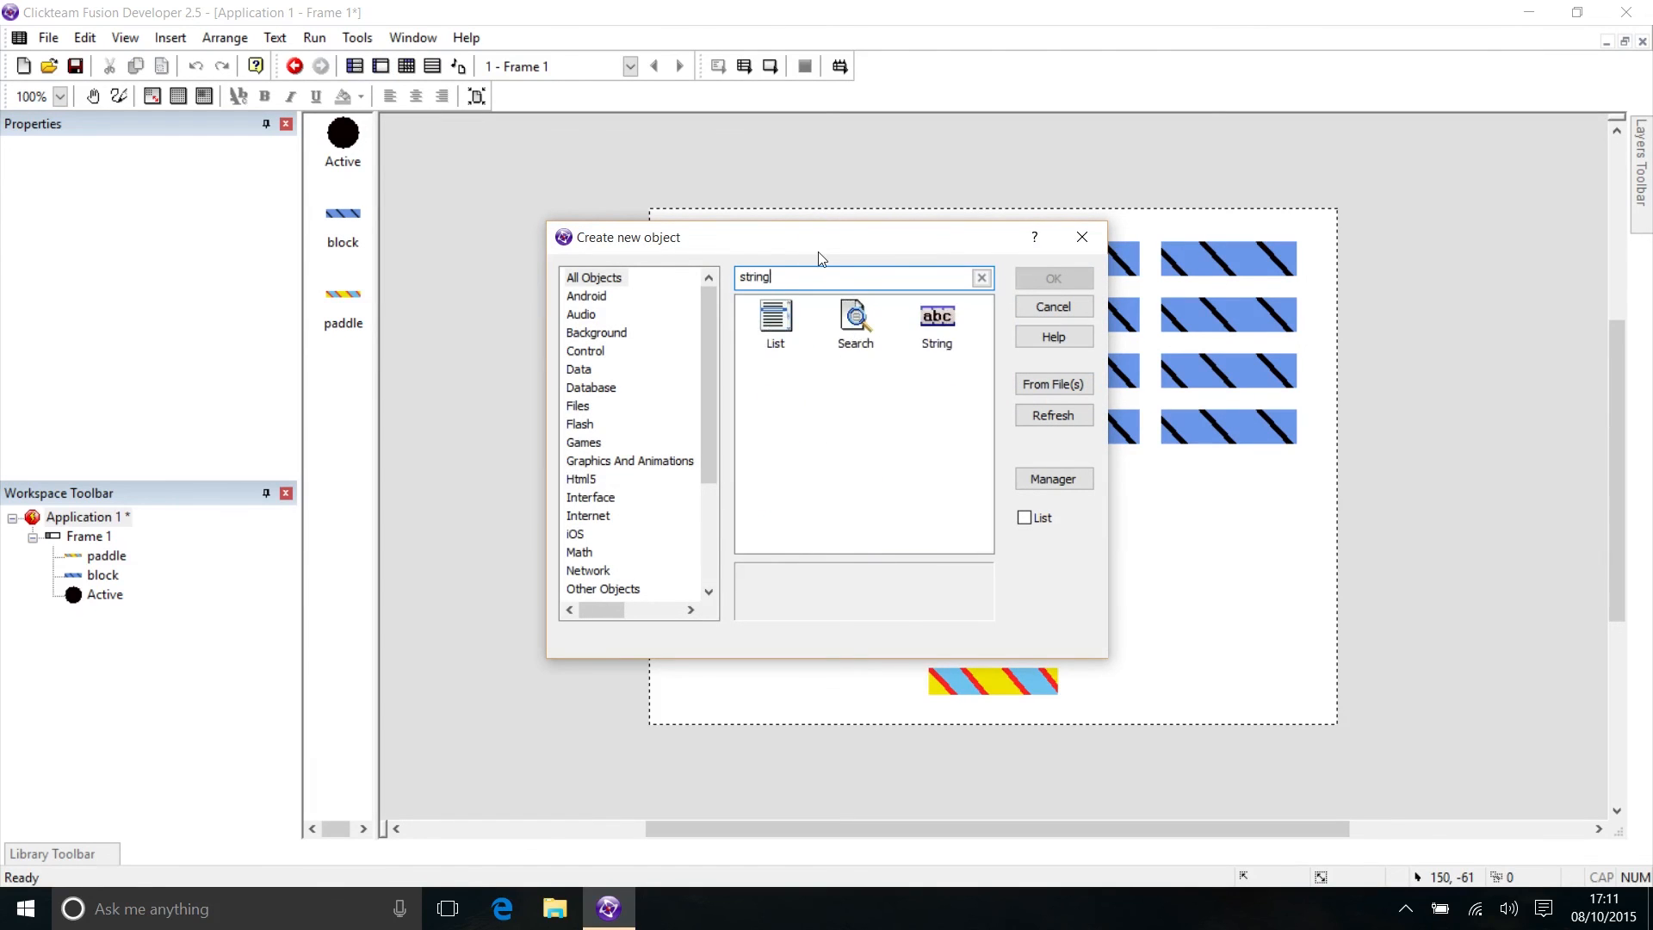
pyautogui.doubleClick(949, 321)
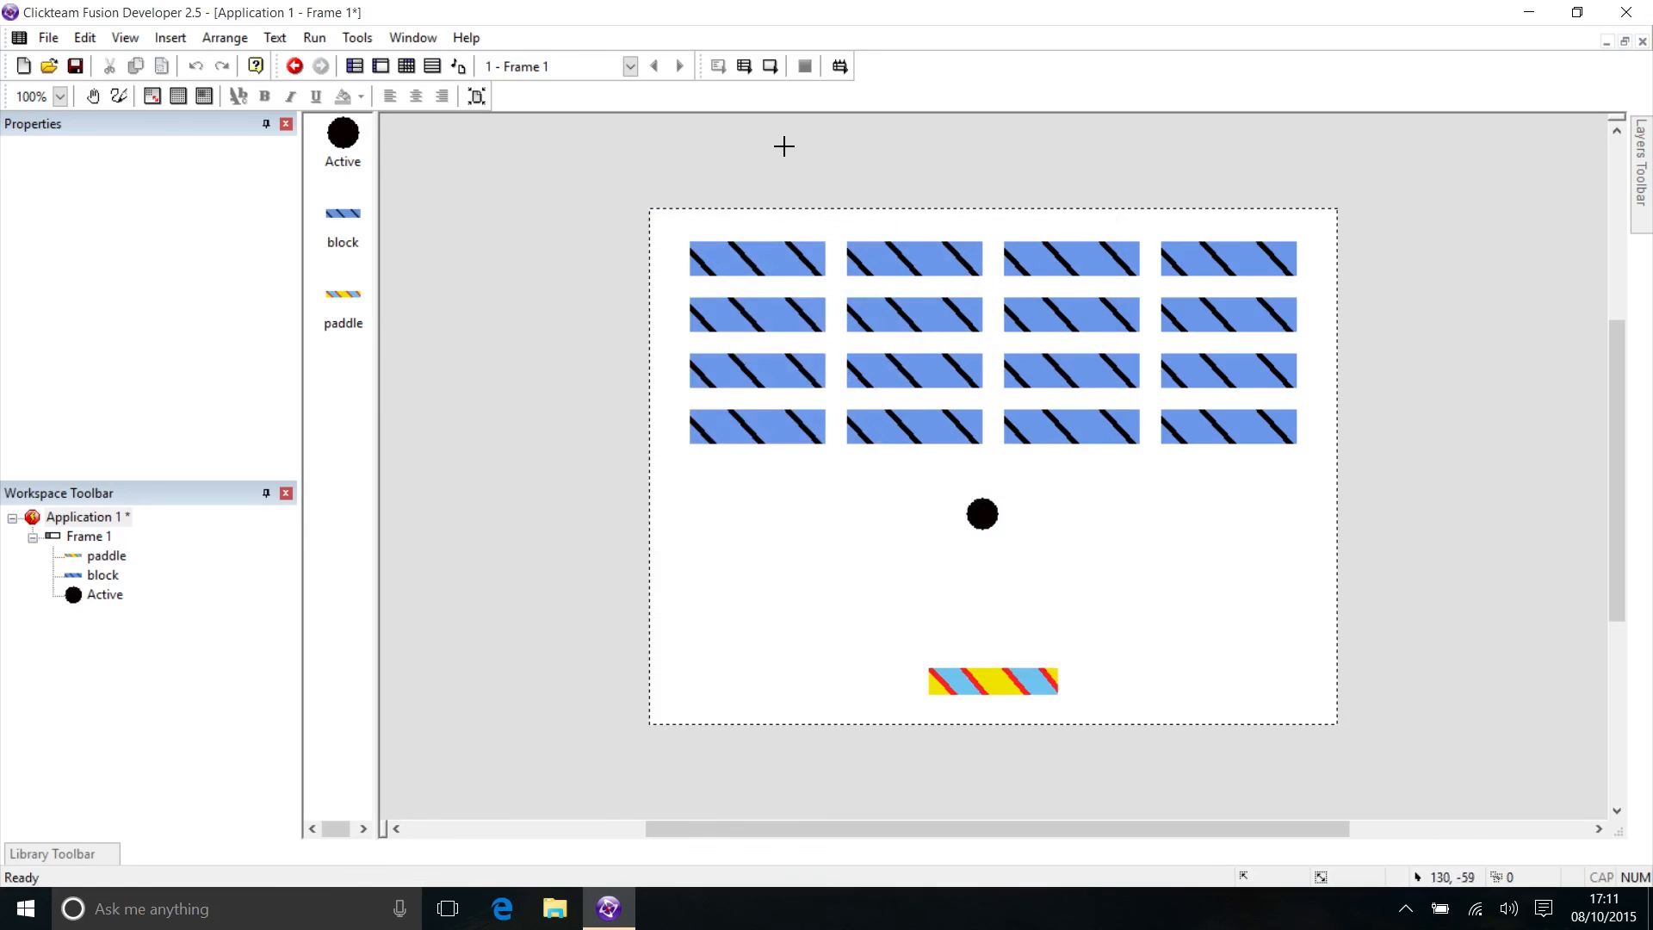
pyautogui.click(756, 153)
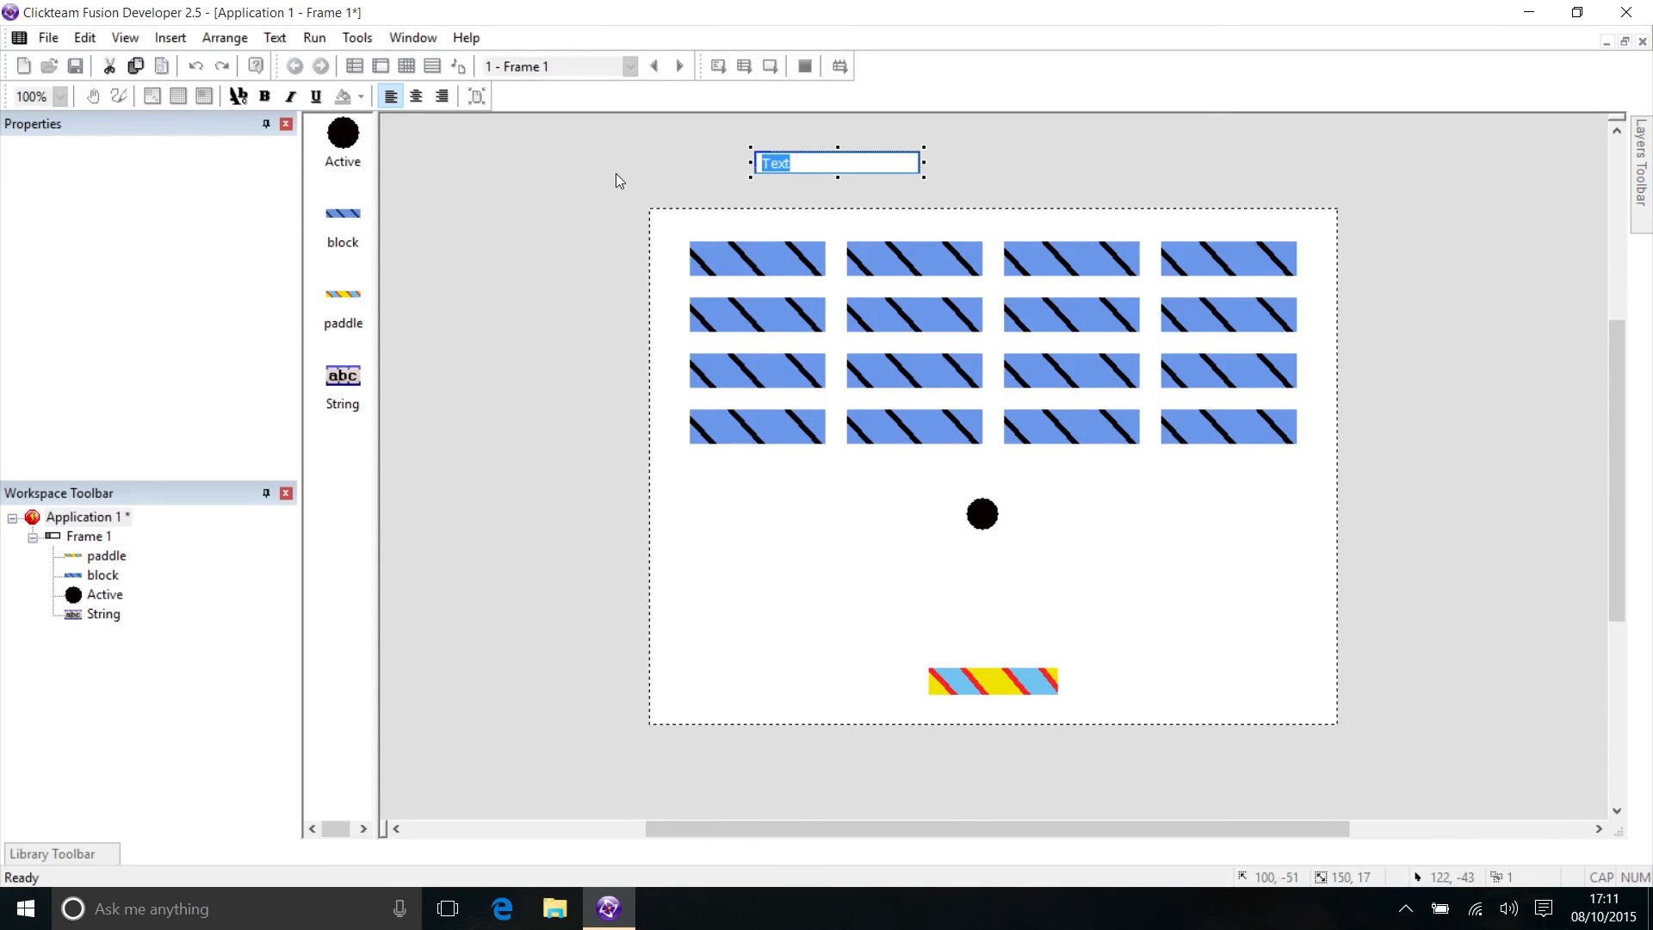
# Set the new string's text to "You Win!"
pyautogui.write('You win!')
pyautogui.press('Left')
pyautogui.press('Left')
pyautogui.press('Left')
pyautogui.press('BackSpace')
pyautogui.write('W')
pyautogui.click(706, 174)
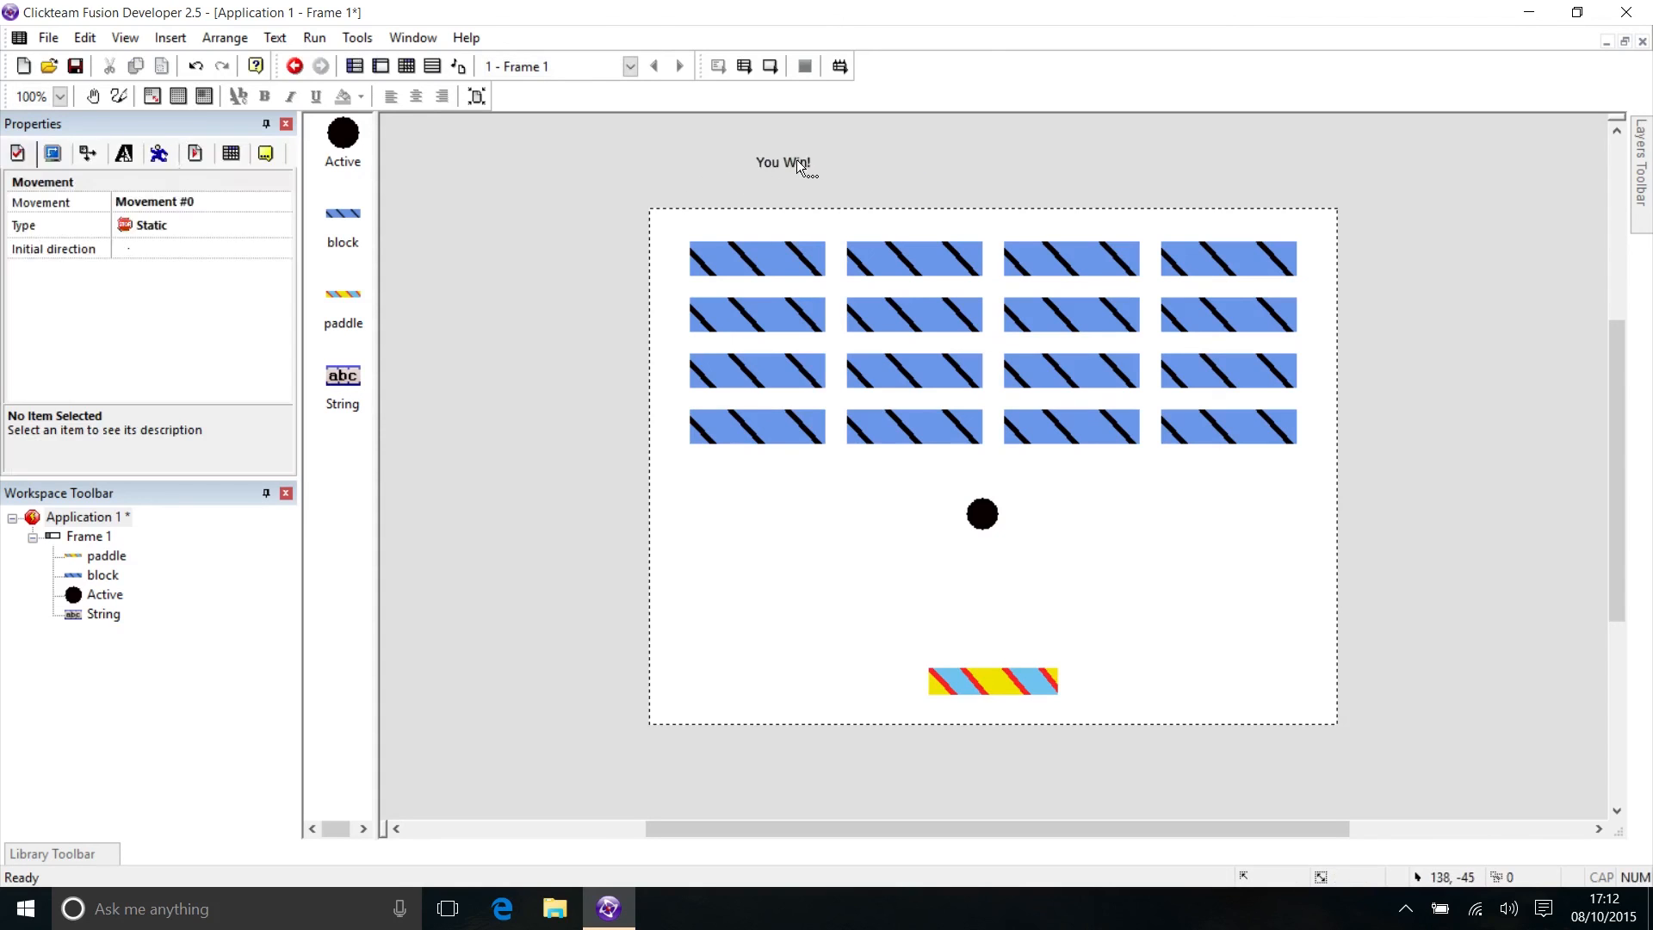
# Set the "You Win!" string's font to Tahoma Bold, size 48
pyautogui.doubleClick(797, 160)
pyautogui.click(758, 185)
pyautogui.click(777, 159)
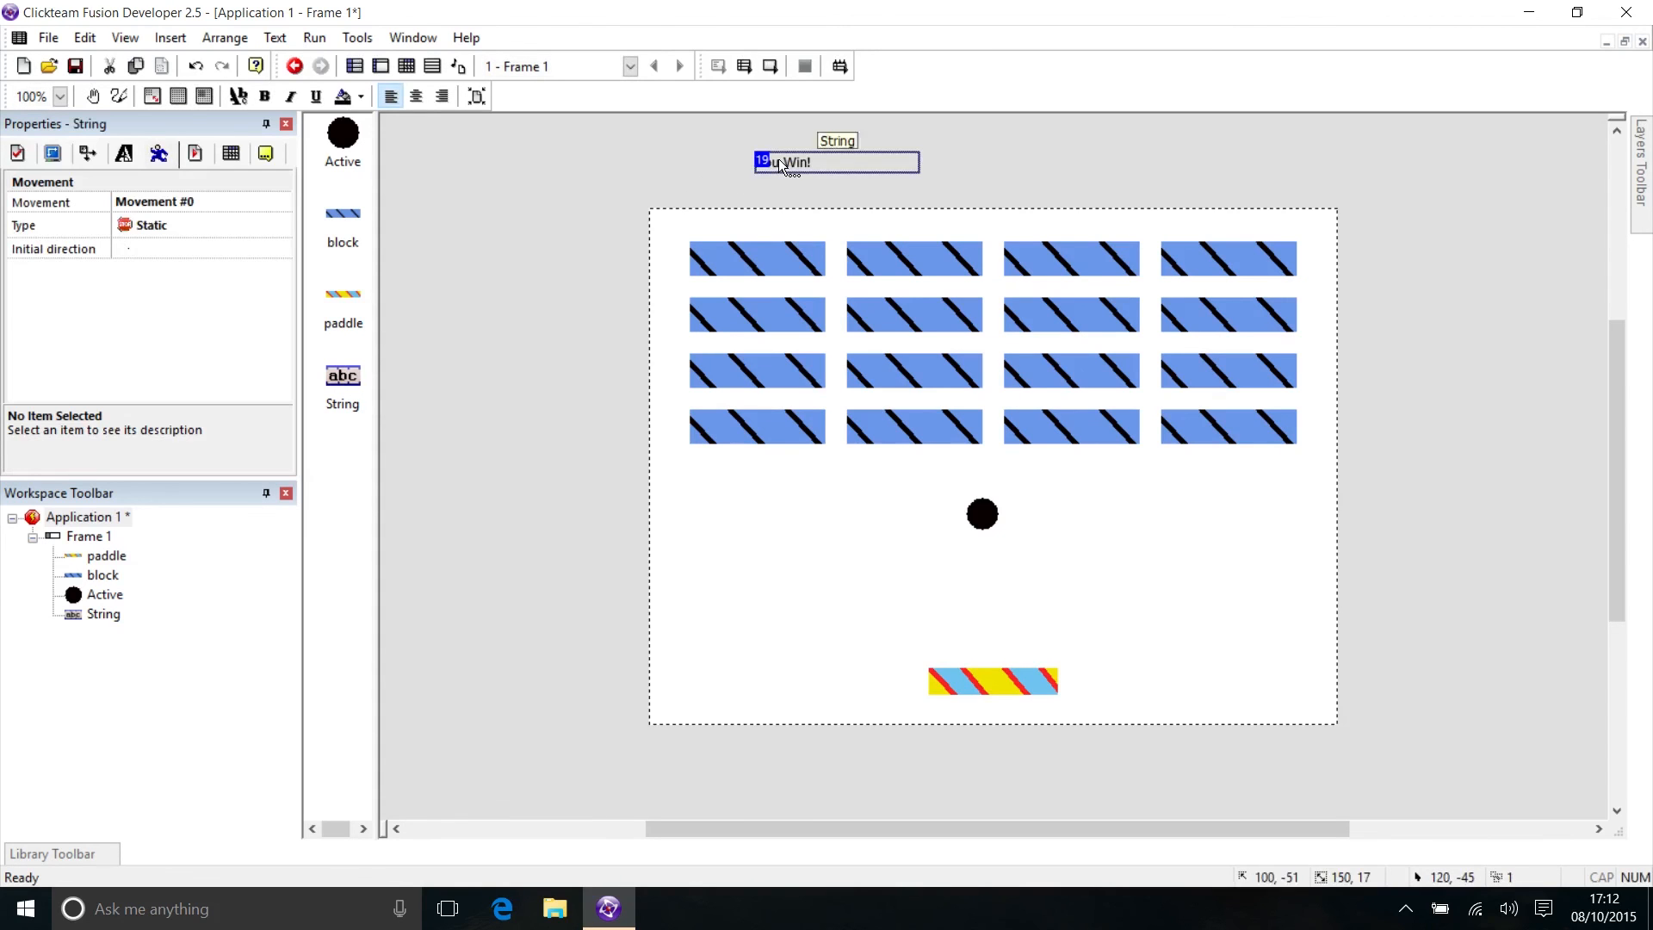
pyautogui.click(20, 152)
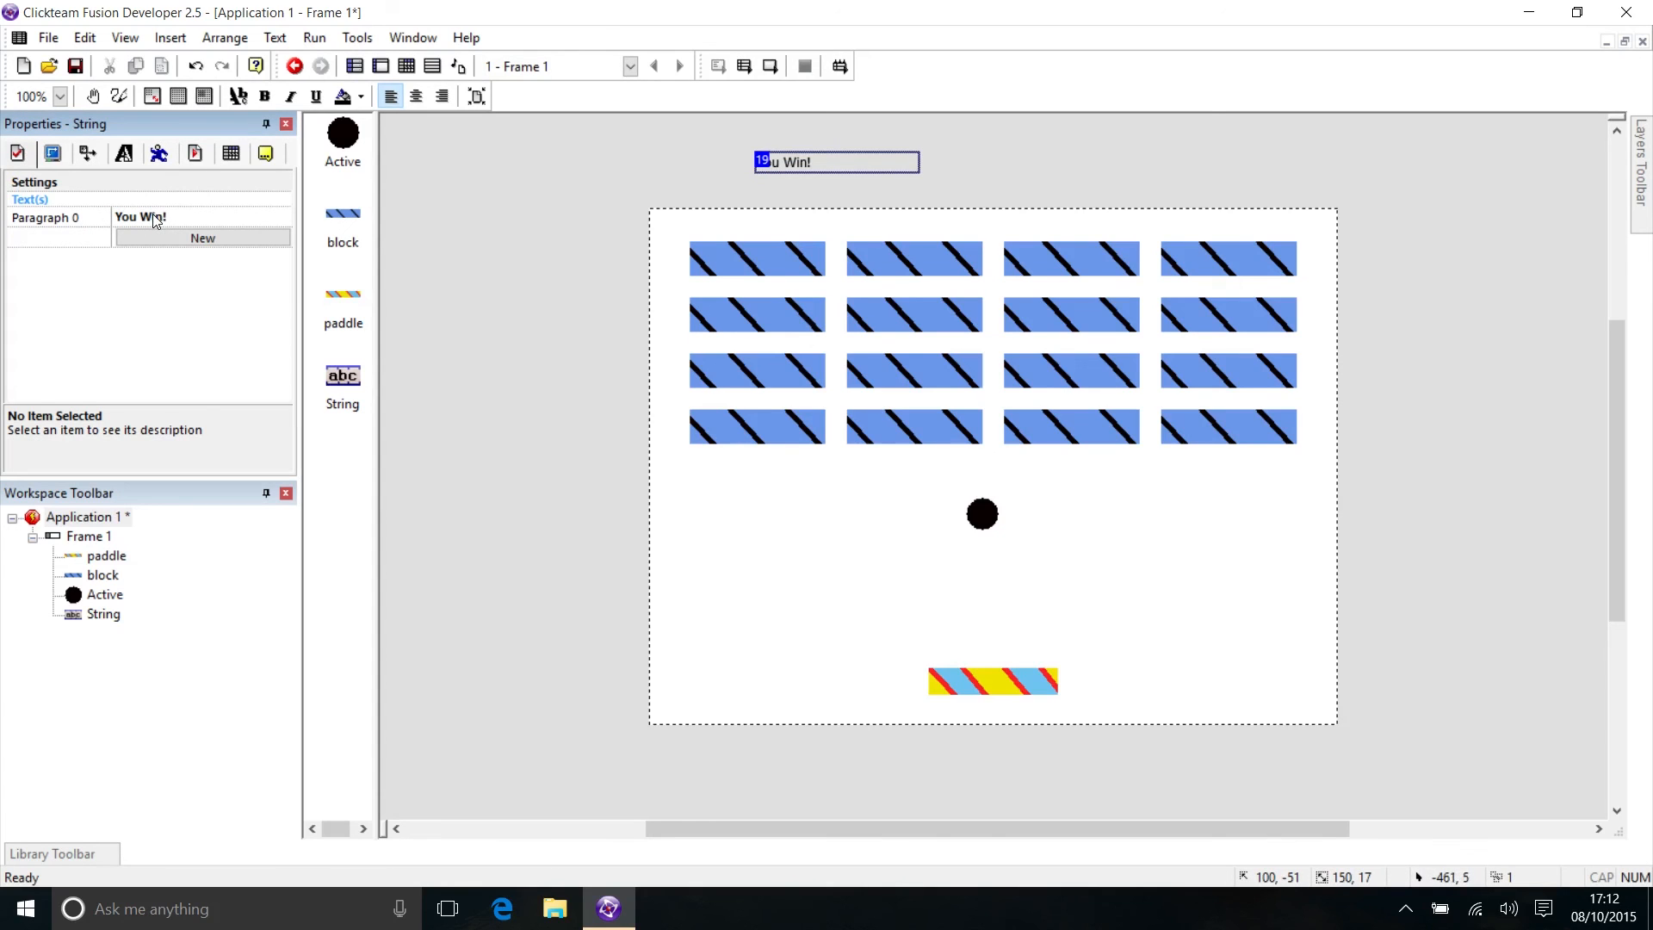
pyautogui.click(125, 155)
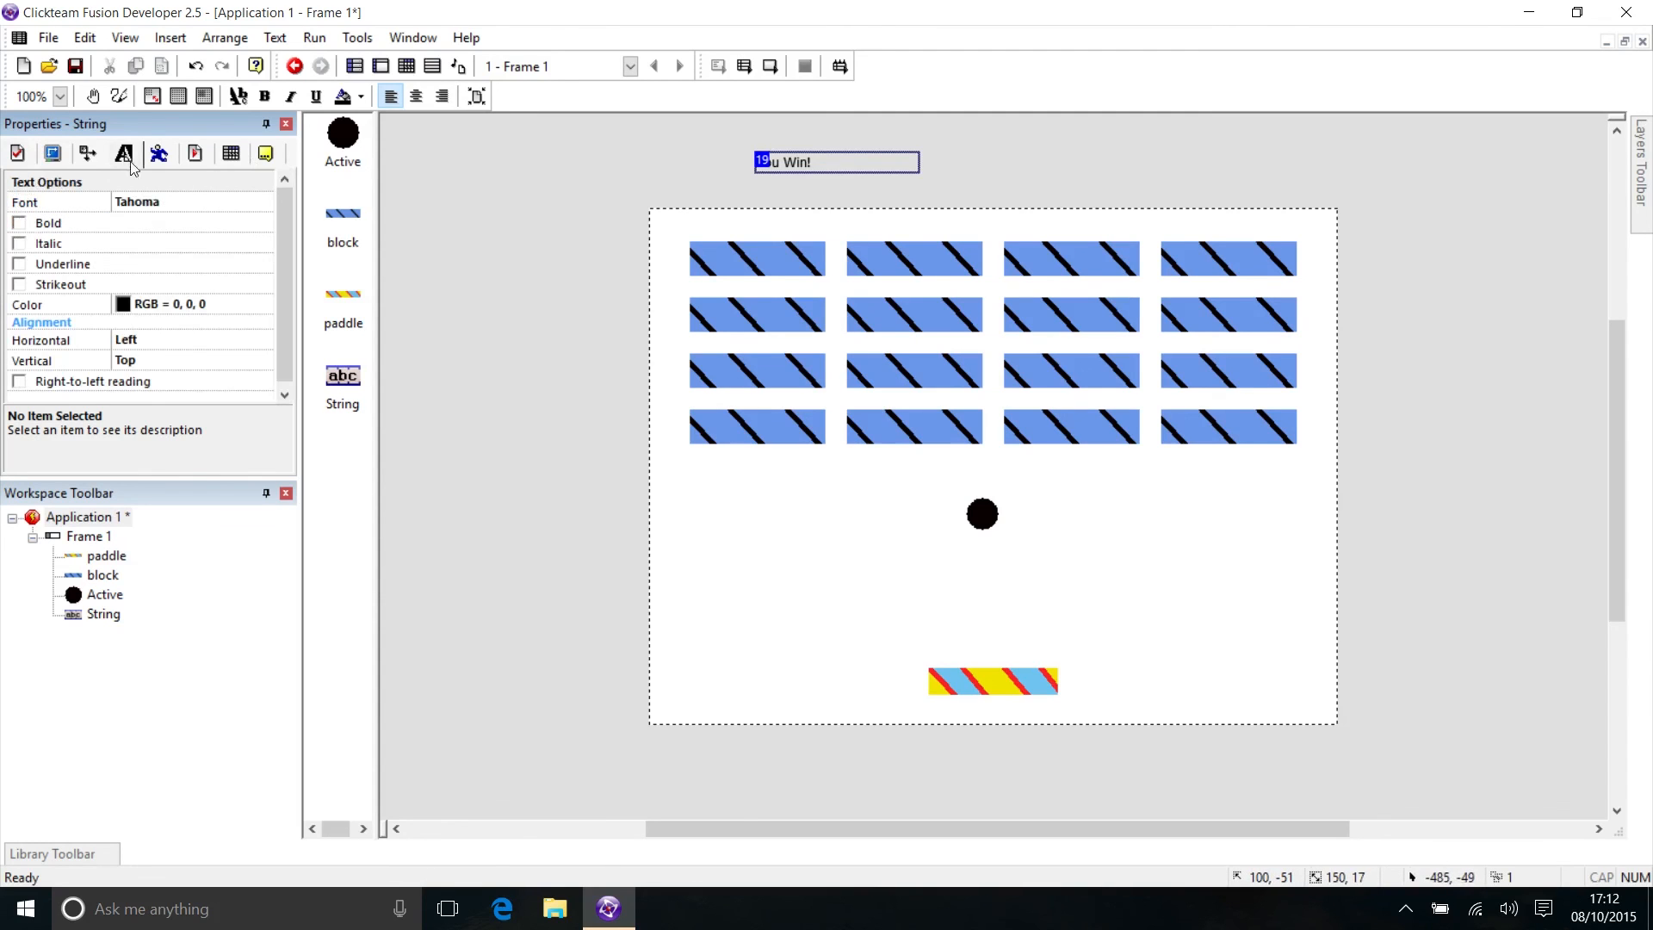
pyautogui.click(146, 203)
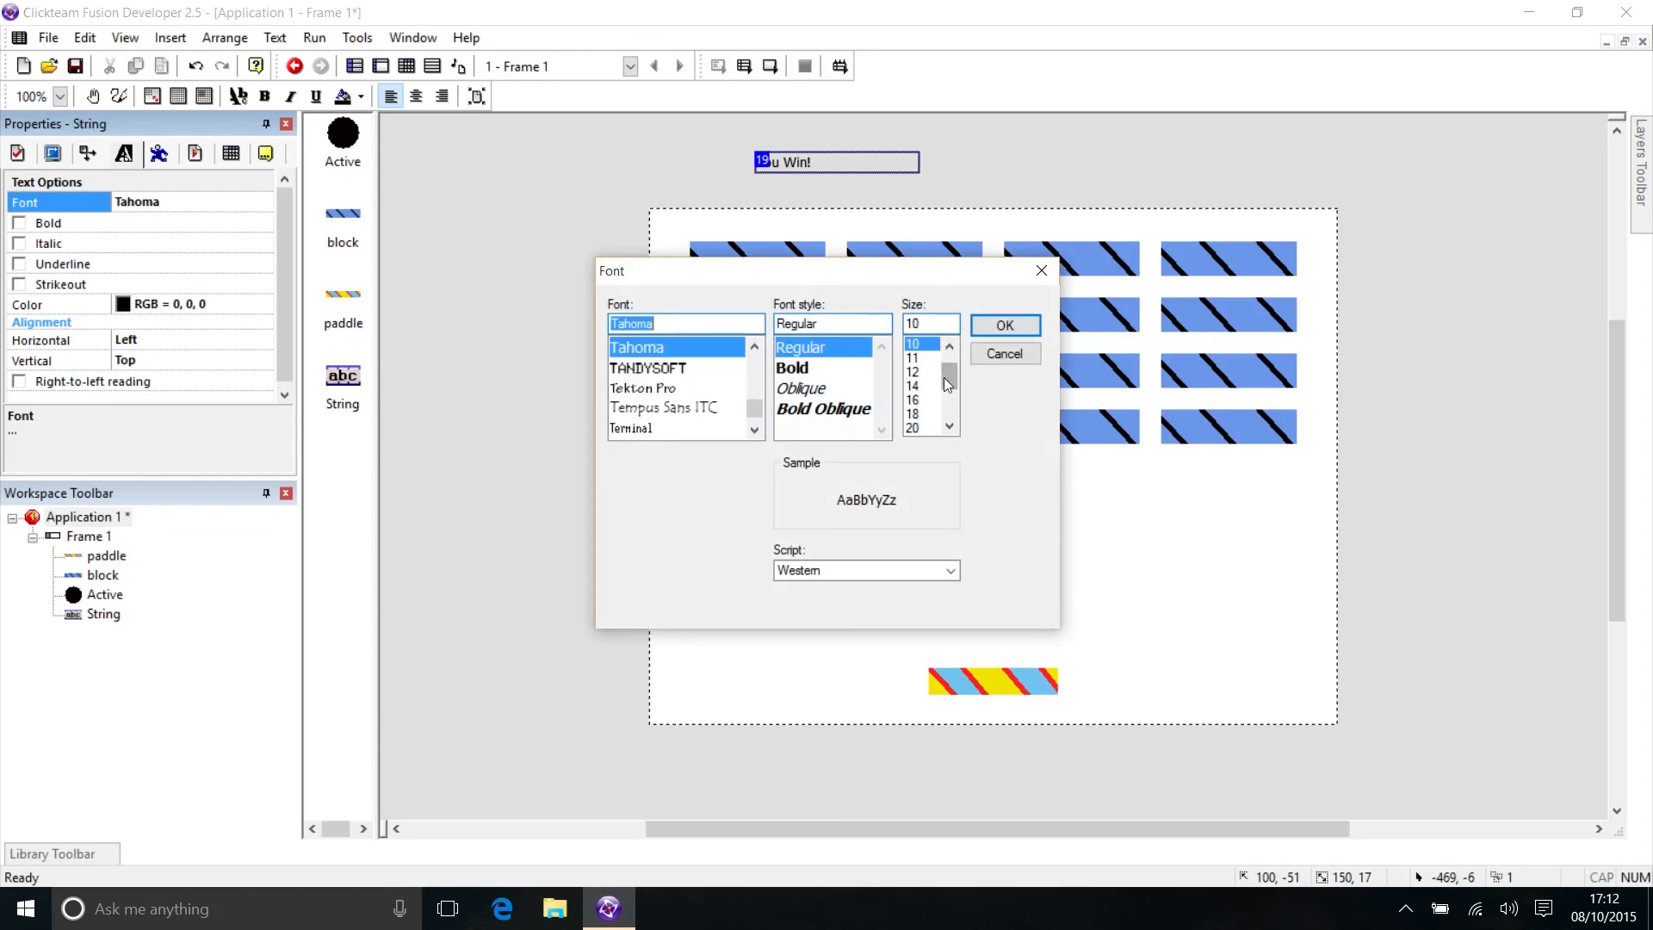
pyautogui.moveTo(947, 379); pyautogui.dragTo(947, 406)
pyautogui.click(914, 415)
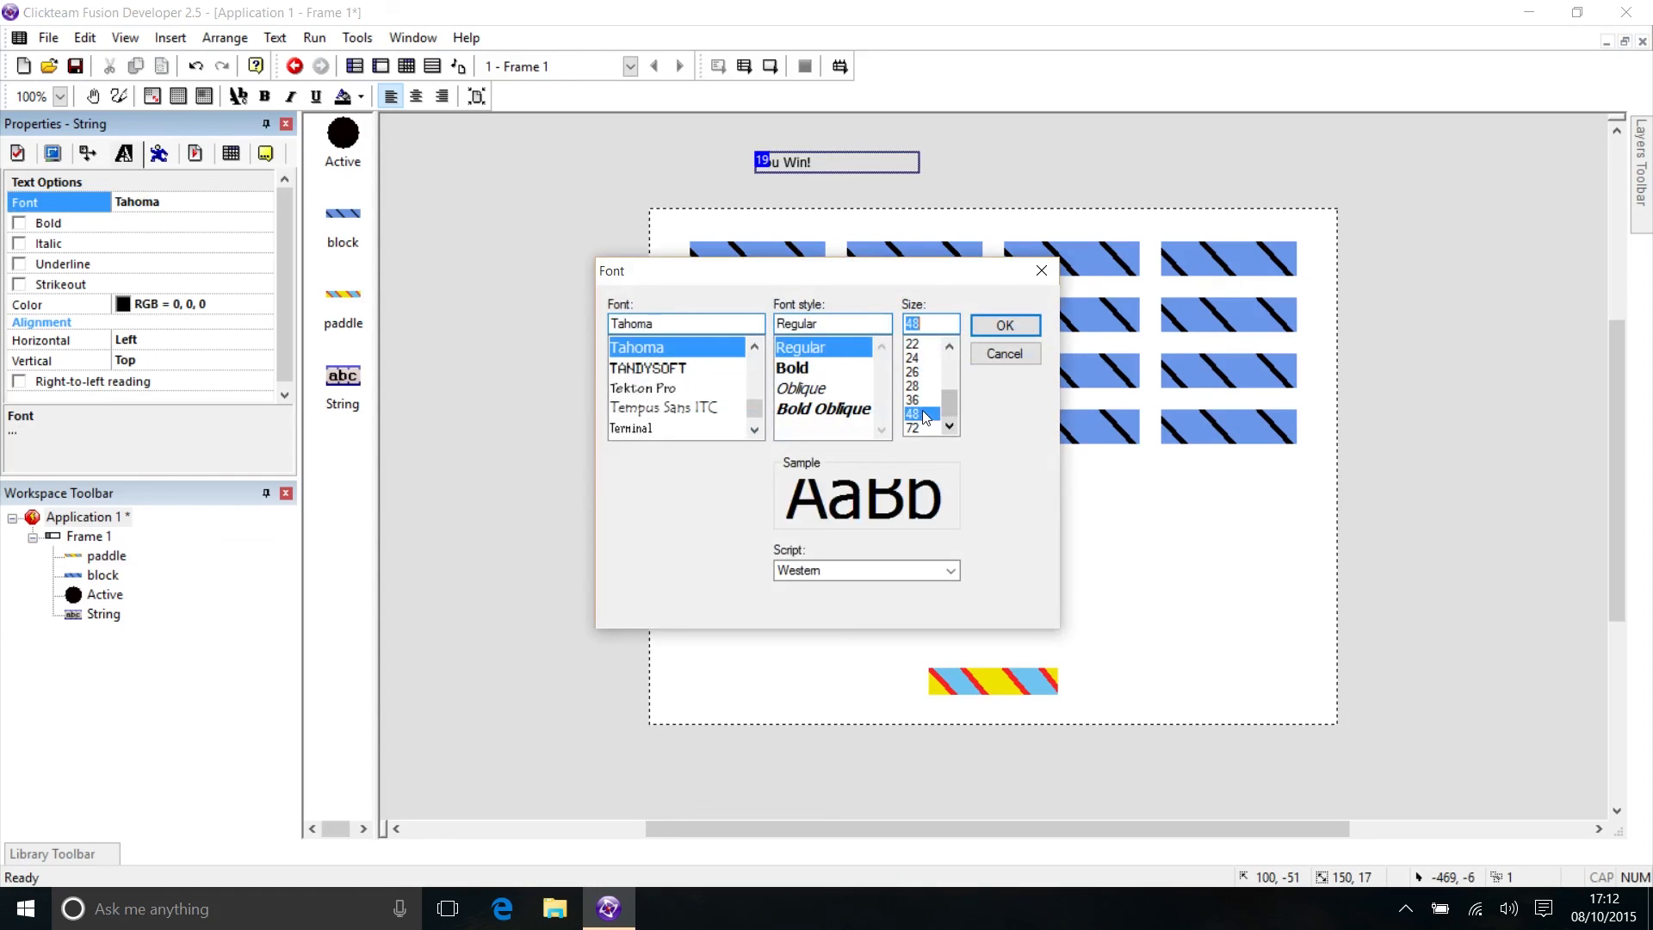
pyautogui.click(814, 369)
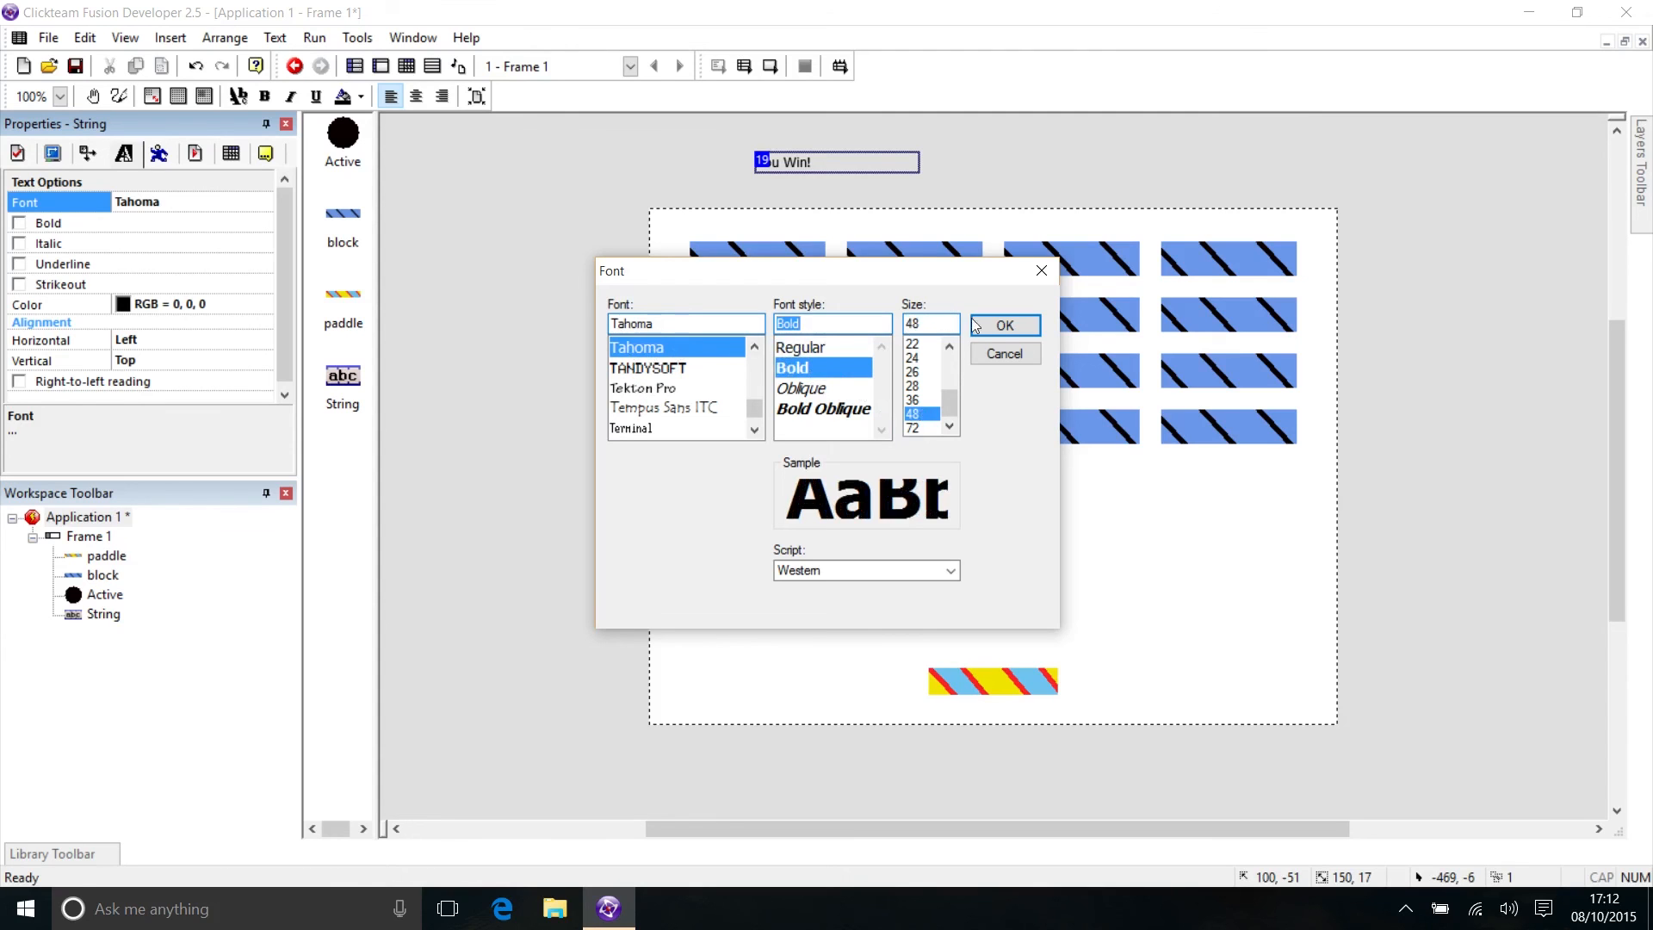
pyautogui.click(1023, 324)
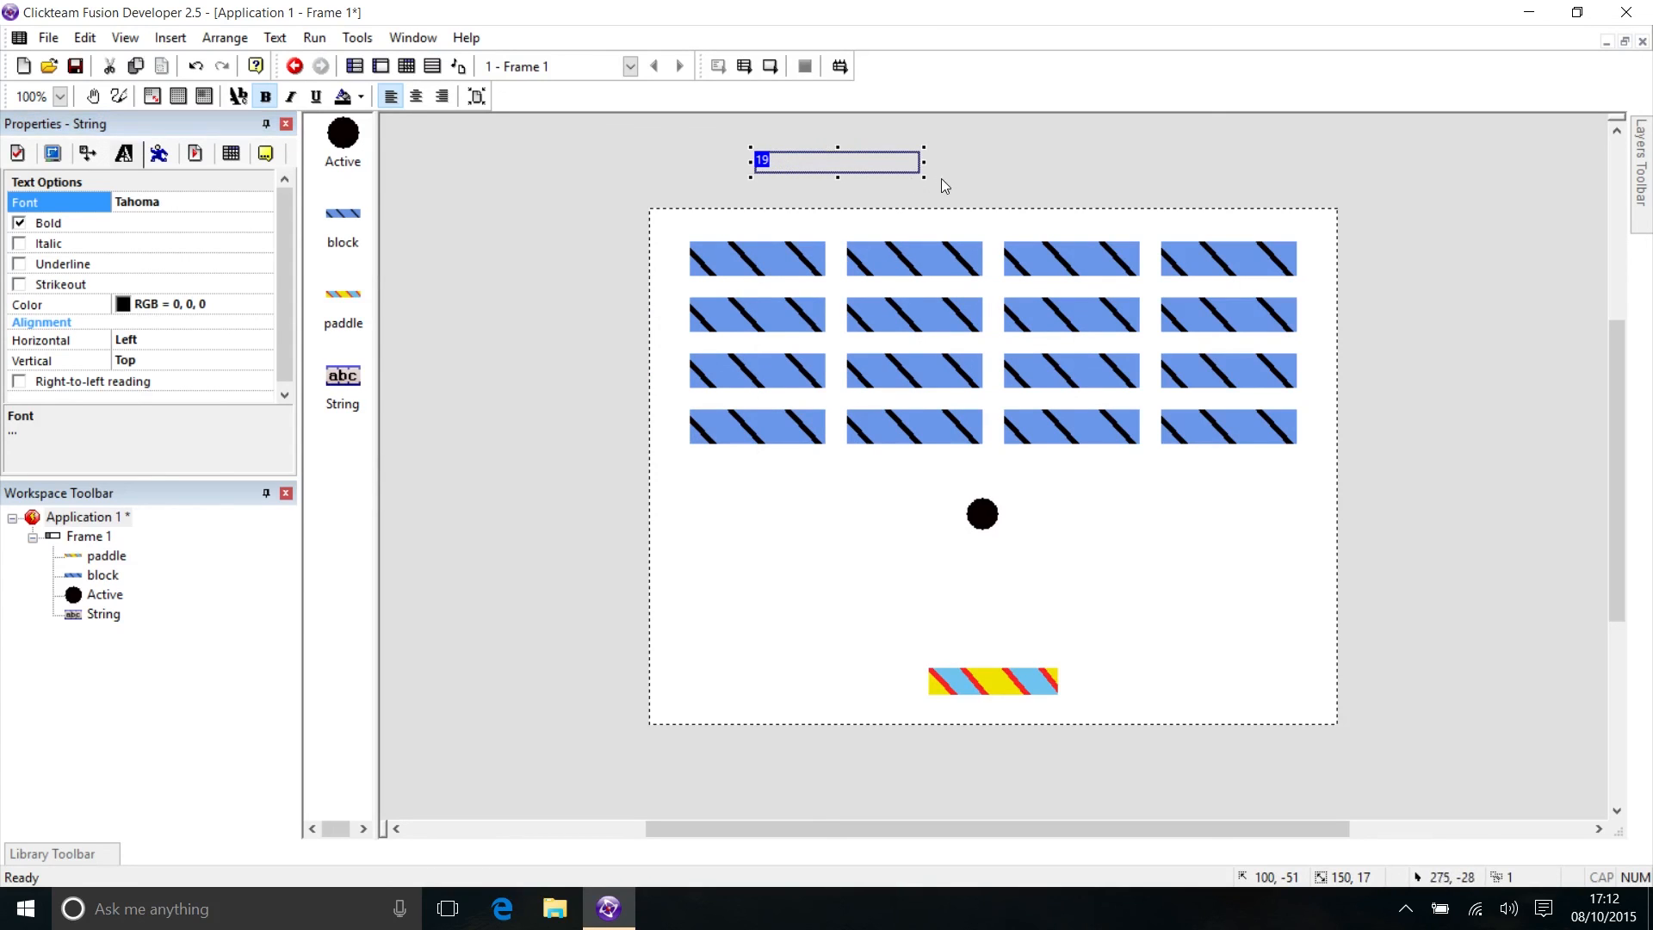
# Resize the string's box to about 301 by 76 to fit its text and place it outside the frame at about 56, -89
pyautogui.moveTo(924, 179); pyautogui.dragTo(1288, 232)
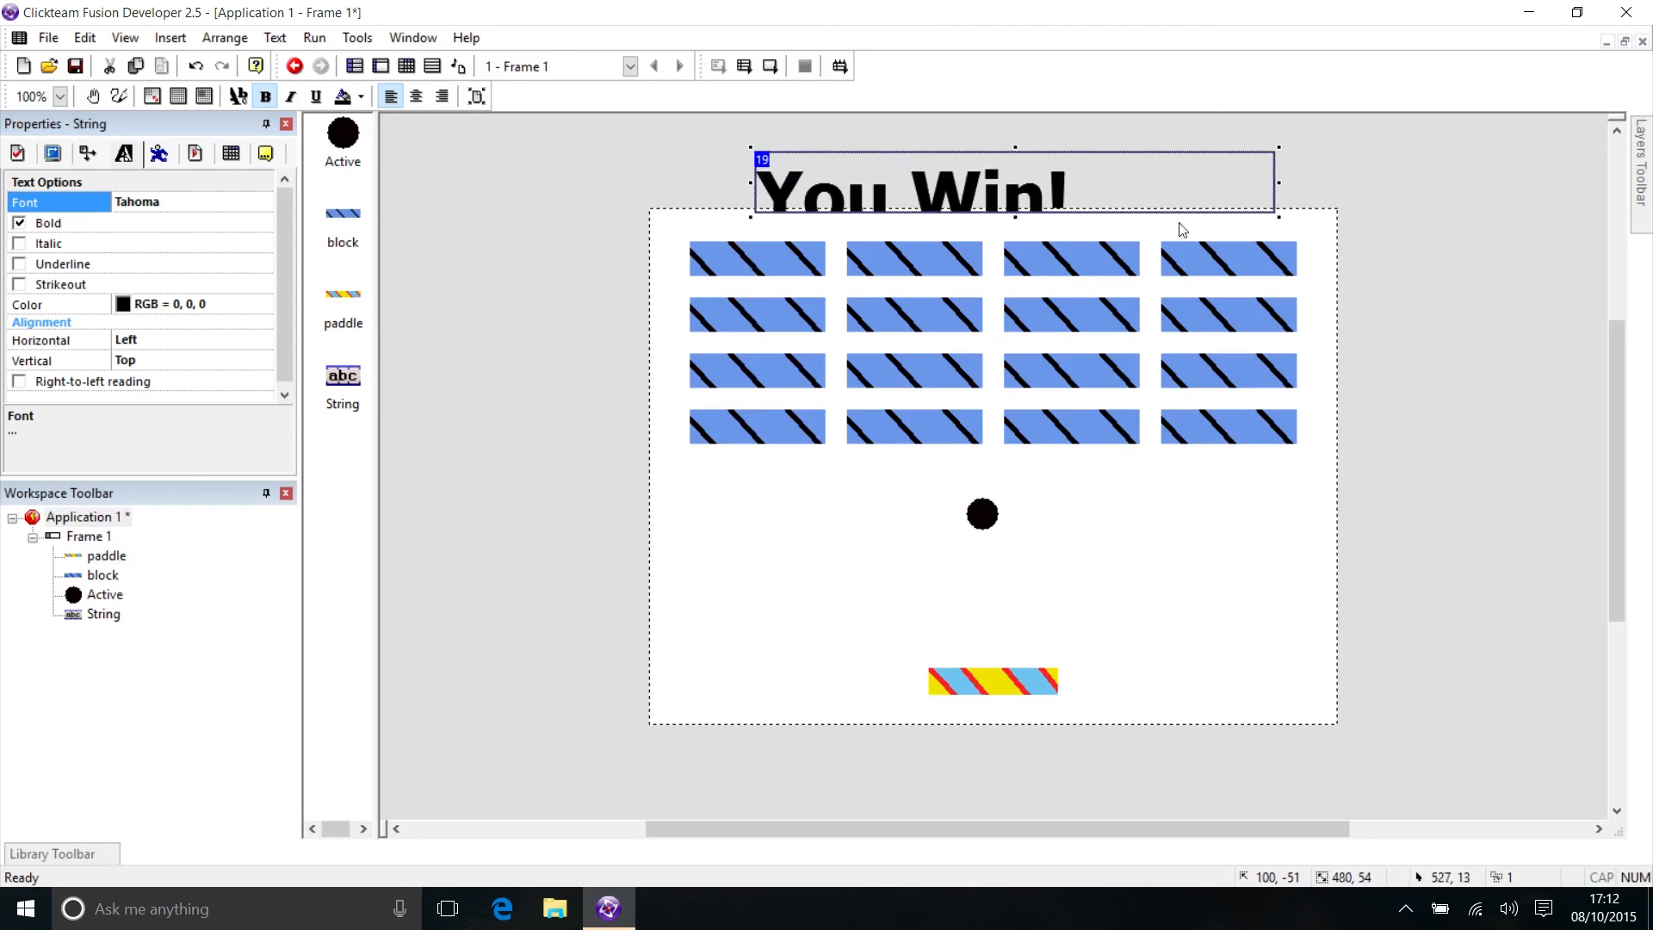
pyautogui.moveTo(1014, 215); pyautogui.dragTo(1015, 239)
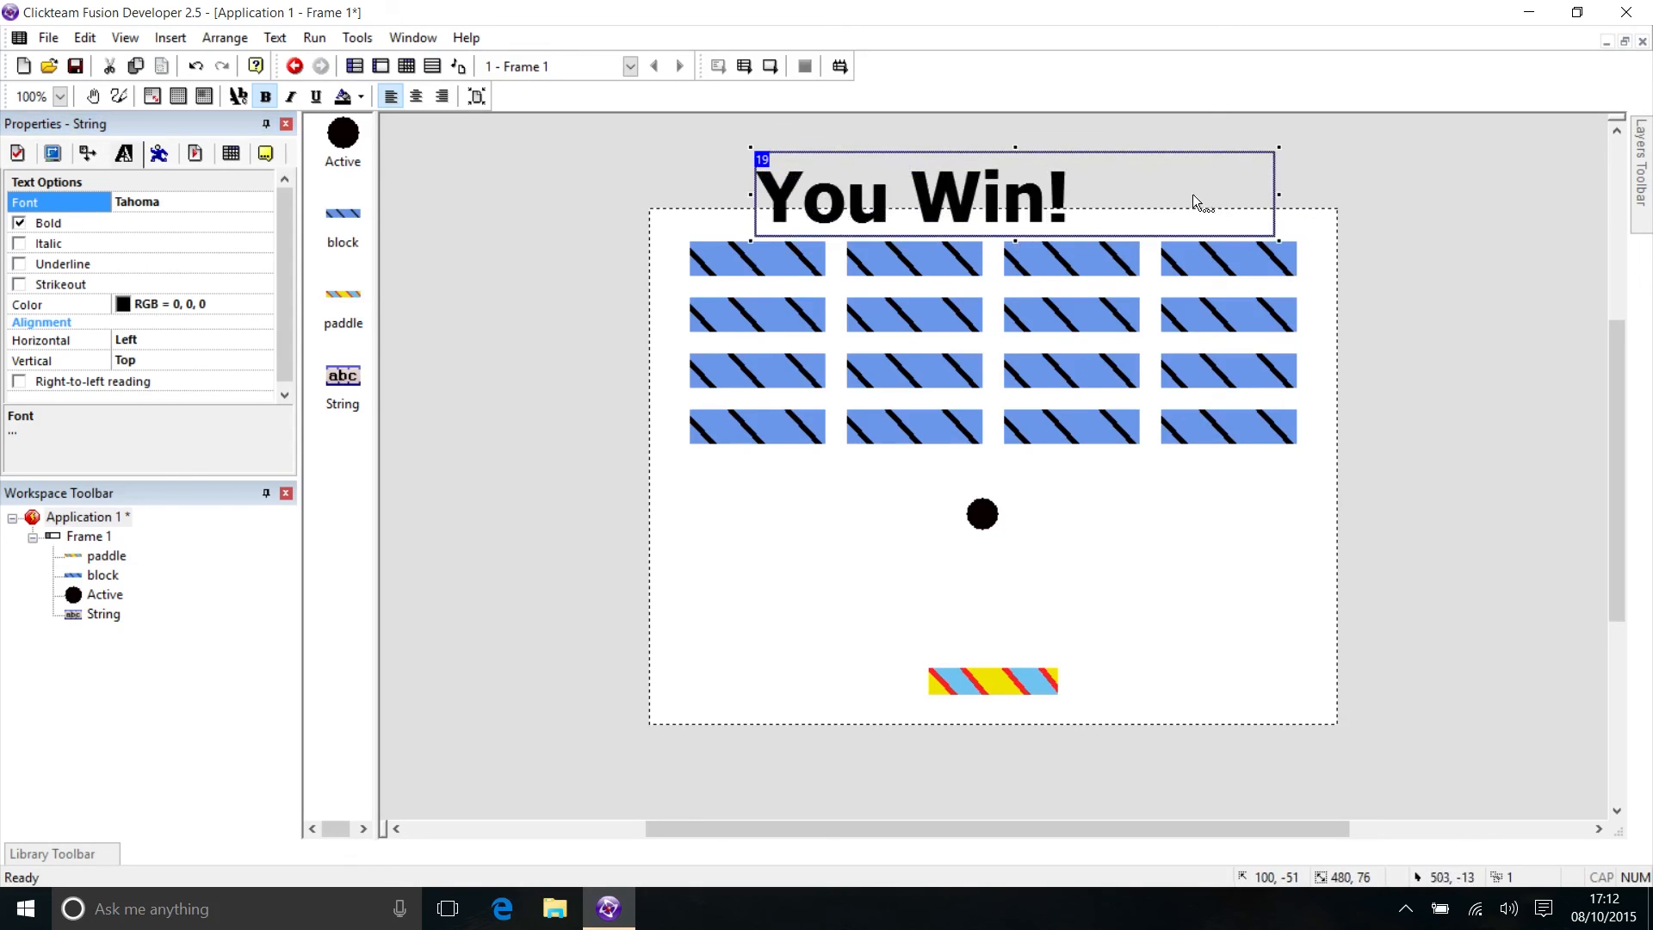
pyautogui.moveTo(1282, 196); pyautogui.dragTo(1085, 196)
pyautogui.moveTo(969, 201); pyautogui.dragTo(941, 164)
pyautogui.click(1129, 172)
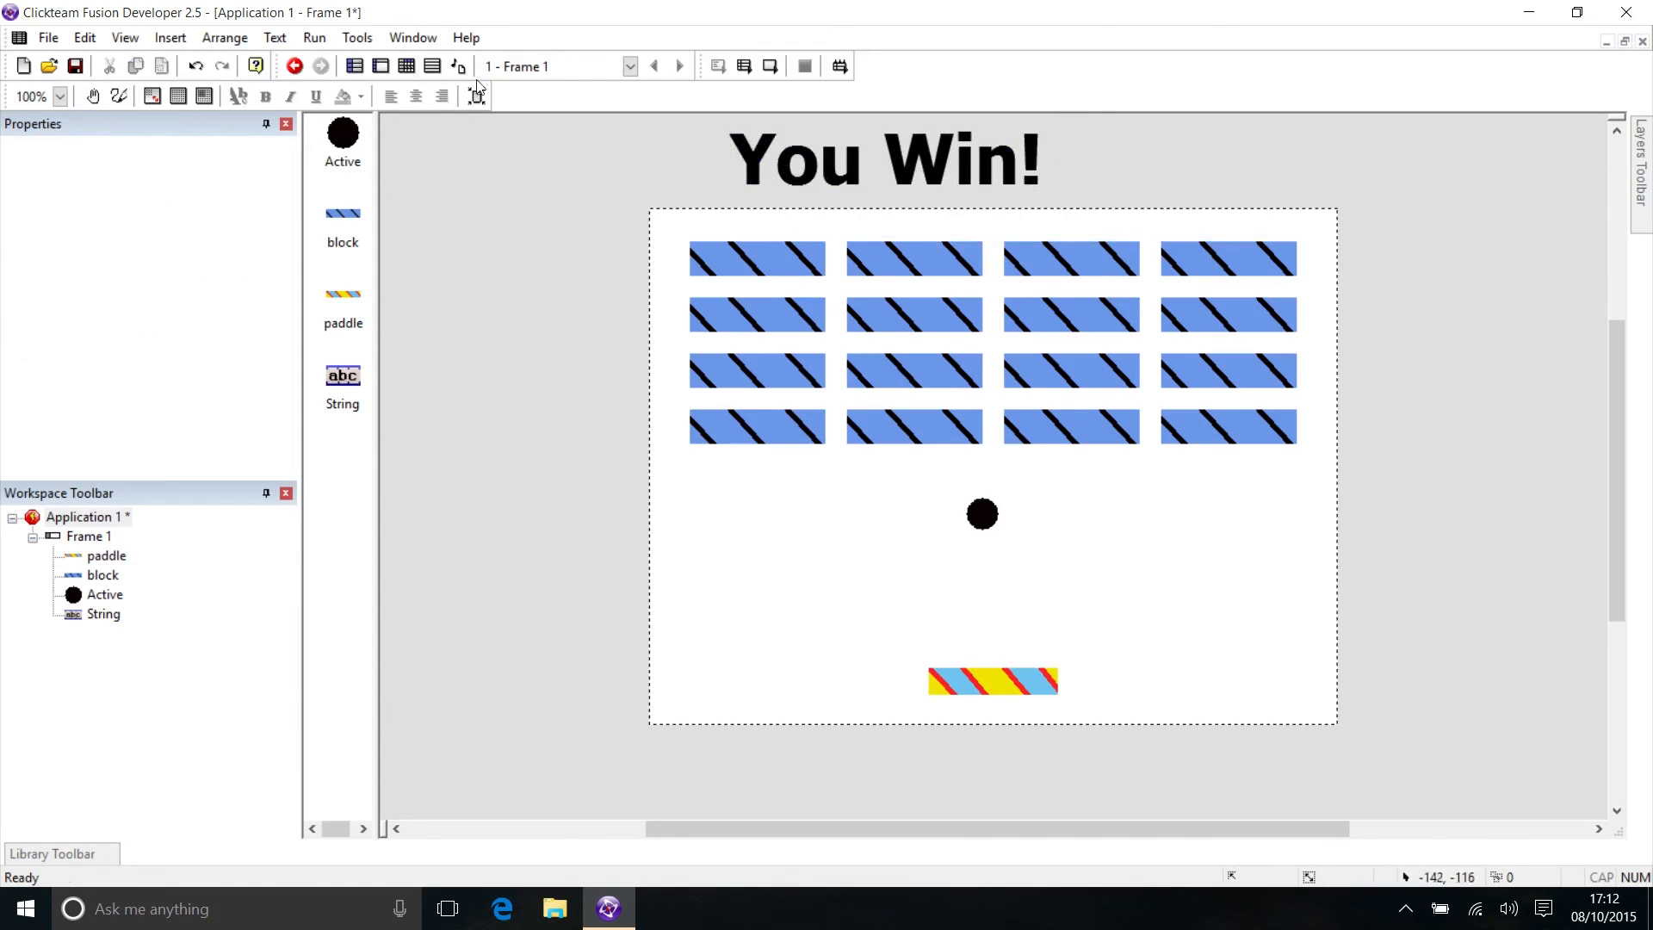
pyautogui.moveTo(753, 168); pyautogui.dragTo(732, 165)
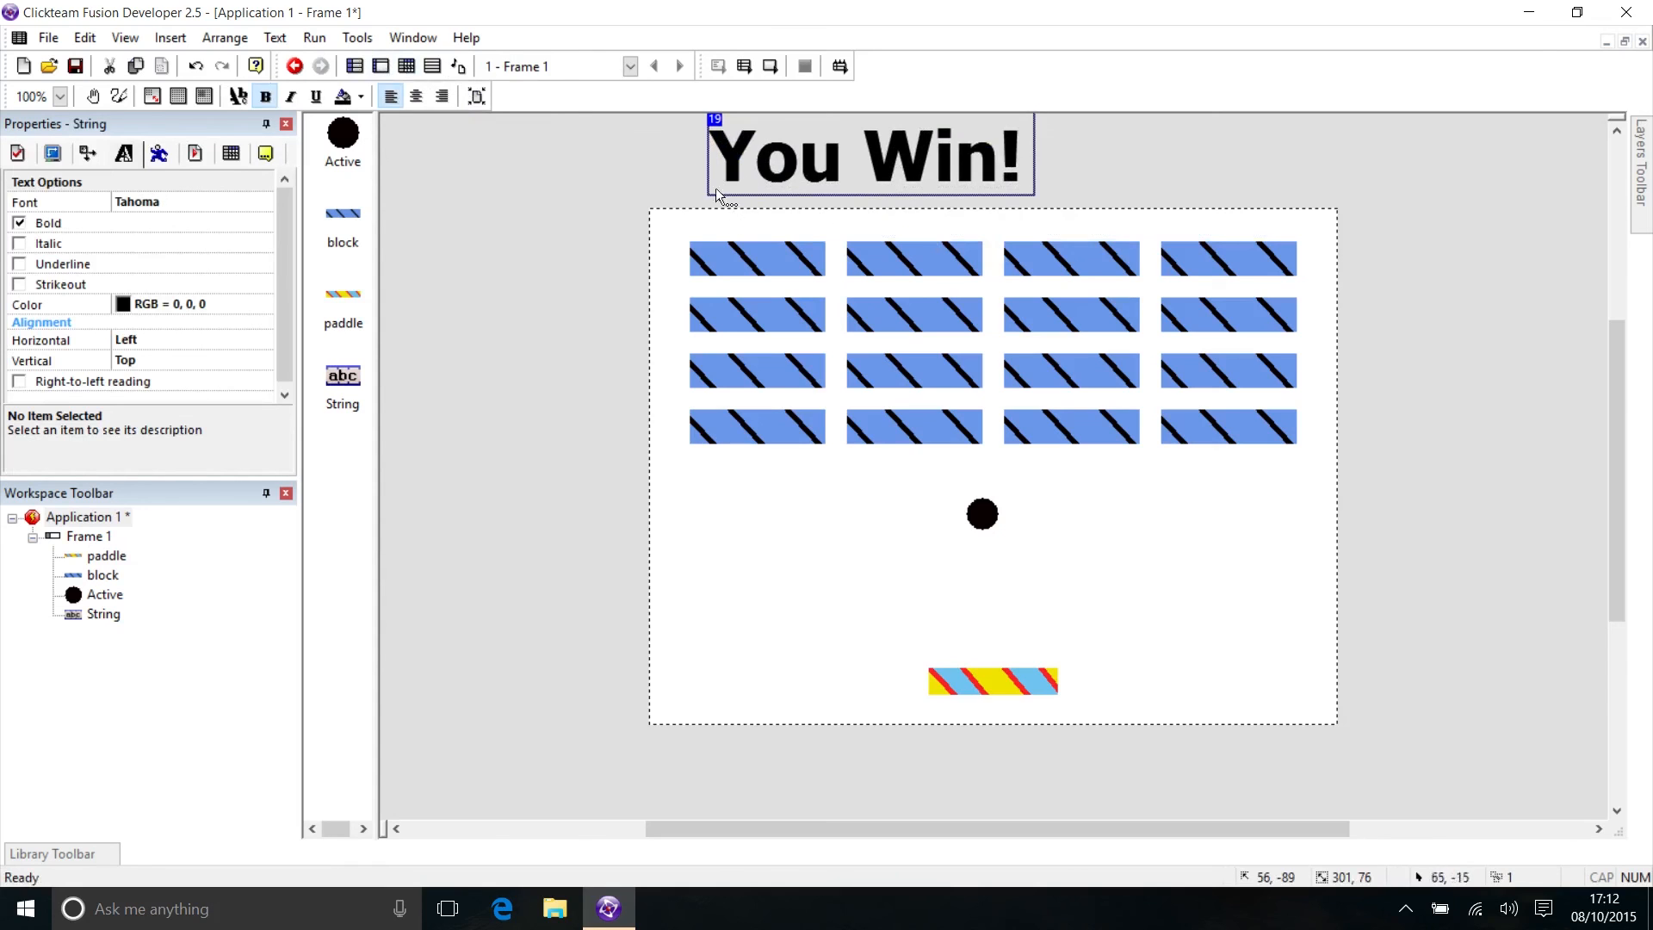
# In the event editor, add an action destroying the ball to the event for zero remaining blocks
pyautogui.click(406, 66)
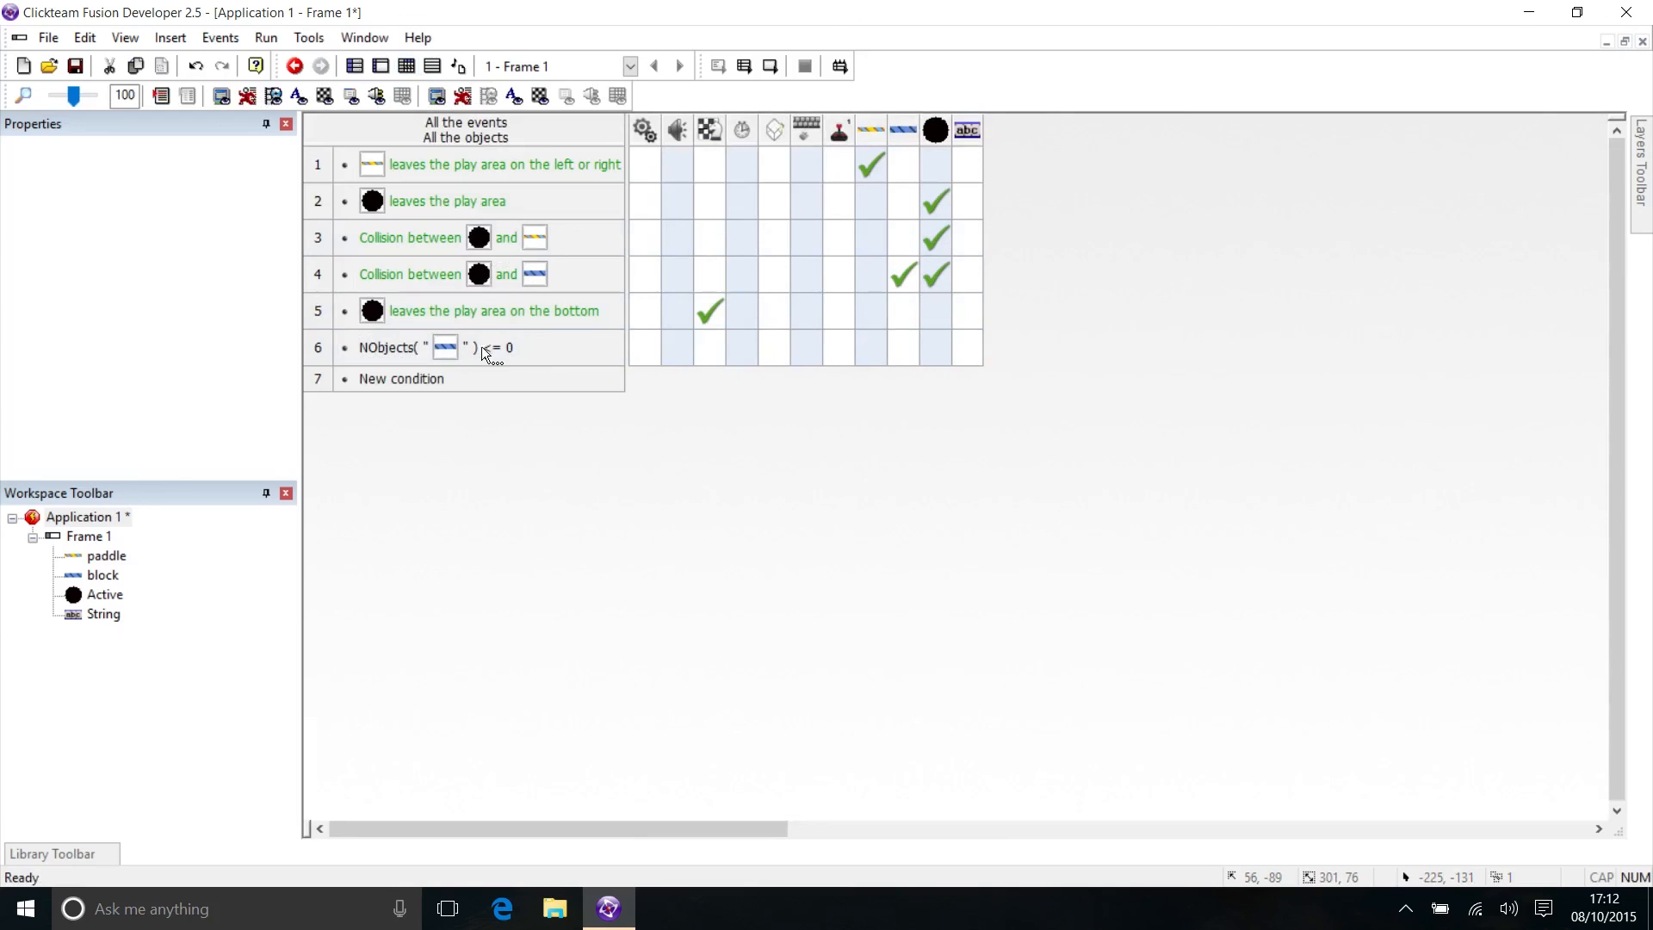
pyautogui.click(933, 351)
pyautogui.click(1016, 702)
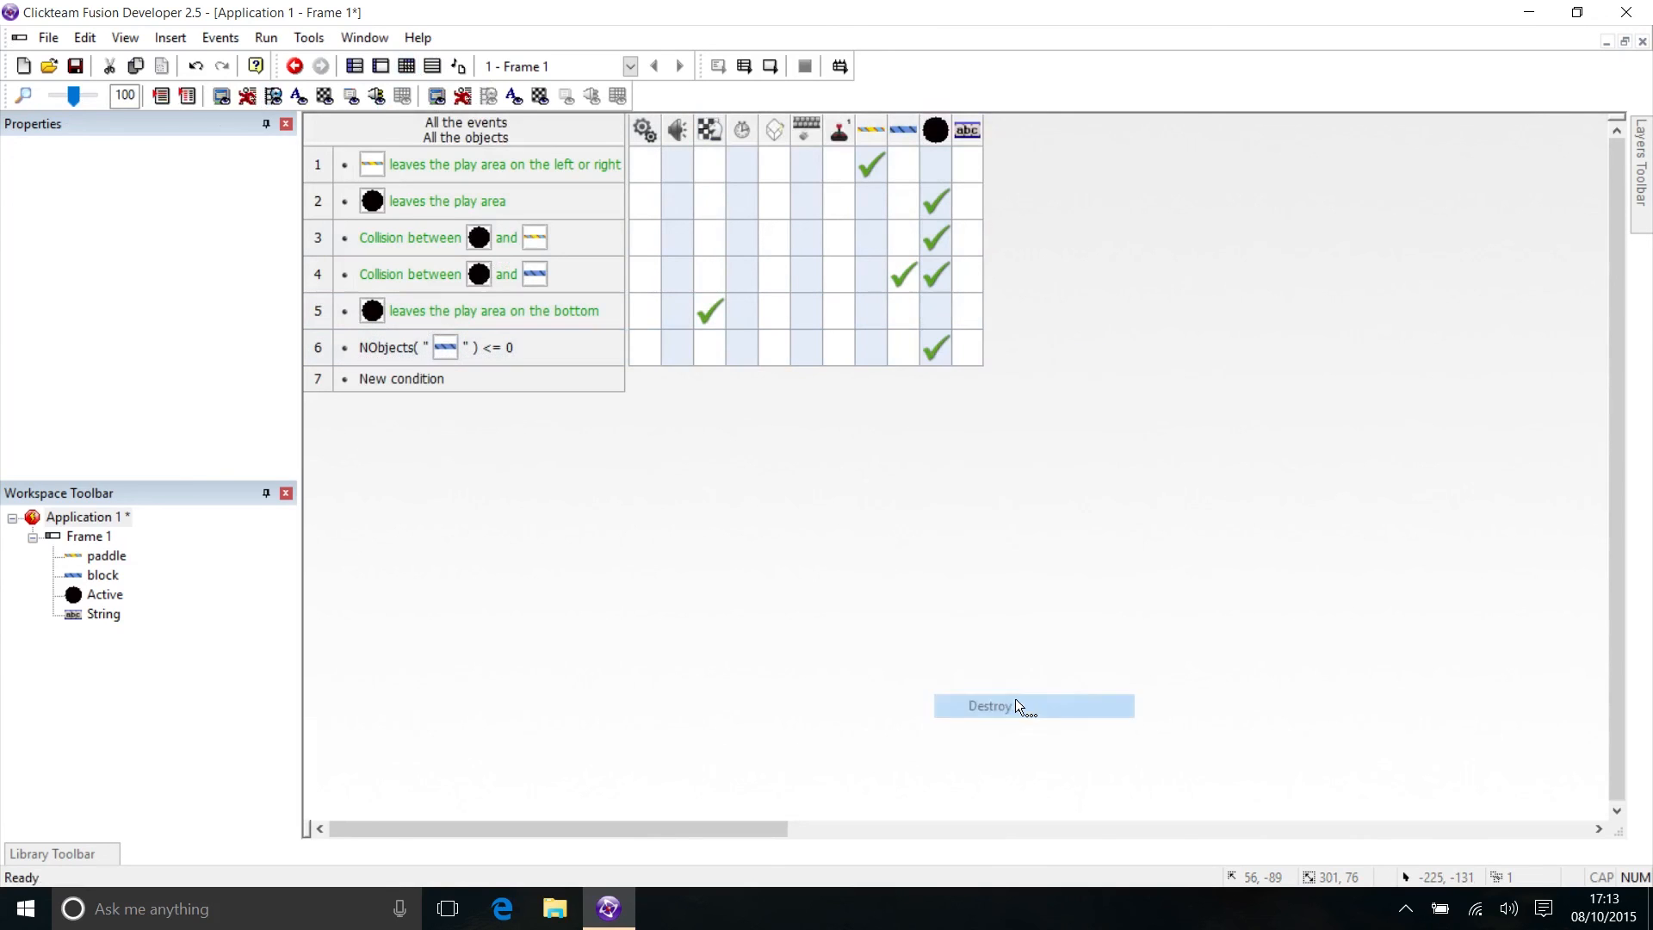
# In the event for zero remaining blocks, position the "You Win!" string at 167, 132 and copy the ball's Destroy action to the paddle
pyautogui.click(966, 348)
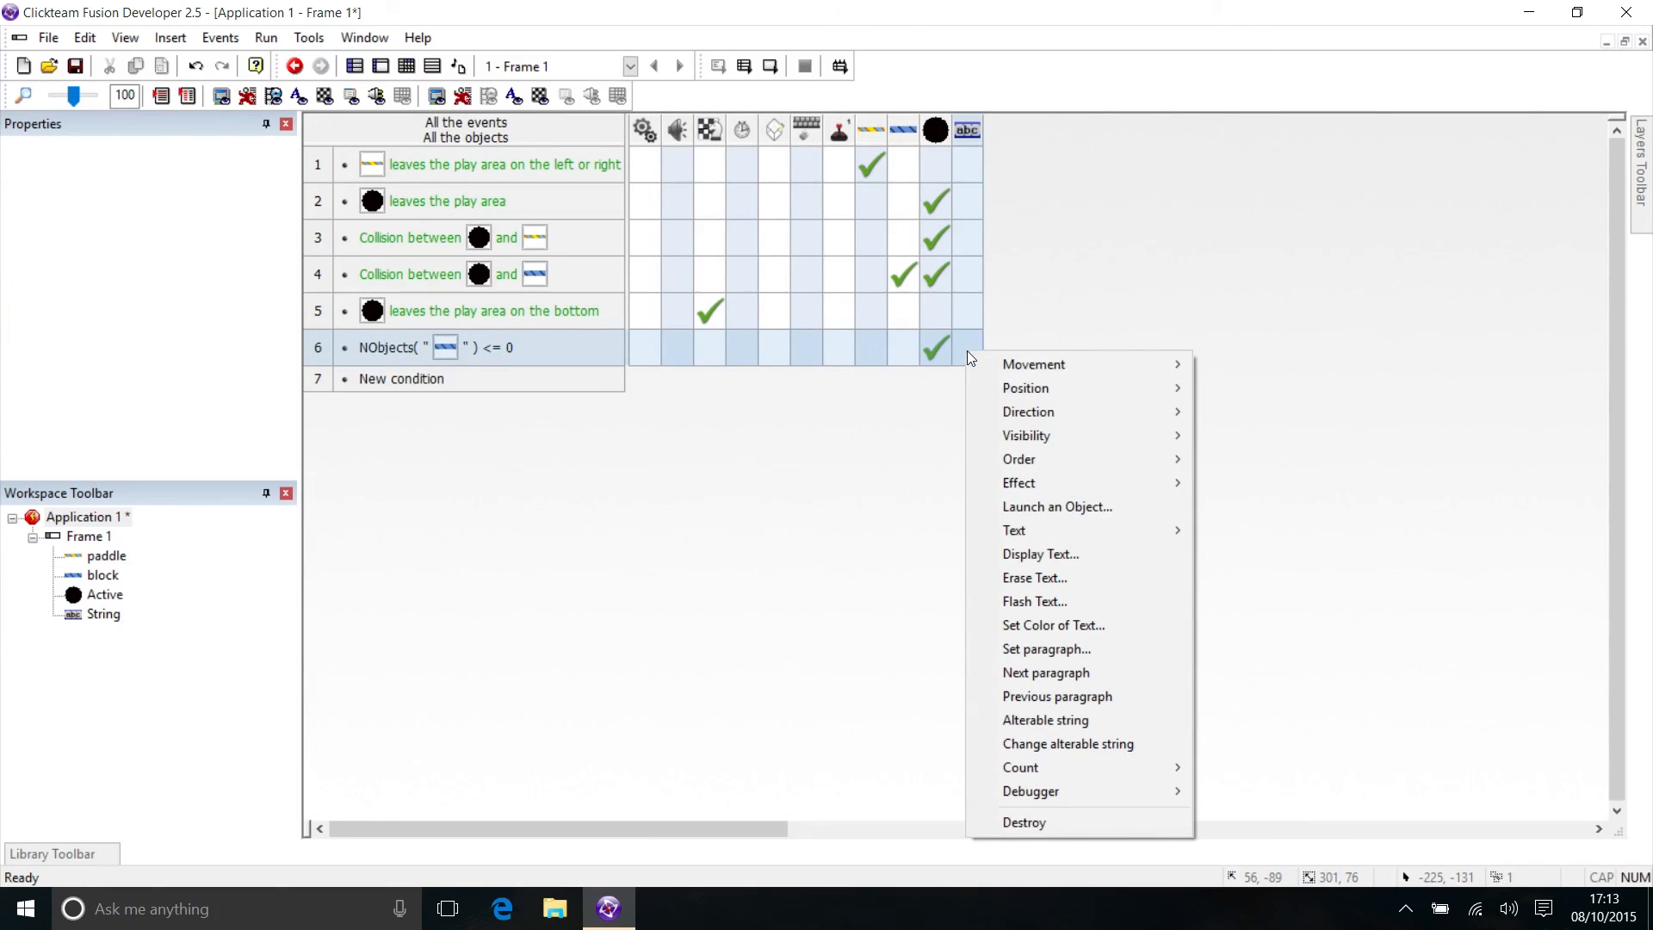
pyautogui.moveTo(1007, 390)
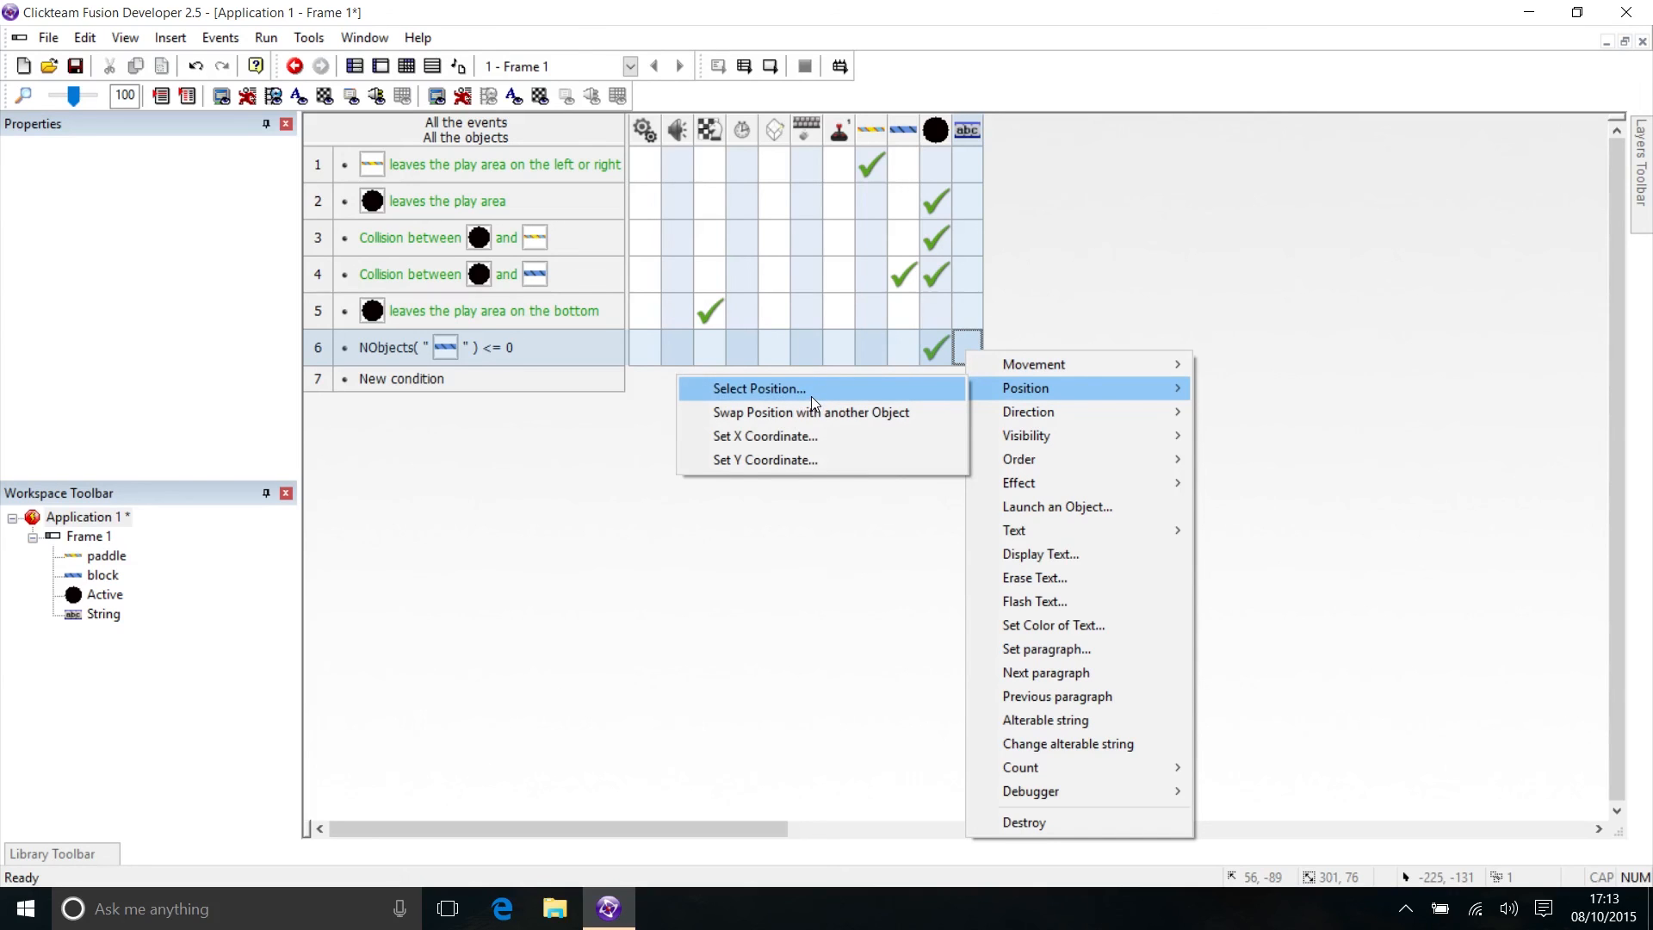
pyautogui.click(789, 386)
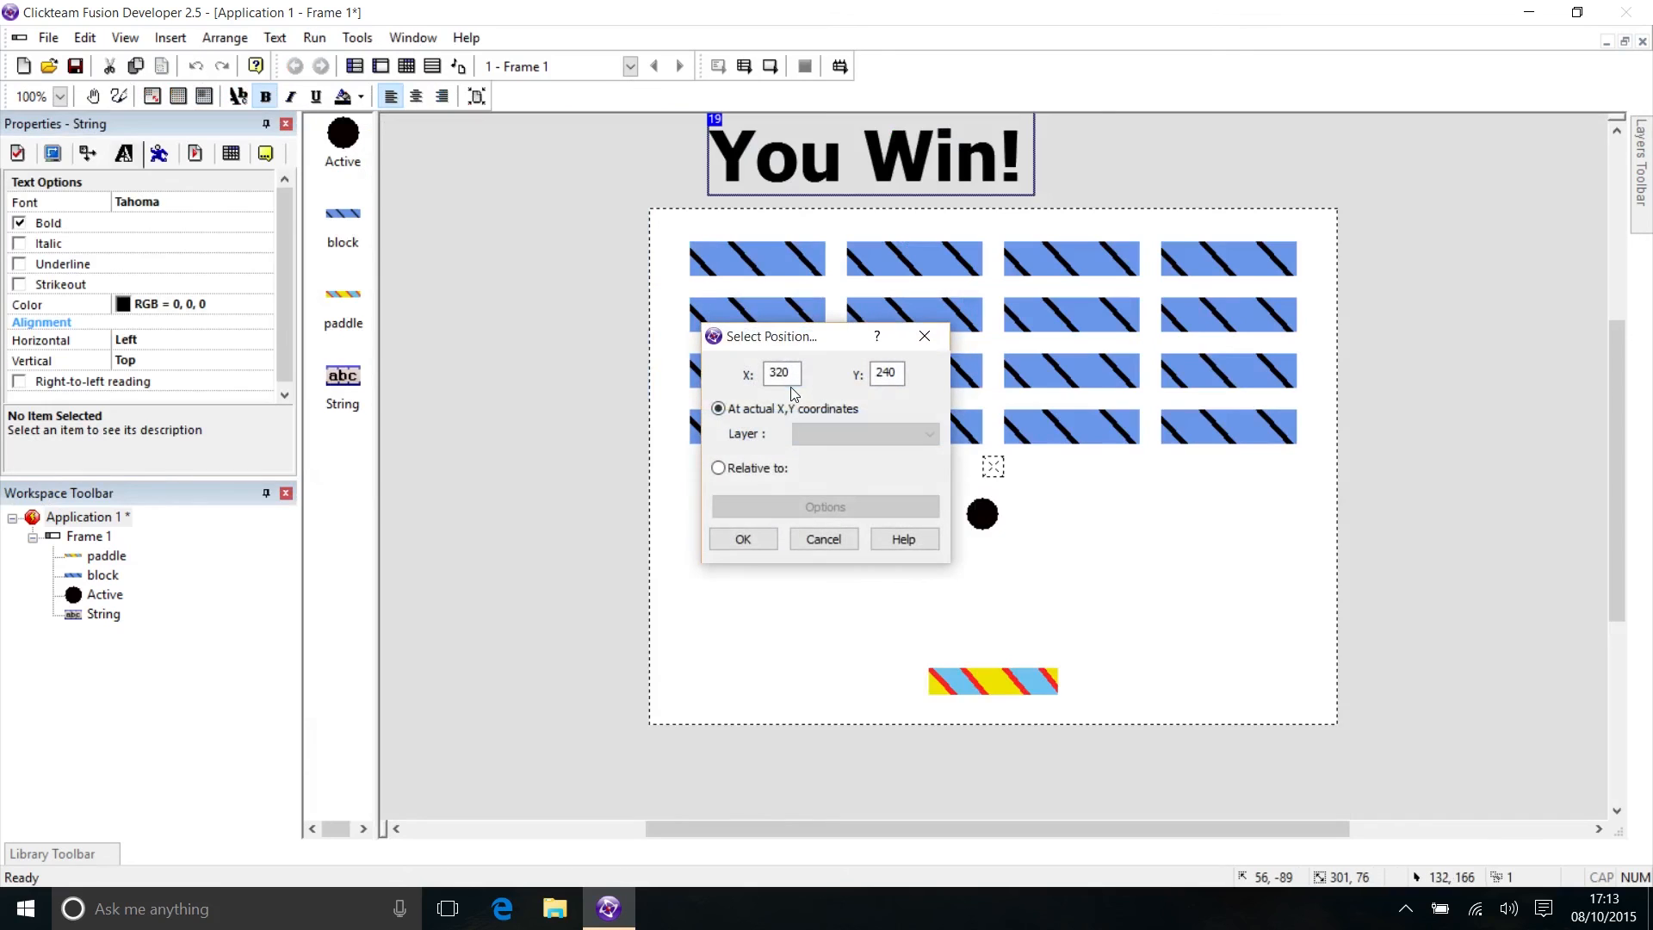
pyautogui.moveTo(789, 336); pyautogui.dragTo(1440, 292)
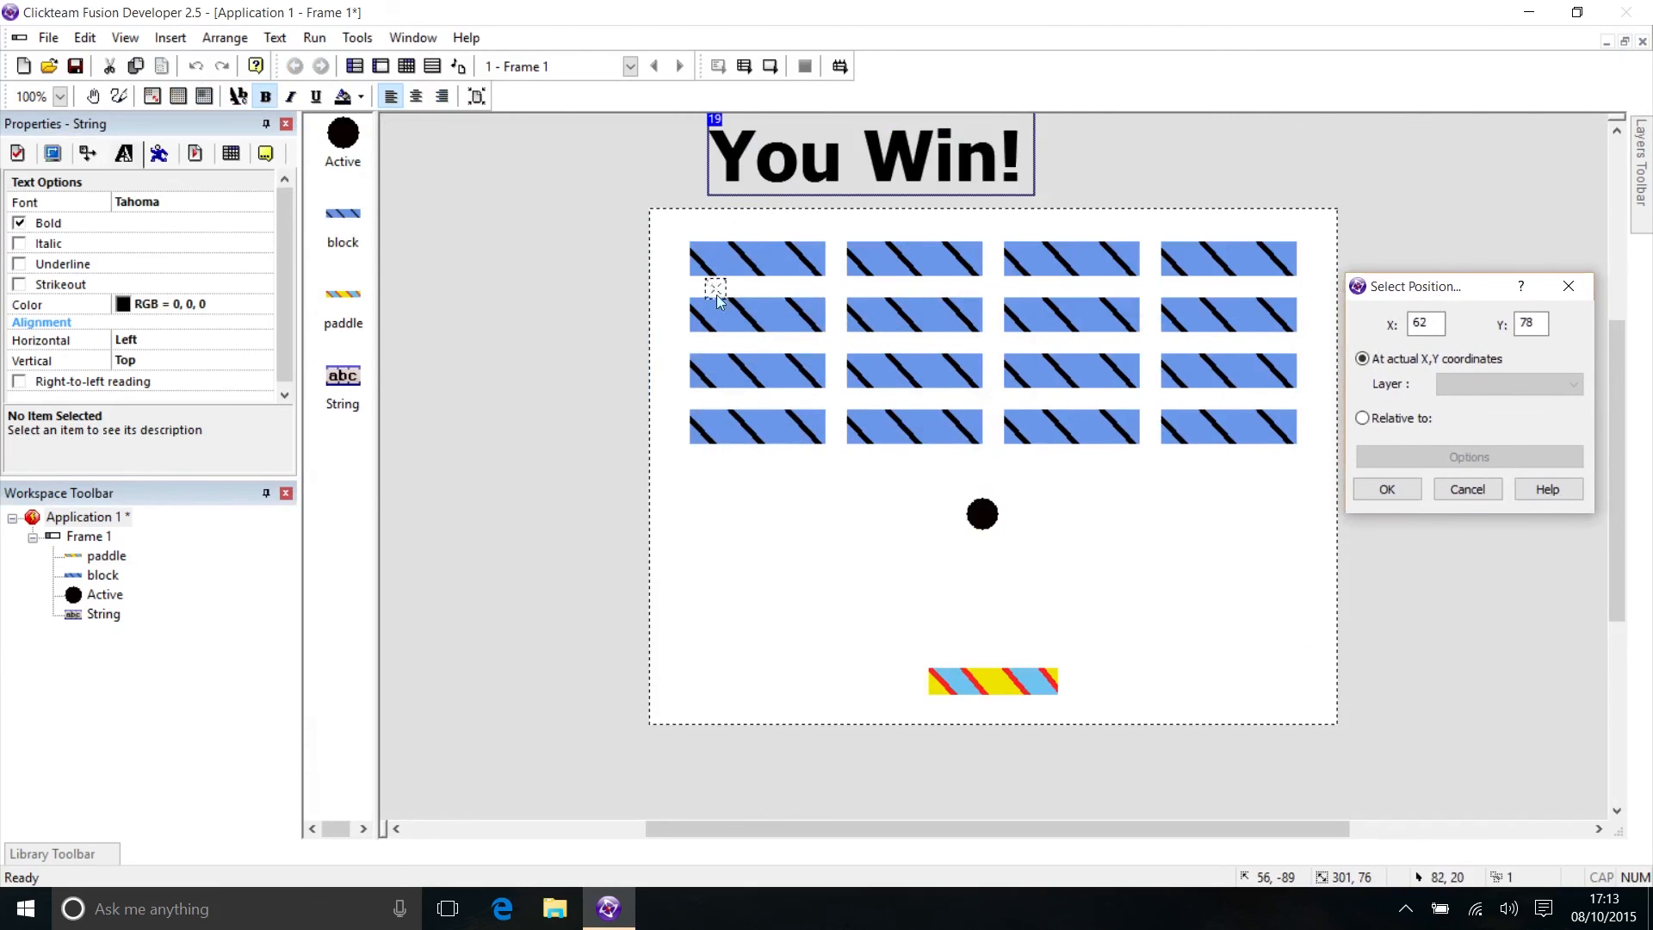
pyautogui.click(695, 345)
pyautogui.moveTo(964, 417); pyautogui.dragTo(968, 379)
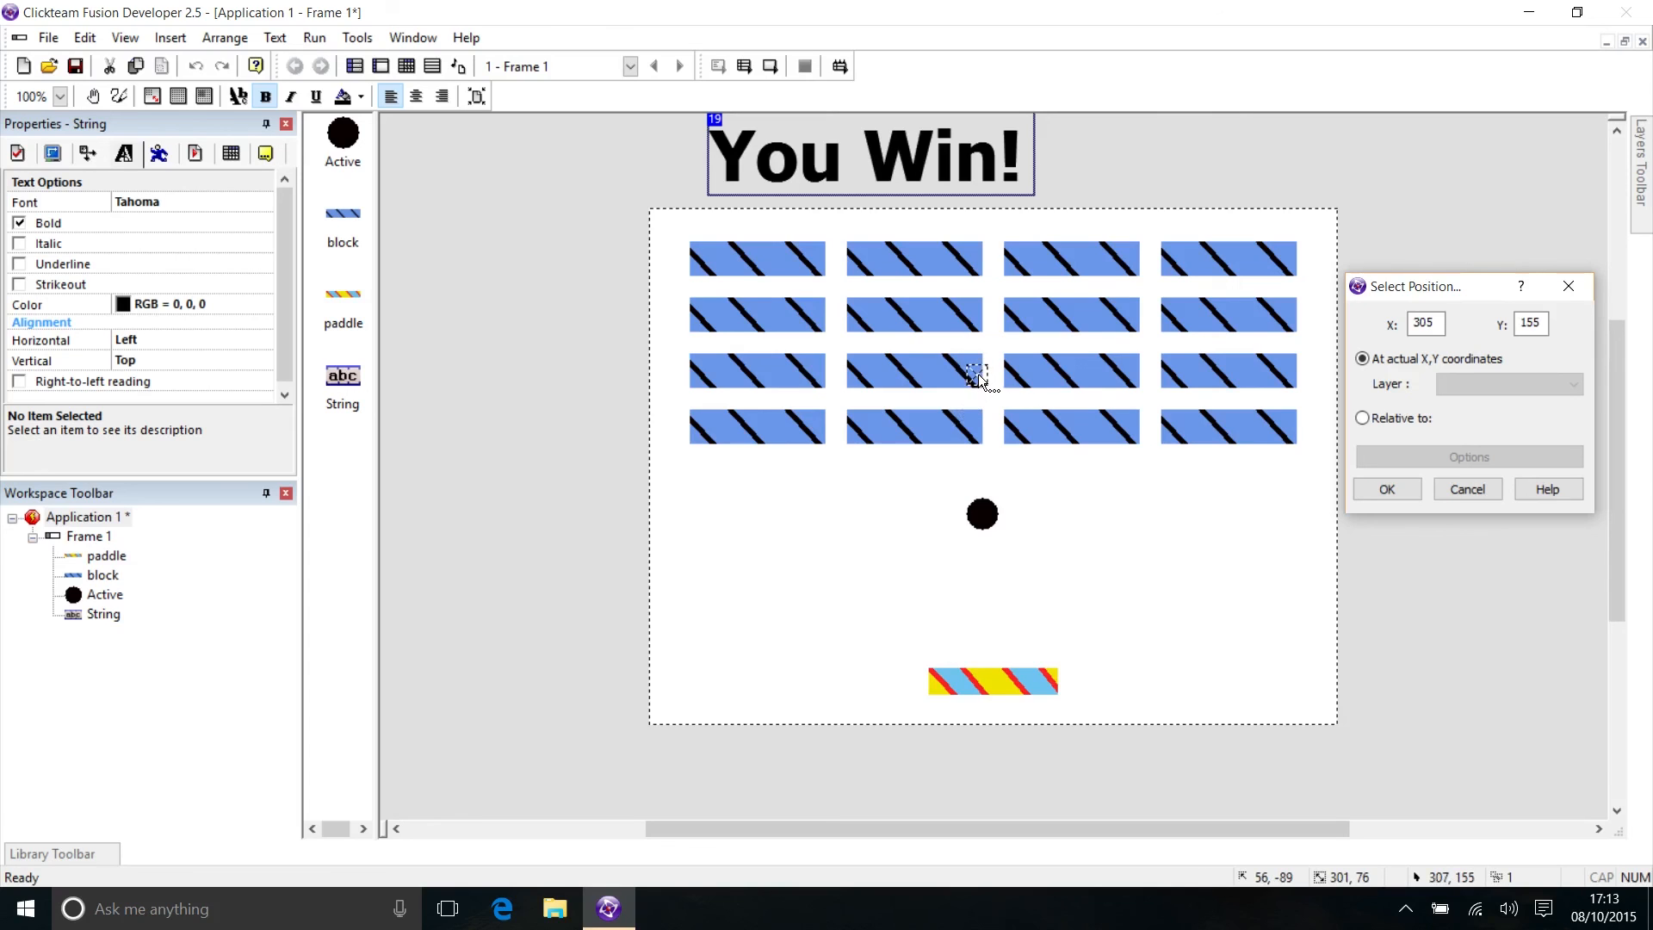
pyautogui.moveTo(1622, 422); pyautogui.dragTo(1622, 387)
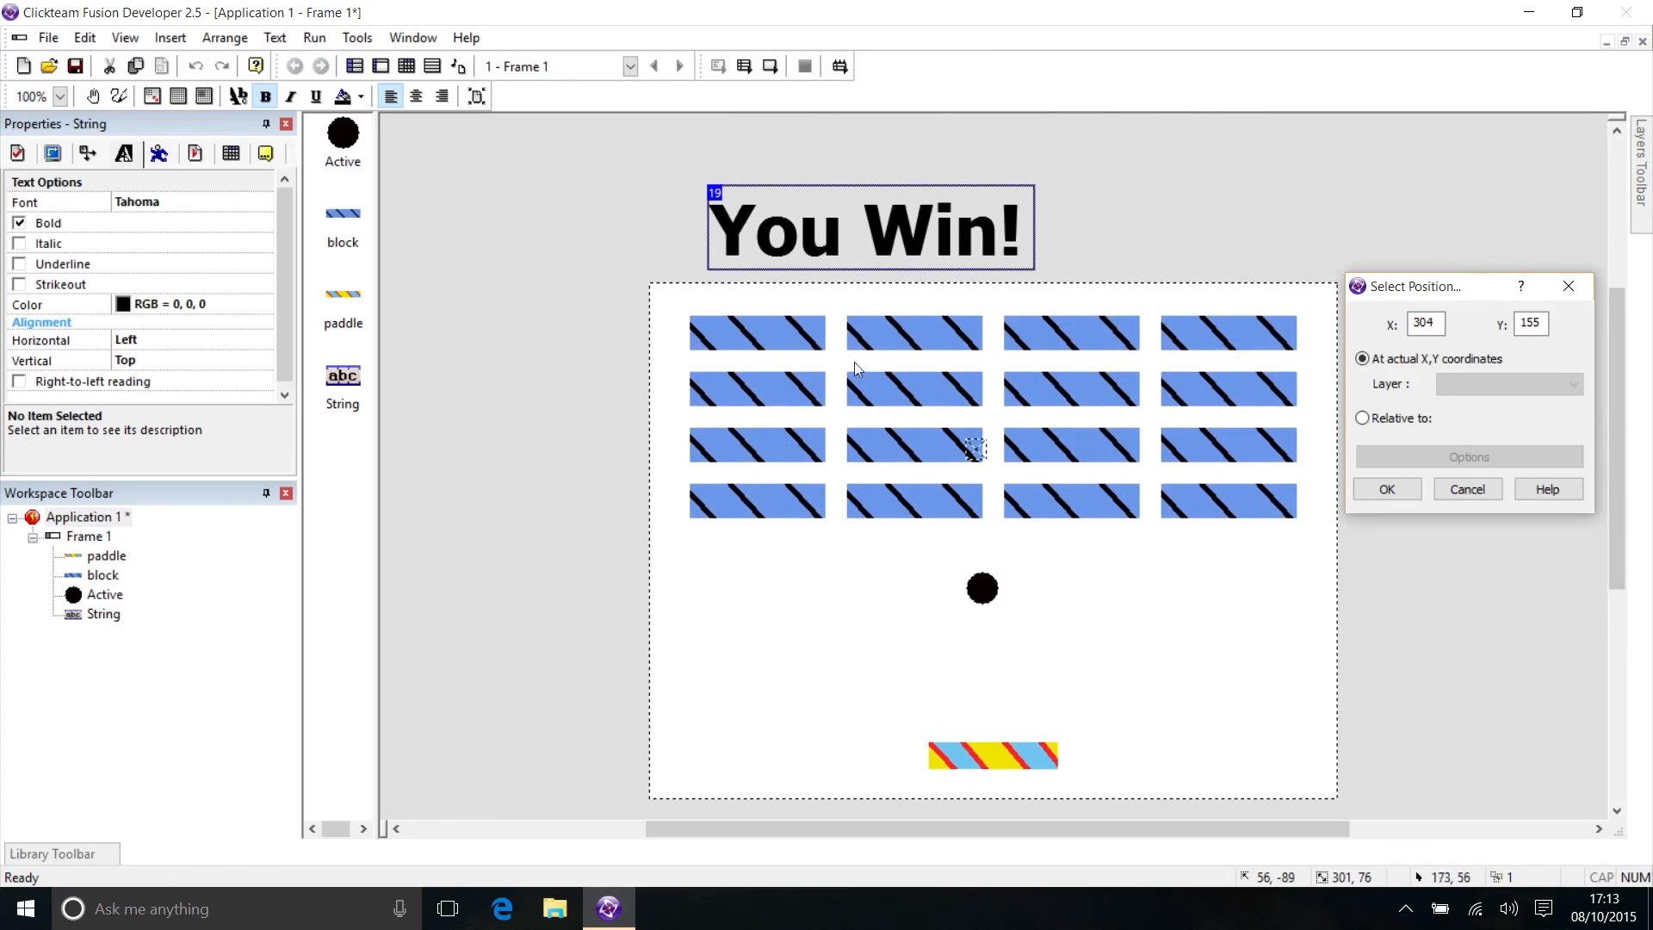
pyautogui.click(799, 219)
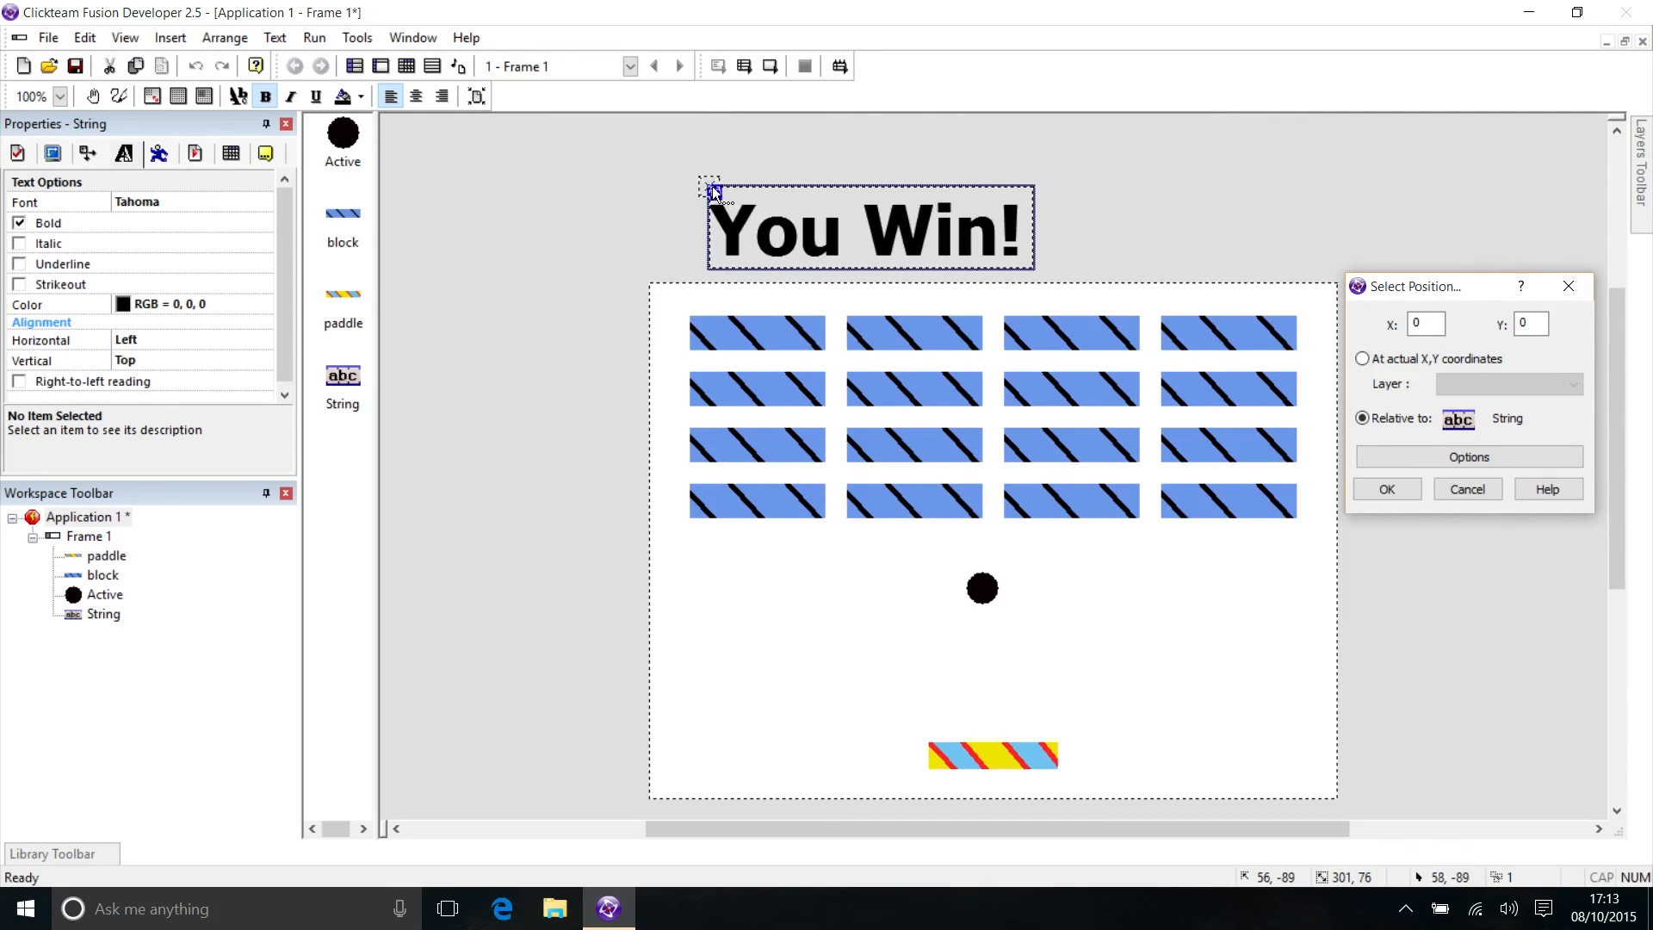
pyautogui.moveTo(712, 189)
pyautogui.mouseDown()
pyautogui.moveTo(664, 536)
pyautogui.moveTo(815, 469)
pyautogui.moveTo(829, 423)
pyautogui.mouseUp()
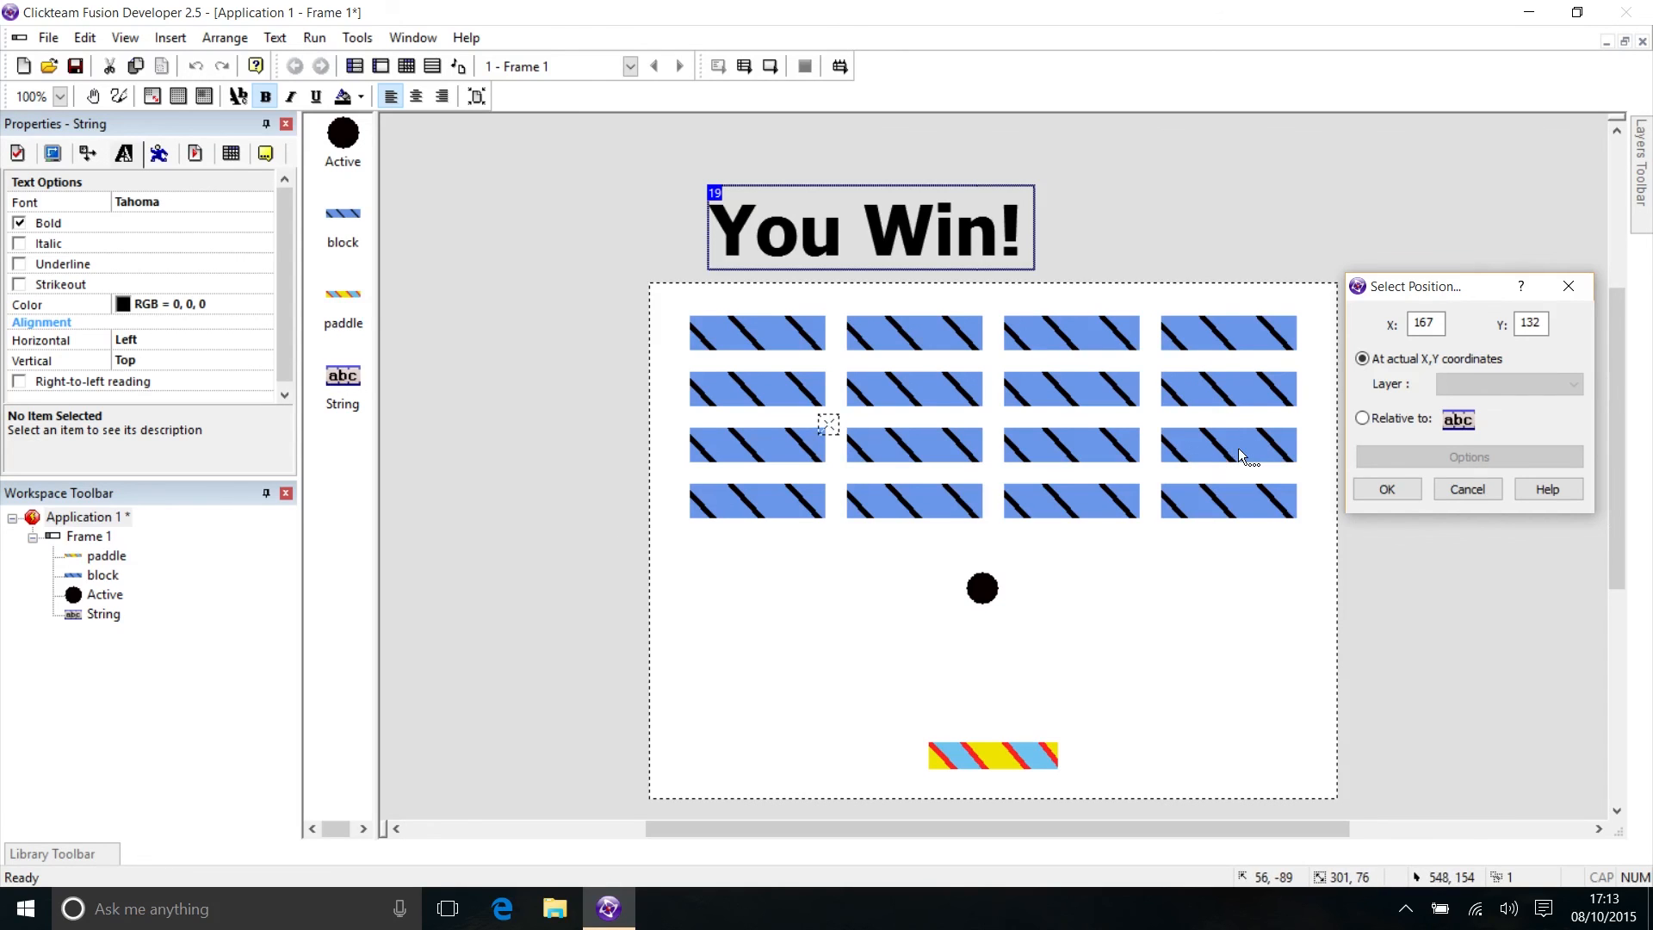
pyautogui.click(1387, 489)
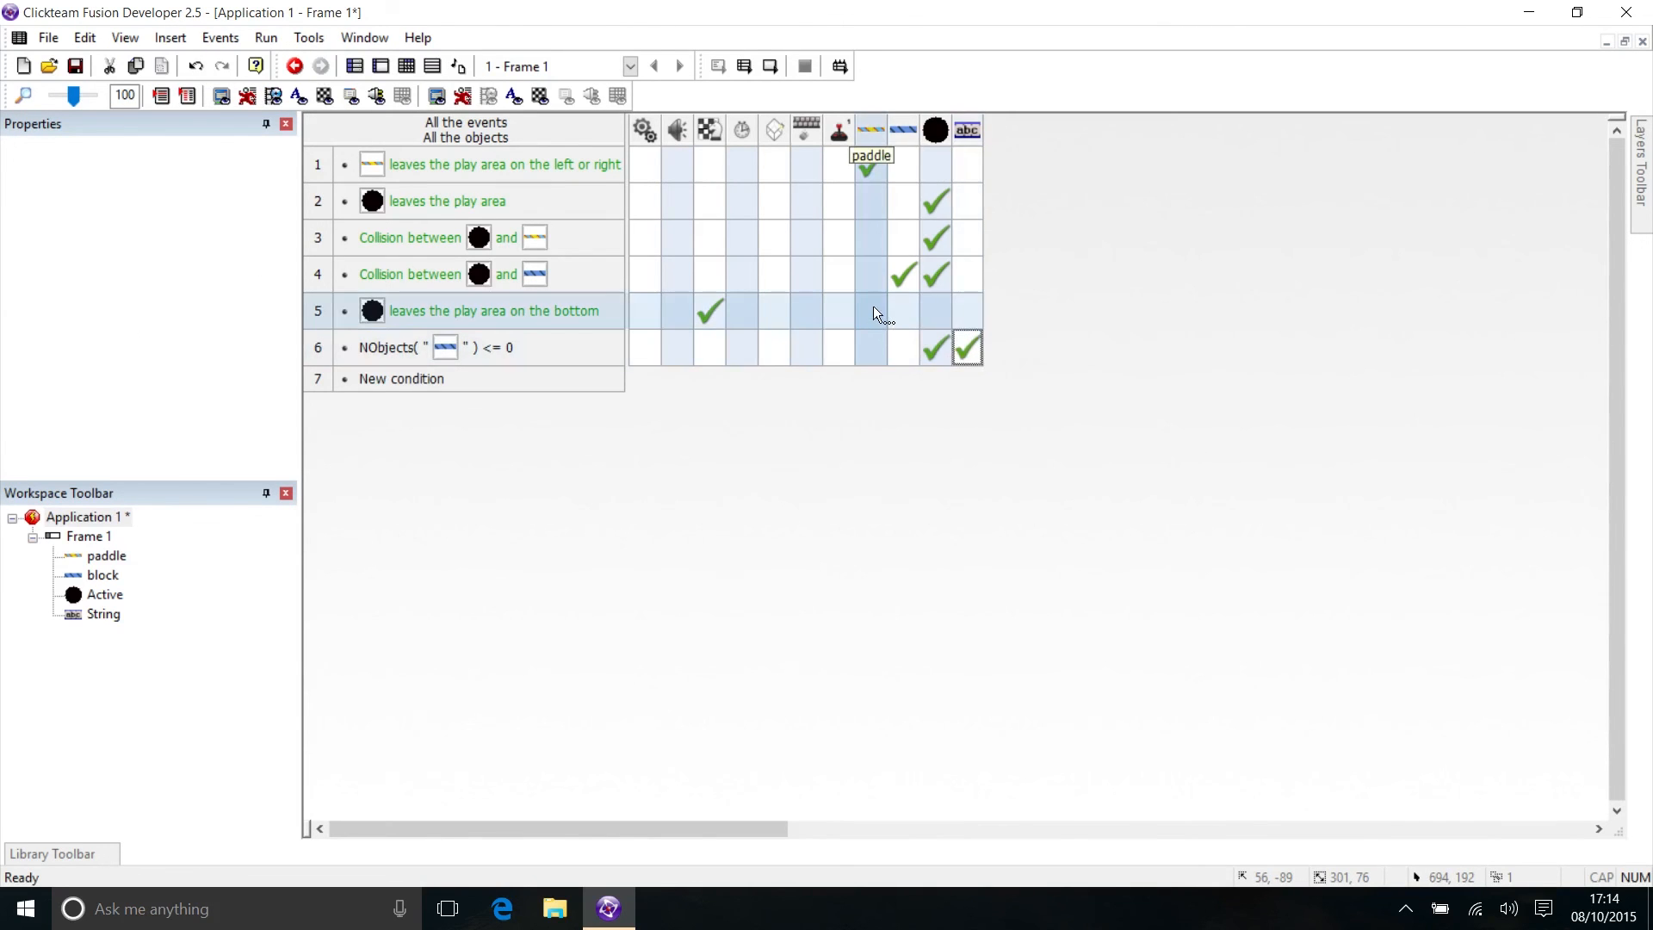
pyautogui.moveTo(926, 342); pyautogui.dragTo(863, 349)
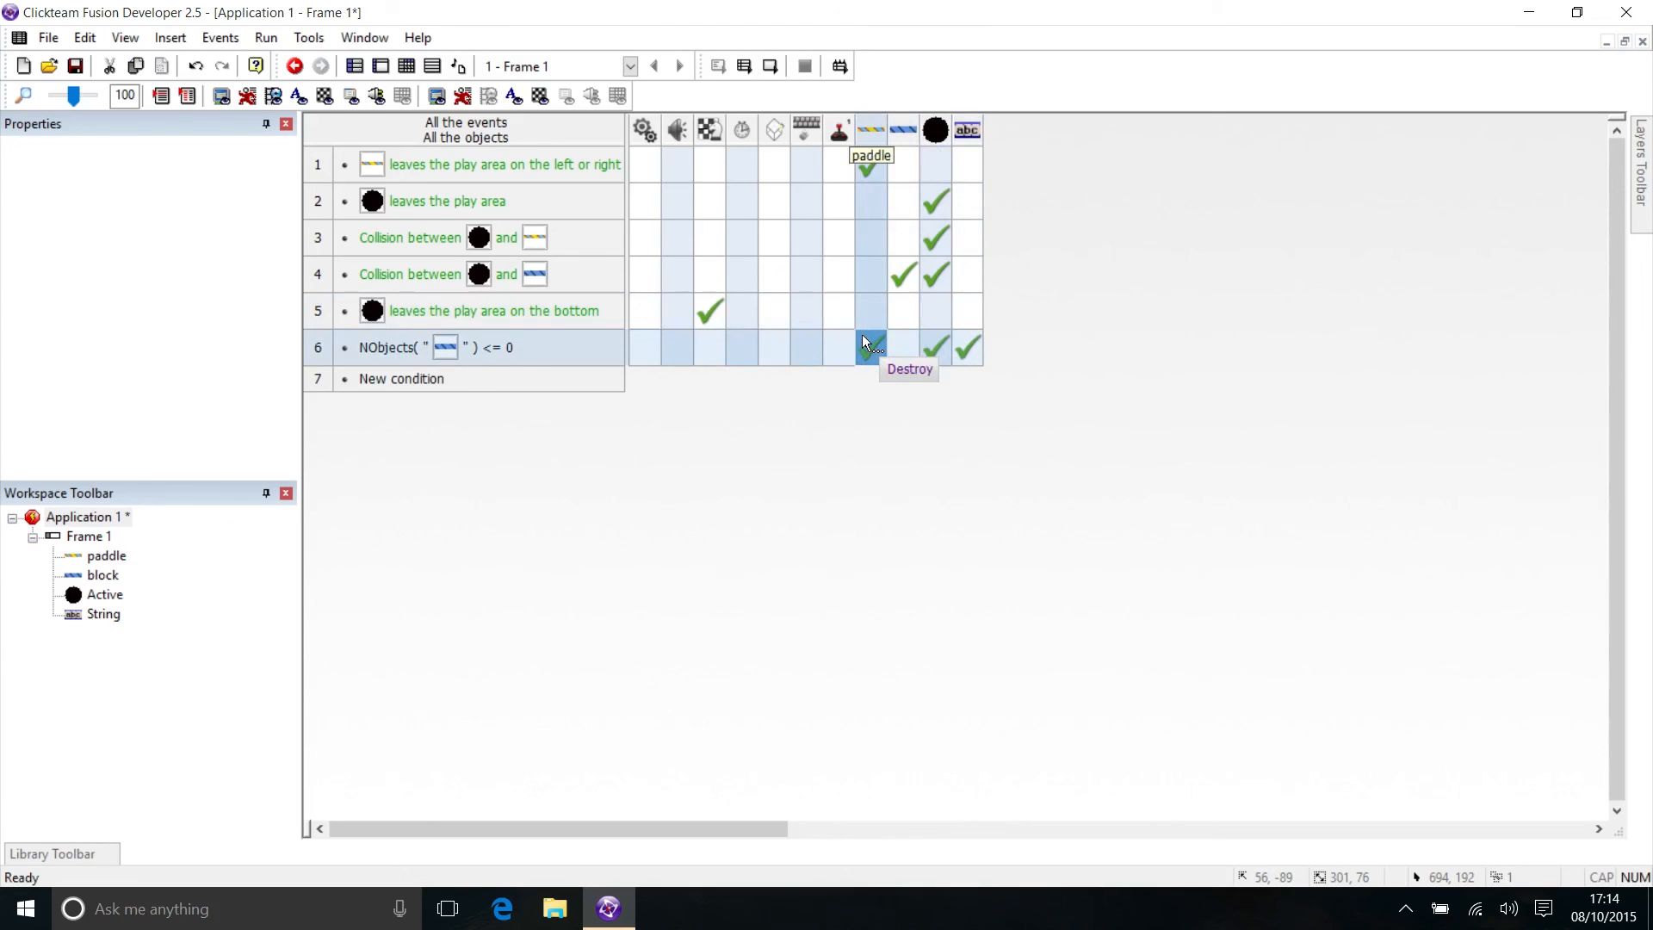
# Run the game and steer the paddle to keep the ball in play and destroy the blocks, testing the win event
pyautogui.click(258, 41)
pyautogui.click(271, 80)
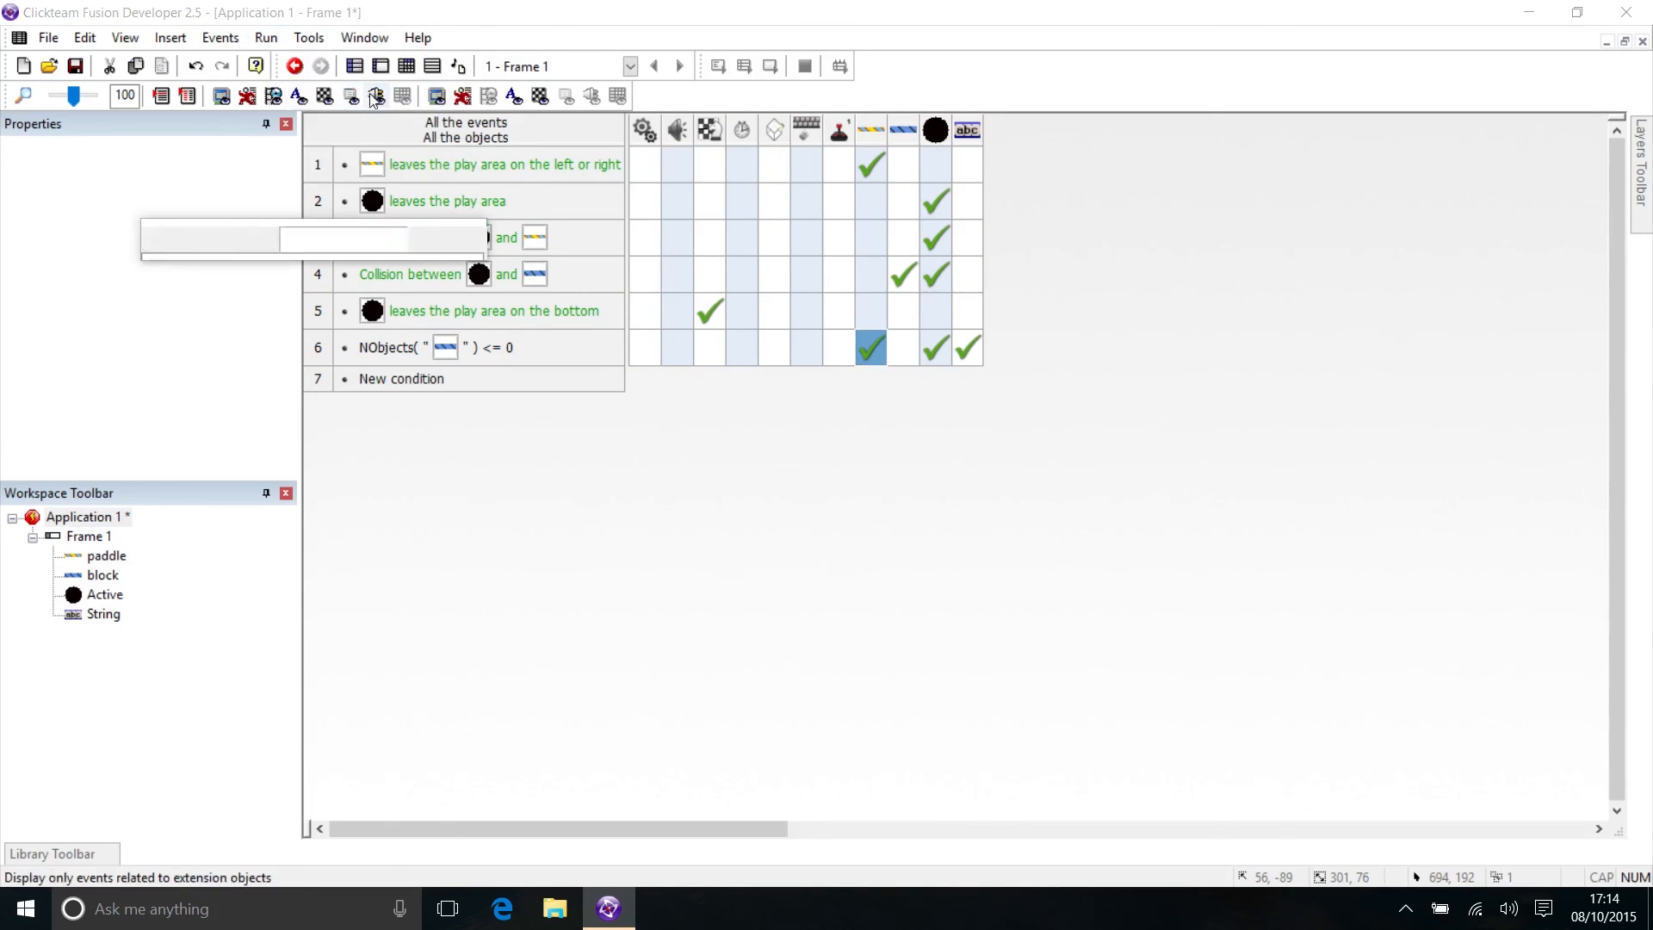
pyautogui.press('Right')
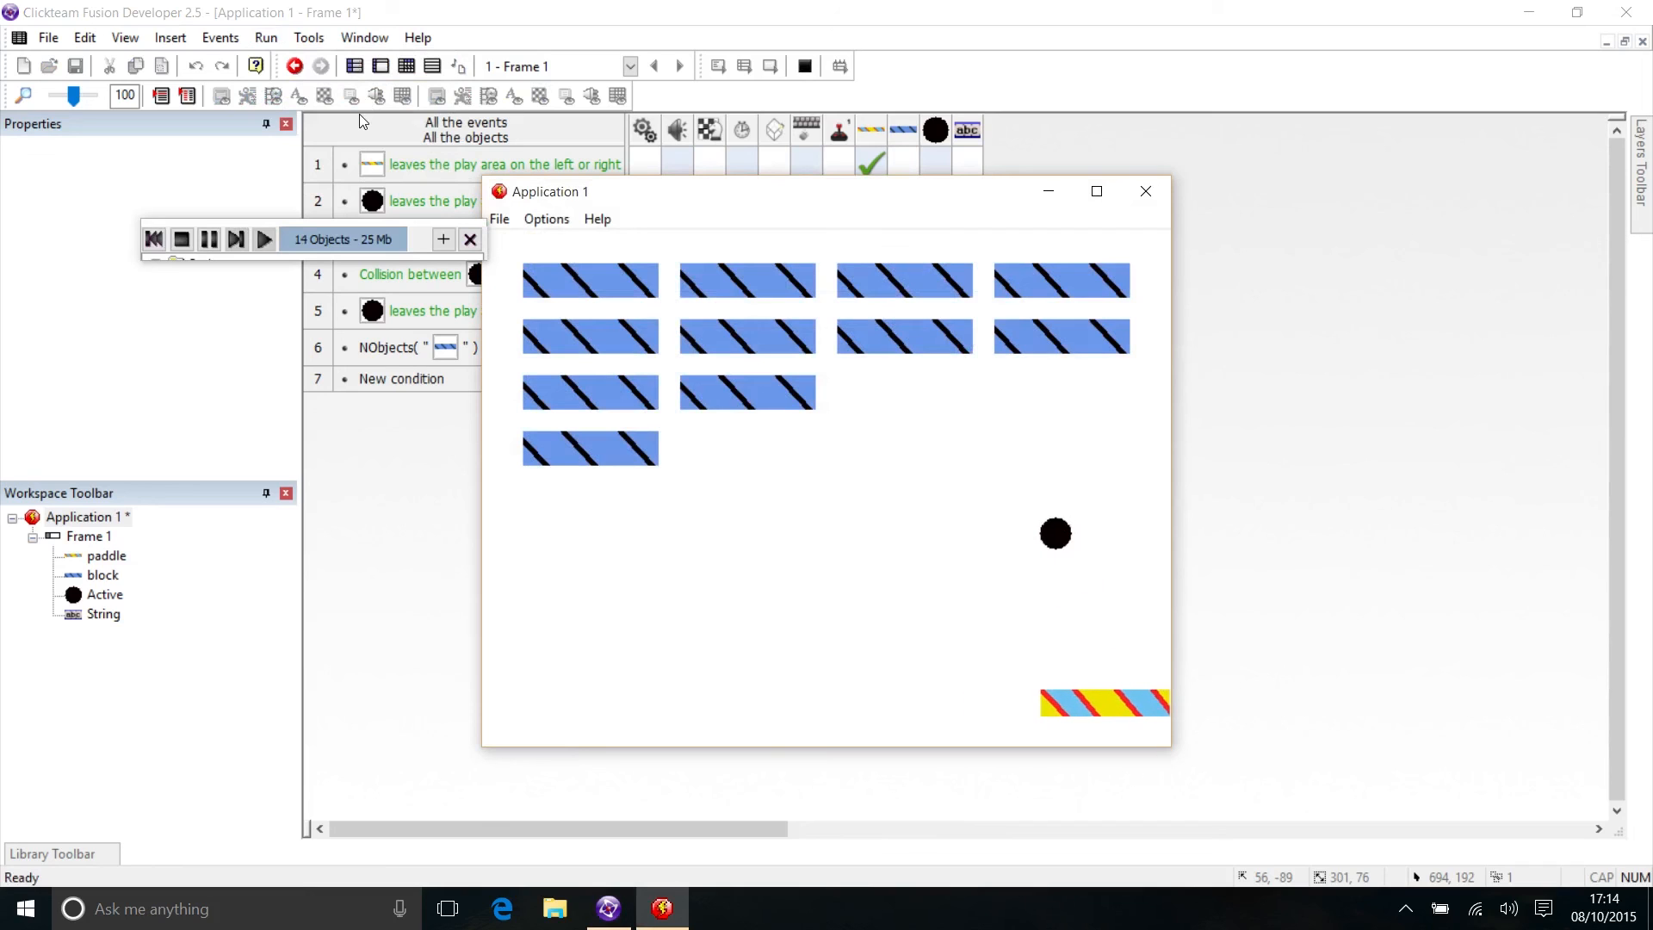
pyautogui.press('Left')
pyautogui.press('Left')
pyautogui.press('Left')
pyautogui.press('Right')
pyautogui.press('Left')
pyautogui.press('Right')
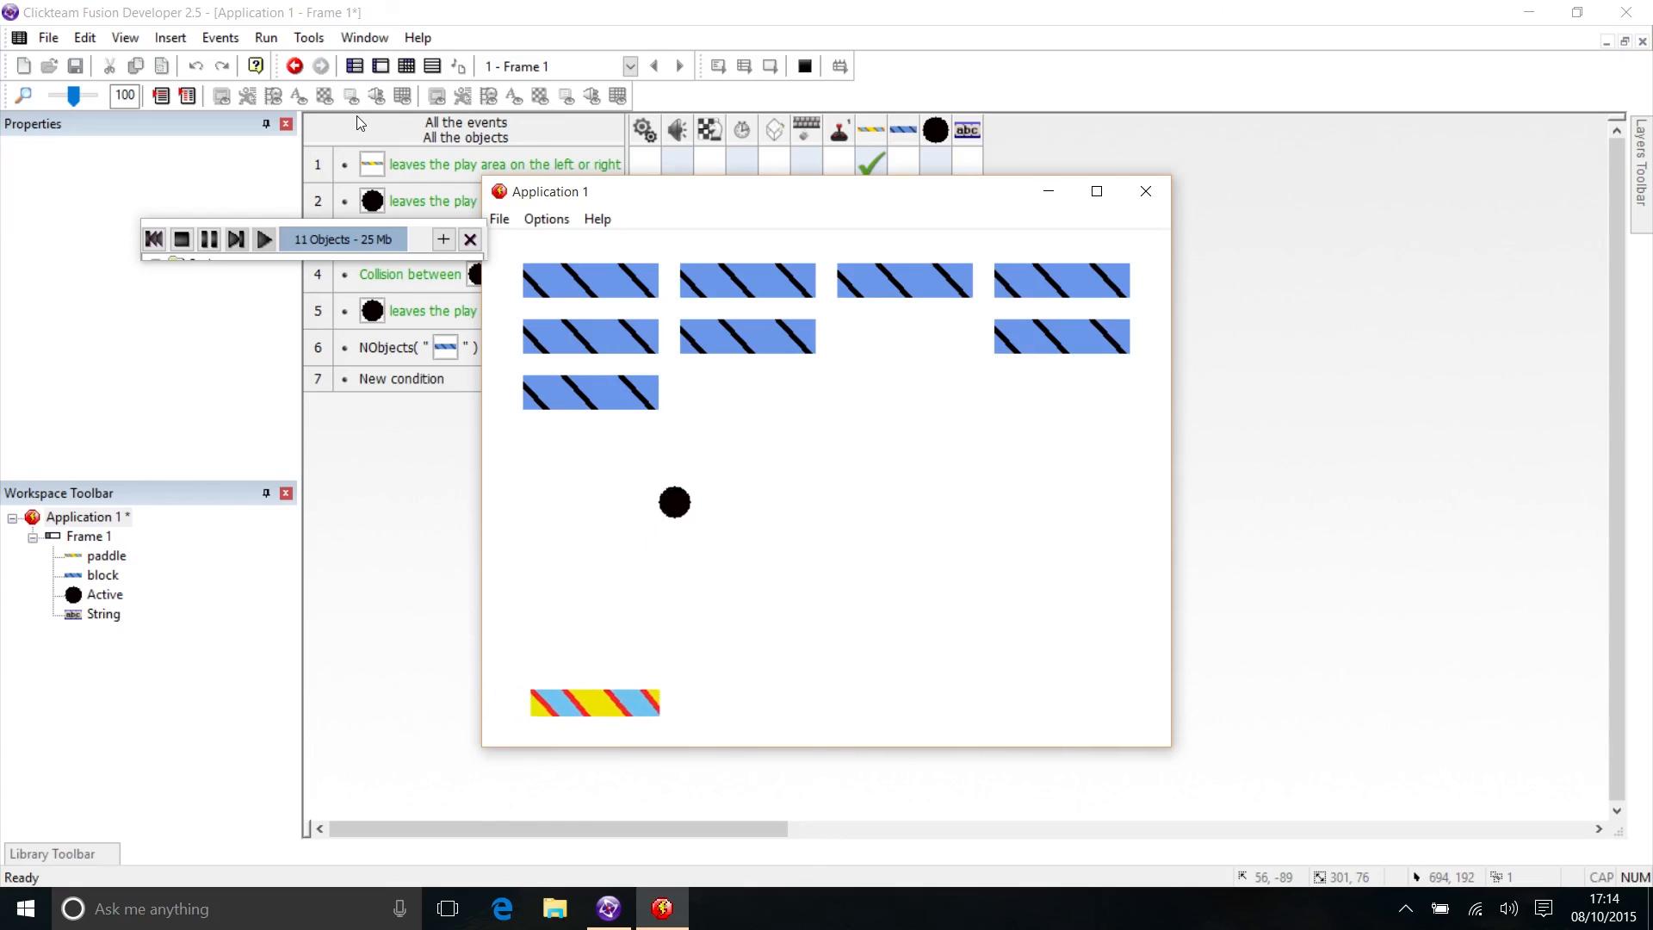
pyautogui.press('Right')
pyautogui.press('Left')
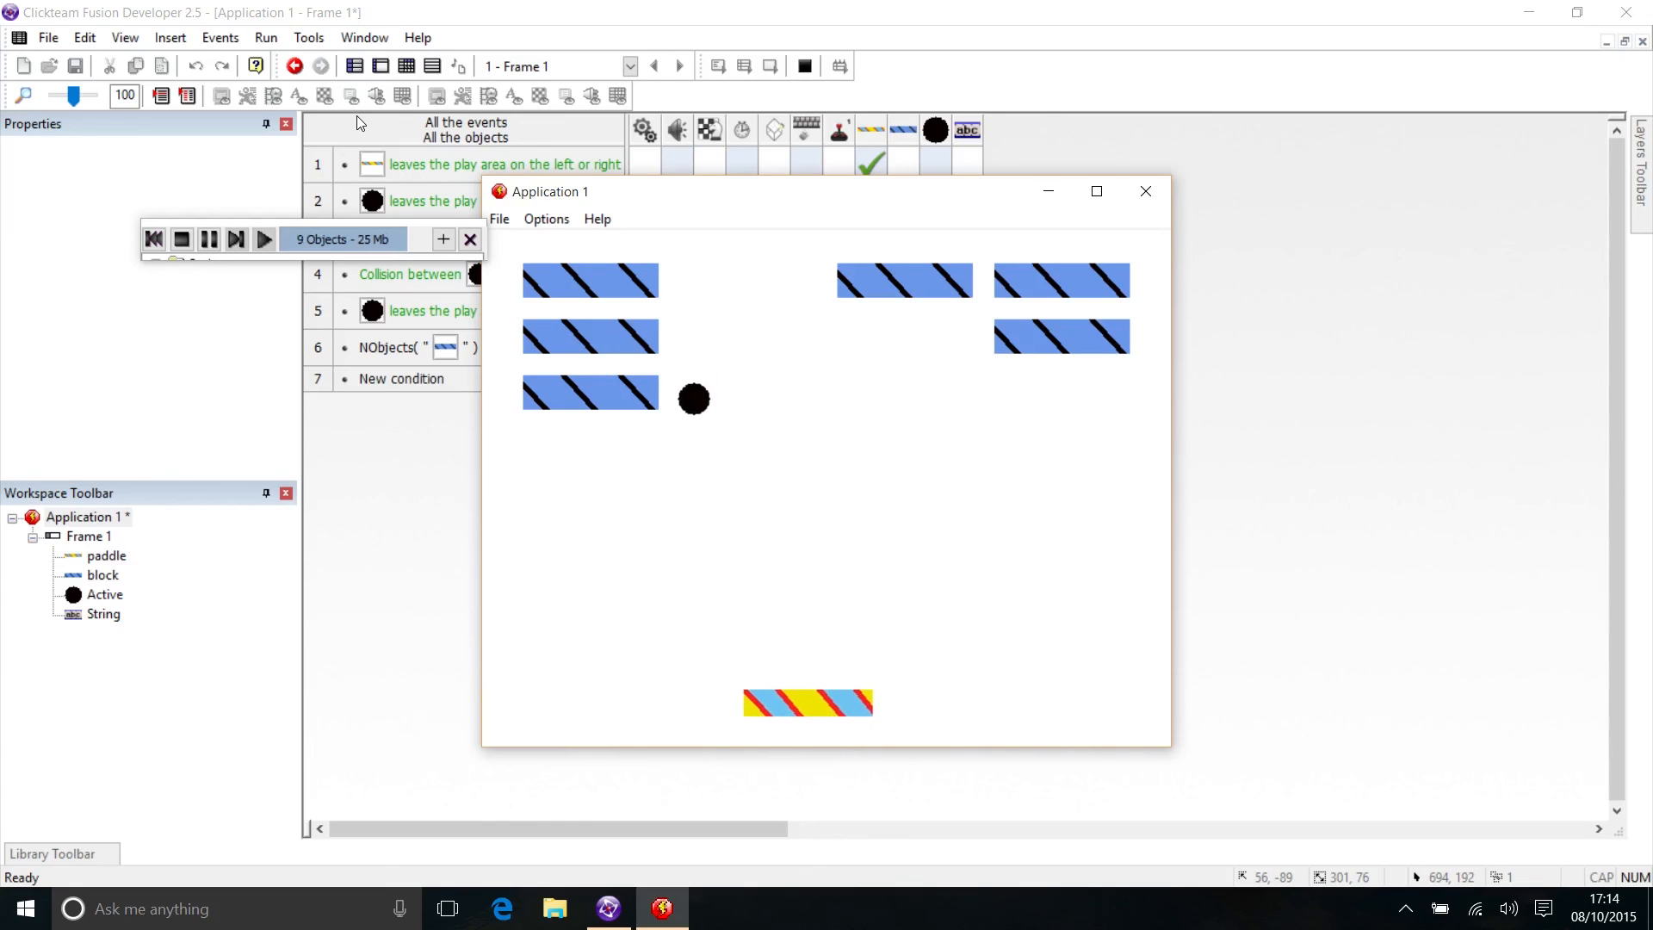
pyautogui.press('Left')
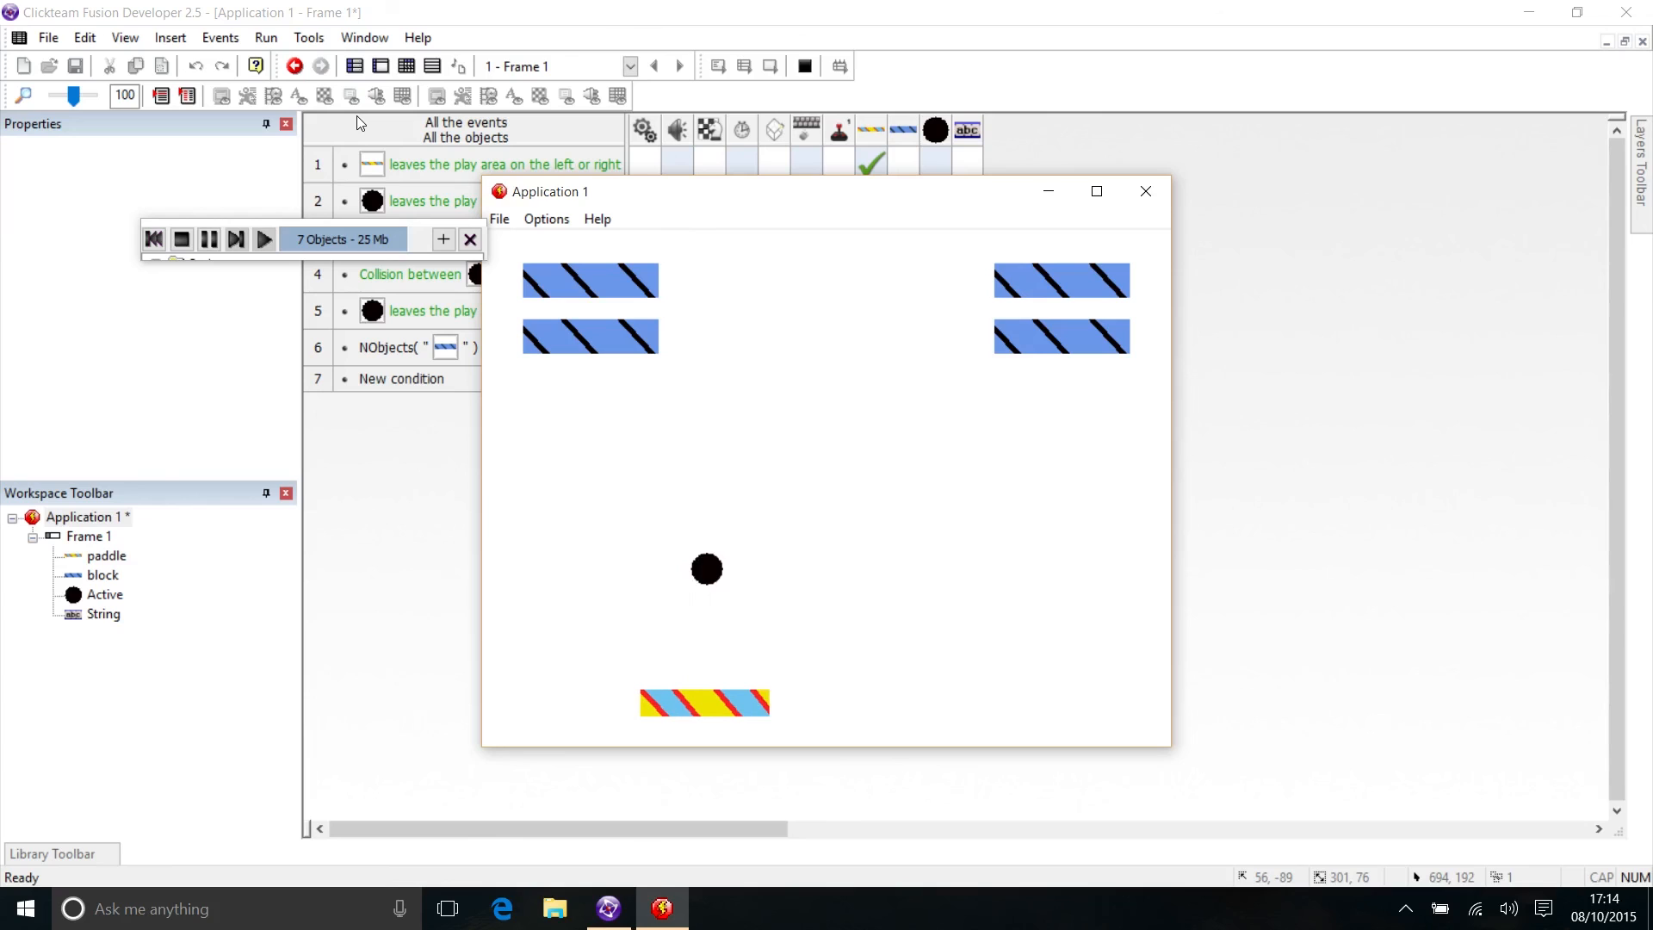
pyautogui.press('Right')
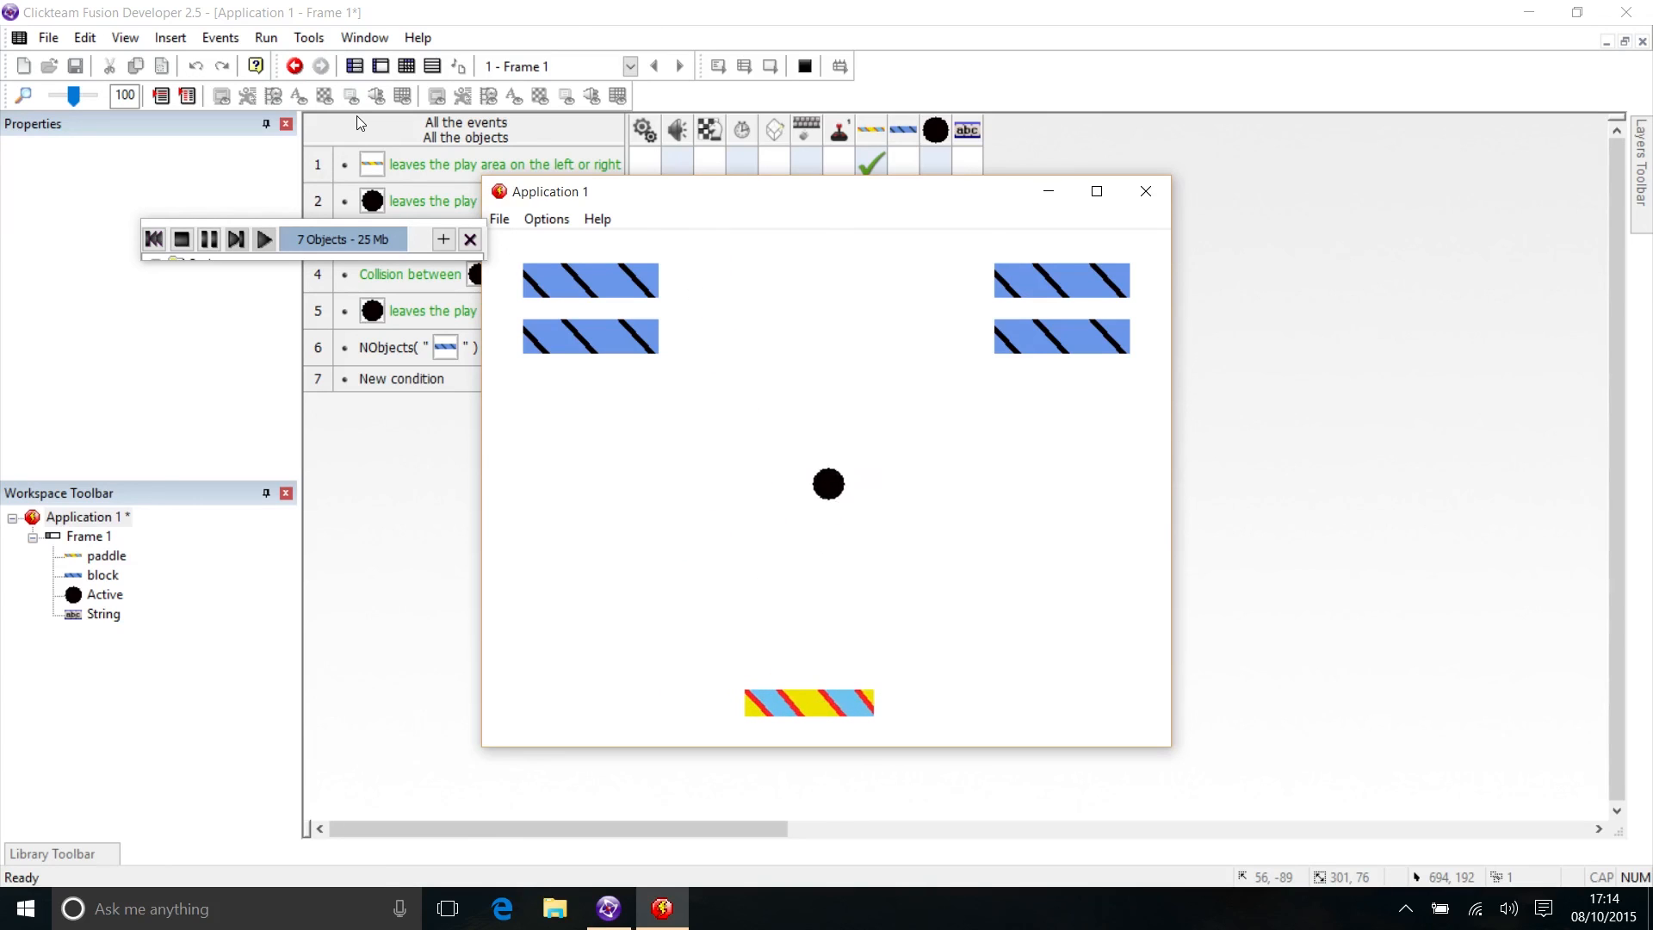
pyautogui.press('Right')
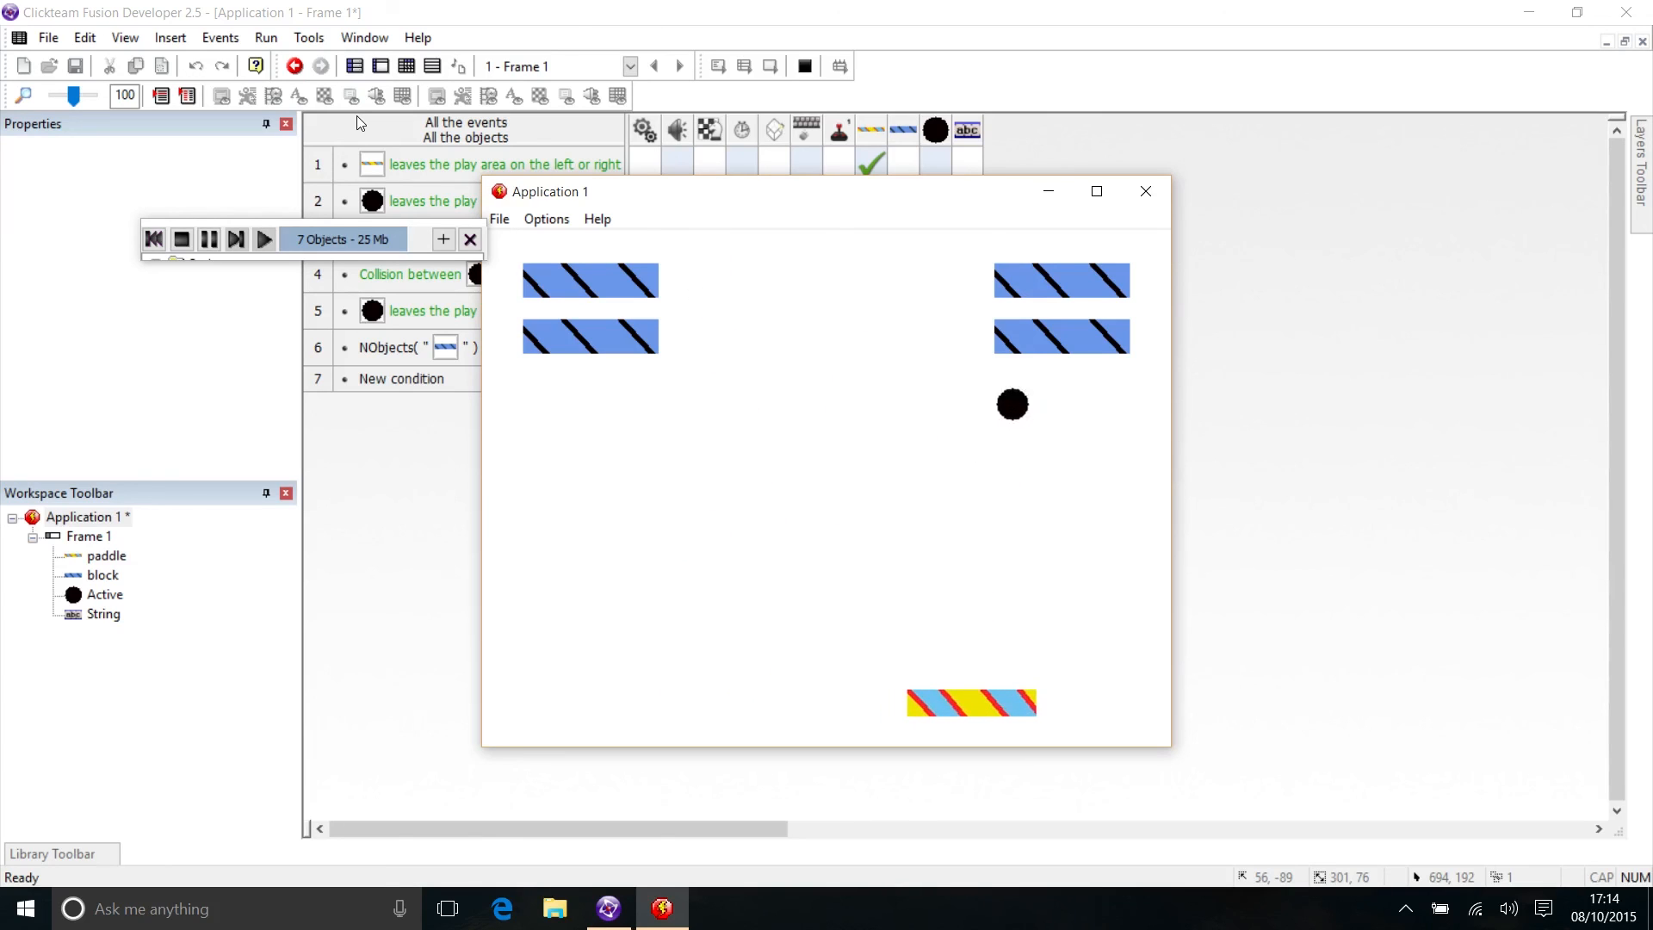
pyautogui.press('Right')
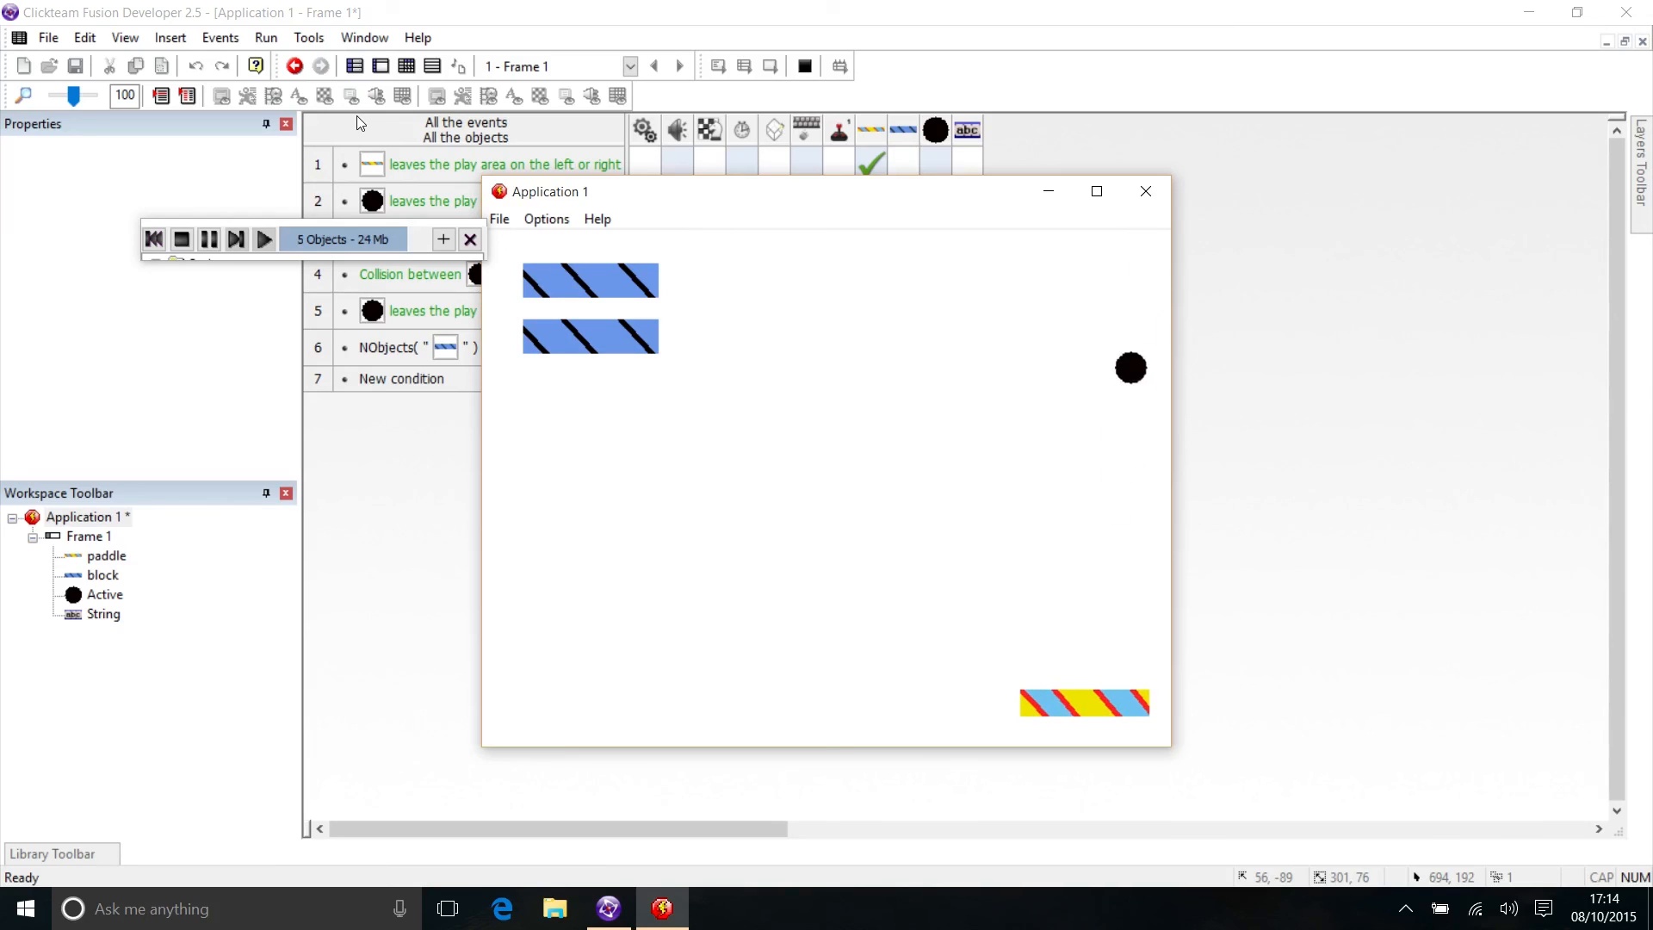
pyautogui.press('Left')
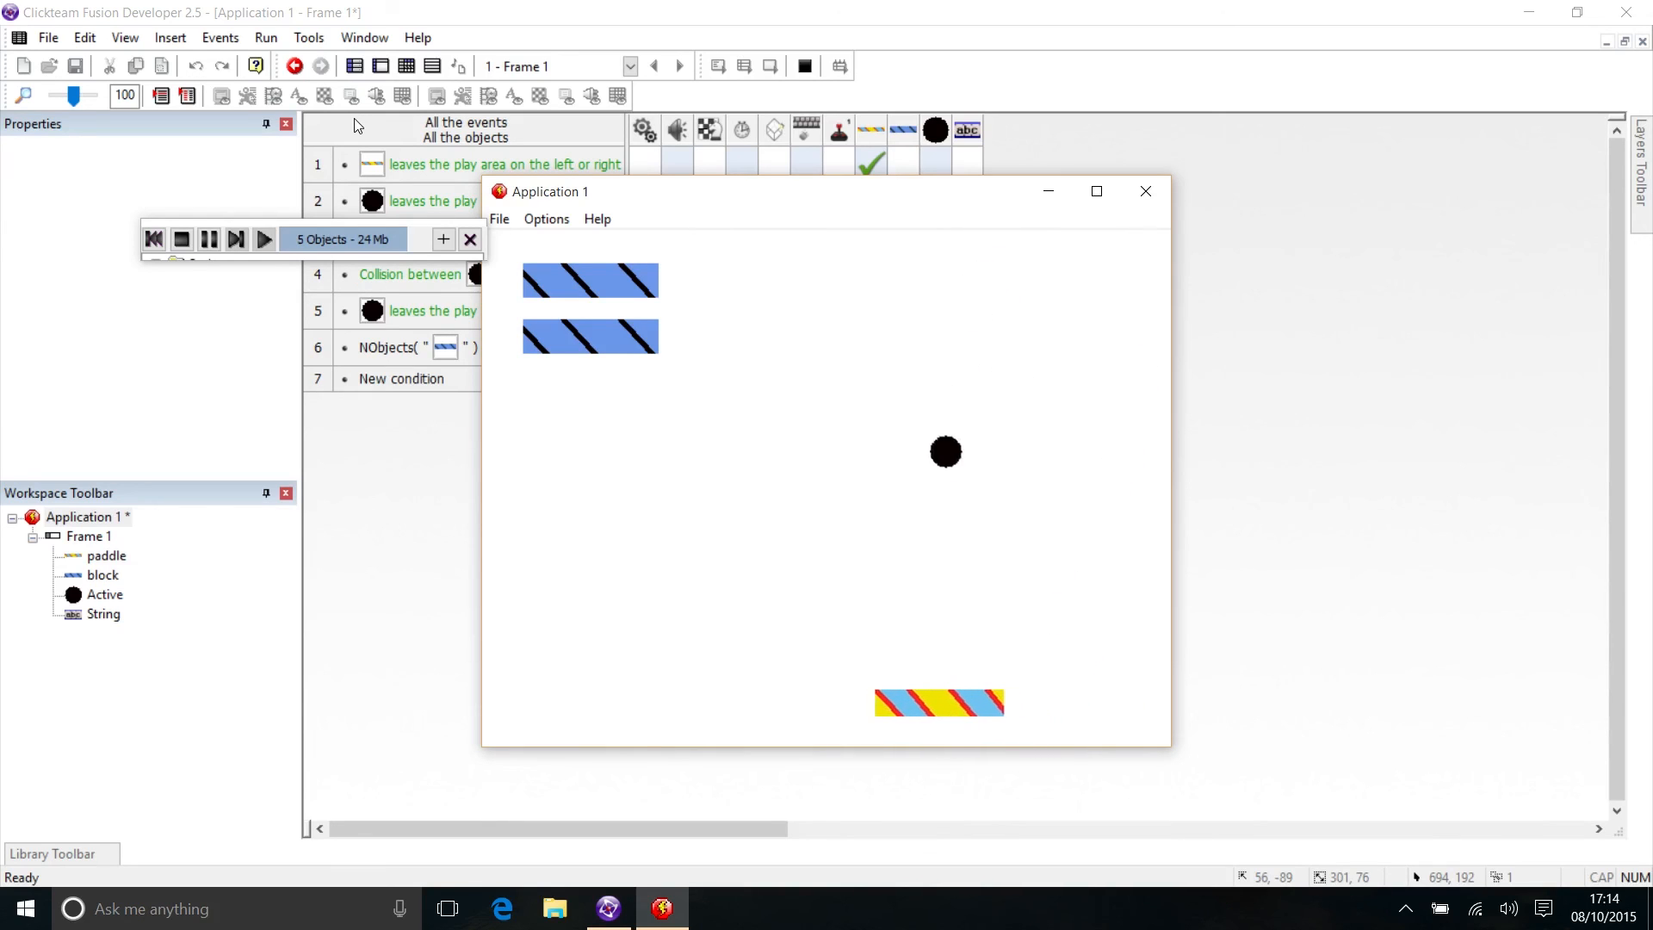
pyautogui.press('Left')
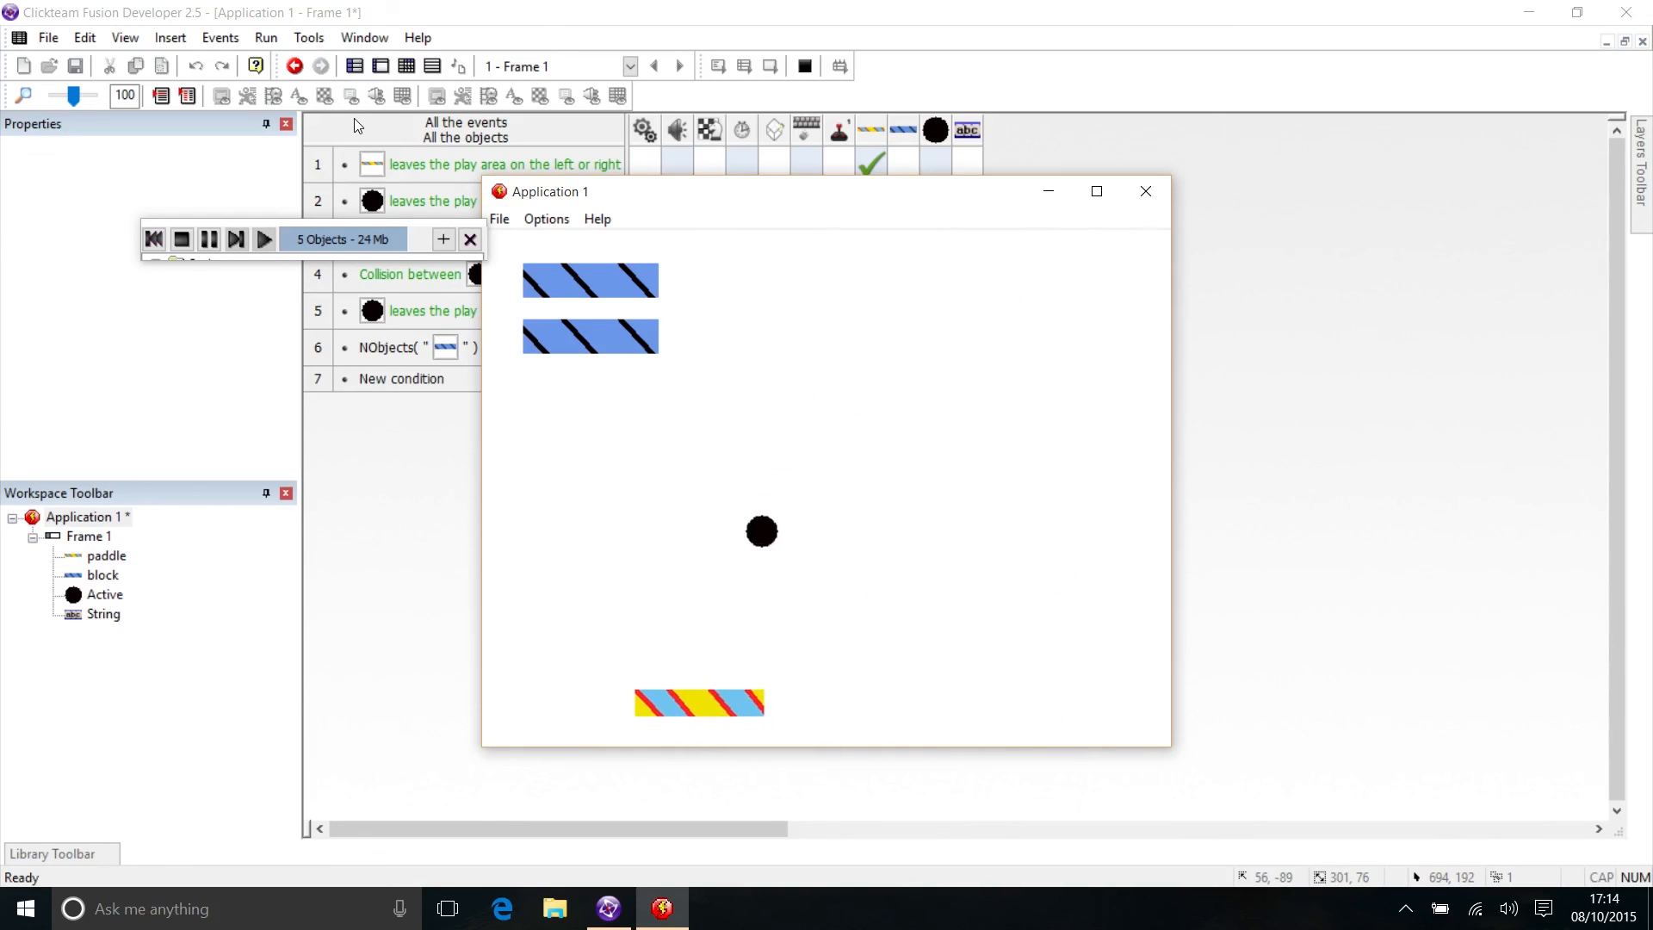
pyautogui.press('Right')
pyautogui.press('Left')
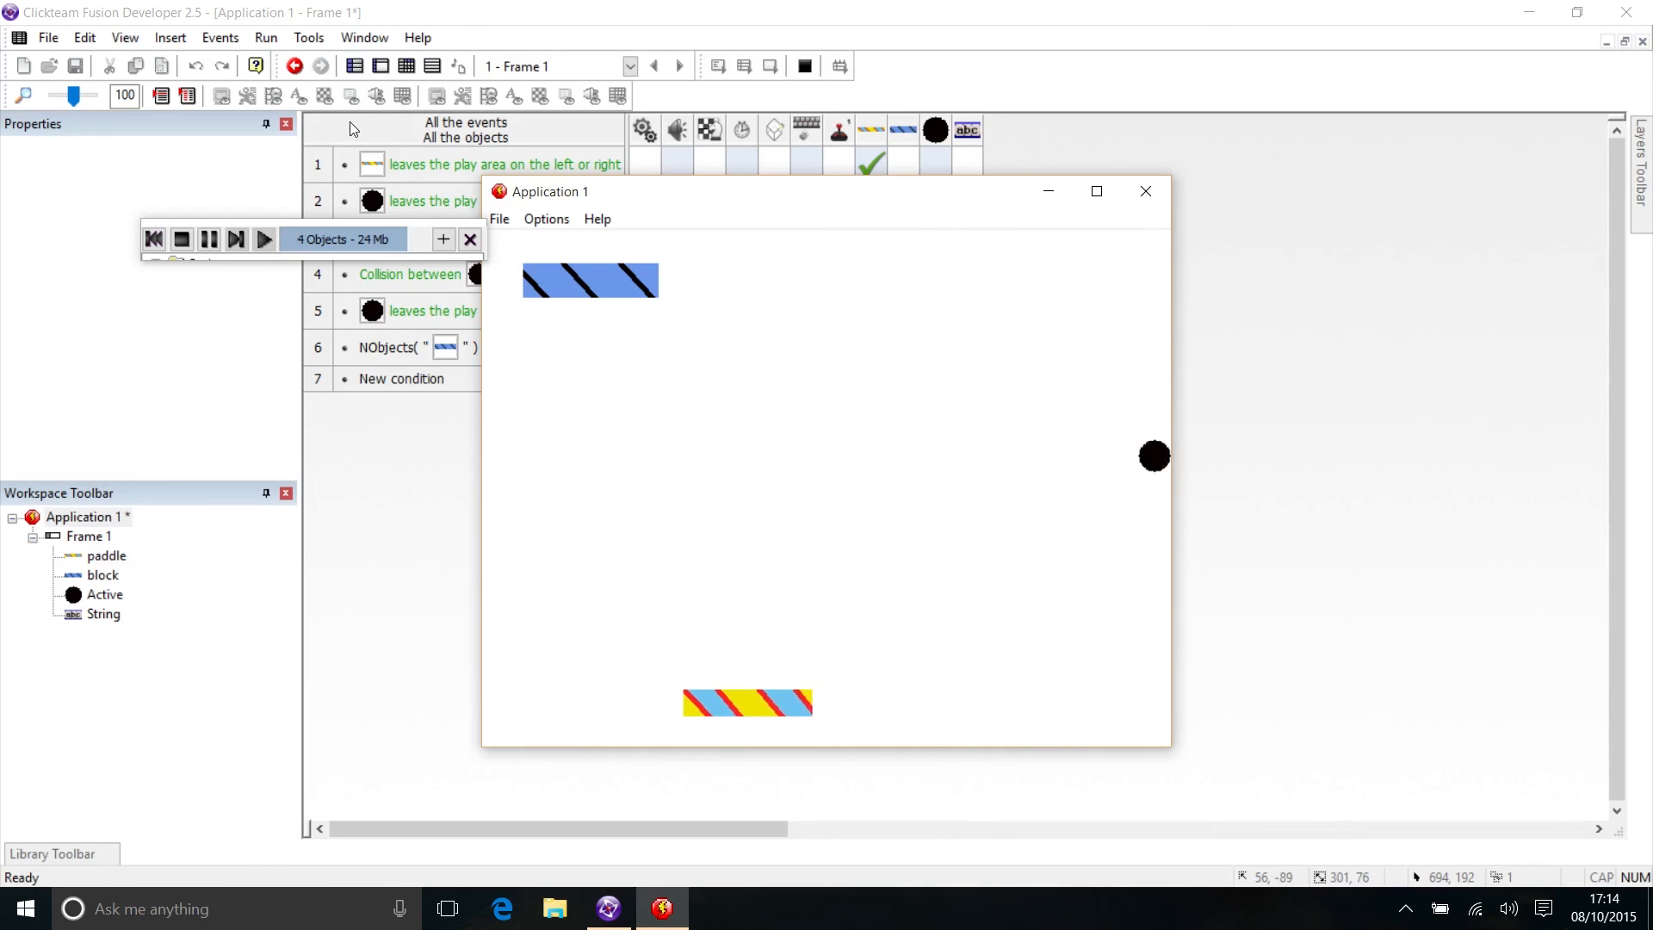
pyautogui.press('Right')
pyautogui.press('Right')
pyautogui.press('Left')
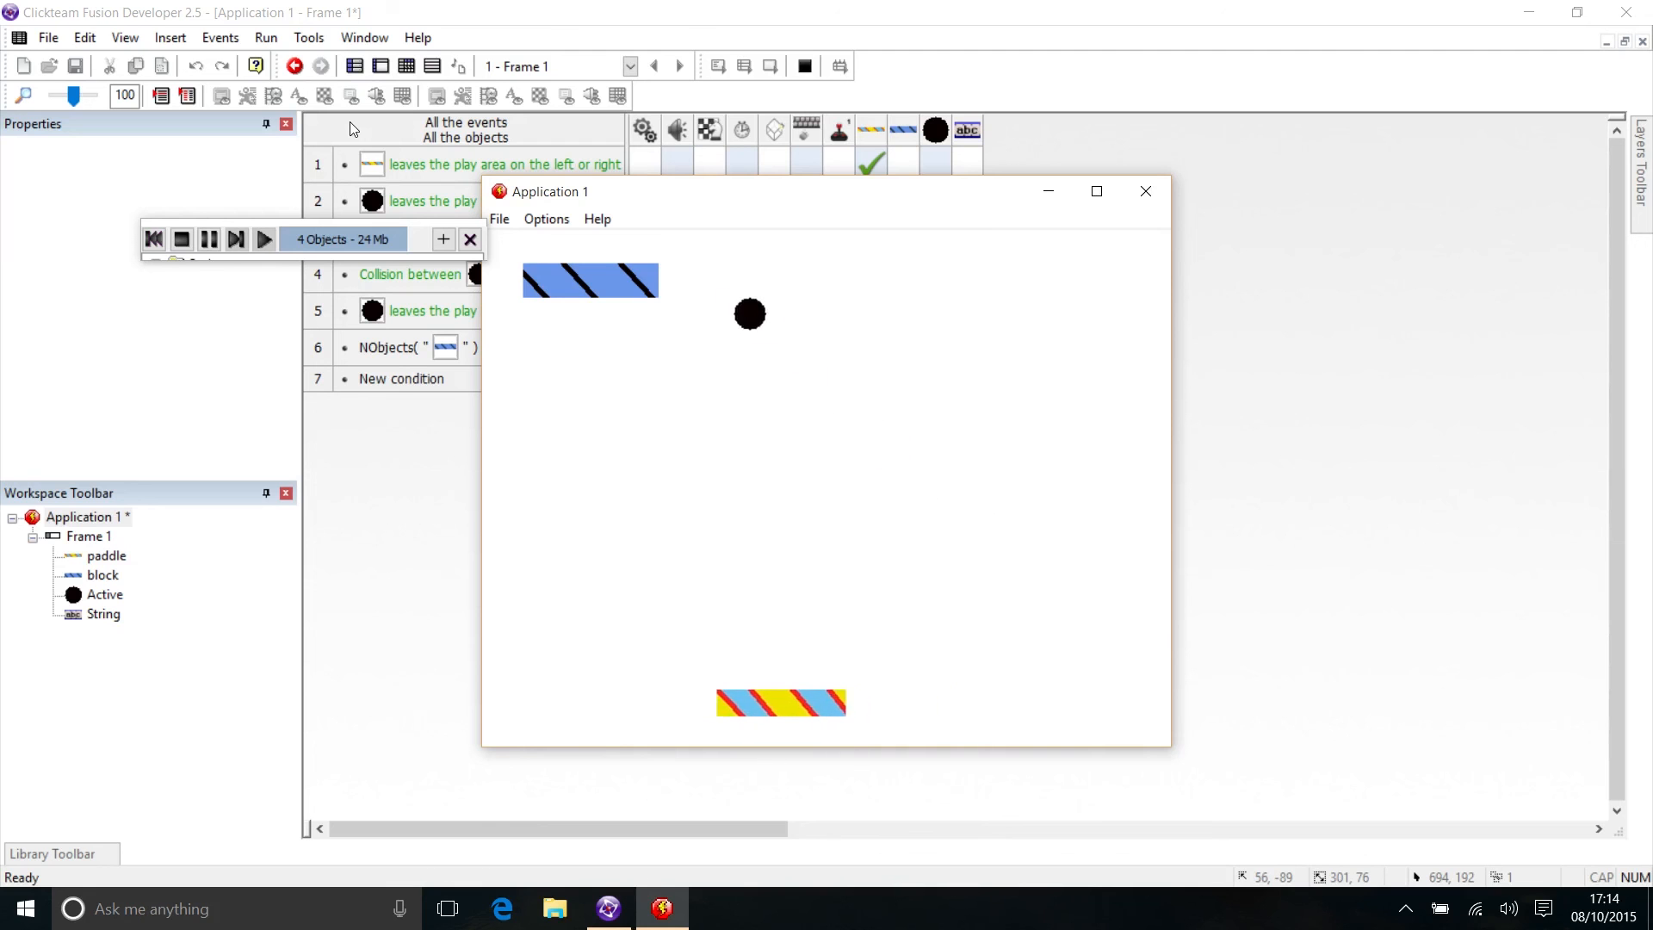